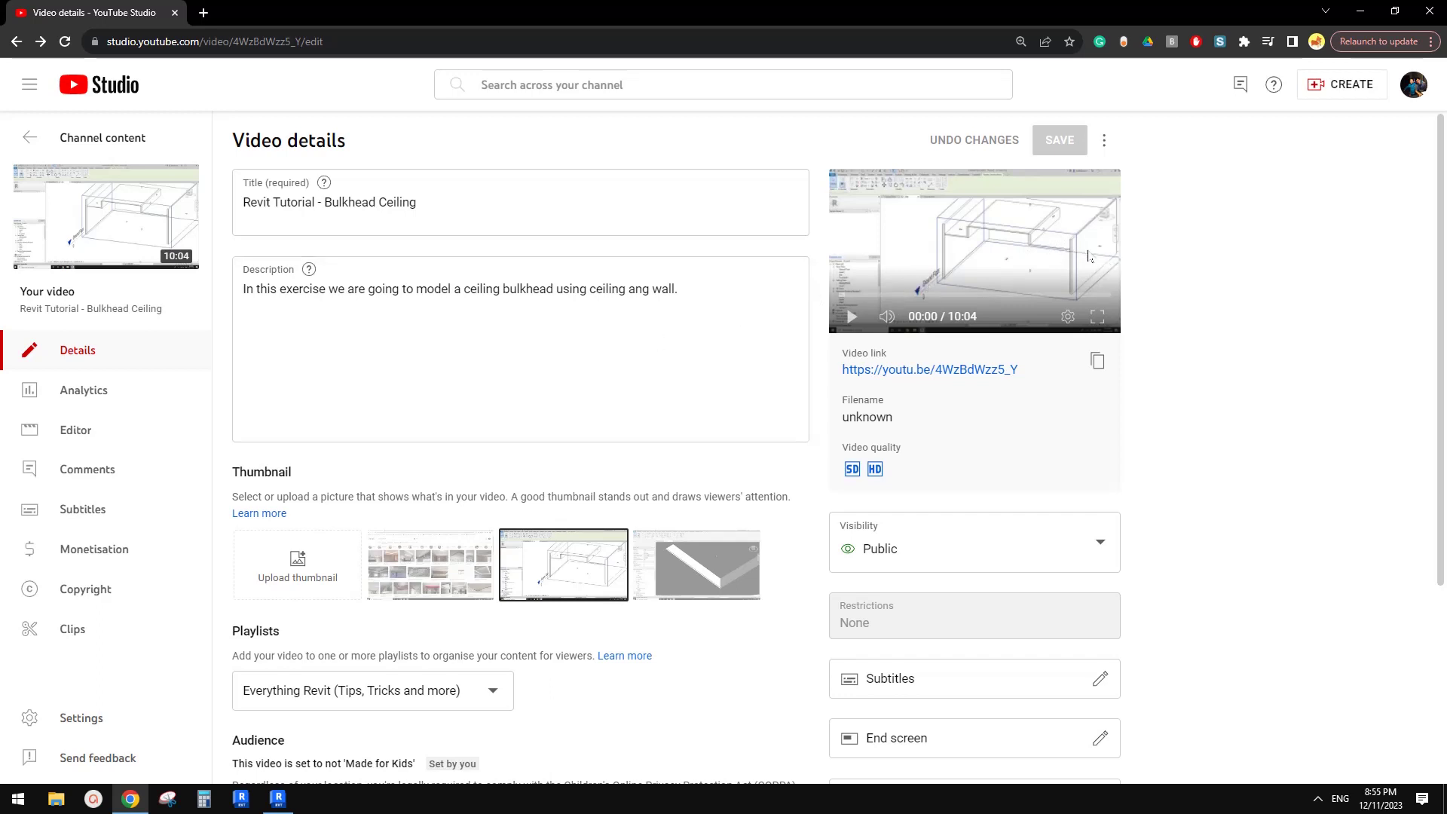
# Switch to Revit and create a new project from the Architectural Template.
pyautogui.hotkey('alt', 'Tab')
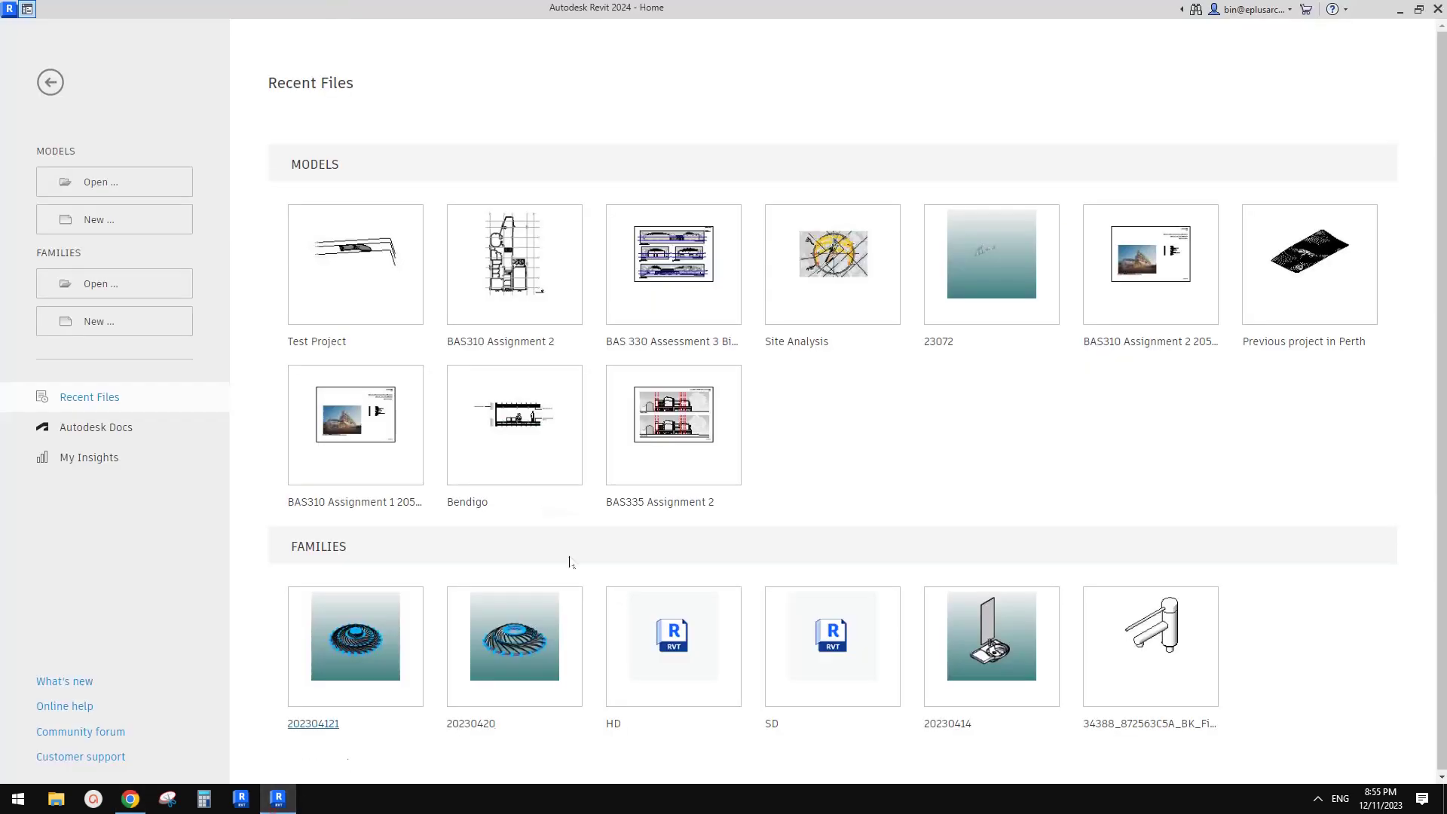
pyautogui.click(97, 222)
pyautogui.click(695, 421)
pyautogui.click(617, 444)
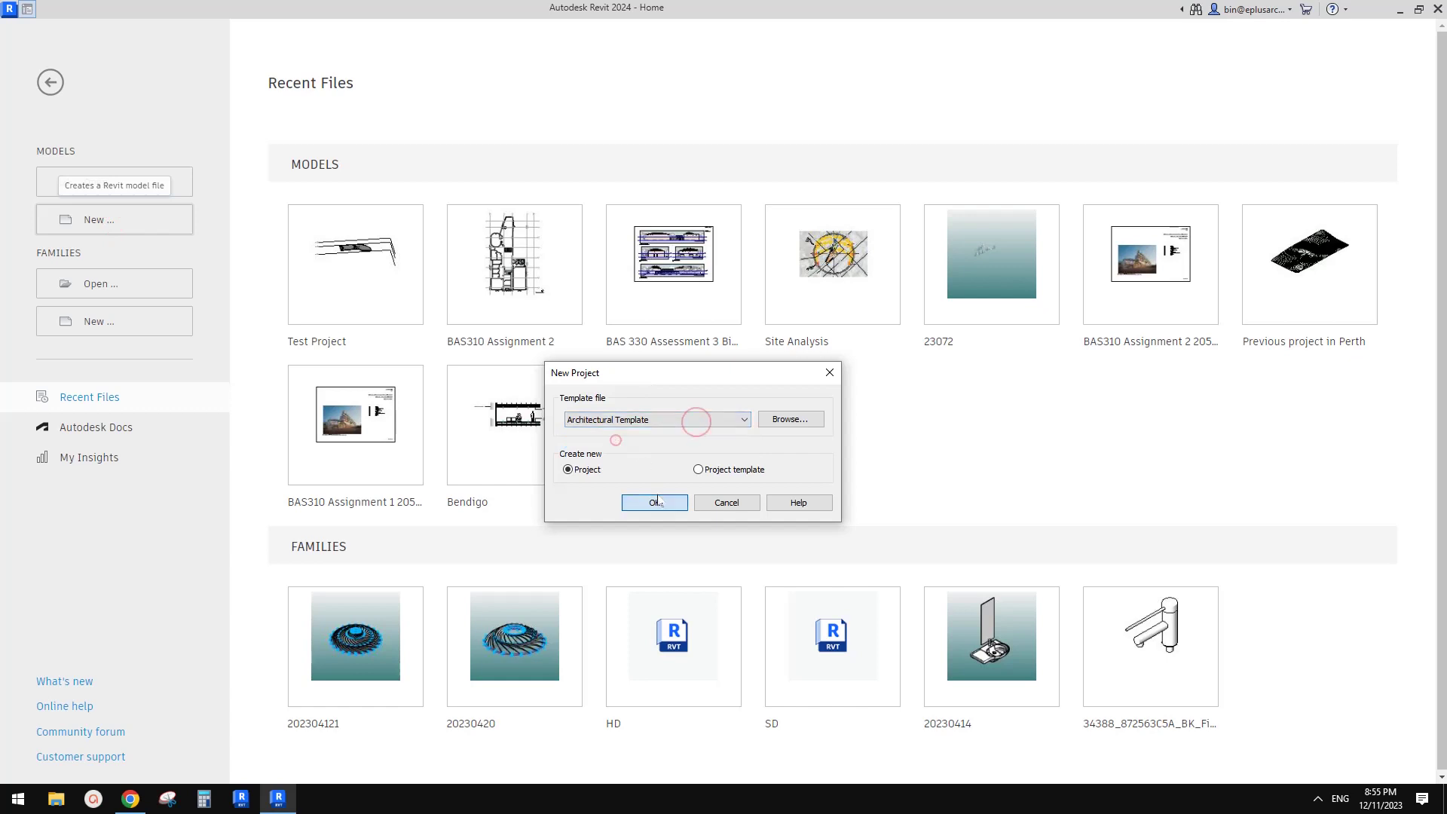
pyautogui.click(656, 503)
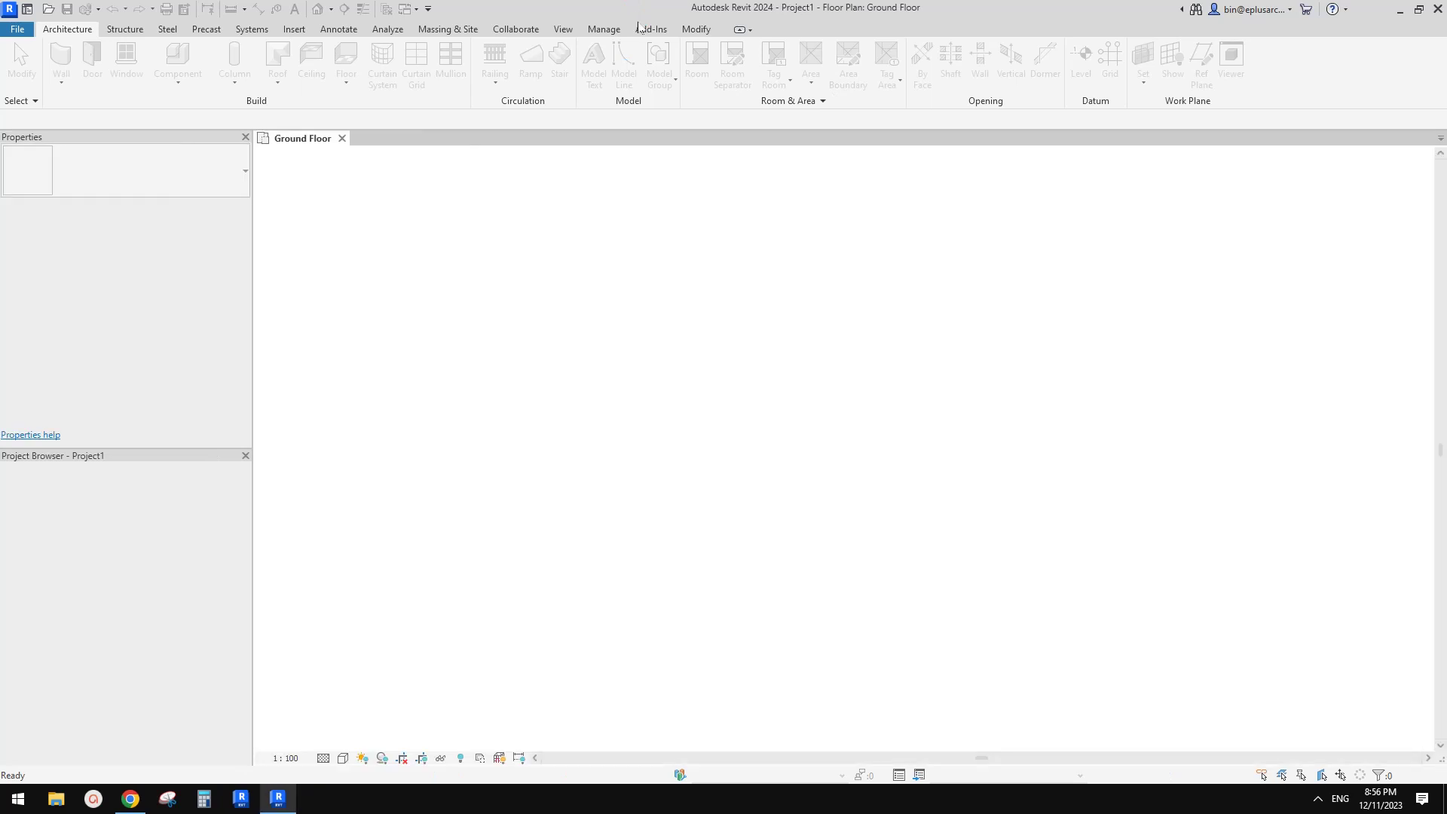
pyautogui.scroll(2, 812, 408)
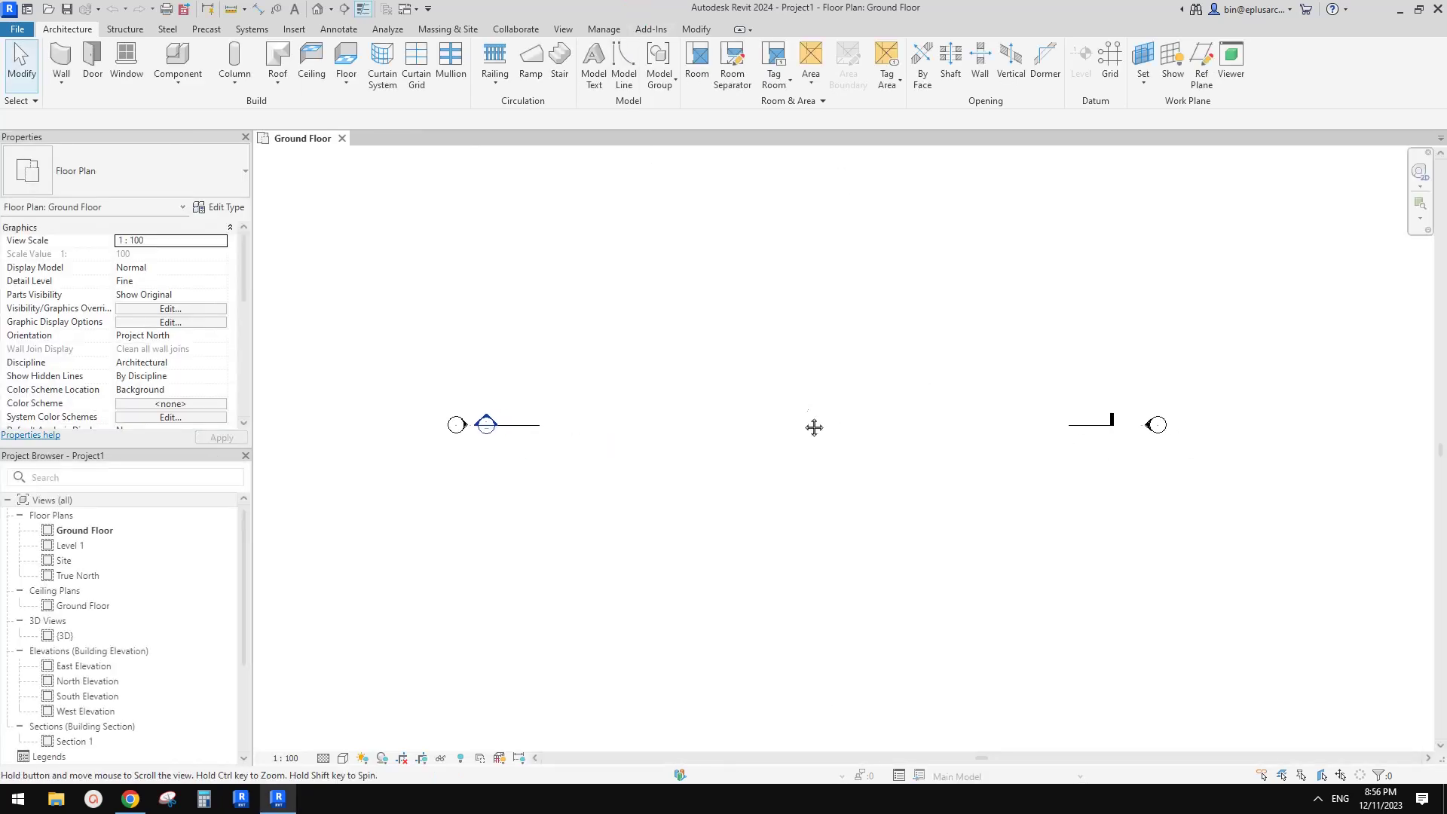
pyautogui.scroll(-2, 872, 449)
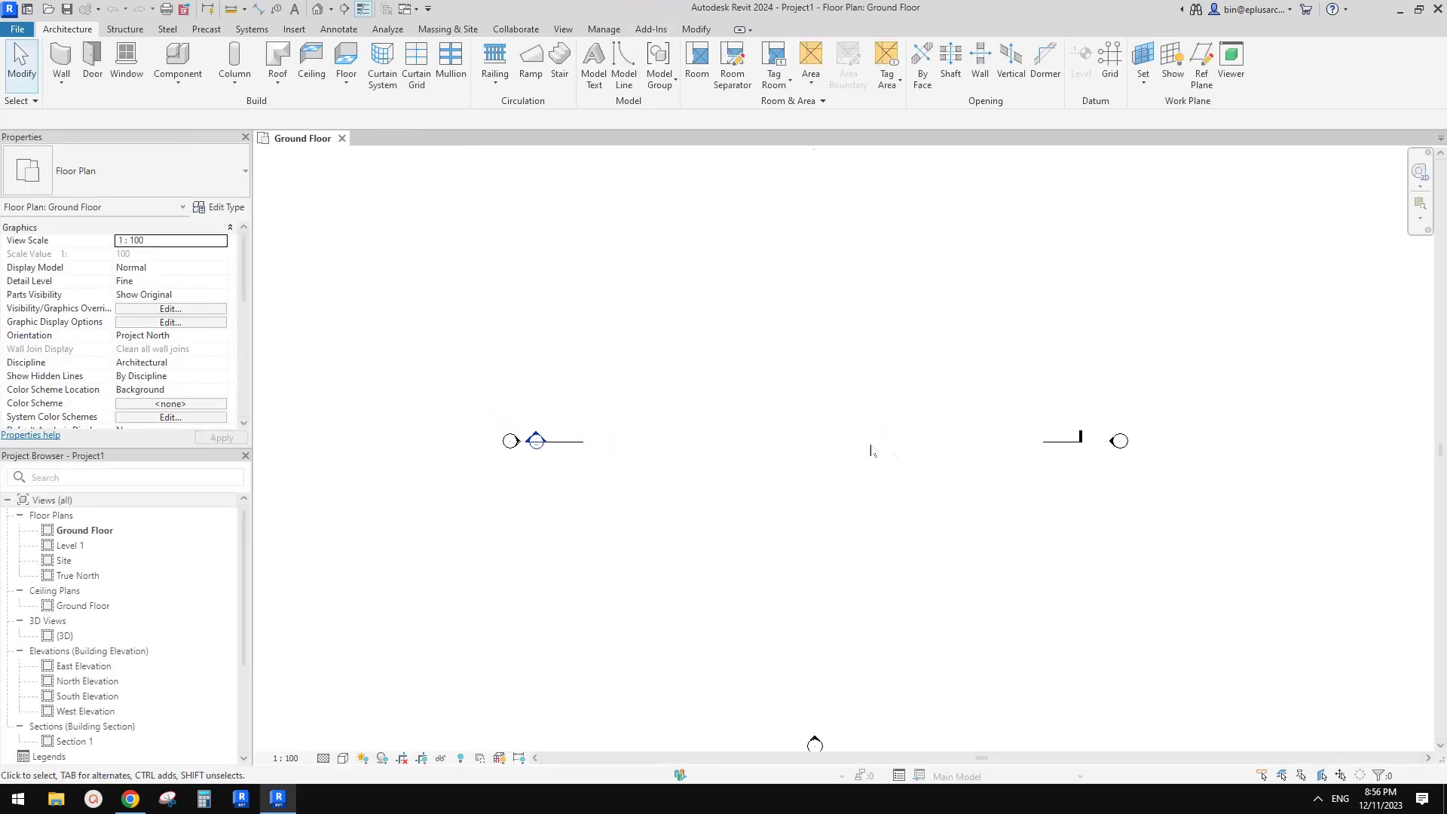
pyautogui.press('w')
pyautogui.press('a')
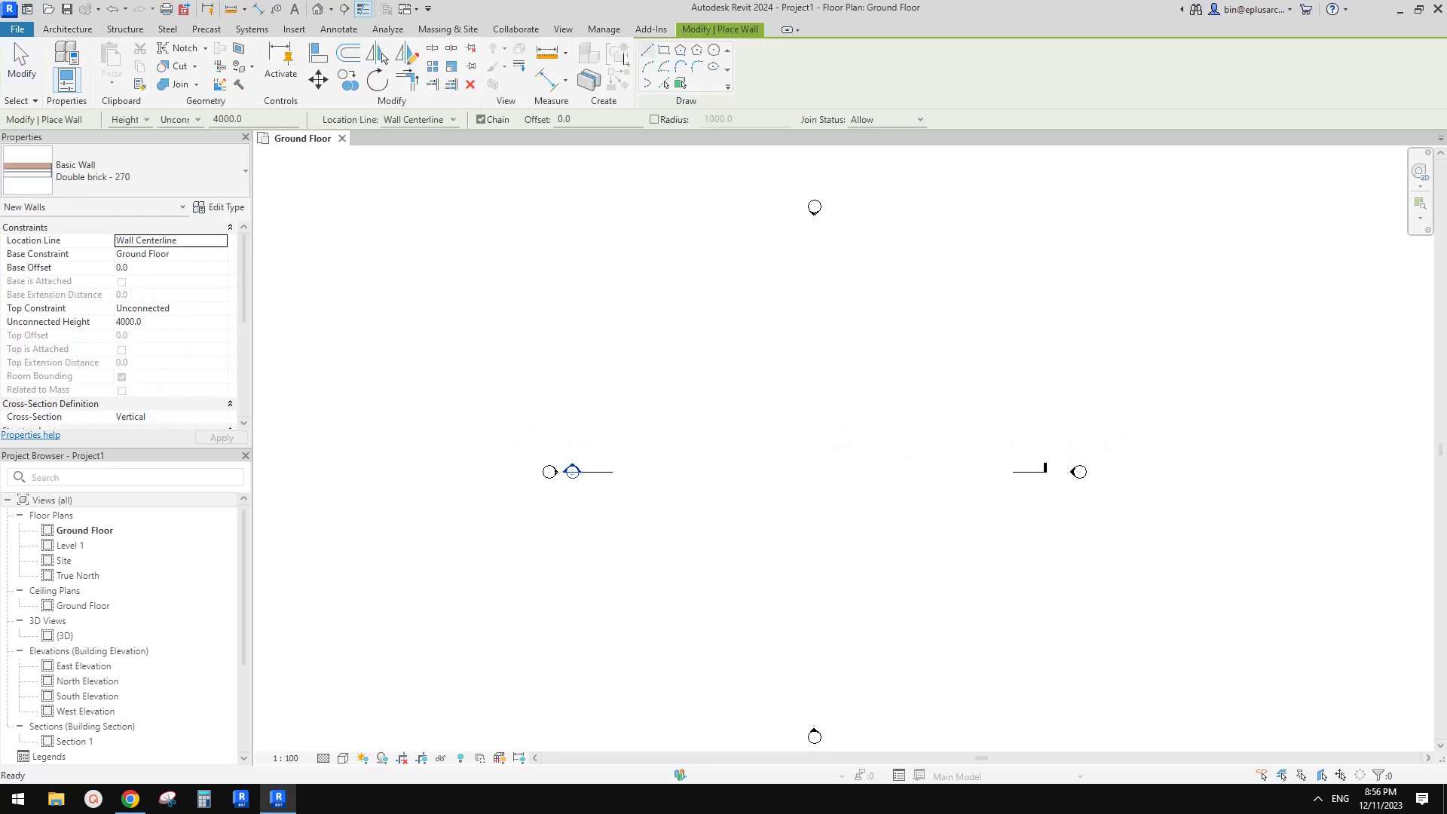
pyautogui.click(663, 50)
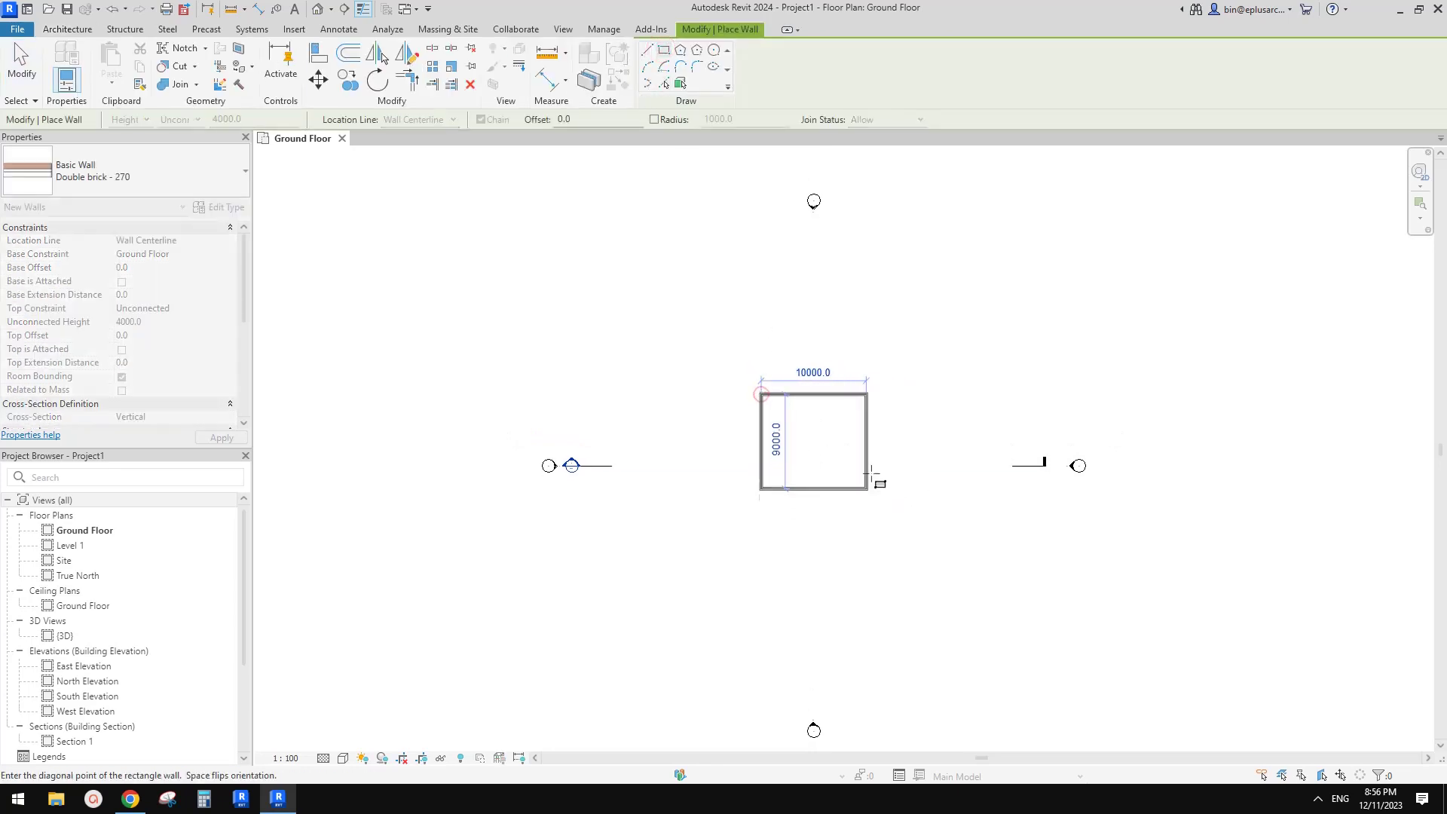
pyautogui.press('Escape')
pyautogui.press('Escape')
# Draw a rectangular wall enclosure with the Generic 100mm Wall type on the Ground Floor plan.
pyautogui.scroll(2, 822, 446)
pyautogui.press('w')
pyautogui.press('a')
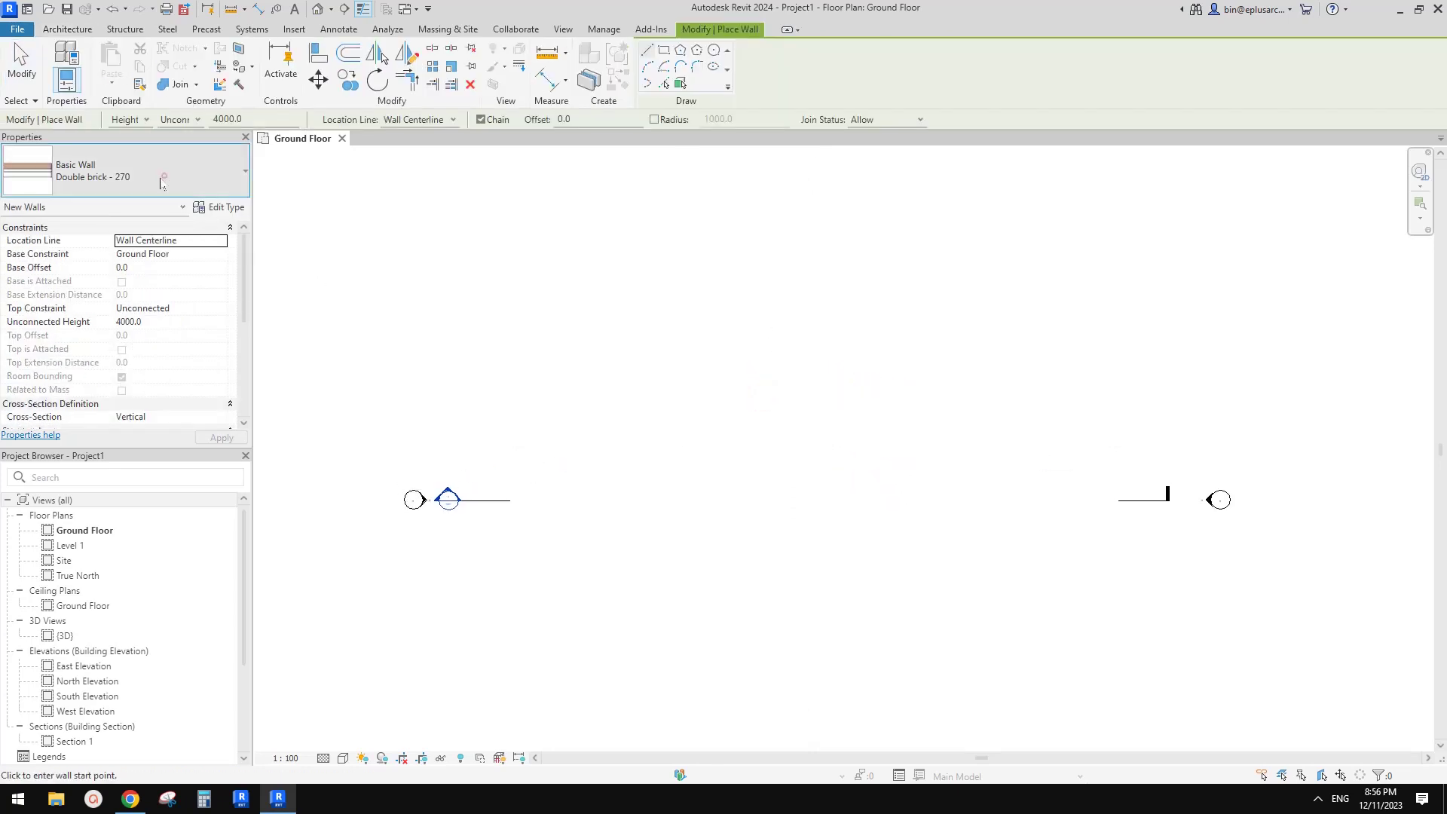
pyautogui.click(162, 177)
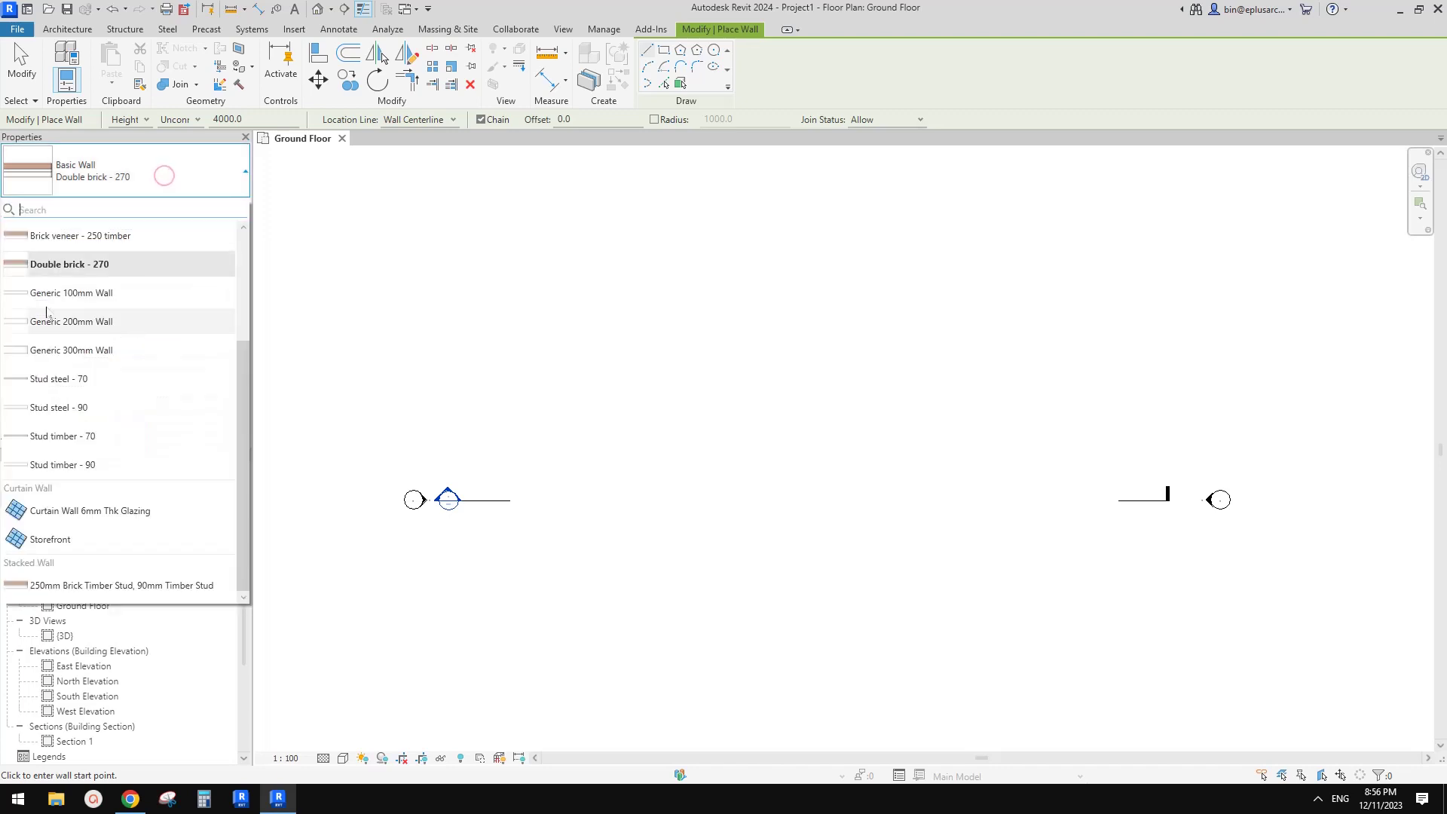
pyautogui.click(108, 308)
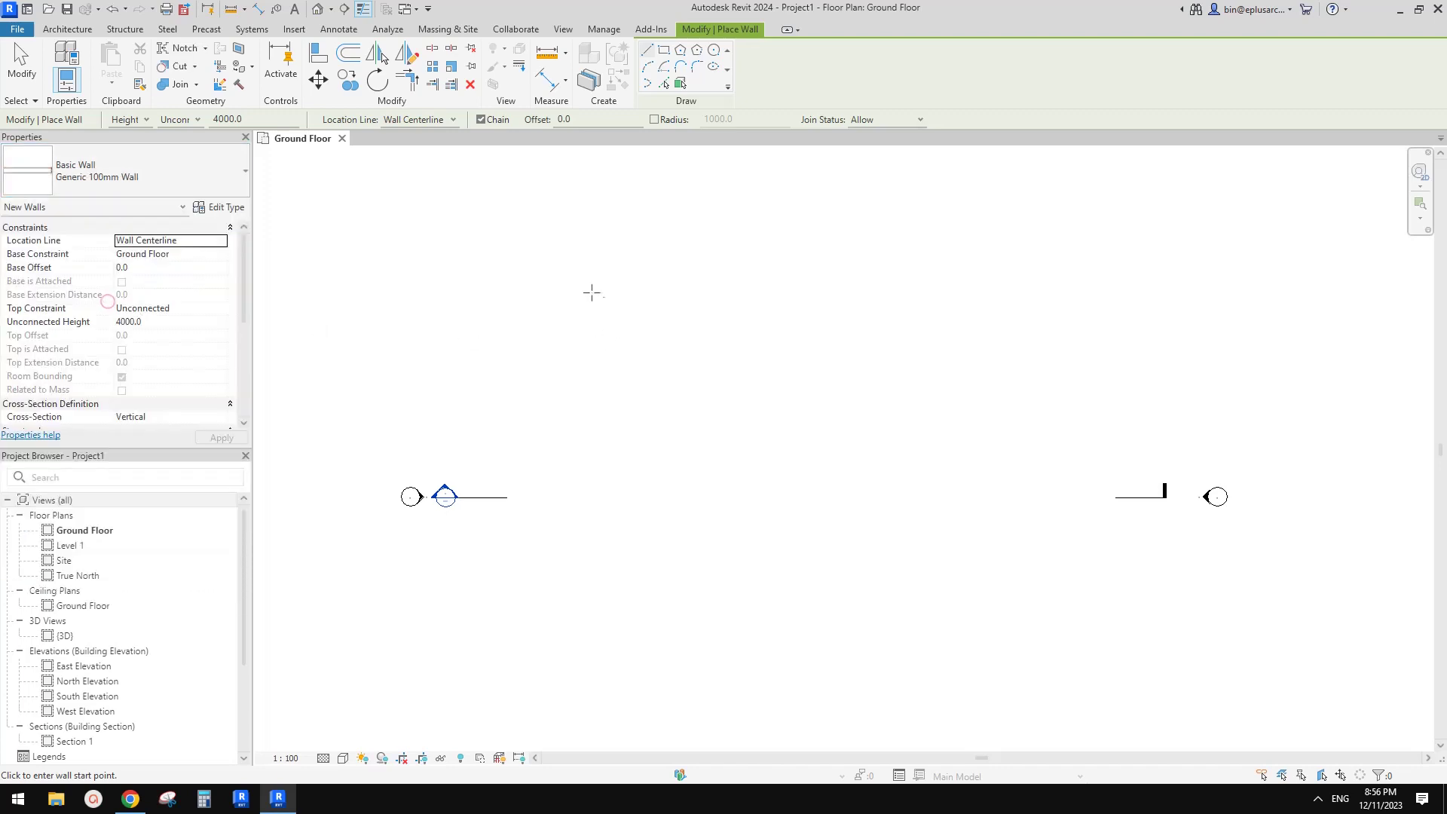
pyautogui.click(663, 50)
pyautogui.click(721, 365)
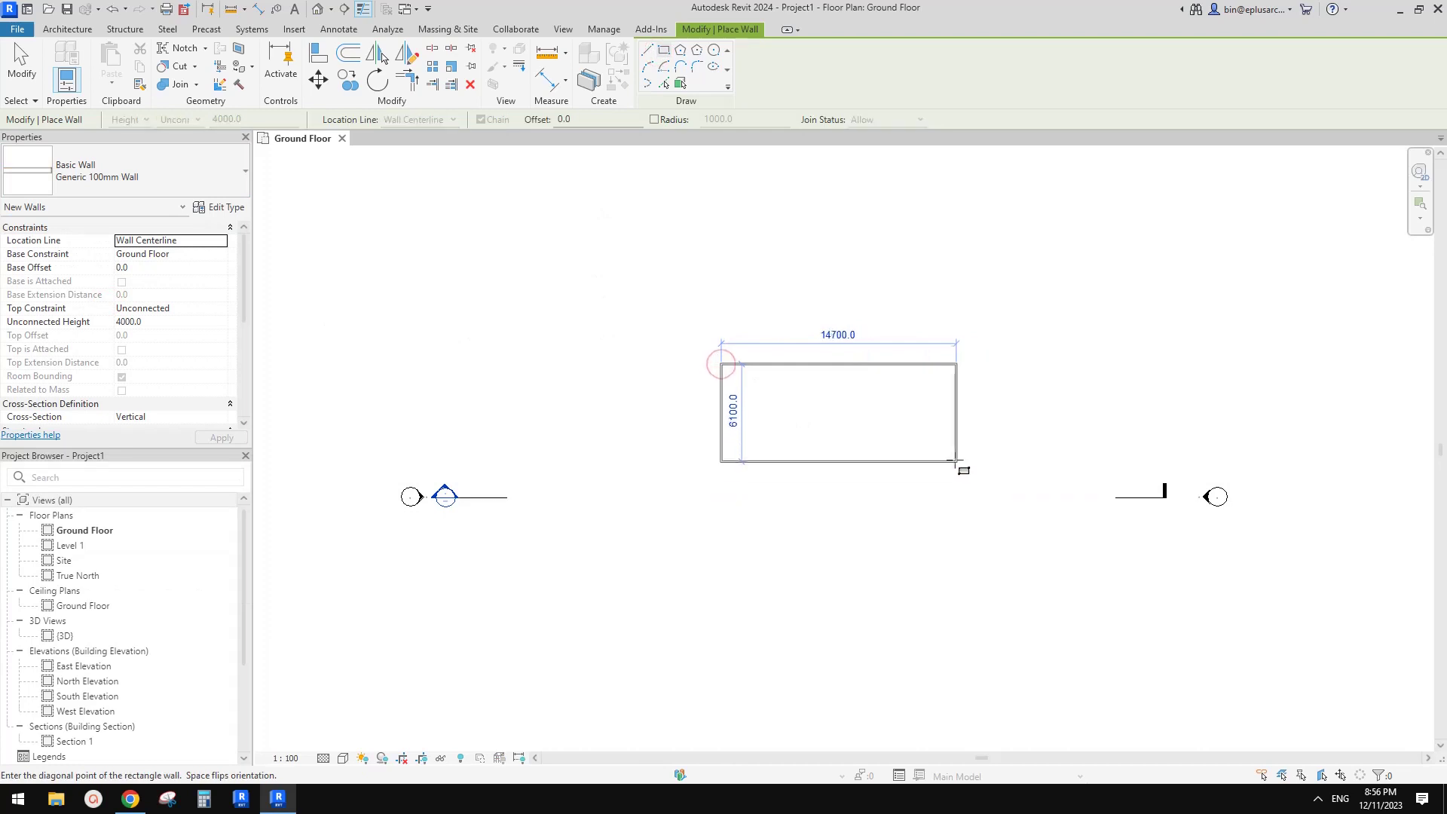
pyautogui.click(982, 495)
pyautogui.press('Escape')
pyautogui.press('Escape')
# Add a vertical dividing wall across the middle of the rectangle, forming two rooms about 5100 mm wide.
pyautogui.scroll(2, 881, 450)
pyautogui.moveTo(796, 398); pyautogui.dragTo(807, 419, button='middle')
pyautogui.press('w')
pyautogui.press('a')
pyautogui.click(848, 340)
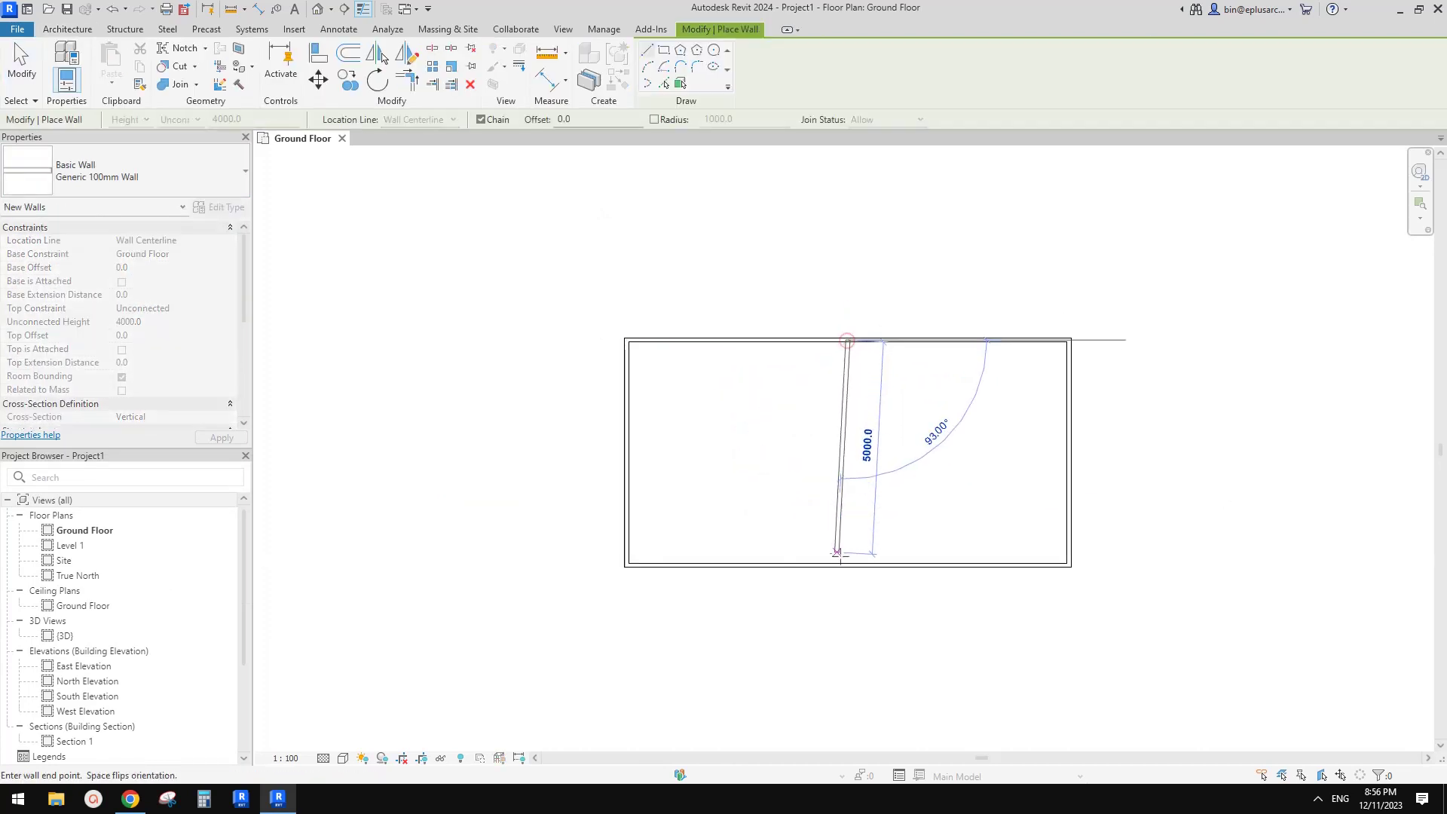
pyautogui.click(848, 564)
pyautogui.press('Escape')
pyautogui.press('Escape')
# Place an automatic 600 x 600mm Grid ceiling in the left-hand room at a 2600 mm height offset.
pyautogui.scroll(1, 801, 411)
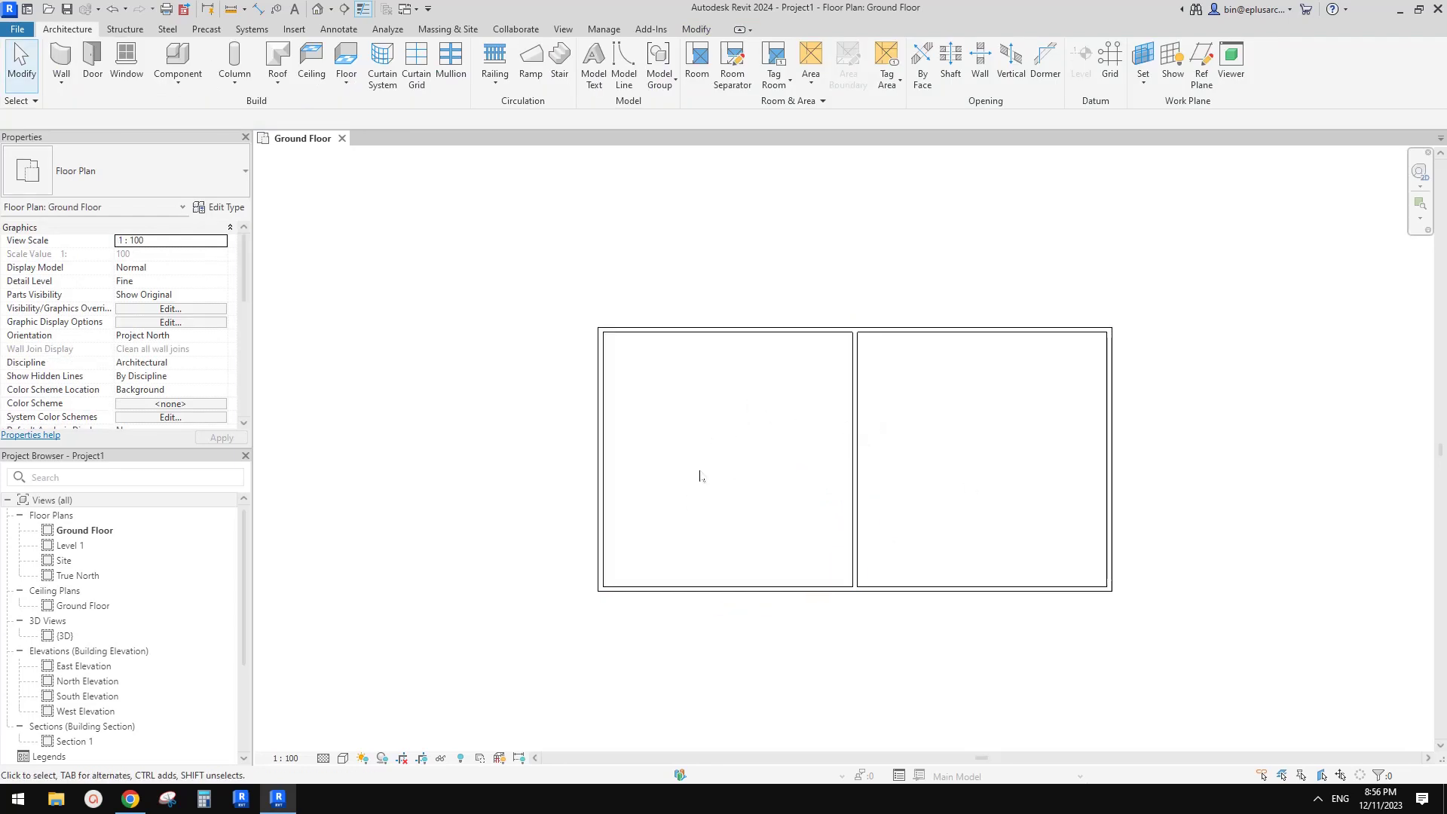
pyautogui.moveTo(802, 443); pyautogui.dragTo(767, 450, button='middle')
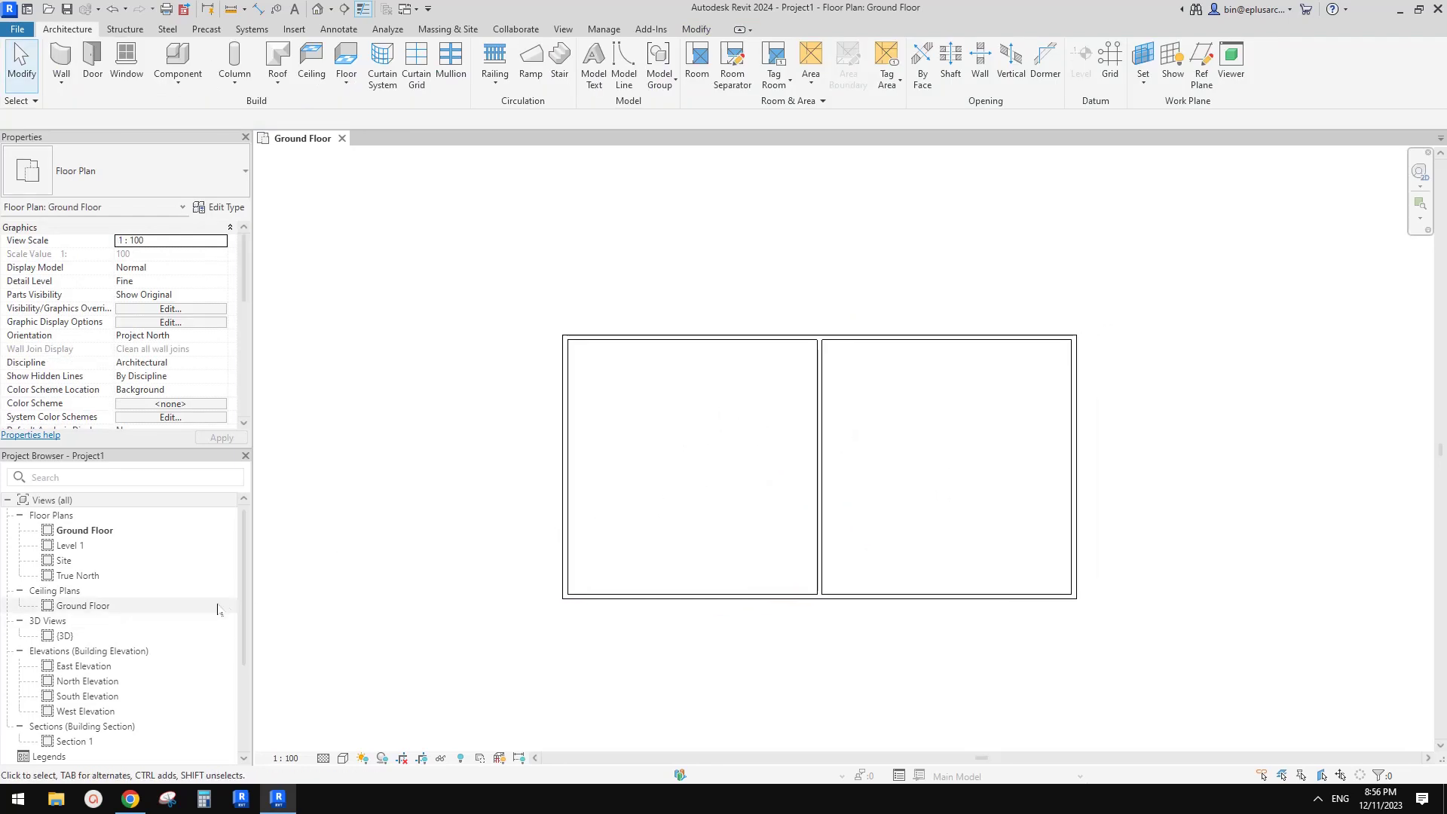
pyautogui.moveTo(618, 487); pyautogui.dragTo(592, 490, button='middle')
pyautogui.click(311, 59)
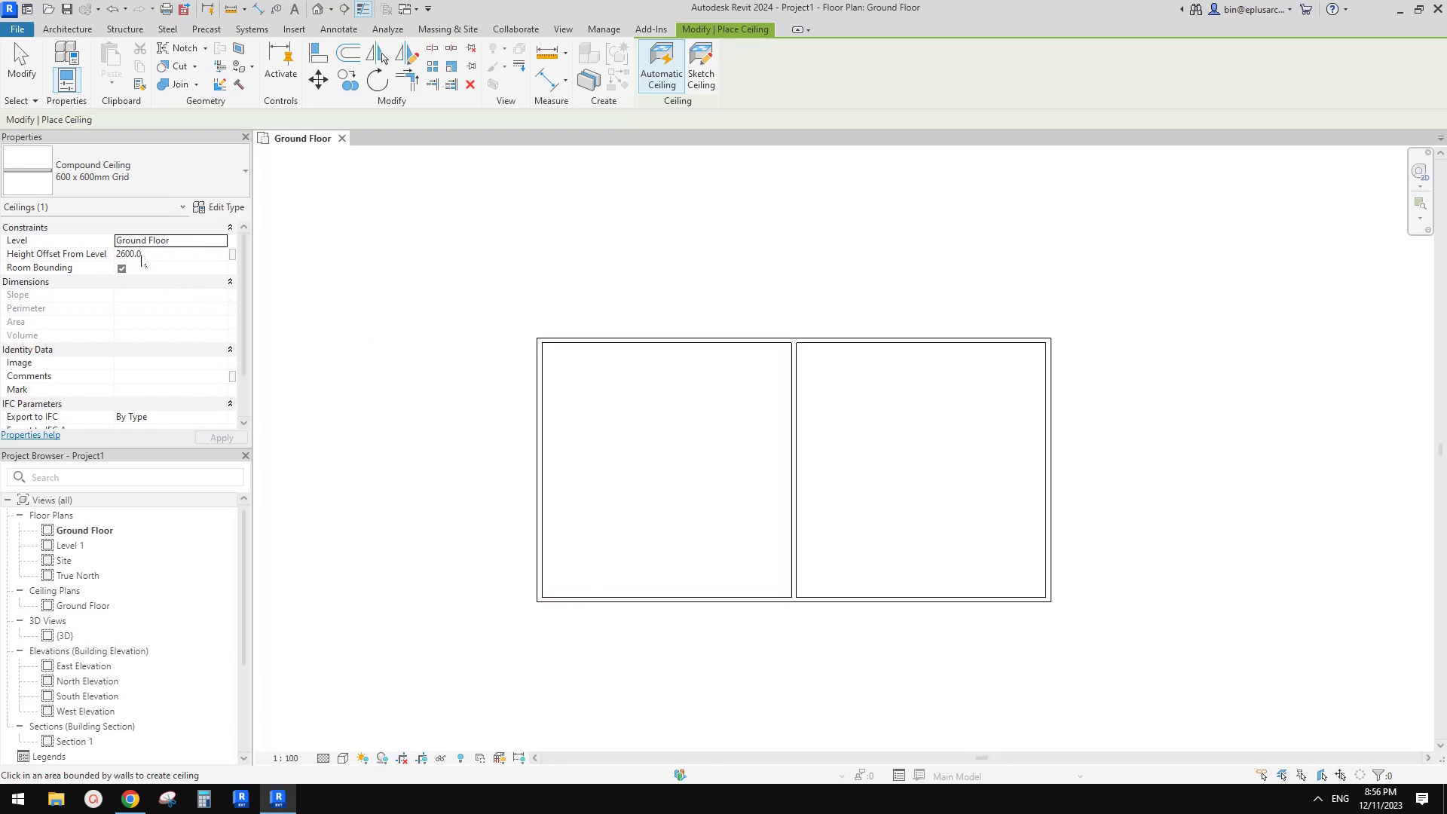
pyautogui.click(668, 458)
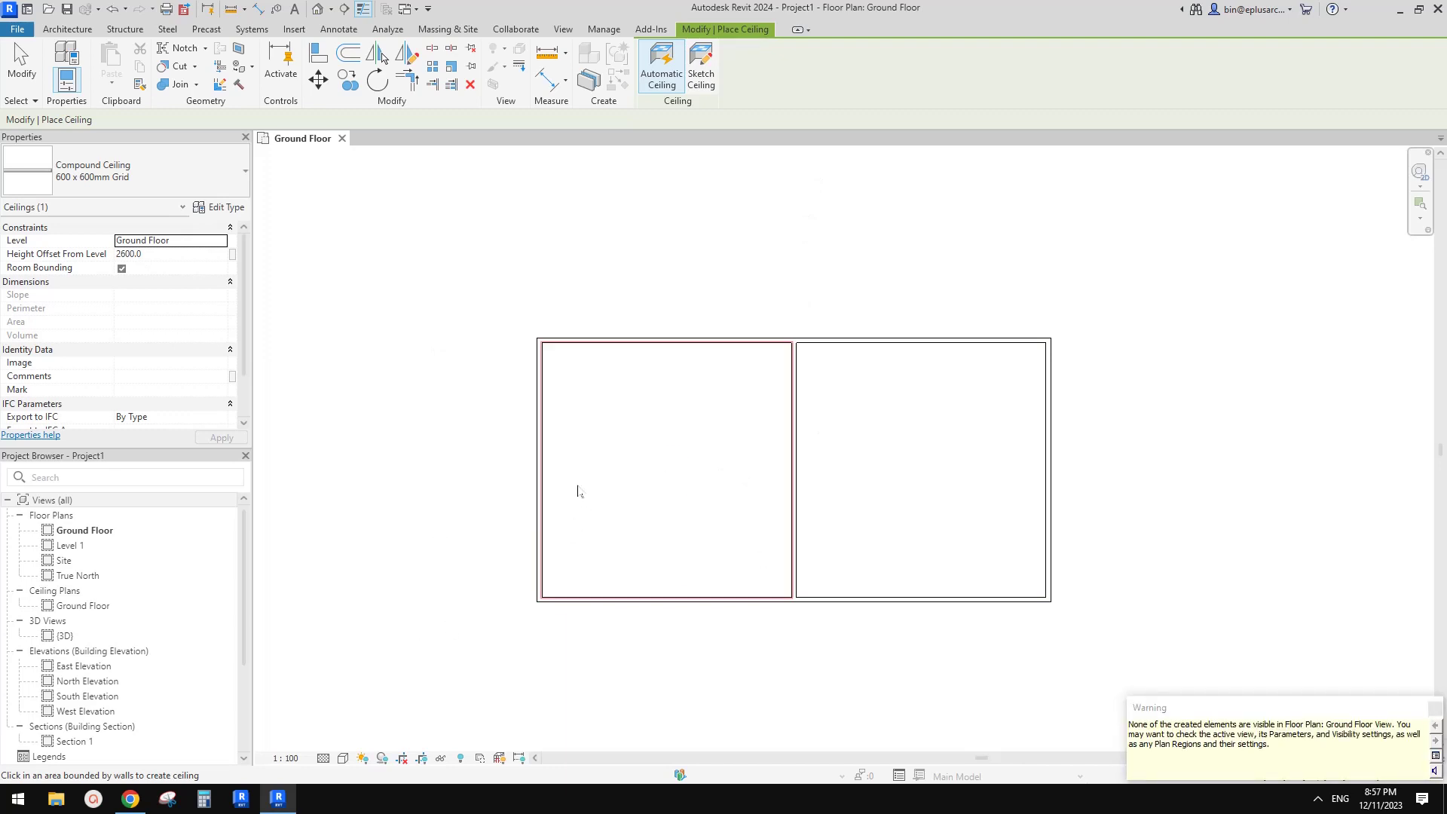
pyautogui.press('Escape')
pyautogui.press('Escape')
# Examine the top and cut plane offsets in the Ground Floor plan's view range without changing them.
pyautogui.scroll(-3, 175, 344)
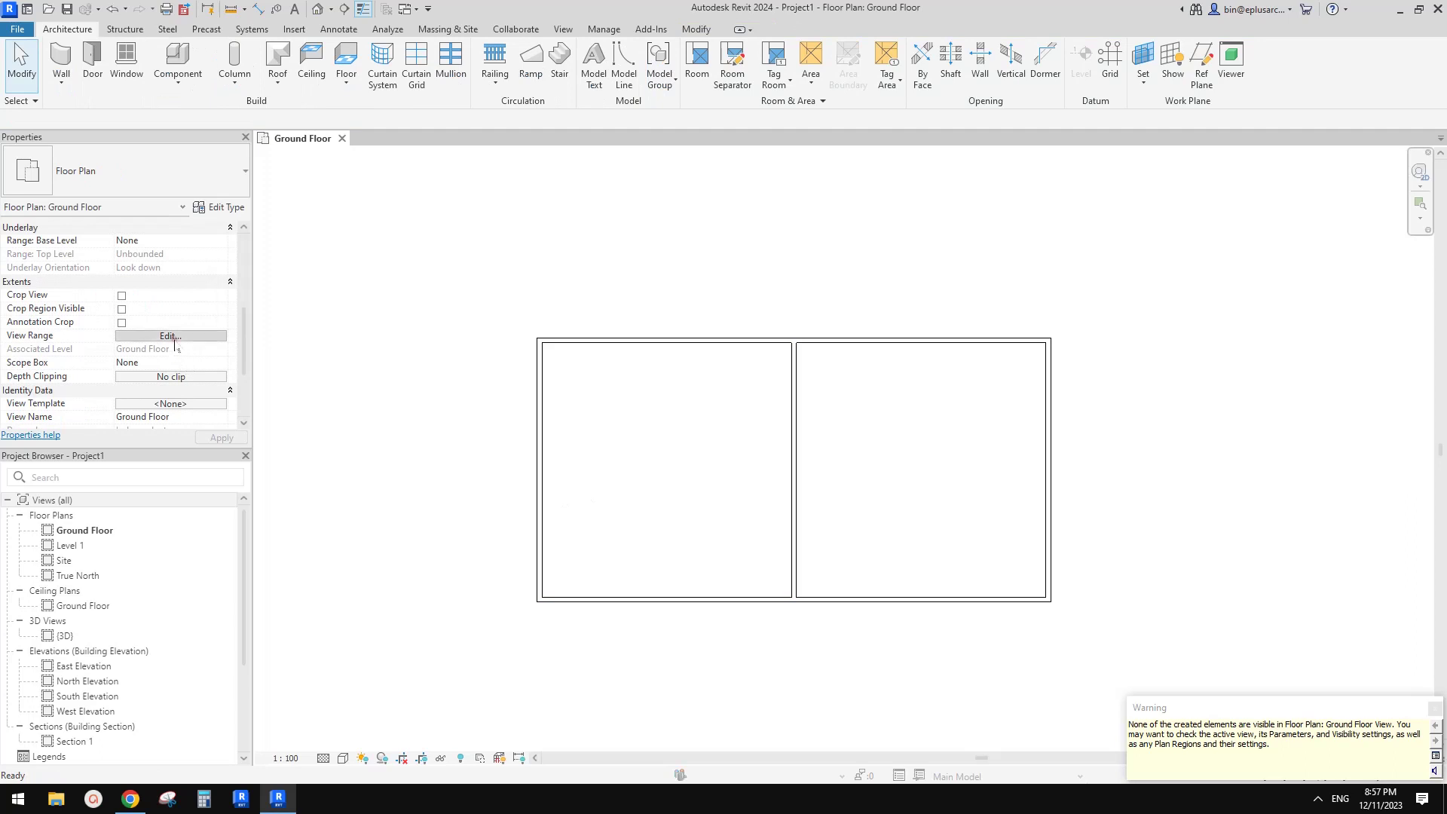
pyautogui.click(173, 337)
pyautogui.moveTo(949, 294); pyautogui.dragTo(919, 257)
pyautogui.click(1000, 295)
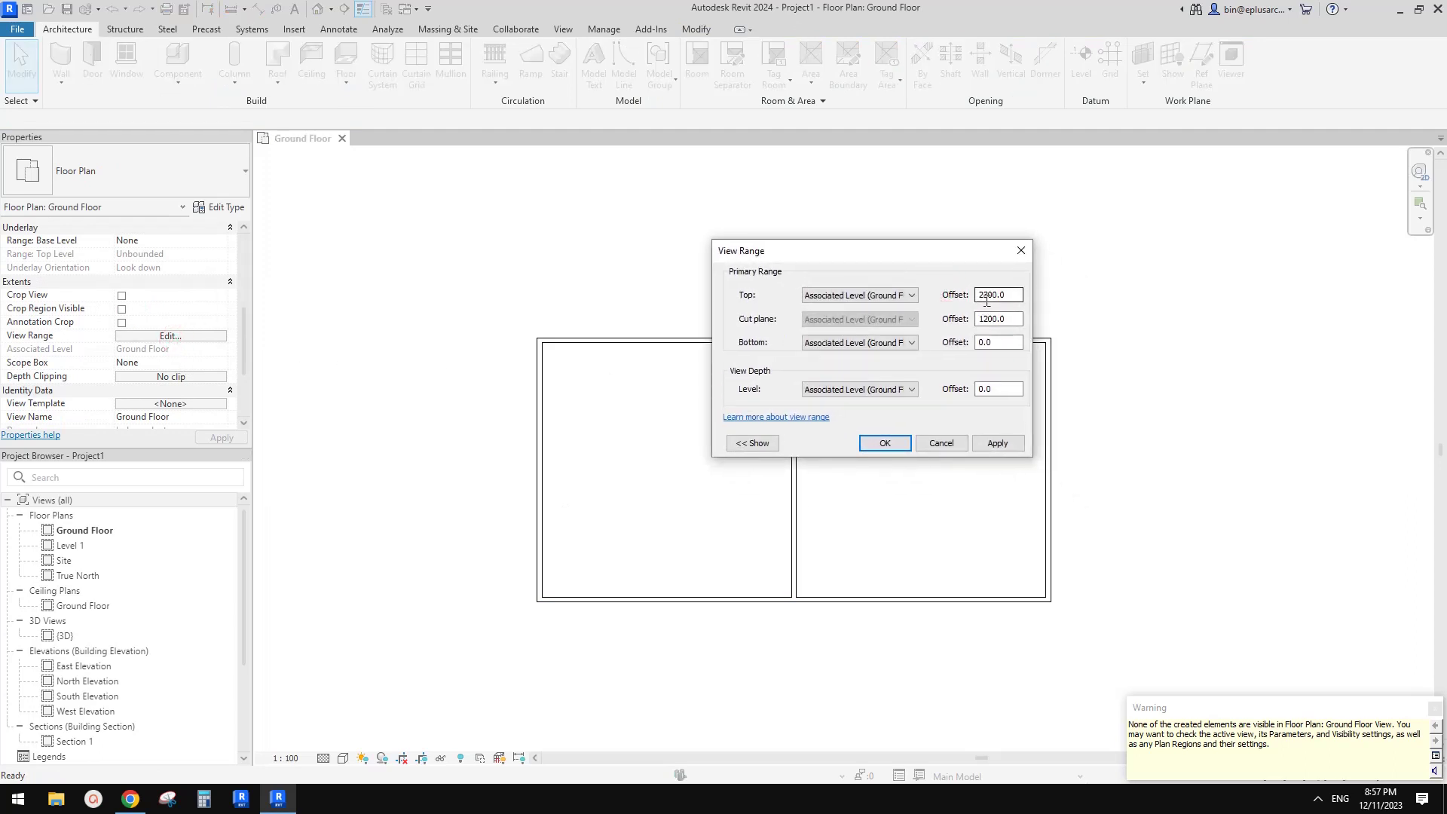
pyautogui.click(1006, 321)
pyautogui.click(944, 443)
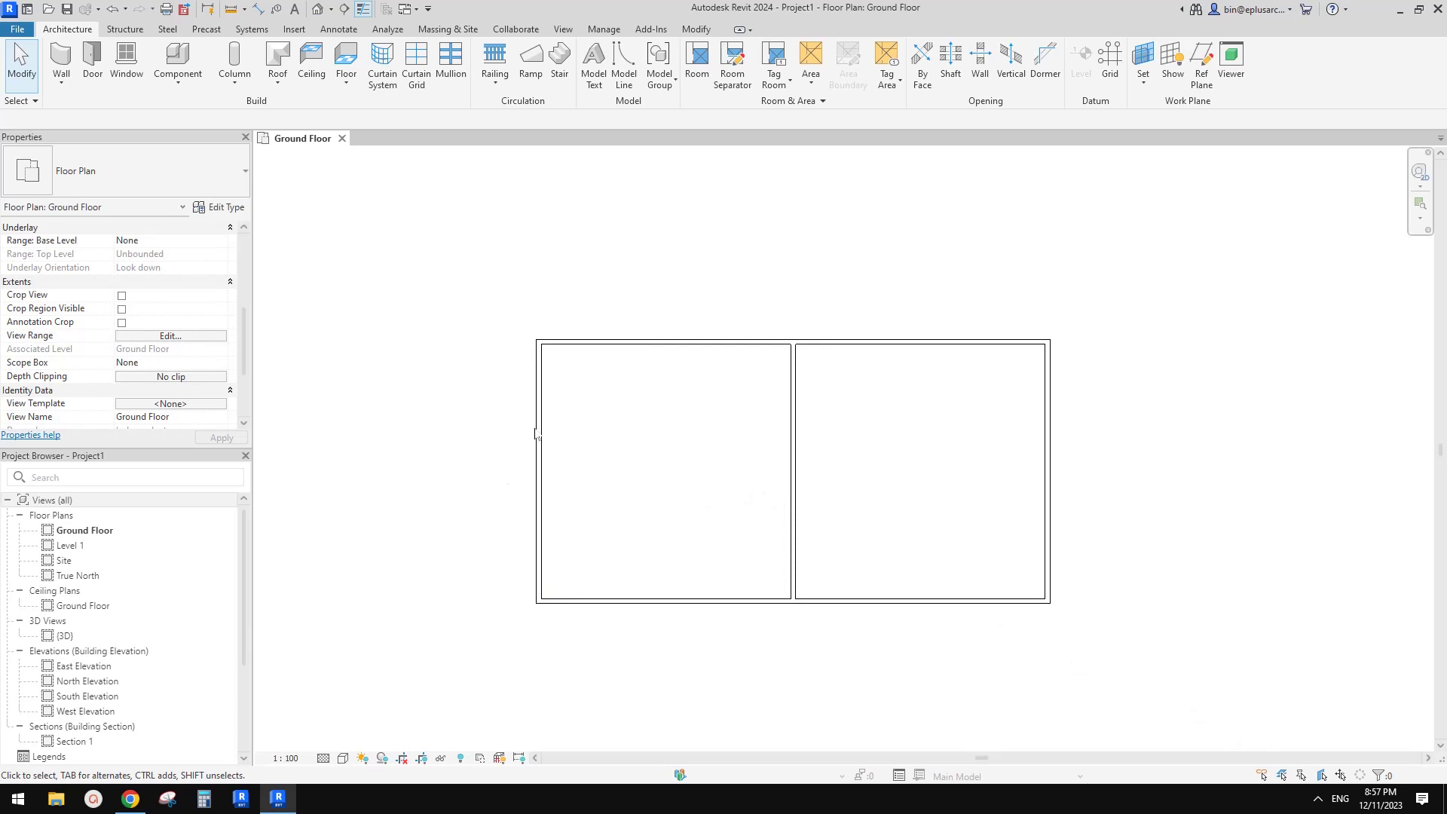
pyautogui.moveTo(684, 413); pyautogui.dragTo(655, 407, button='middle')
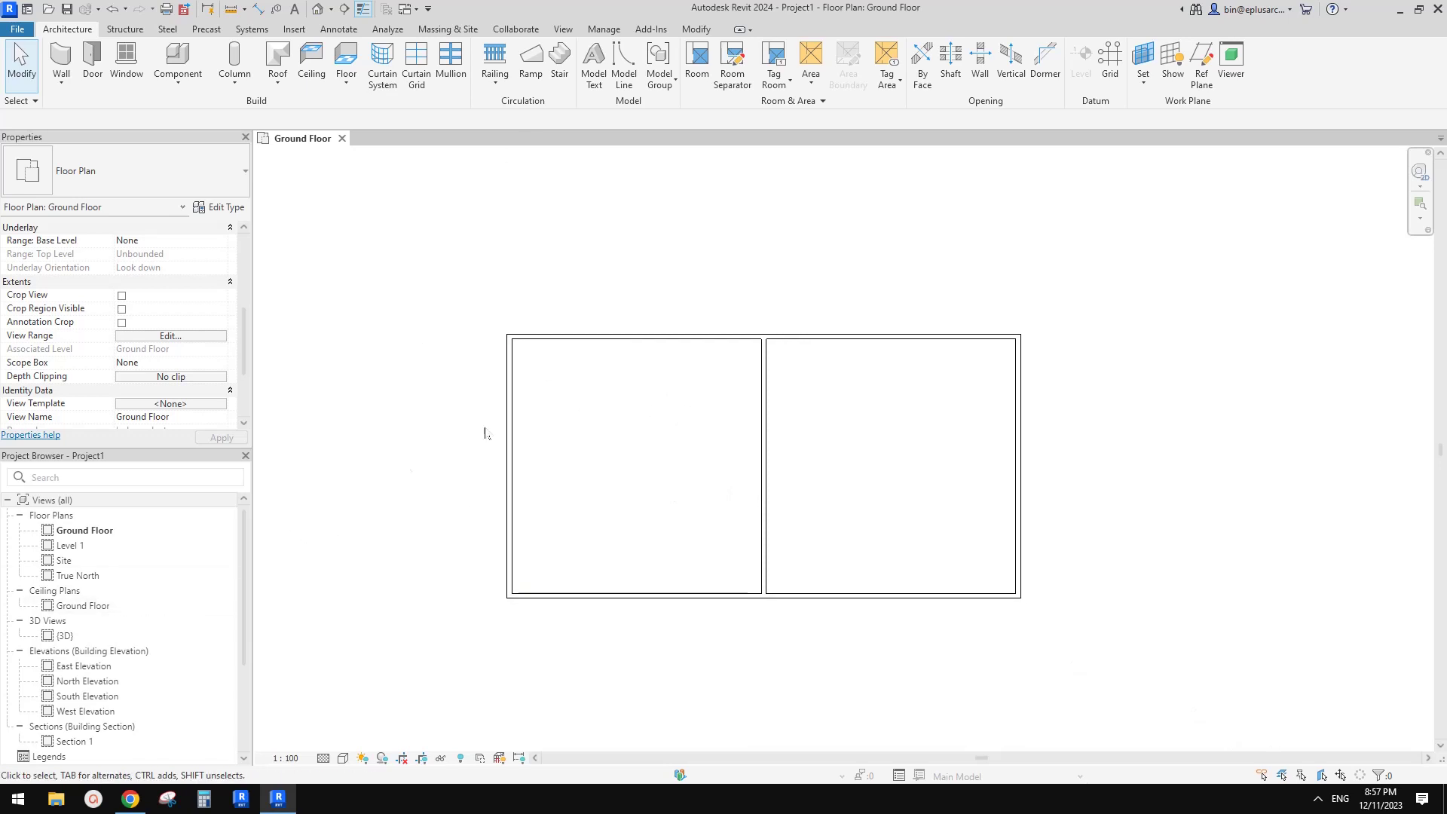
# Open the Ground Floor ceiling plan and review the grid ceiling and the Ceiling tool's height offset setting.
pyautogui.doubleClick(80, 607)
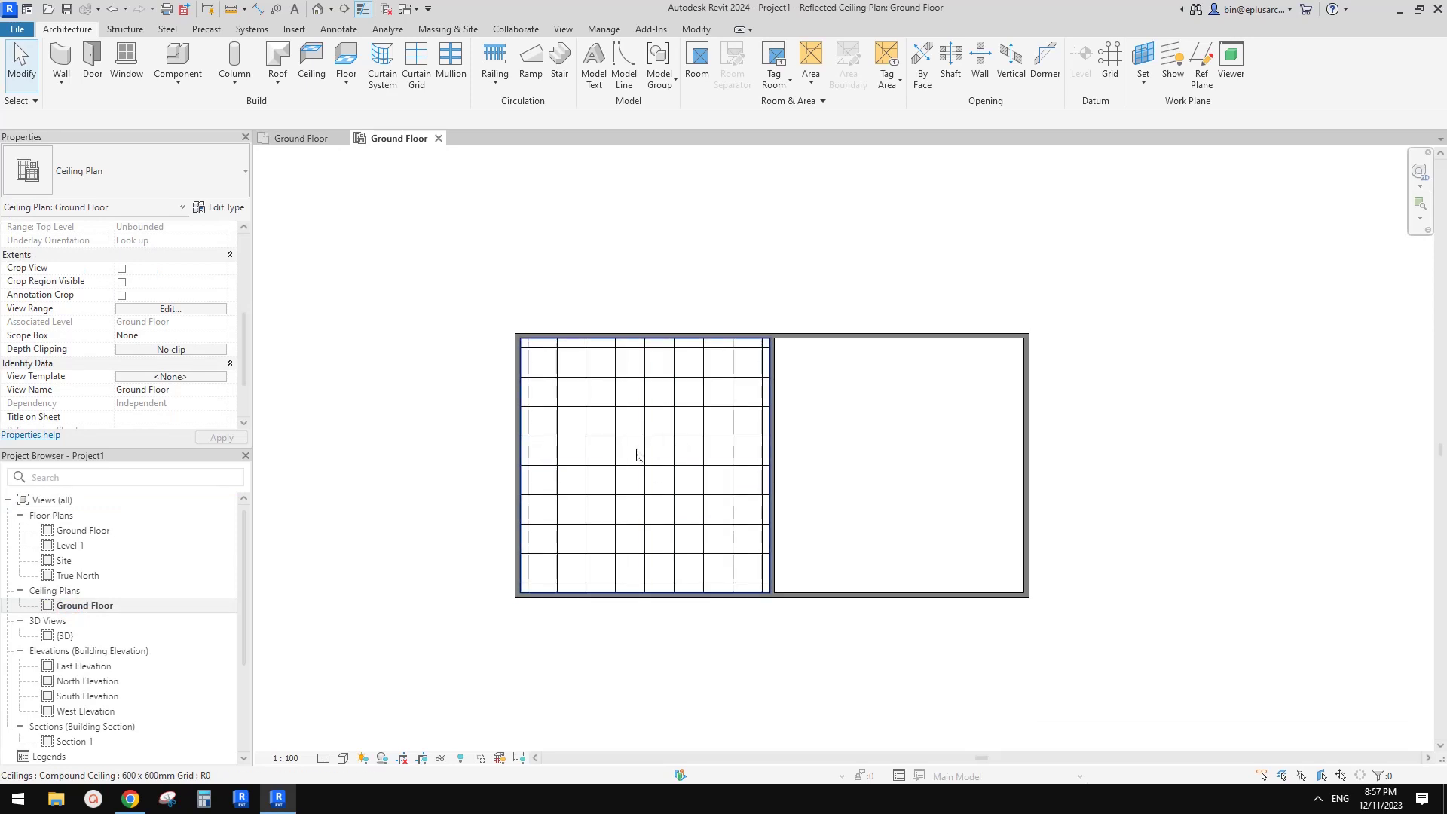
pyautogui.click(315, 64)
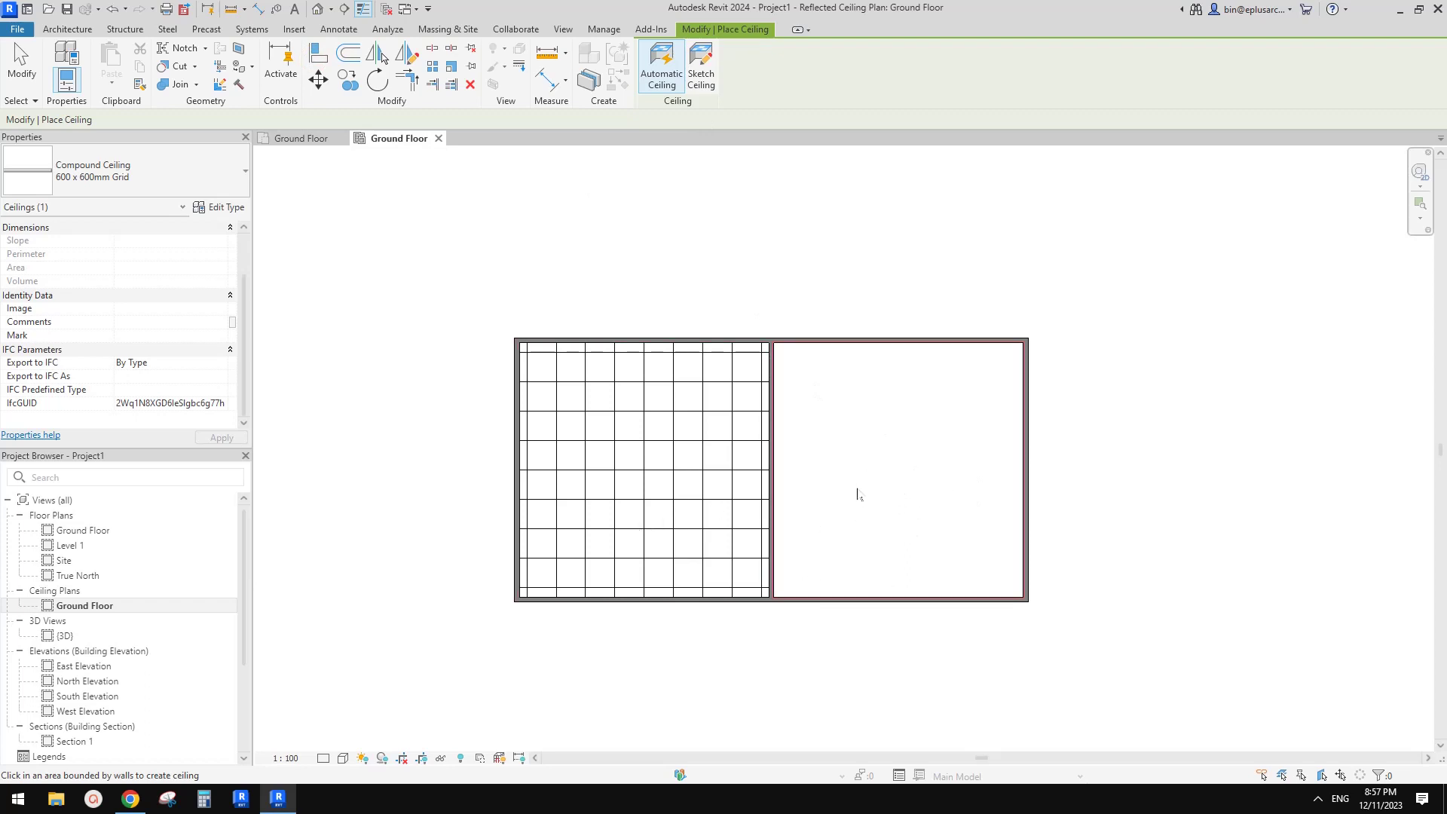
pyautogui.scroll(2, 193, 383)
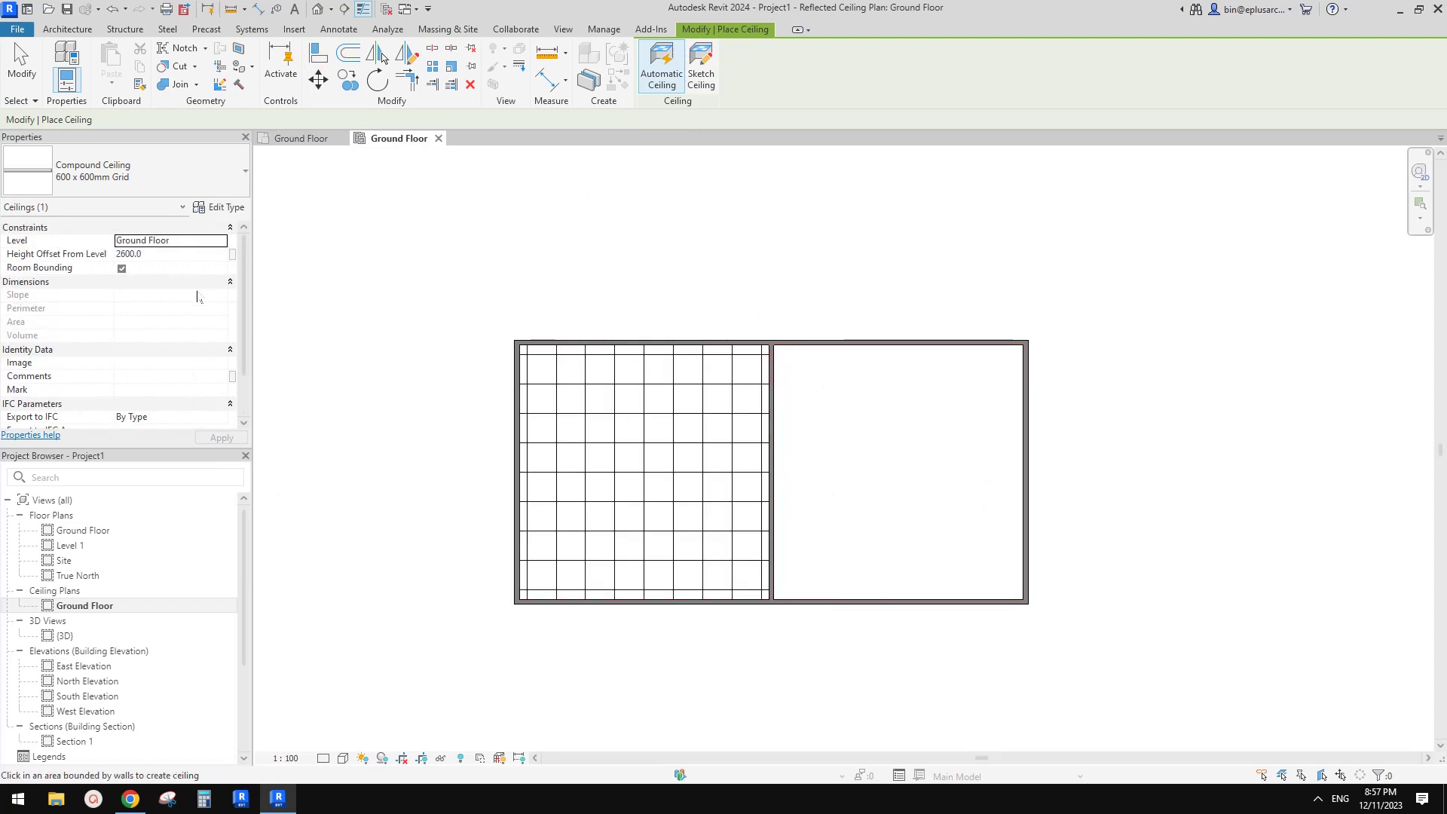
pyautogui.moveTo(424, 349); pyautogui.dragTo(410, 352, button='middle')
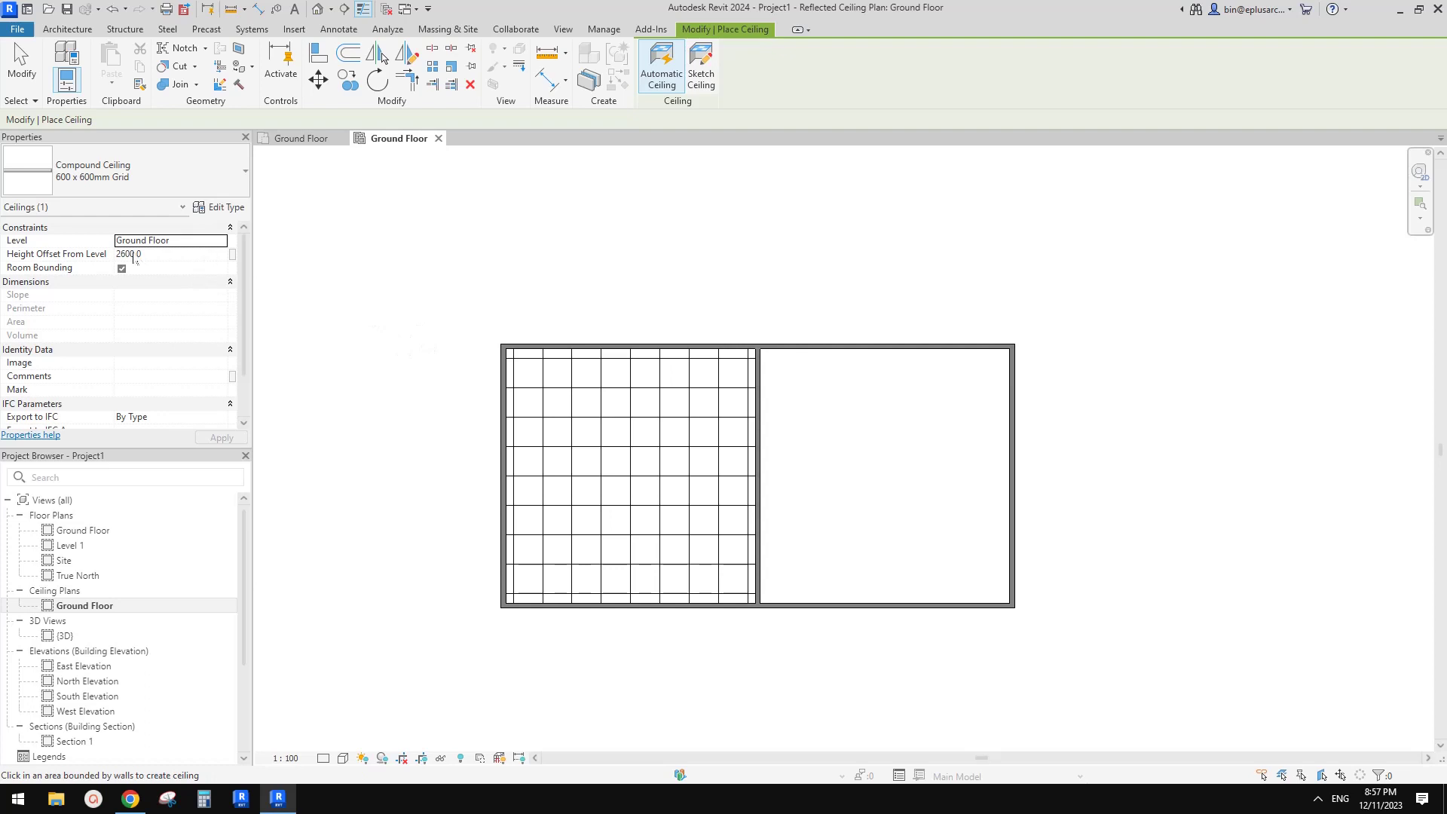
pyautogui.scroll(2, 823, 464)
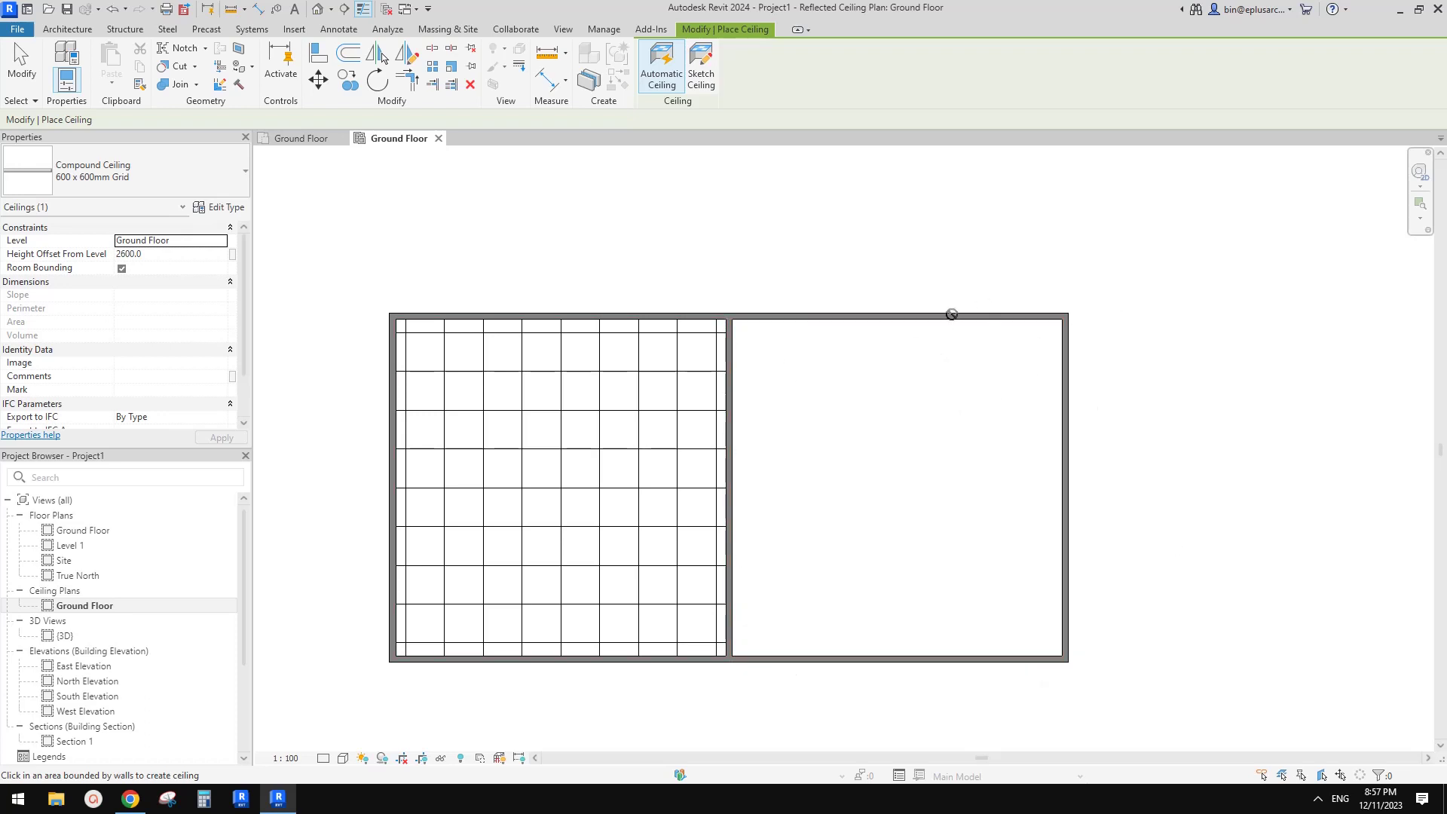
pyautogui.scroll(-1, 866, 338)
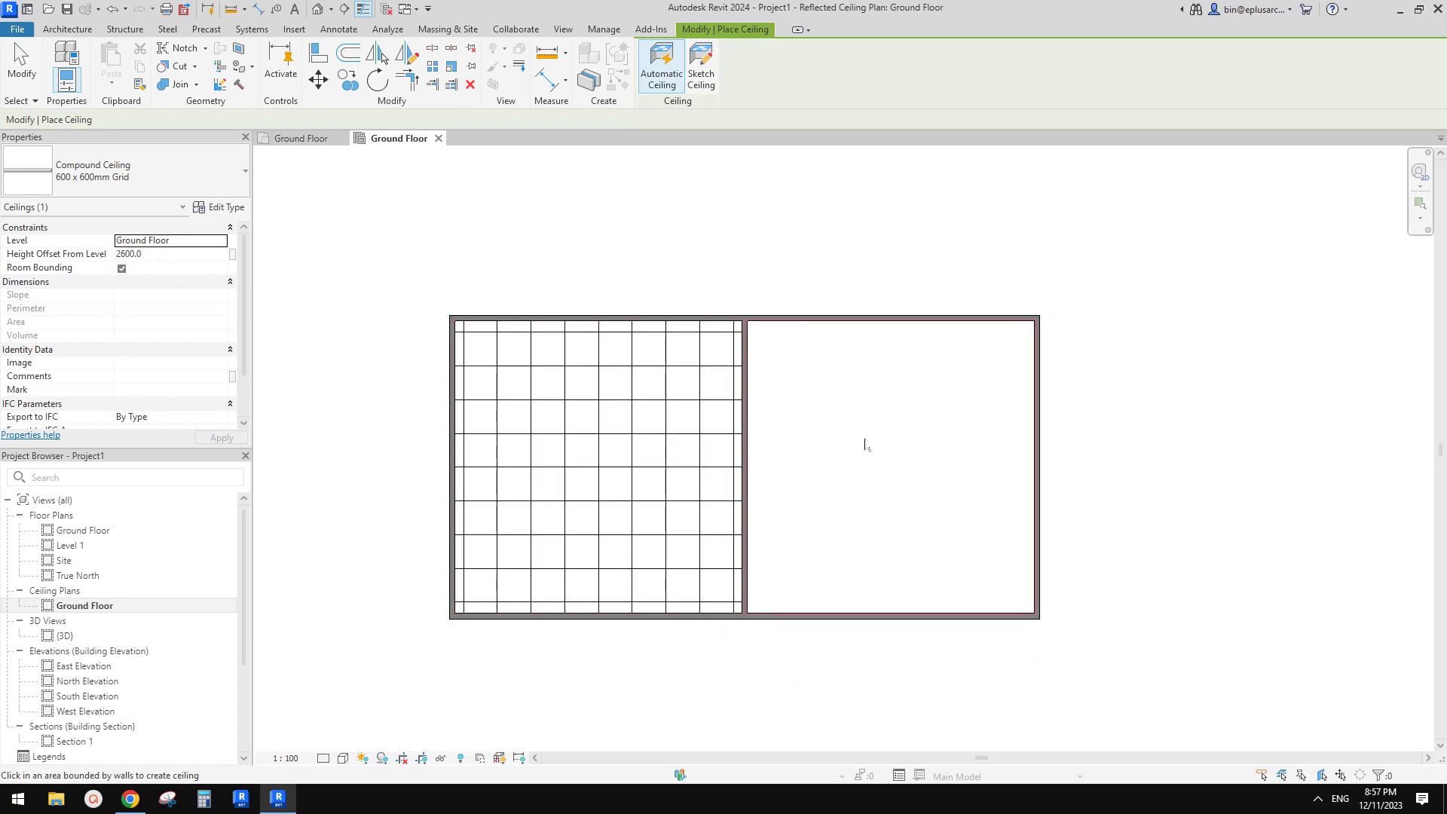
pyautogui.press('Escape')
pyautogui.scroll(1, 1055, 448)
pyautogui.click(1040, 444)
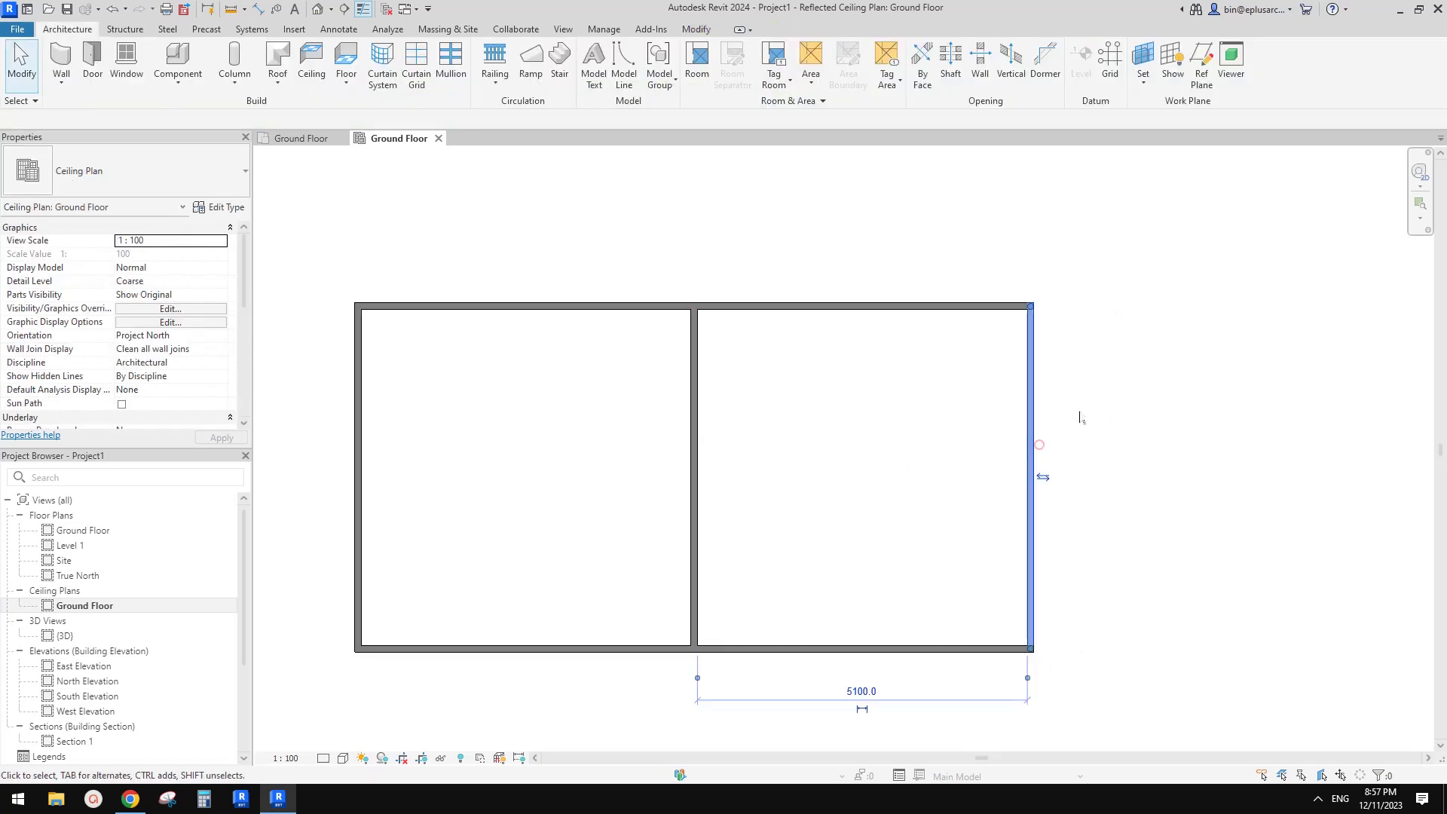
pyautogui.moveTo(1061, 447); pyautogui.dragTo(1065, 440, button='middle')
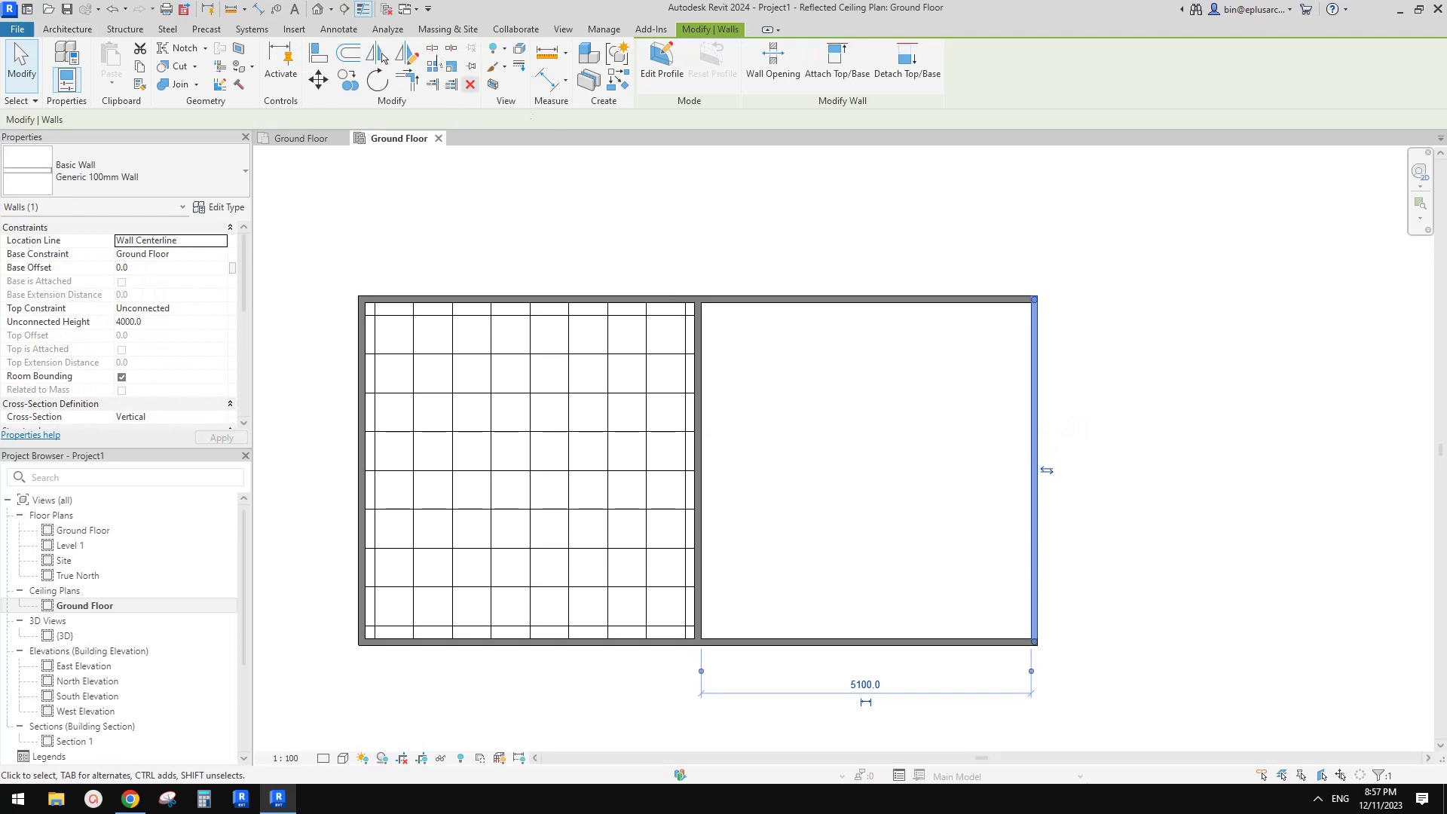
pyautogui.press('Escape')
# In the 3D view, raise the base of the right-hand room's end wall, leaving an upper band about 1200 mm high.
pyautogui.click(318, 9)
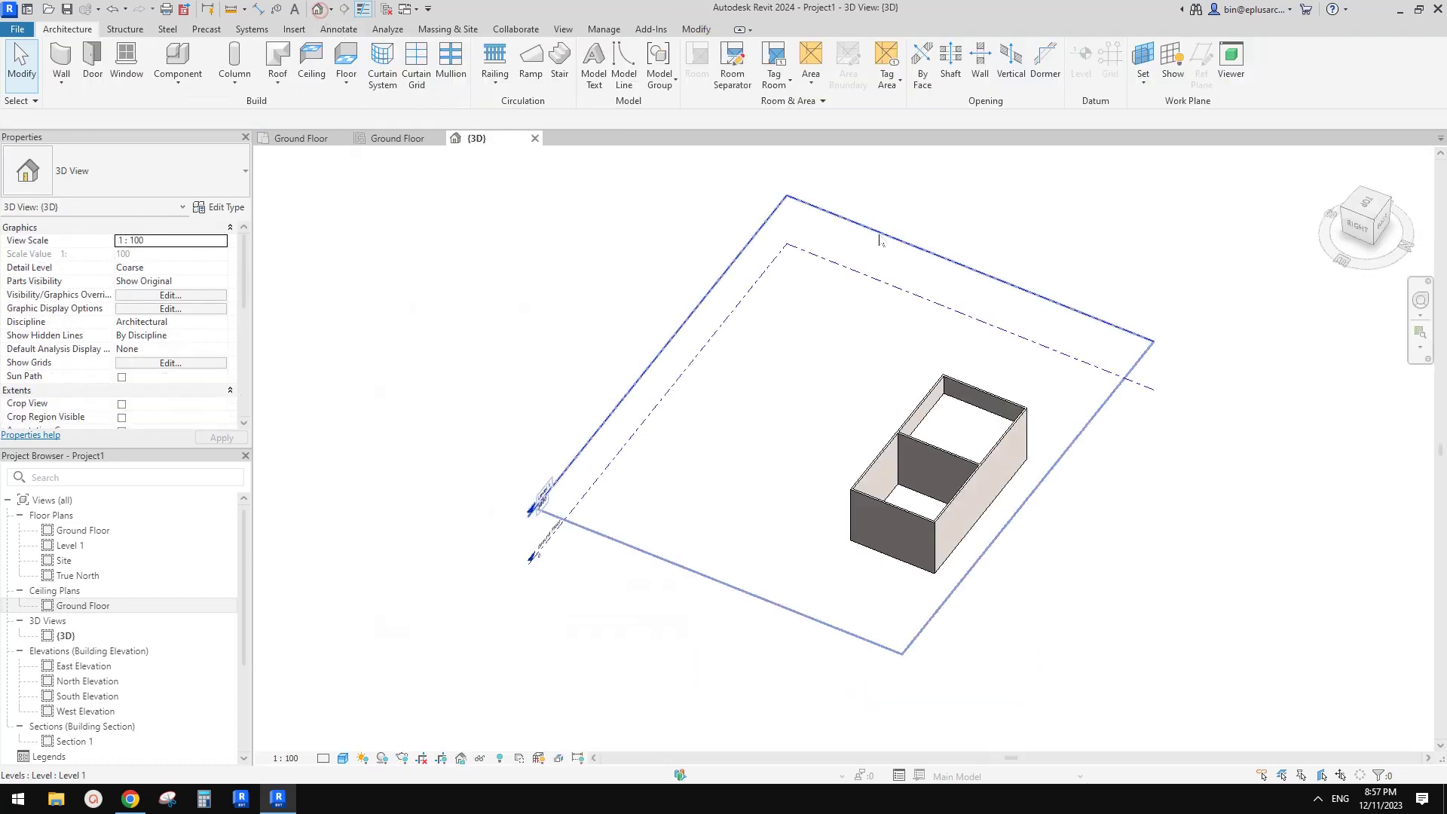
pyautogui.scroll(5, 893, 442)
pyautogui.click(711, 606)
pyautogui.keyDown('shift'); pyautogui.moveTo(711, 606); pyautogui.dragTo(898, 391, button='middle'); pyautogui.keyUp('shift')
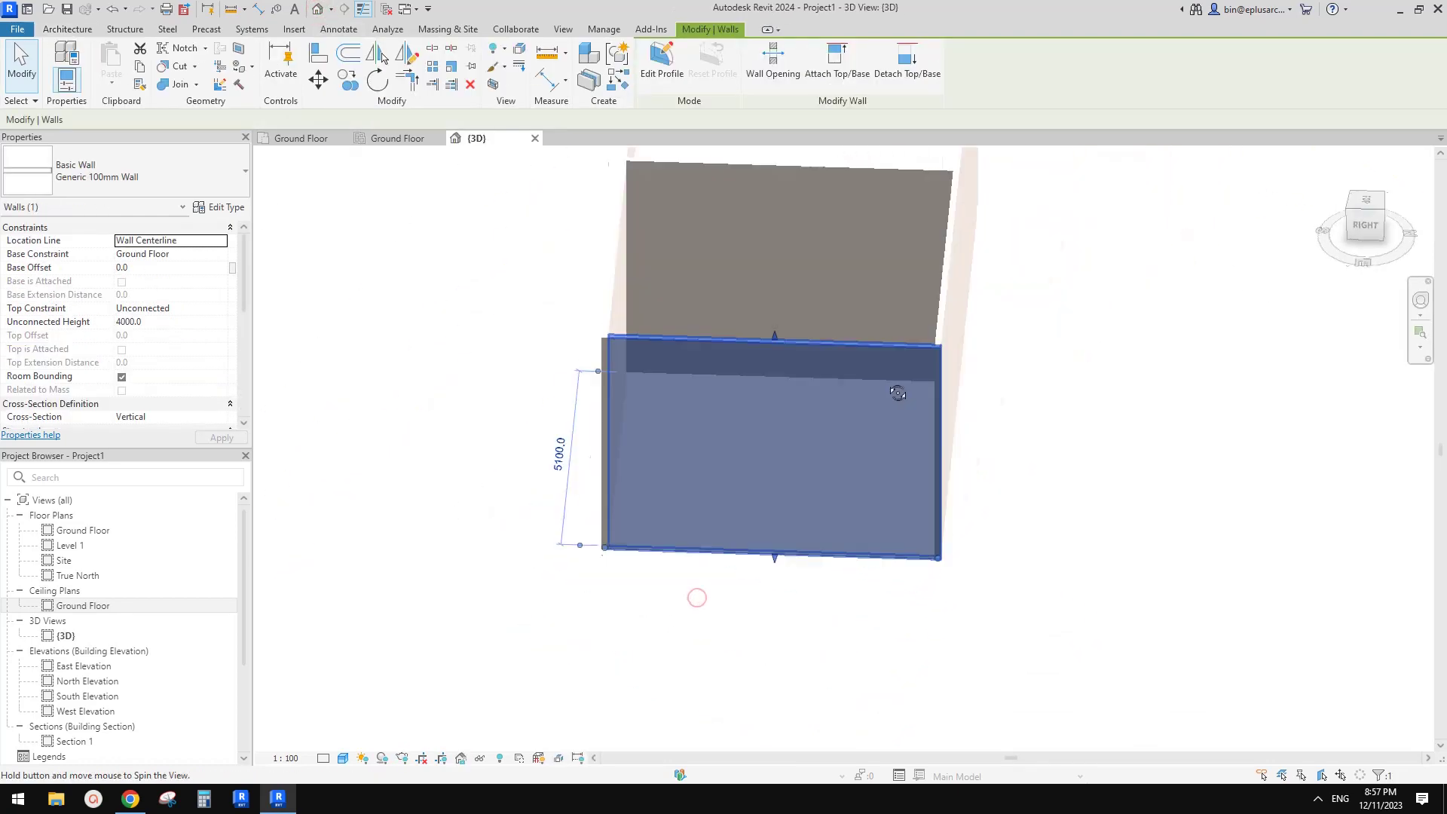
pyautogui.scroll(2, 851, 383)
pyautogui.moveTo(776, 461); pyautogui.dragTo(921, 430, button='middle')
pyautogui.keyDown('shift'); pyautogui.moveTo(890, 527); pyautogui.dragTo(901, 571, button='middle'); pyautogui.keyUp('shift')
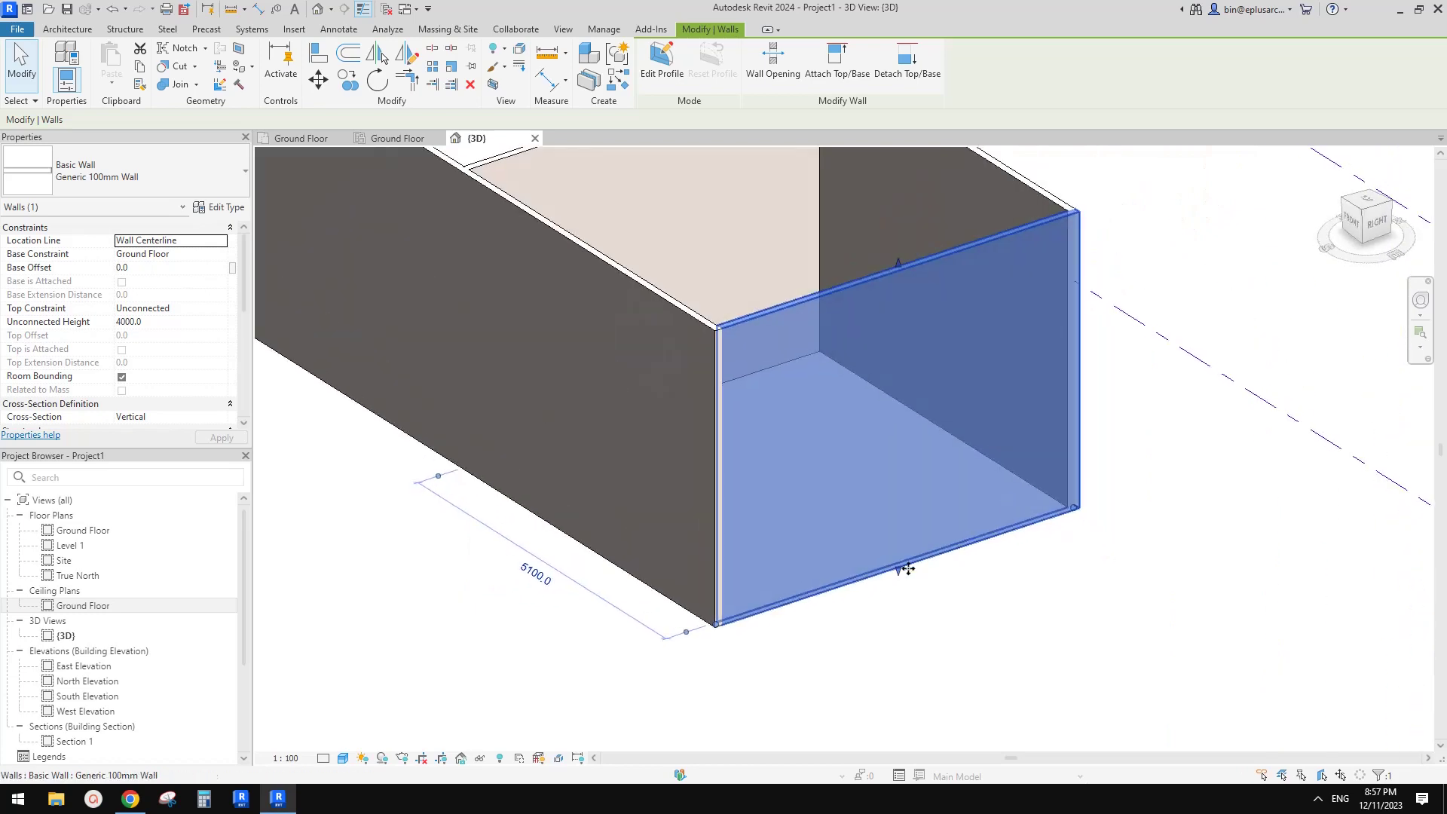
pyautogui.moveTo(901, 510); pyautogui.dragTo(902, 331)
pyautogui.keyDown('shift'); pyautogui.moveTo(902, 331); pyautogui.dragTo(942, 298, button='middle'); pyautogui.keyUp('shift')
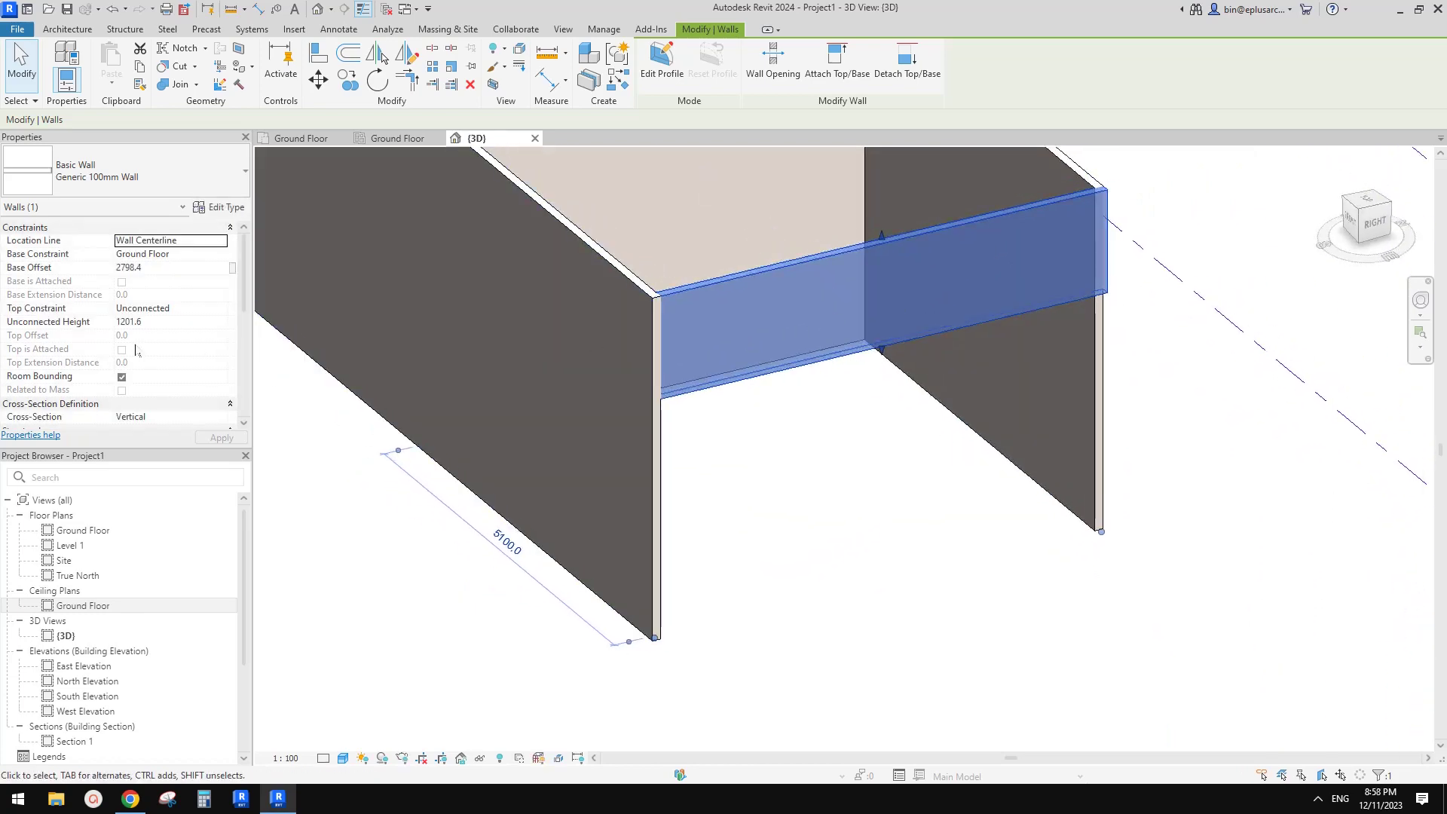
# Set the raised end wall's base offset to 2700 mm.
pyautogui.click(154, 268)
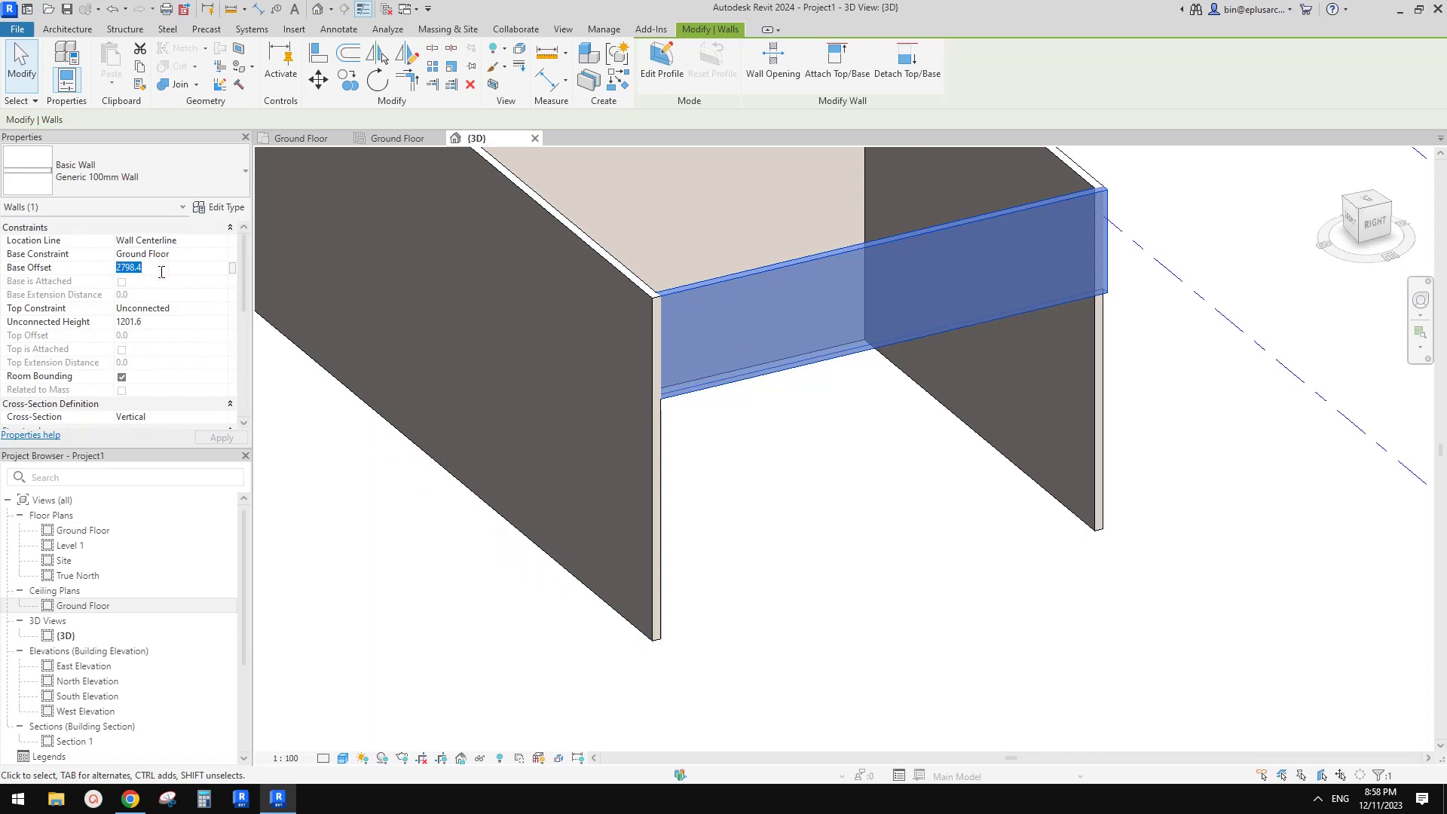
pyautogui.write('2700')
pyautogui.press('Return')
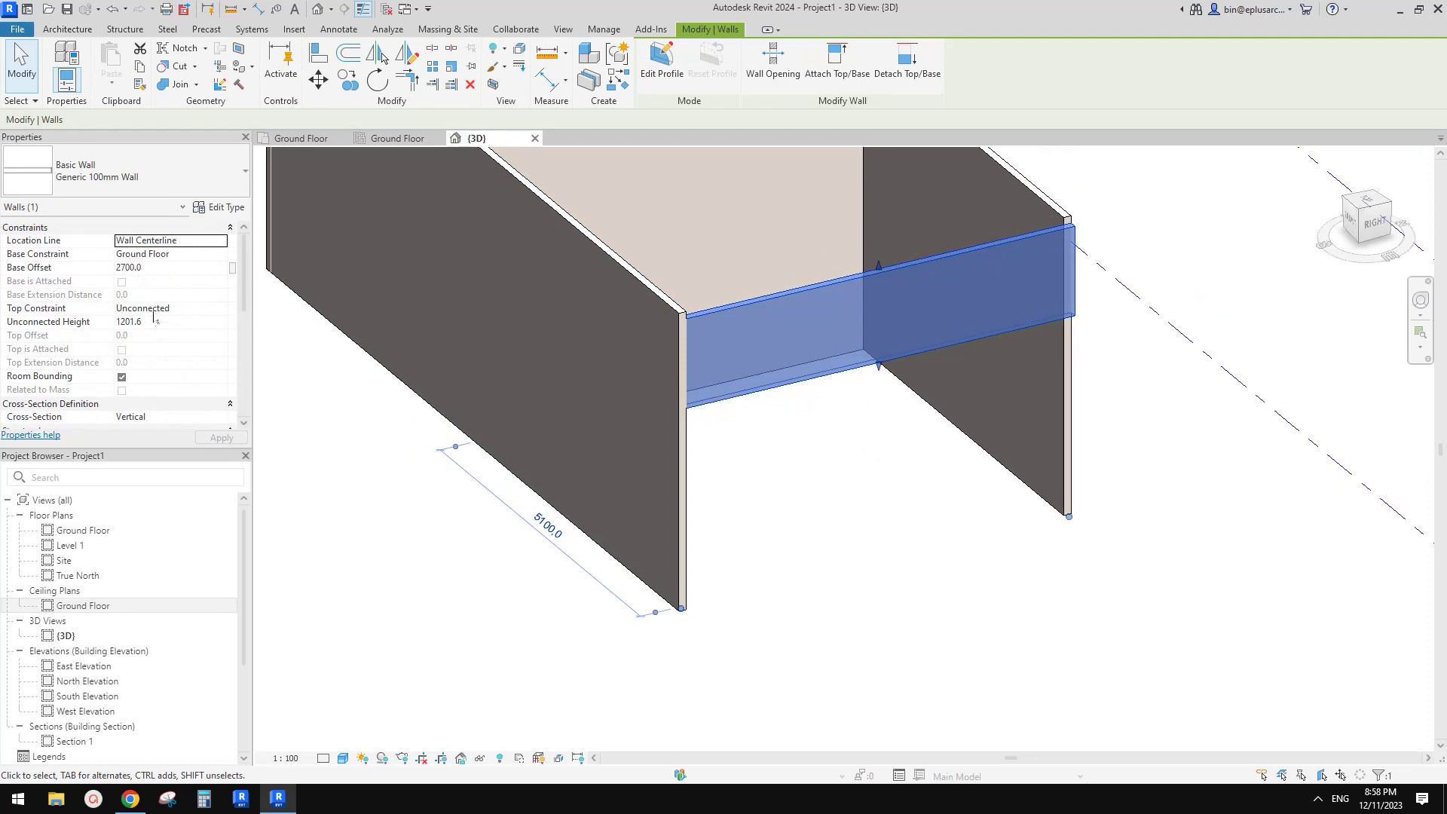
pyautogui.click(594, 306)
pyautogui.click(736, 343)
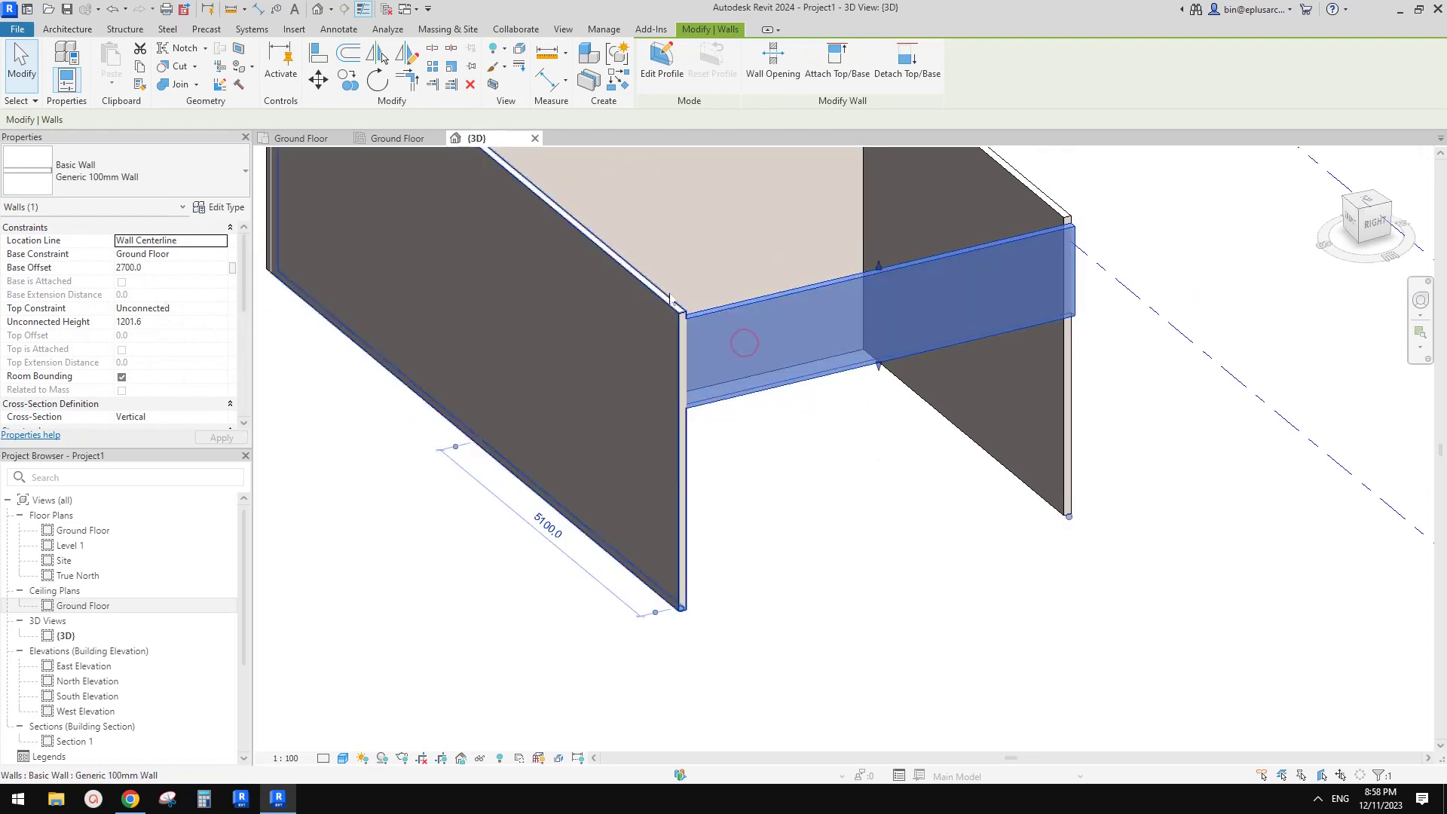
# Align the top of the raised end wall with the top of the adjoining side walls.
pyautogui.moveTo(796, 286); pyautogui.dragTo(736, 307, button='middle')
pyautogui.press('a')
pyautogui.press('l')
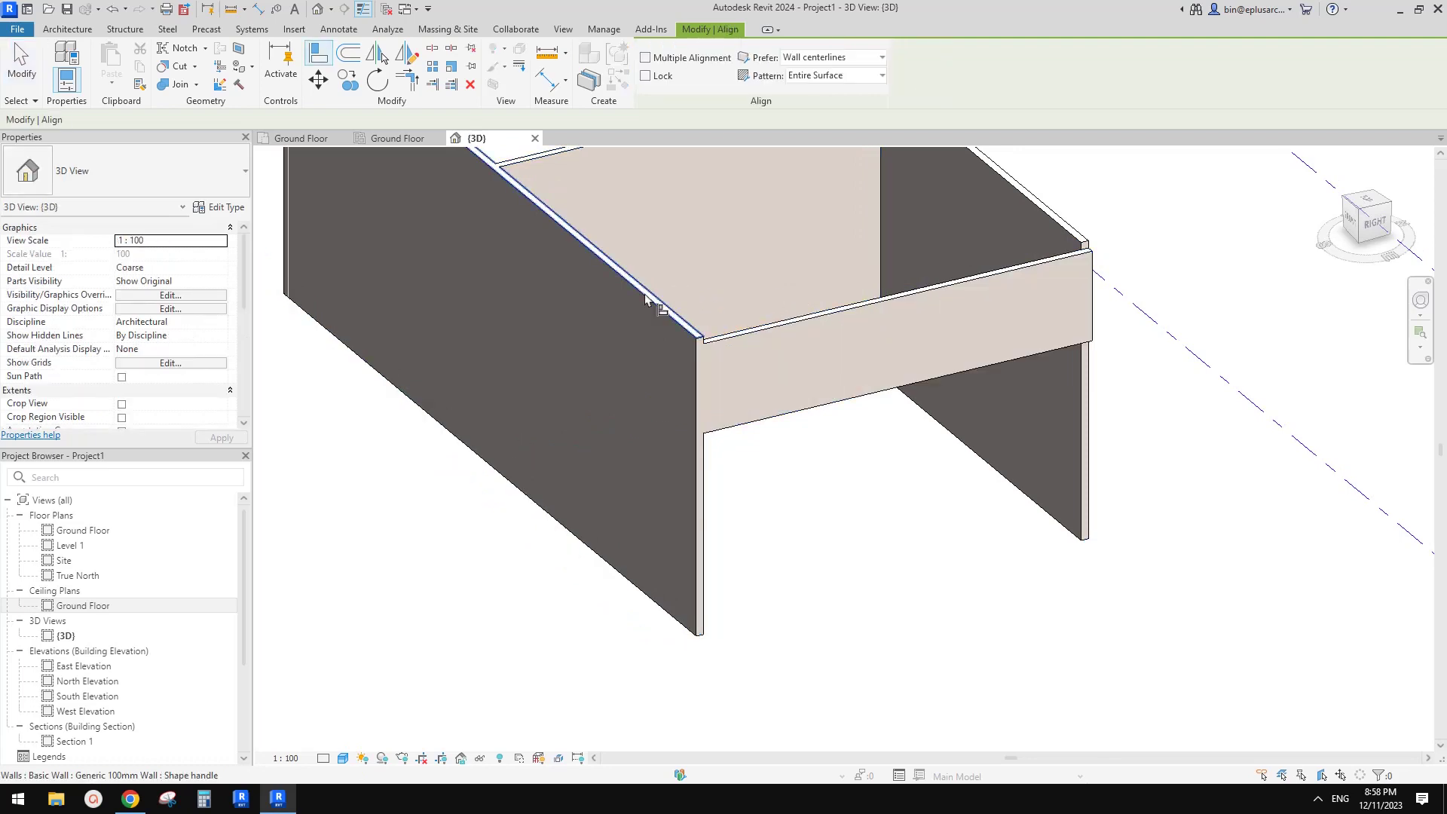
pyautogui.click(756, 332)
pyautogui.press('Escape')
pyautogui.click(1011, 284)
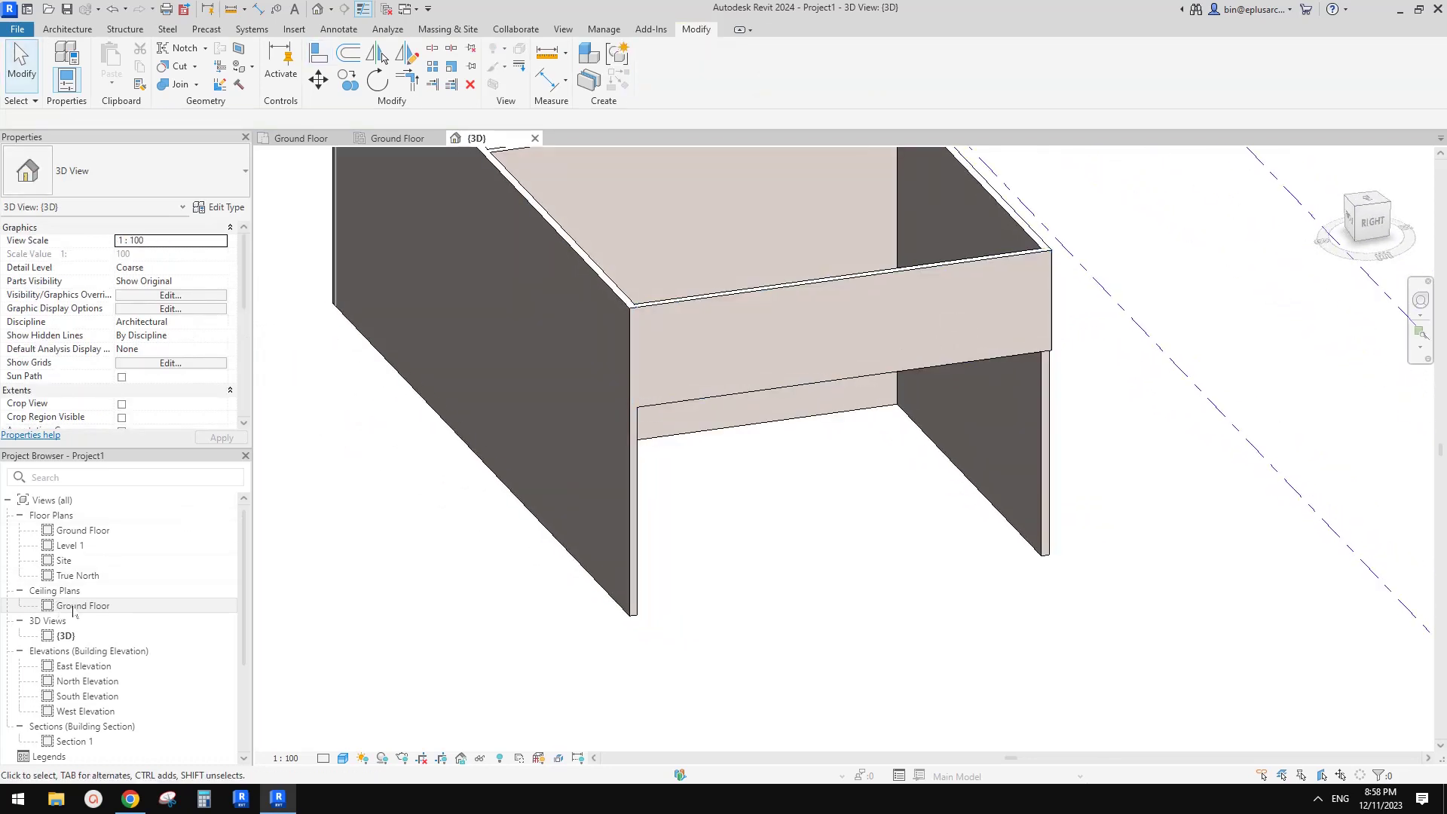
# In the Ground Floor ceiling plan, start an automatic ceiling and test whether the right-hand room accepts one at the 2600 height offset.
pyautogui.doubleClick(99, 606)
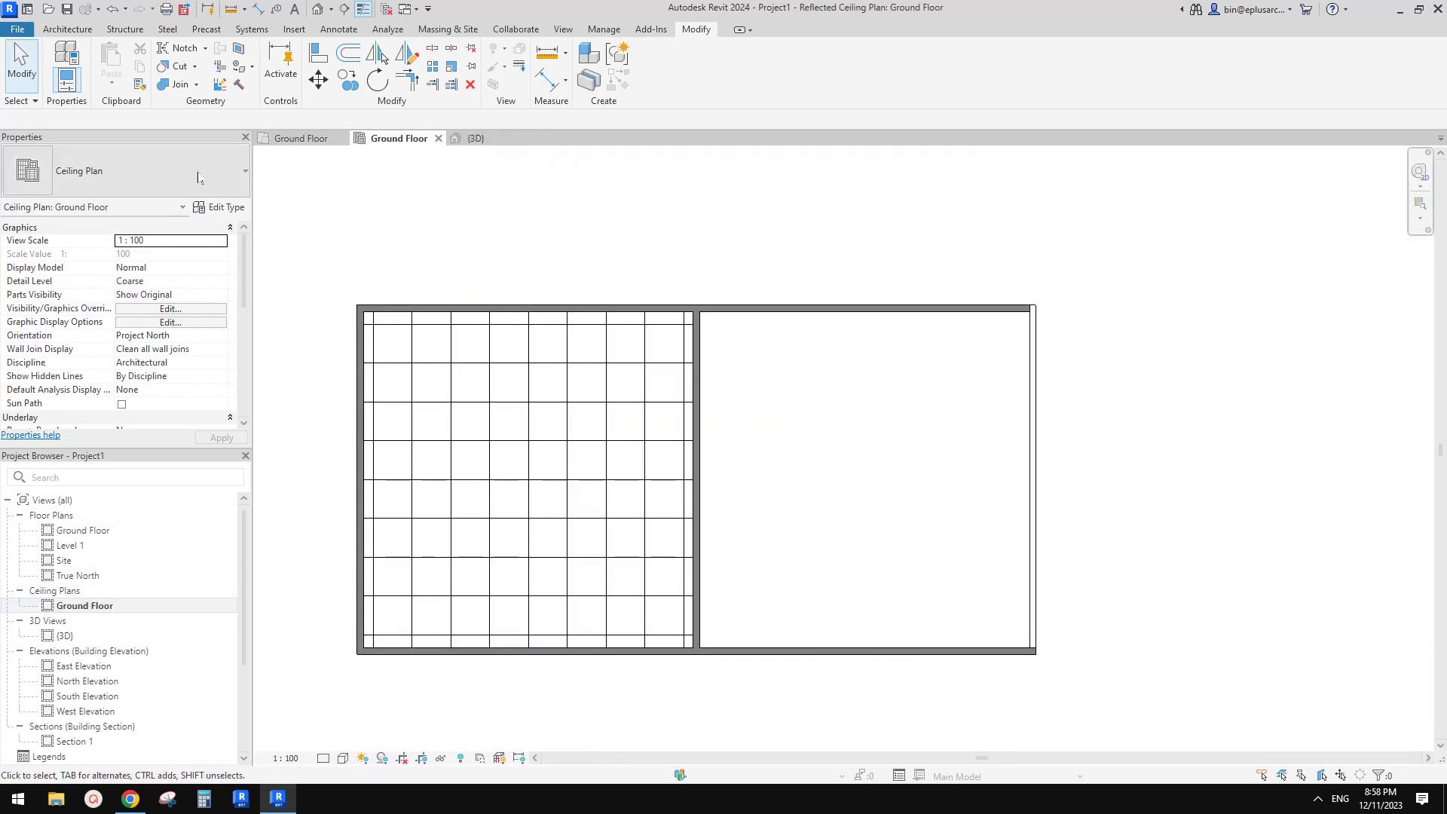
pyautogui.click(67, 30)
pyautogui.click(315, 62)
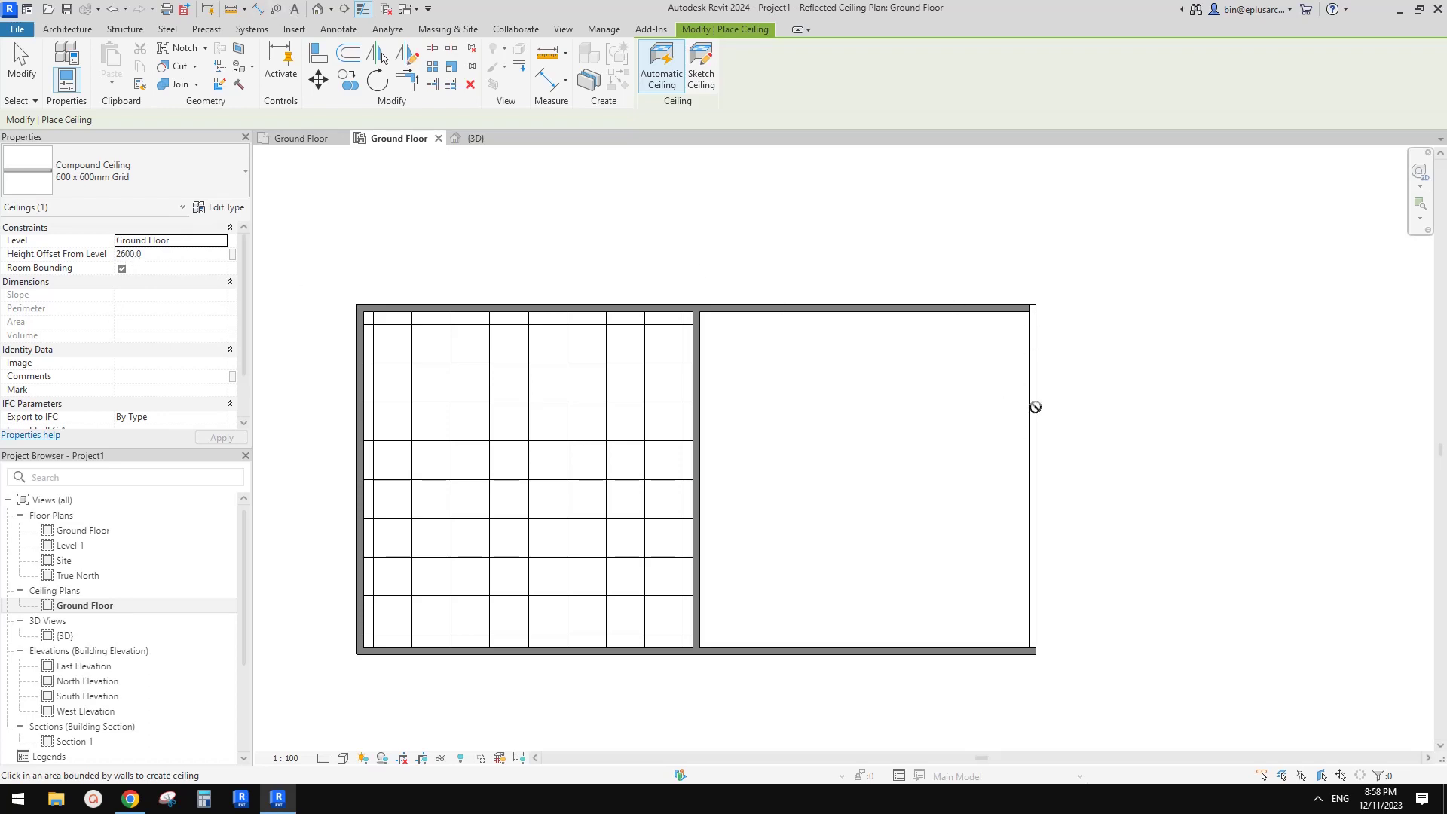
pyautogui.moveTo(909, 407); pyautogui.dragTo(915, 409, button='middle')
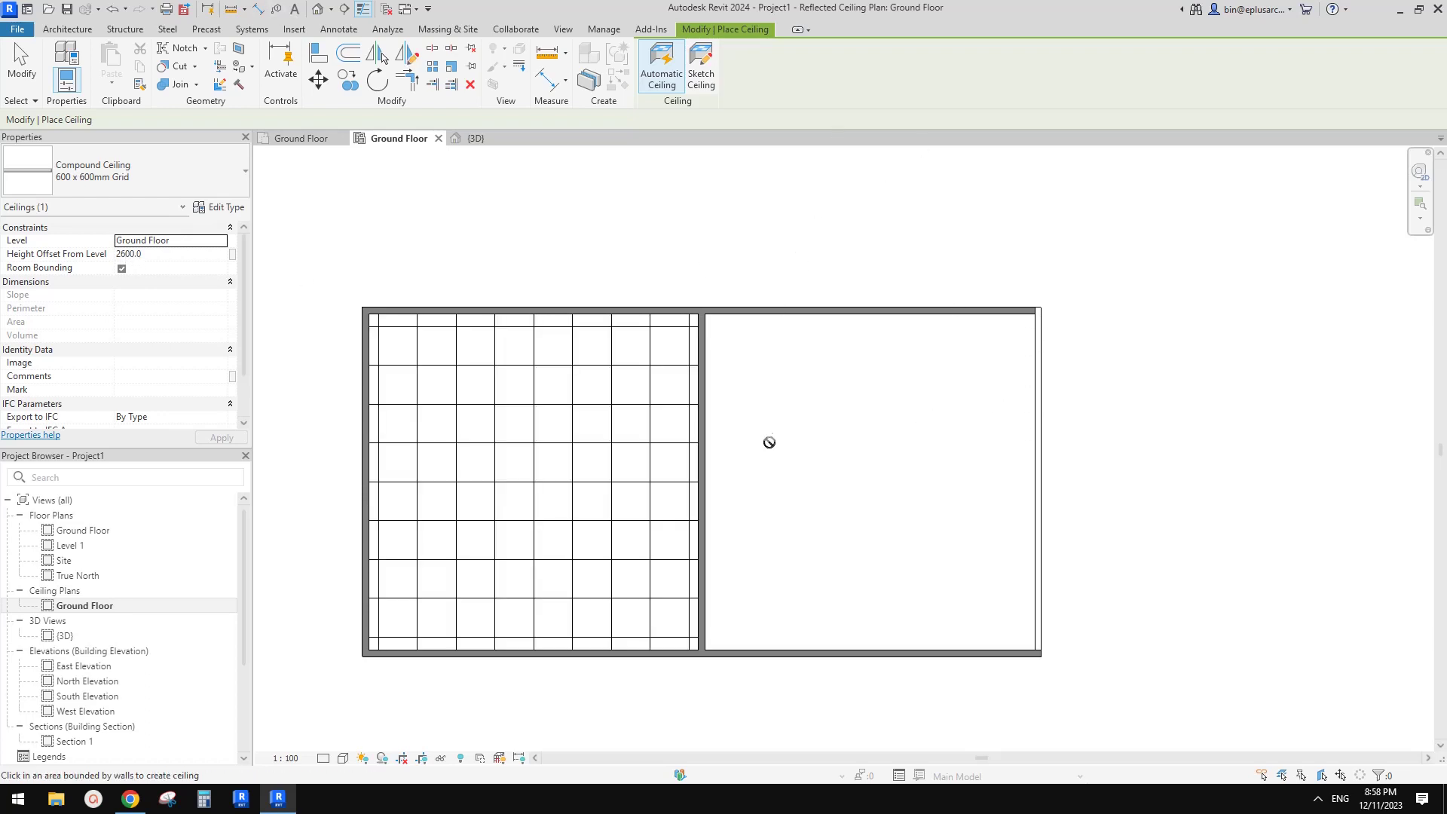
pyautogui.moveTo(769, 442); pyautogui.dragTo(784, 441, button='middle')
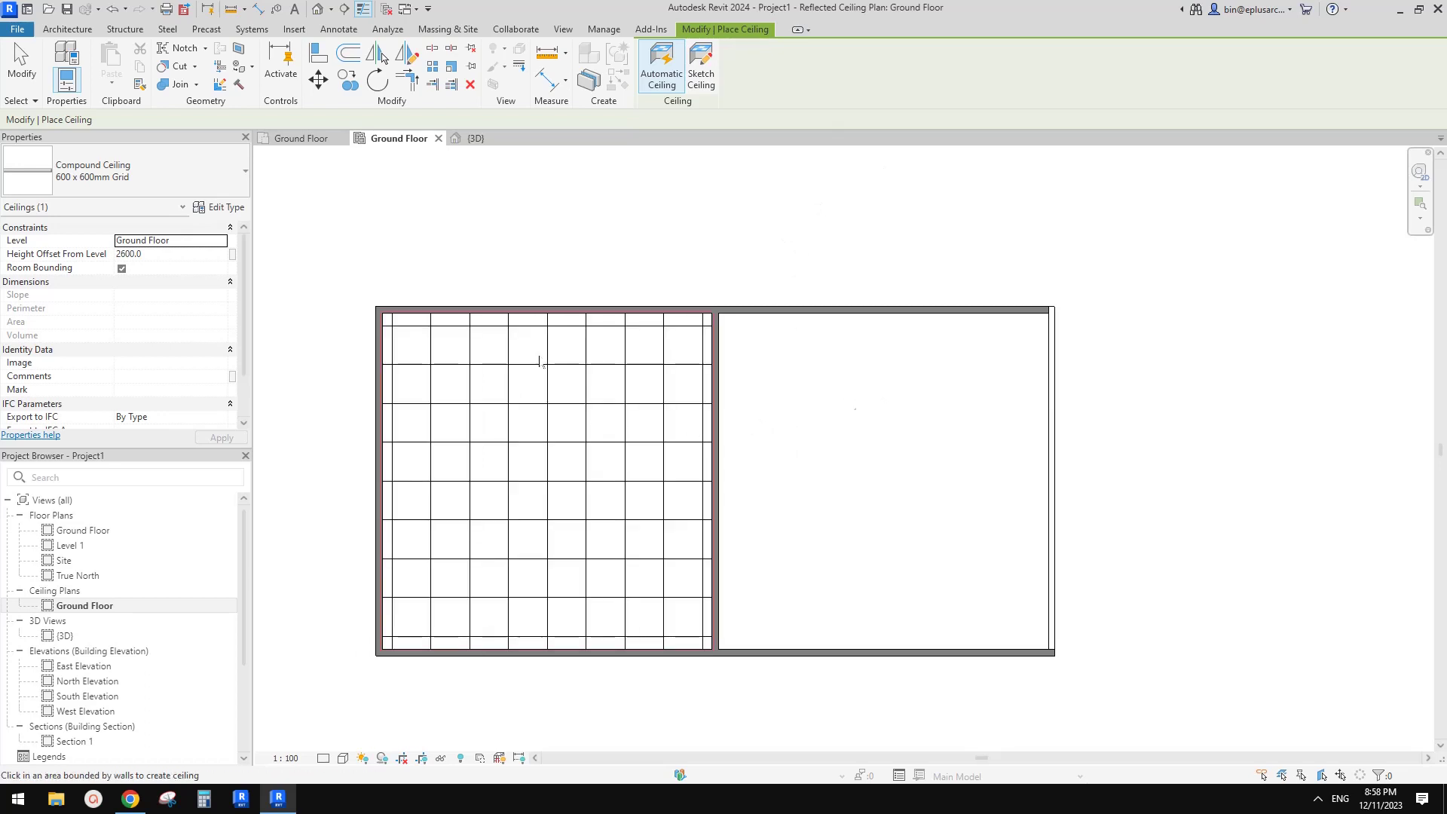
# Set the new ceiling's height offset to 2700 and place it automatically in the right-hand room.
pyautogui.press('Tab')
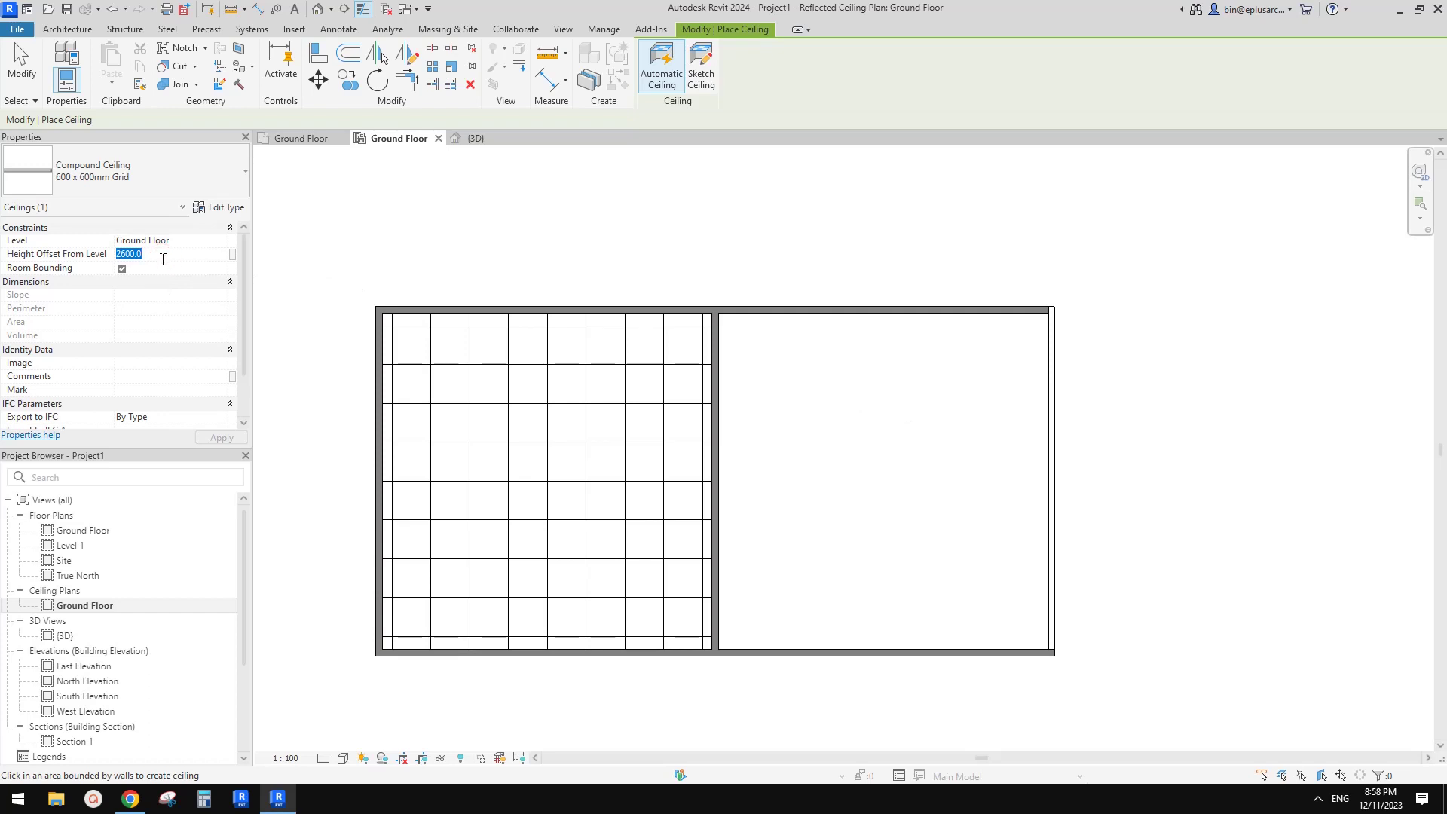
pyautogui.write('2700')
pyautogui.press('Return')
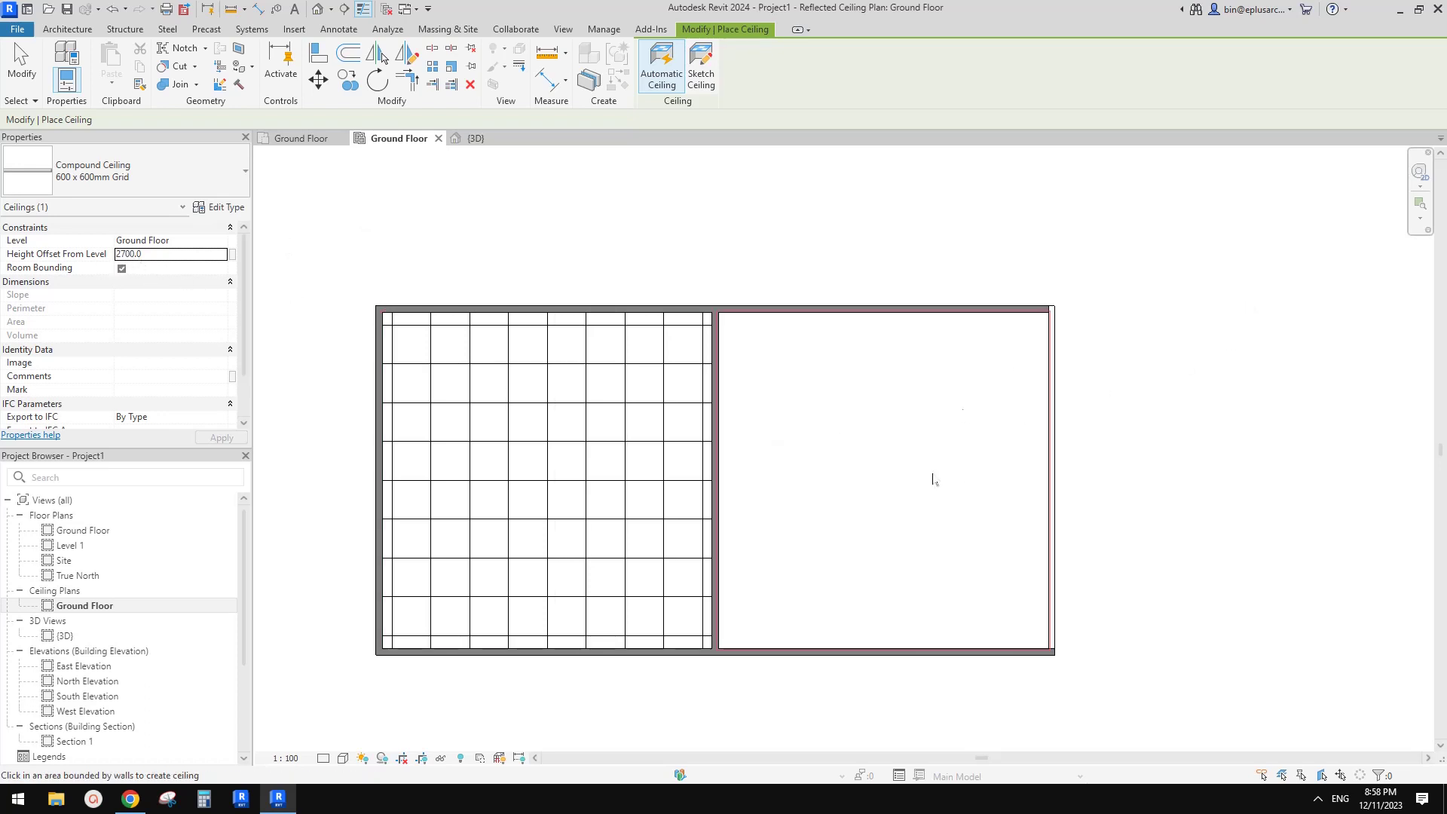
pyautogui.click(882, 479)
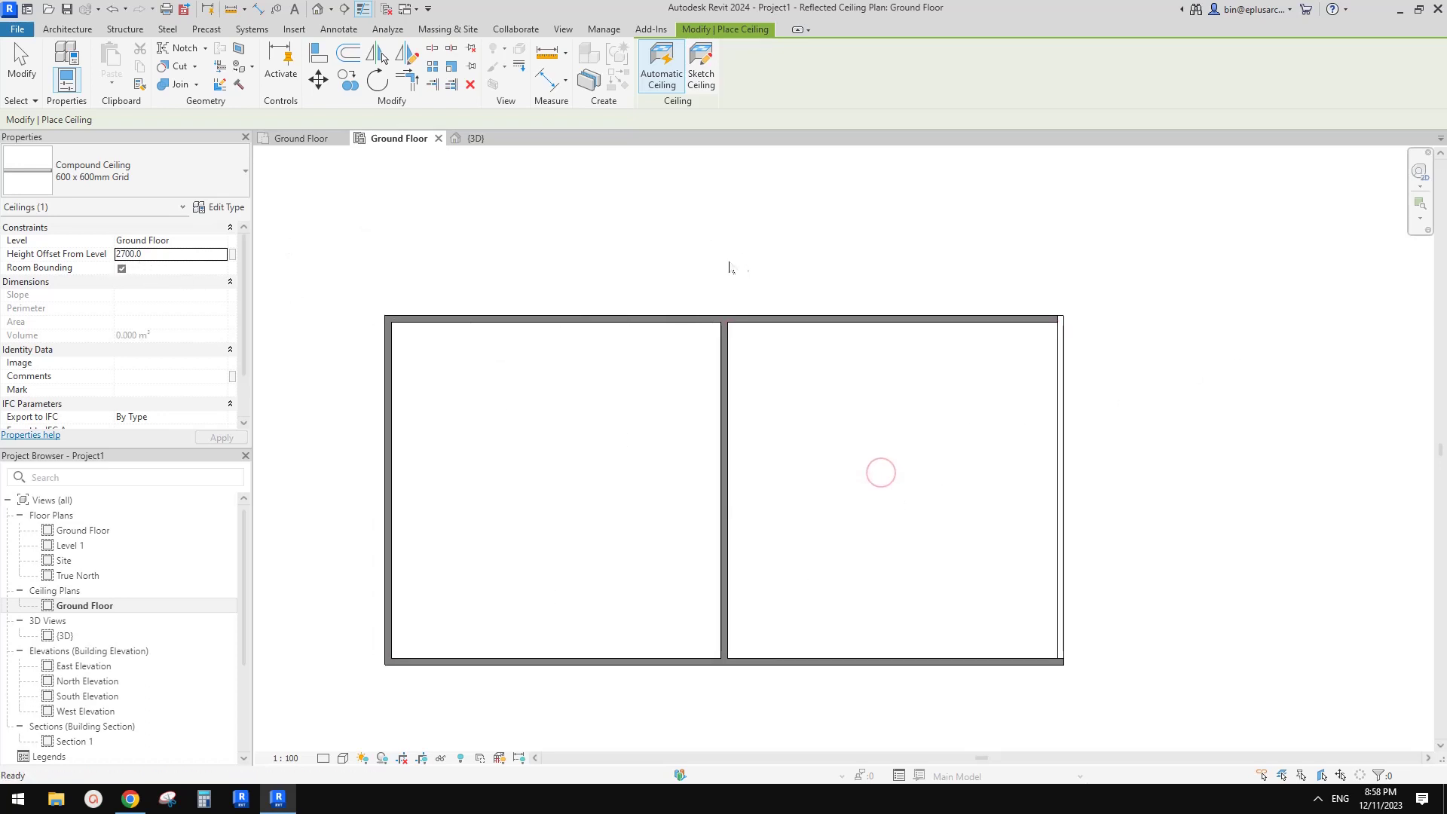
# In the 3D view, set the raised end wall's base offset to 0 and its unconnected height to 4000.
pyautogui.press('Escape')
pyautogui.click(317, 9)
pyautogui.keyDown('shift'); pyautogui.moveTo(746, 248); pyautogui.dragTo(964, 415, button='middle'); pyautogui.keyUp('shift')
pyautogui.click(998, 407)
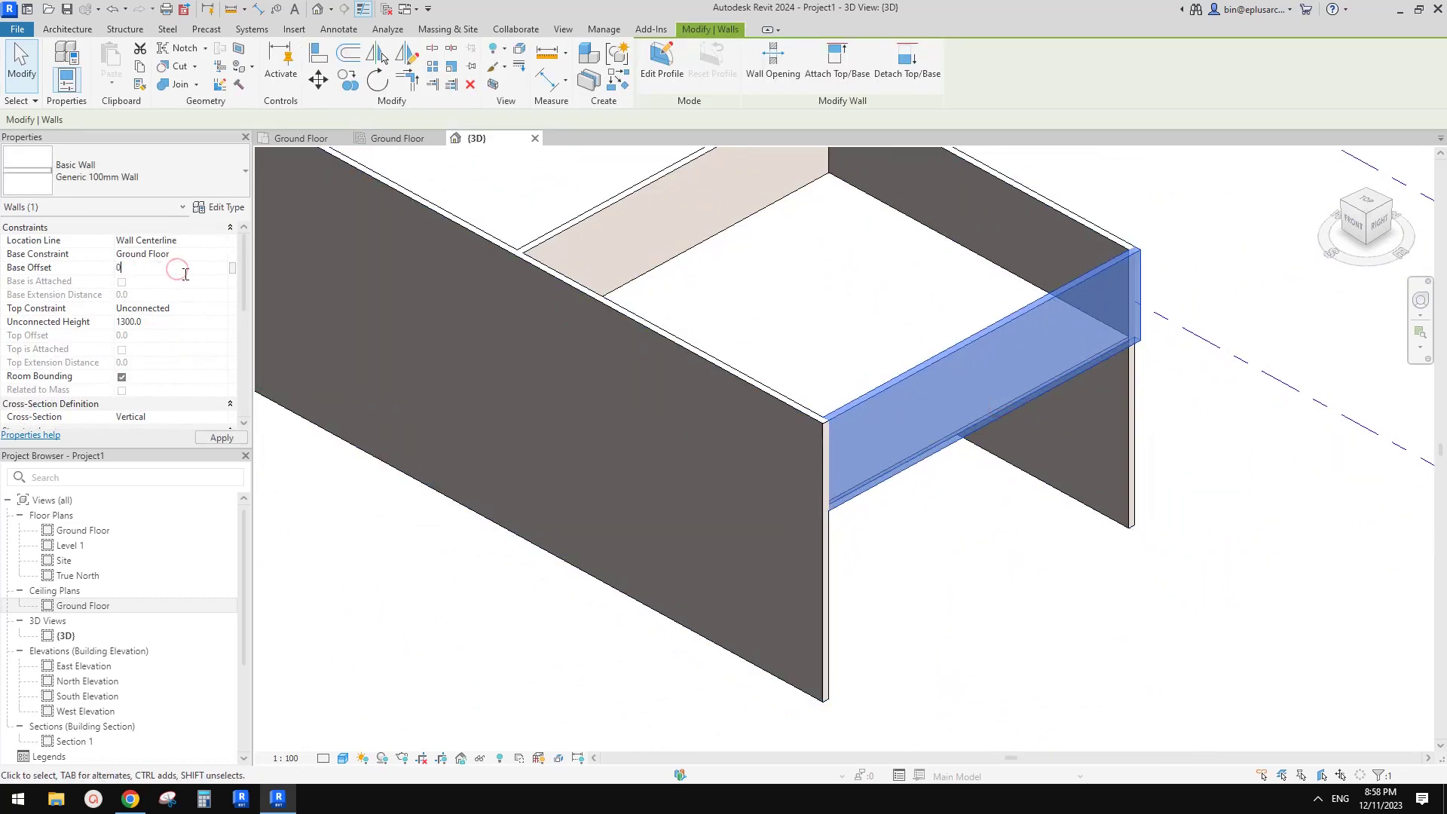
pyautogui.click(163, 322)
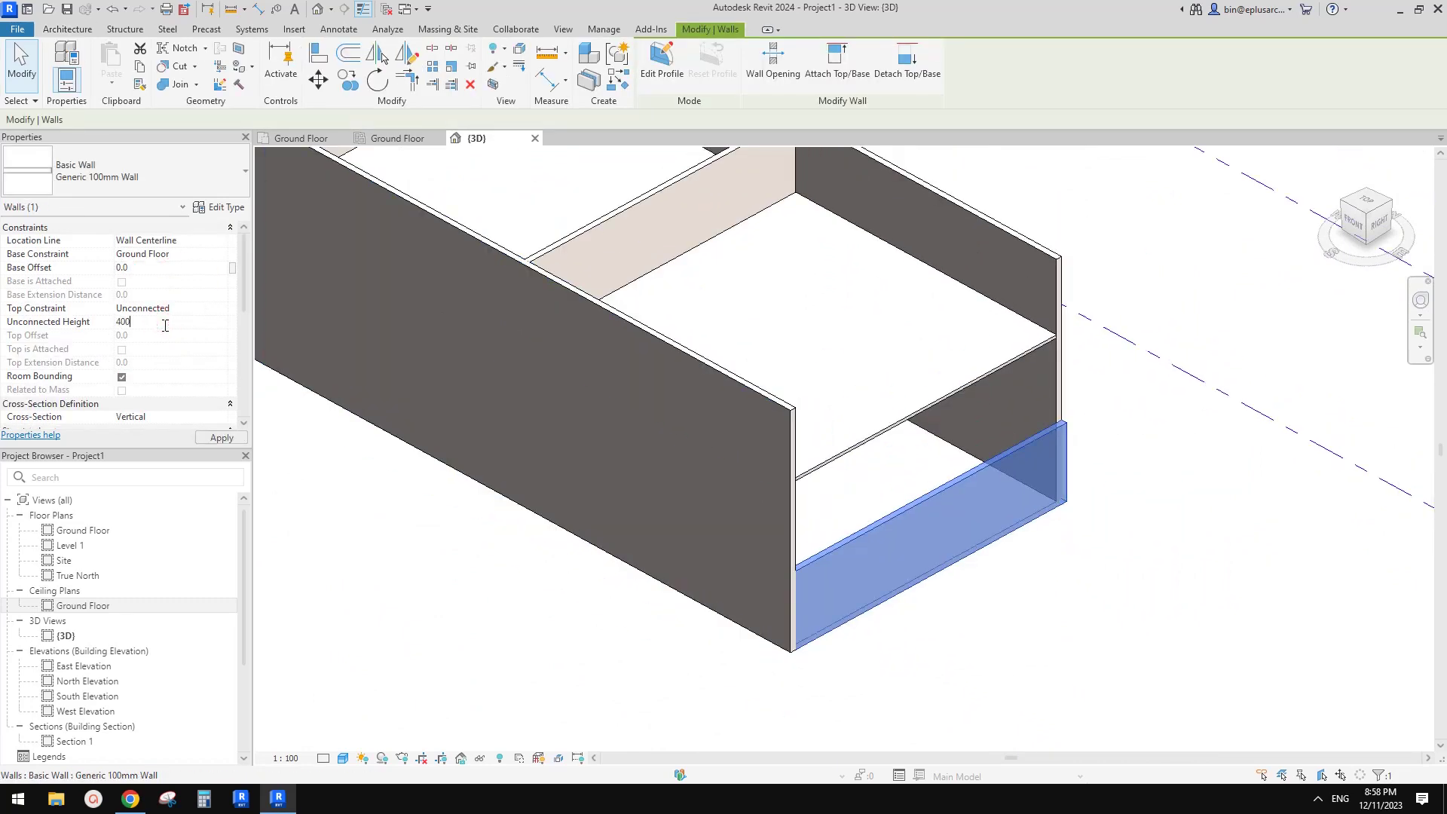
pyautogui.press('Escape')
# Examine the ceilings of both rooms from above in the 3D view.
pyautogui.keyDown('shift'); pyautogui.moveTo(589, 320); pyautogui.dragTo(948, 443, button='middle'); pyautogui.keyUp('shift')
pyautogui.scroll(2, 934, 402)
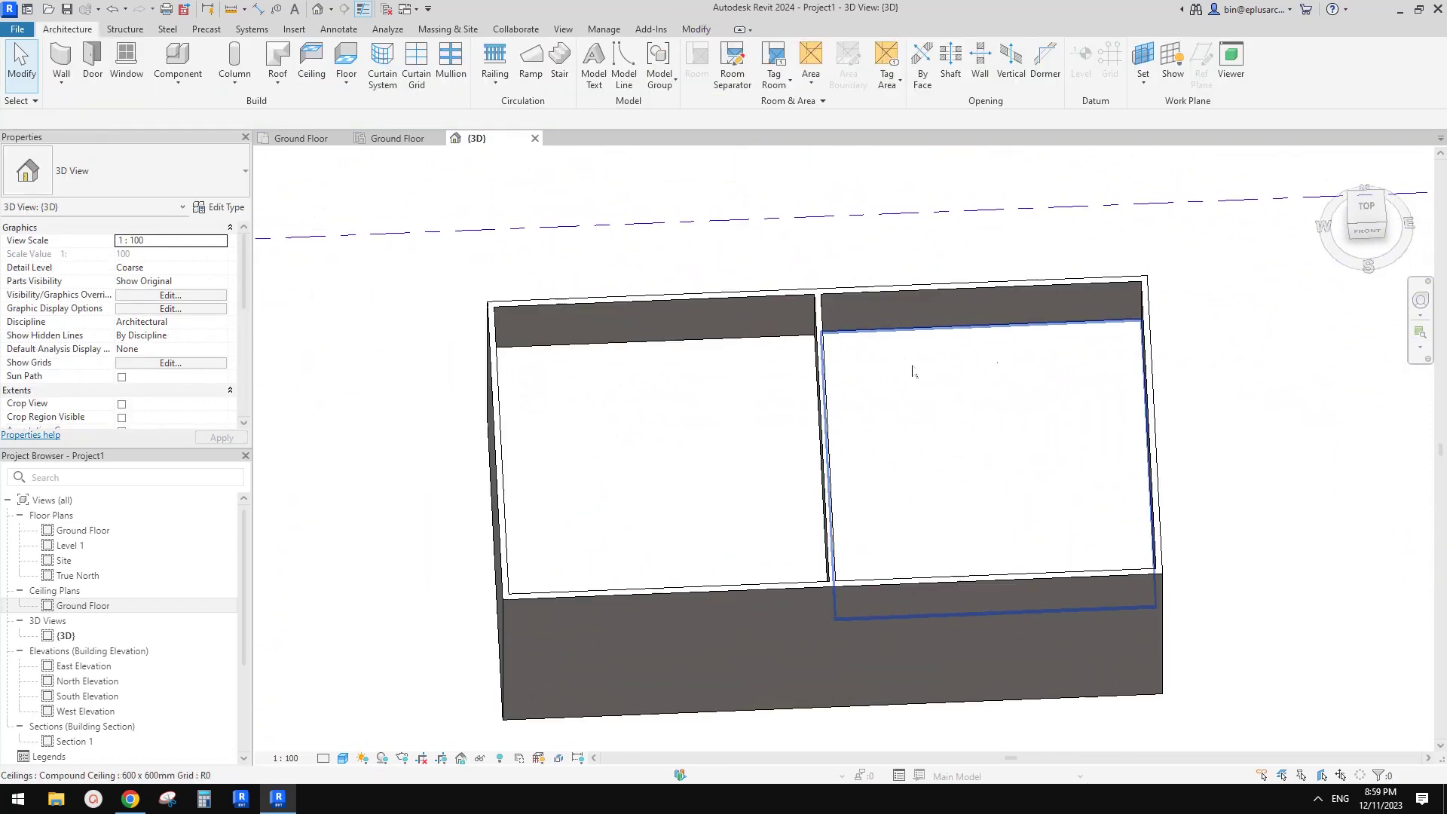
pyautogui.keyDown('shift'); pyautogui.moveTo(913, 370); pyautogui.dragTo(832, 388, button='middle'); pyautogui.keyUp('shift')
pyautogui.scroll(1, 829, 309)
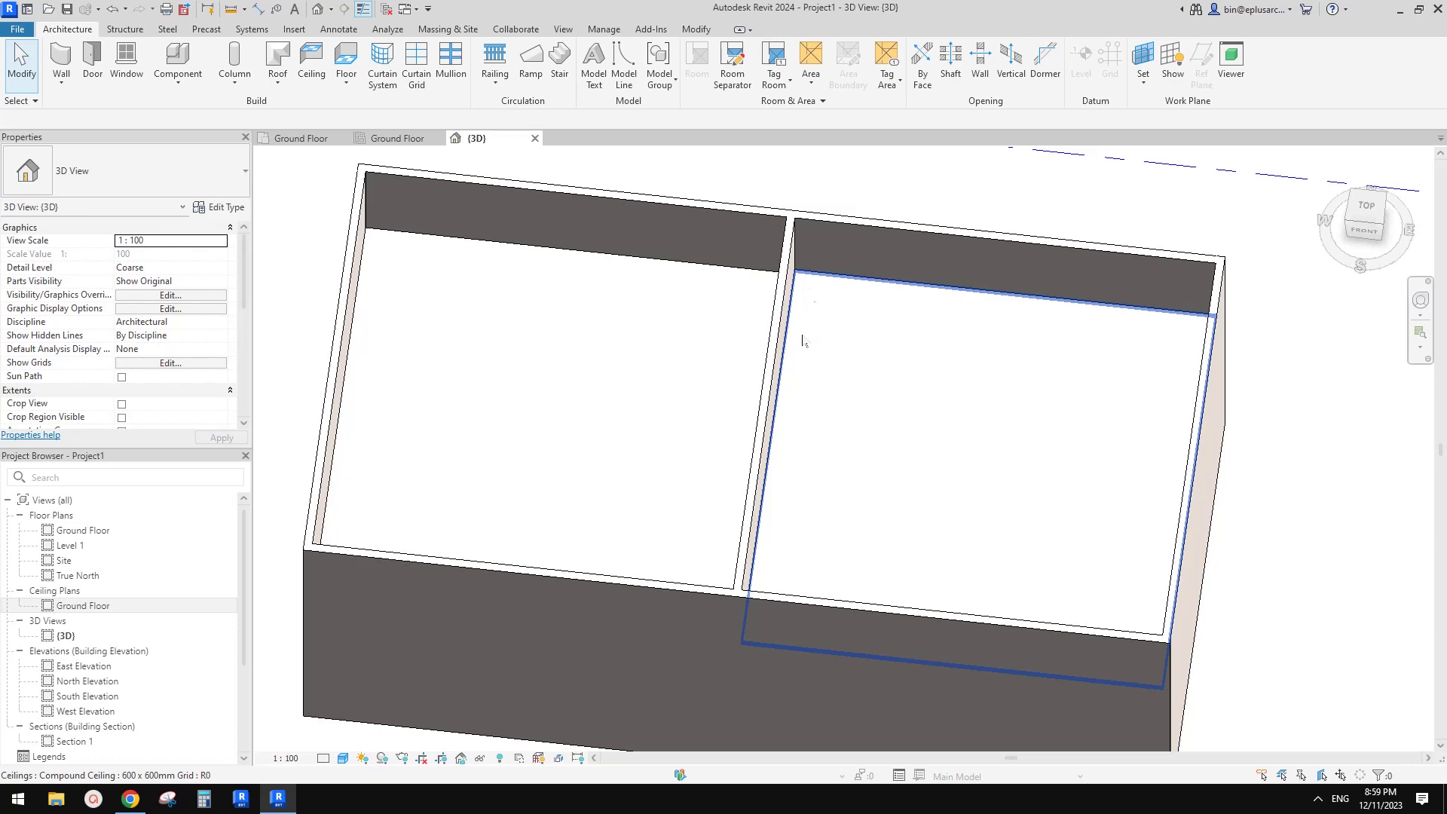
pyautogui.keyDown('shift'); pyautogui.moveTo(809, 382); pyautogui.dragTo(982, 429, button='middle'); pyautogui.keyUp('shift')
pyautogui.click(713, 430)
pyautogui.moveTo(843, 425); pyautogui.dragTo(1041, 403, button='middle')
pyautogui.keyDown('shift'); pyautogui.moveTo(1041, 403); pyautogui.dragTo(1086, 361, button='middle'); pyautogui.keyUp('shift')
# Select the ceilings of both rooms and set their height offset to 2700.
pyautogui.click(1091, 410)
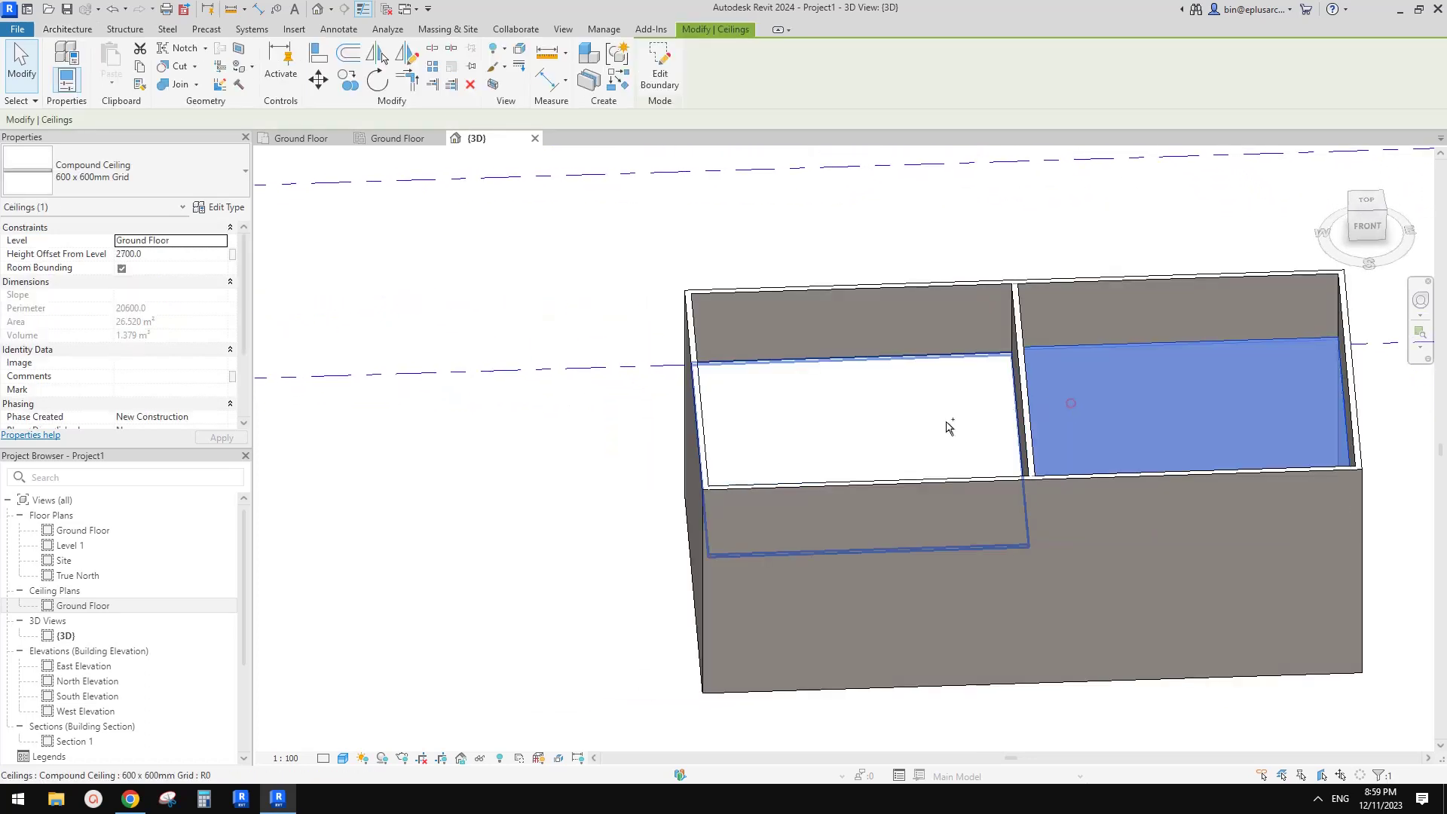
pyautogui.keyDown('ctrl'); pyautogui.click(946, 423); pyautogui.keyUp('ctrl')
pyautogui.keyDown('shift'); pyautogui.moveTo(946, 423); pyautogui.dragTo(944, 414, button='middle'); pyautogui.keyUp('shift')
pyautogui.click(165, 255)
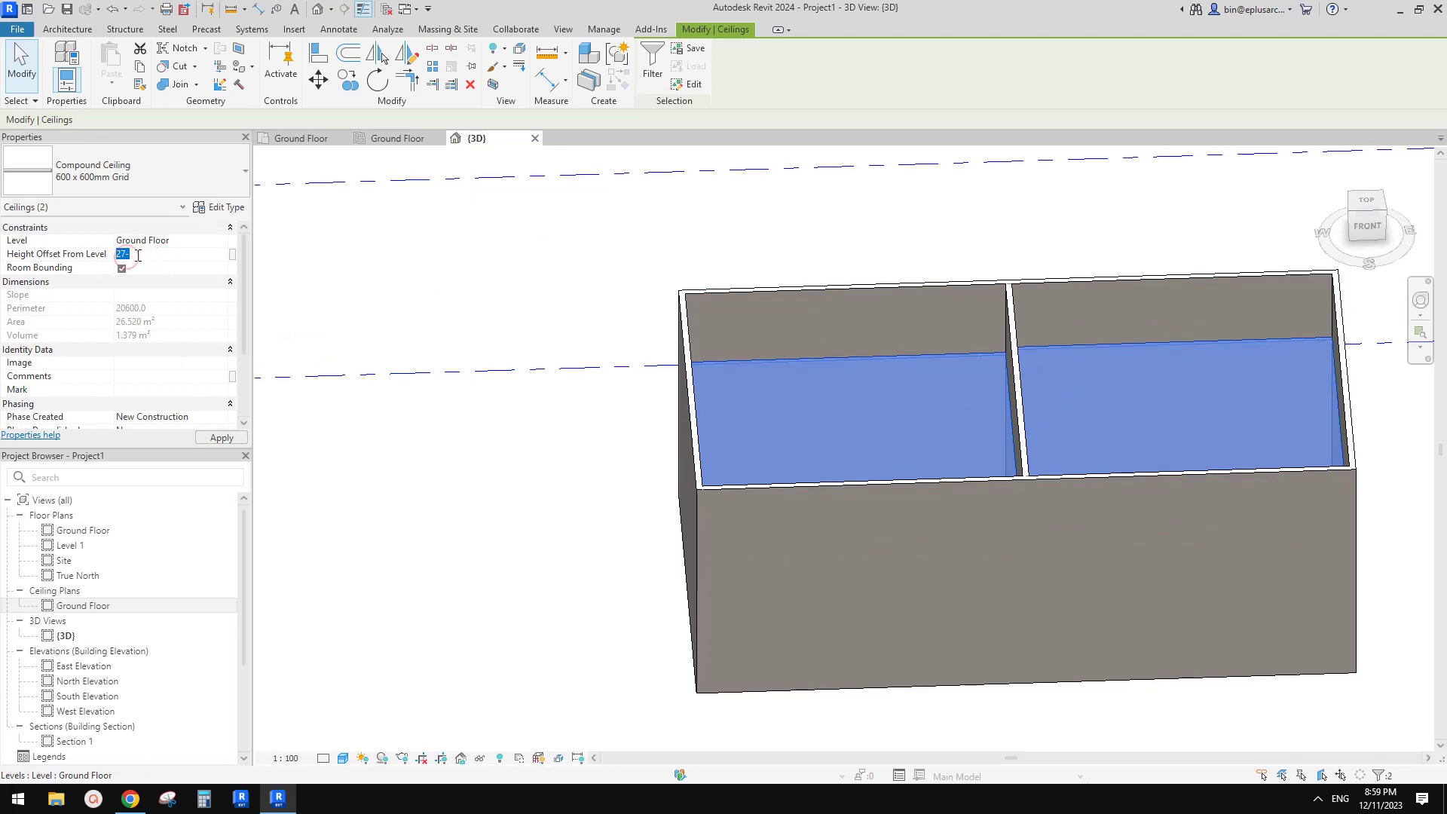
pyautogui.press('Escape')
# Inspect the left-hand room's ceiling in 3D and compare both ceilings with their display in the Ground Floor ceiling plan.
pyautogui.keyDown('shift'); pyautogui.moveTo(901, 305); pyautogui.dragTo(866, 420, button='middle'); pyautogui.keyUp('shift')
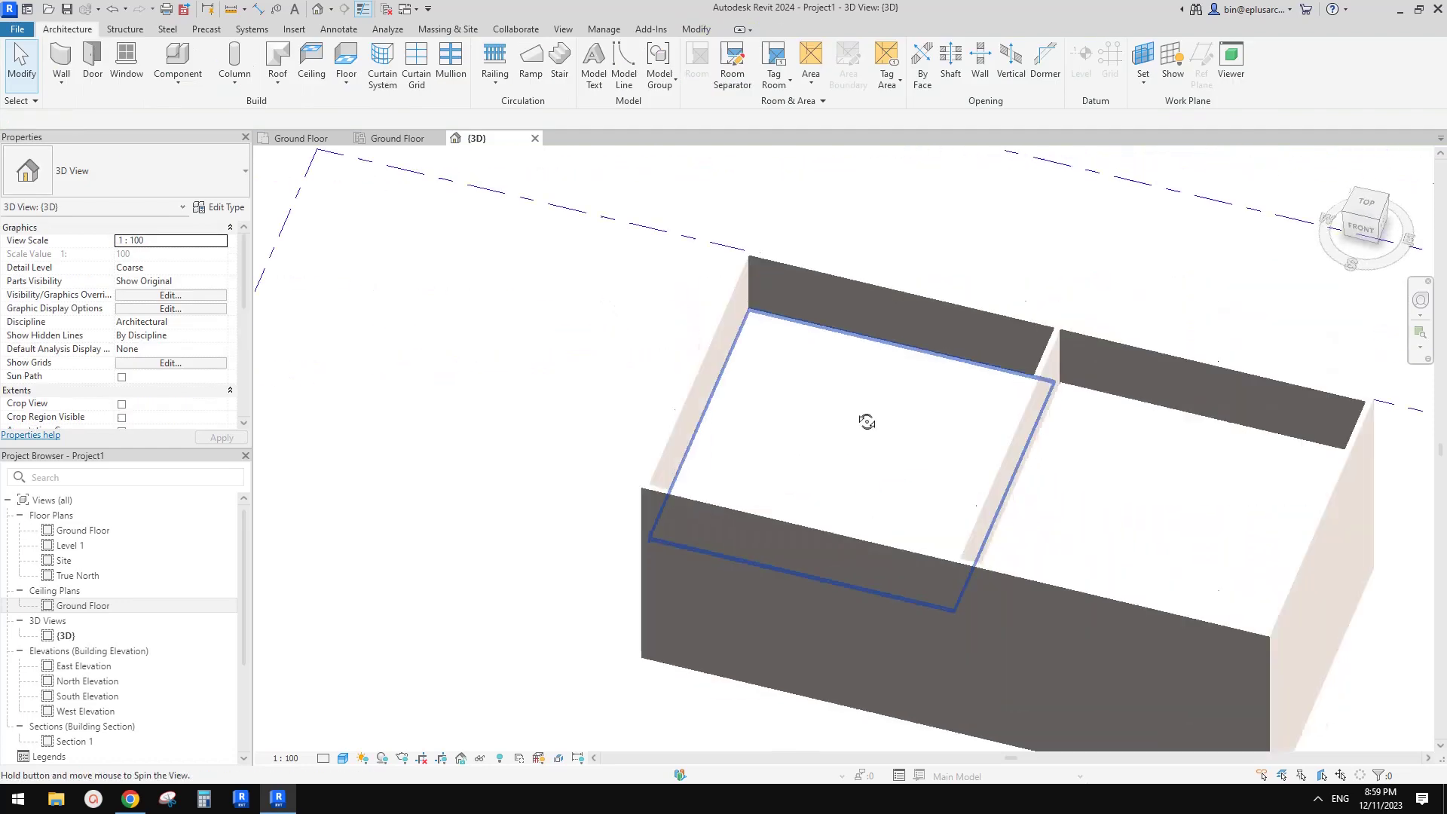
pyautogui.scroll(2, 930, 371)
pyautogui.click(820, 375)
pyautogui.moveTo(880, 364); pyautogui.dragTo(875, 345, button='middle')
pyautogui.scroll(-3, 829, 362)
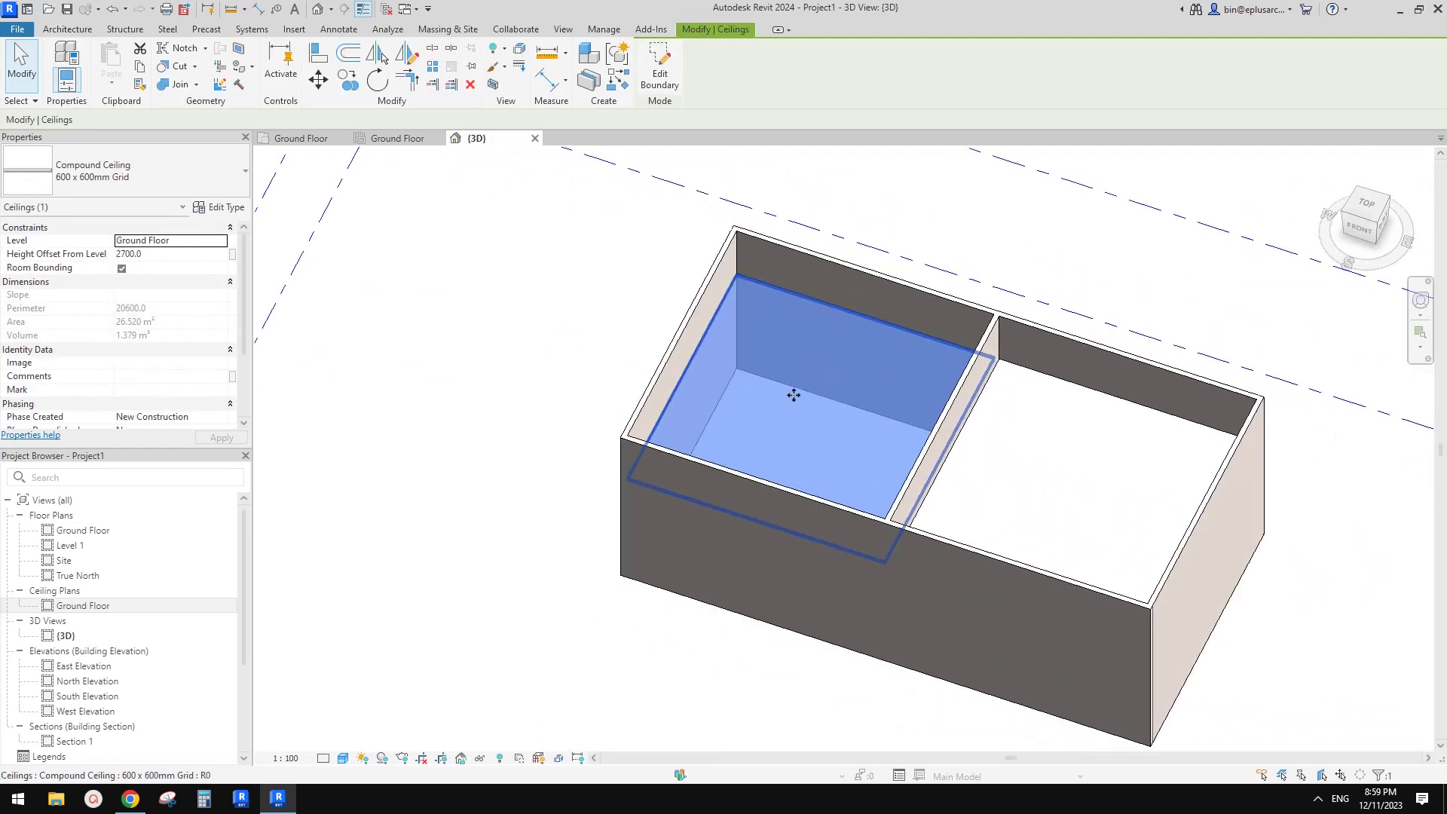
pyautogui.press('Escape')
pyautogui.keyDown('shift'); pyautogui.moveTo(738, 357); pyautogui.dragTo(697, 375, button='middle'); pyautogui.keyUp('shift')
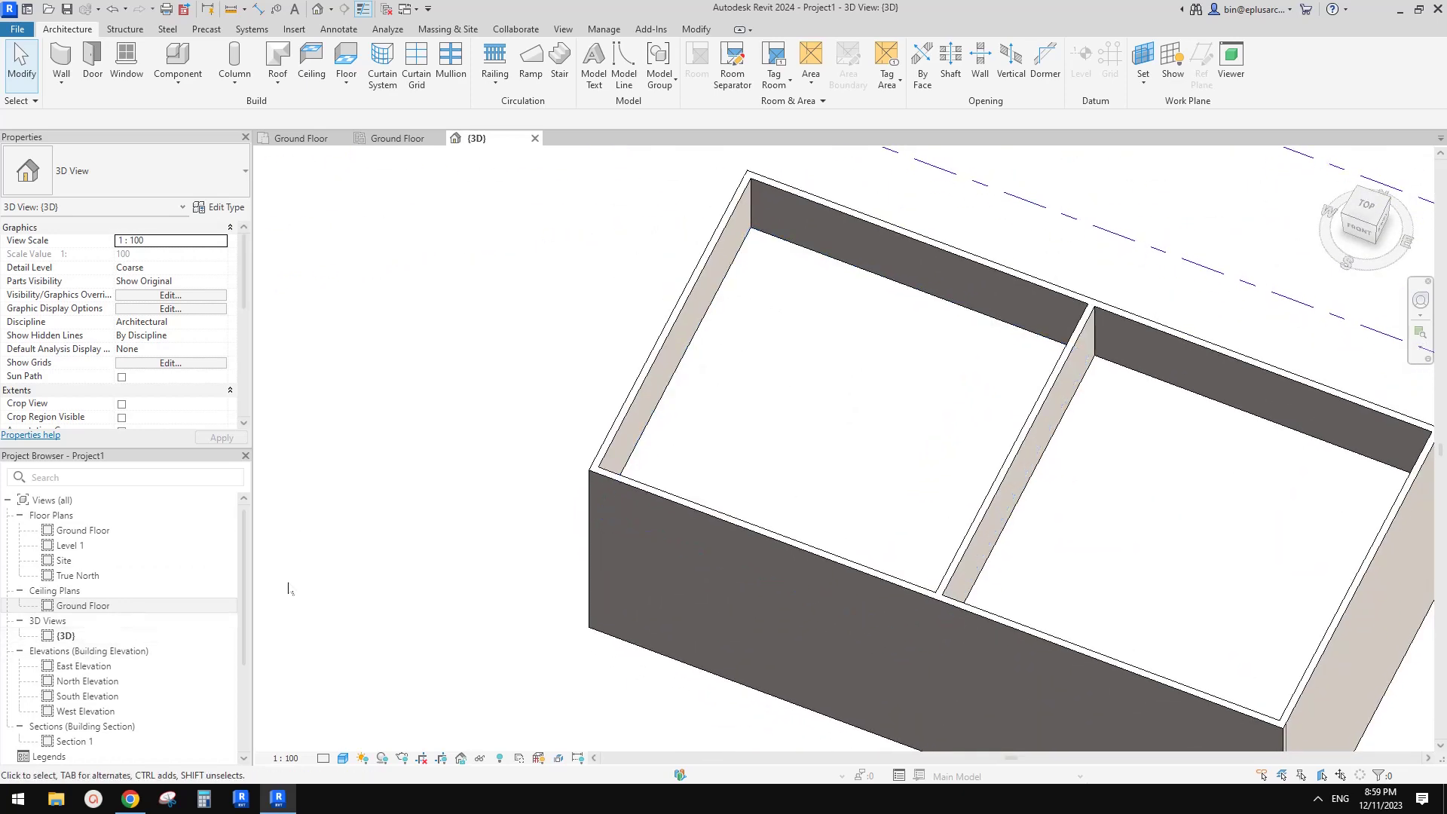
pyautogui.moveTo(709, 493); pyautogui.dragTo(678, 501, button='middle')
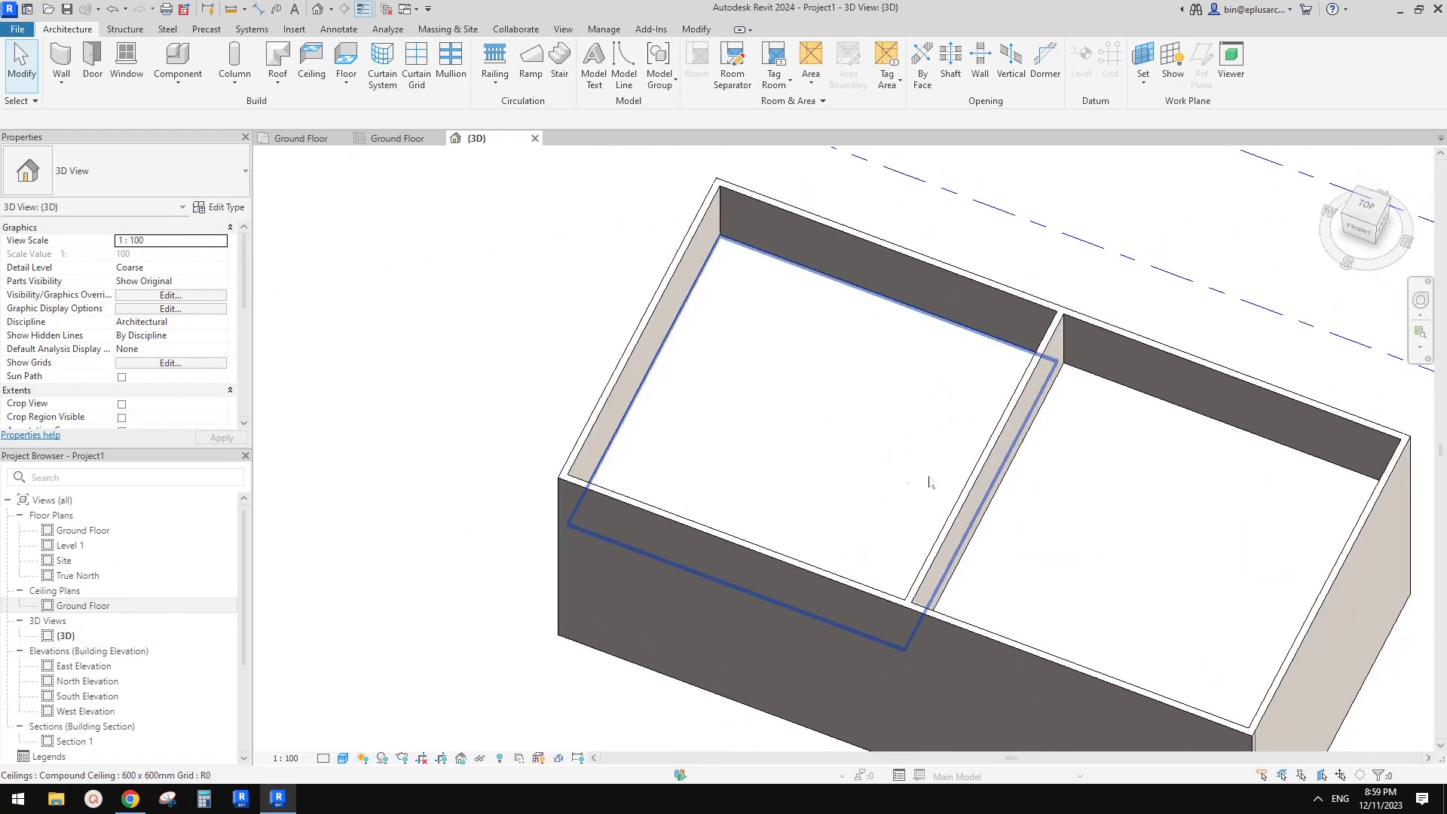
pyautogui.moveTo(875, 502); pyautogui.dragTo(892, 491, button='middle')
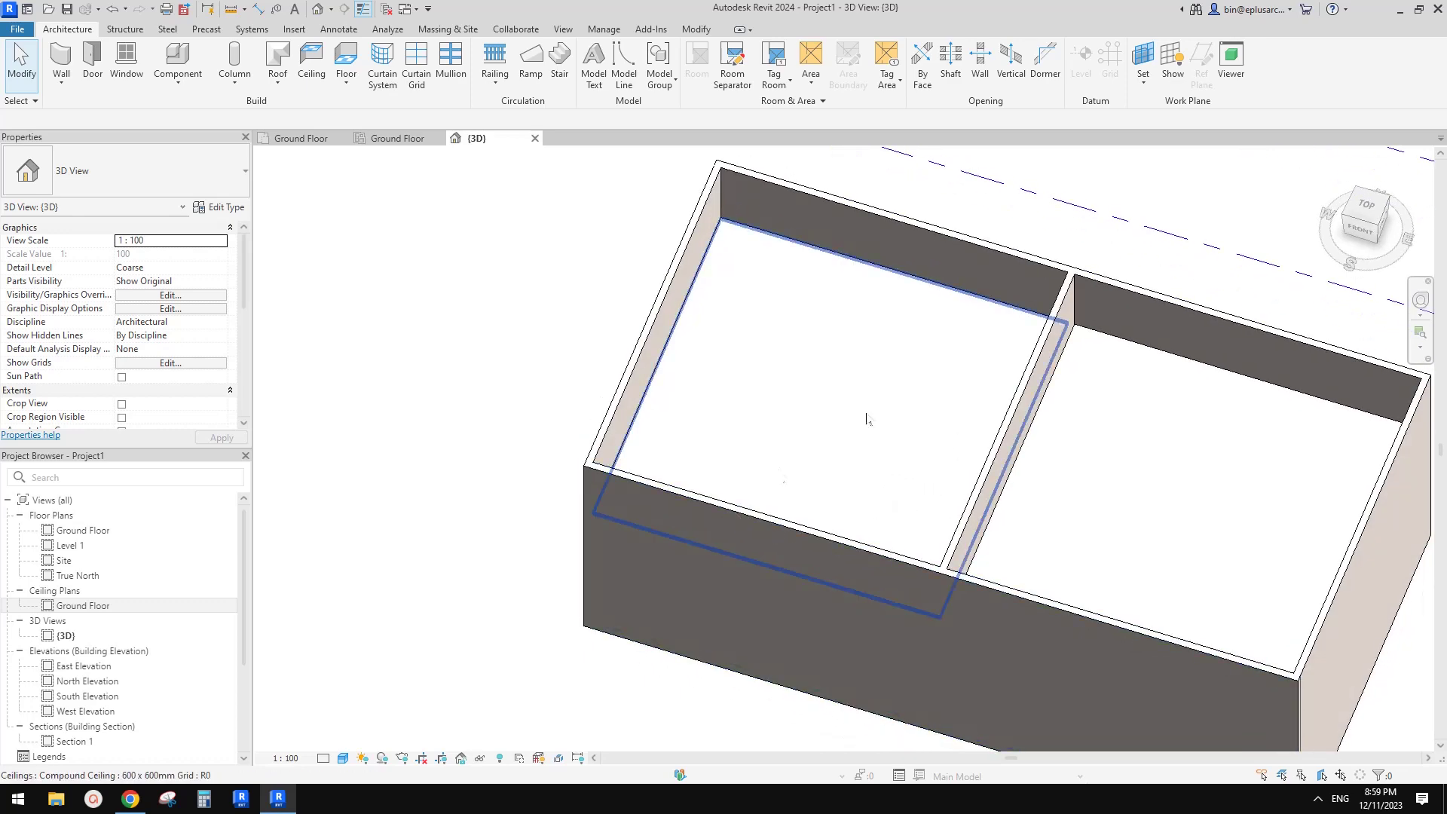
pyautogui.moveTo(894, 435); pyautogui.dragTo(859, 433, button='middle')
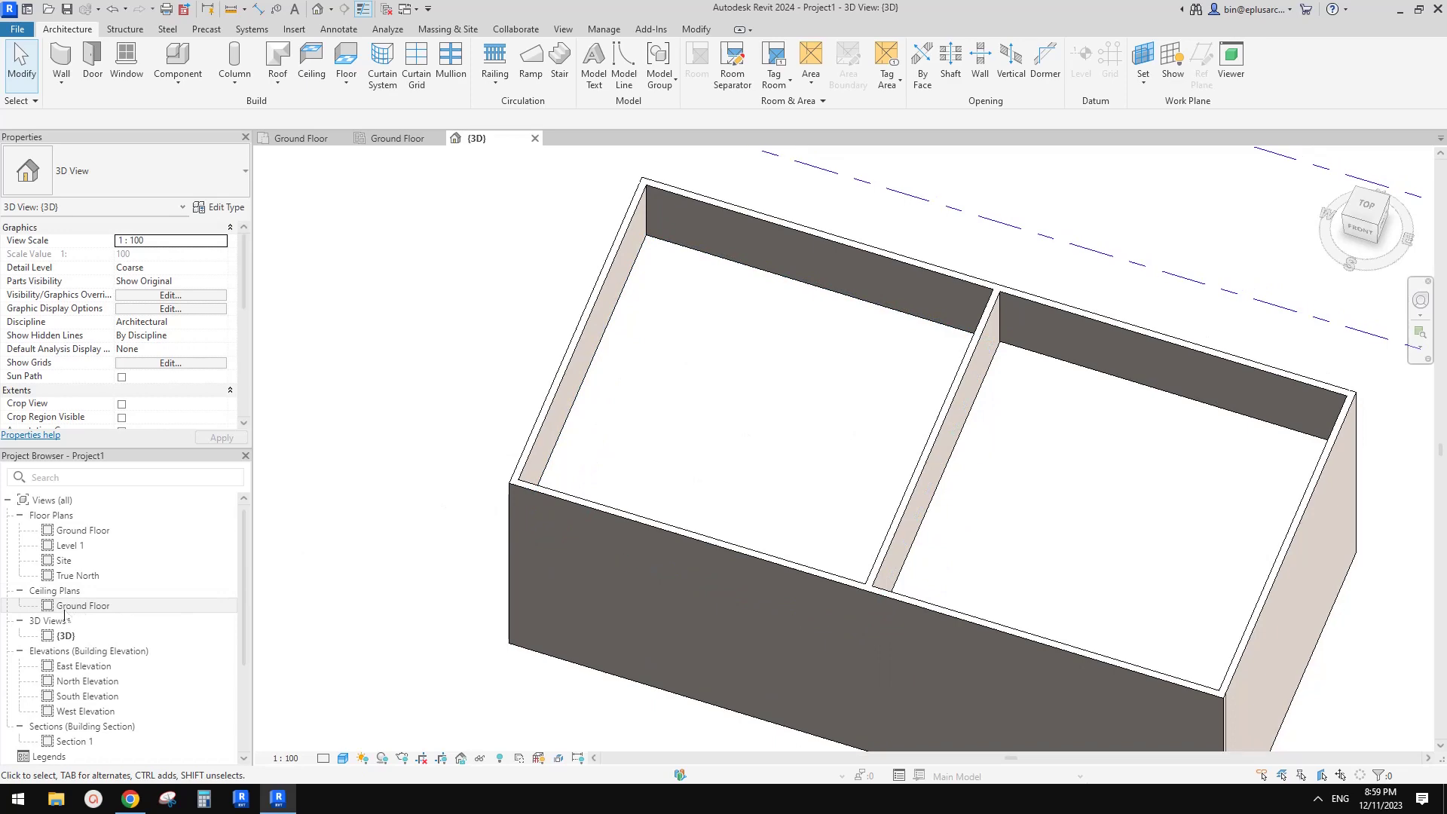
pyautogui.doubleClick(64, 612)
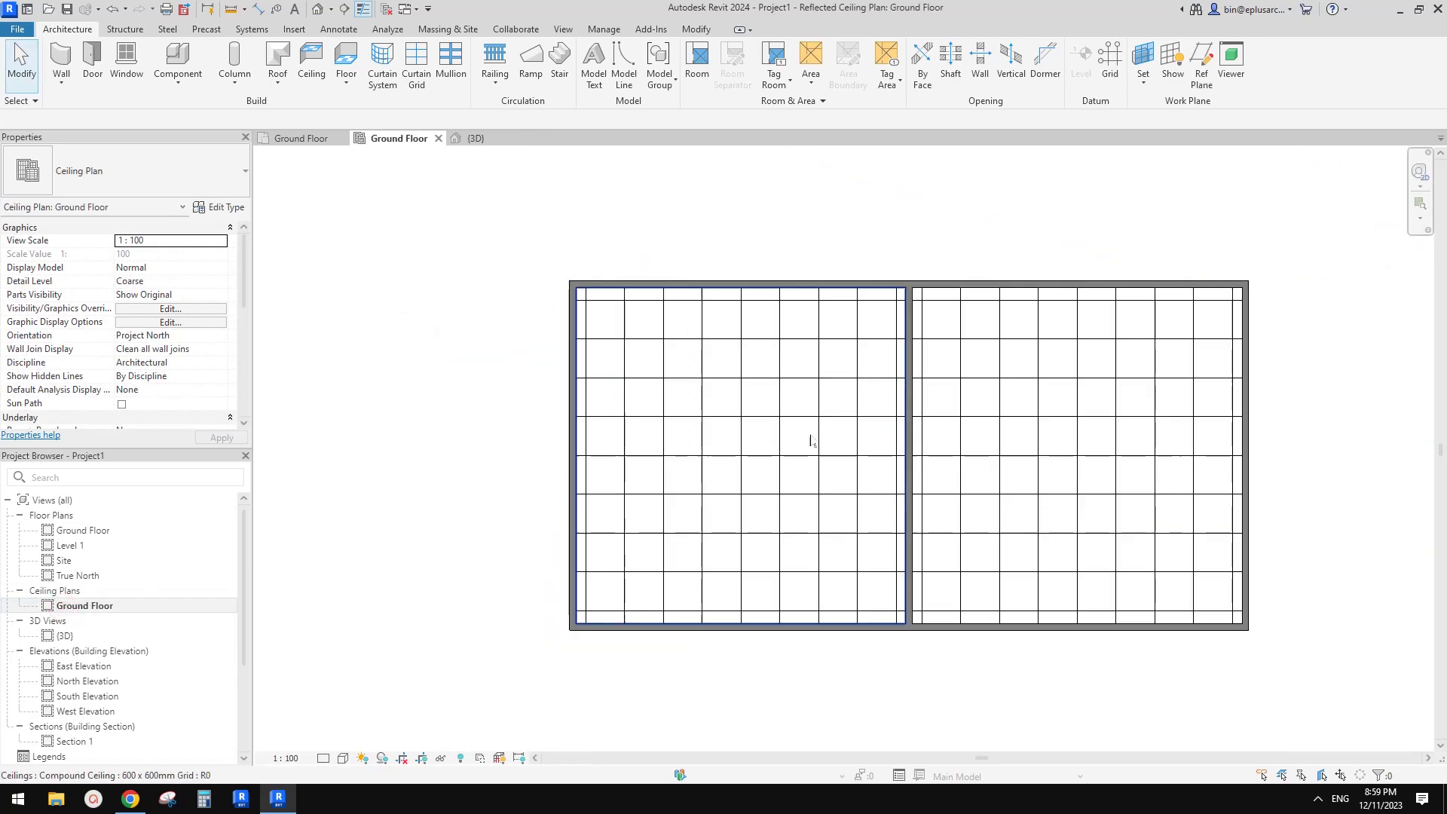
pyautogui.click(327, 12)
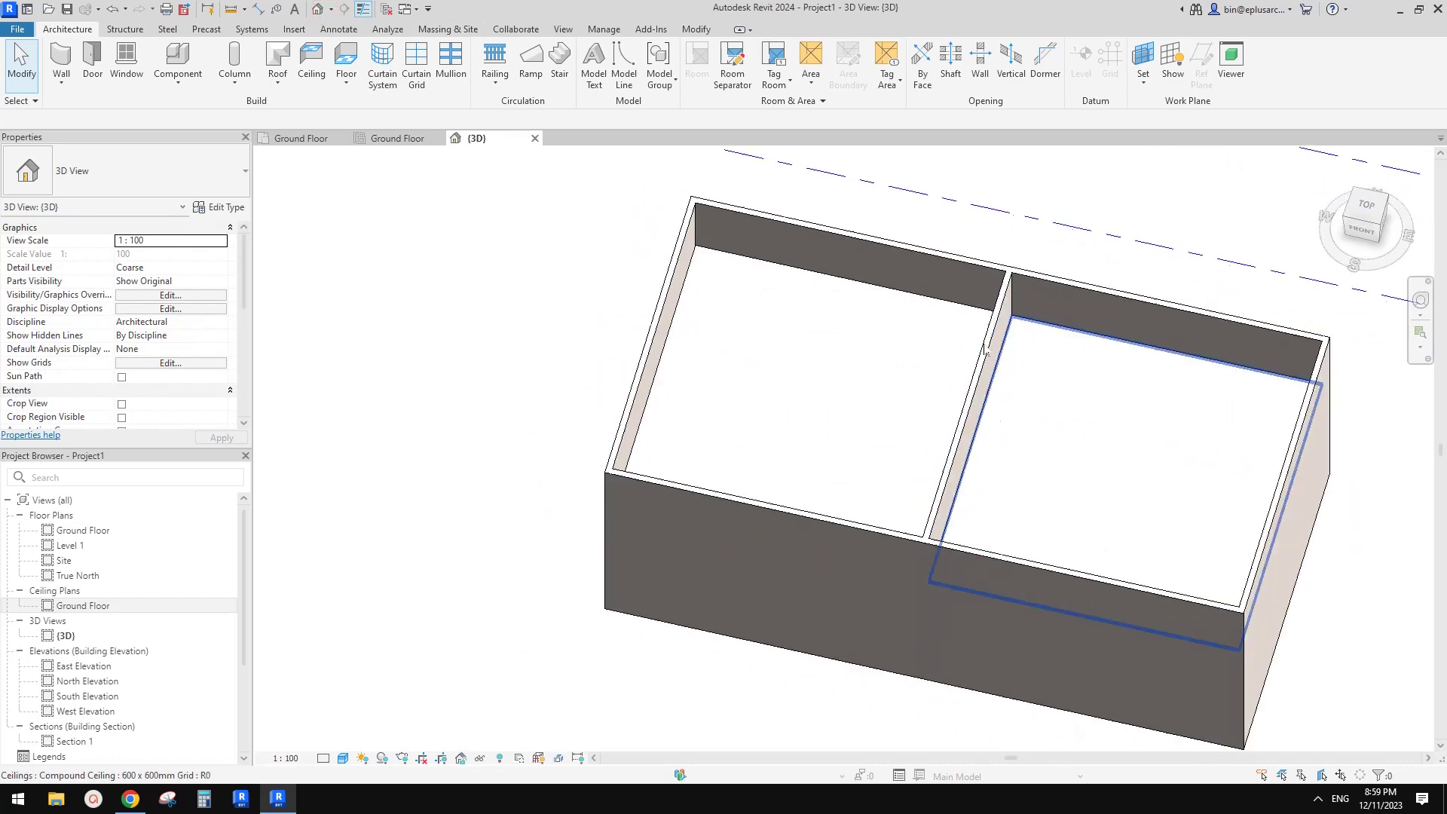
# Split the two long outer walls near the central partition in the 3D view.
pyautogui.scroll(4, 1055, 291)
pyautogui.scroll(-5, 1025, 288)
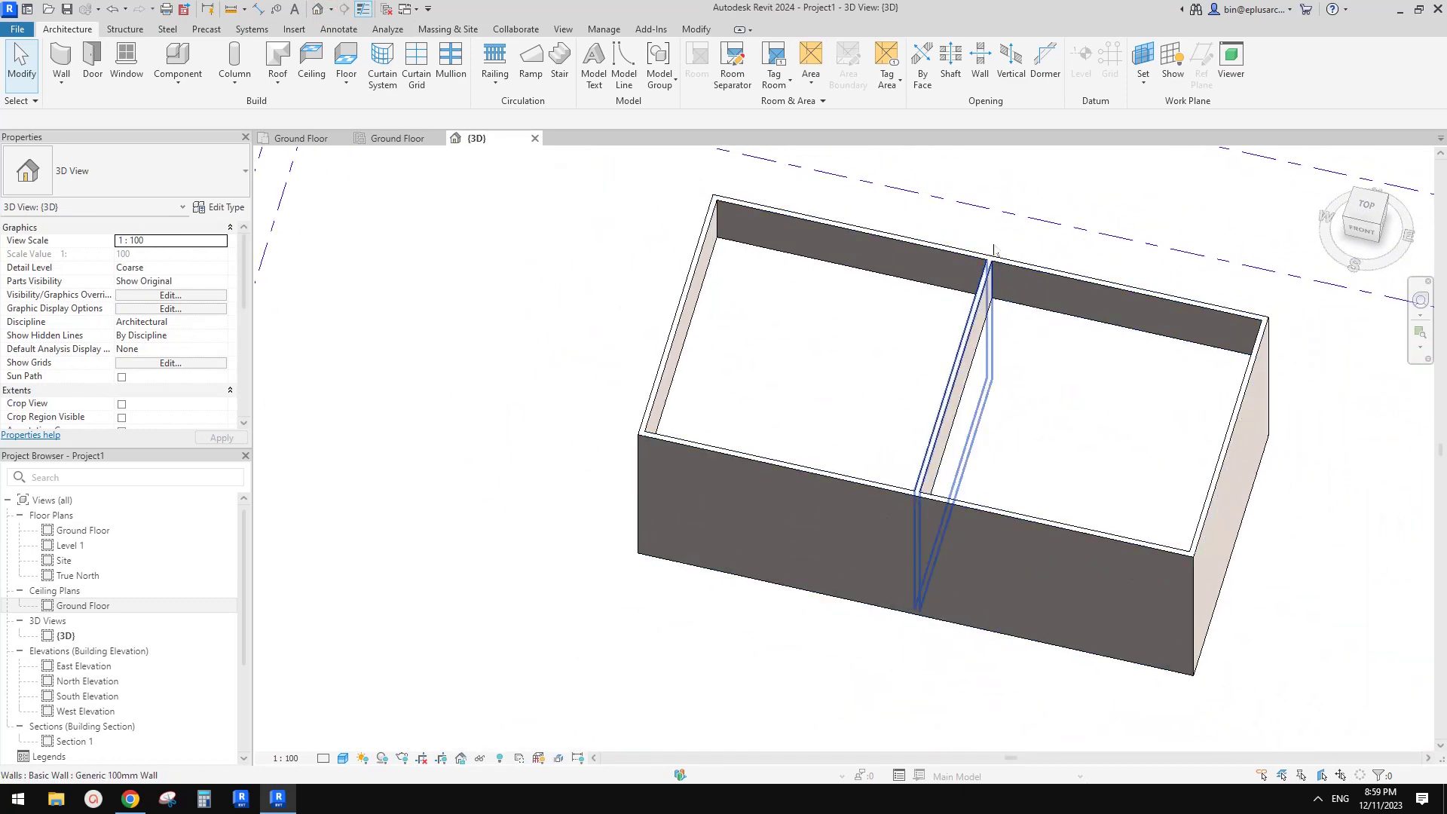
pyautogui.scroll(2, 988, 294)
pyautogui.scroll(-2, 988, 295)
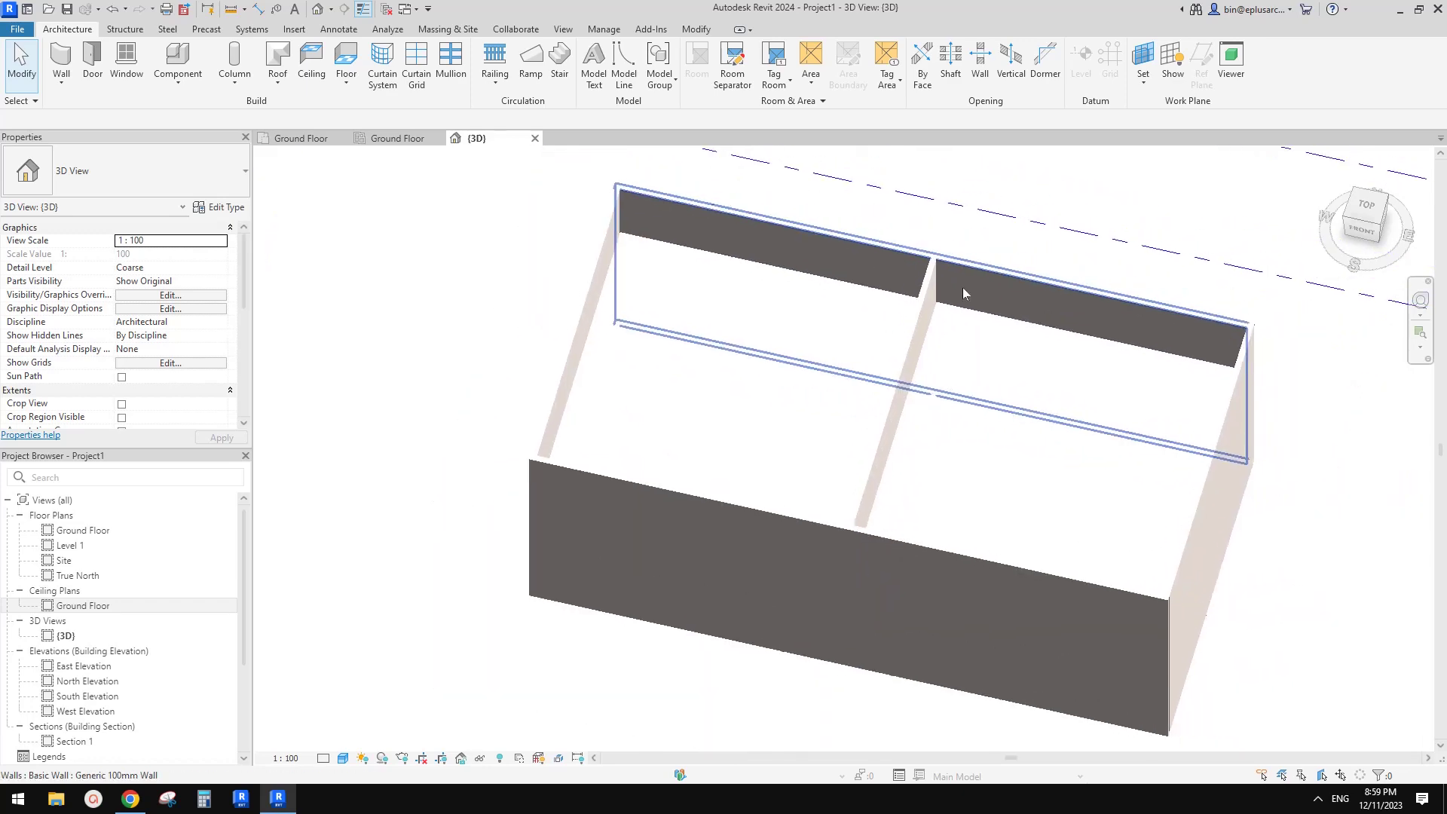
pyautogui.press('s')
pyautogui.press('l')
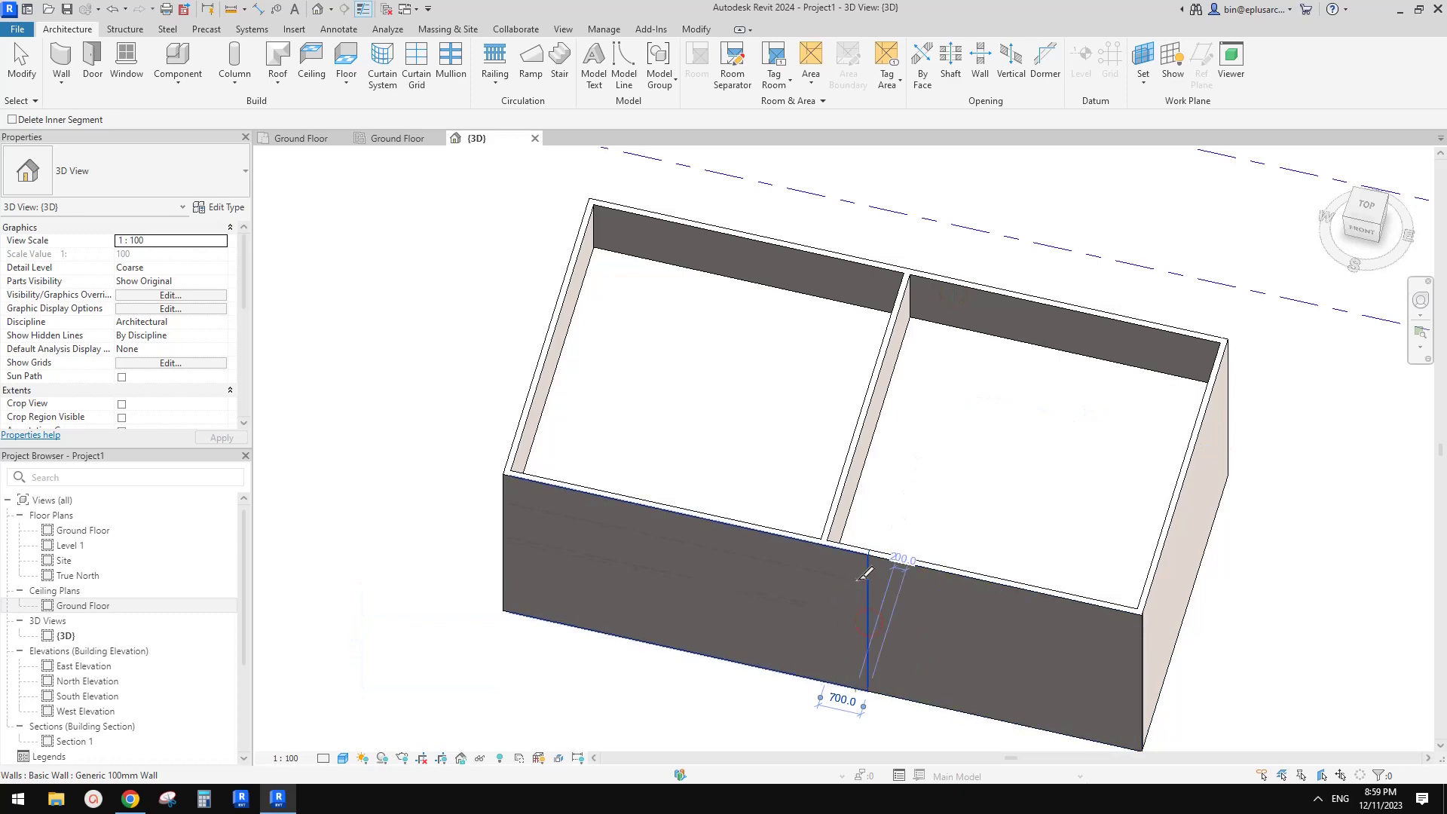
# Trim the split segments of both long walls to meet the central partition.
pyautogui.press('t')
pyautogui.press('r')
pyautogui.click(757, 567)
pyautogui.click(836, 507)
pyautogui.click(835, 503)
pyautogui.click(860, 561)
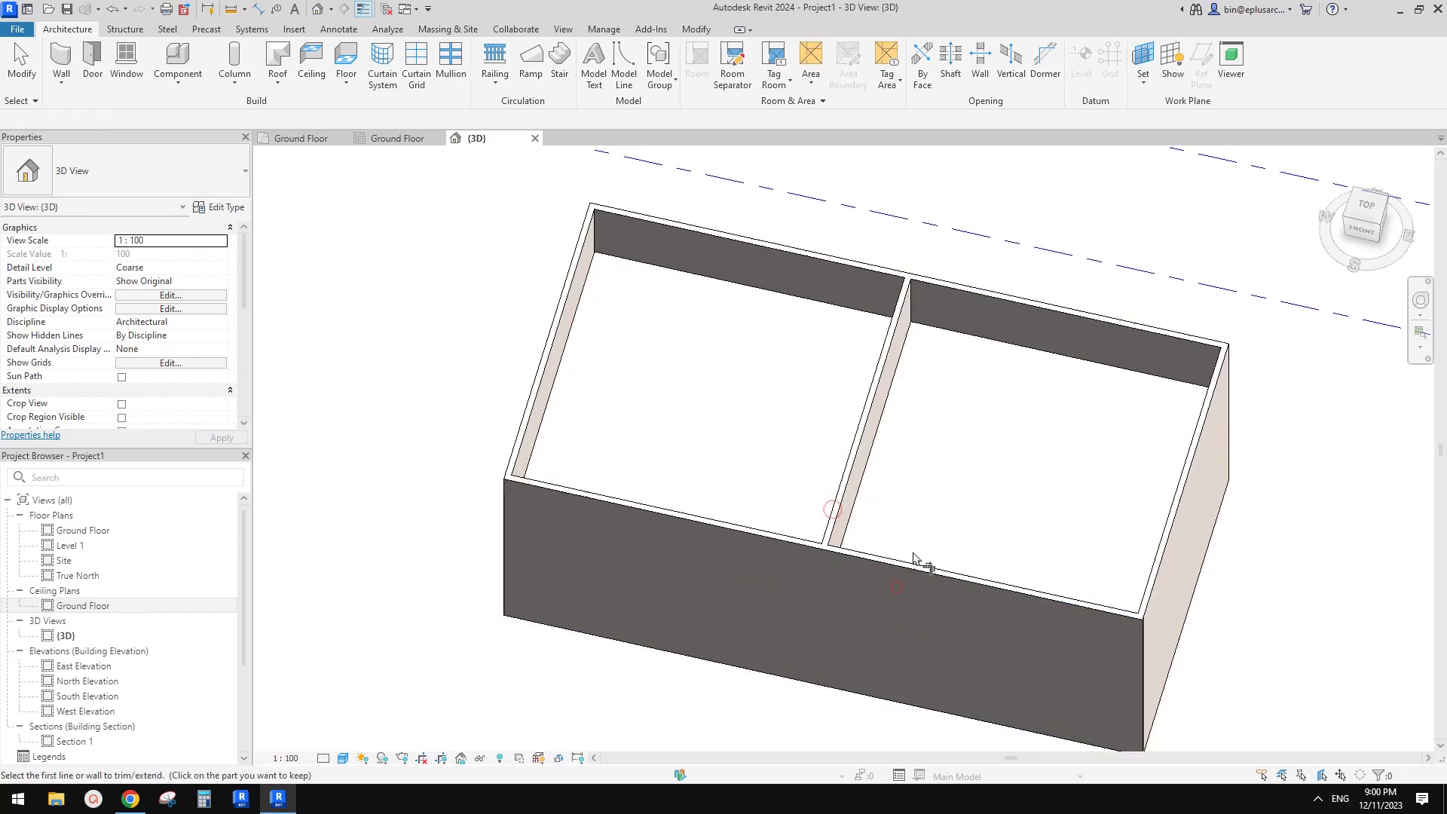
pyautogui.click(886, 301)
pyautogui.click(888, 300)
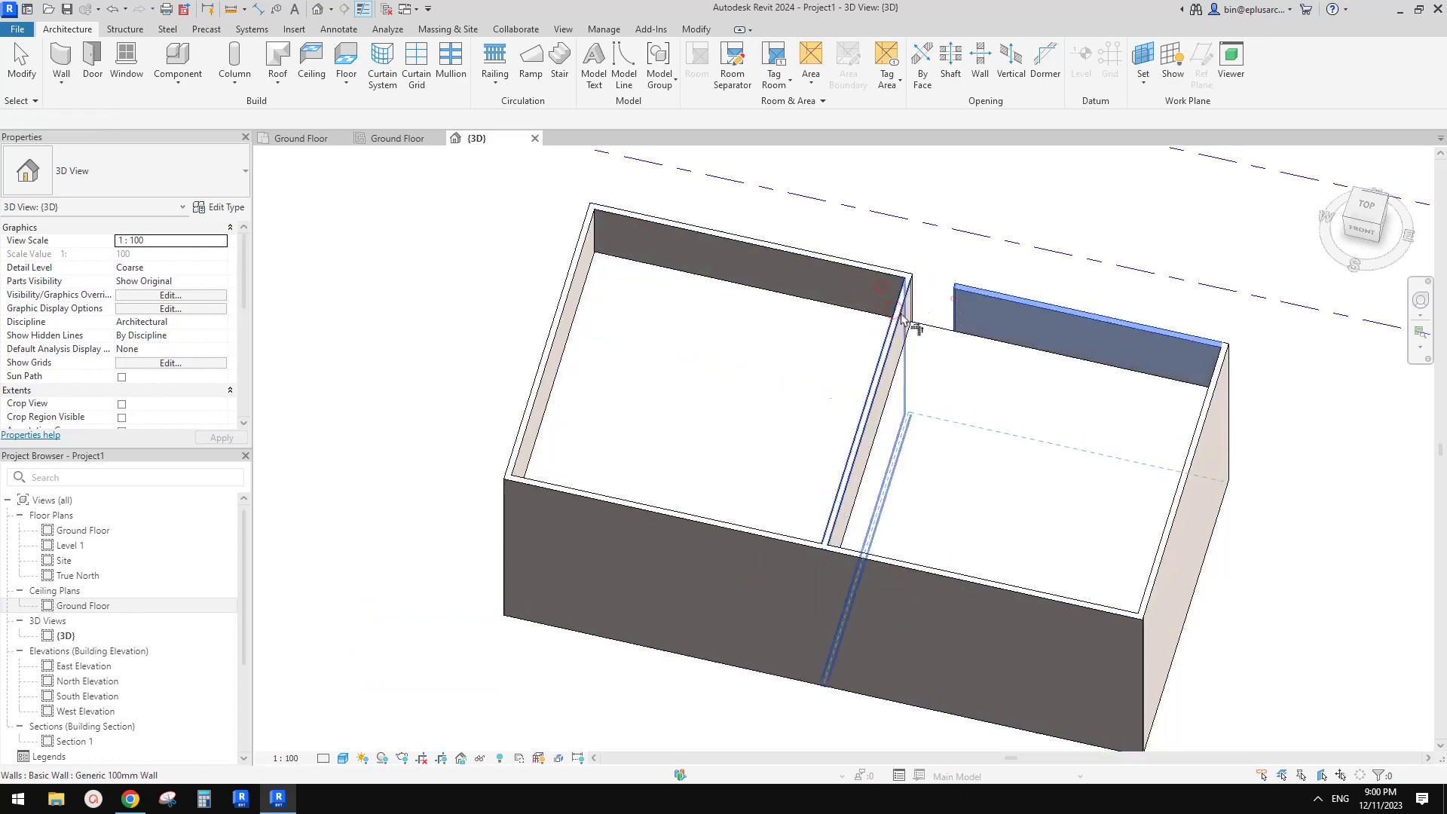
pyautogui.press('Escape')
# Check the right-hand back wall segment and the central partition by selecting each one separately.
pyautogui.keyDown('shift'); pyautogui.moveTo(934, 297); pyautogui.dragTo(943, 333, button='middle'); pyautogui.keyUp('shift')
pyautogui.scroll(-1, 945, 329)
pyautogui.click(989, 302)
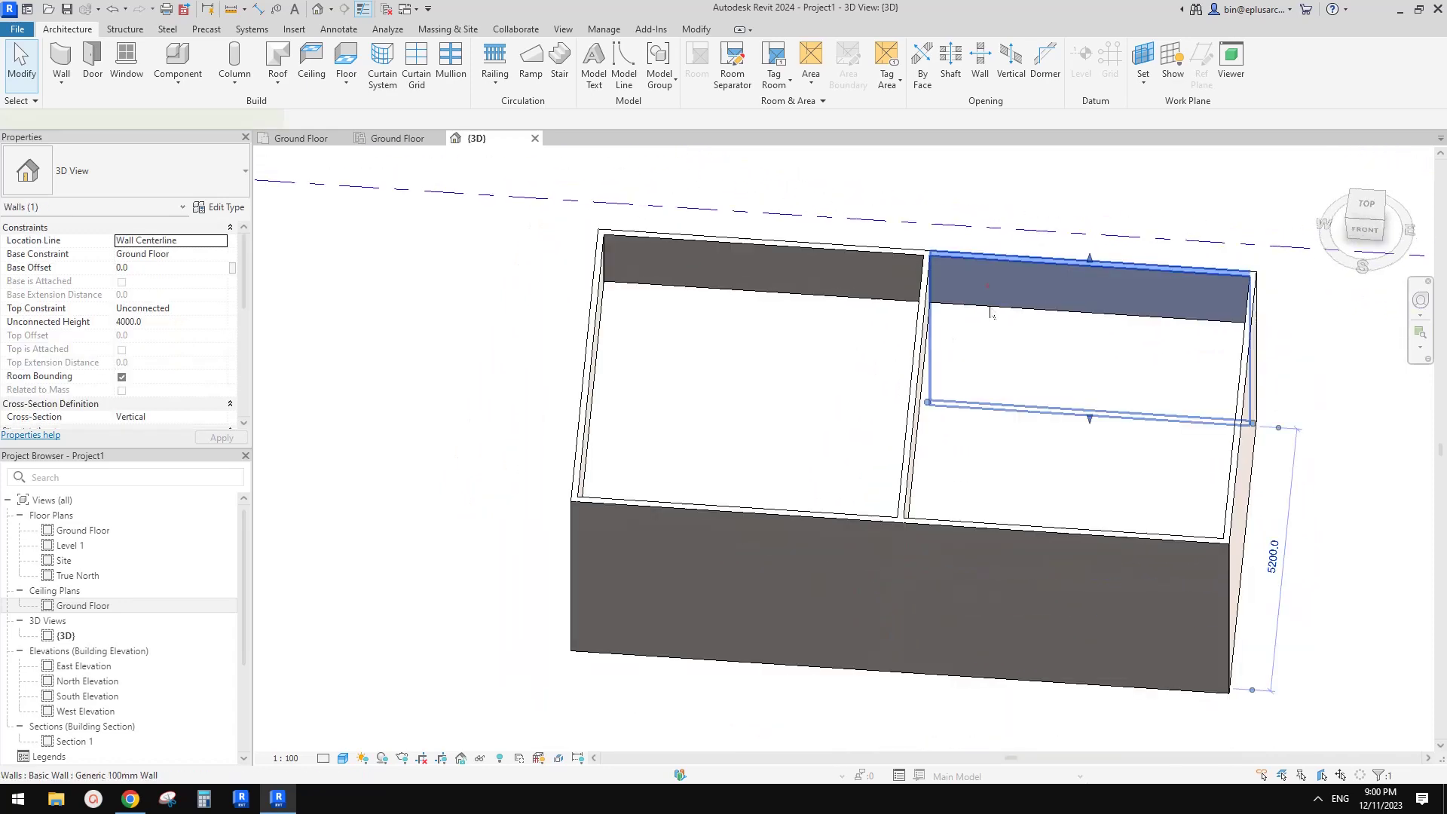
pyautogui.press('Escape')
pyautogui.click(924, 327)
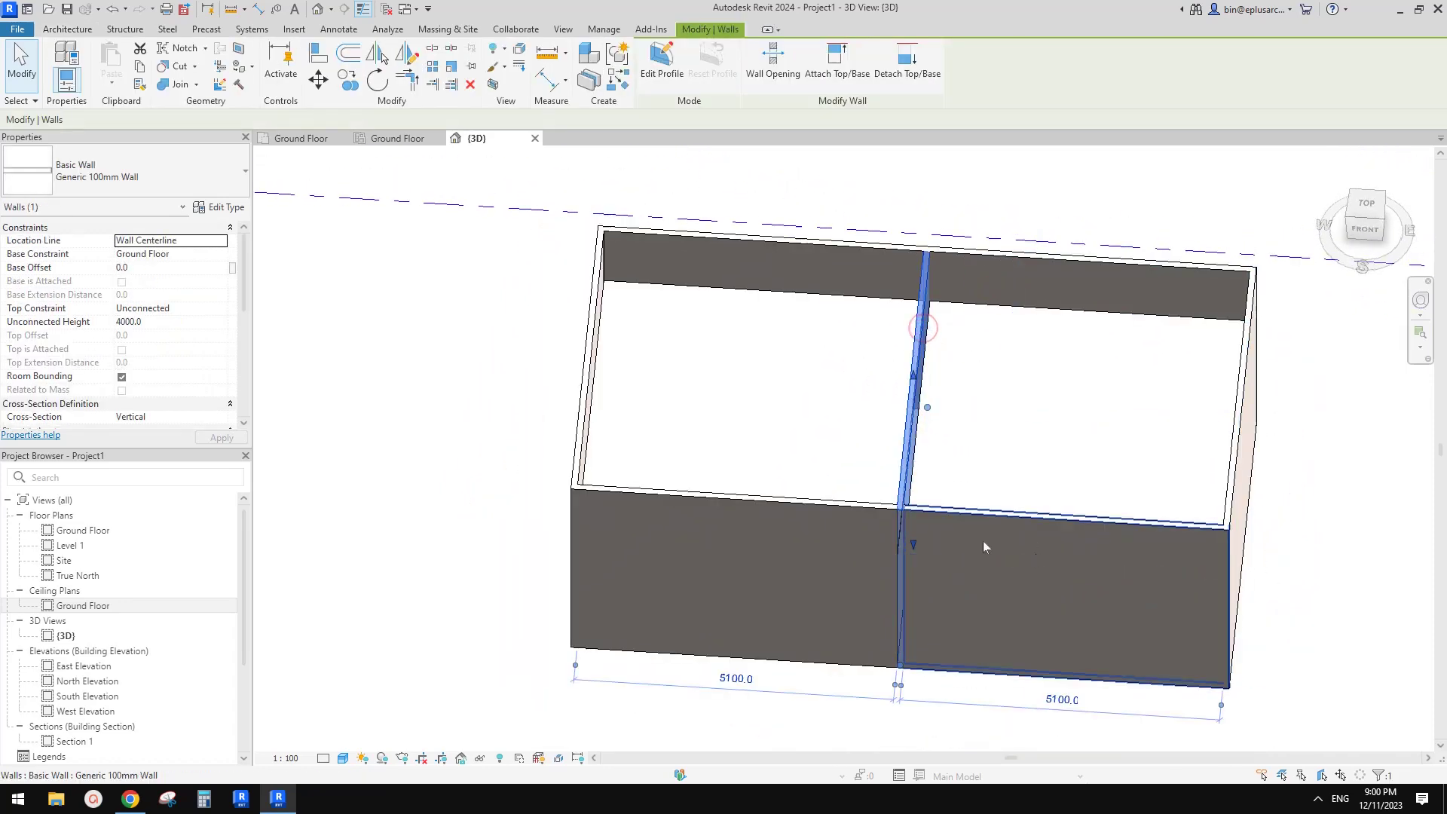
pyautogui.scroll(-1, 948, 467)
pyautogui.press('Escape')
pyautogui.moveTo(950, 463)
pyautogui.mouseDown(button='middle')
pyautogui.moveTo(945, 489)
pyautogui.moveTo(889, 479)
pyautogui.moveTo(962, 482)
pyautogui.moveTo(985, 500)
pyautogui.moveTo(973, 512)
pyautogui.moveTo(948, 484)
pyautogui.mouseUp(button='middle')
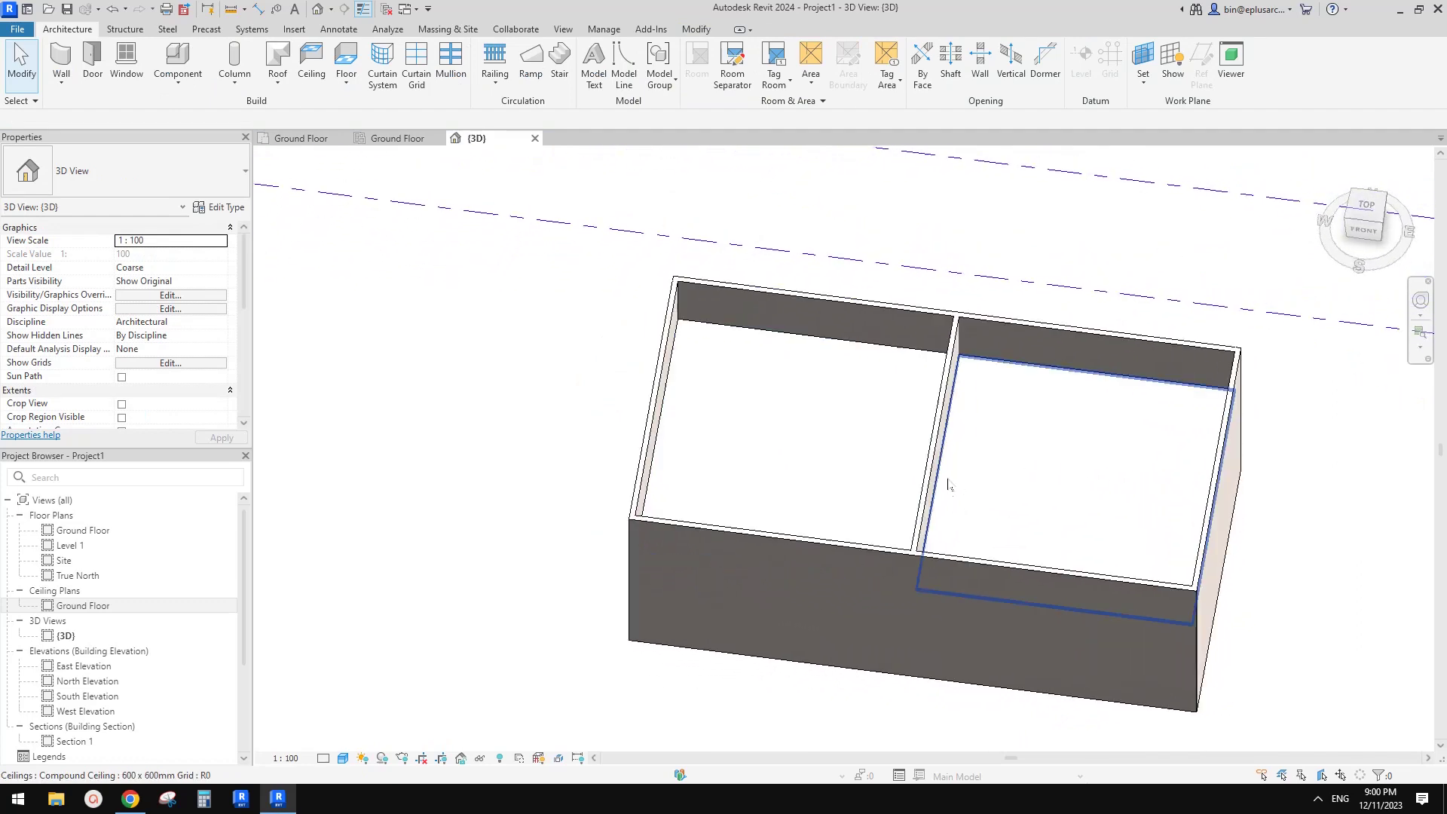
# Check the right-hand and left-hand back wall segments by selecting them one after the other.
pyautogui.scroll(3, 1048, 376)
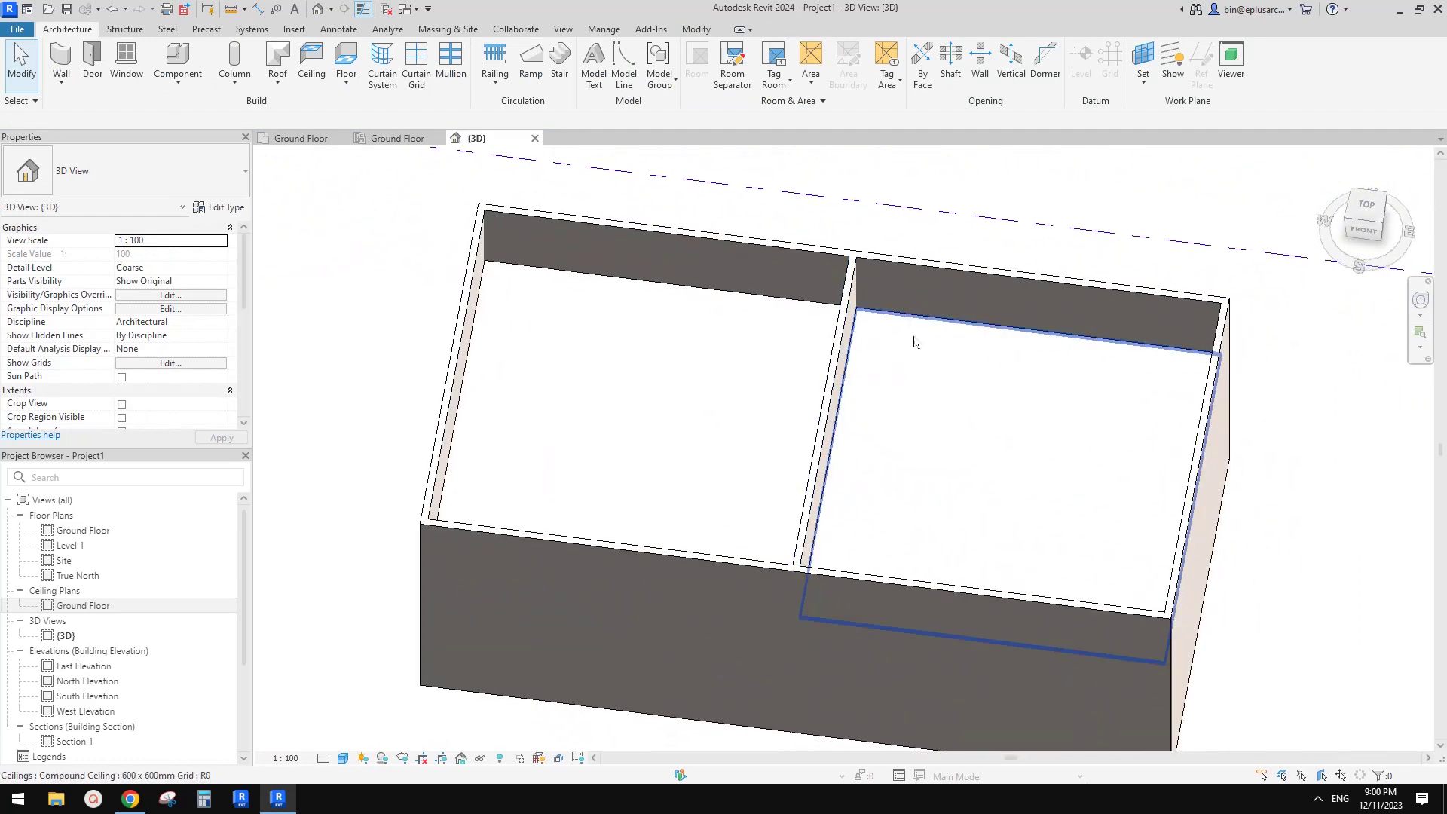
pyautogui.scroll(-2, 1010, 362)
pyautogui.scroll(1, 948, 323)
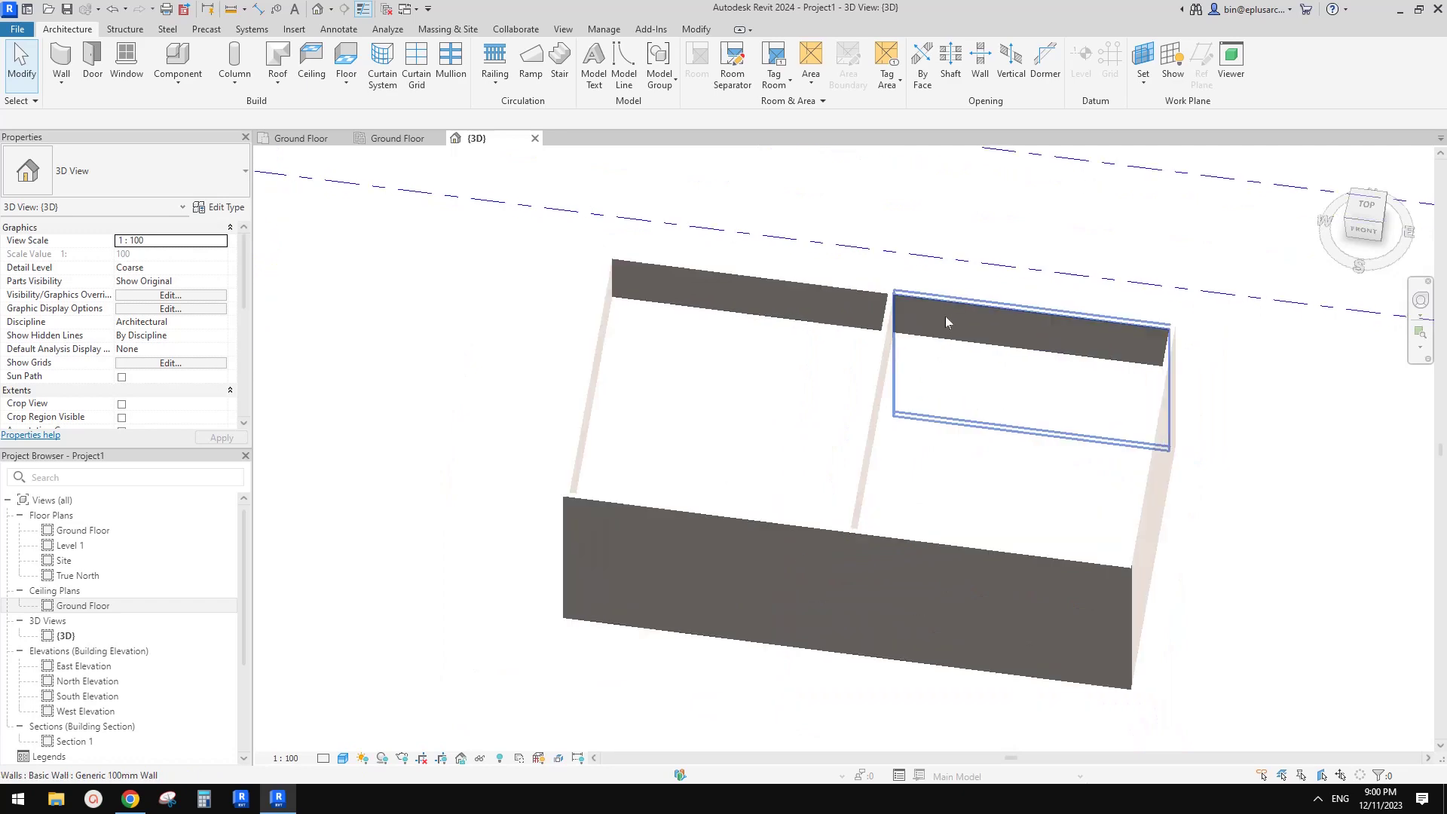
pyautogui.click(1011, 316)
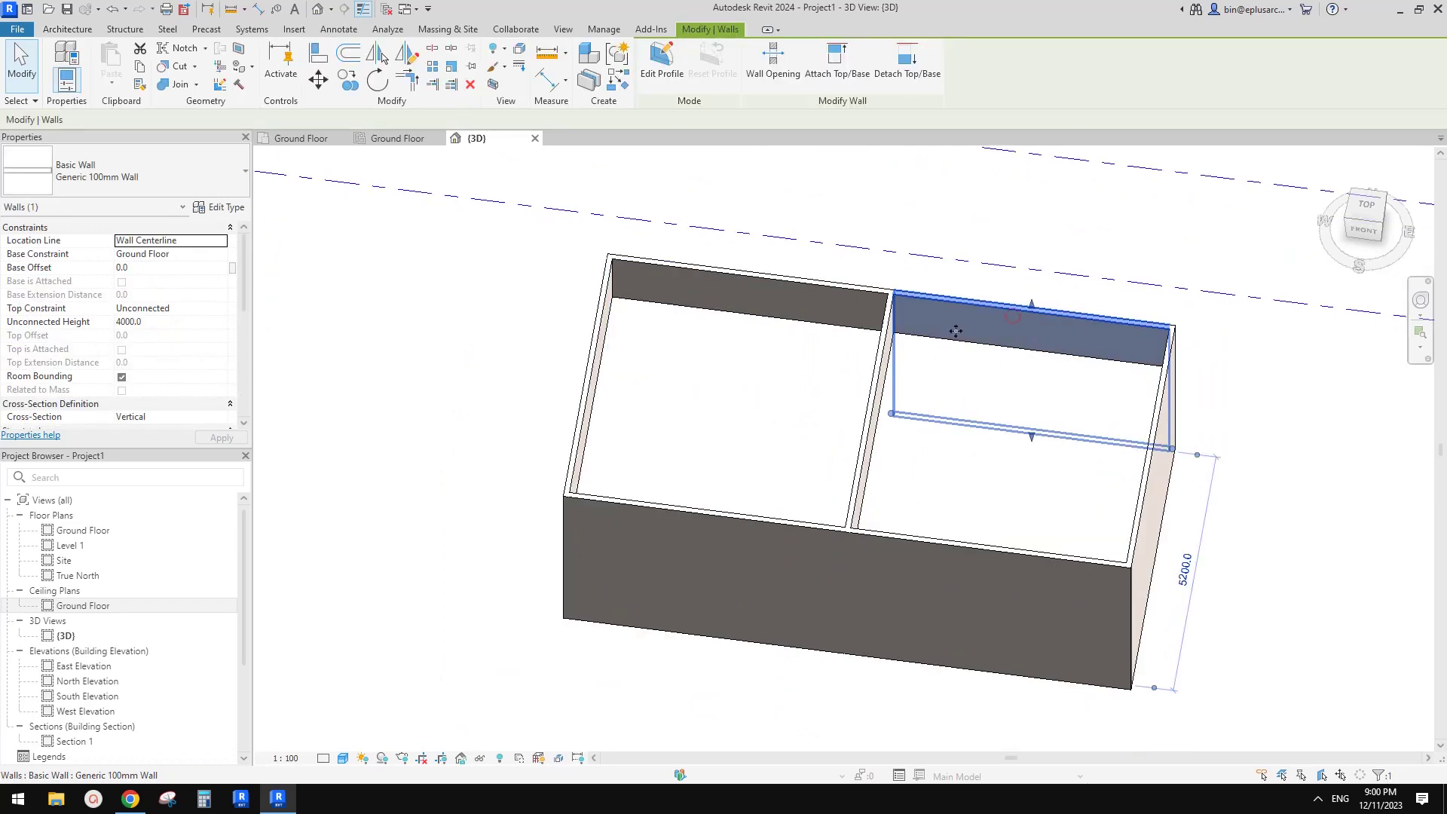
pyautogui.moveTo(805, 337); pyautogui.dragTo(791, 335, button='middle')
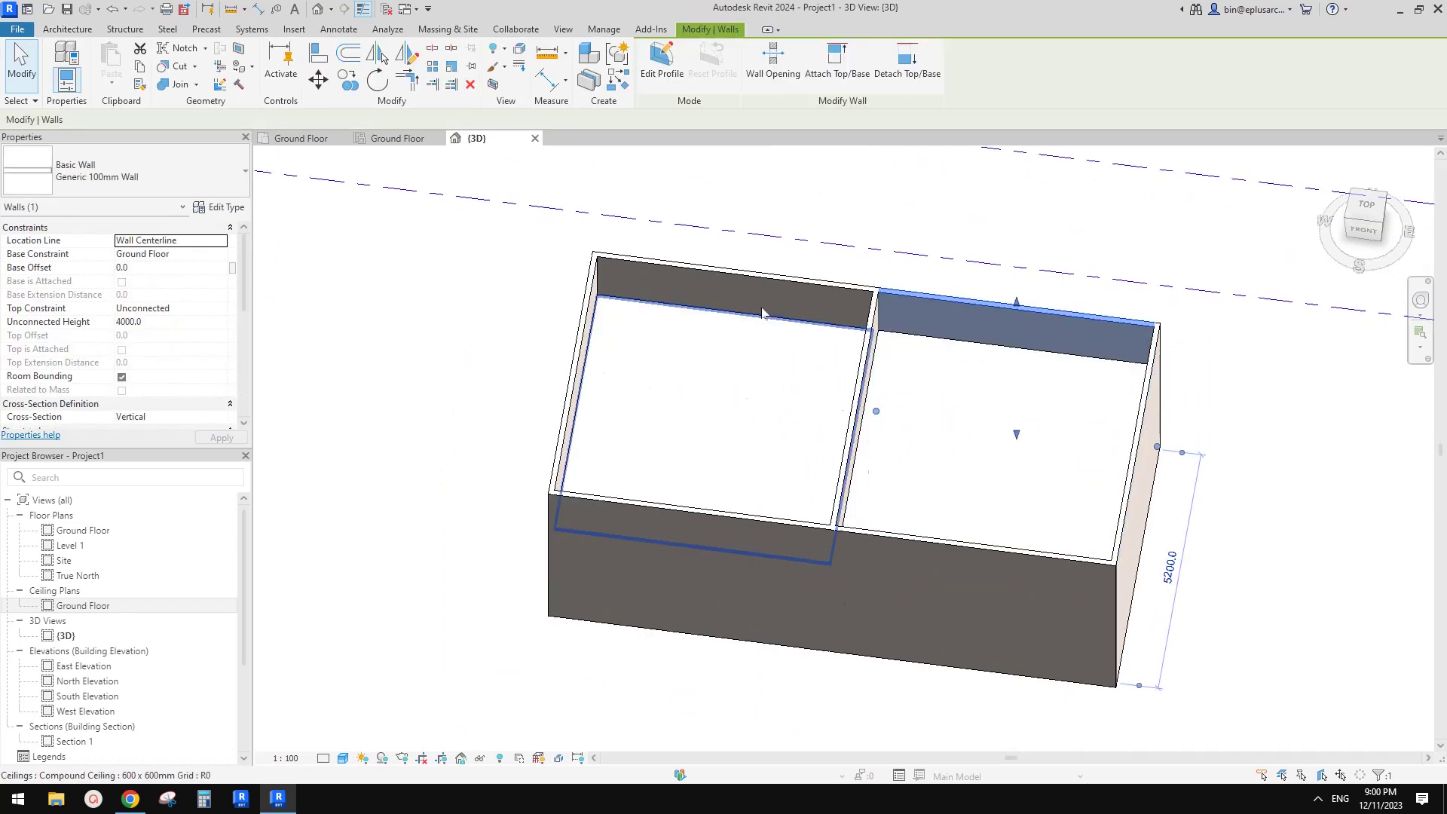
pyautogui.click(636, 280)
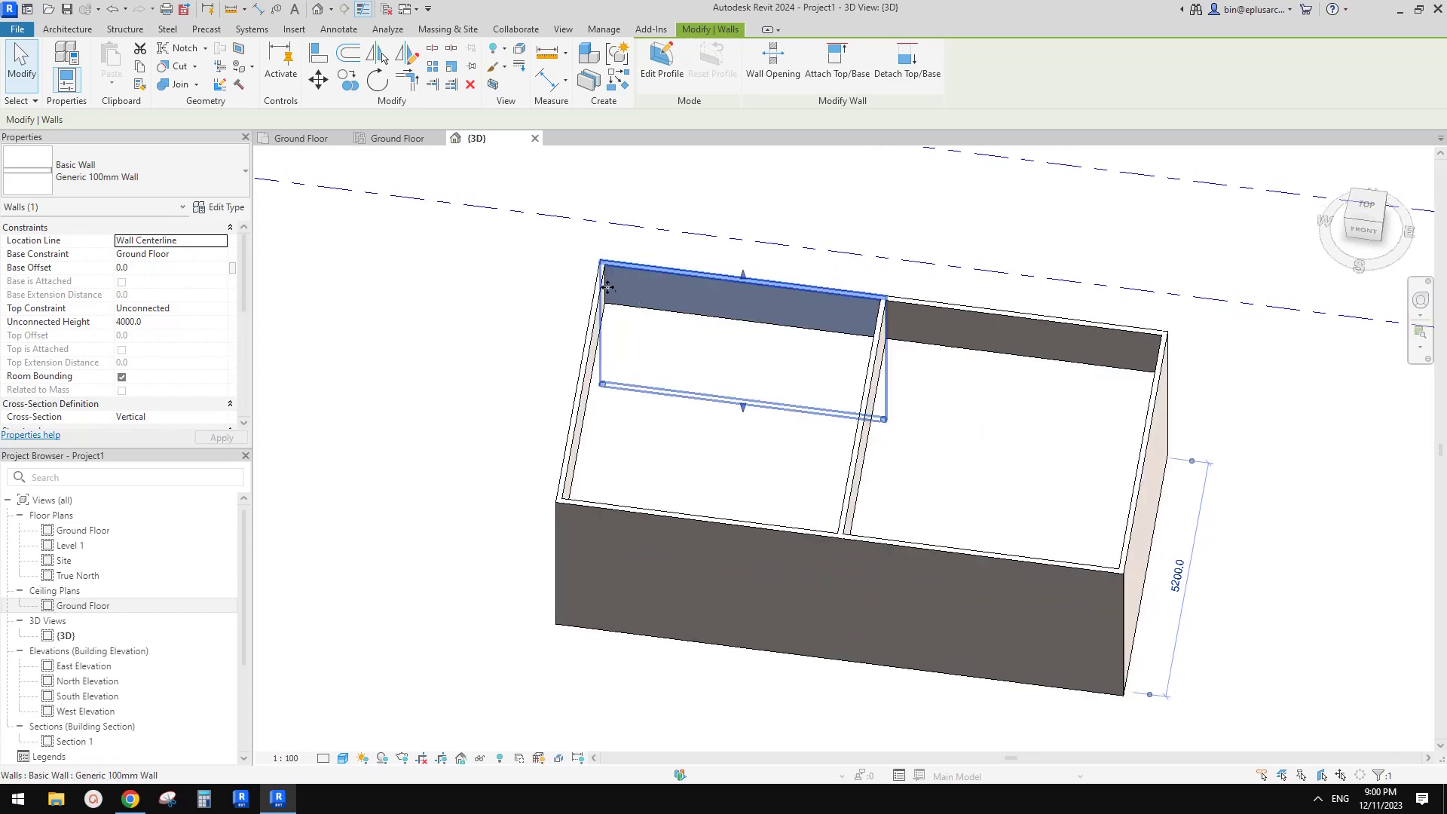
pyautogui.press('Escape')
# Offset a copy of the right-hand room's whole wall chain 200 mm inward, working from the top view.
pyautogui.scroll(-3, 1057, 361)
pyautogui.scroll(1, 1036, 399)
pyautogui.moveTo(1002, 372); pyautogui.dragTo(1007, 406, button='middle')
pyautogui.press('o')
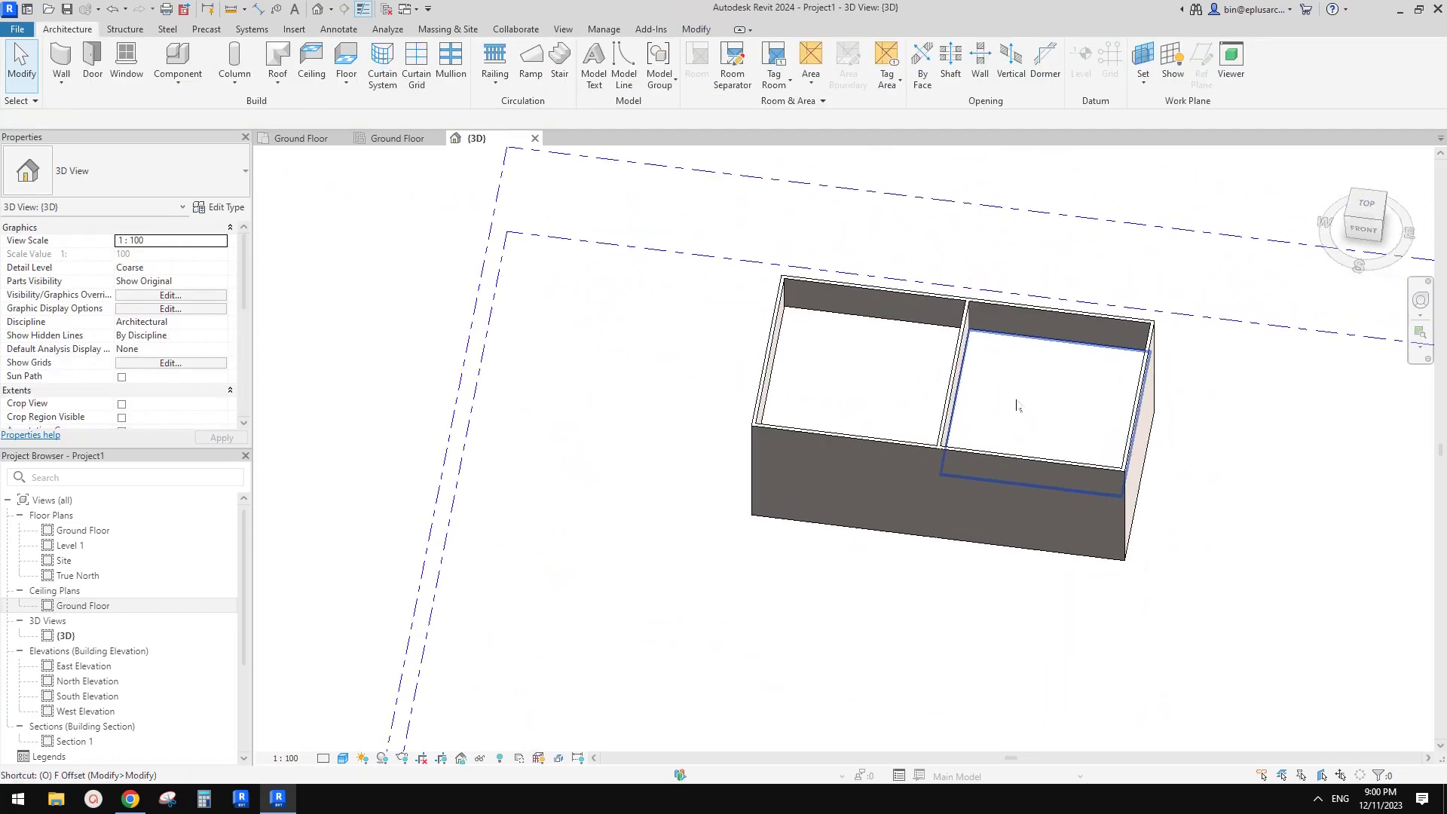
pyautogui.press('f')
pyautogui.scroll(2, 1010, 407)
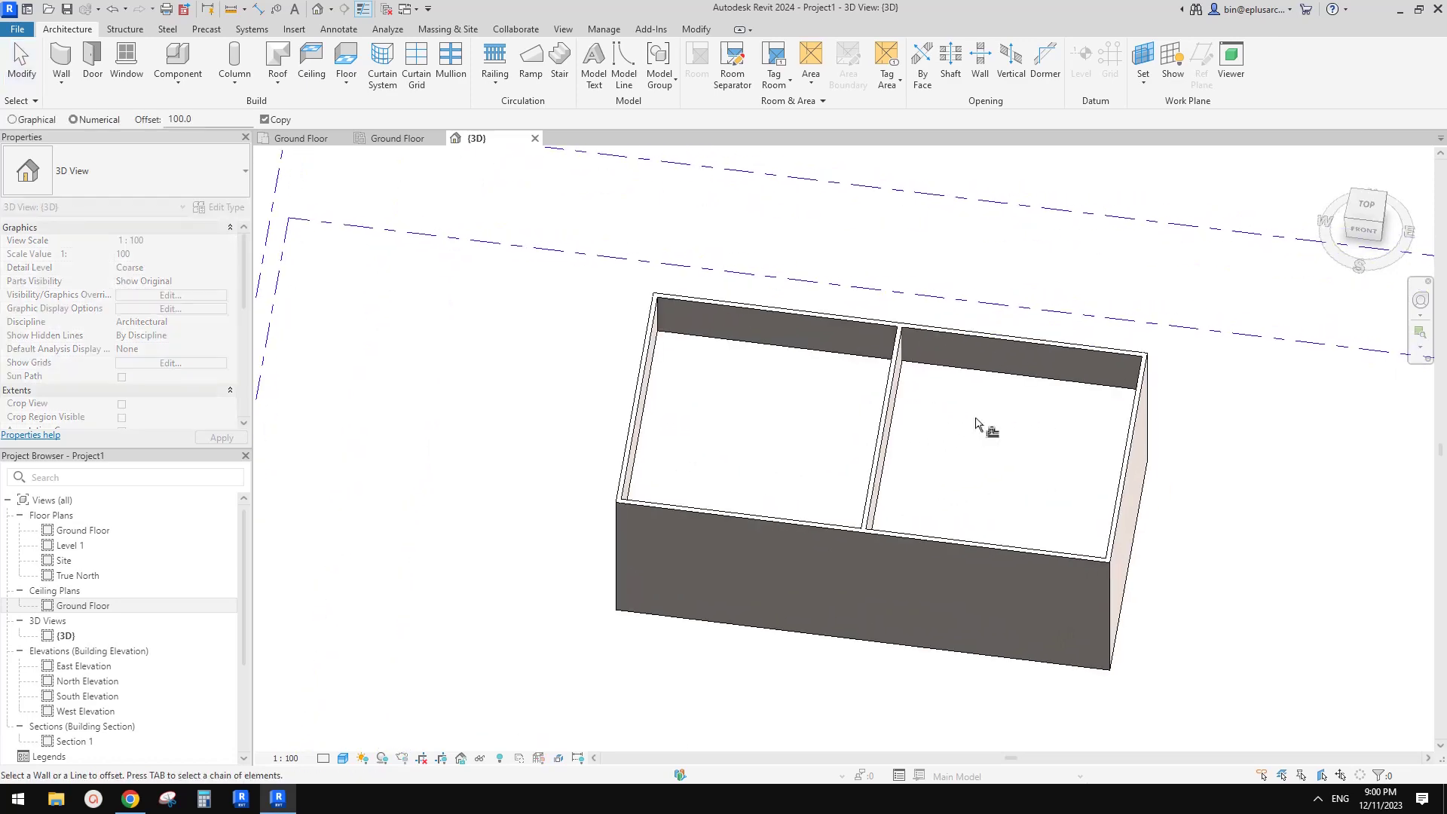
pyautogui.scroll(2, 976, 424)
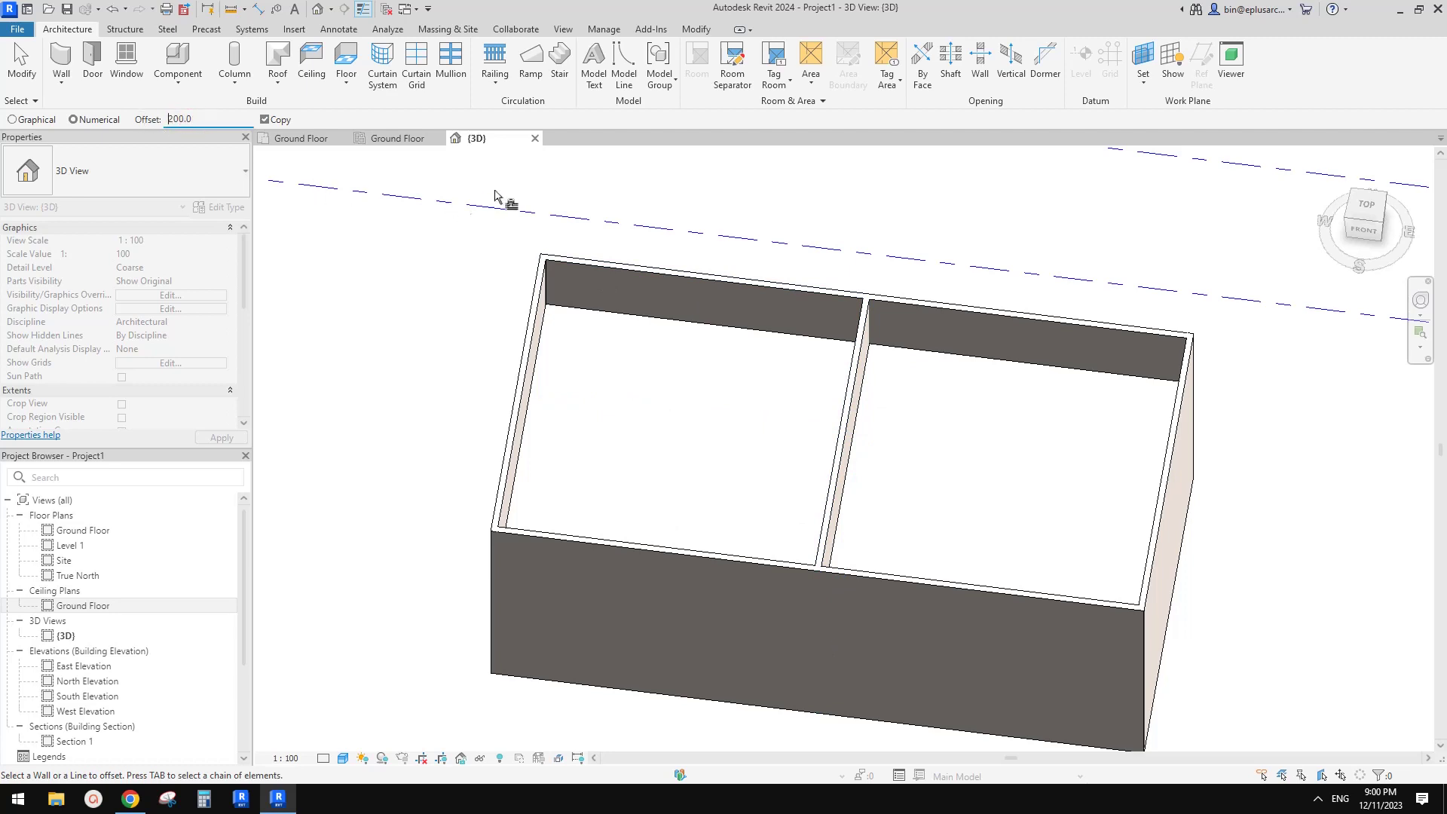
pyautogui.press('Tab')
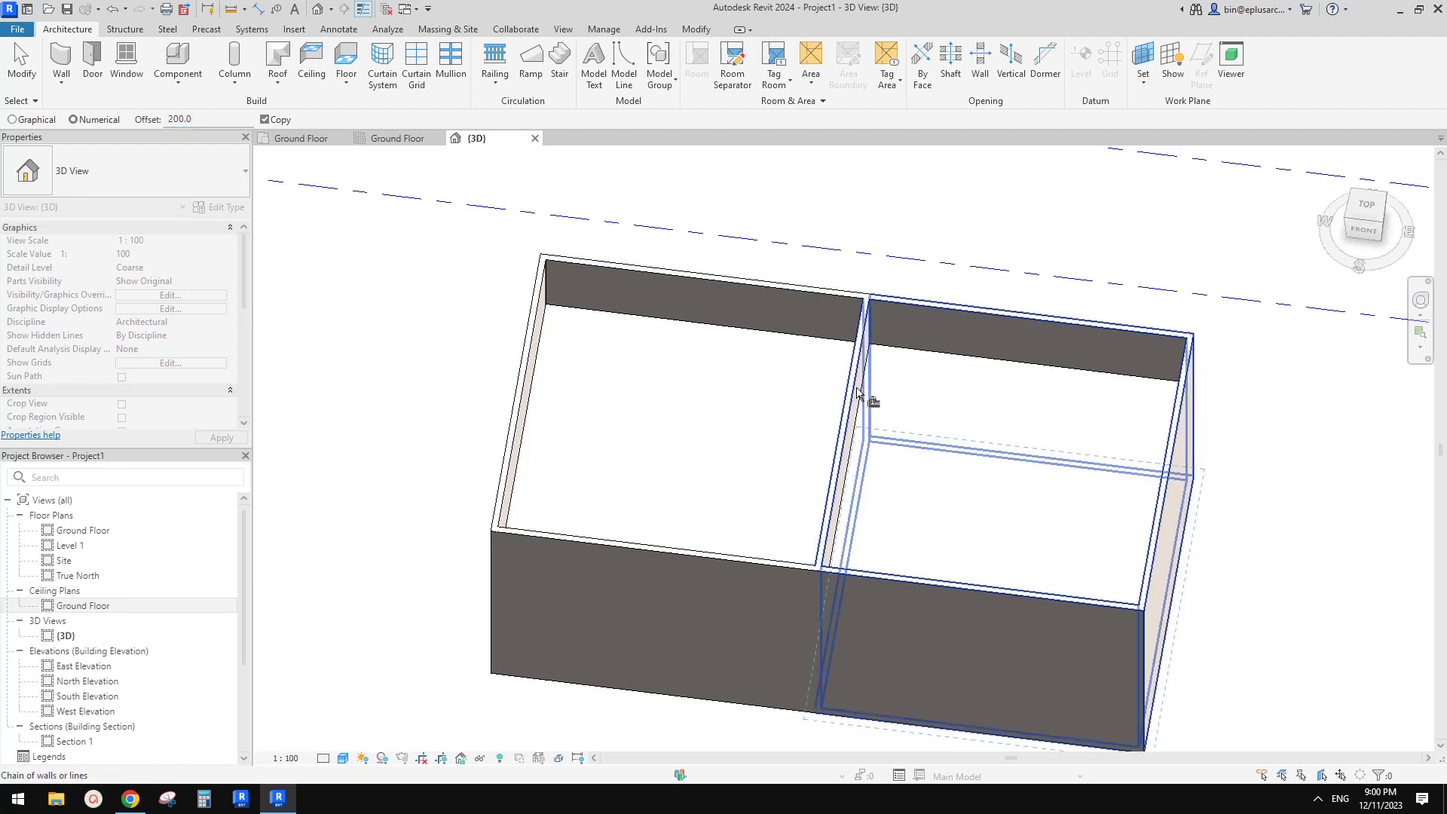
pyautogui.scroll(-2, 889, 407)
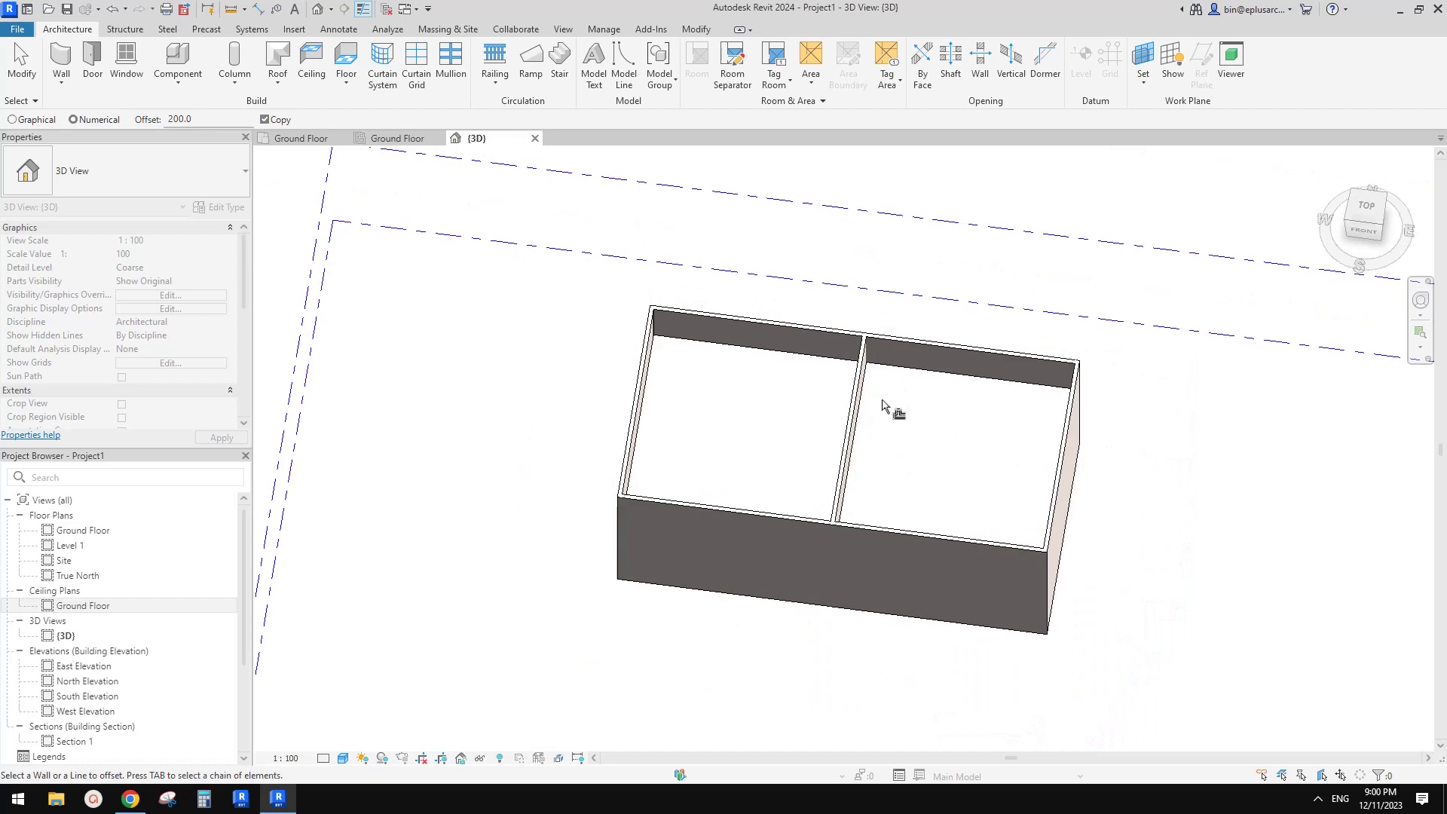
pyautogui.click(1371, 209)
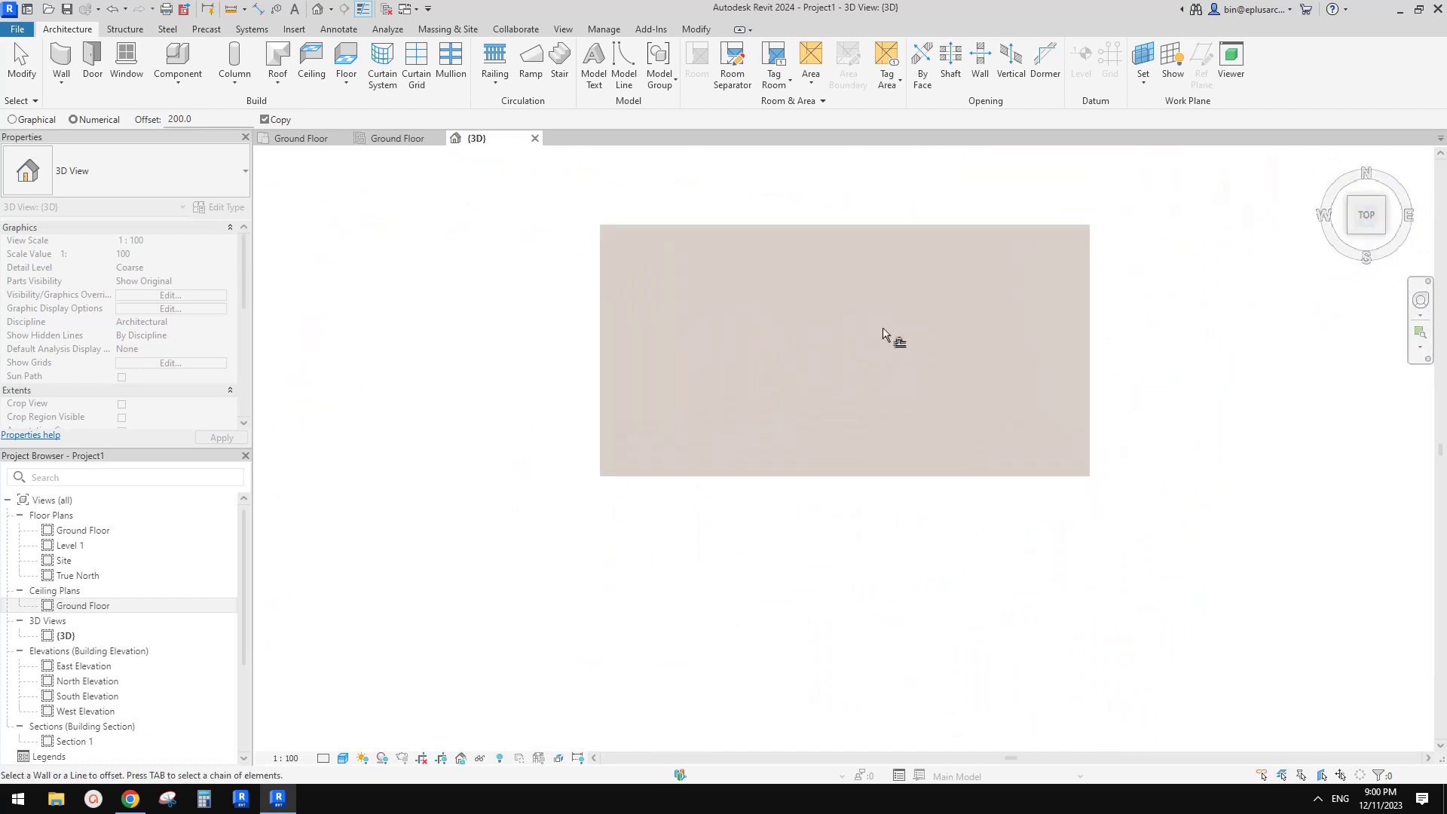
pyautogui.scroll(2, 846, 347)
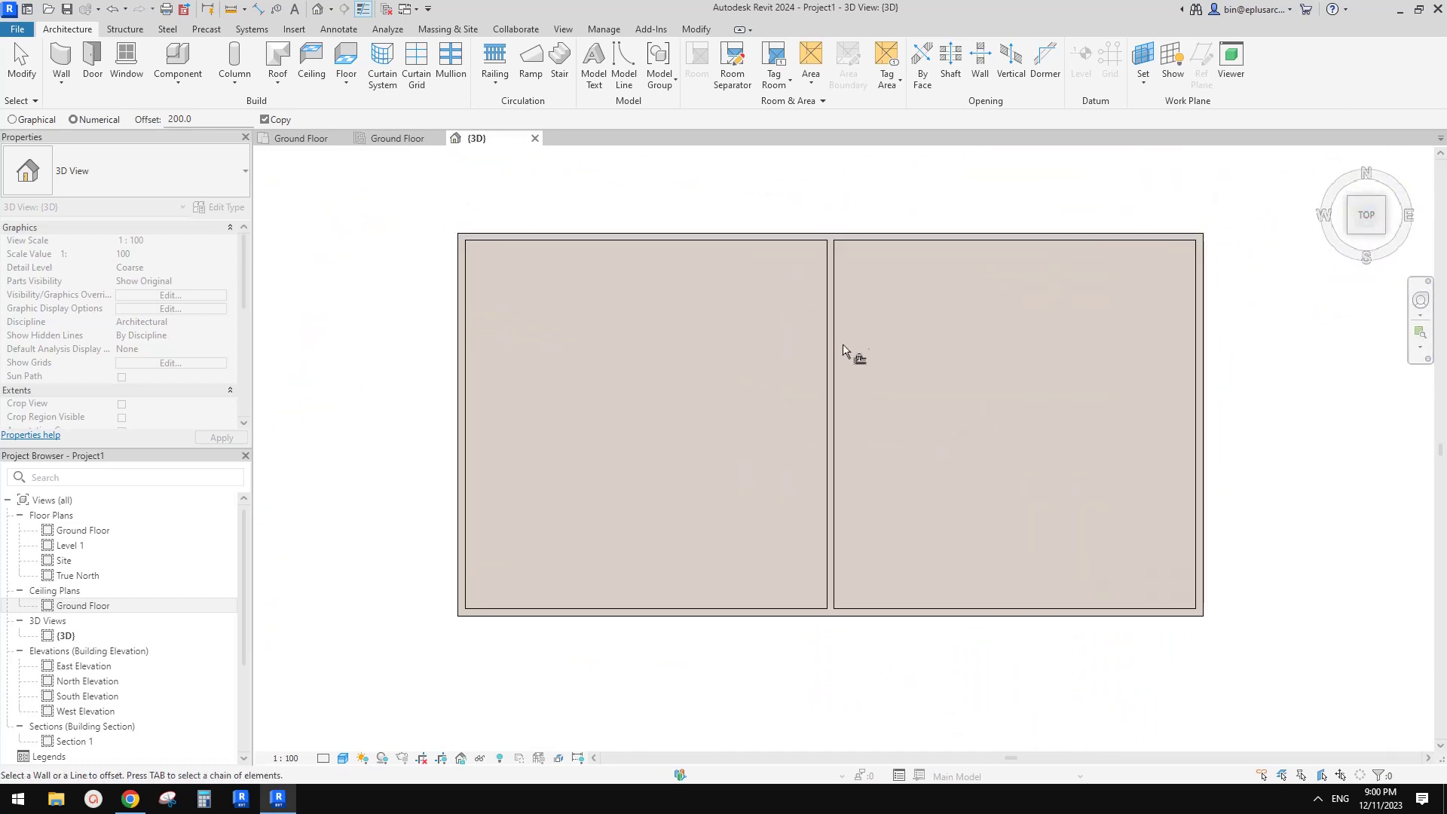
pyautogui.press('Tab')
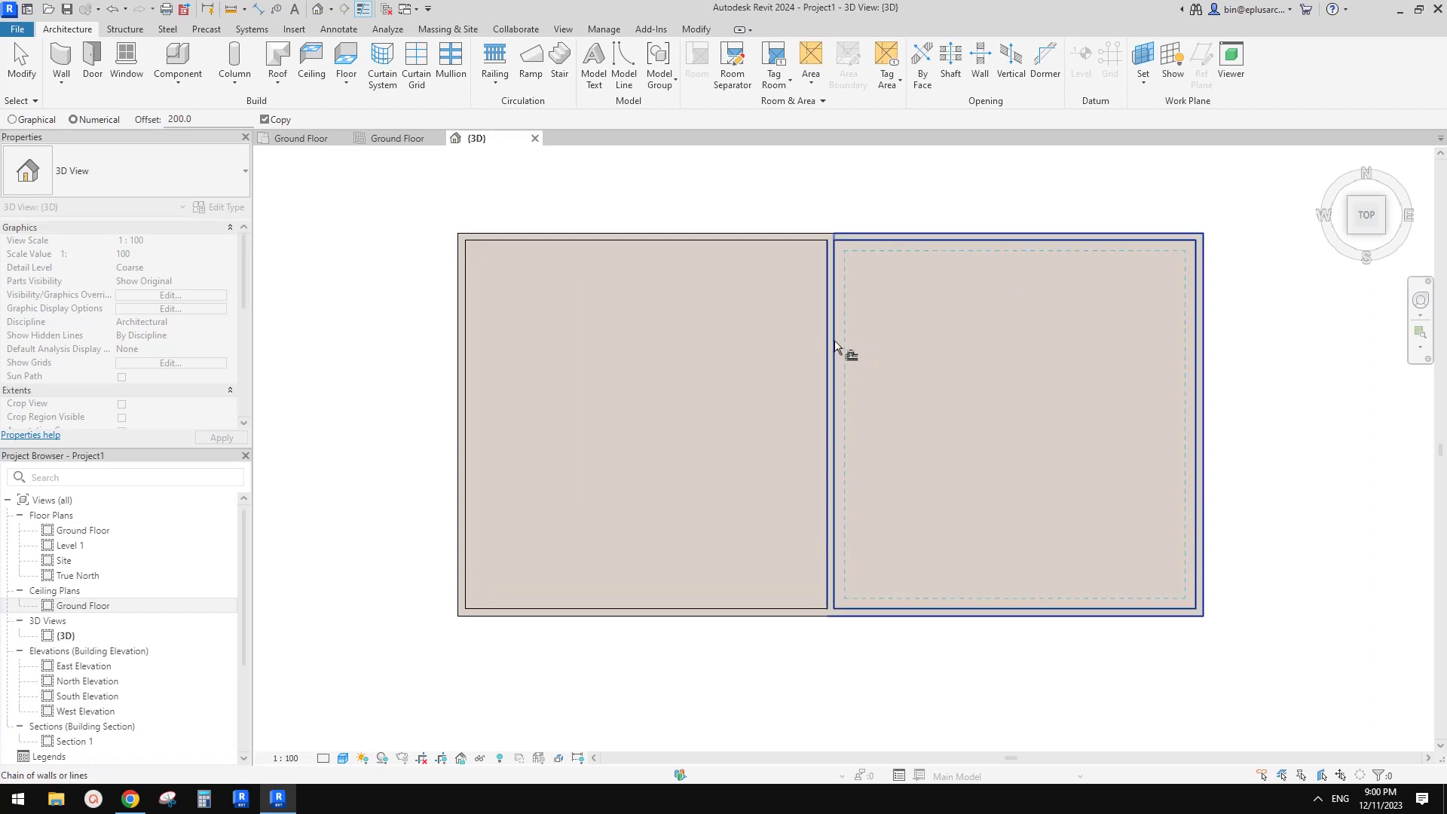
pyautogui.click(838, 344)
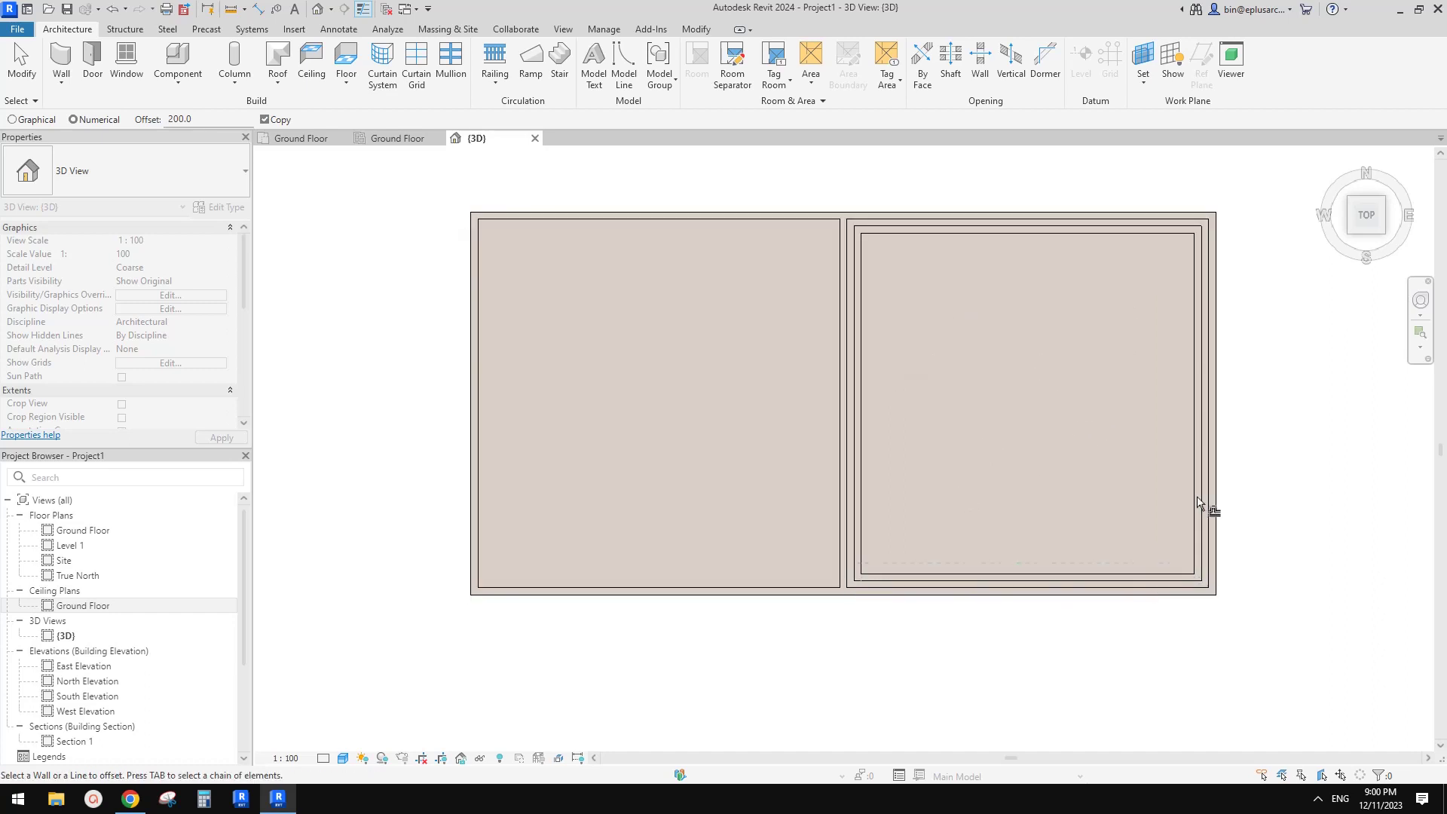
pyautogui.press('Escape')
# Select all four new inner walls of the right-hand room and set their base offset to 2700 mm.
pyautogui.keyDown('shift'); pyautogui.moveTo(951, 390); pyautogui.dragTo(873, 140, button='middle'); pyautogui.keyUp('shift')
pyautogui.scroll(2, 1143, 371)
pyautogui.moveTo(1143, 371); pyautogui.dragTo(998, 270, button='middle')
pyautogui.click(911, 253)
pyautogui.keyDown('shift'); pyautogui.moveTo(911, 254); pyautogui.dragTo(1005, 221, button='middle'); pyautogui.keyUp('shift')
pyautogui.keyDown('ctrl'); pyautogui.click(1005, 220); pyautogui.keyUp('ctrl')
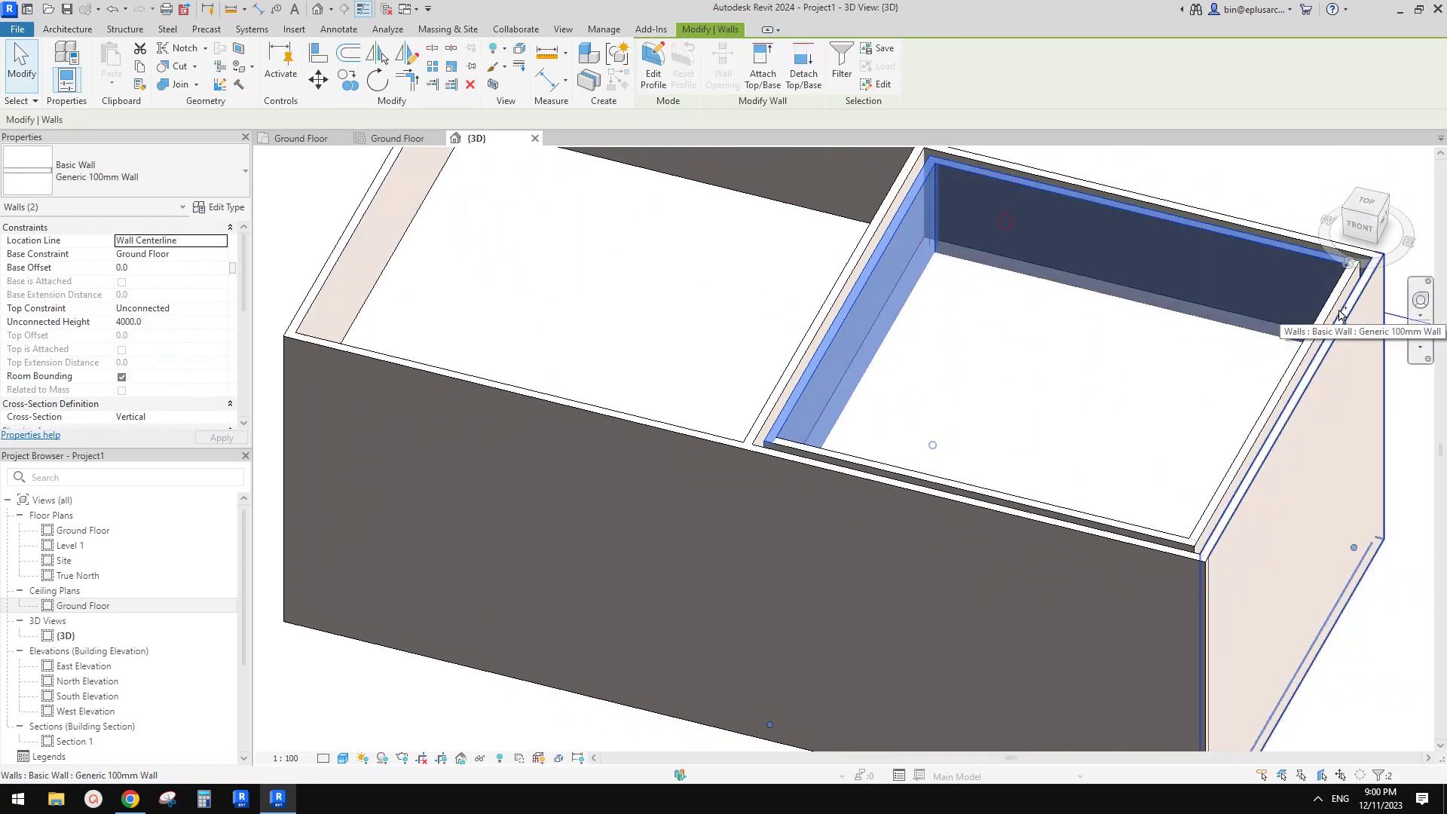
pyautogui.keyDown('ctrl'); pyautogui.click(1337, 308); pyautogui.keyUp('ctrl')
pyautogui.click(1336, 309)
pyautogui.keyDown('ctrl'); pyautogui.click(1240, 265); pyautogui.keyUp('ctrl')
pyautogui.keyDown('ctrl'); pyautogui.click(917, 242); pyautogui.keyUp('ctrl')
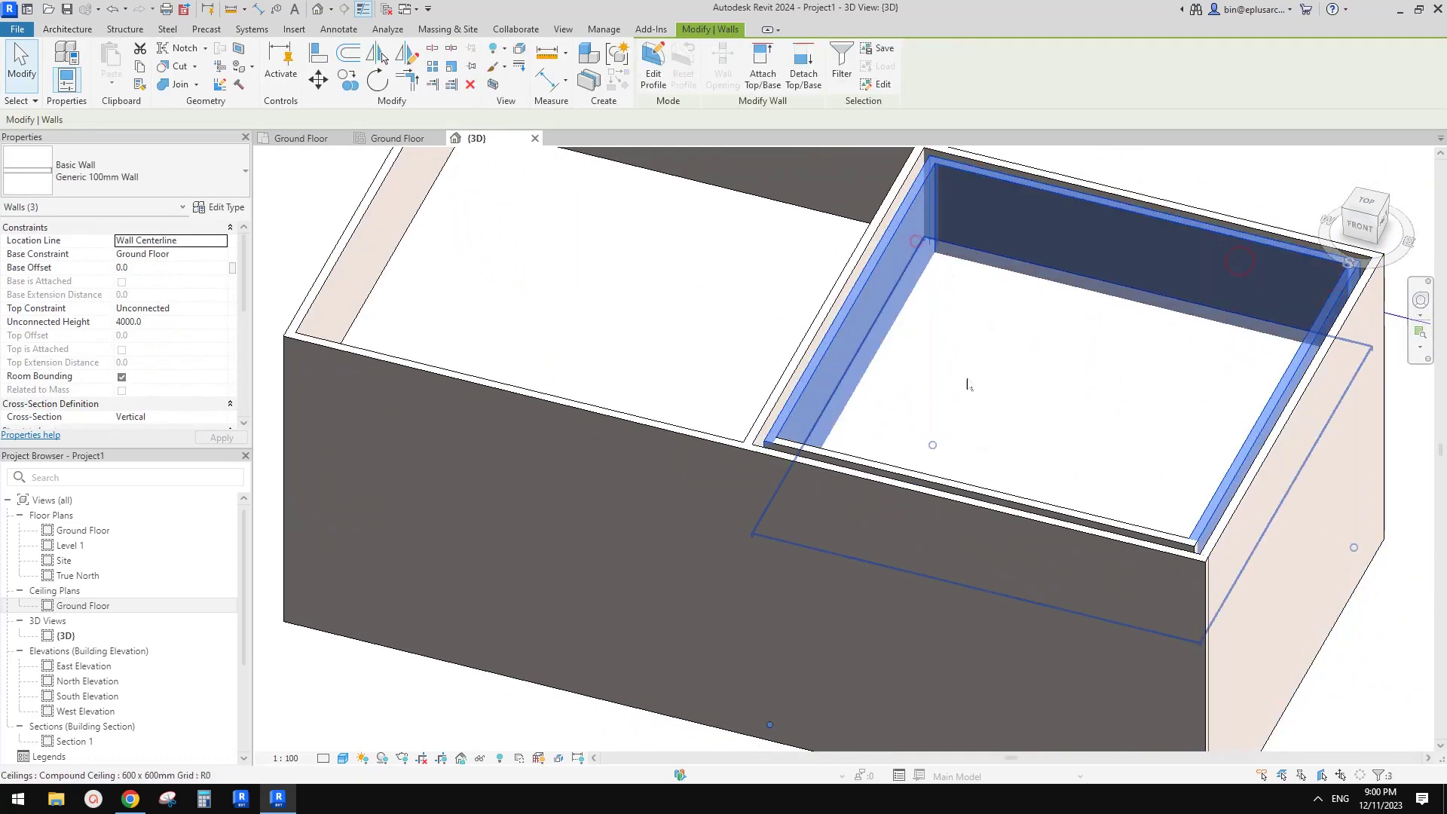
pyautogui.keyDown('ctrl'); pyautogui.click(955, 493); pyautogui.keyUp('ctrl')
pyautogui.moveTo(955, 494); pyautogui.dragTo(944, 490, button='middle')
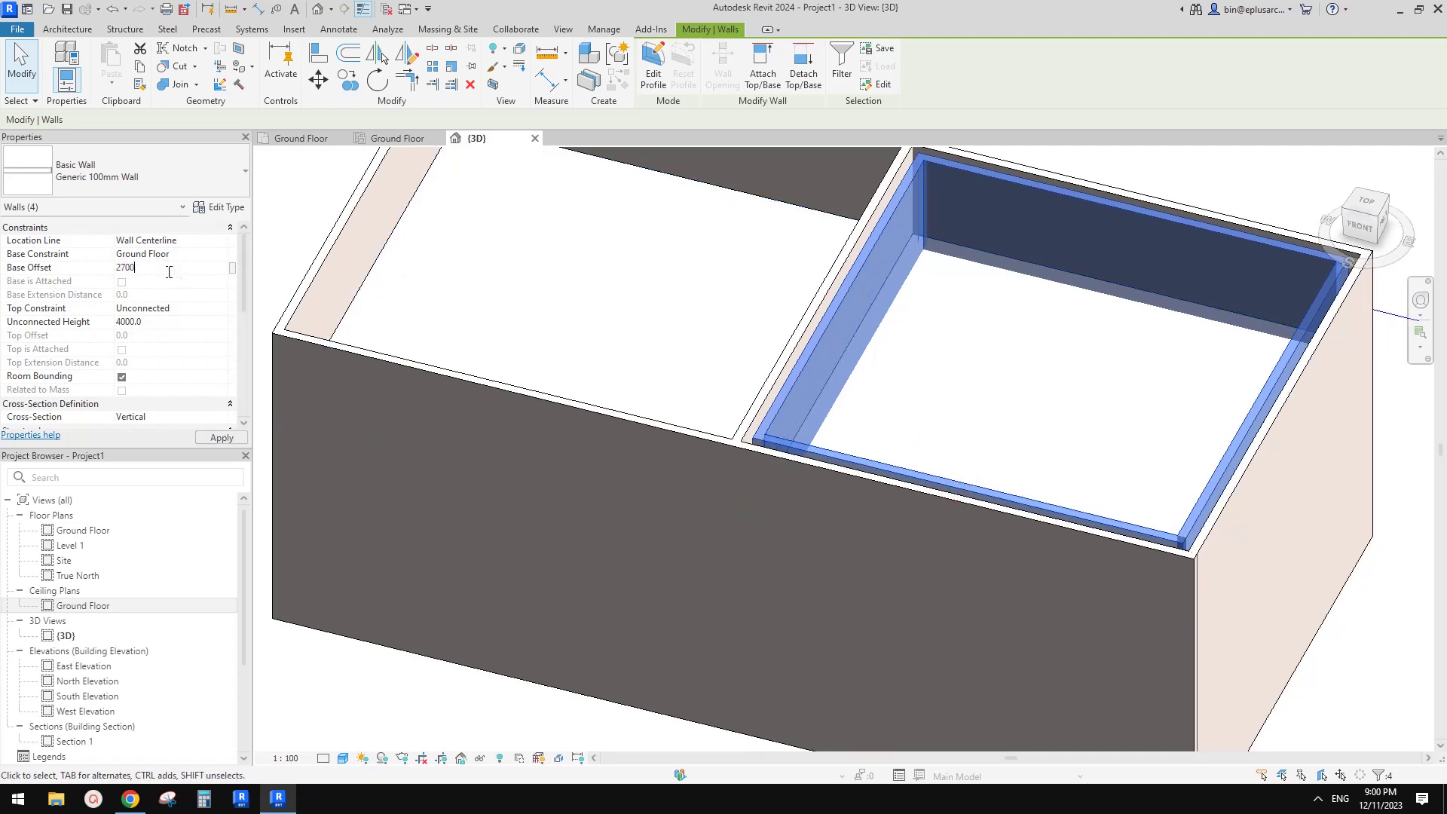
# Set the unconnected height of the four inner walls to 200 mm and clear the selection.
pyautogui.click(175, 323)
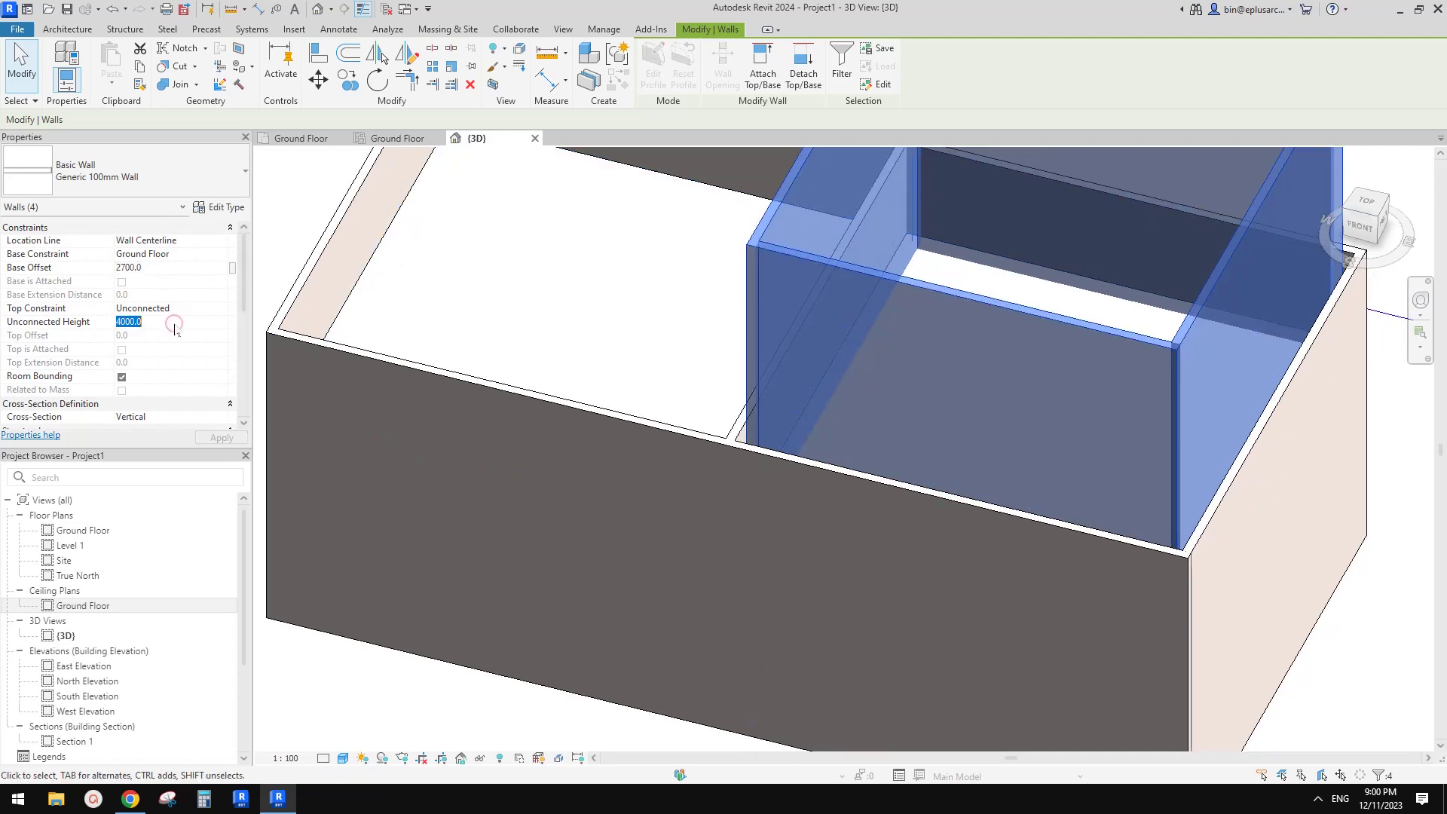
pyautogui.write('200')
pyautogui.moveTo(852, 311)
pyautogui.keyDown('shift'); pyautogui.mouseDown(button='middle')
pyautogui.moveTo(908, 257)
pyautogui.moveTo(878, 336)
pyautogui.moveTo(916, 346)
pyautogui.moveTo(940, 404)
pyautogui.moveTo(857, 324)
pyautogui.mouseUp(button='middle'); pyautogui.keyUp('shift')
pyautogui.press('Escape')
# Open the right-hand room's ceiling boundary for editing and delete its existing chain of boundary lines.
pyautogui.click(924, 341)
pyautogui.scroll(-2, 920, 391)
pyautogui.scroll(4, 858, 324)
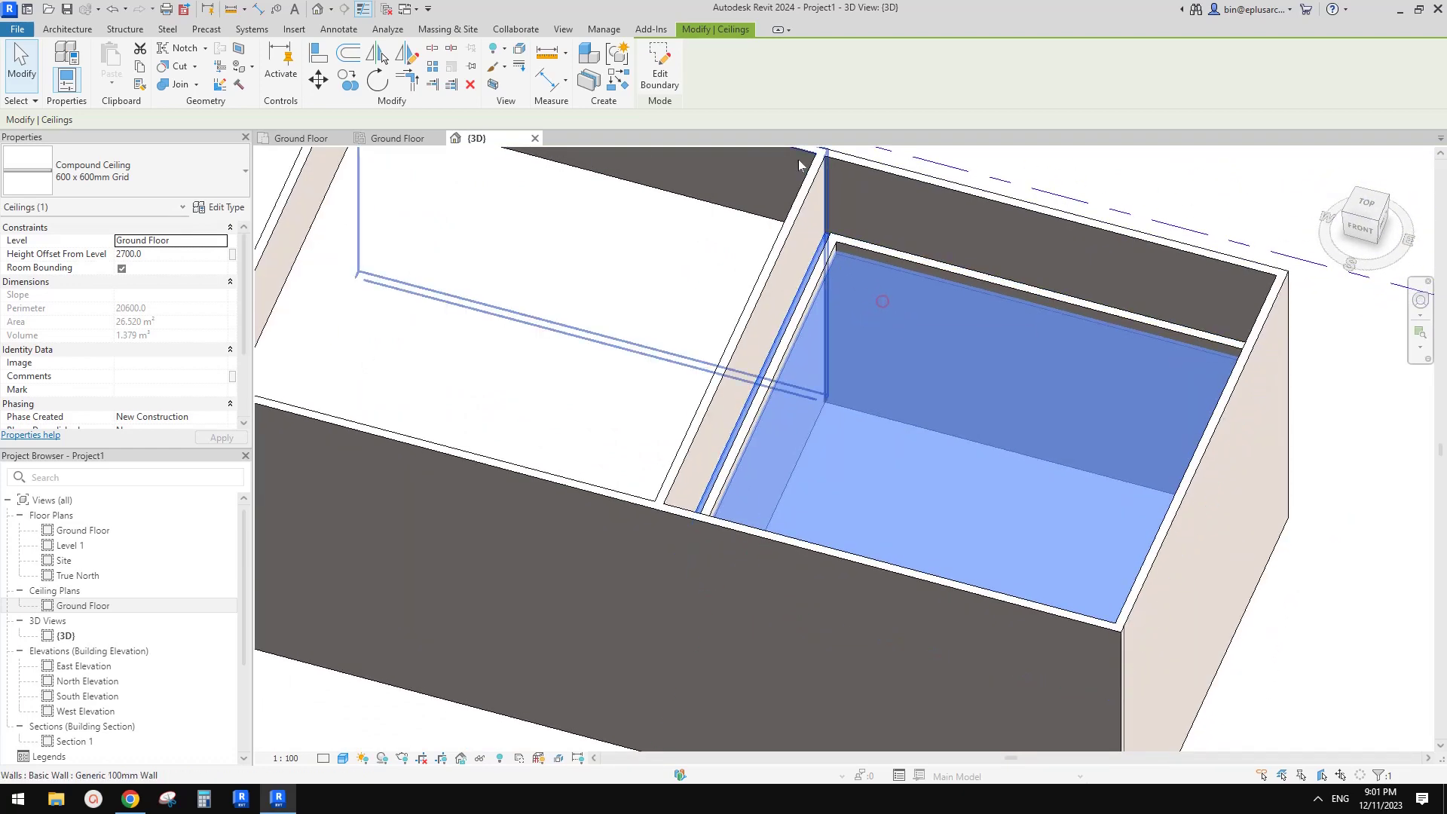
pyautogui.click(659, 67)
pyautogui.press('Tab')
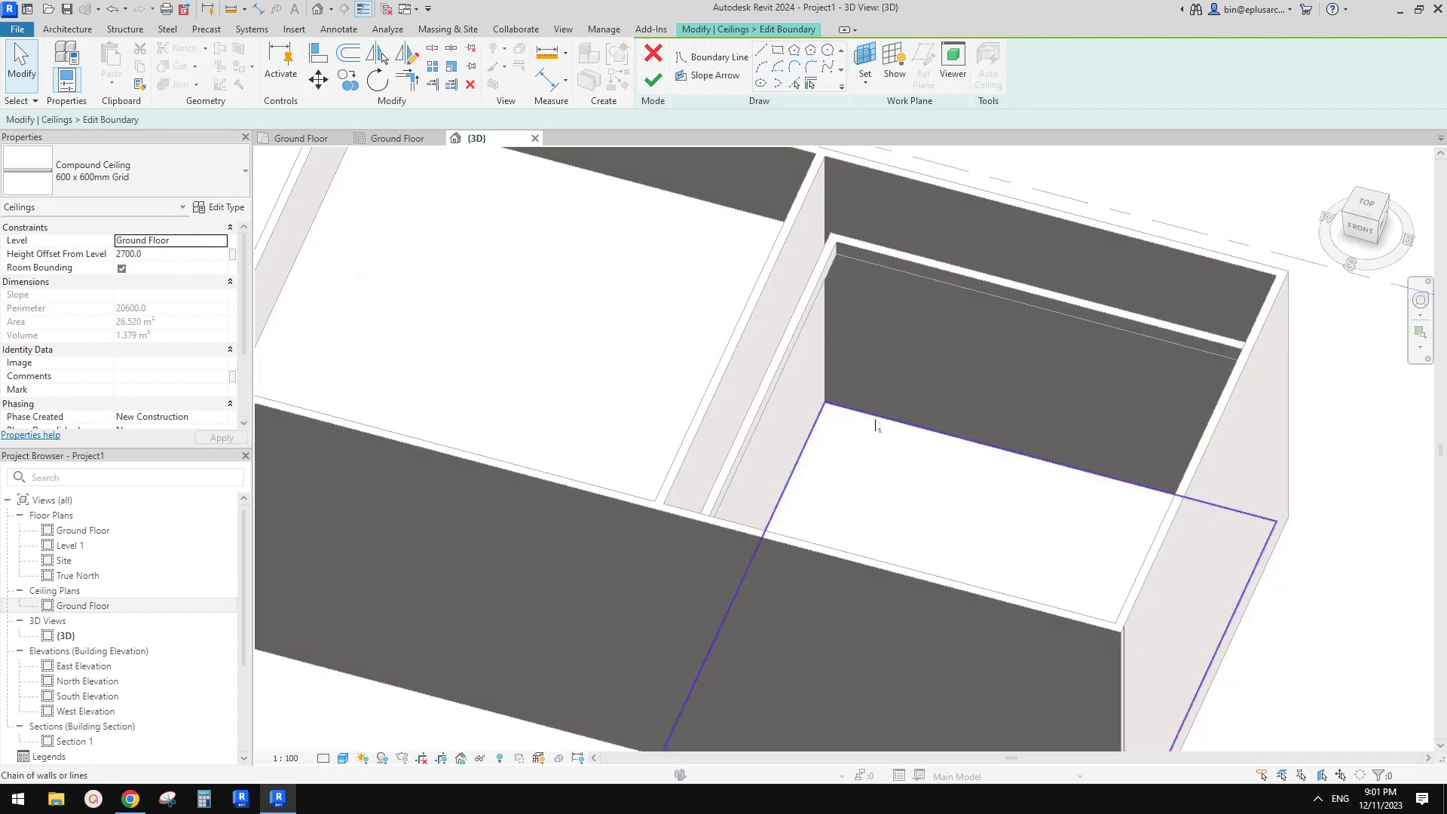
pyautogui.click(874, 419)
pyautogui.scroll(-1, 893, 431)
pyautogui.moveTo(893, 431); pyautogui.dragTo(883, 358, button='middle')
pyautogui.press('Escape')
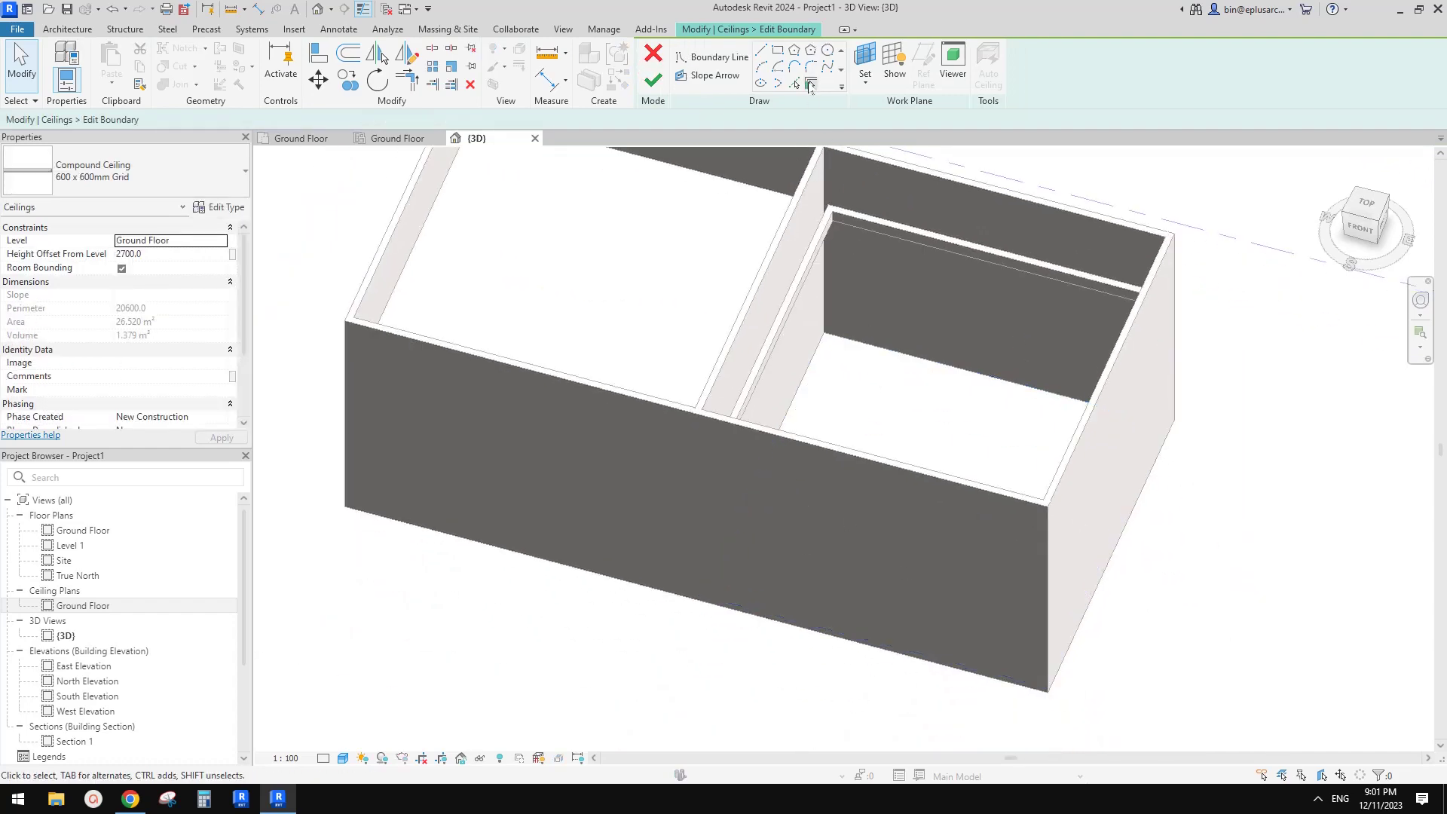
# Create a new ceiling boundary by picking the chain of four inner walls with zero offset.
pyautogui.click(810, 84)
pyautogui.press('Tab')
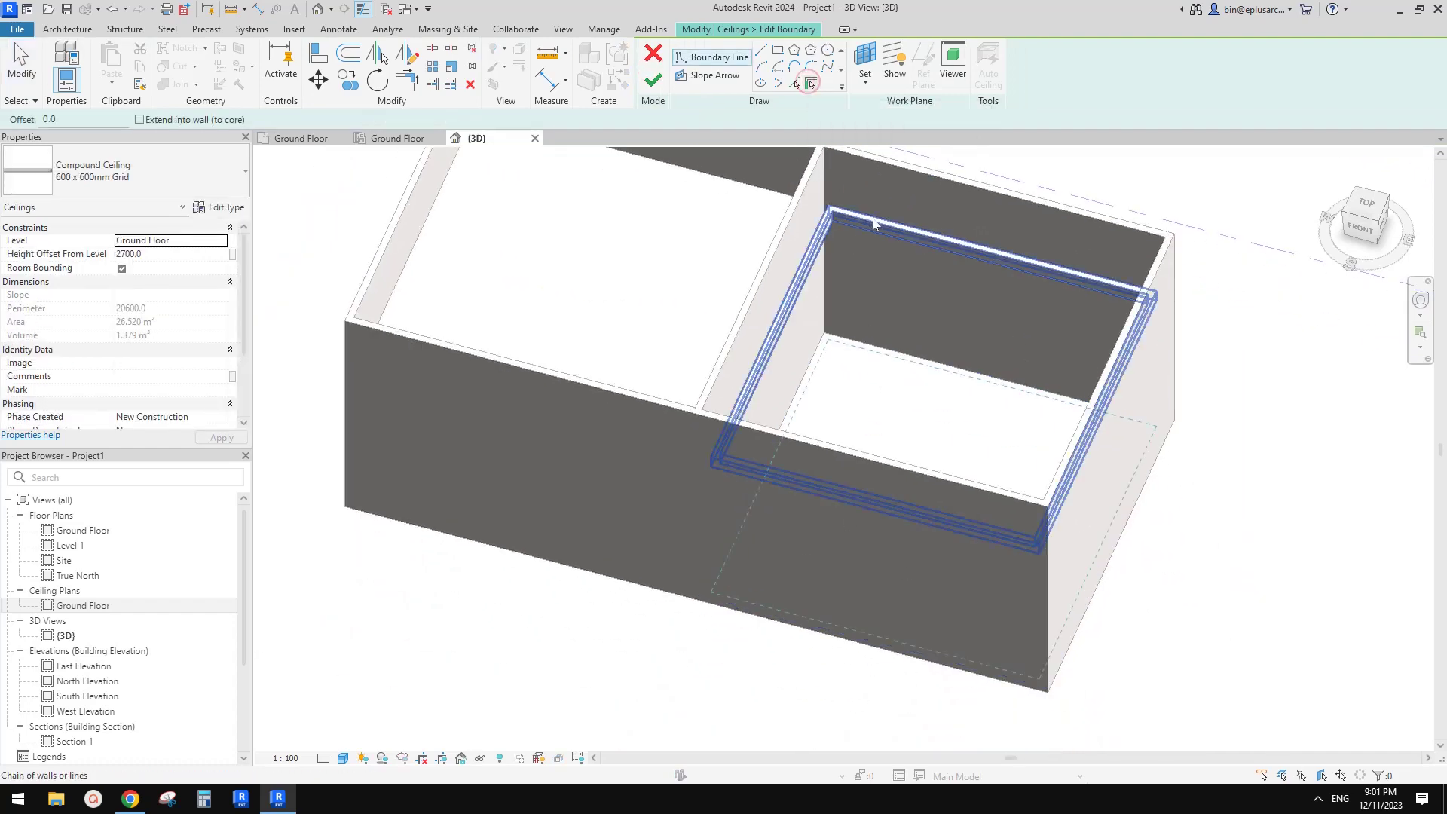
pyautogui.click(874, 223)
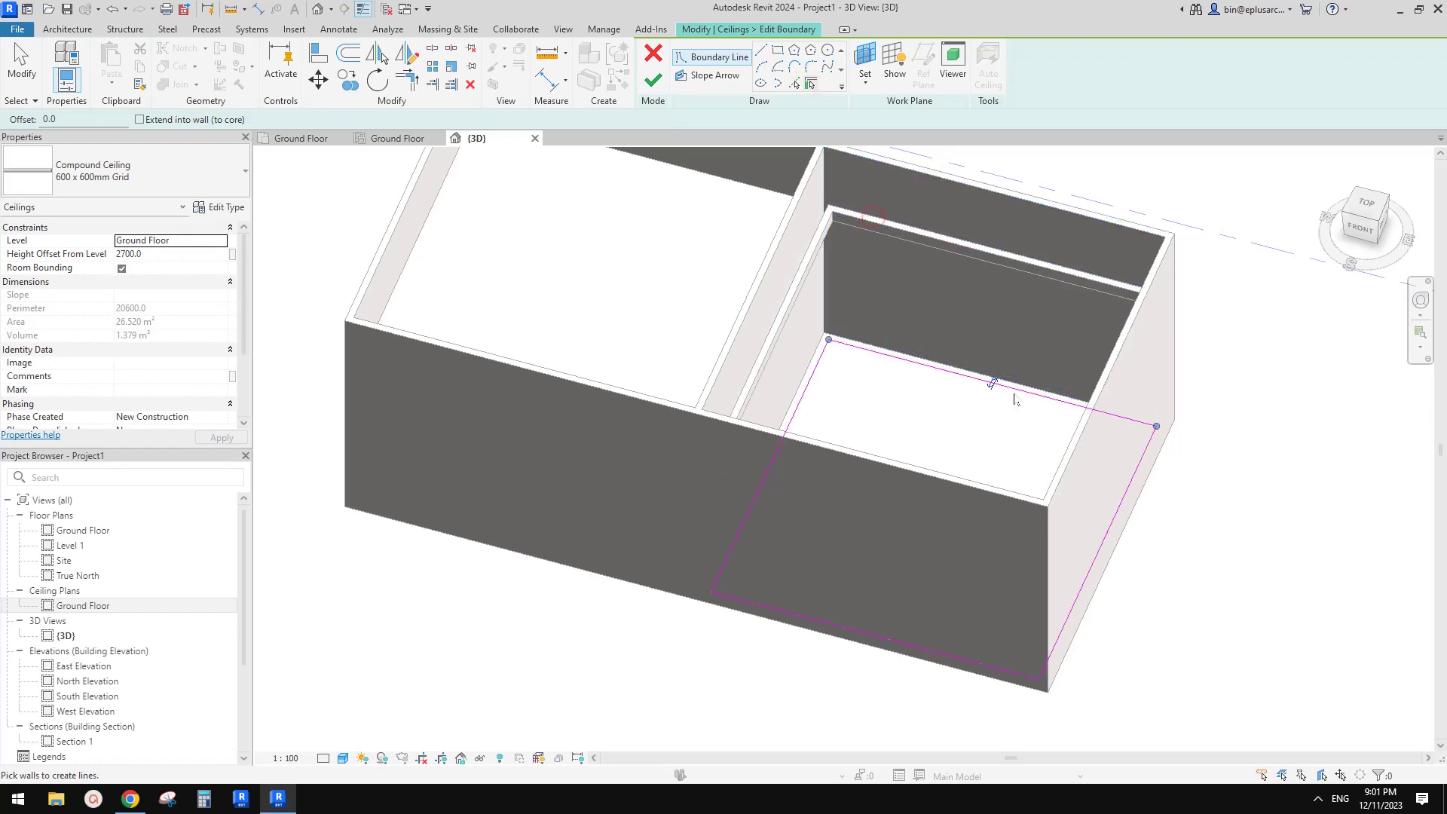
pyautogui.press('Escape')
# Try flipping the new ceiling boundary to the opposite face of the inner walls.
pyautogui.click(1005, 382)
pyautogui.moveTo(1004, 382)
pyautogui.keyDown('shift'); pyautogui.mouseDown(button='middle')
pyautogui.moveTo(1018, 404)
pyautogui.moveTo(989, 399)
pyautogui.mouseUp(button='middle'); pyautogui.keyUp('shift')
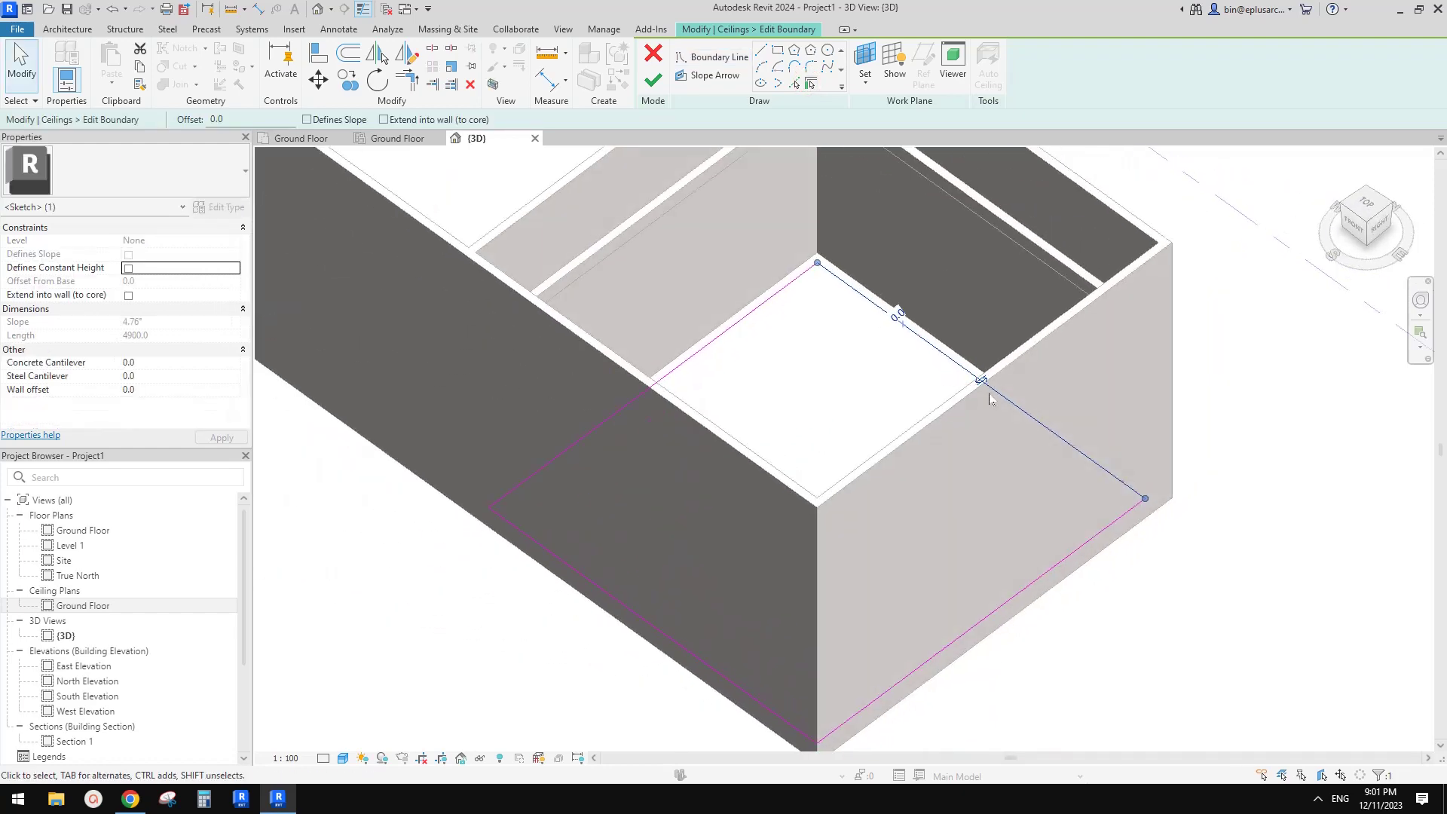
pyautogui.click(982, 383)
pyautogui.moveTo(979, 388)
pyautogui.keyDown('shift'); pyautogui.mouseDown(button='middle')
pyautogui.moveTo(966, 258)
pyautogui.moveTo(968, 408)
pyautogui.moveTo(942, 401)
pyautogui.mouseUp(button='middle'); pyautogui.keyUp('shift')
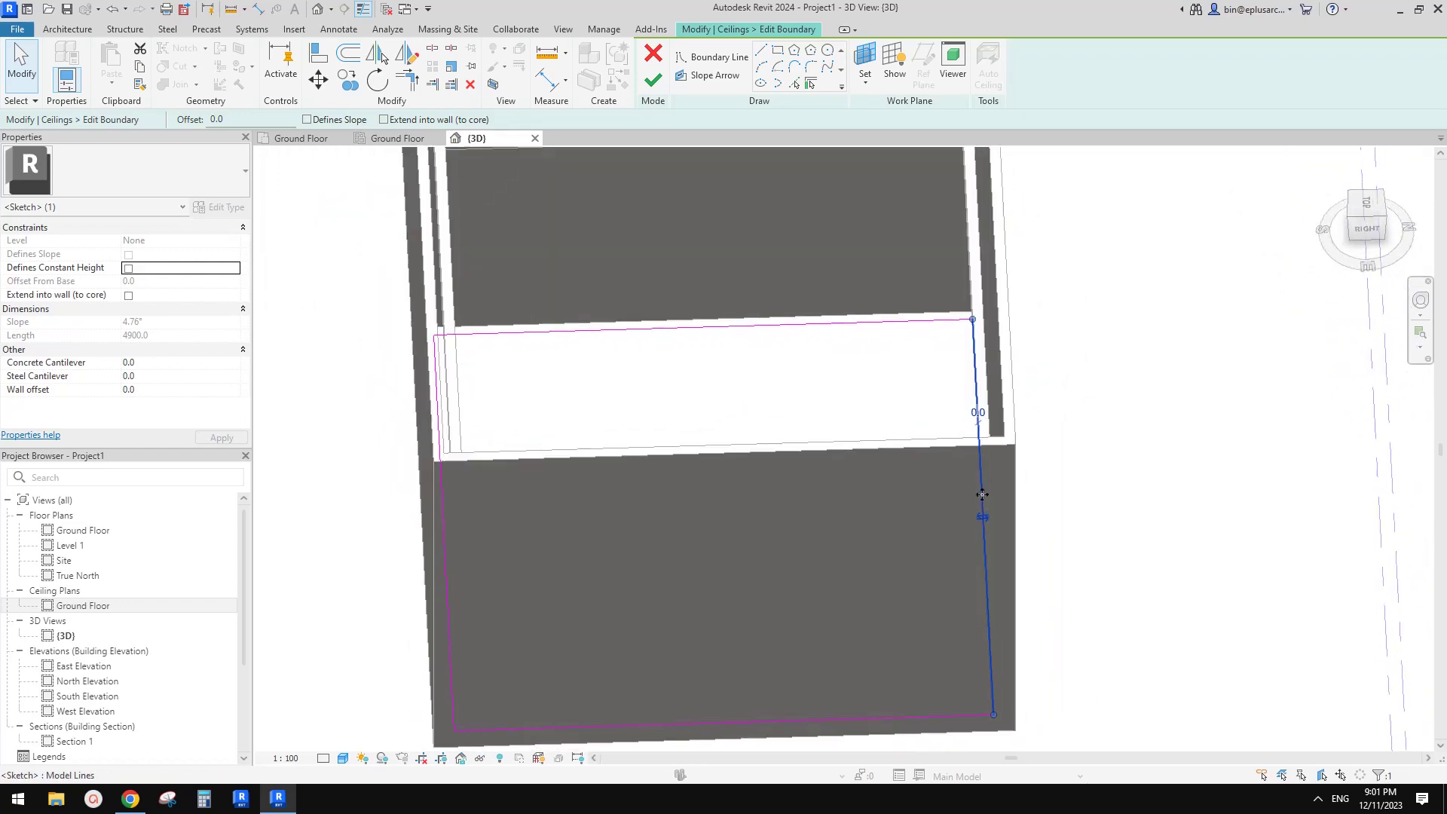
pyautogui.keyDown('shift'); pyautogui.moveTo(435, 158); pyautogui.dragTo(678, 264, button='middle'); pyautogui.keyUp('shift')
pyautogui.scroll(-3, 689, 253)
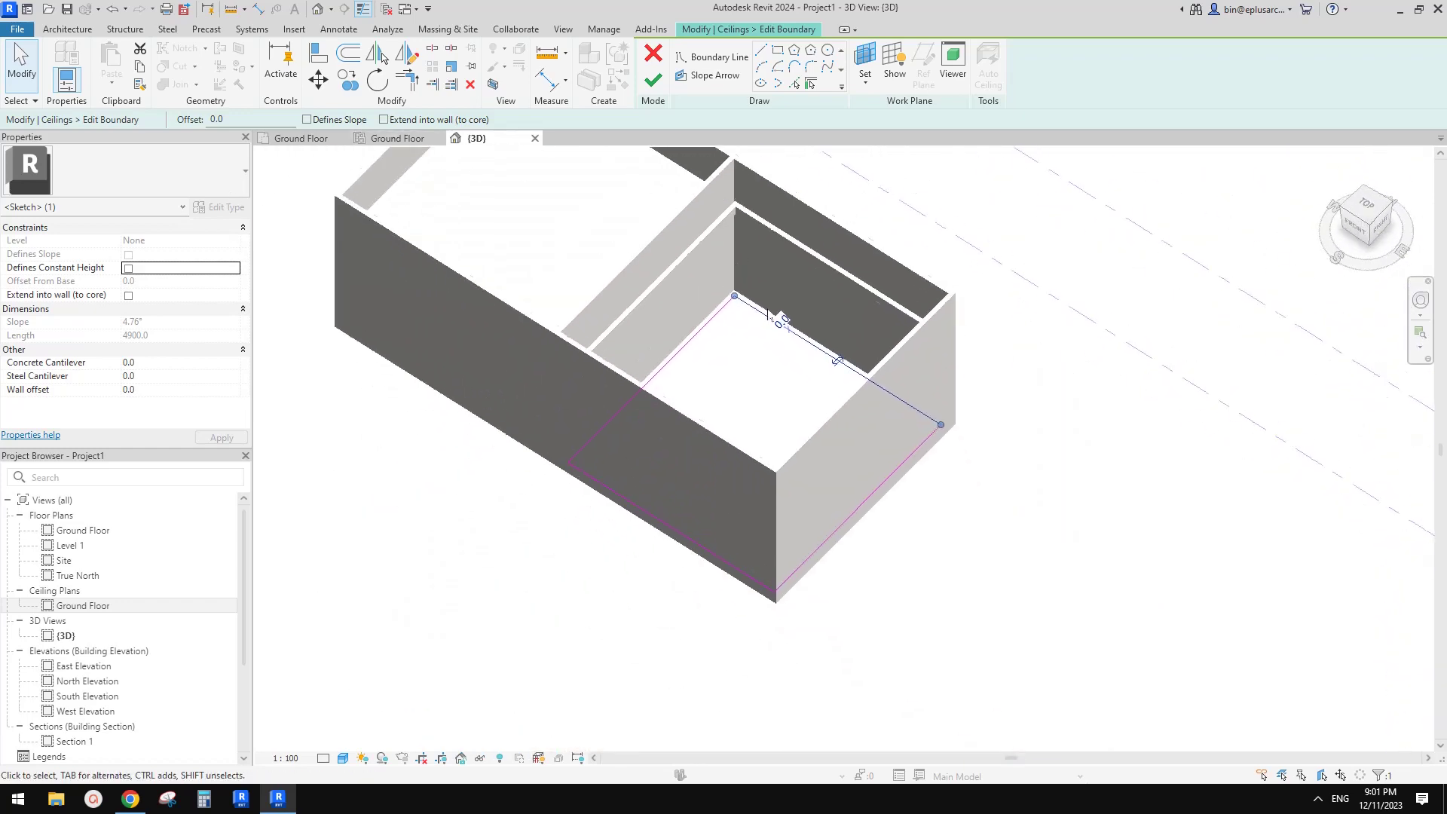
# Select the four ceiling boundary lines and switch Extend into wall (to core) on and back off.
pyautogui.moveTo(935, 301); pyautogui.dragTo(635, 580)
pyautogui.scroll(1, 667, 437)
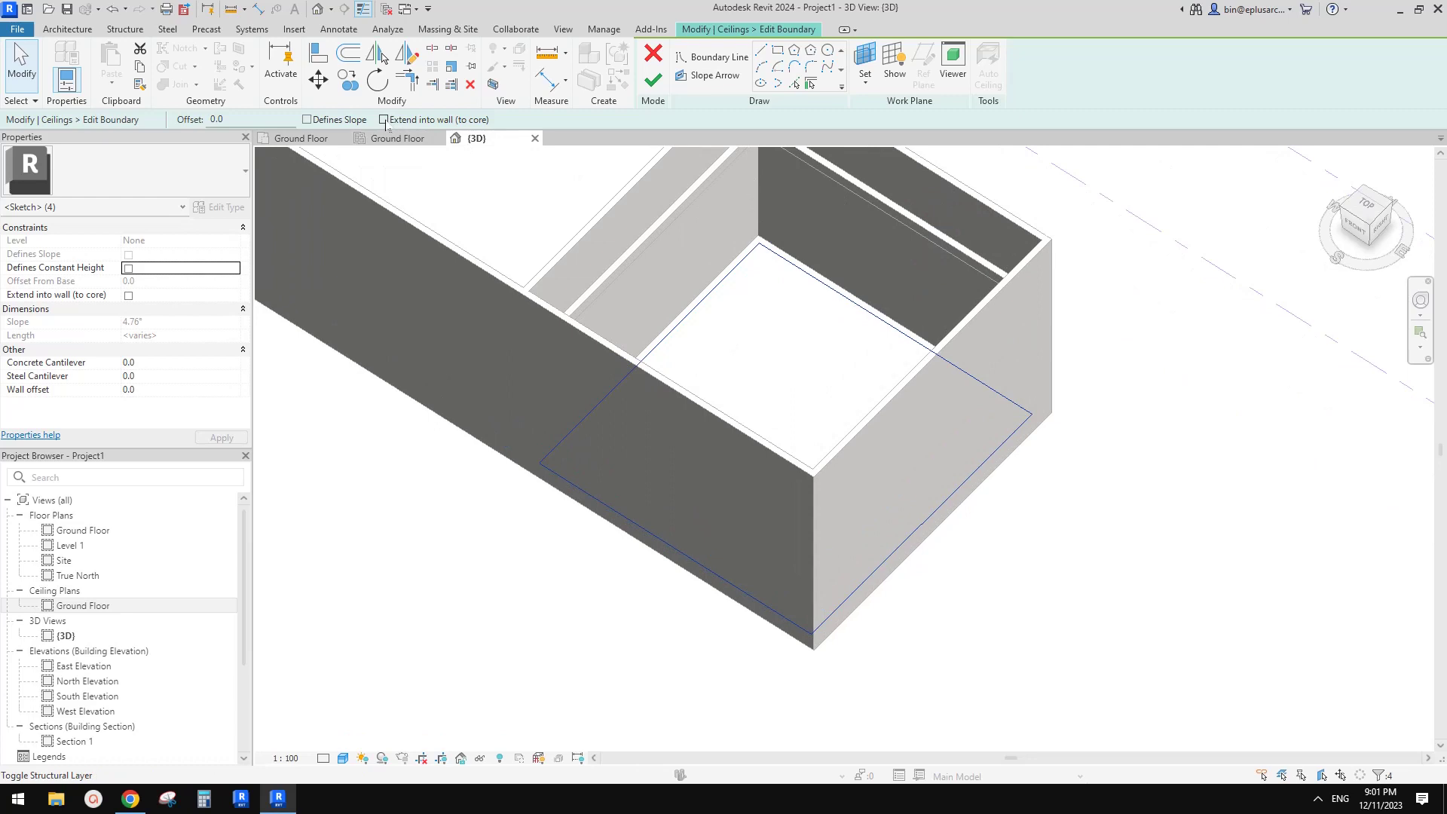
pyautogui.moveTo(815, 287); pyautogui.dragTo(865, 355, button='middle')
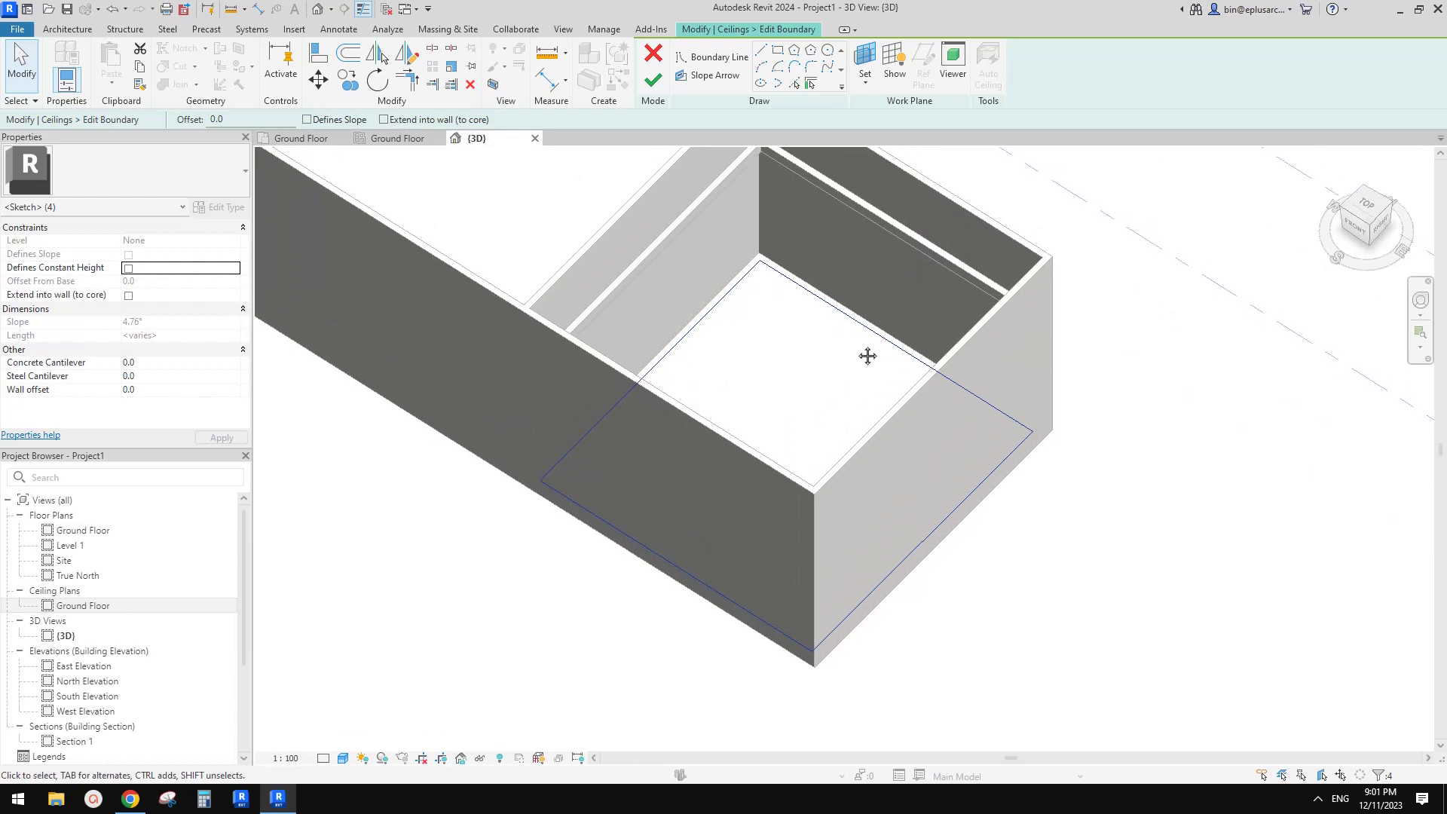
pyautogui.click(898, 381)
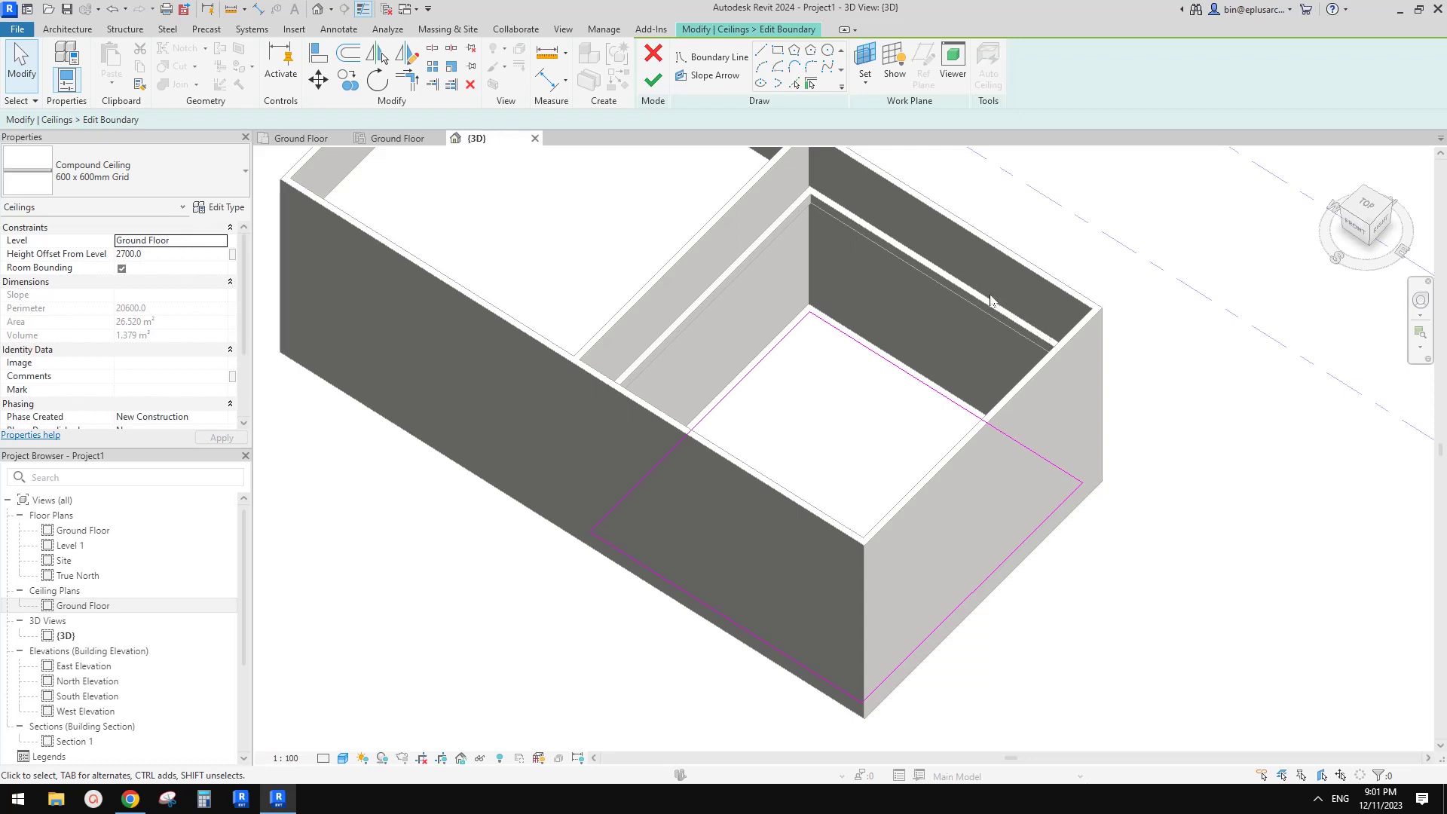
pyautogui.keyDown('shift'); pyautogui.moveTo(929, 273); pyautogui.dragTo(763, 226, button='middle'); pyautogui.keyUp('shift')
pyautogui.moveTo(950, 326)
pyautogui.mouseDown()
pyautogui.moveTo(724, 566)
pyautogui.moveTo(695, 627)
pyautogui.mouseUp()
pyautogui.moveTo(695, 627); pyautogui.dragTo(676, 575, button='middle')
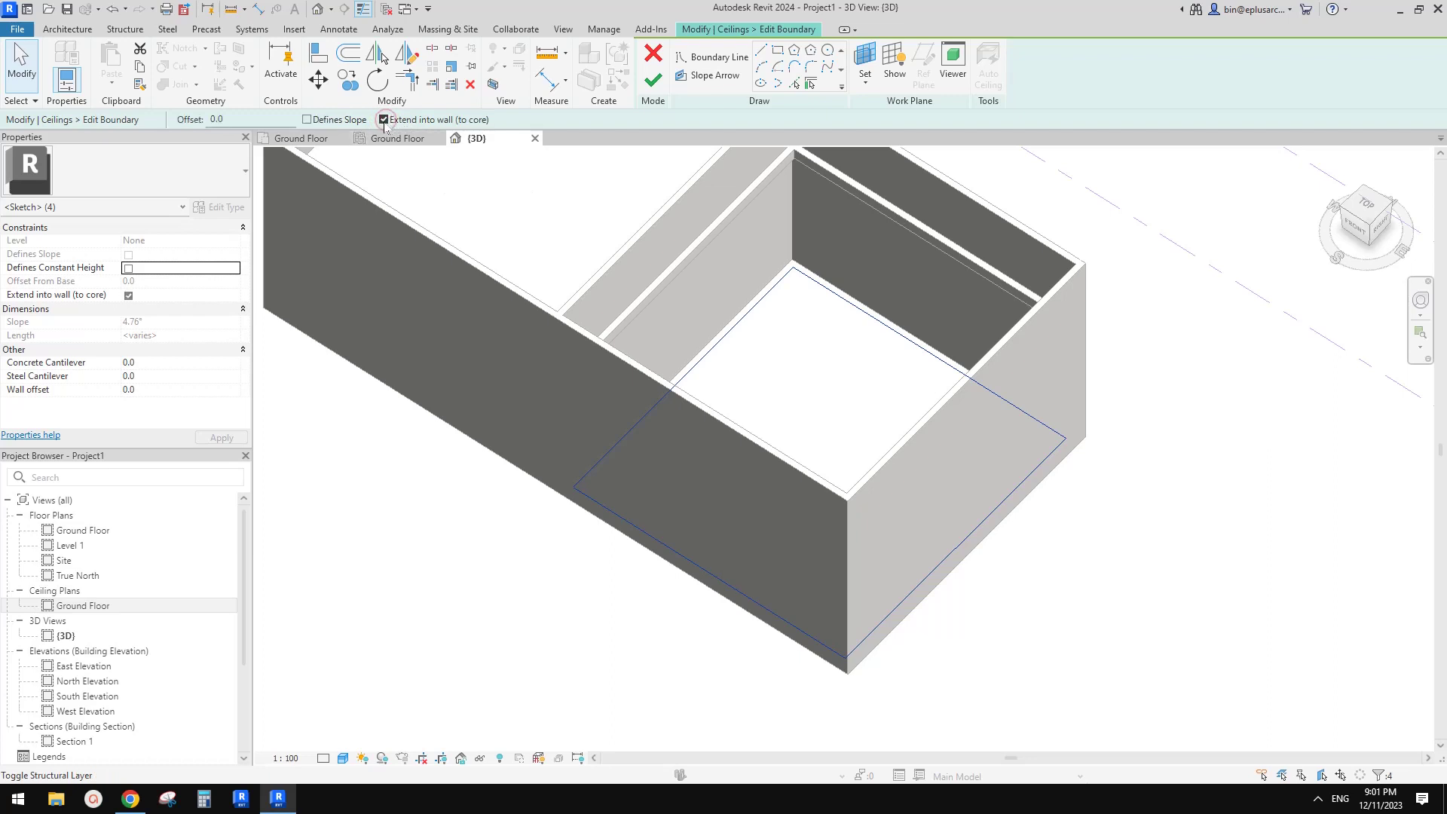
pyautogui.moveTo(580, 198); pyautogui.dragTo(582, 221, button='middle')
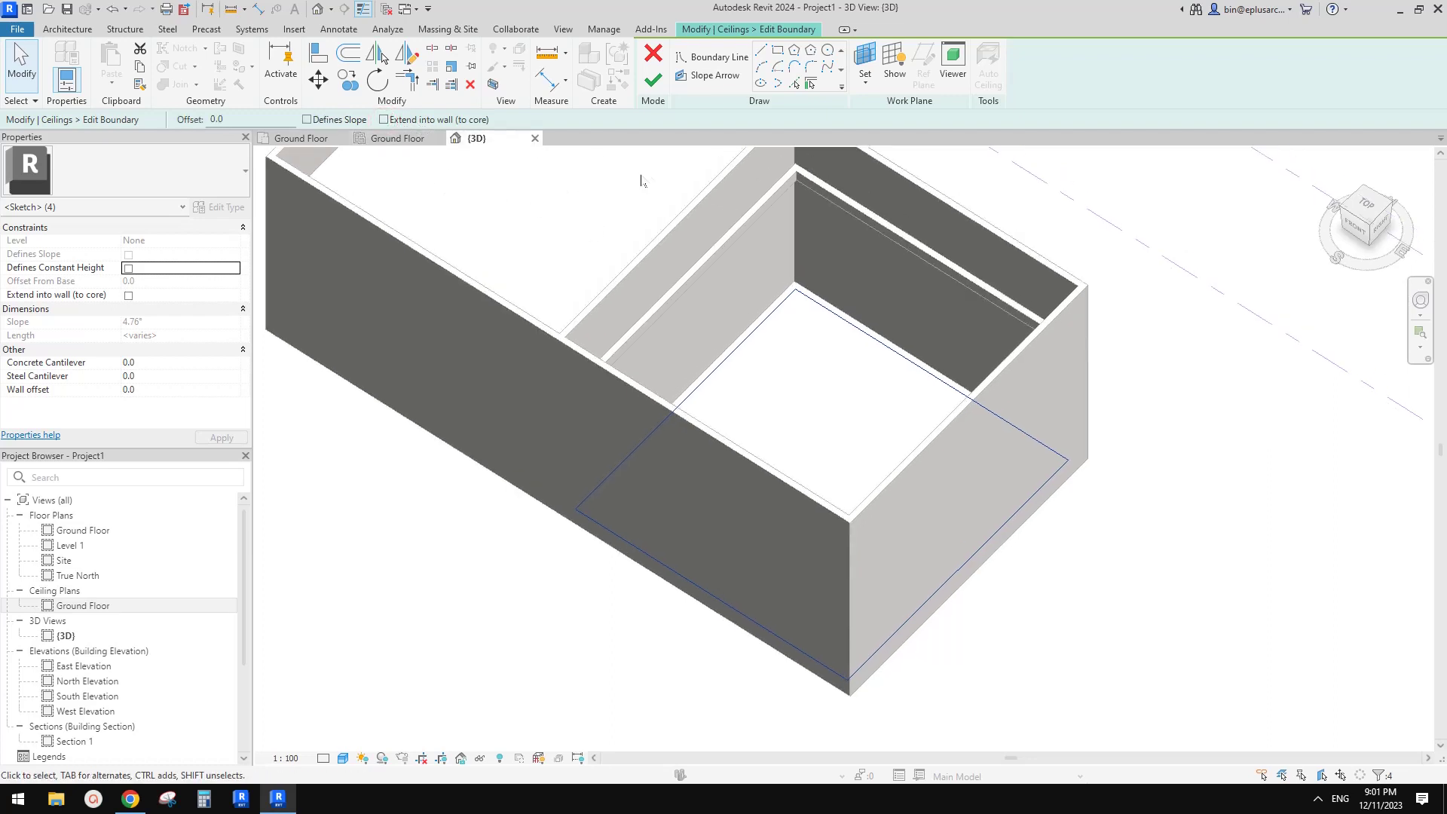
# Finish the ceiling boundary edit and deselect the ceiling.
pyautogui.scroll(2, 692, 201)
pyautogui.click(653, 80)
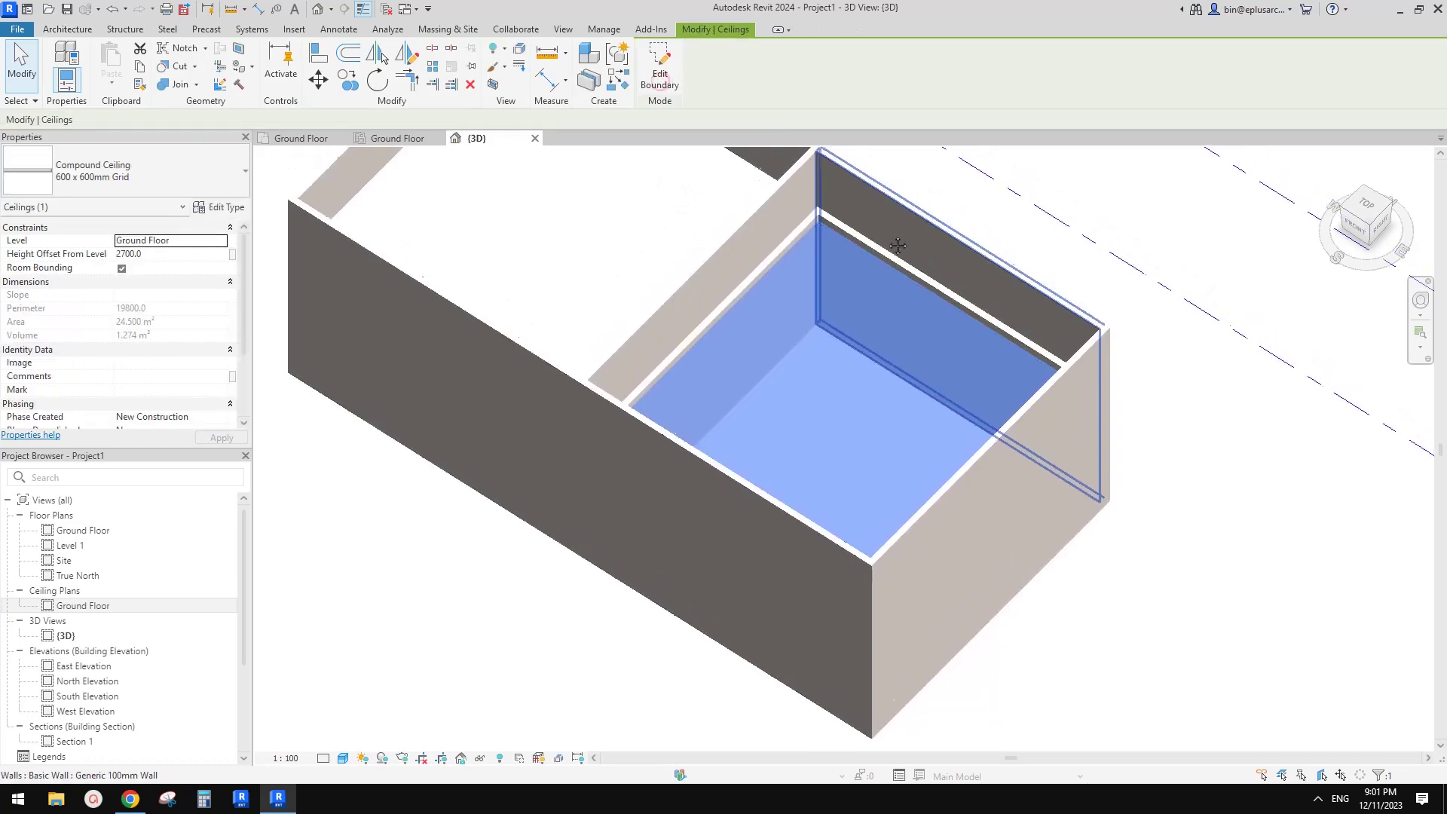
pyautogui.press('Escape')
# Select the whole chain of connected walls and change their type to Stud timber - 90.
pyautogui.scroll(1, 905, 269)
pyautogui.click(897, 265)
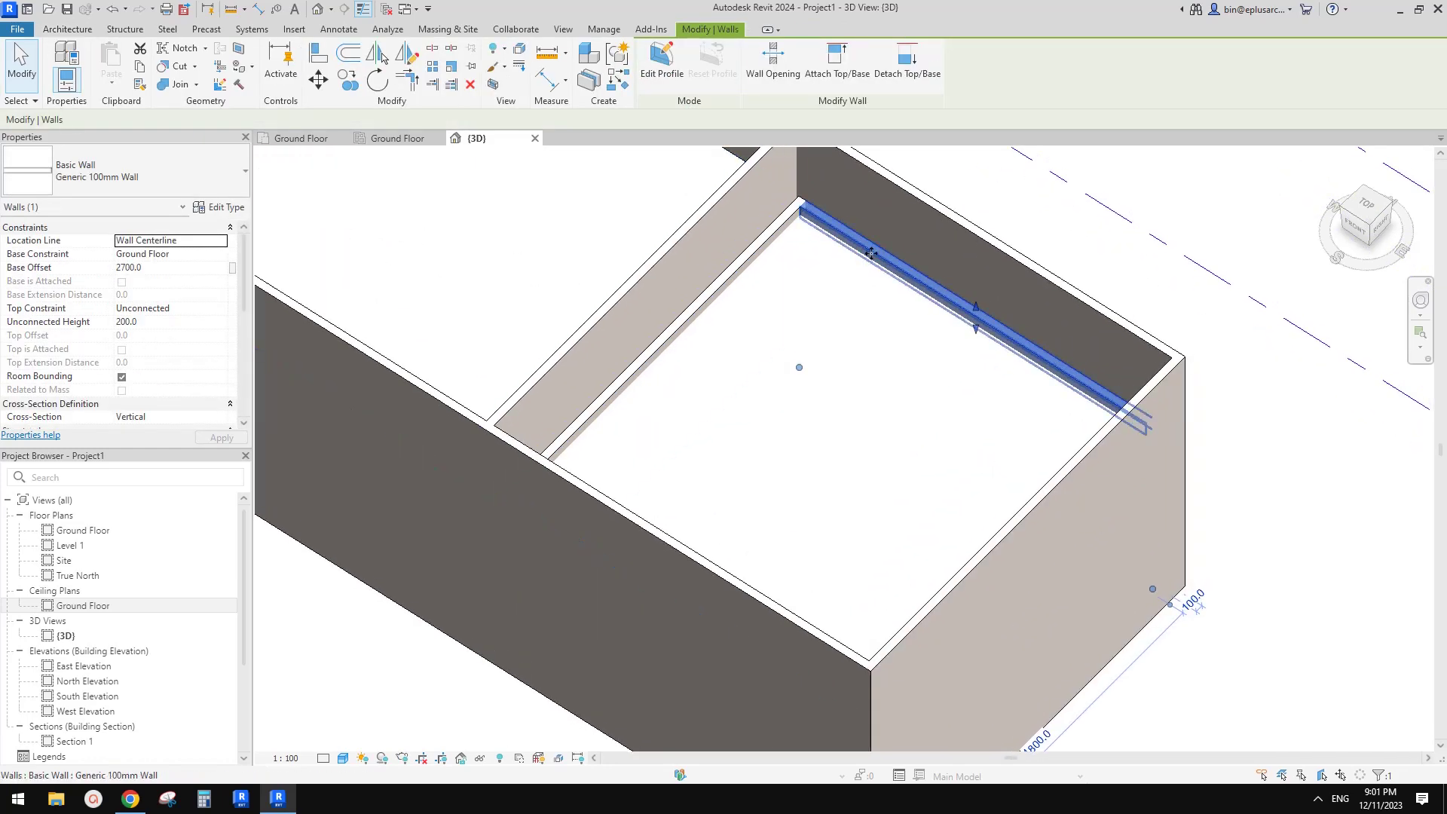
pyautogui.press('Tab')
pyautogui.click(895, 265)
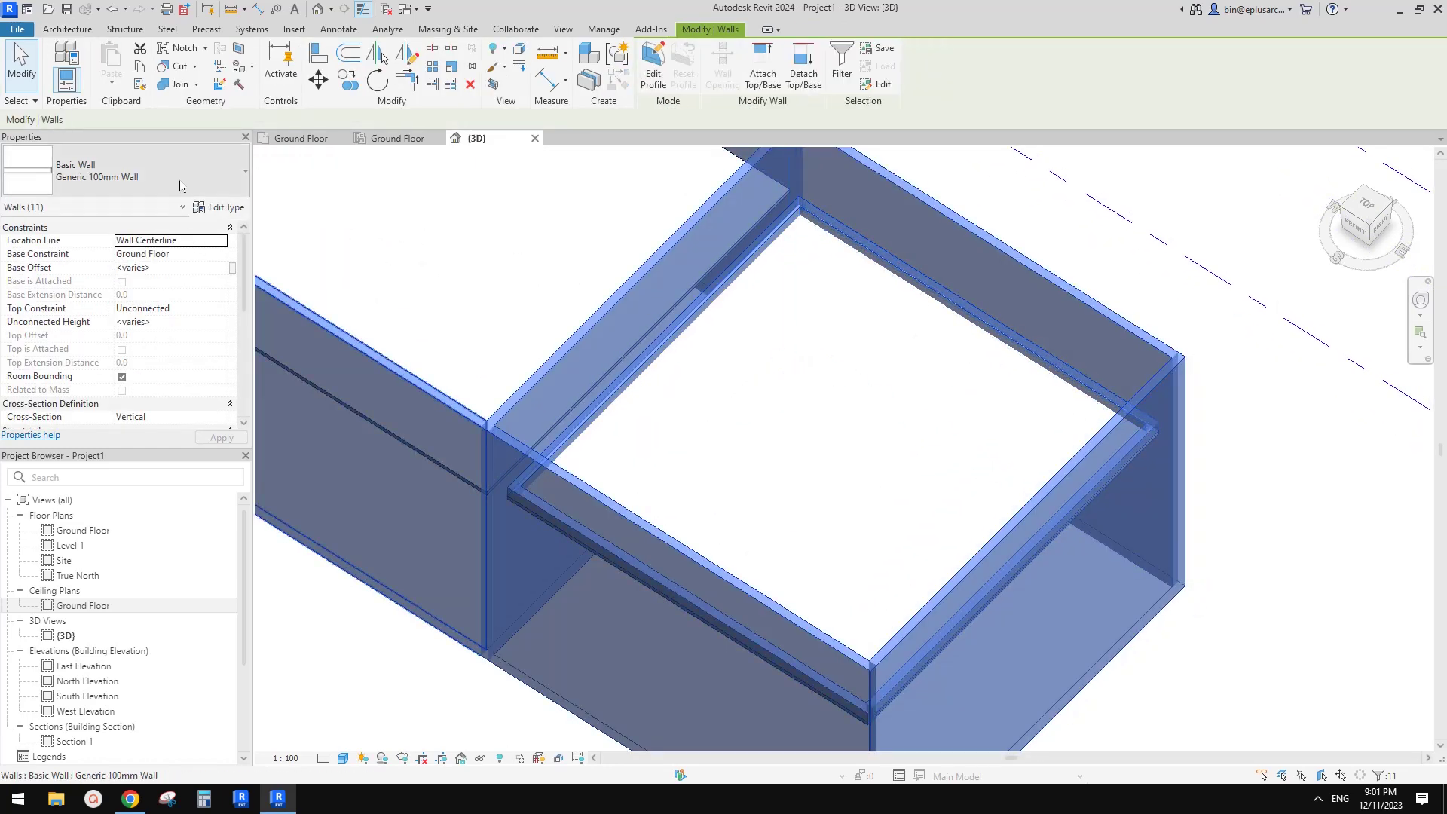
pyautogui.click(174, 183)
pyautogui.moveTo(241, 387)
pyautogui.mouseDown()
pyautogui.moveTo(257, 251)
pyautogui.moveTo(248, 383)
pyautogui.mouseUp()
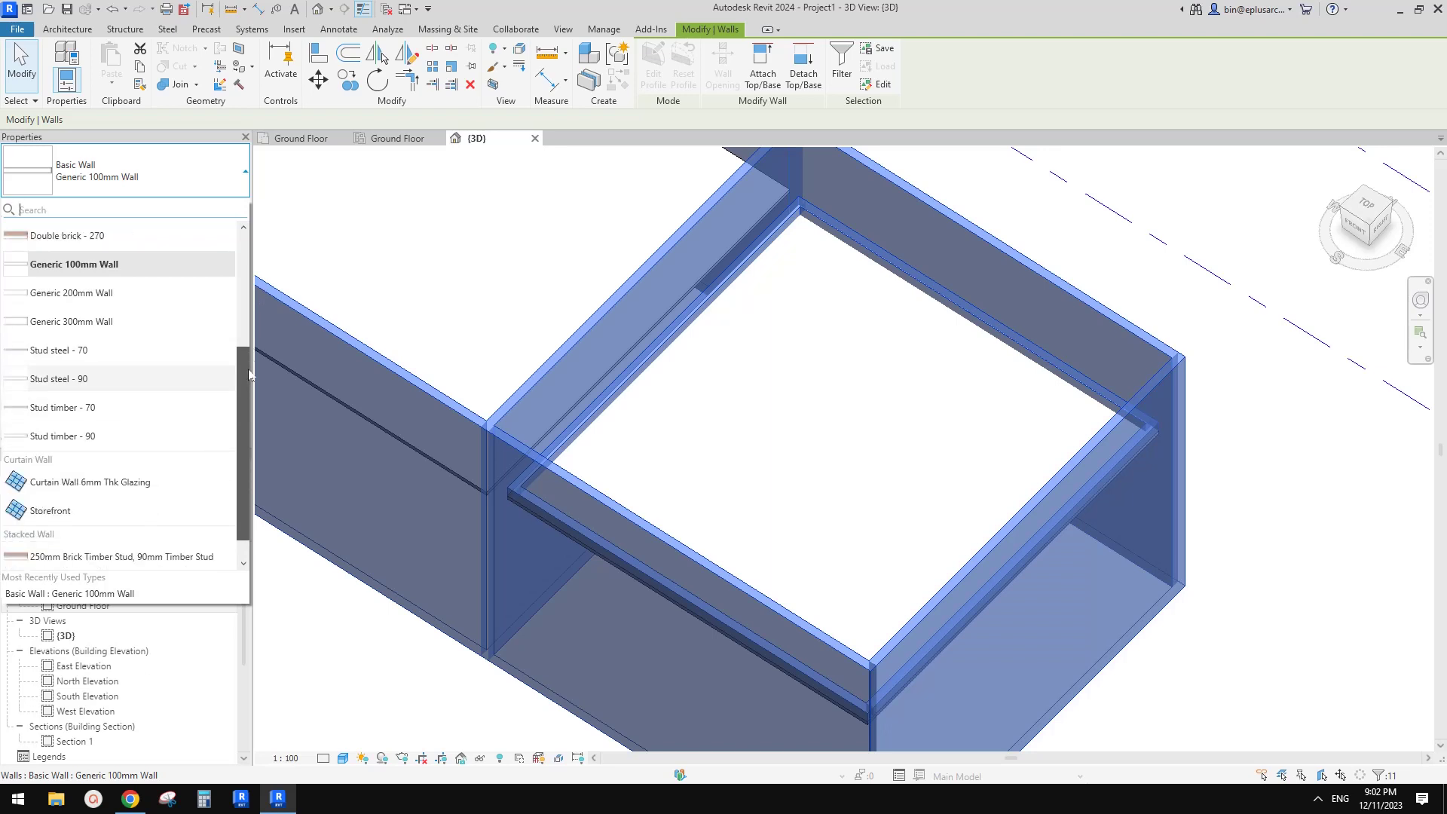
pyautogui.click(80, 379)
pyautogui.click(171, 162)
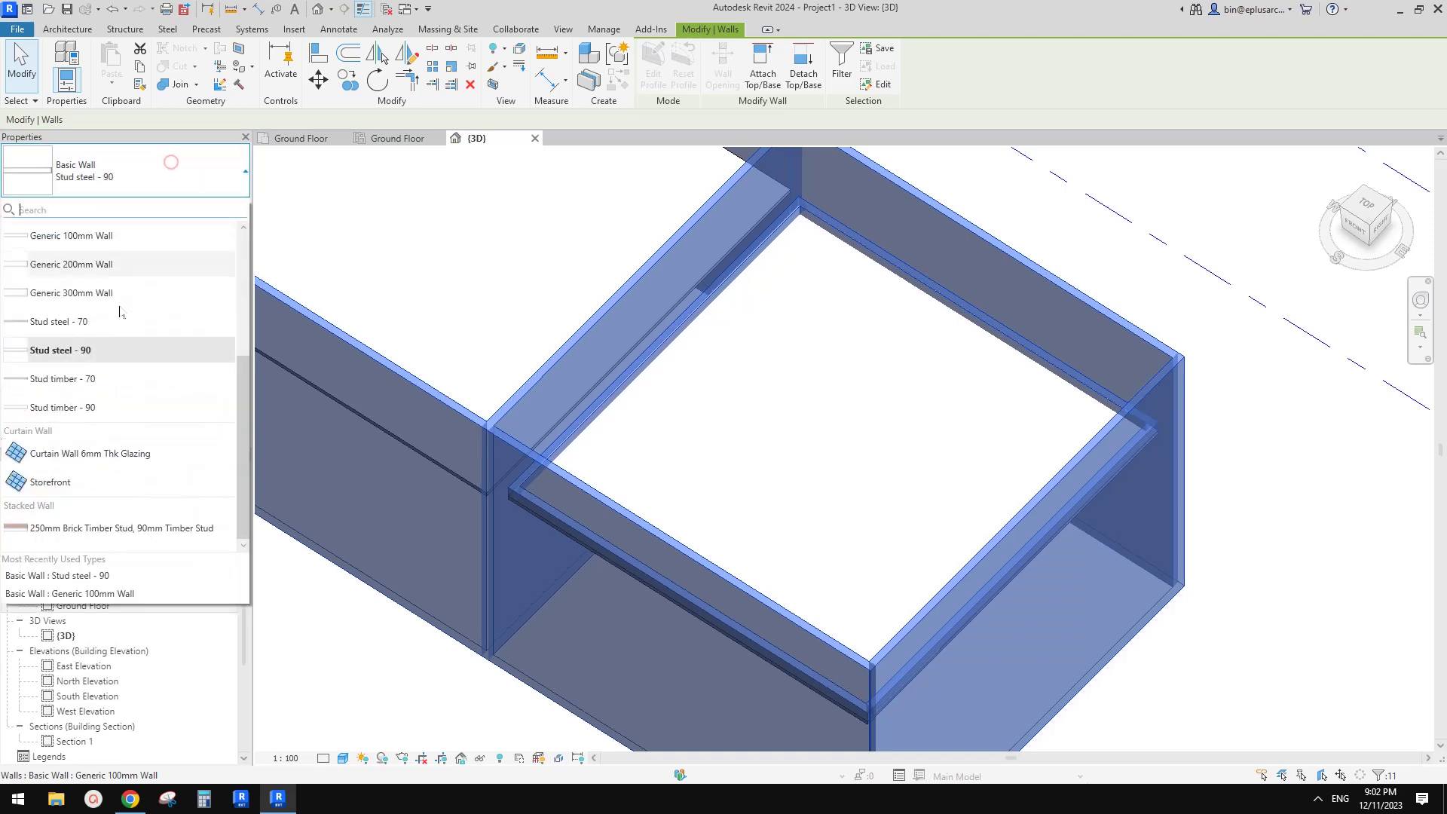
pyautogui.click(80, 407)
# In the wall type's structure, insert a layer outside the exterior core boundary with the function Finish 1 [4].
pyautogui.click(201, 206)
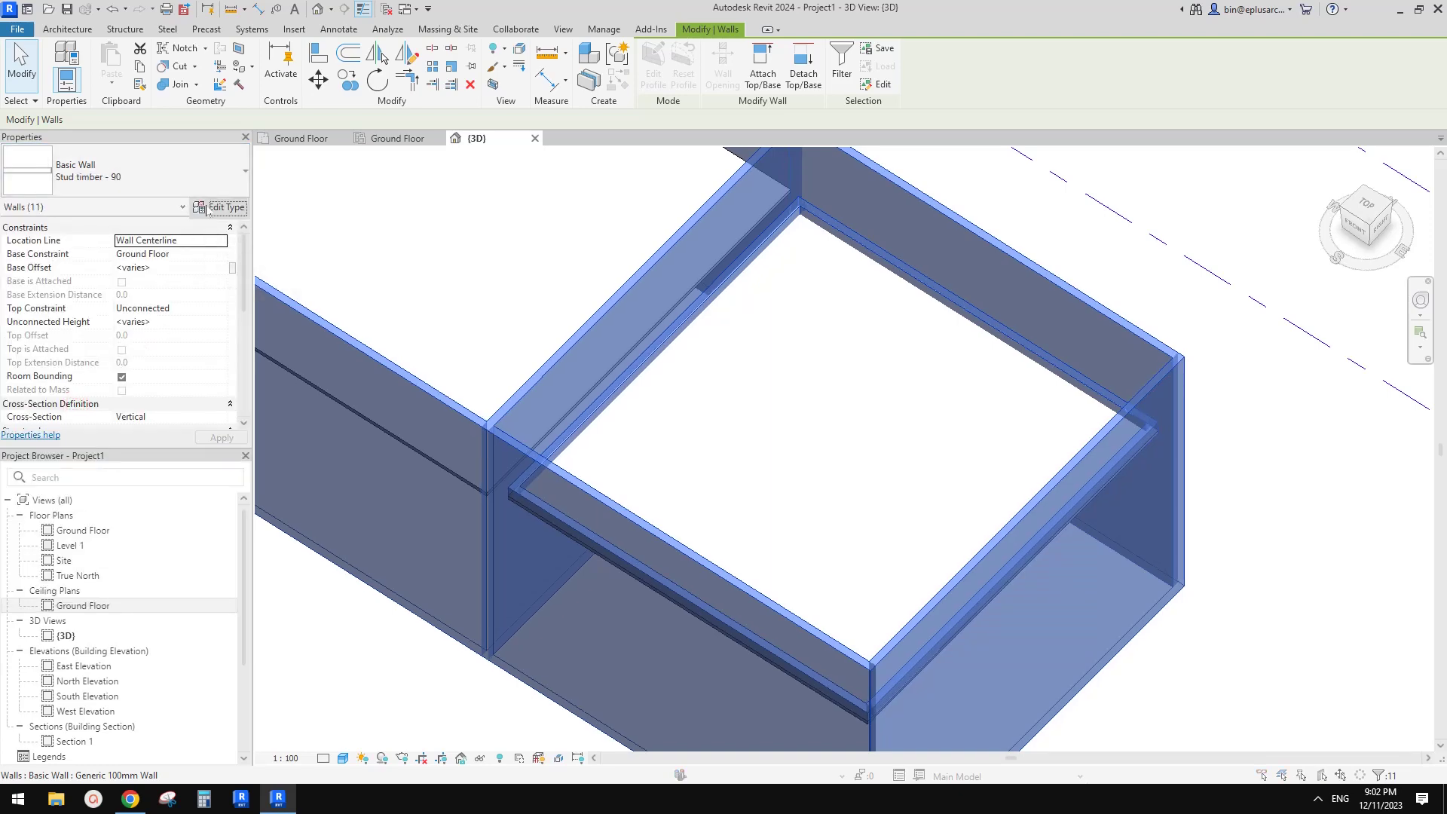
pyautogui.click(980, 328)
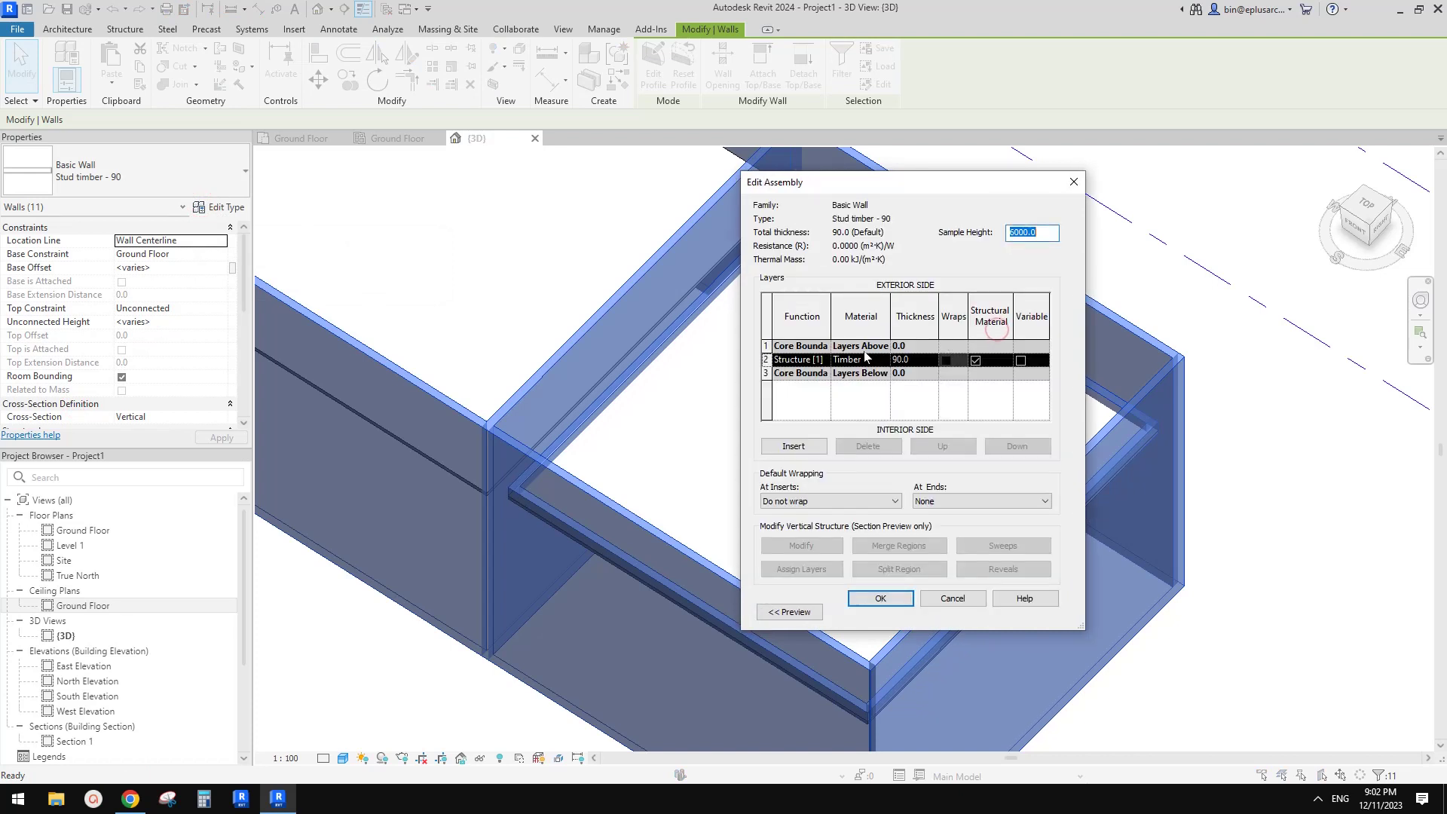
pyautogui.click(796, 448)
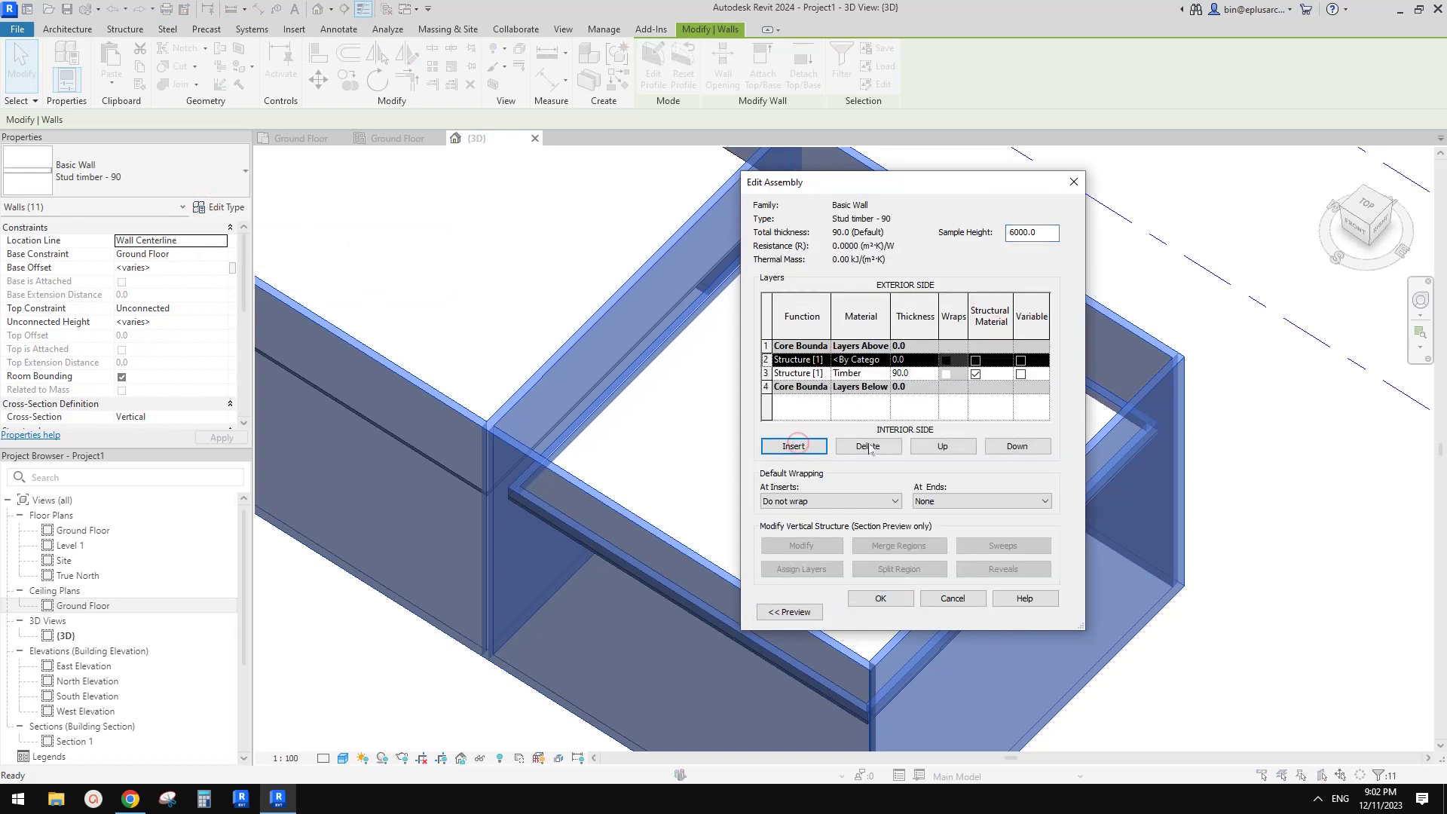
pyautogui.click(942, 446)
pyautogui.click(825, 346)
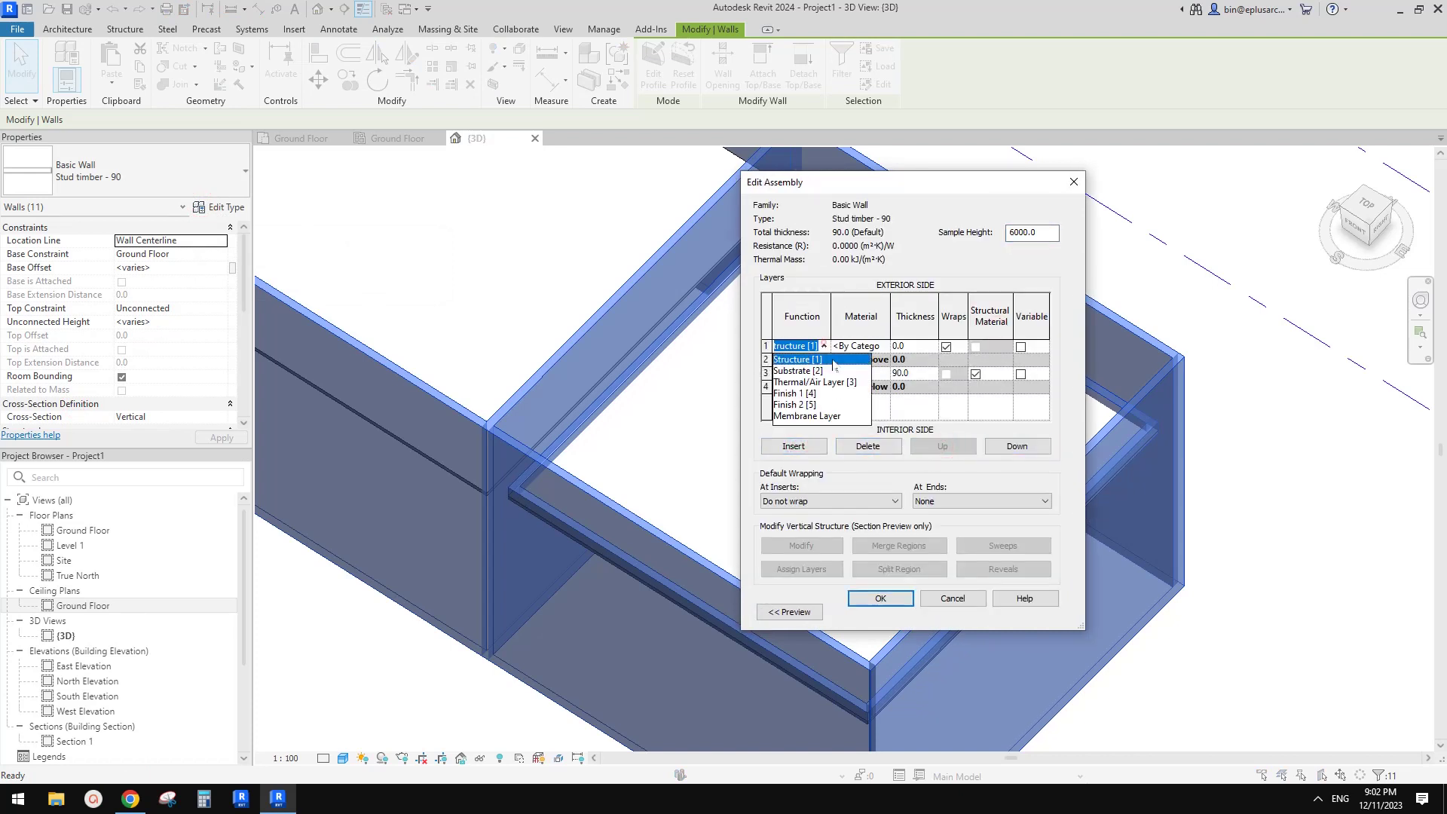
pyautogui.click(809, 393)
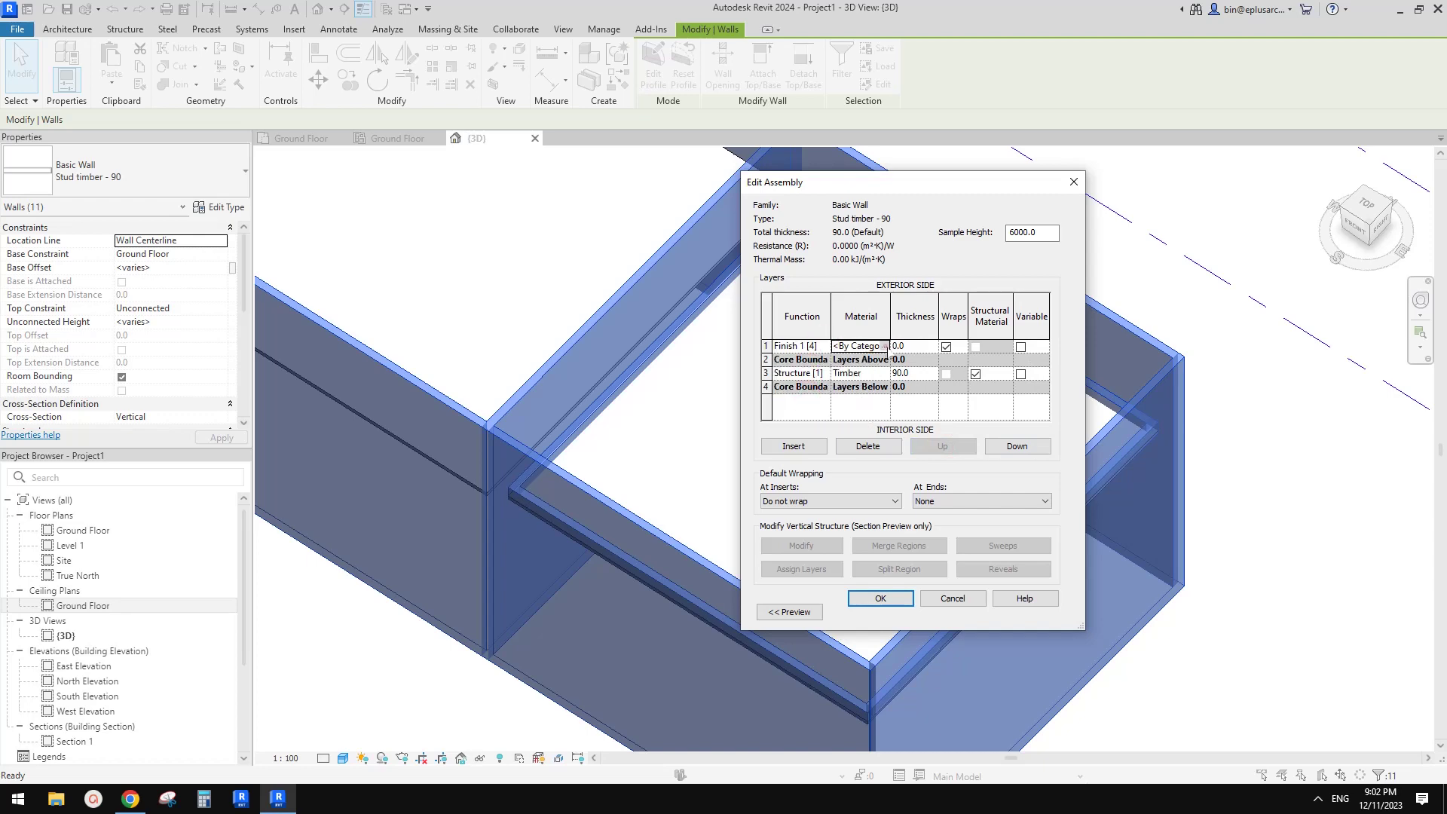
# Assign the Gypsum Wall Board material to the exterior finish layer and widen the layer table.
pyautogui.click(884, 346)
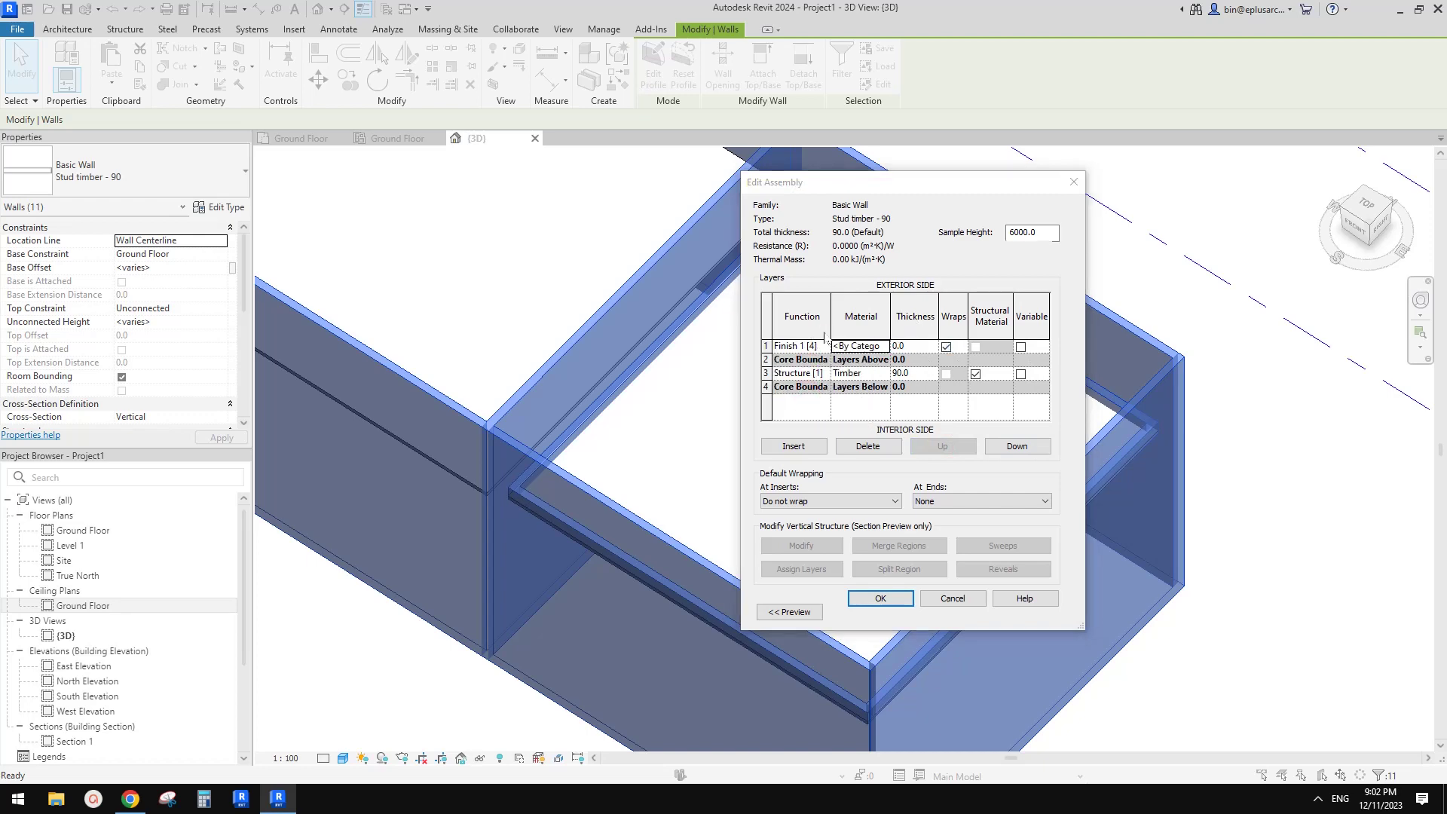
pyautogui.click(683, 244)
pyautogui.write('g')
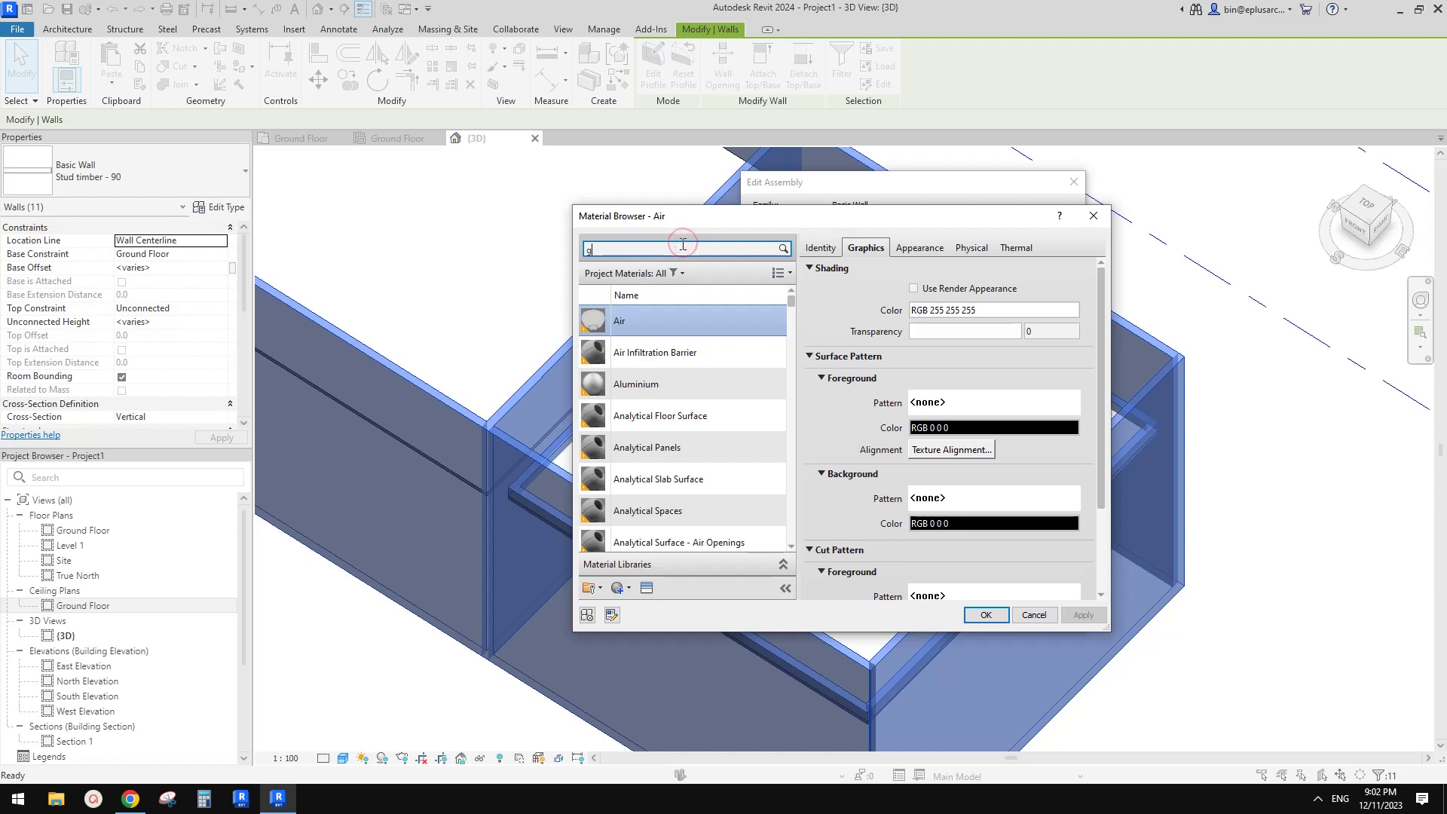
pyautogui.write('y')
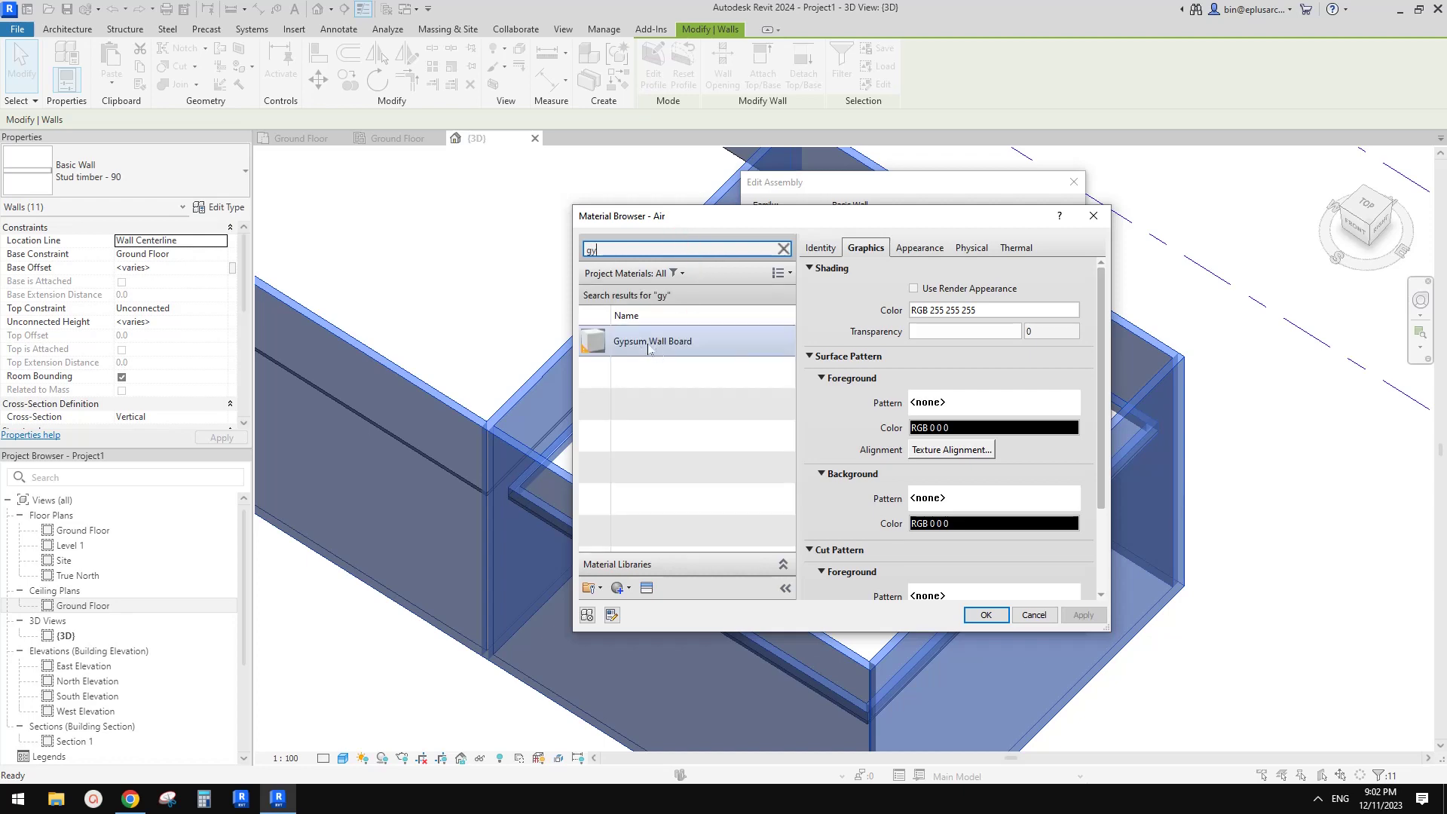
pyautogui.doubleClick(654, 343)
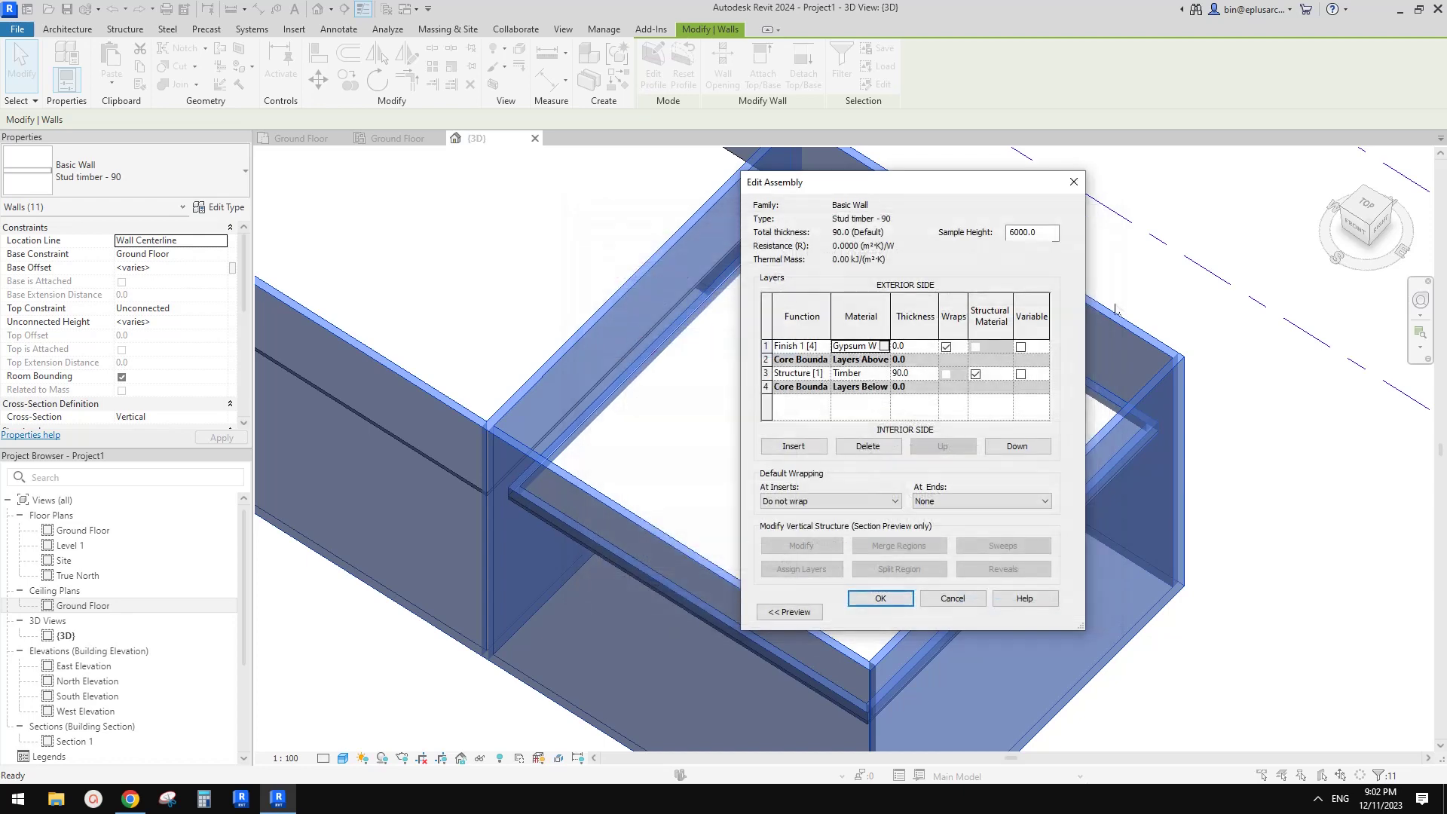
pyautogui.moveTo(1086, 291); pyautogui.dragTo(1254, 291)
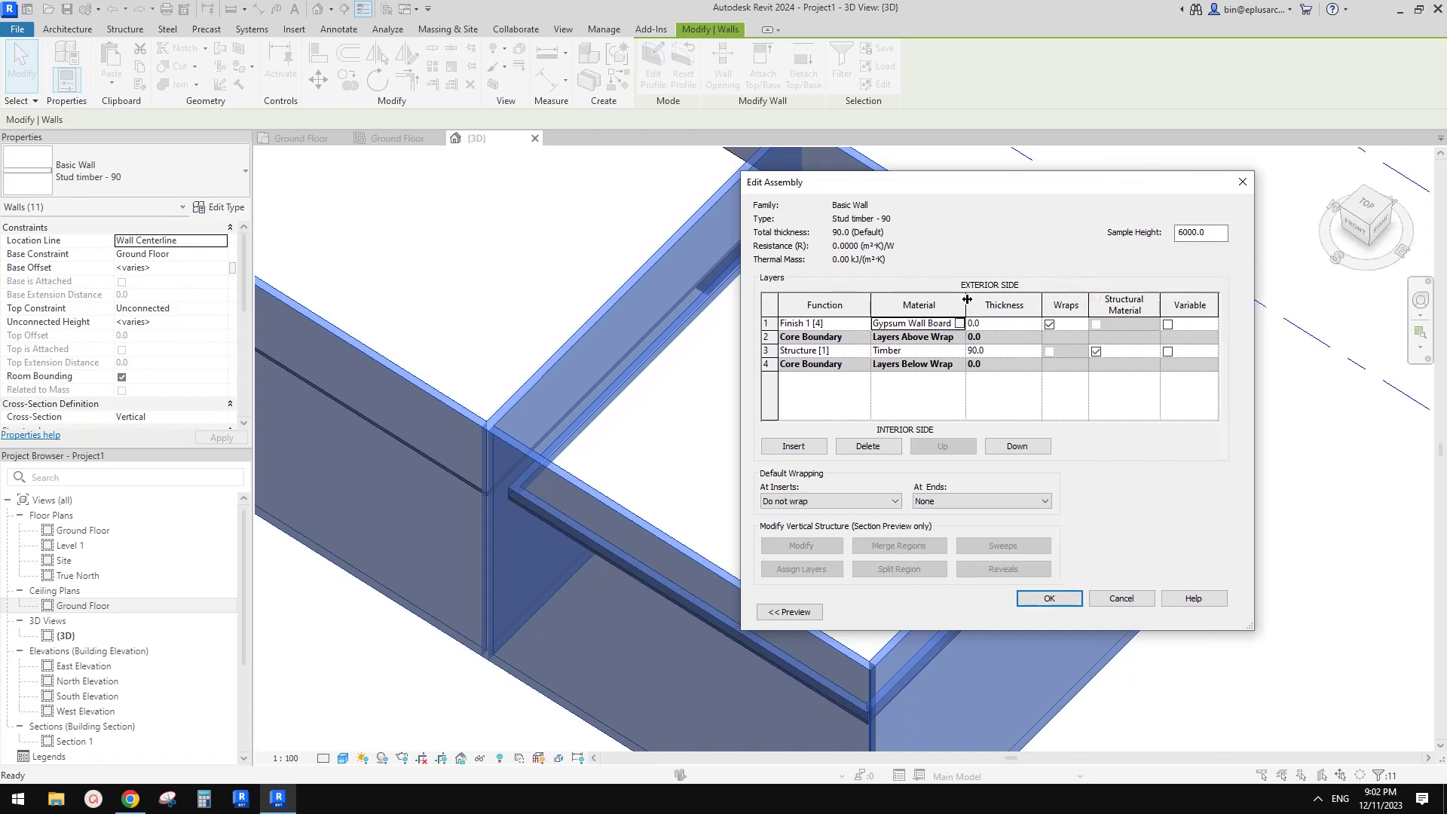
pyautogui.doubleClick(967, 299)
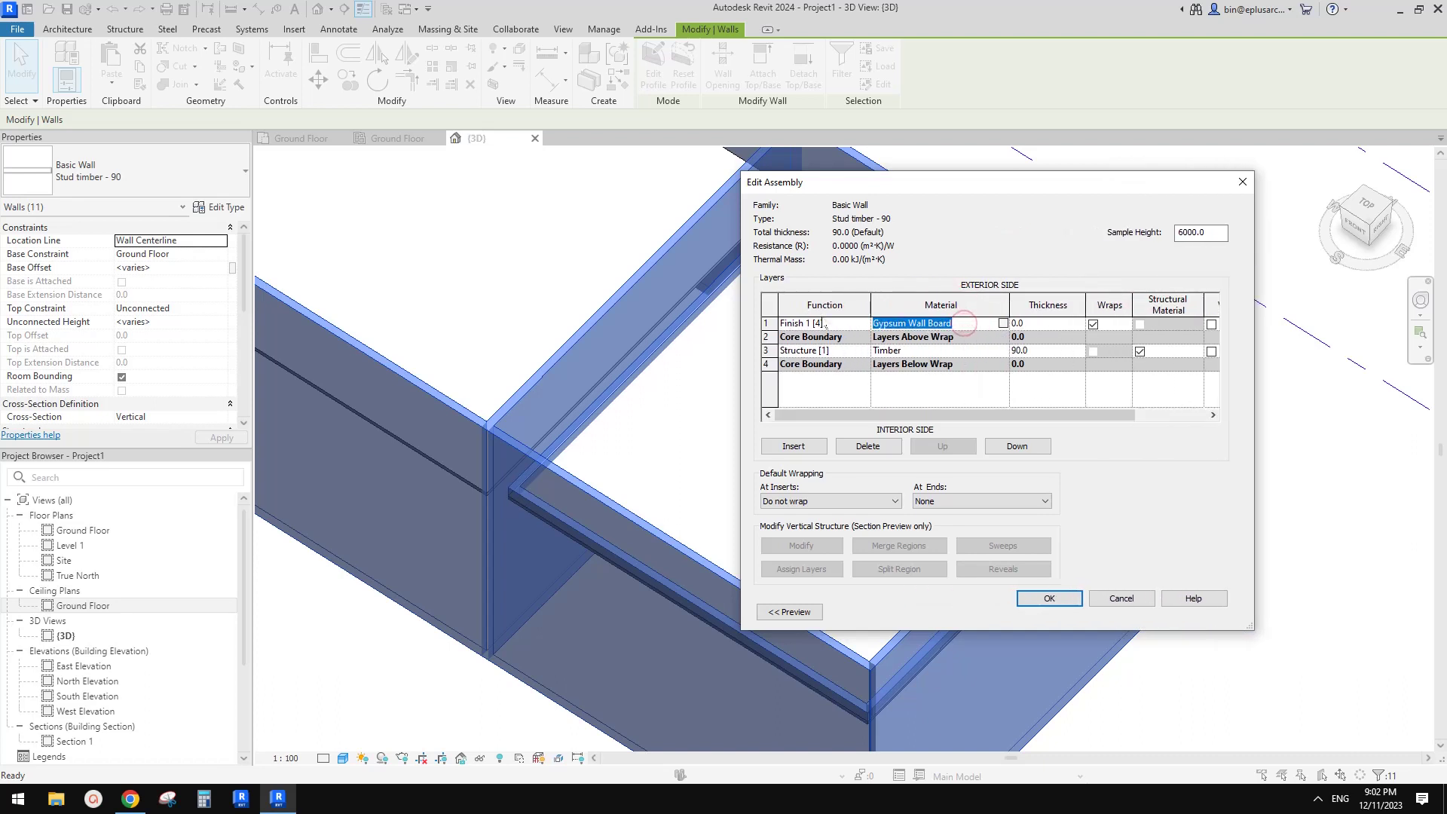
# Insert a second Finish 1 [4] layer and move it below the interior core boundary.
pyautogui.click(794, 447)
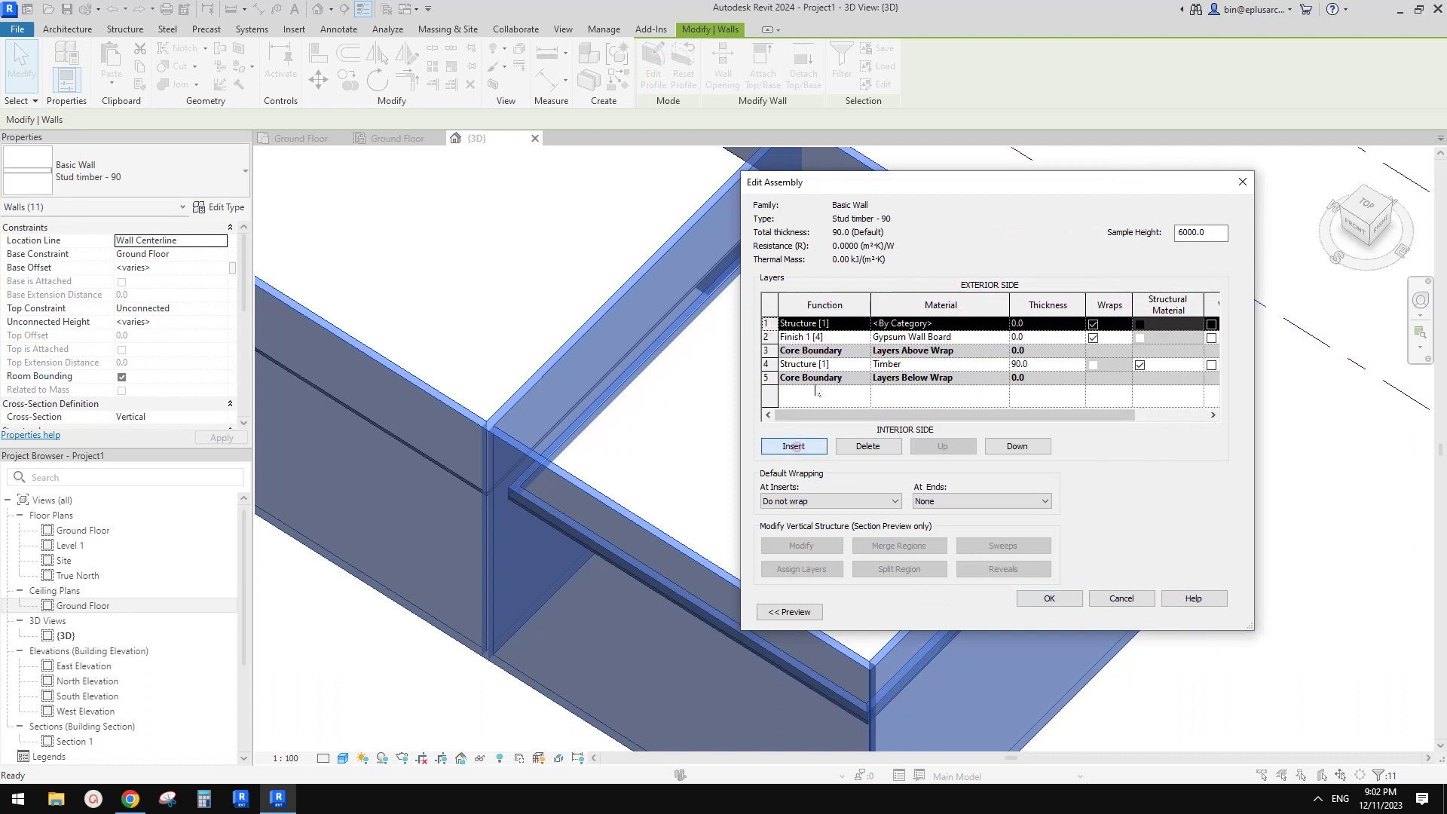
pyautogui.click(863, 324)
pyautogui.click(834, 379)
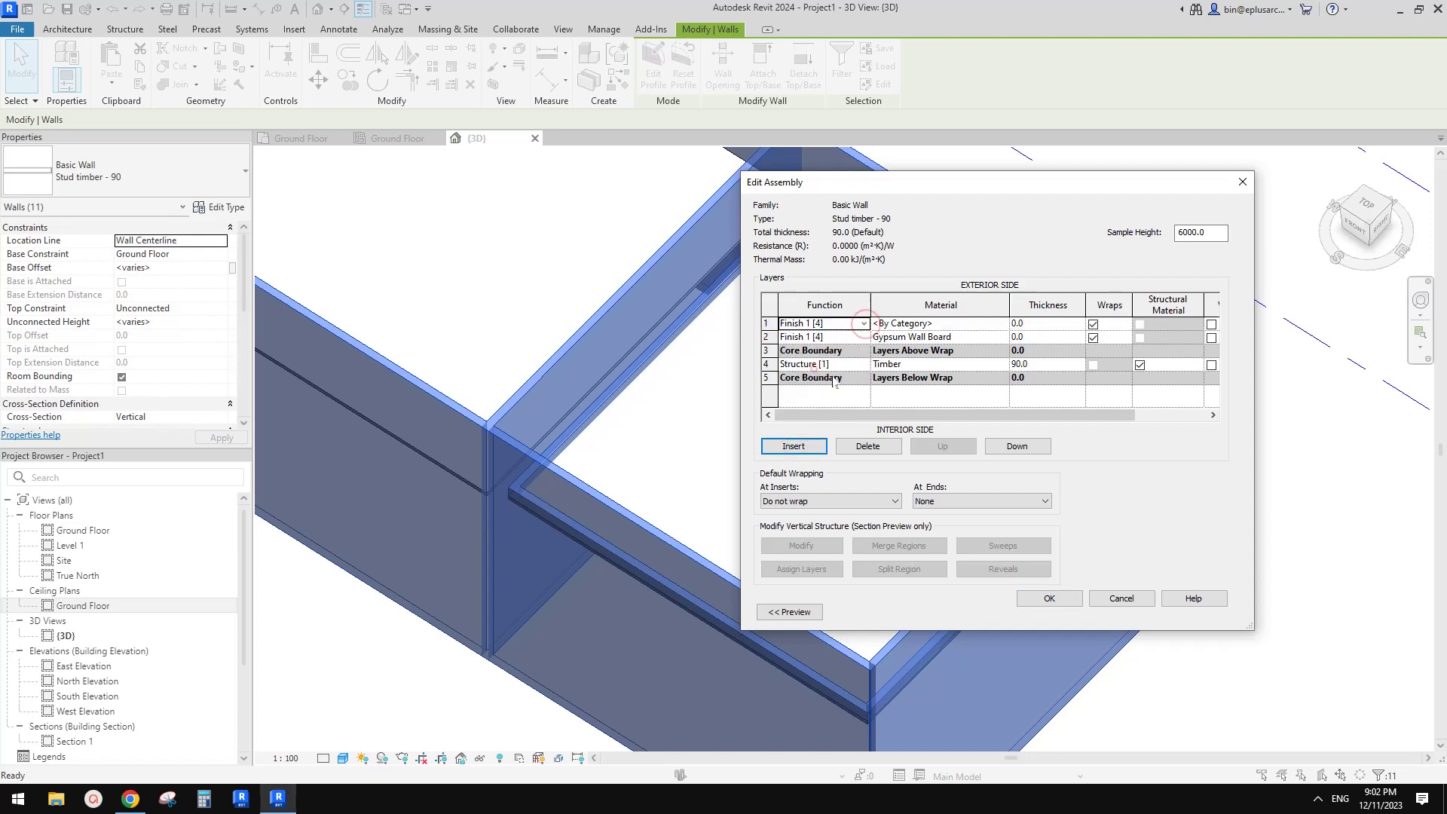
pyautogui.click(1018, 447)
pyautogui.click(1017, 446)
pyautogui.click(1017, 446)
pyautogui.click(1018, 446)
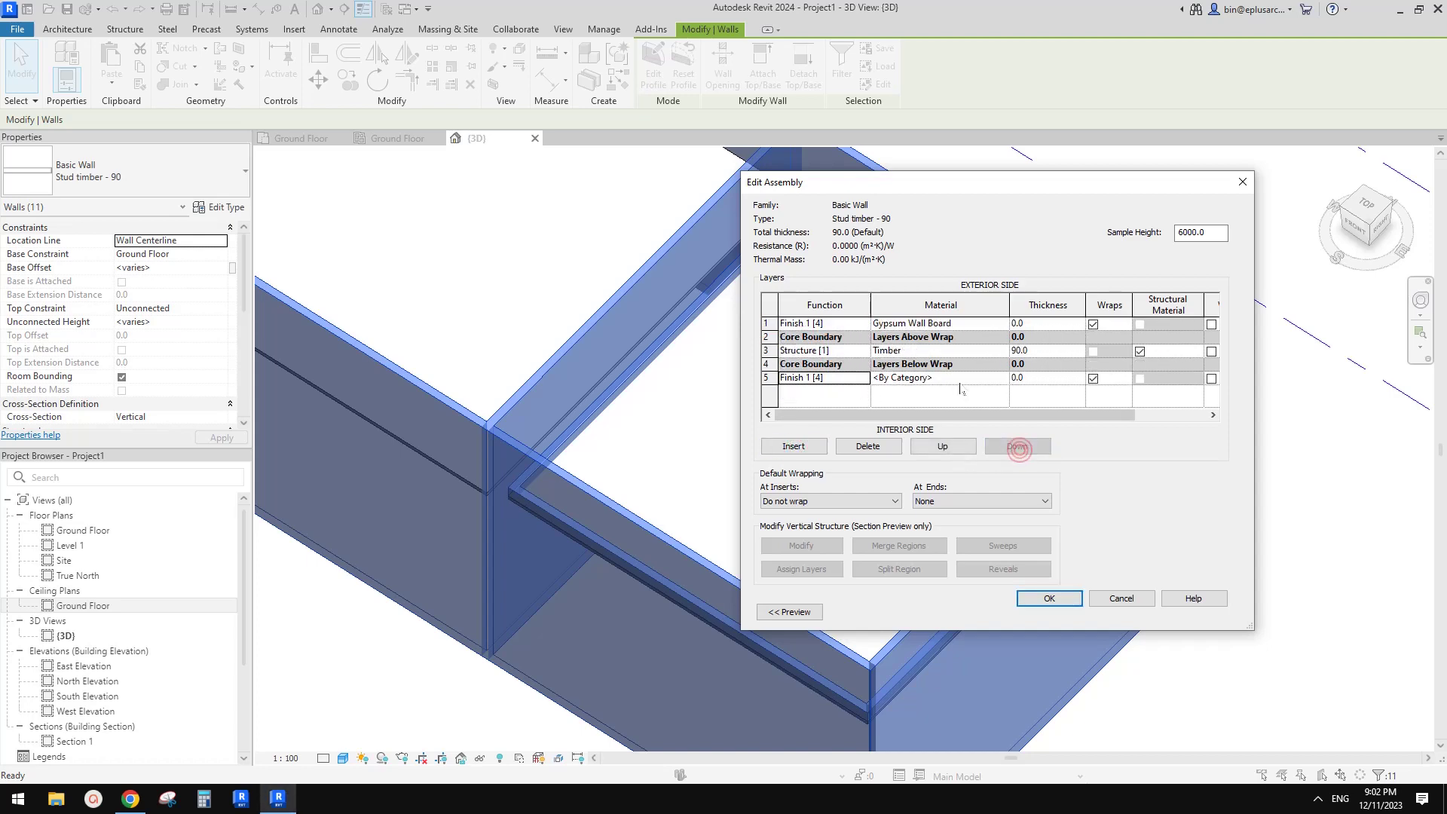
# Assign Gypsum Wall Board to the interior finish layer, set both finish thicknesses to 10 mm and accept the type changes.
pyautogui.click(978, 379)
pyautogui.click(1004, 380)
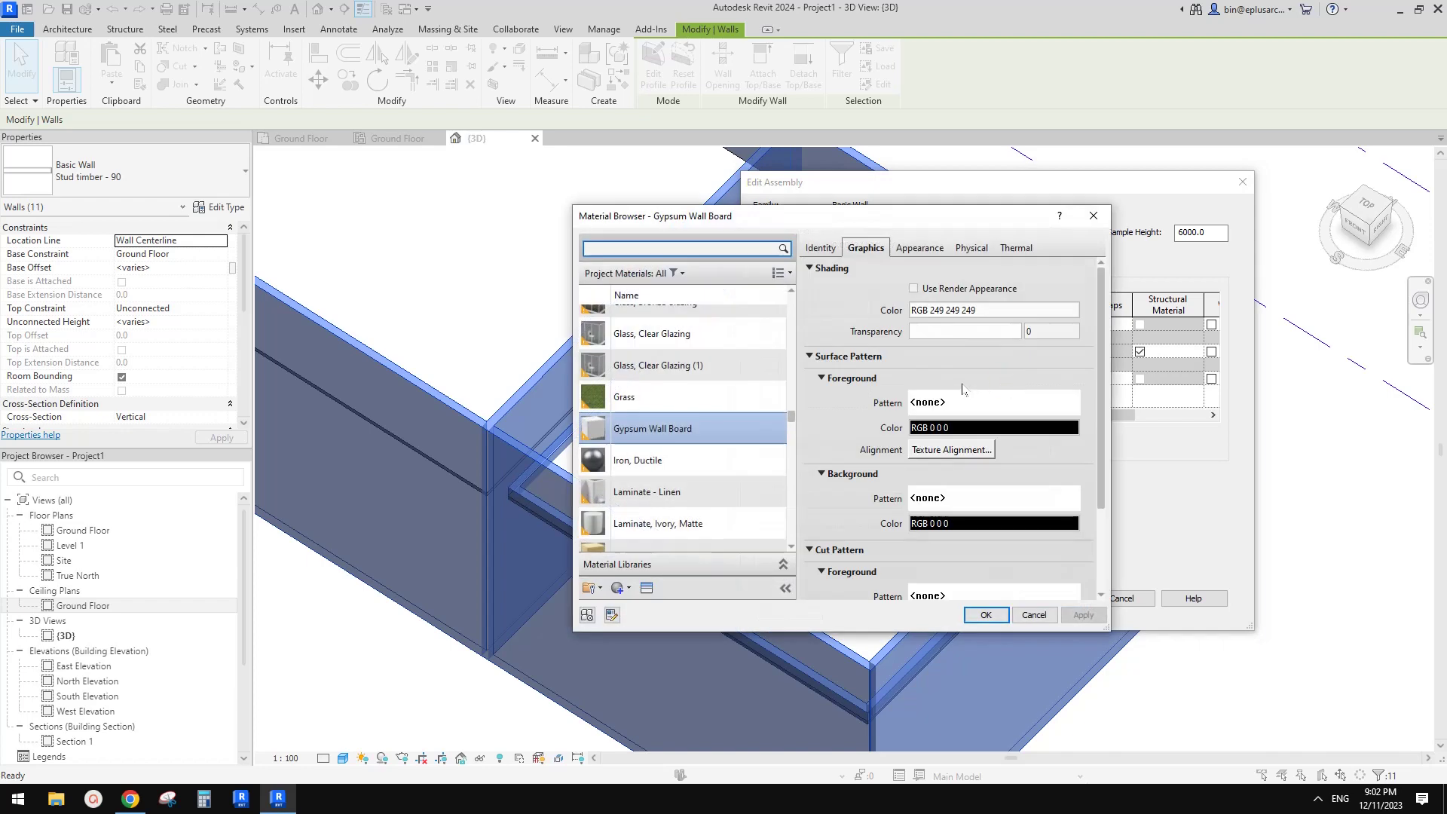
pyautogui.click(986, 614)
pyautogui.click(1046, 379)
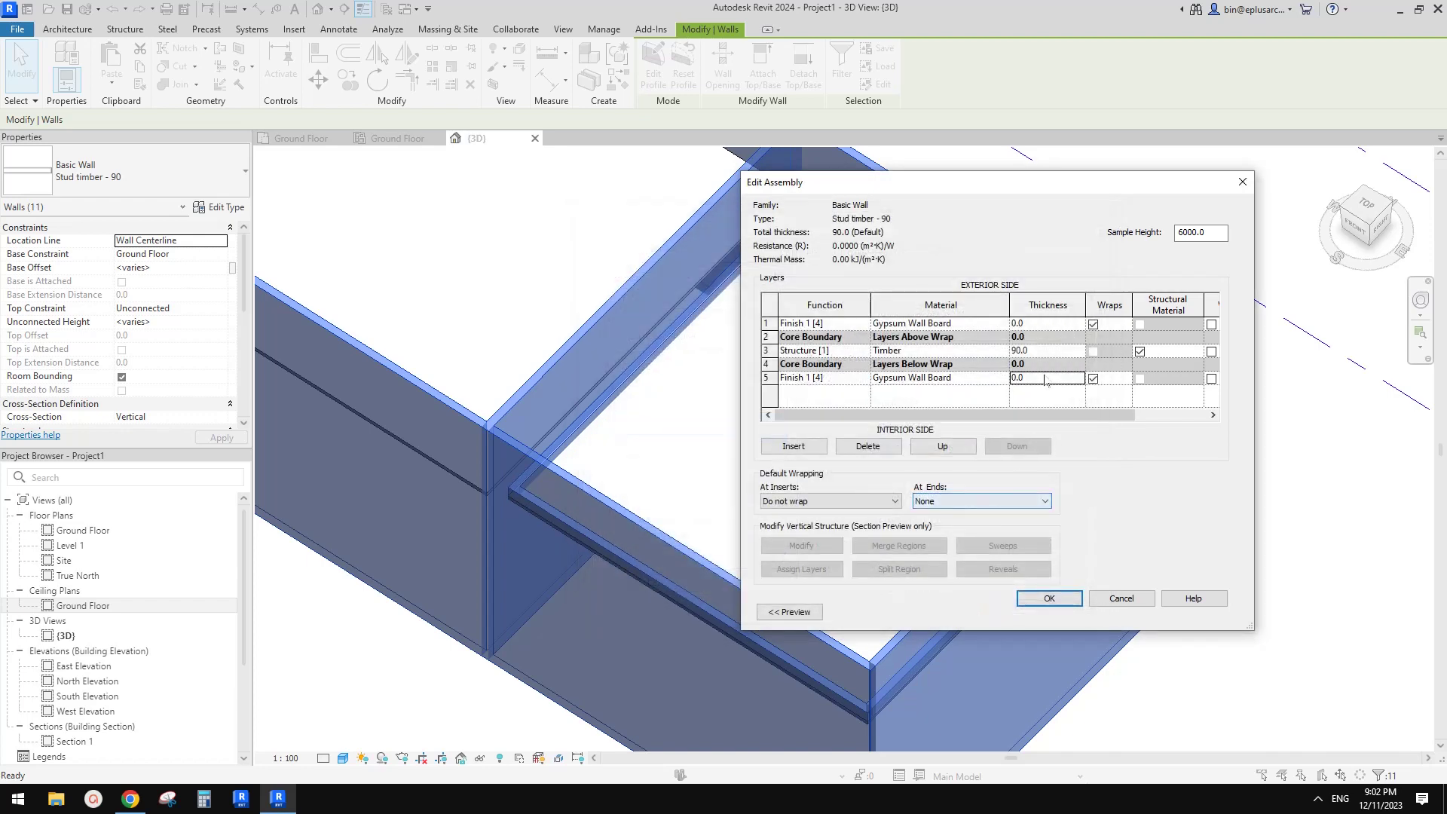
pyautogui.click(1040, 324)
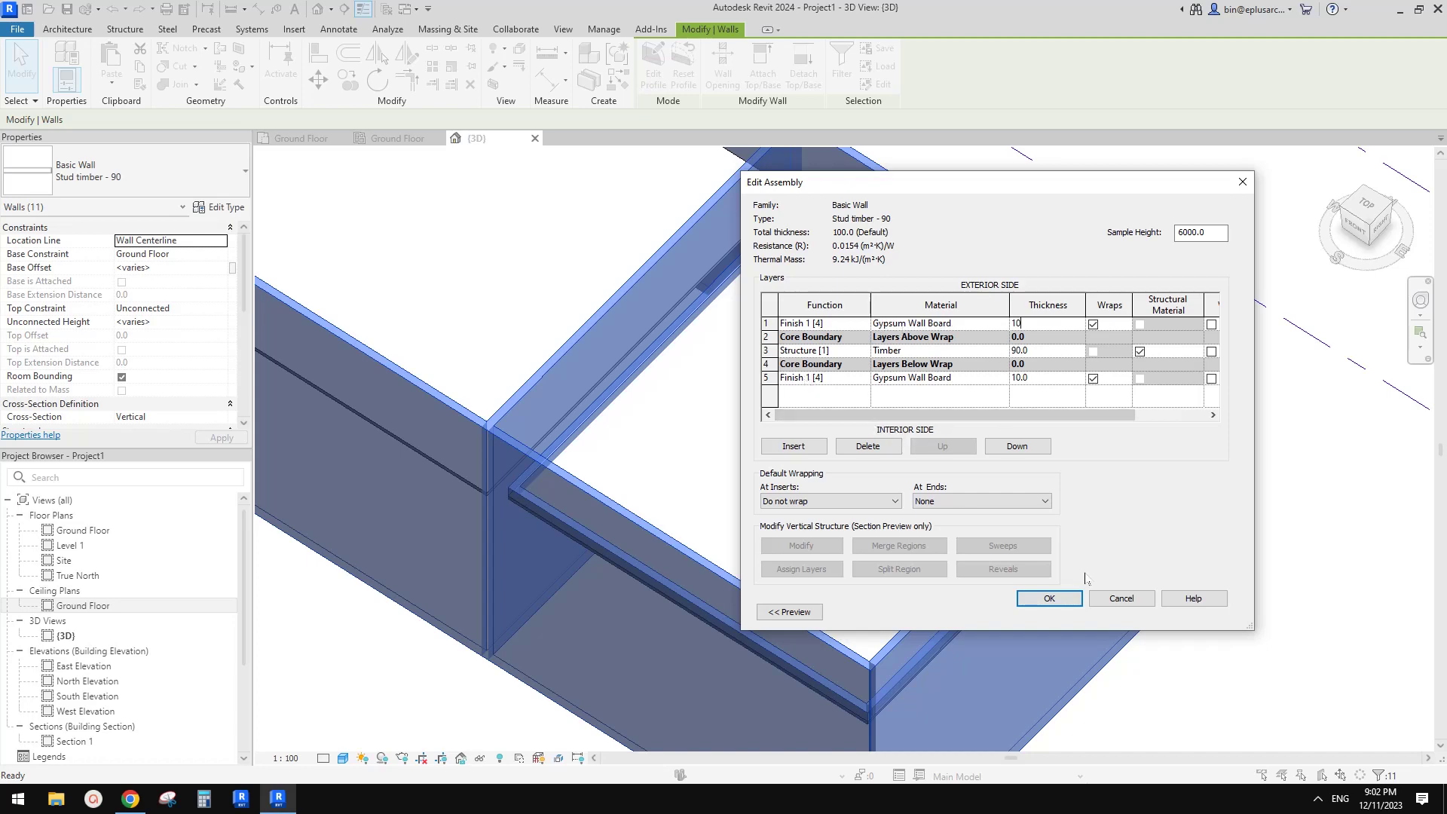
pyautogui.click(1056, 599)
pyautogui.click(962, 604)
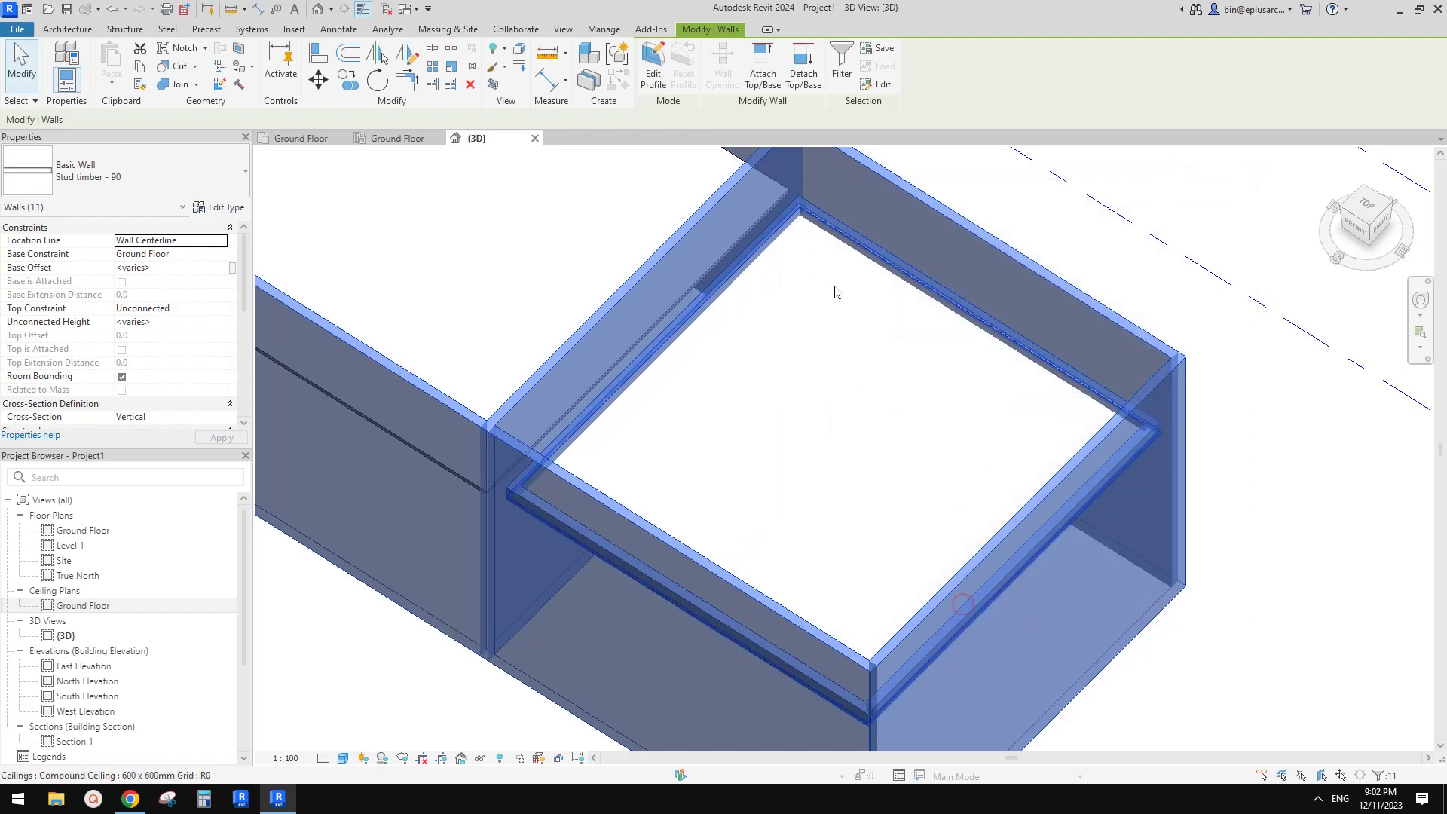
# Isolate the right-hand room's ceiling in the 3D view with a section box.
pyautogui.press('Escape')
pyautogui.scroll(-2, 826, 315)
pyautogui.keyDown('shift'); pyautogui.moveTo(822, 328); pyautogui.dragTo(940, 235, button='middle'); pyautogui.keyUp('shift')
pyautogui.scroll(2, 943, 315)
pyautogui.scroll(-3, 939, 240)
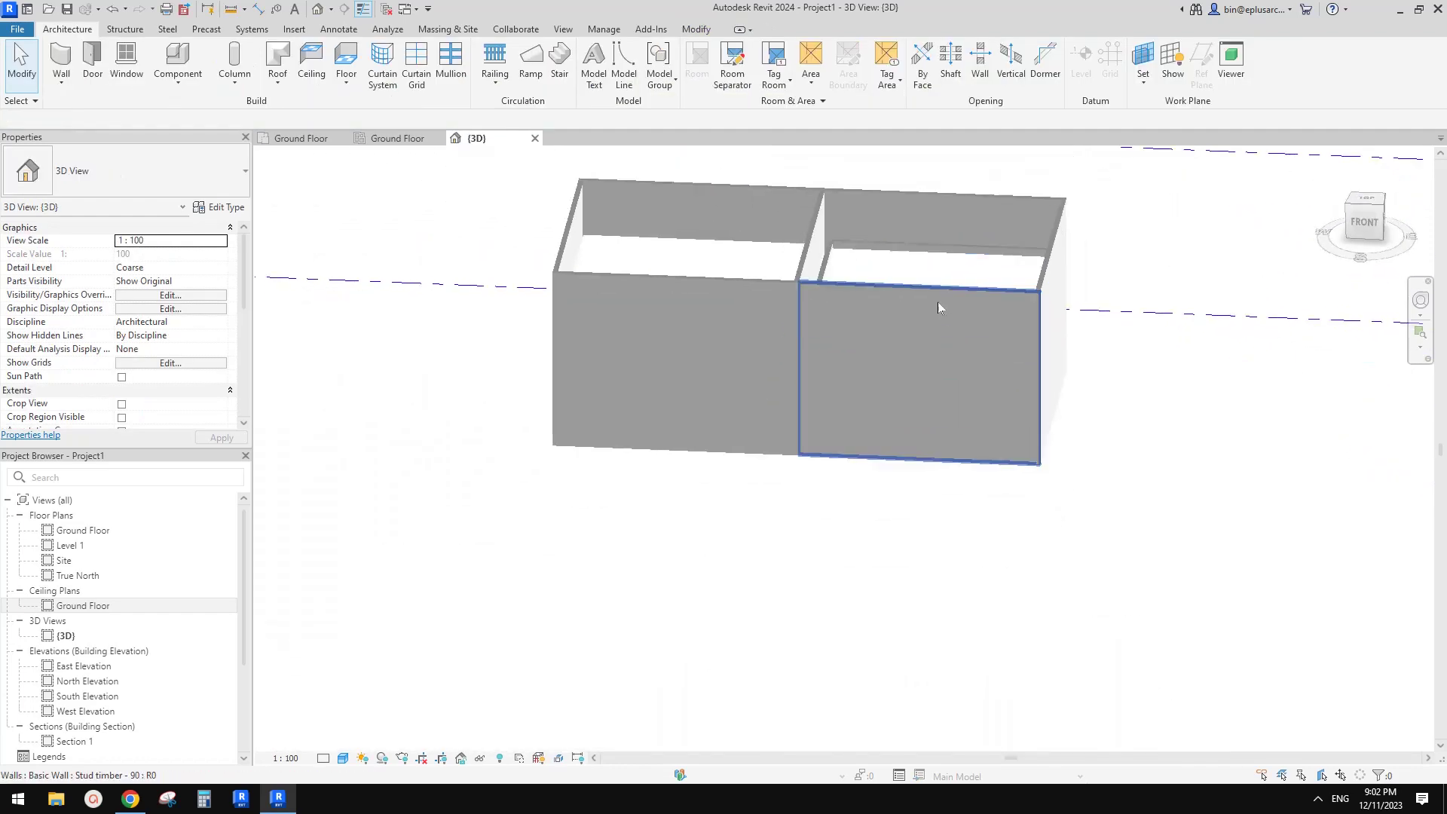
pyautogui.keyDown('shift'); pyautogui.moveTo(937, 301); pyautogui.dragTo(892, 345, button='middle'); pyautogui.keyUp('shift')
pyautogui.click(900, 290)
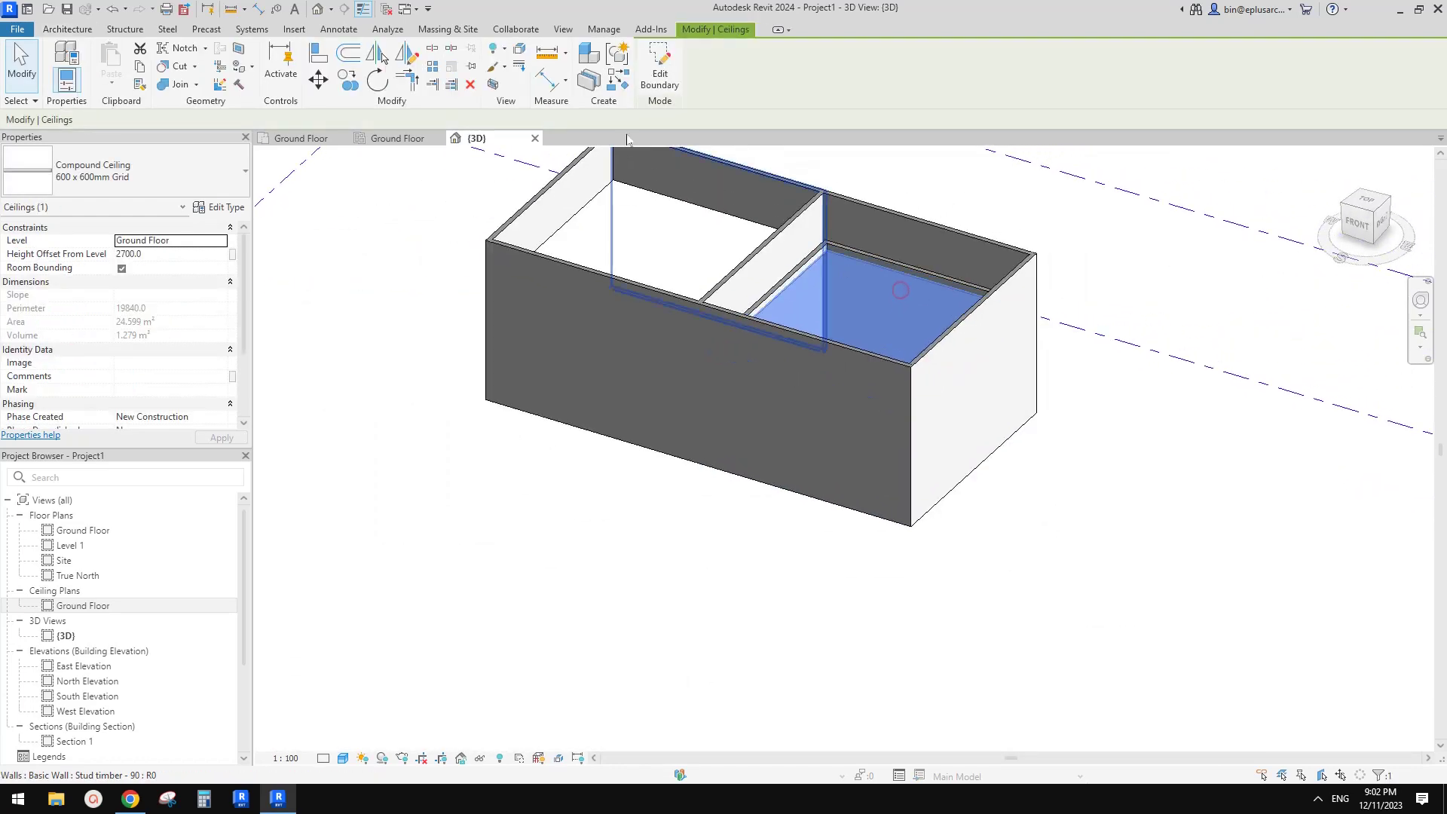
pyautogui.click(493, 83)
pyautogui.click(1134, 312)
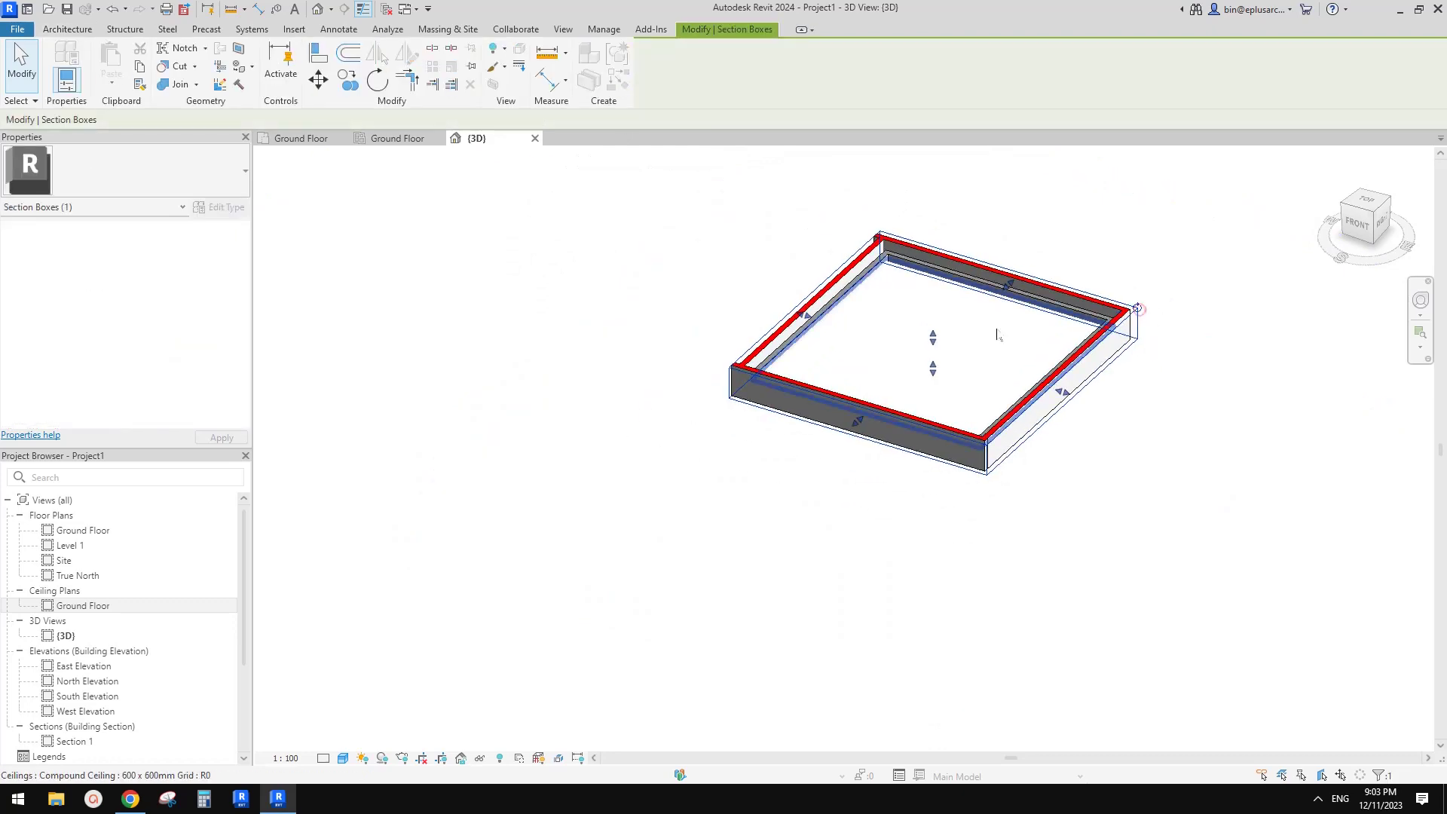
# Examine in the cut 3D view how the ceiling edge meets the low inner wall.
pyautogui.keyDown('shift'); pyautogui.moveTo(996, 334); pyautogui.dragTo(849, 287, button='middle'); pyautogui.keyUp('shift')
pyautogui.scroll(2, 961, 339)
pyautogui.scroll(4, 776, 313)
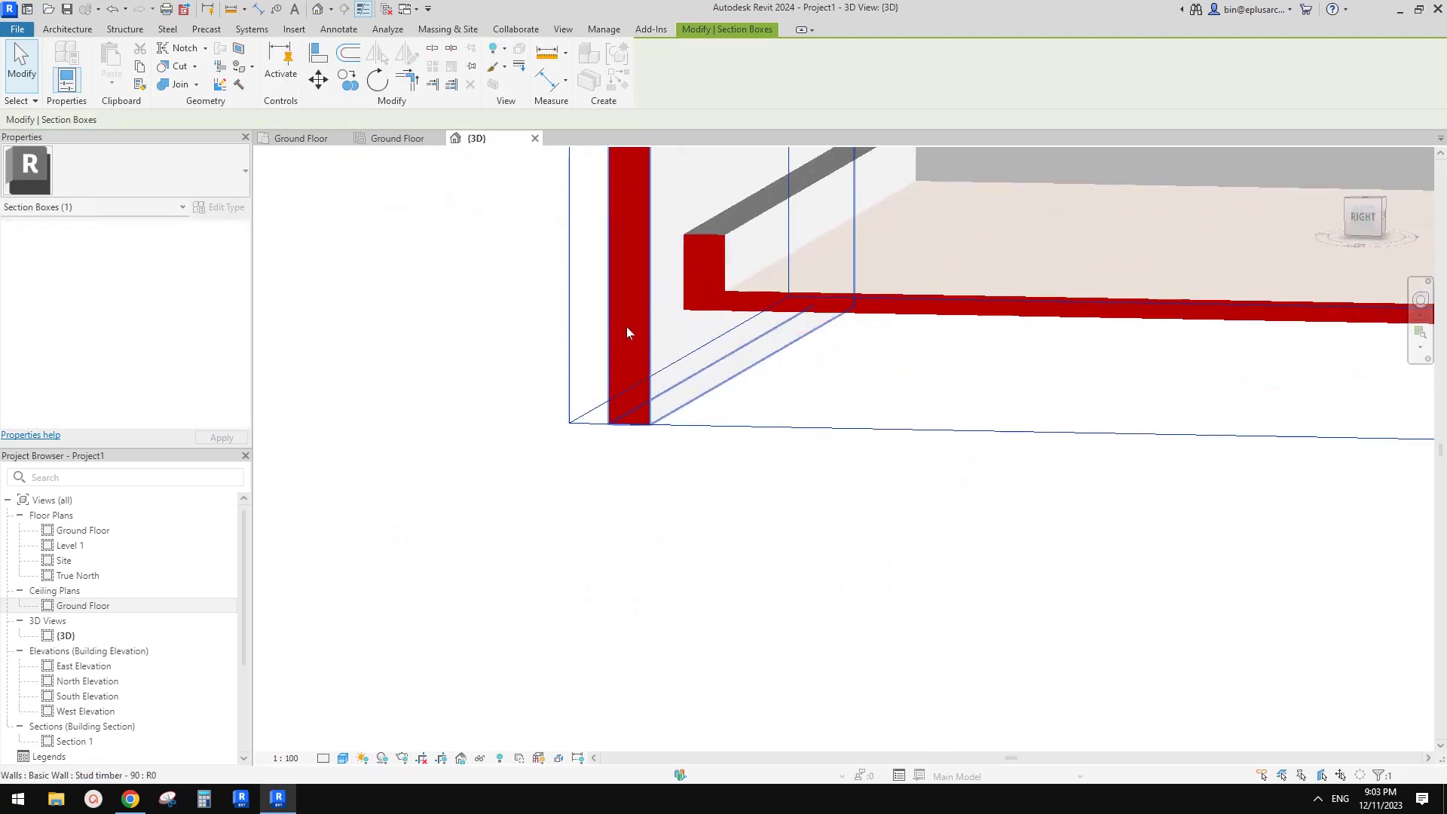
pyautogui.click(717, 250)
pyautogui.moveTo(717, 250); pyautogui.dragTo(840, 363, button='middle')
pyautogui.press('Escape')
pyautogui.click(895, 341)
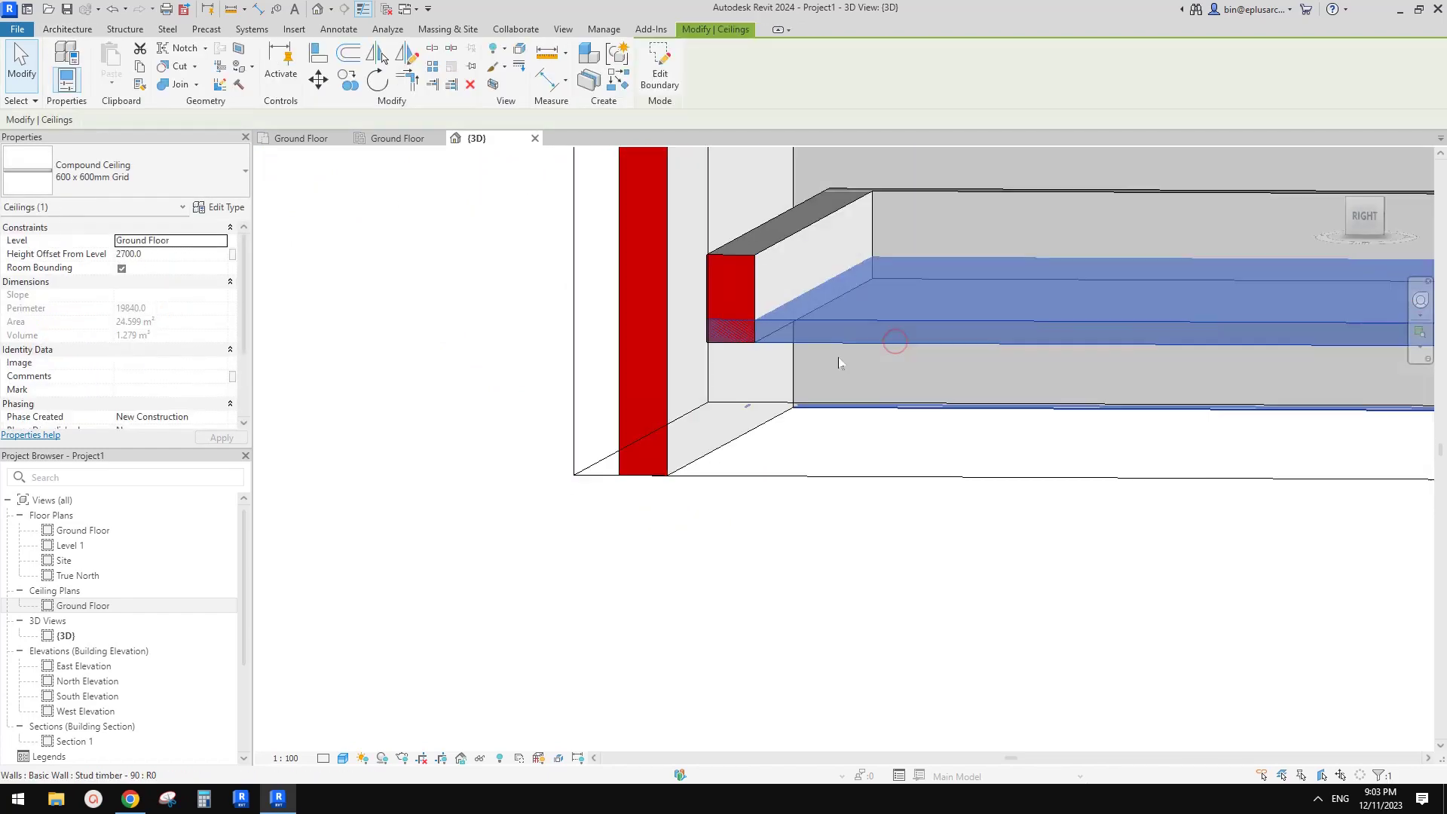
pyautogui.press('Escape')
pyautogui.scroll(3, 730, 301)
pyautogui.keyDown('shift'); pyautogui.moveTo(716, 323); pyautogui.dragTo(862, 432, button='middle'); pyautogui.keyUp('shift')
pyautogui.click(932, 386)
pyautogui.press('Escape')
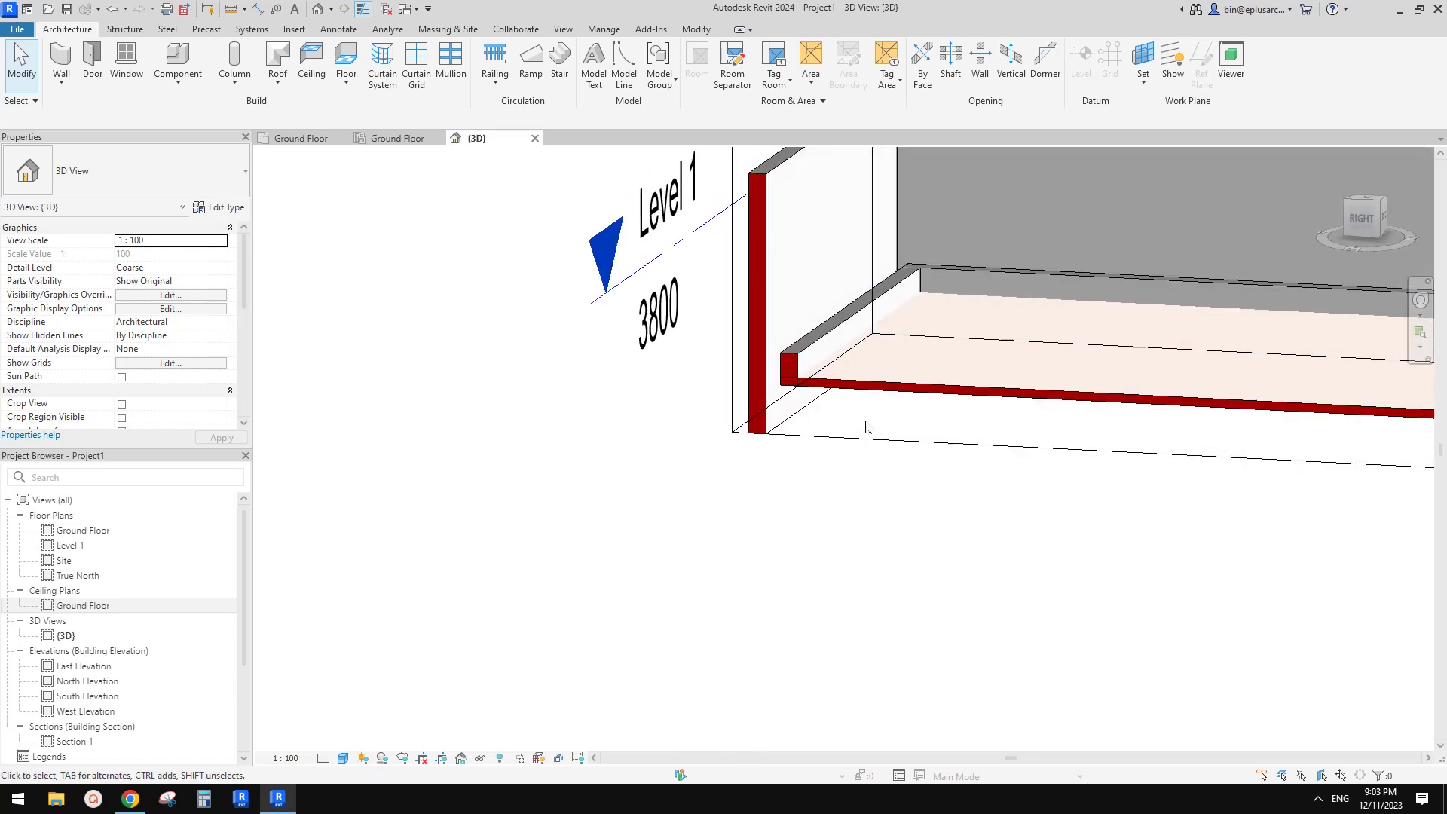
pyautogui.scroll(5, 781, 383)
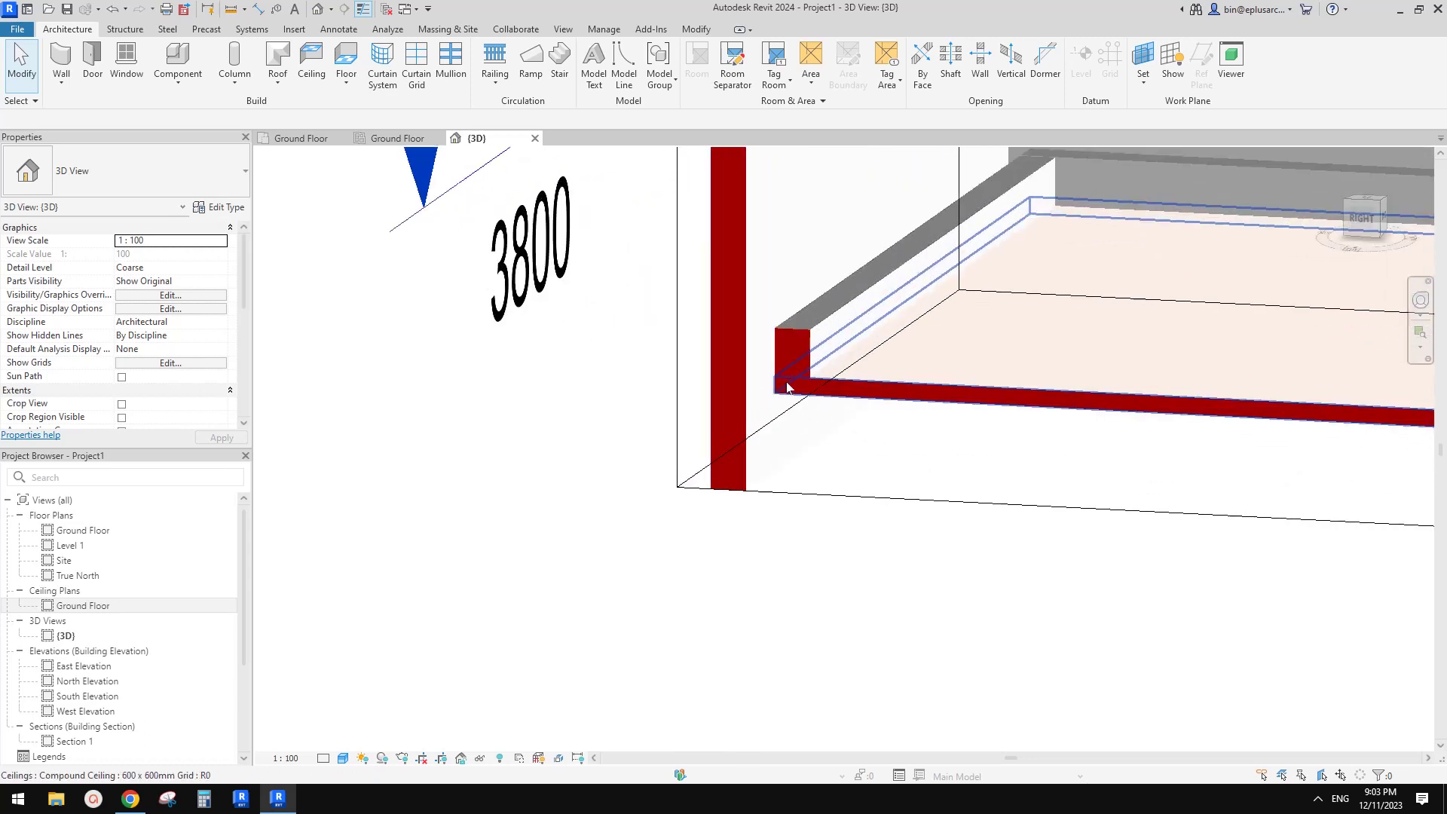
# Turn on Extend into wall (to core) for all four boundary lines of the right-hand ceiling and finish the boundary edit.
pyautogui.click(912, 383)
pyautogui.scroll(-4, 946, 382)
pyautogui.scroll(-3, 947, 382)
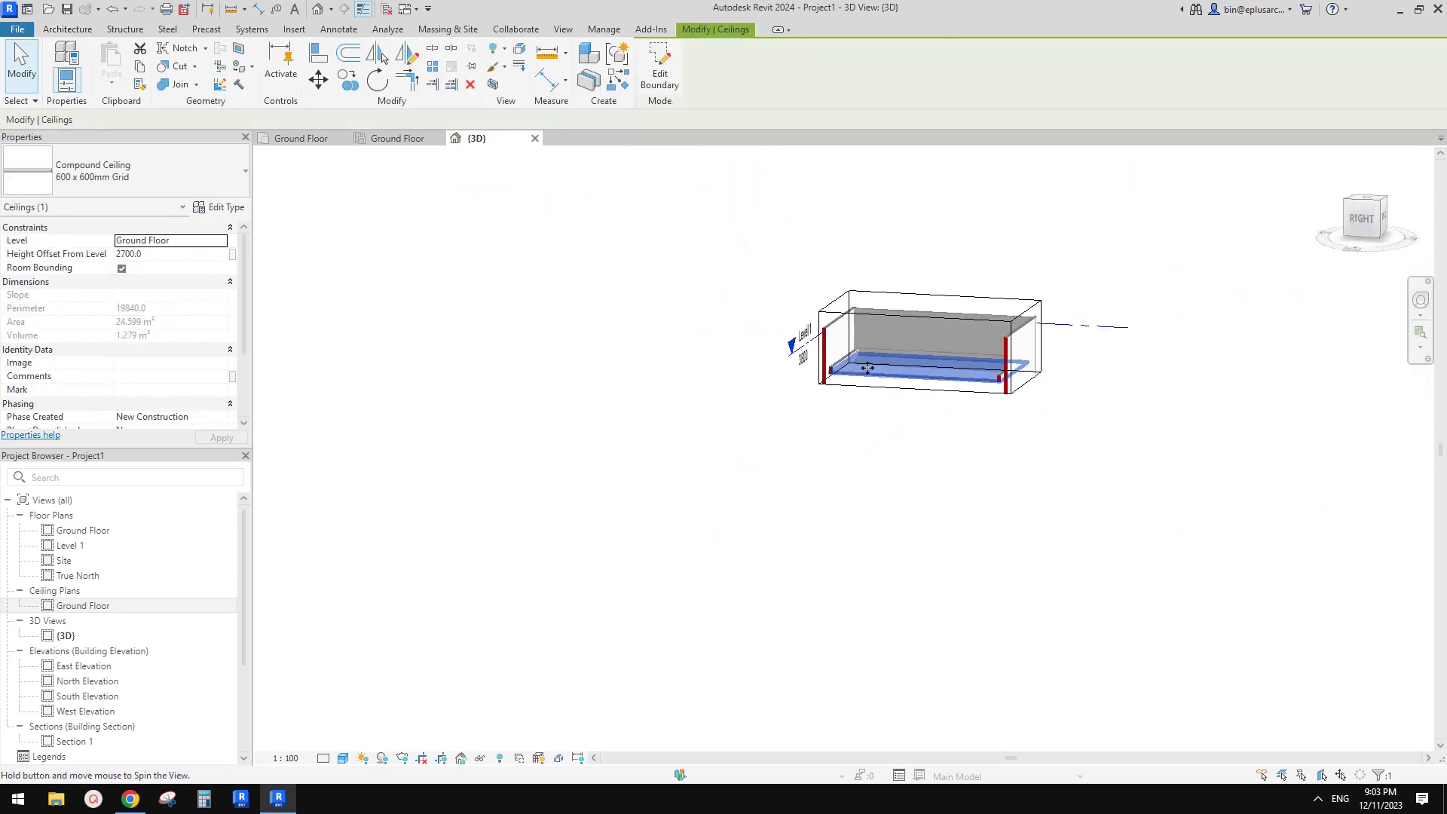
pyautogui.click(492, 85)
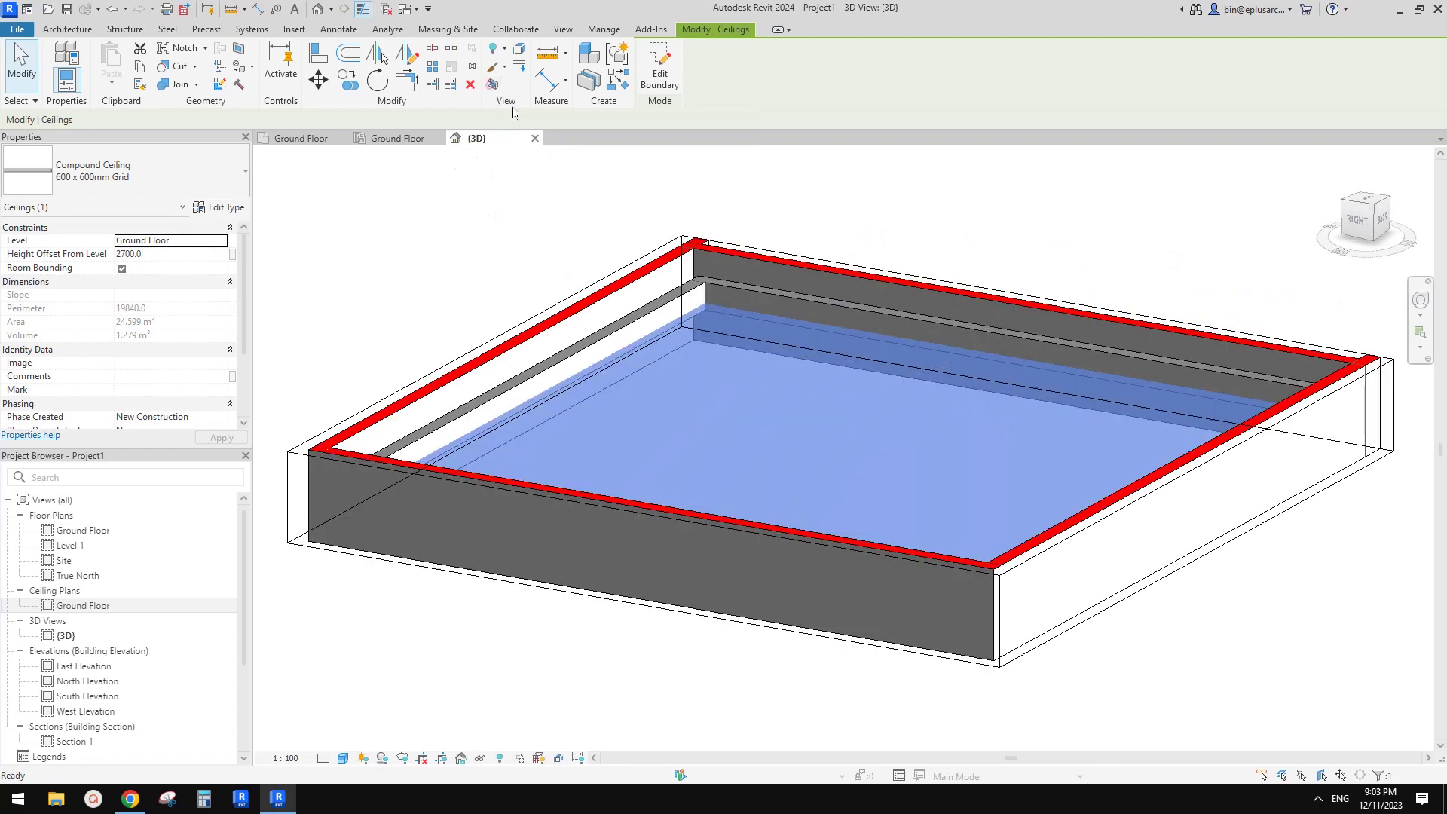
pyautogui.click(652, 81)
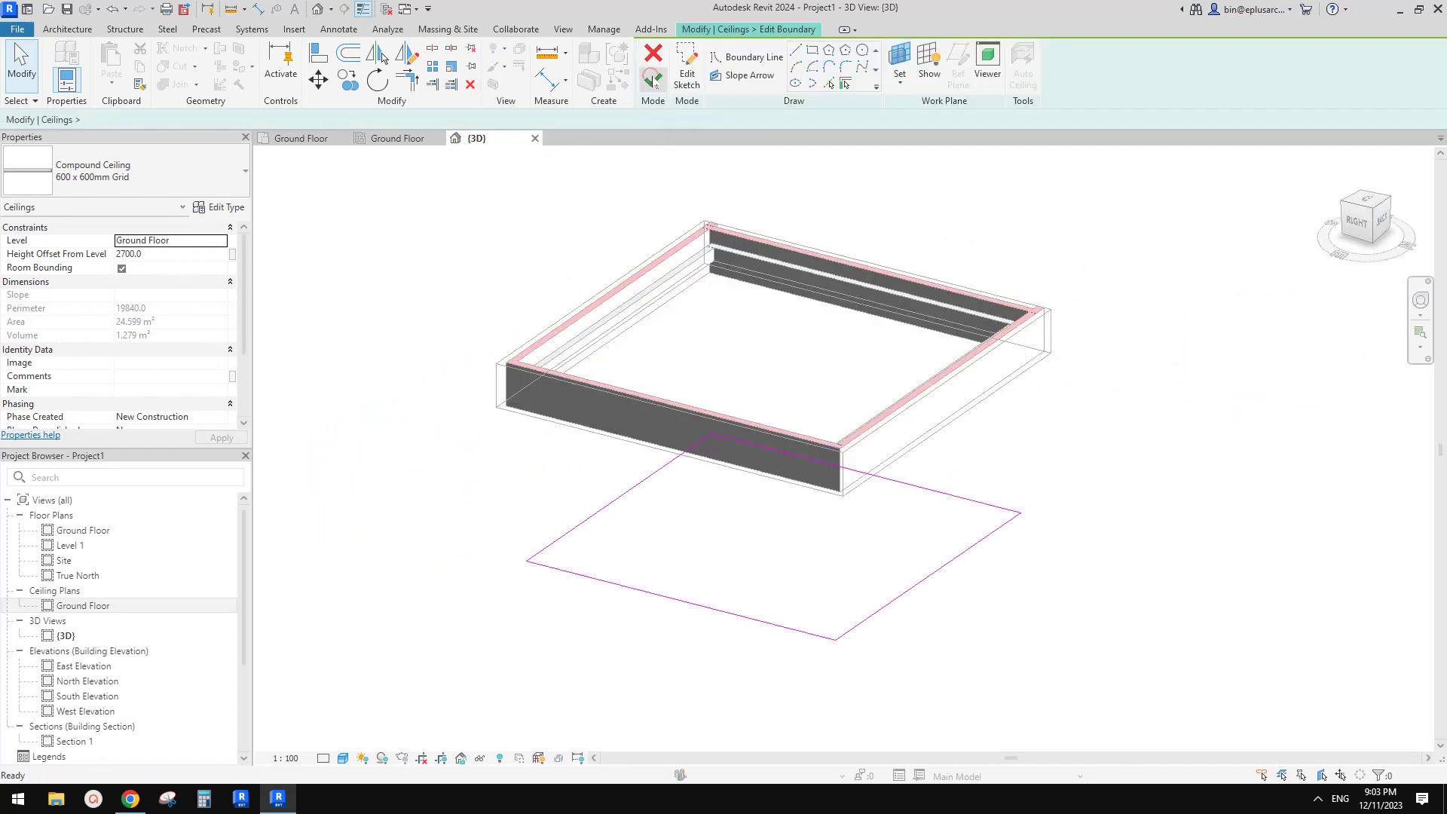
pyautogui.click(905, 439)
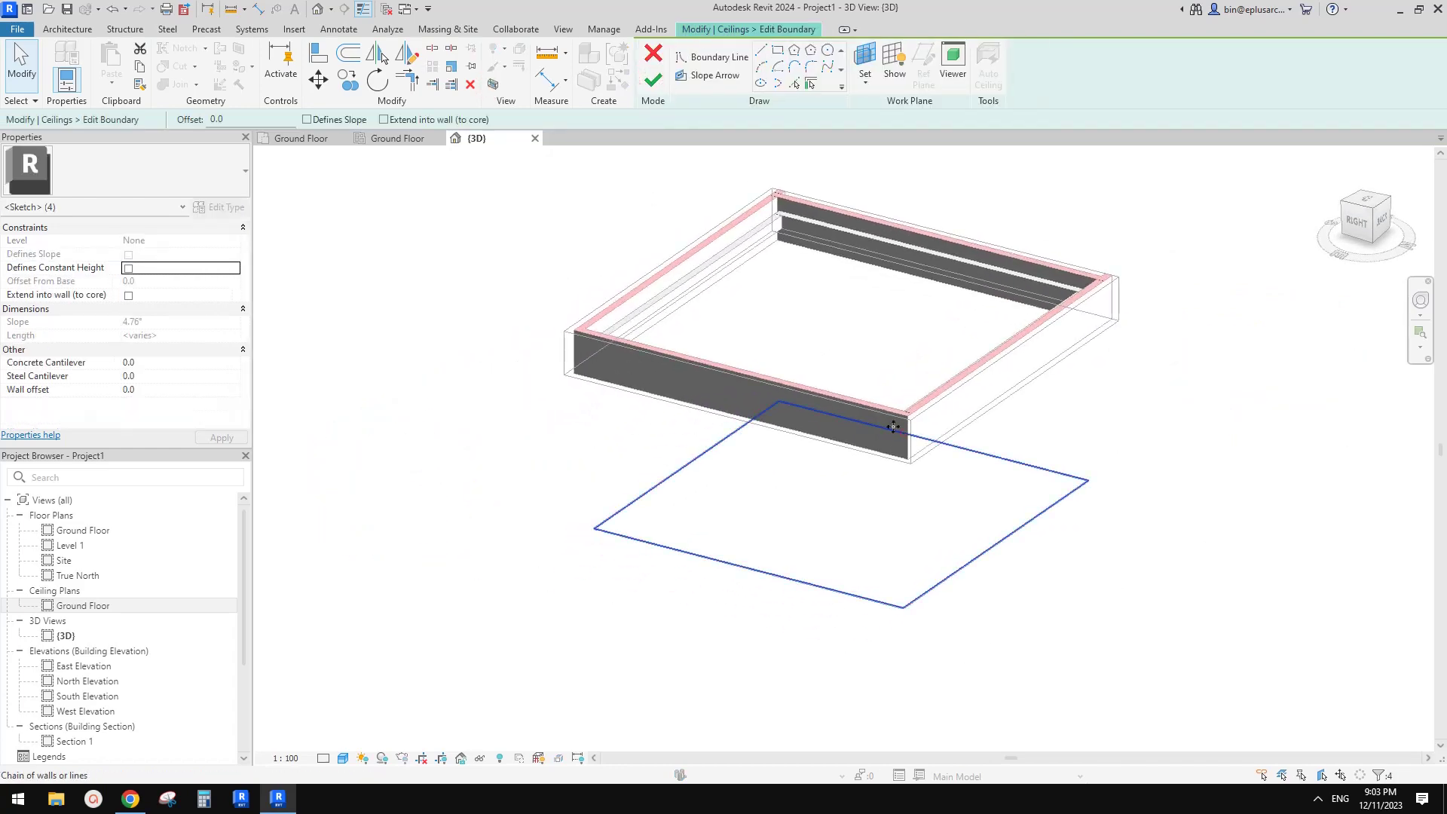
pyautogui.click(383, 120)
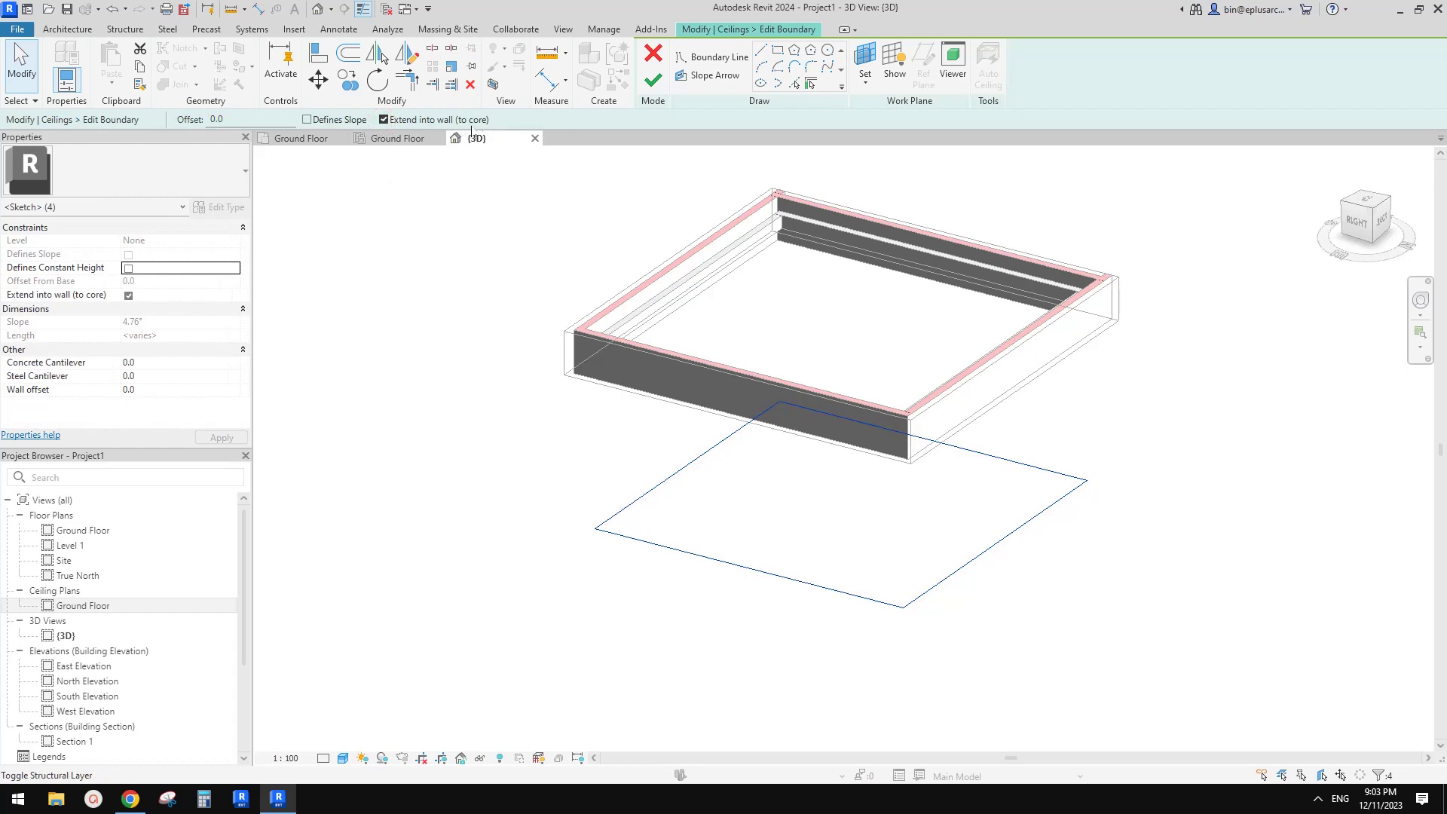
pyautogui.click(652, 82)
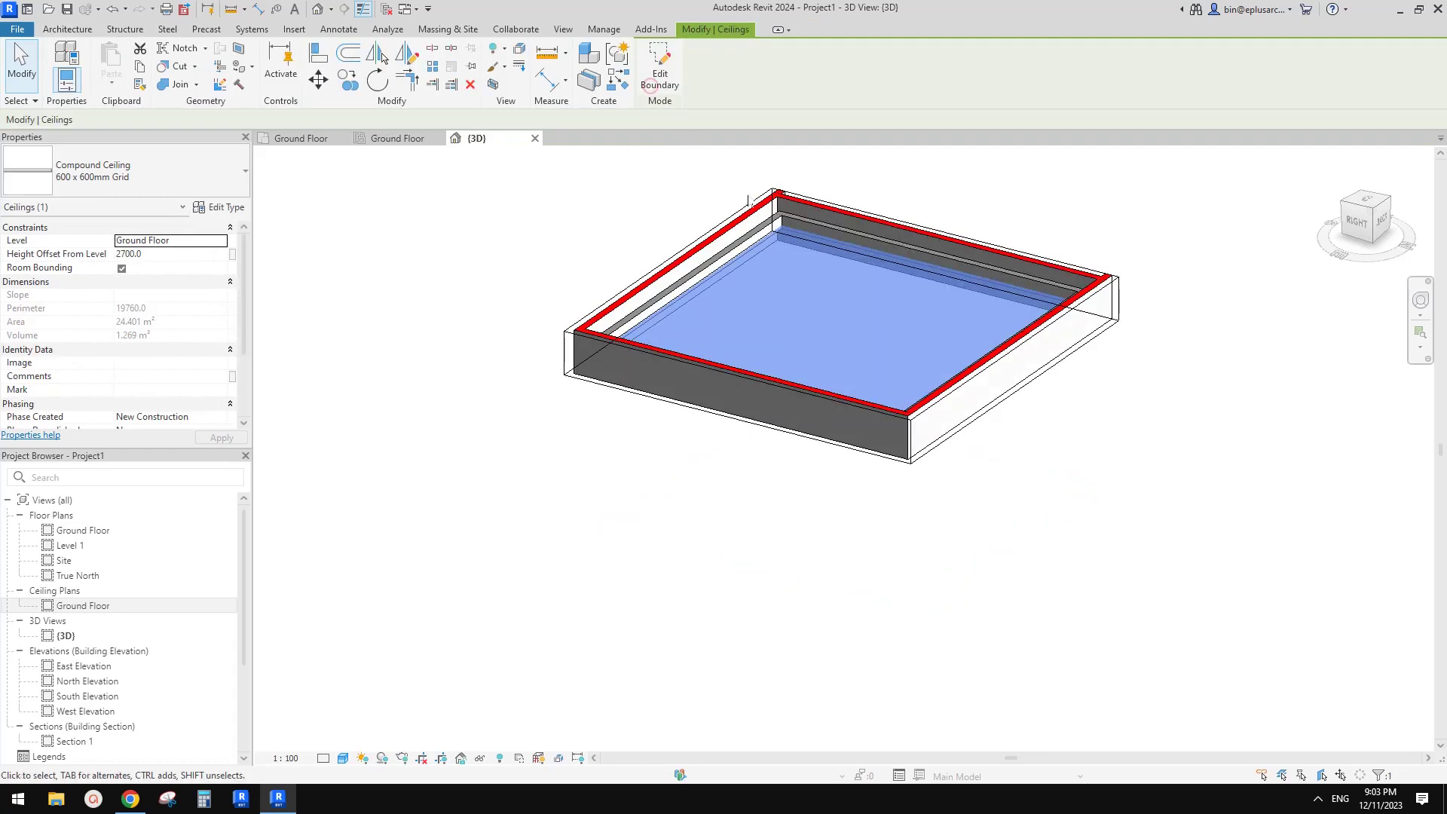
# Pull one side of the 3D section box inward so it cuts through the right-hand room's ceiling and low inner wall.
pyautogui.scroll(3, 649, 326)
pyautogui.scroll(-3, 648, 326)
pyautogui.press('Escape')
pyautogui.click(637, 303)
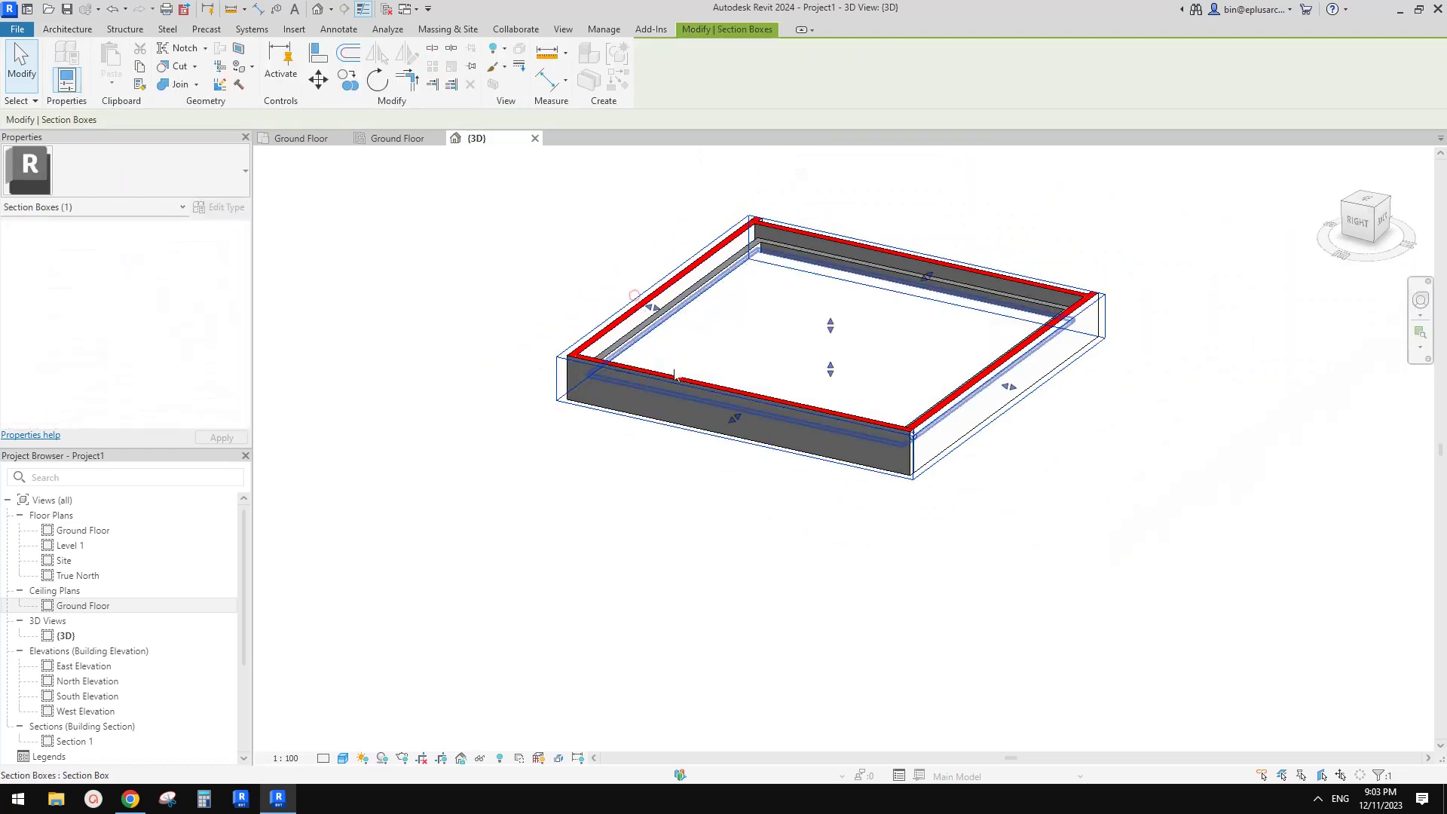
pyautogui.moveTo(737, 417); pyautogui.dragTo(649, 368)
pyautogui.keyDown('shift'); pyautogui.moveTo(651, 369); pyautogui.dragTo(682, 360, button='middle'); pyautogui.keyUp('shift')
pyautogui.scroll(9, 675, 376)
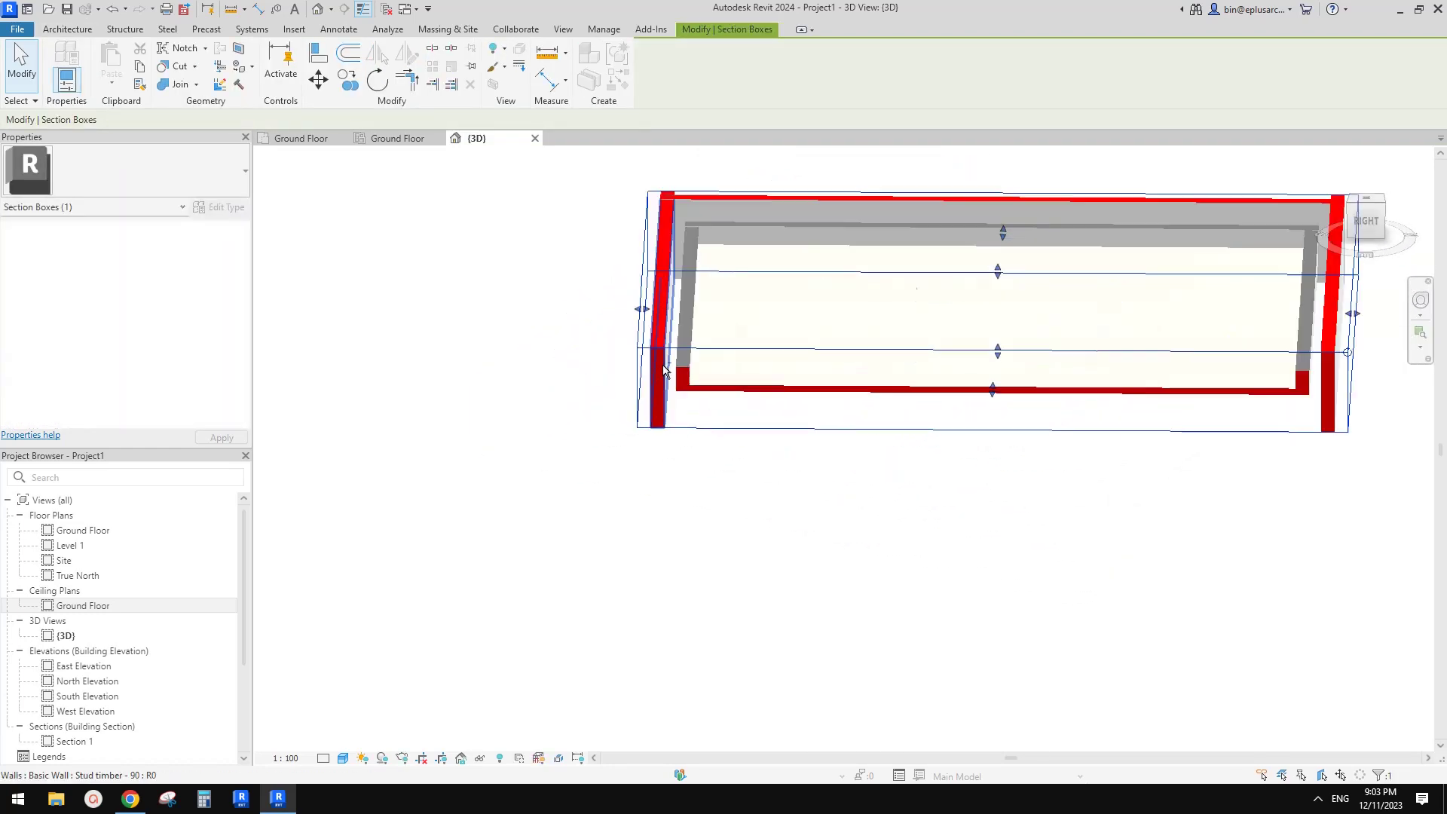
# Review the layer assembly of the low Stud timber - 90 wall and compare it with the cut ceiling edge.
pyautogui.click(708, 362)
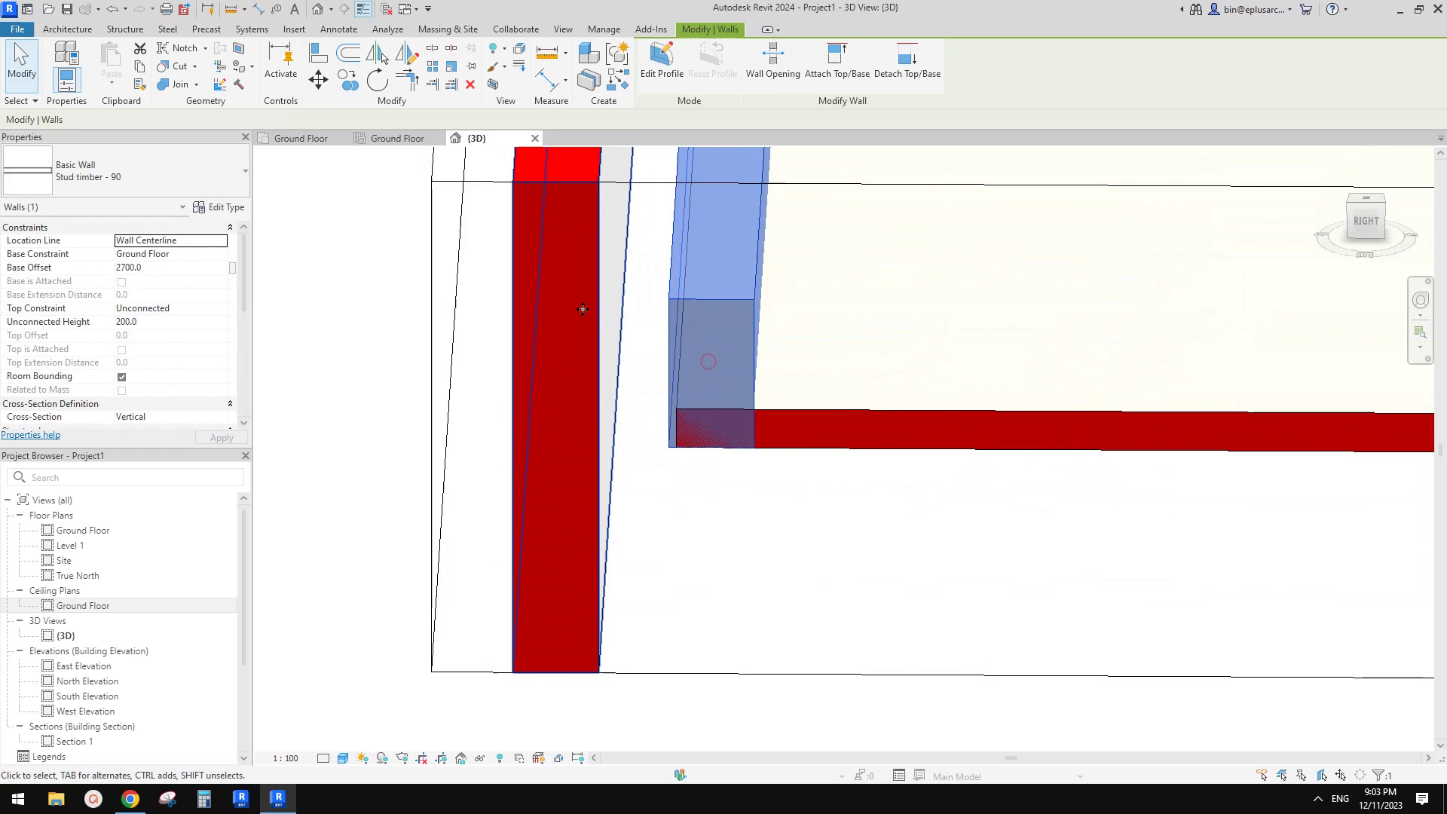
pyautogui.click(220, 206)
pyautogui.click(1059, 328)
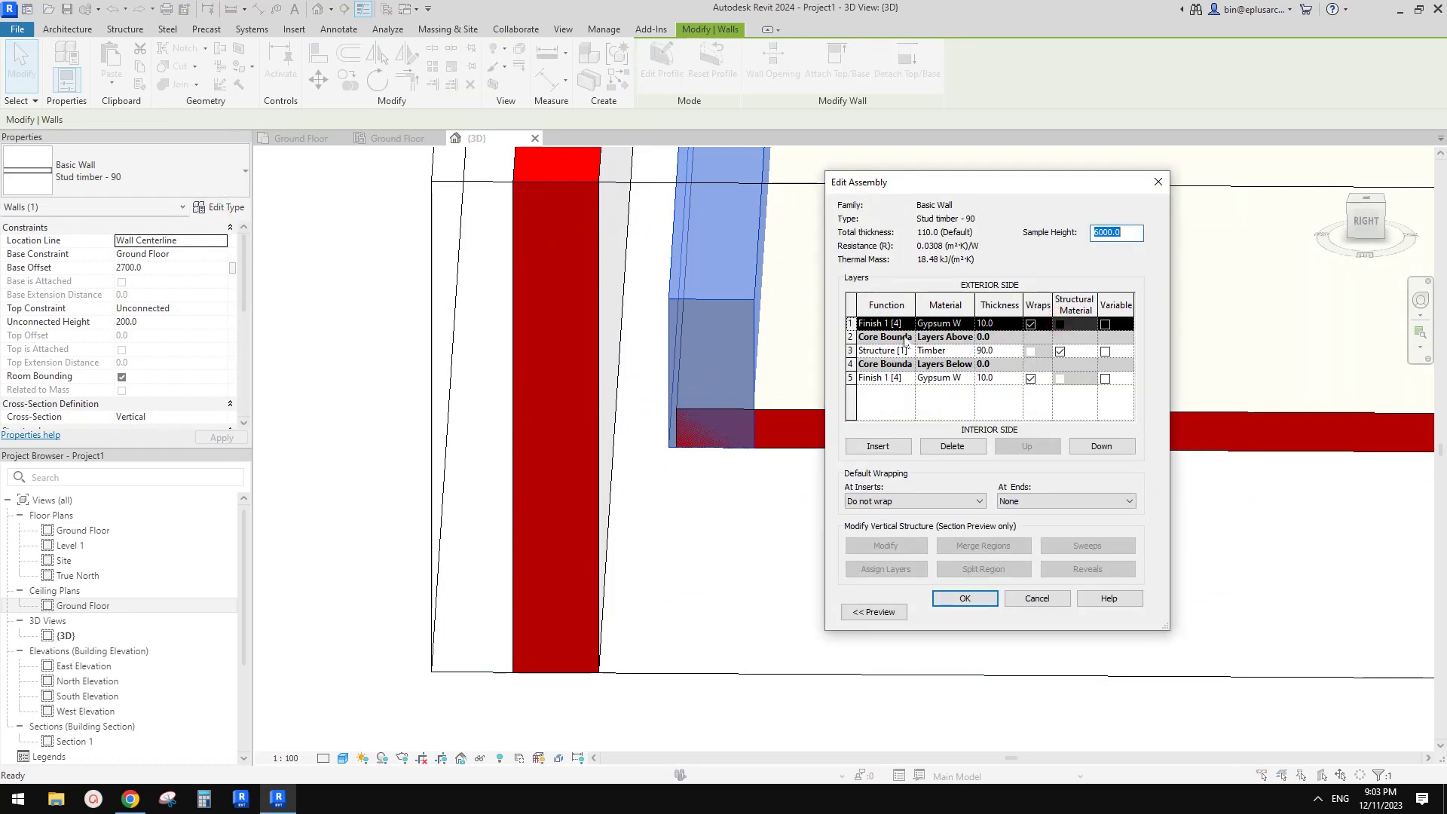
pyautogui.click(964, 599)
pyautogui.click(968, 605)
pyautogui.scroll(2, 673, 413)
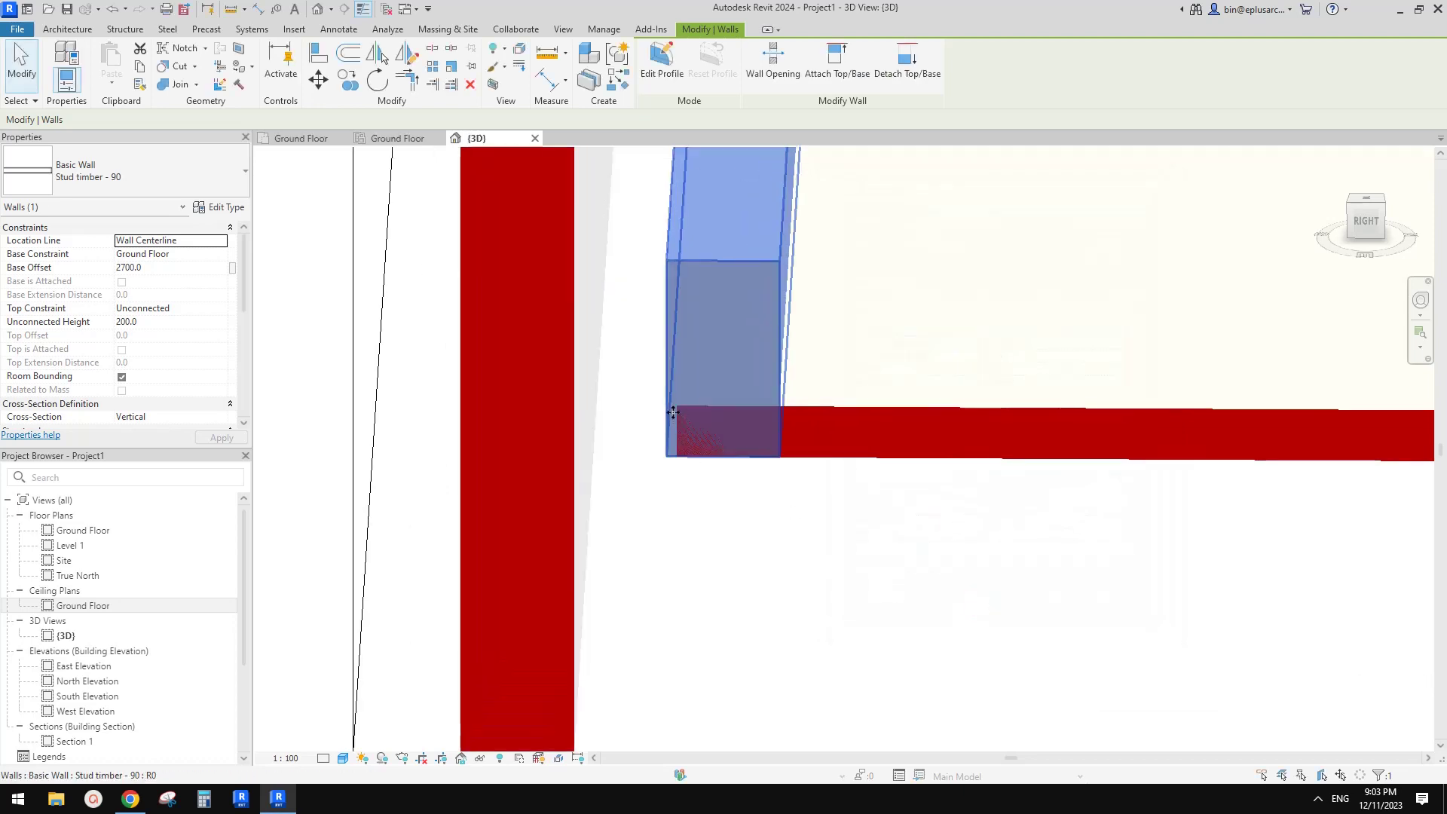
pyautogui.press('Escape')
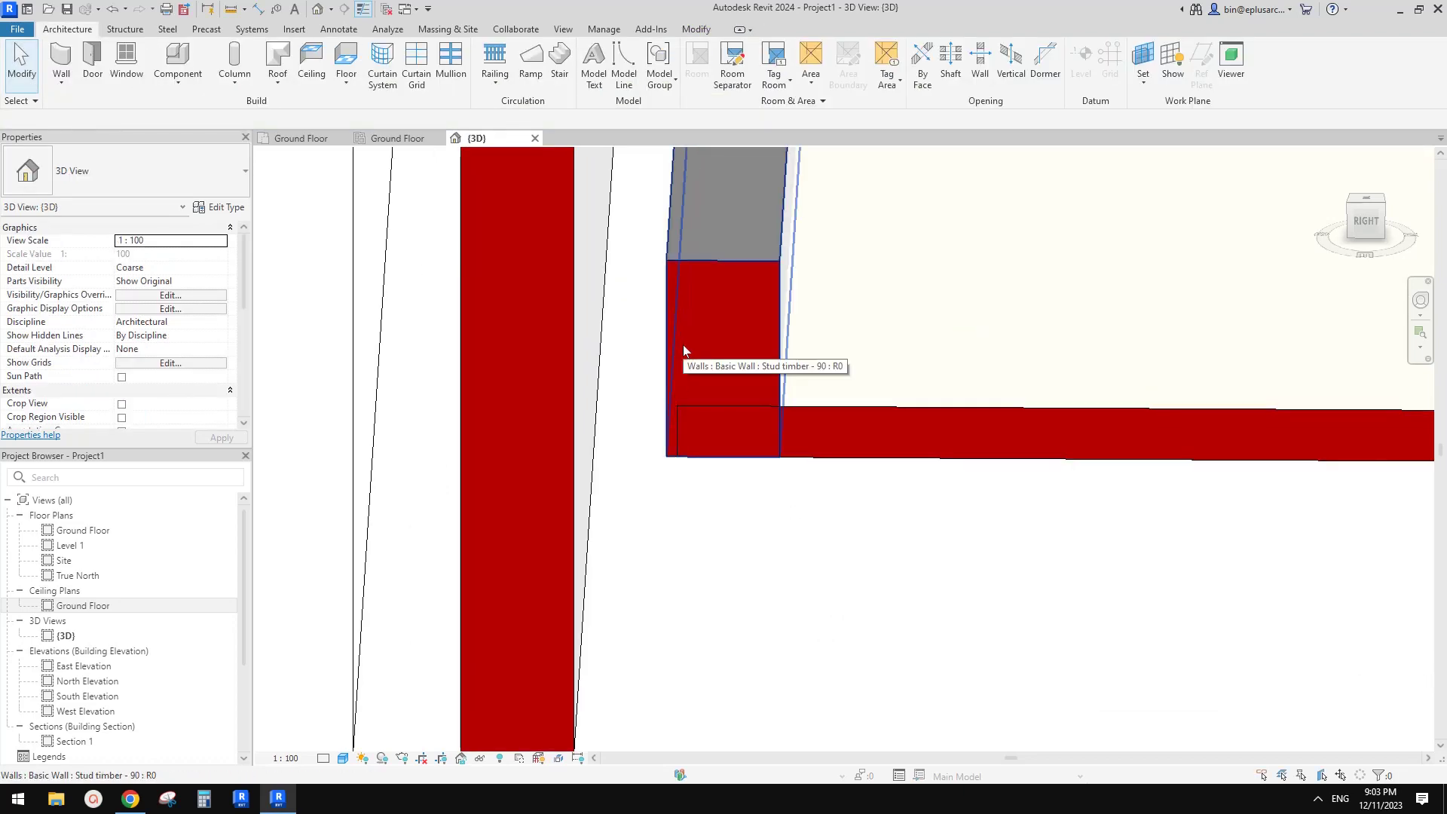
pyautogui.scroll(-2, 683, 345)
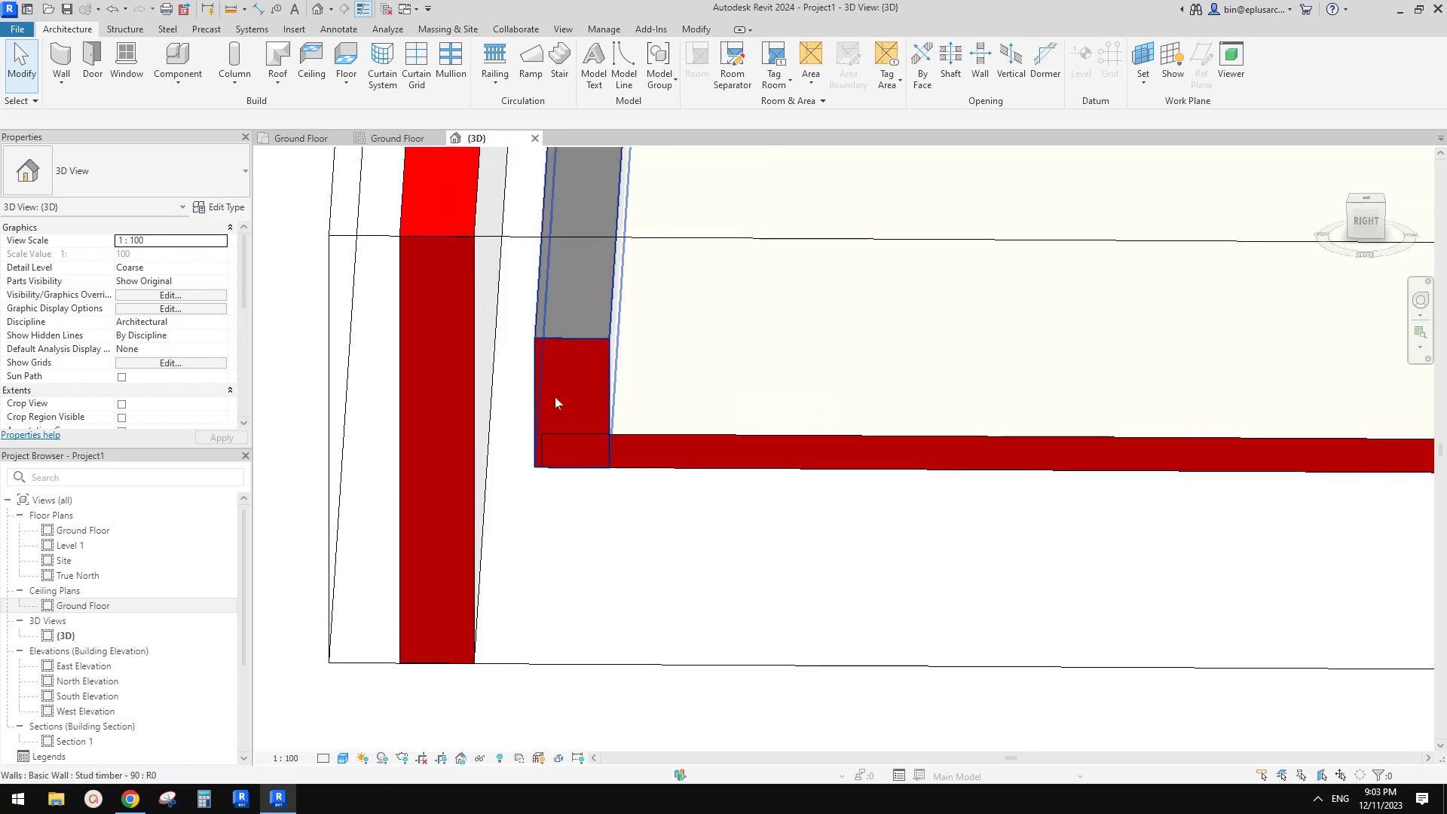
# Set the 3D view's detail level to Medium to display the material layers at the wall and ceiling corner.
pyautogui.click(323, 758)
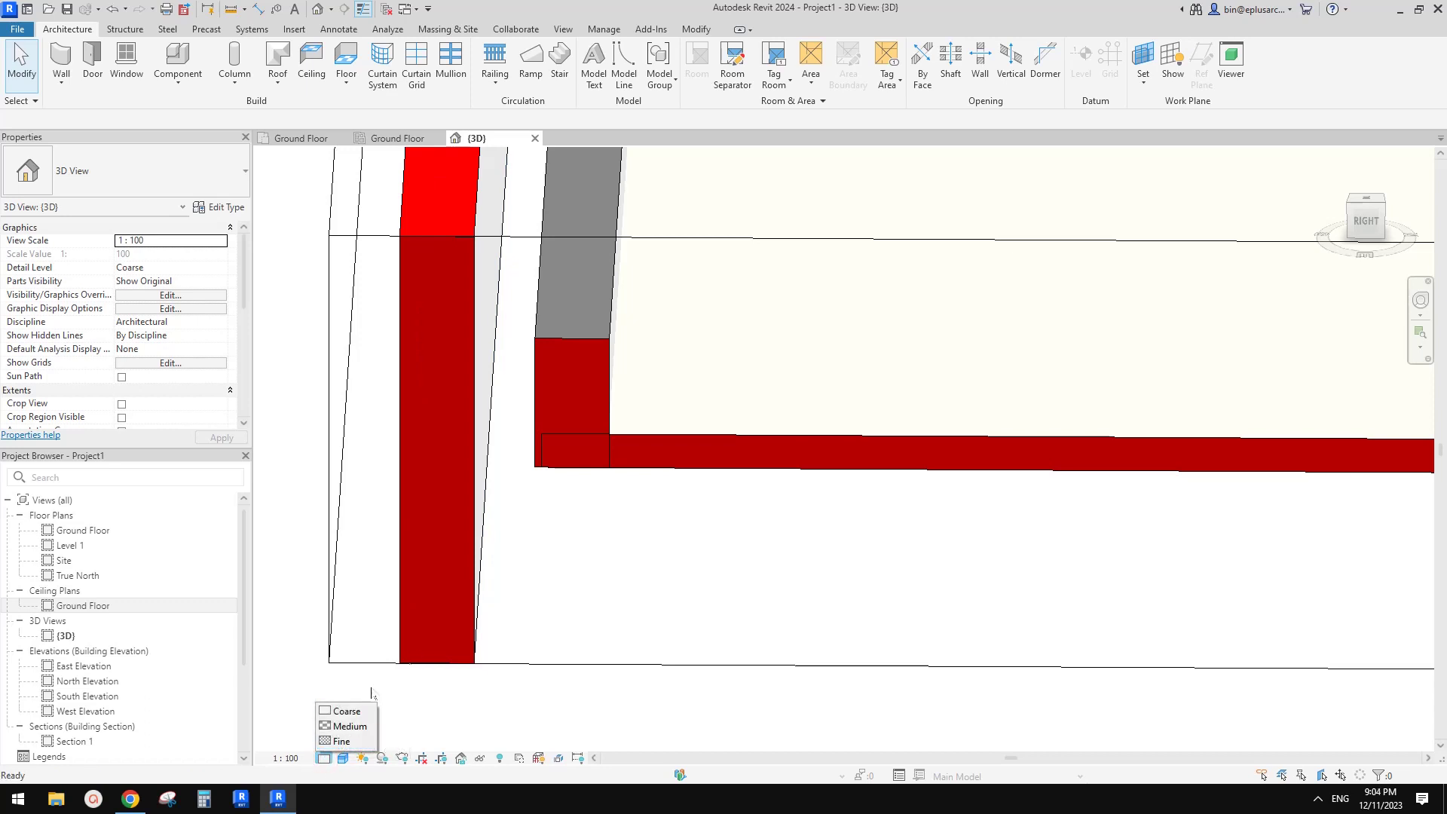
pyautogui.click(348, 727)
pyautogui.scroll(-1, 569, 527)
pyautogui.moveTo(595, 529); pyautogui.dragTo(648, 441, button='middle')
pyautogui.scroll(2, 595, 354)
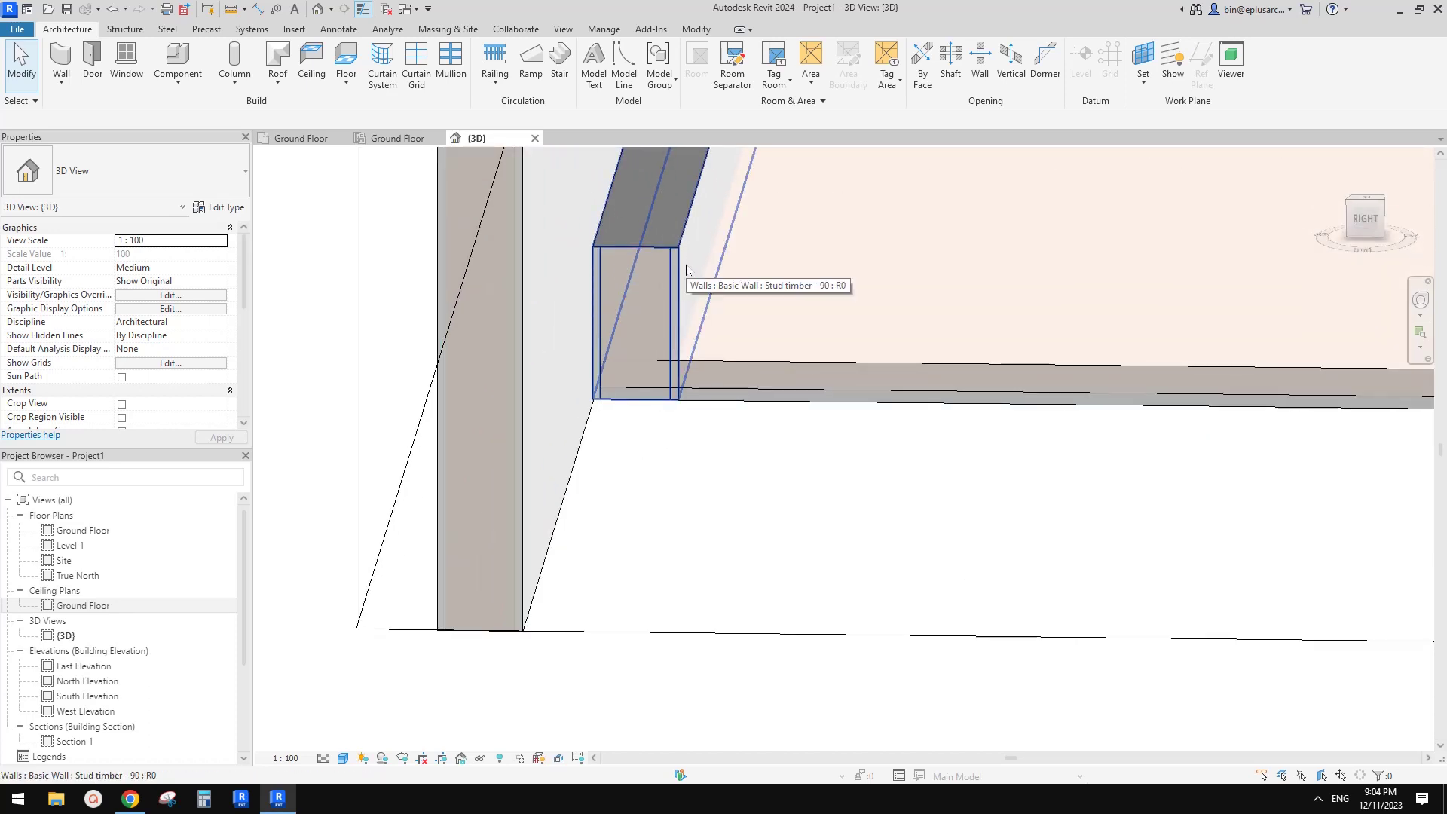
pyautogui.moveTo(687, 400); pyautogui.dragTo(778, 407, button='middle')
# Change the right-hand room's ceiling to the Plain compound ceiling type.
pyautogui.click(829, 410)
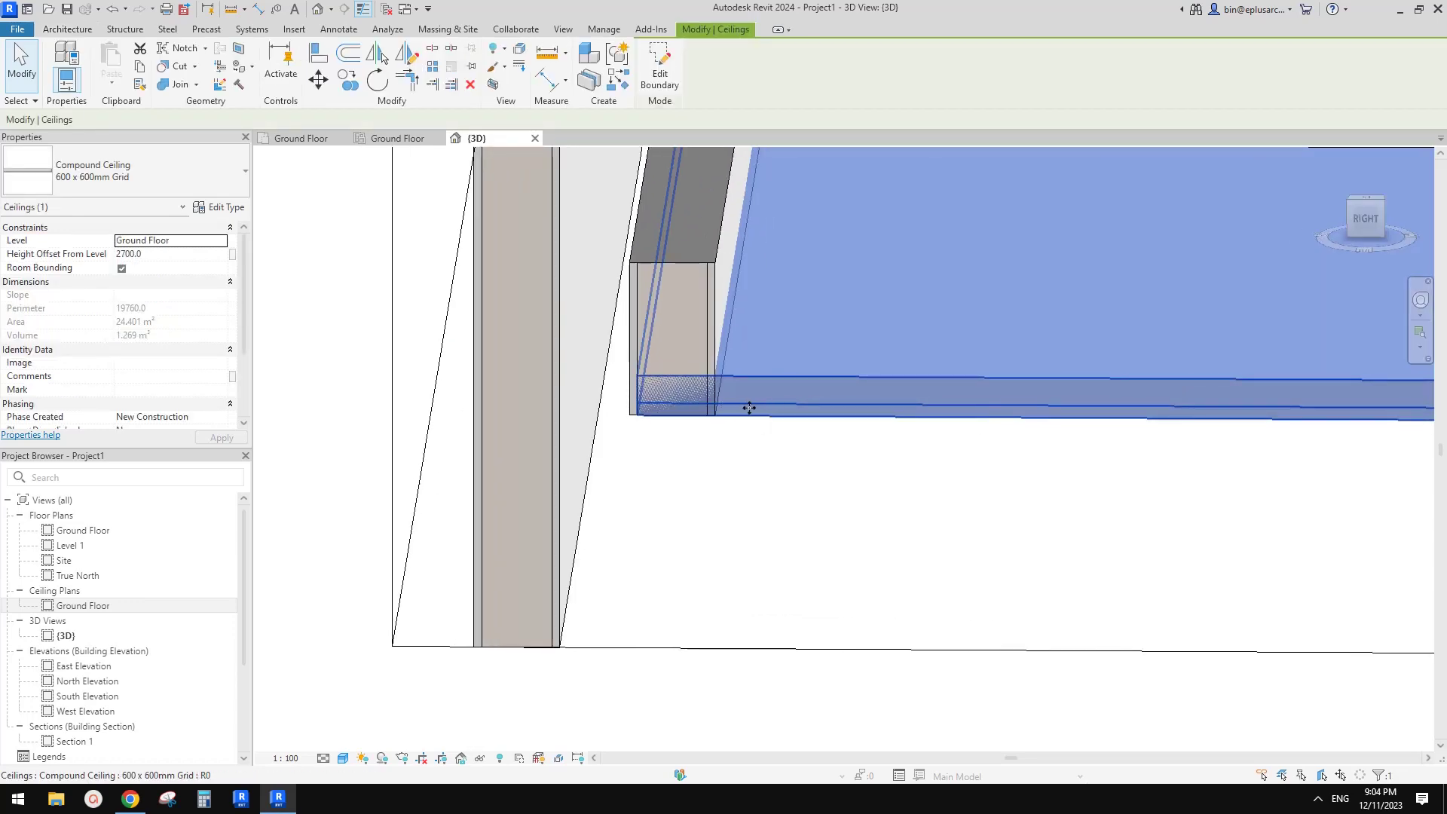
pyautogui.click(218, 207)
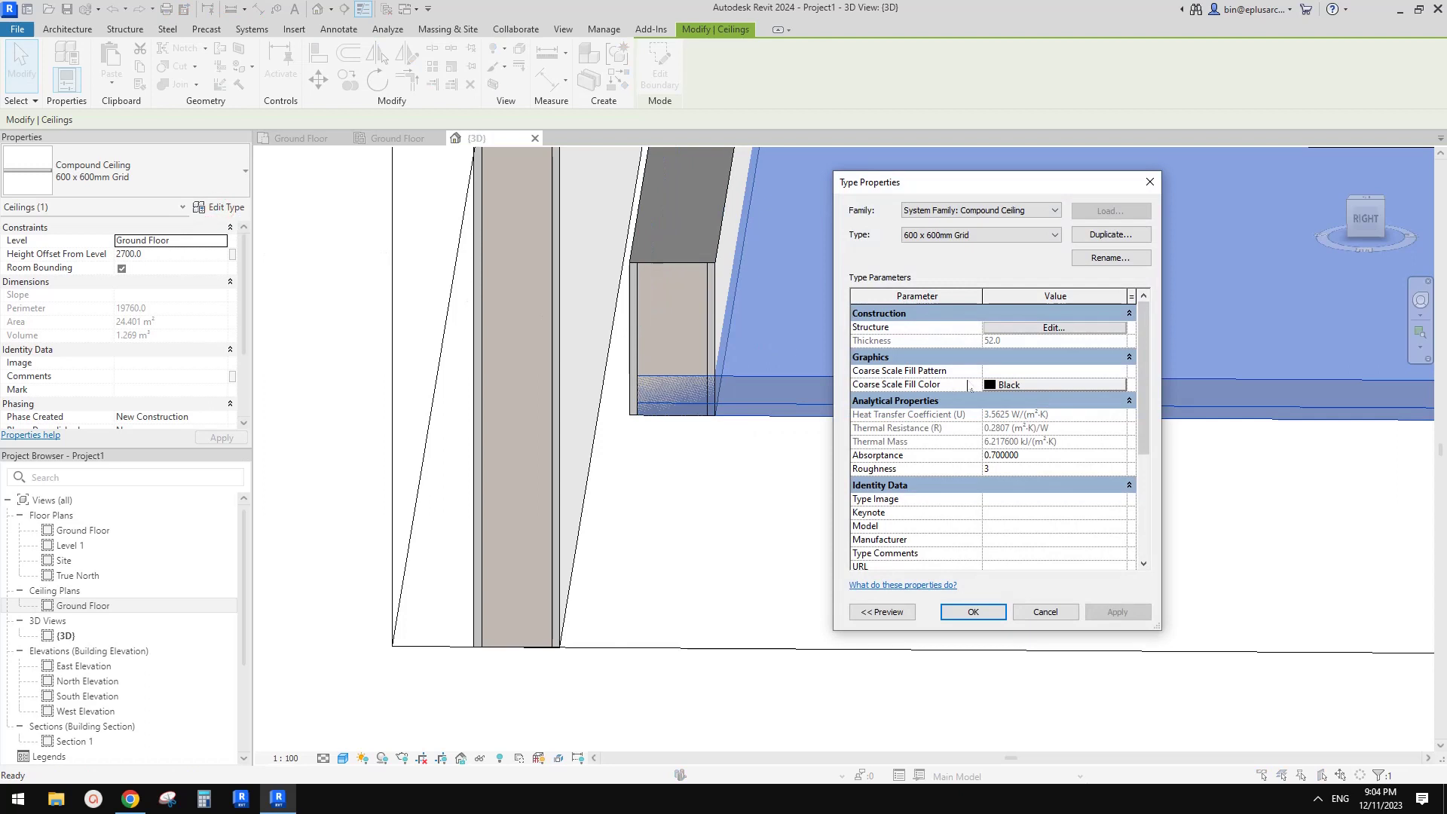
pyautogui.press('Escape')
pyautogui.click(174, 159)
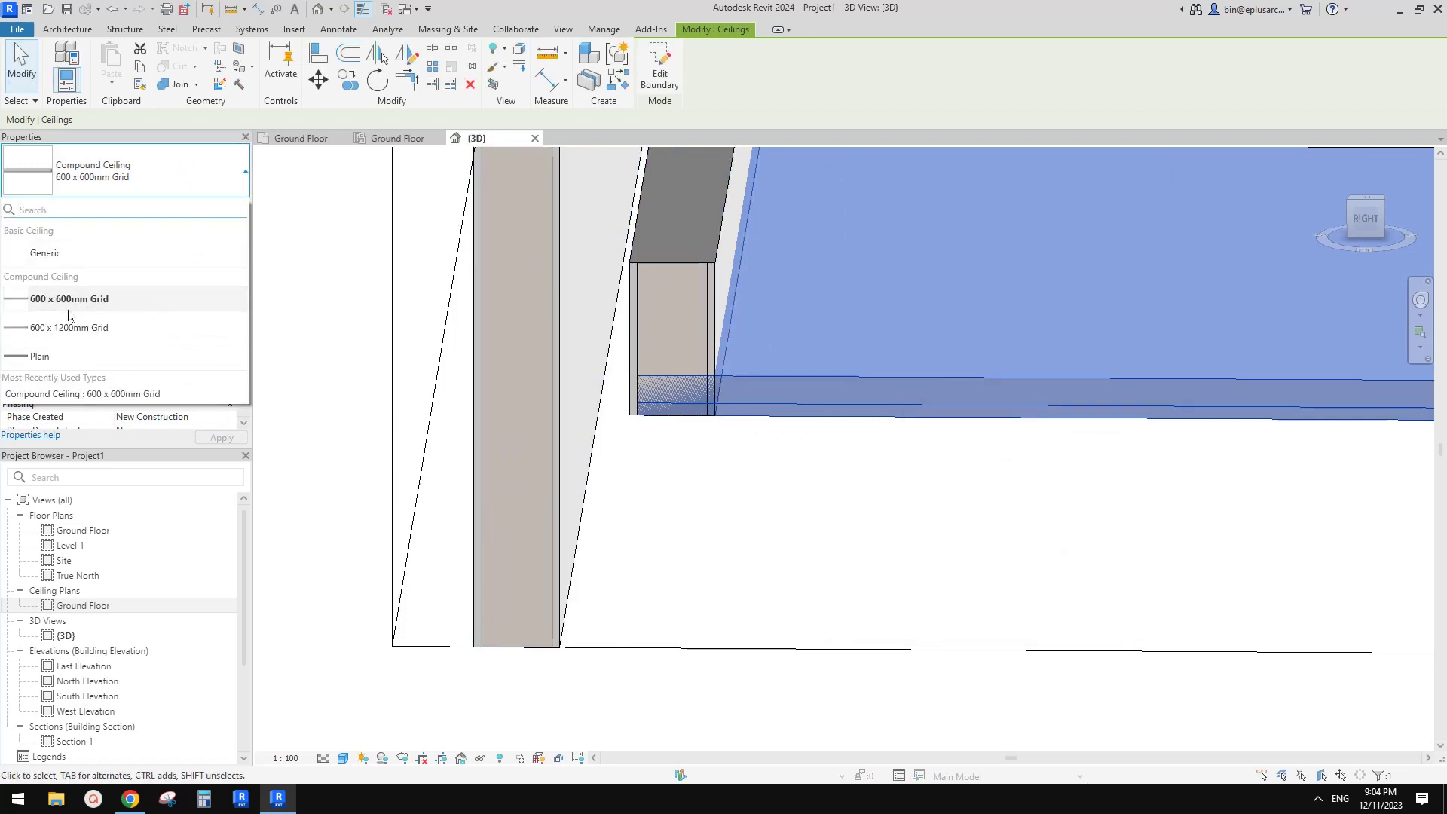
pyautogui.click(57, 359)
# Review the layers and thicknesses in the Plain ceiling type's structure.
pyautogui.click(220, 205)
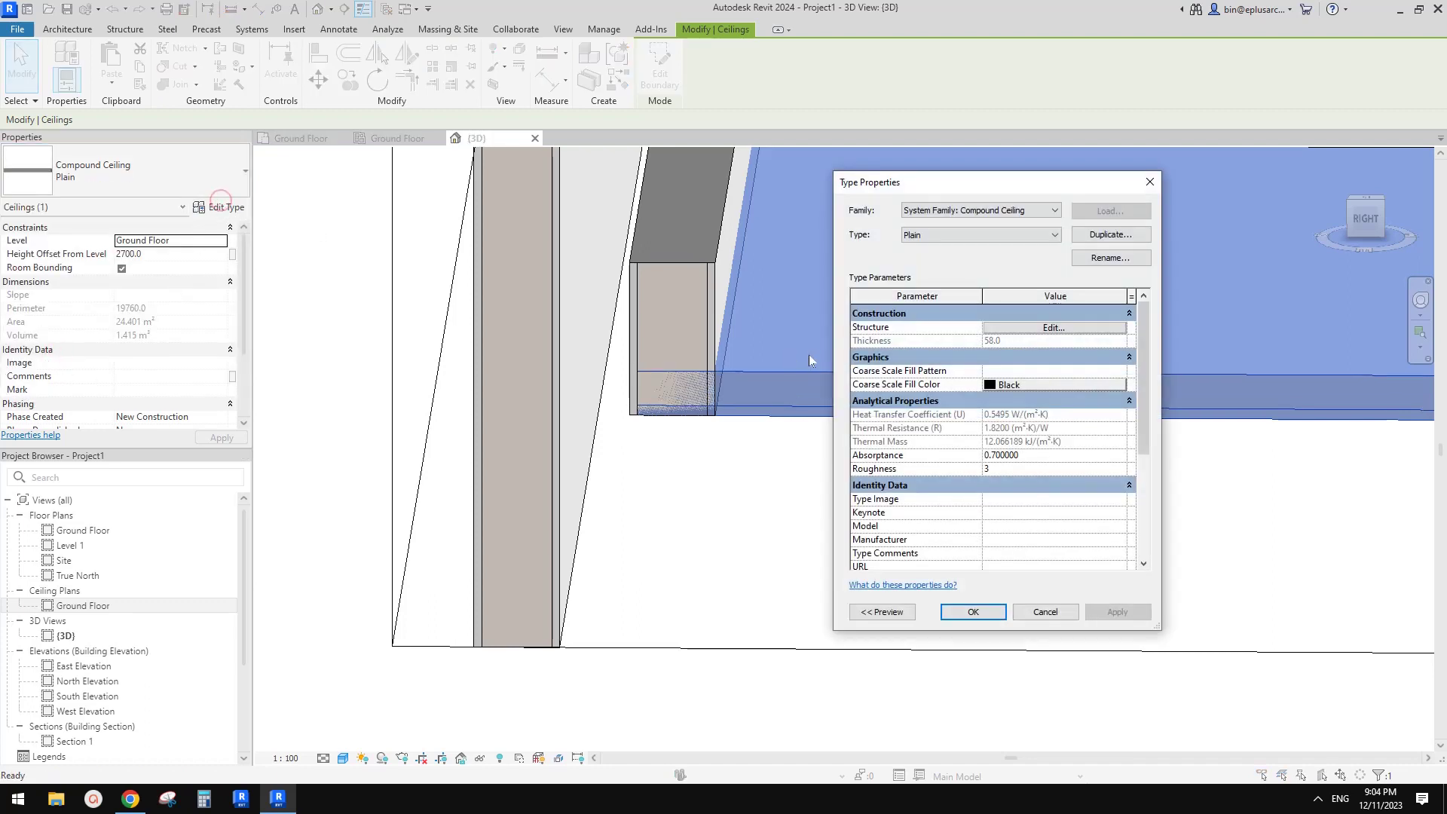
pyautogui.click(1034, 330)
pyautogui.click(1035, 330)
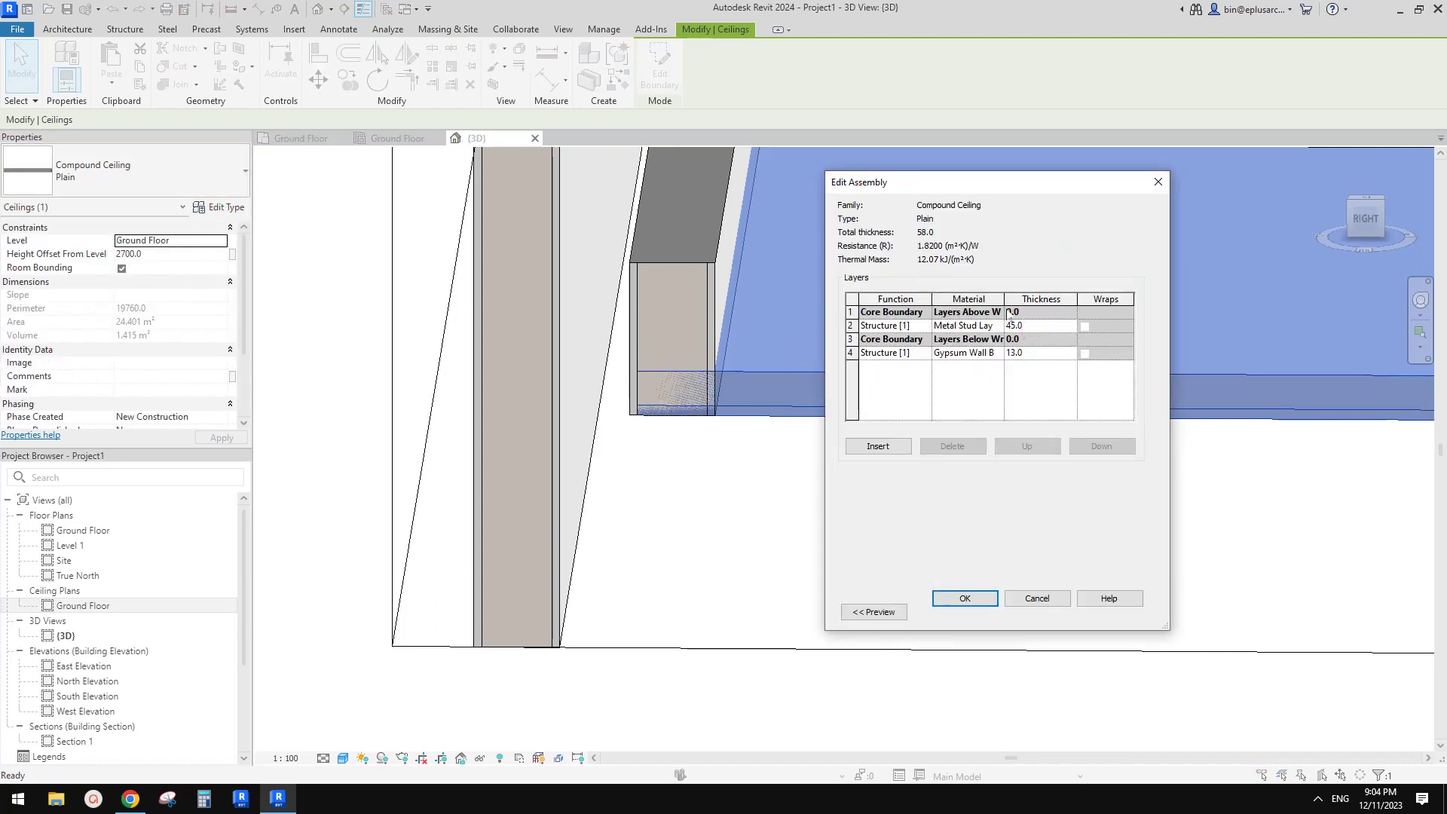
pyautogui.click(990, 605)
pyautogui.click(978, 610)
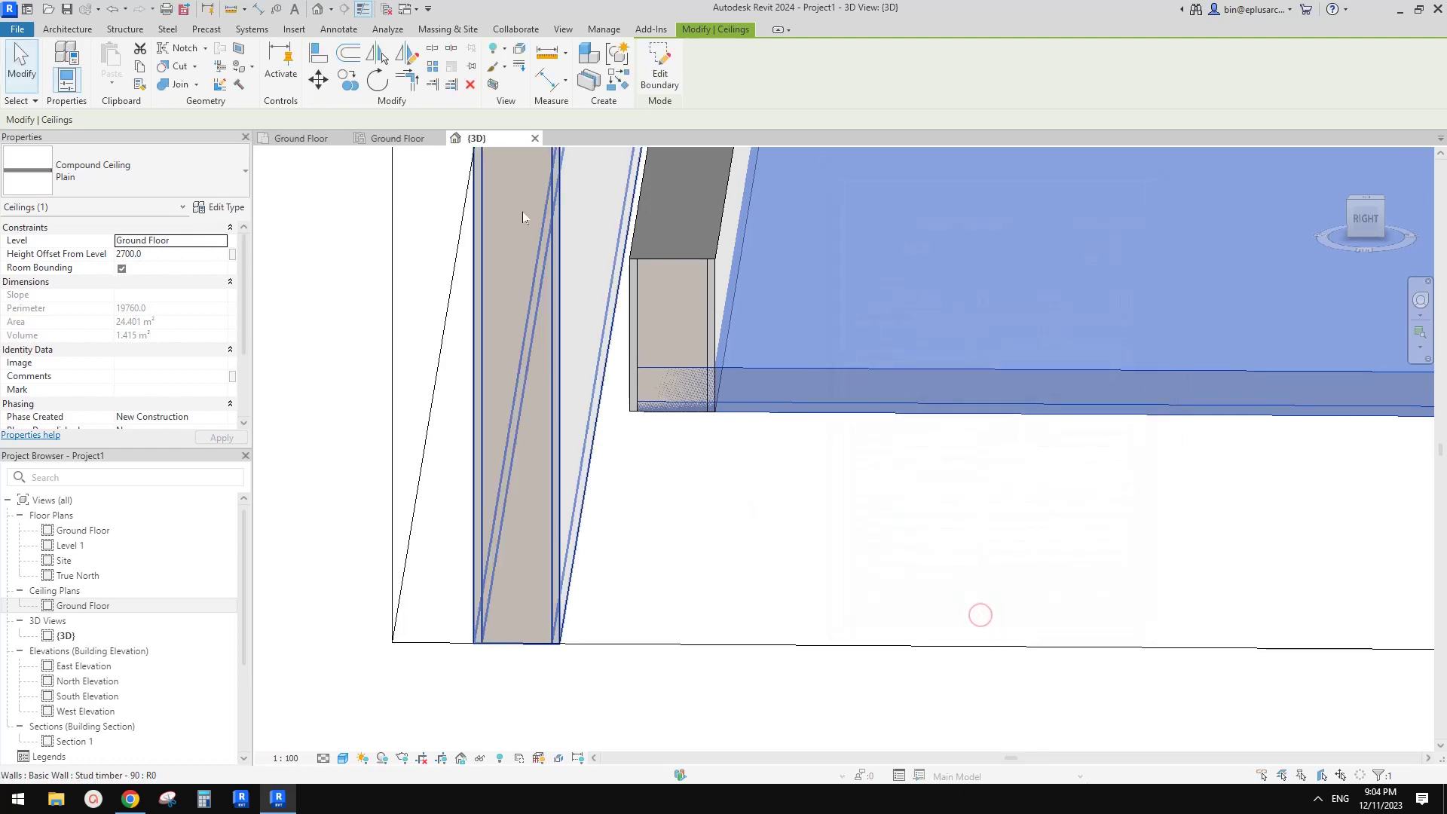
# Try joining the ceiling to the low inner wall by picking the ceiling first, and undo the join.
pyautogui.click(176, 82)
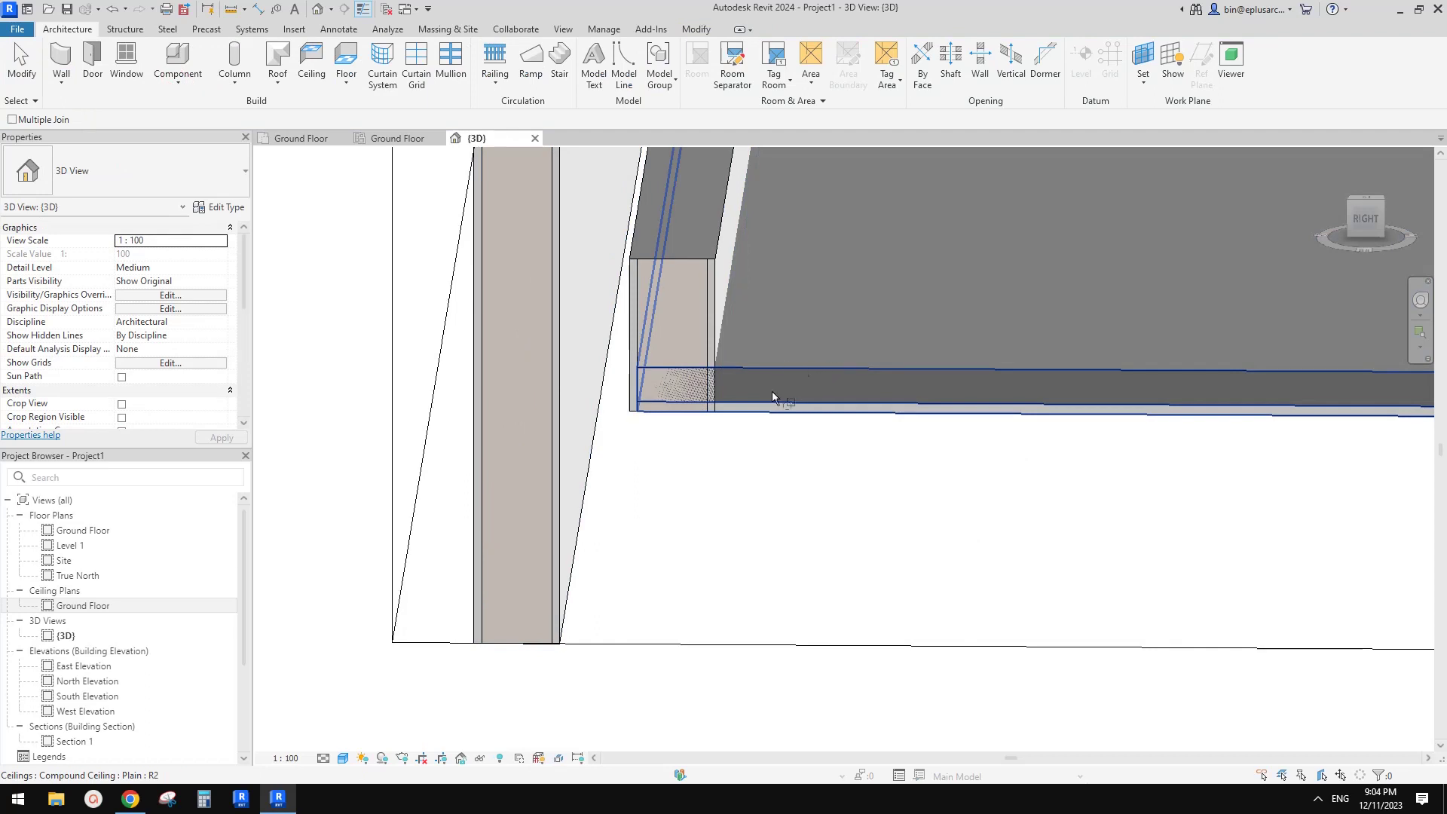
pyautogui.keyDown('shift'); pyautogui.moveTo(772, 391); pyautogui.dragTo(725, 414, button='middle'); pyautogui.keyUp('shift')
pyautogui.moveTo(615, 351); pyautogui.dragTo(717, 422, button='middle')
pyautogui.scroll(1, 711, 416)
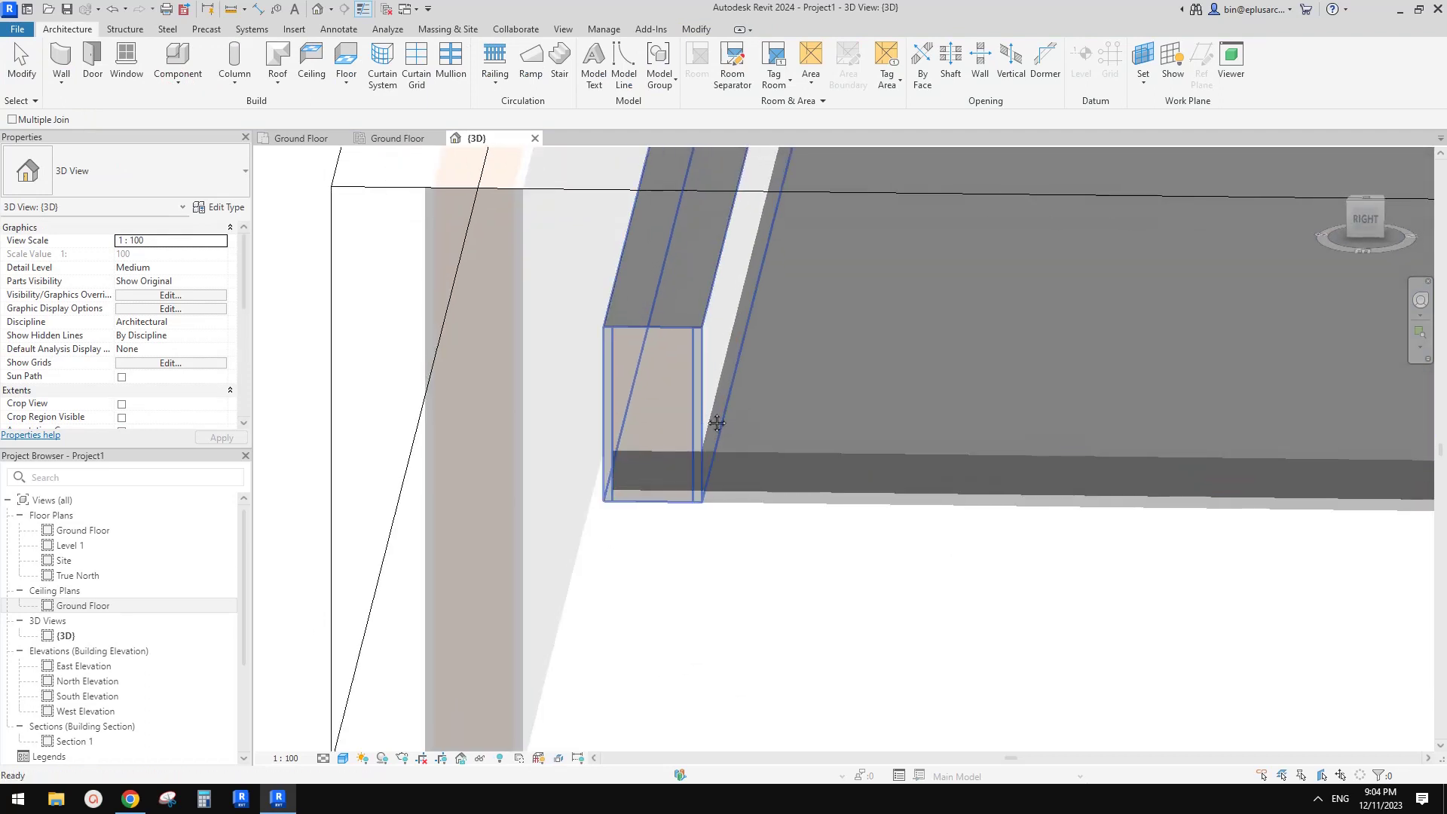
pyautogui.click(784, 473)
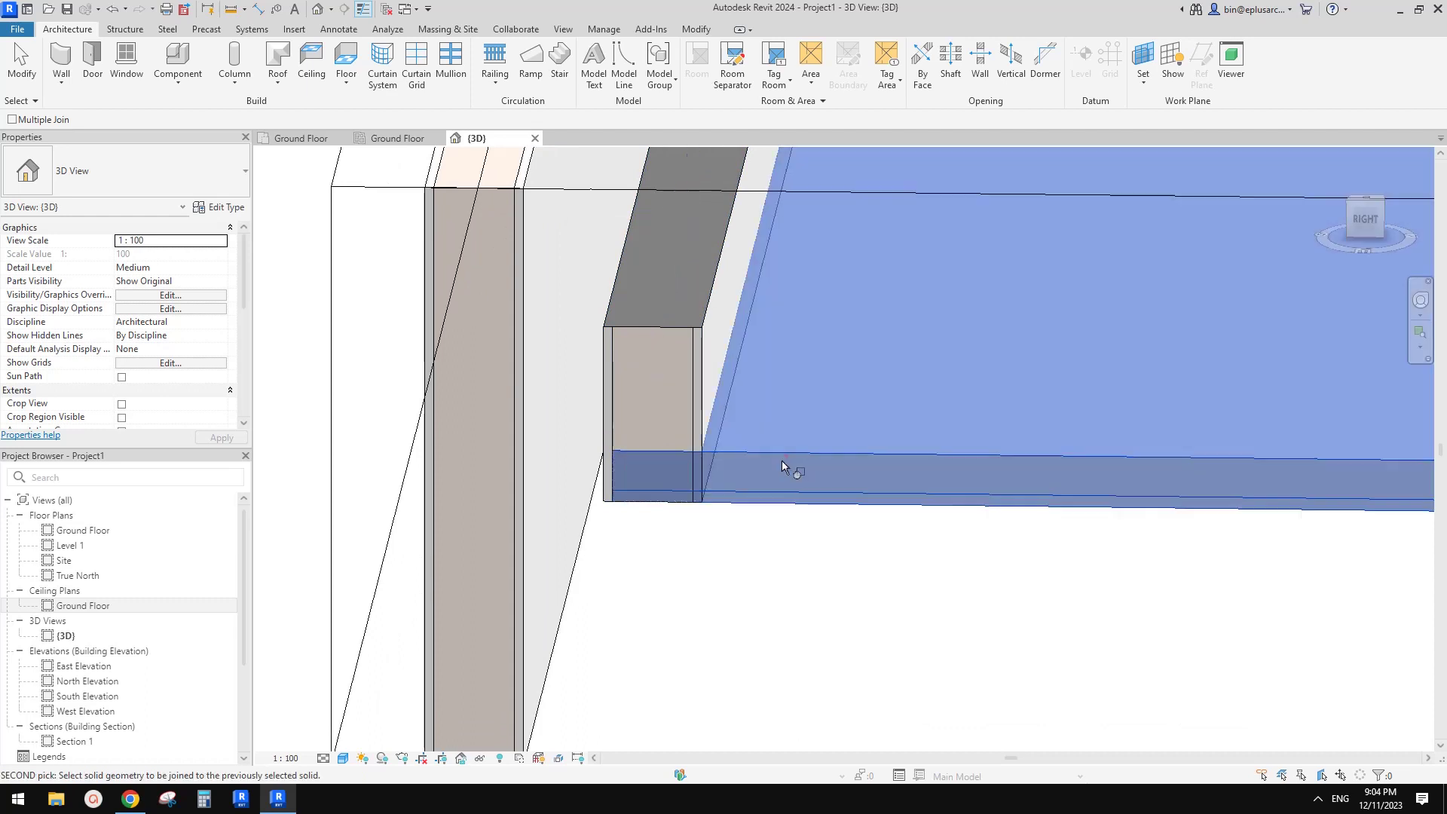
pyautogui.click(694, 378)
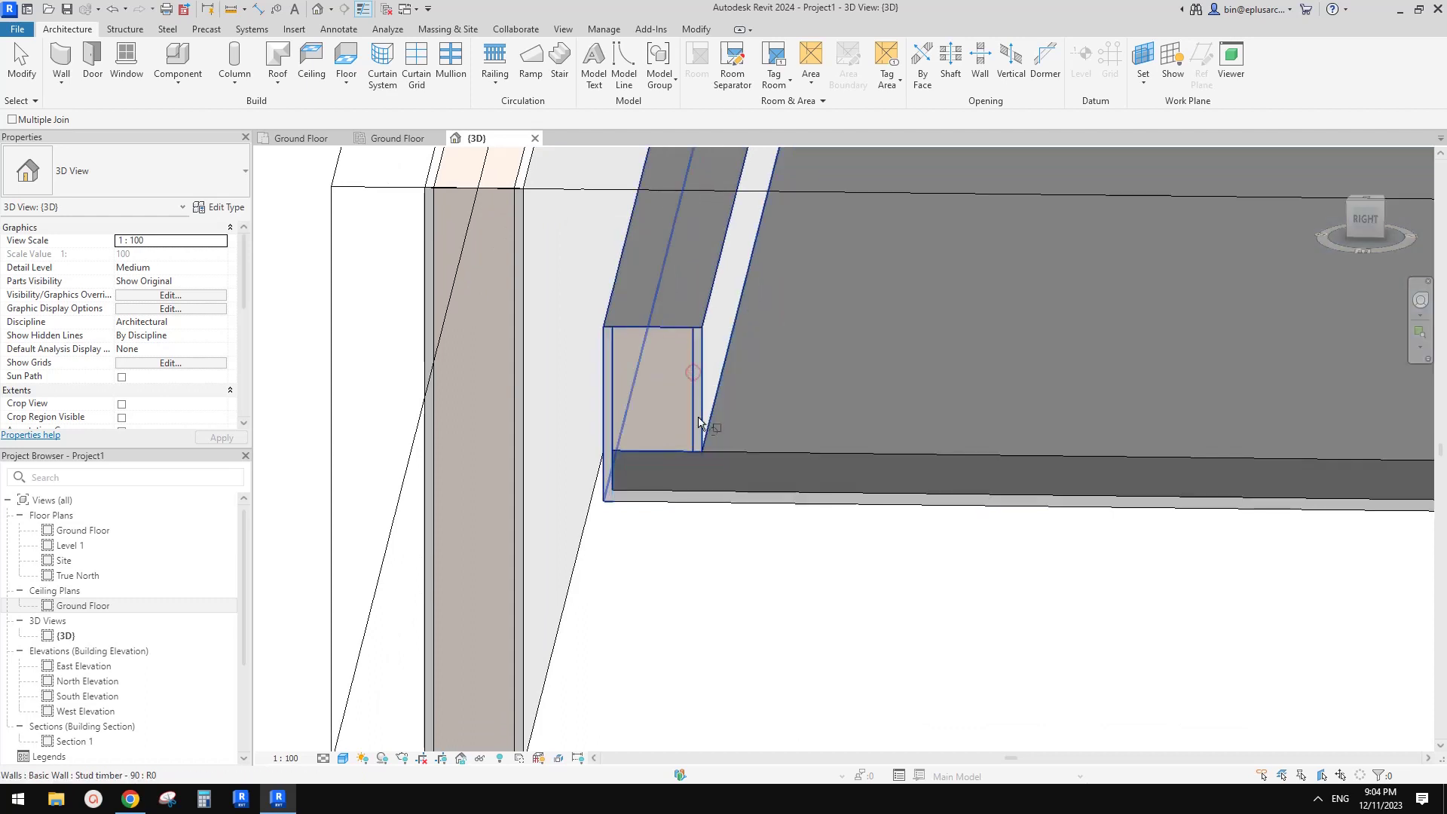
pyautogui.moveTo(718, 466); pyautogui.dragTo(752, 349, button='middle')
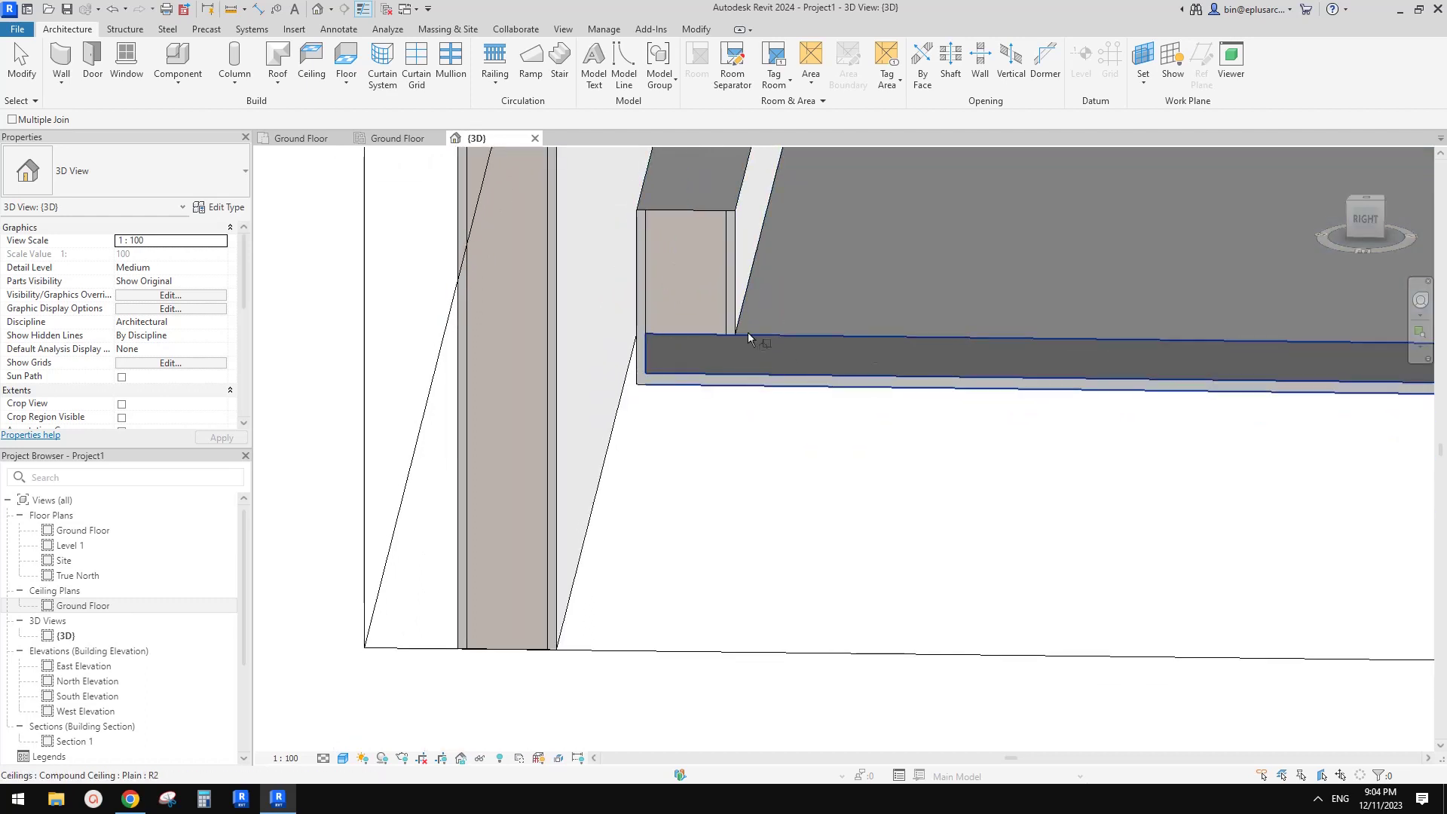
pyautogui.moveTo(868, 368); pyautogui.dragTo(854, 406, button='middle')
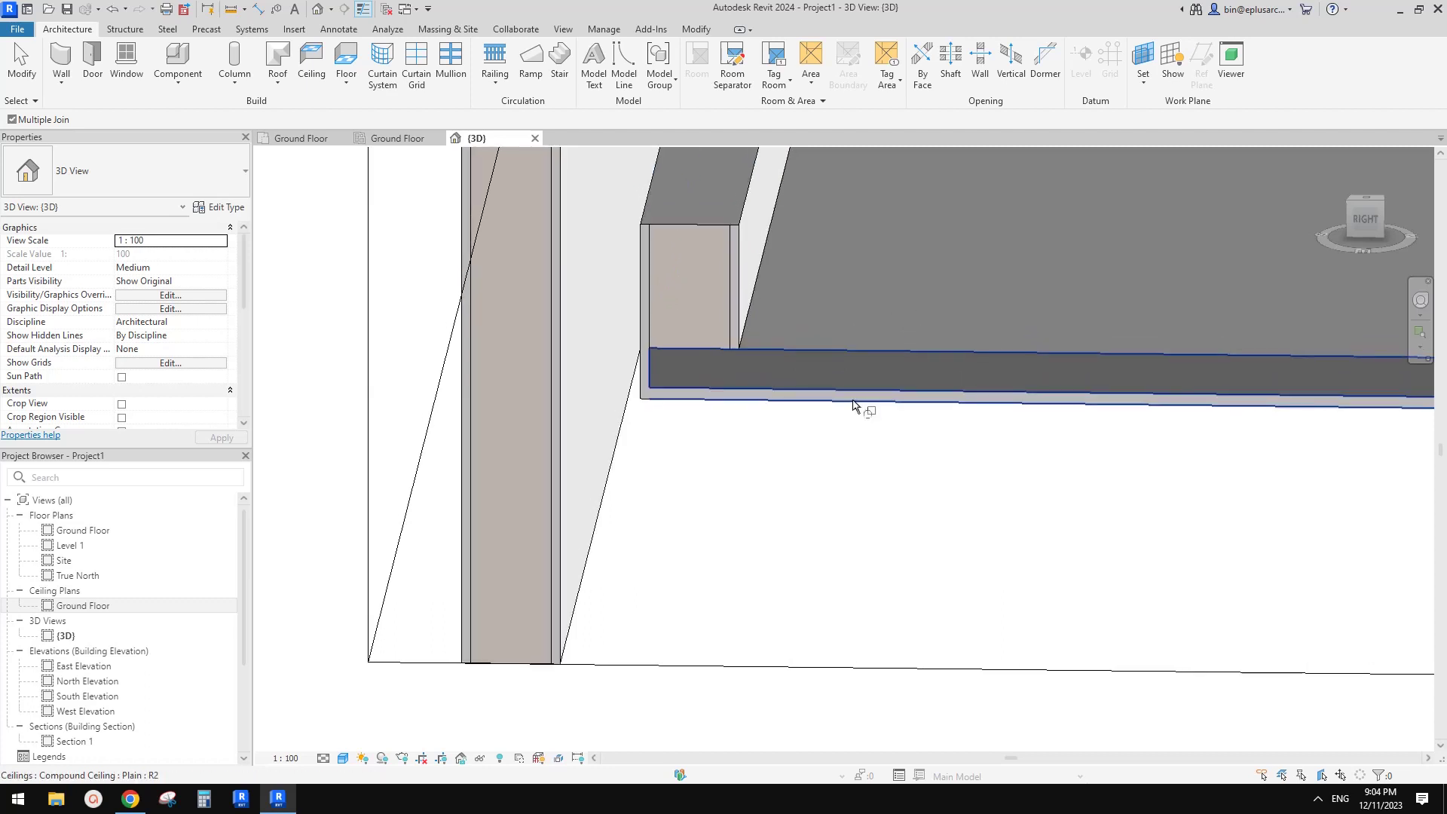
pyautogui.hotkey('ctrl', 'z')
pyautogui.hotkey('ctrl', 'z')
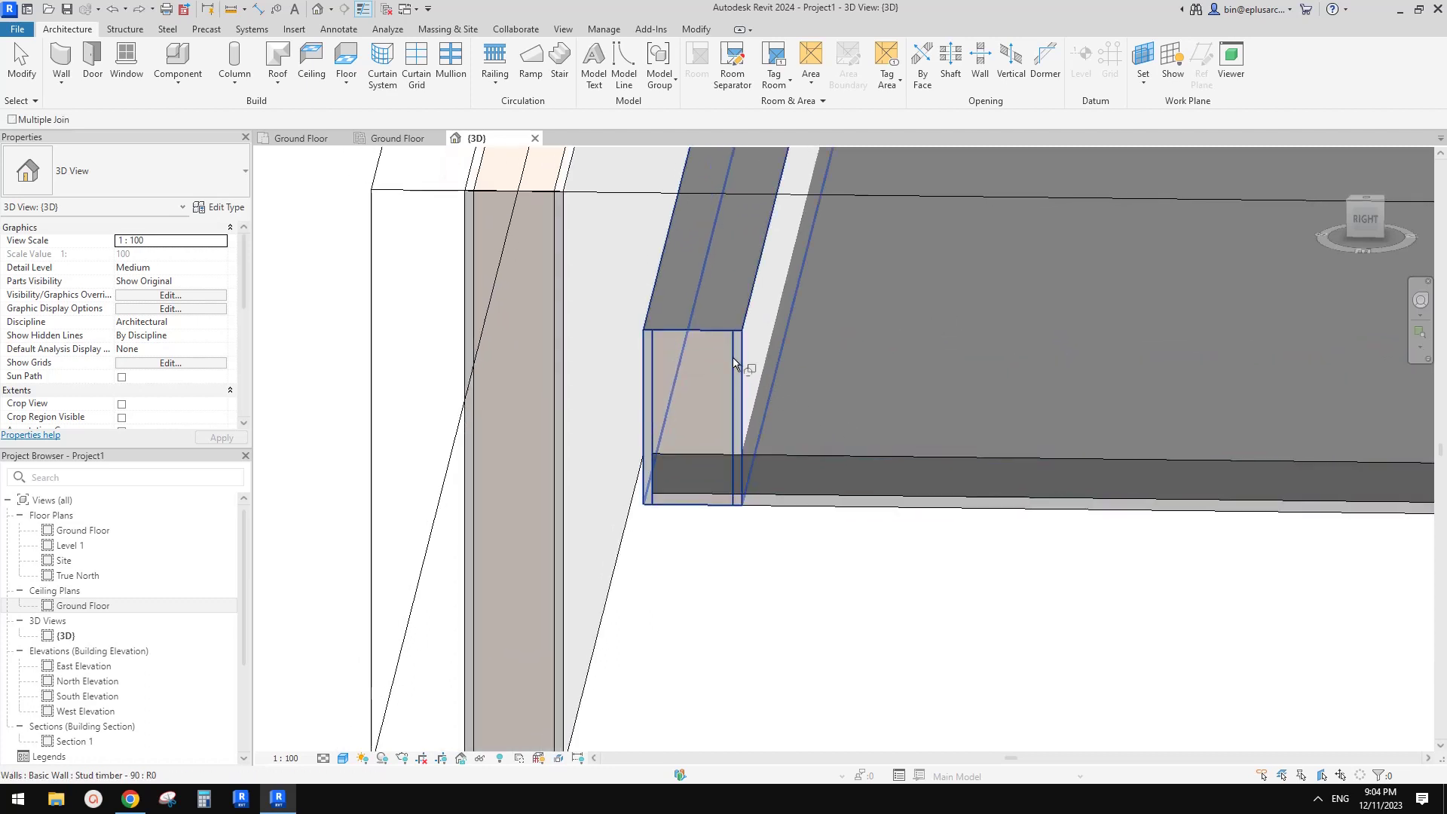
# Join the low inner wall and the ceiling, picking the wall first.
pyautogui.click(735, 364)
pyautogui.click(887, 397)
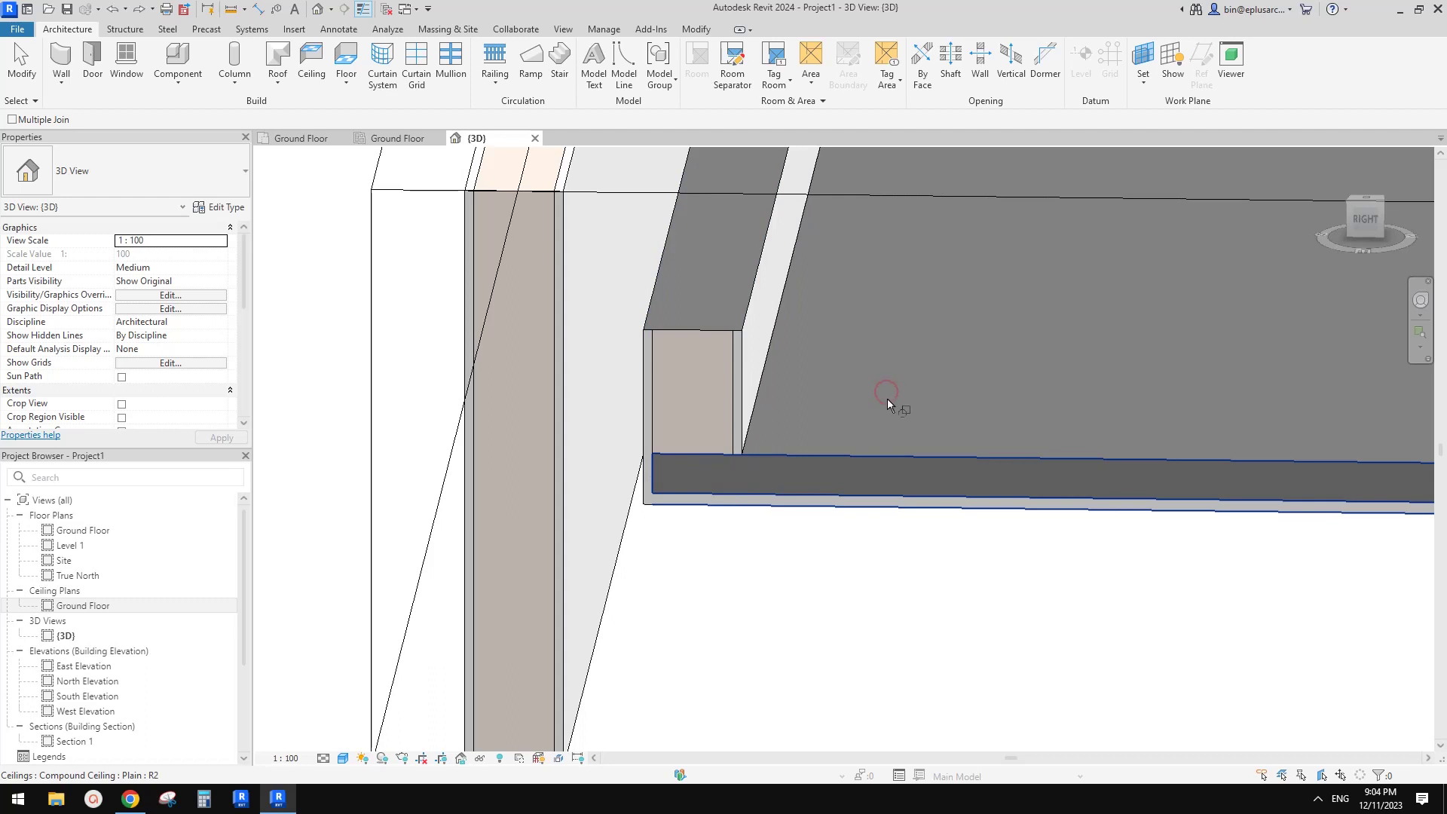
pyautogui.moveTo(693, 381); pyautogui.dragTo(704, 373, button='middle')
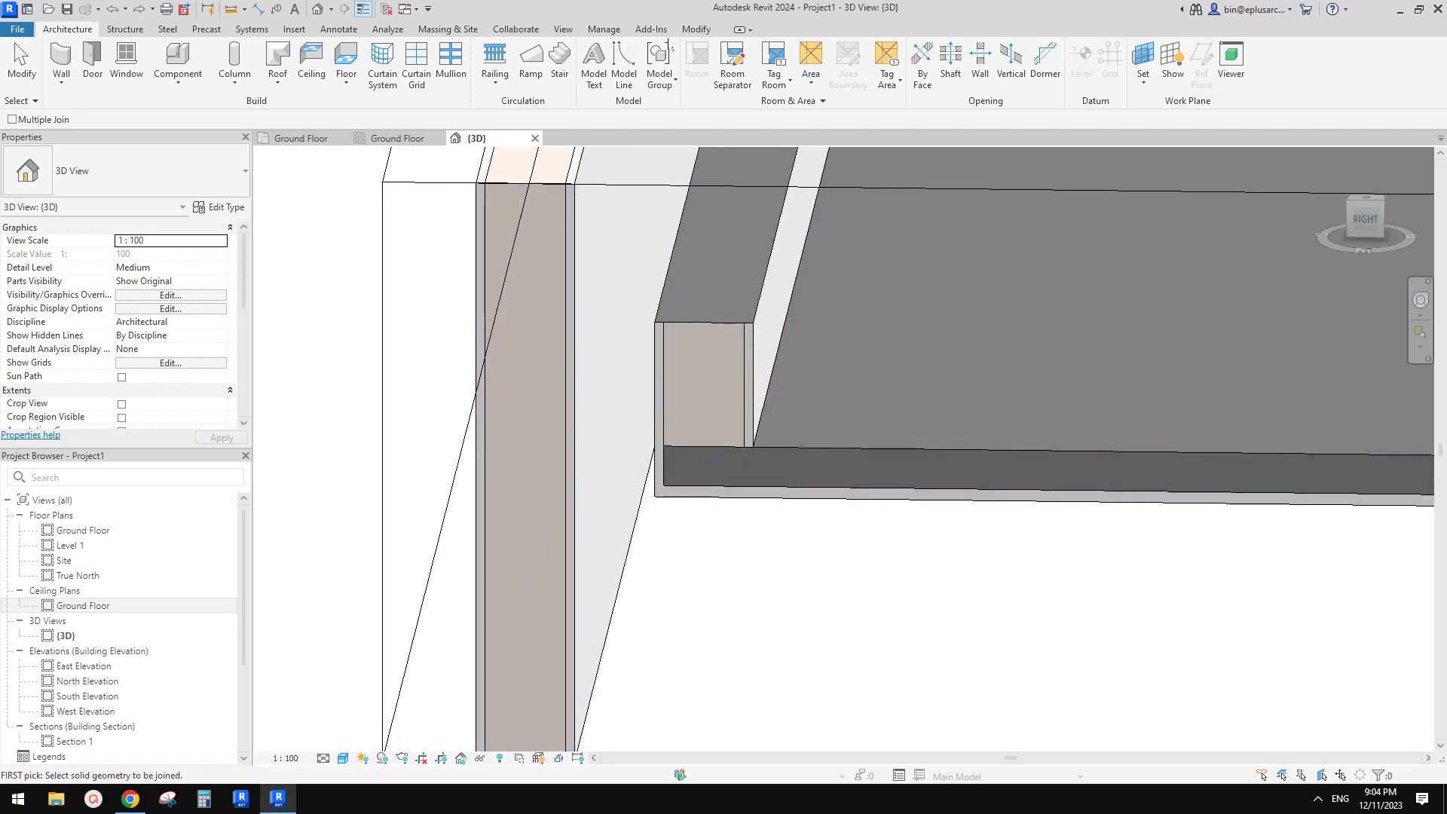
pyautogui.press('Escape')
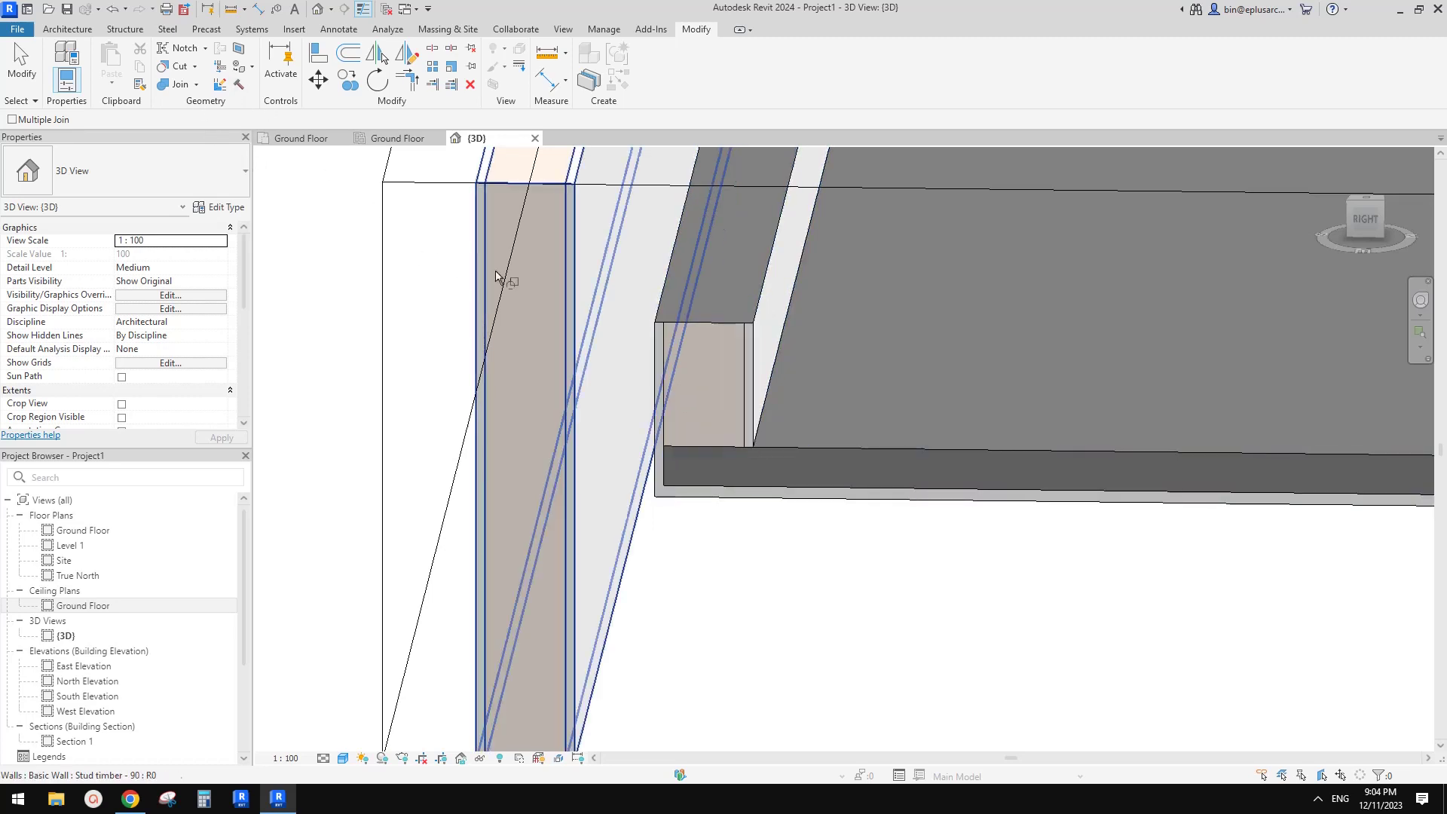
# Switch the join order of the low inner wall and the ceiling, and switch it back.
pyautogui.click(196, 85)
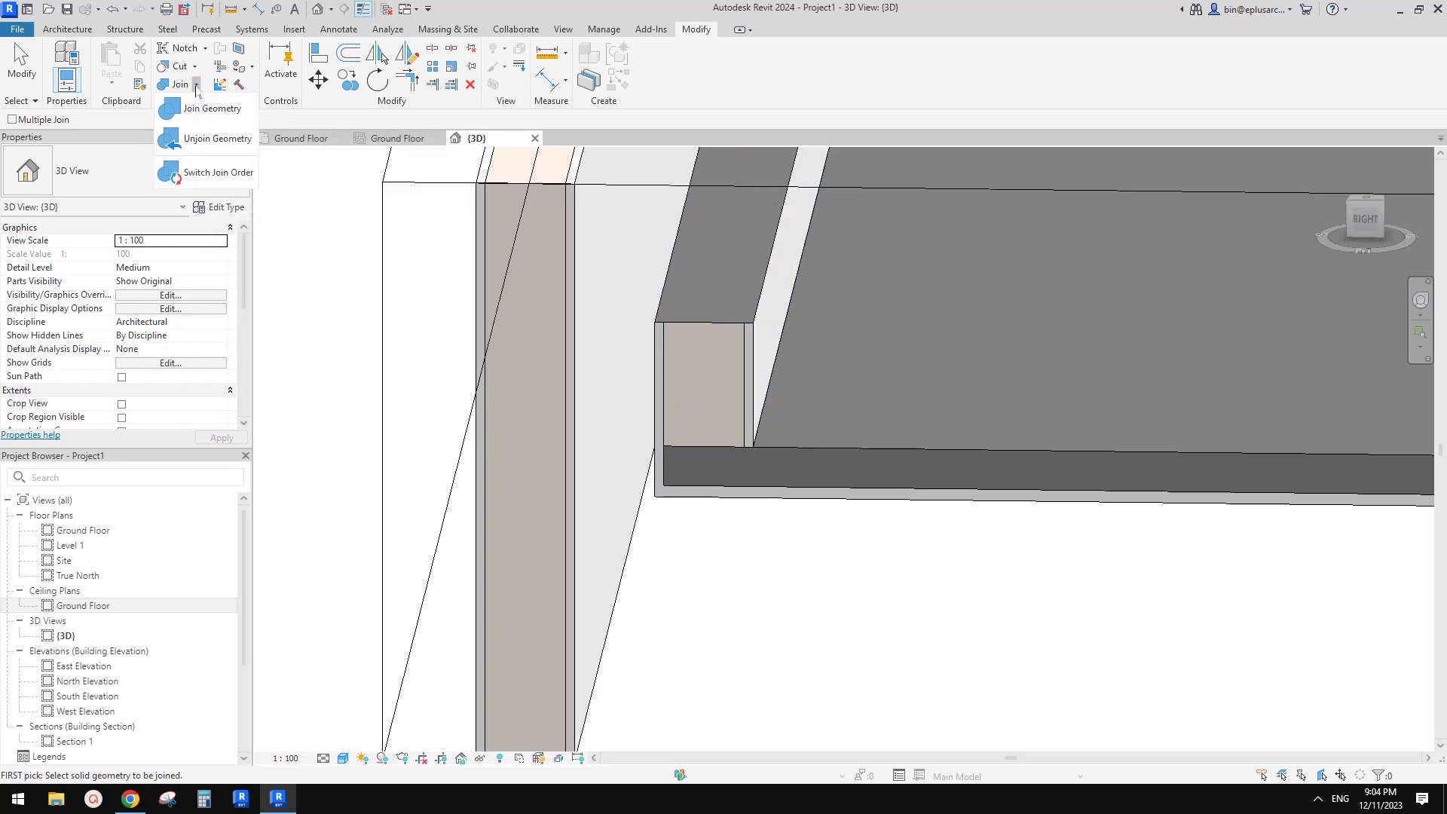
pyautogui.click(204, 173)
pyautogui.click(693, 413)
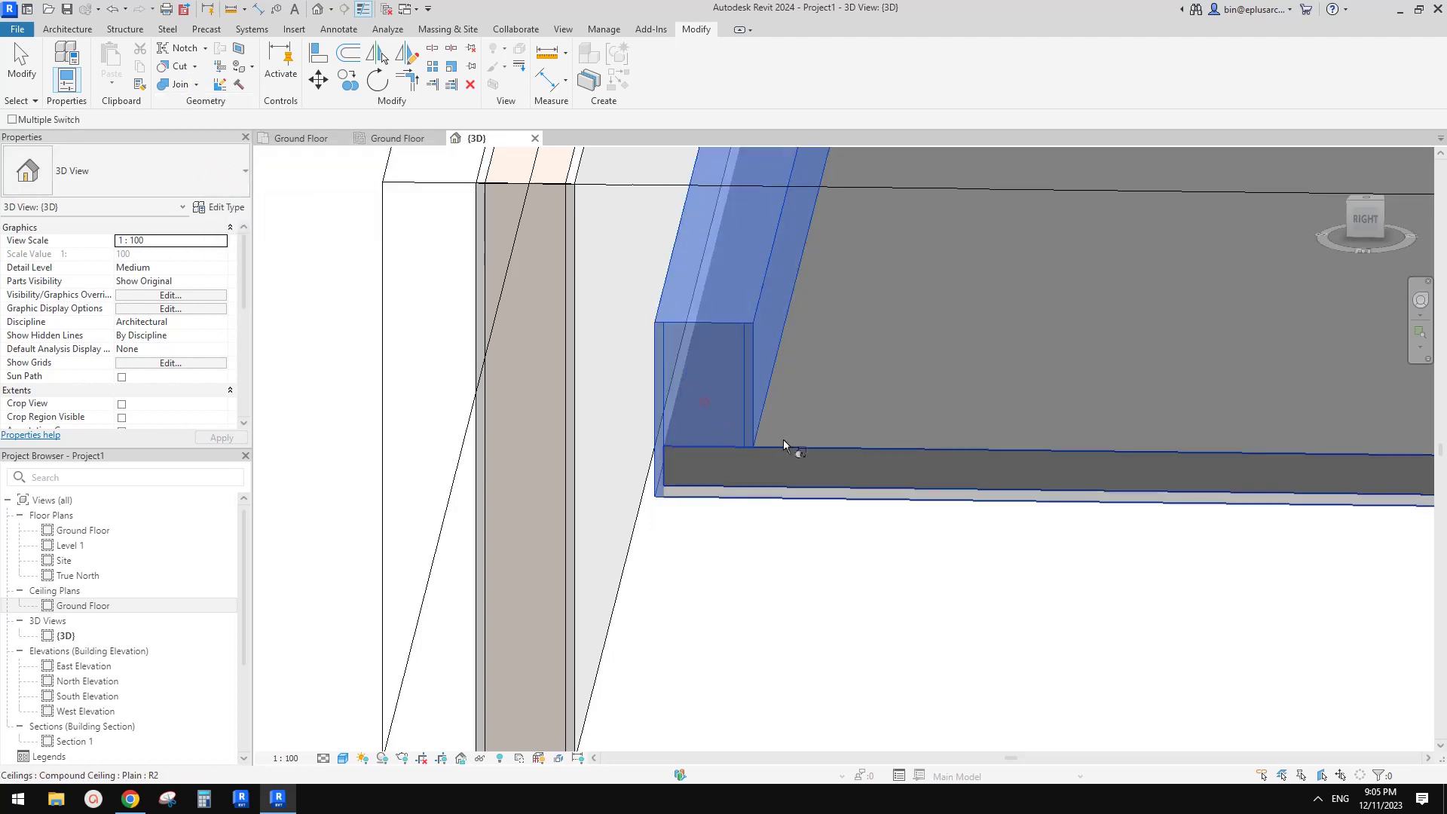
pyautogui.click(818, 441)
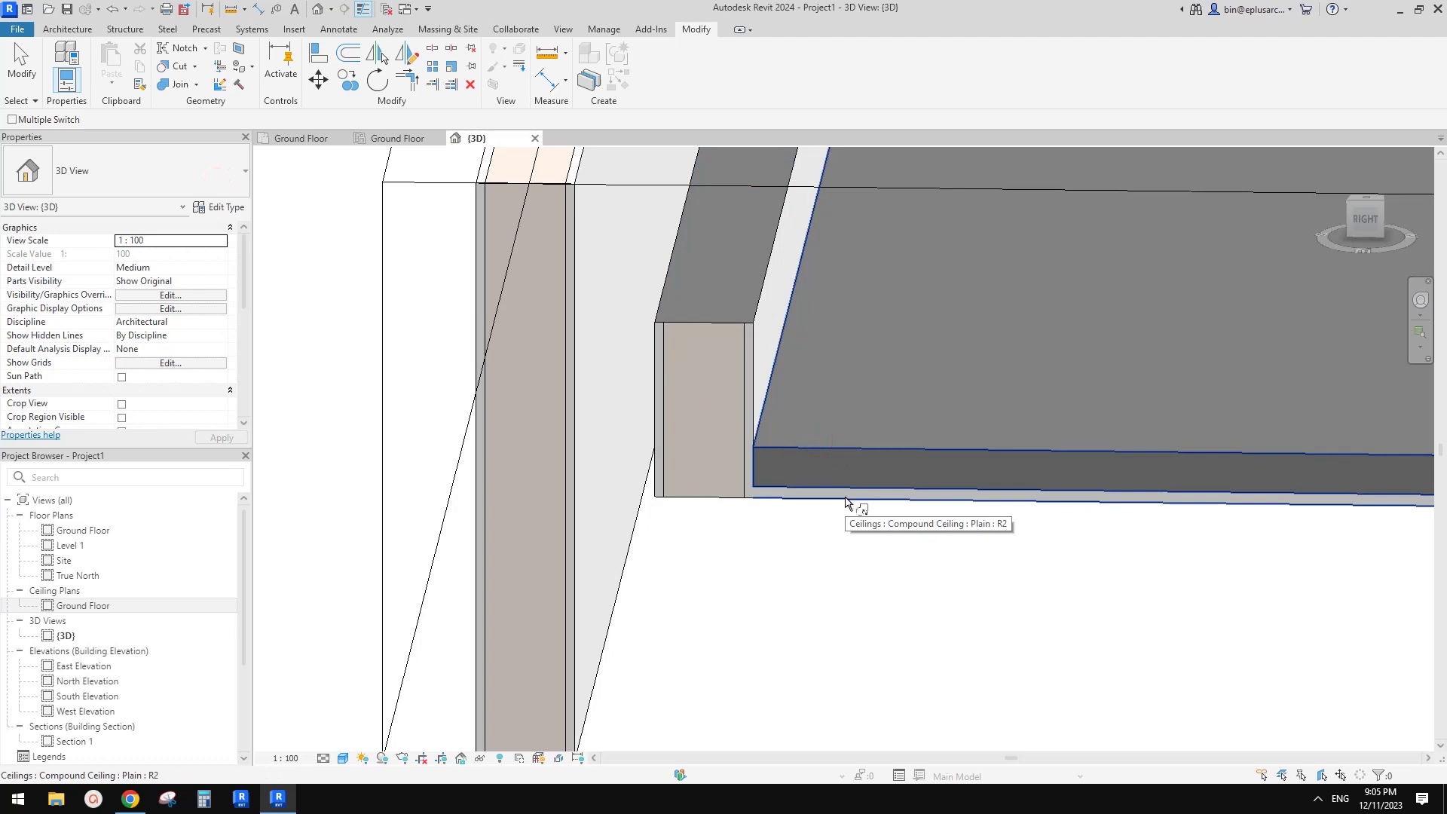
pyautogui.click(817, 449)
pyautogui.click(727, 386)
pyautogui.moveTo(915, 354); pyautogui.dragTo(922, 320, button='middle')
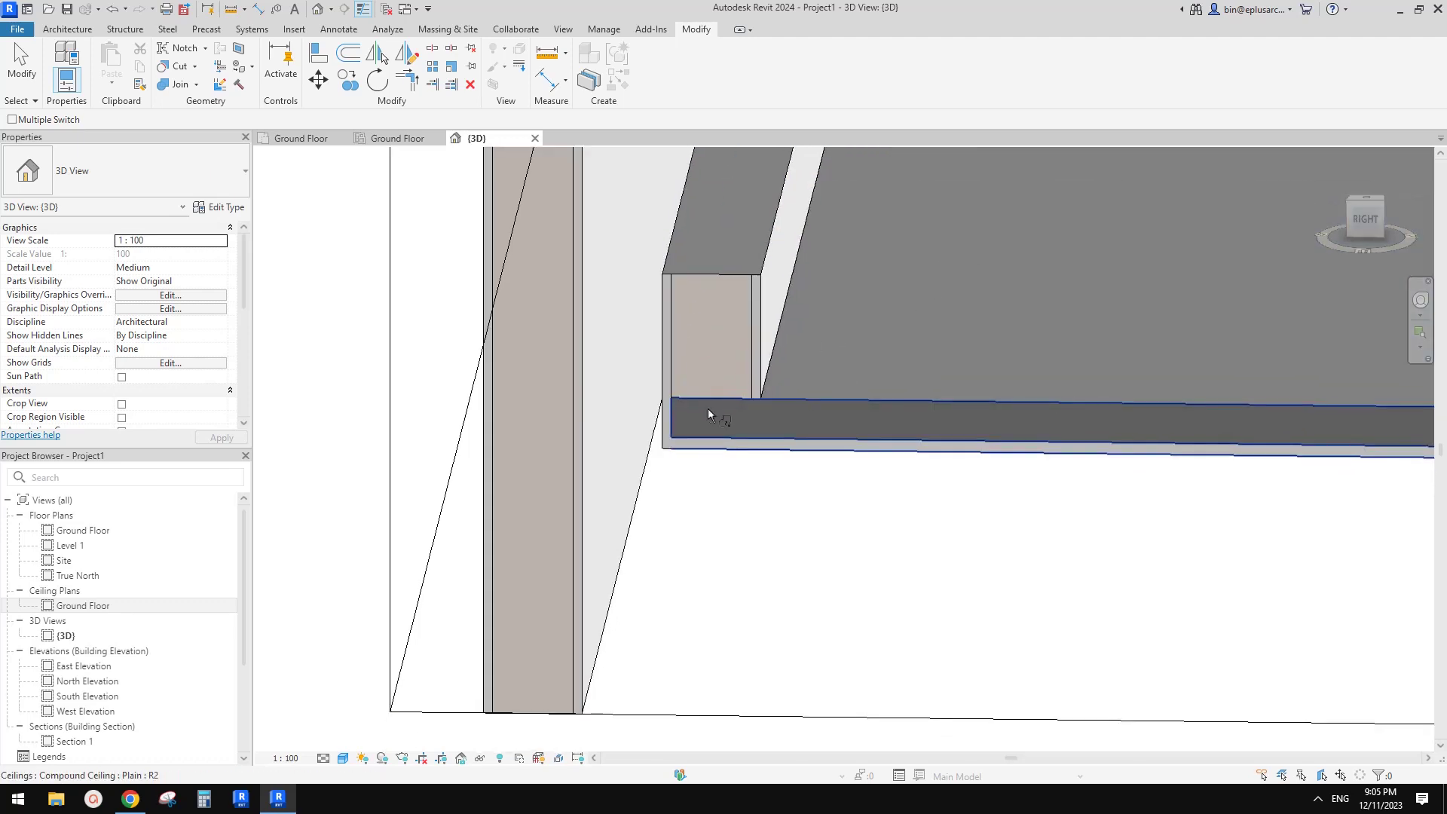
pyautogui.moveTo(780, 409); pyautogui.dragTo(766, 332, button='middle')
pyautogui.press('Escape')
# Inspect the Timber structure layer in the low inner wall's type assembly.
pyautogui.click(799, 336)
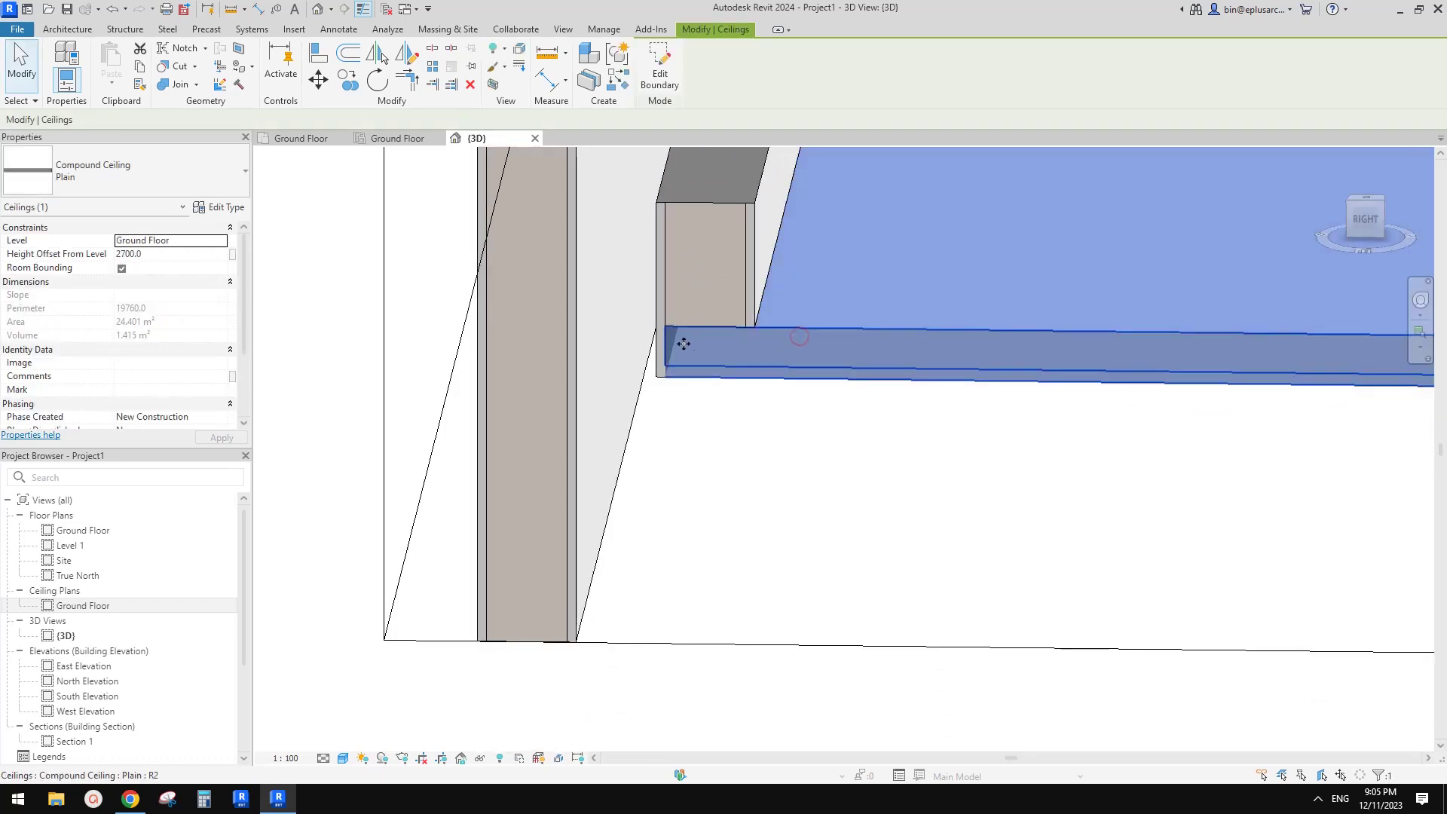
pyautogui.click(714, 281)
pyautogui.click(813, 337)
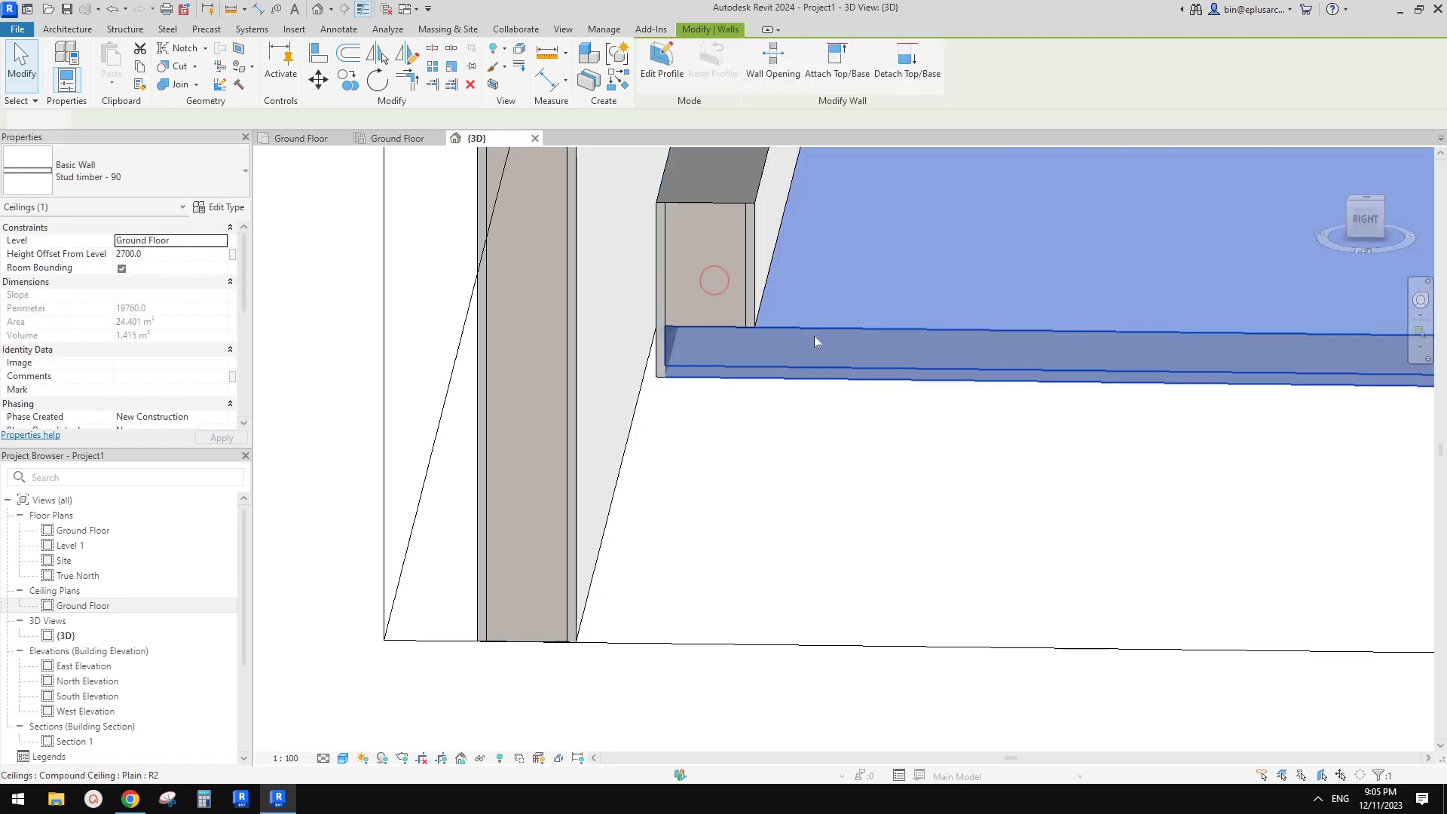
pyautogui.click(750, 273)
pyautogui.click(224, 207)
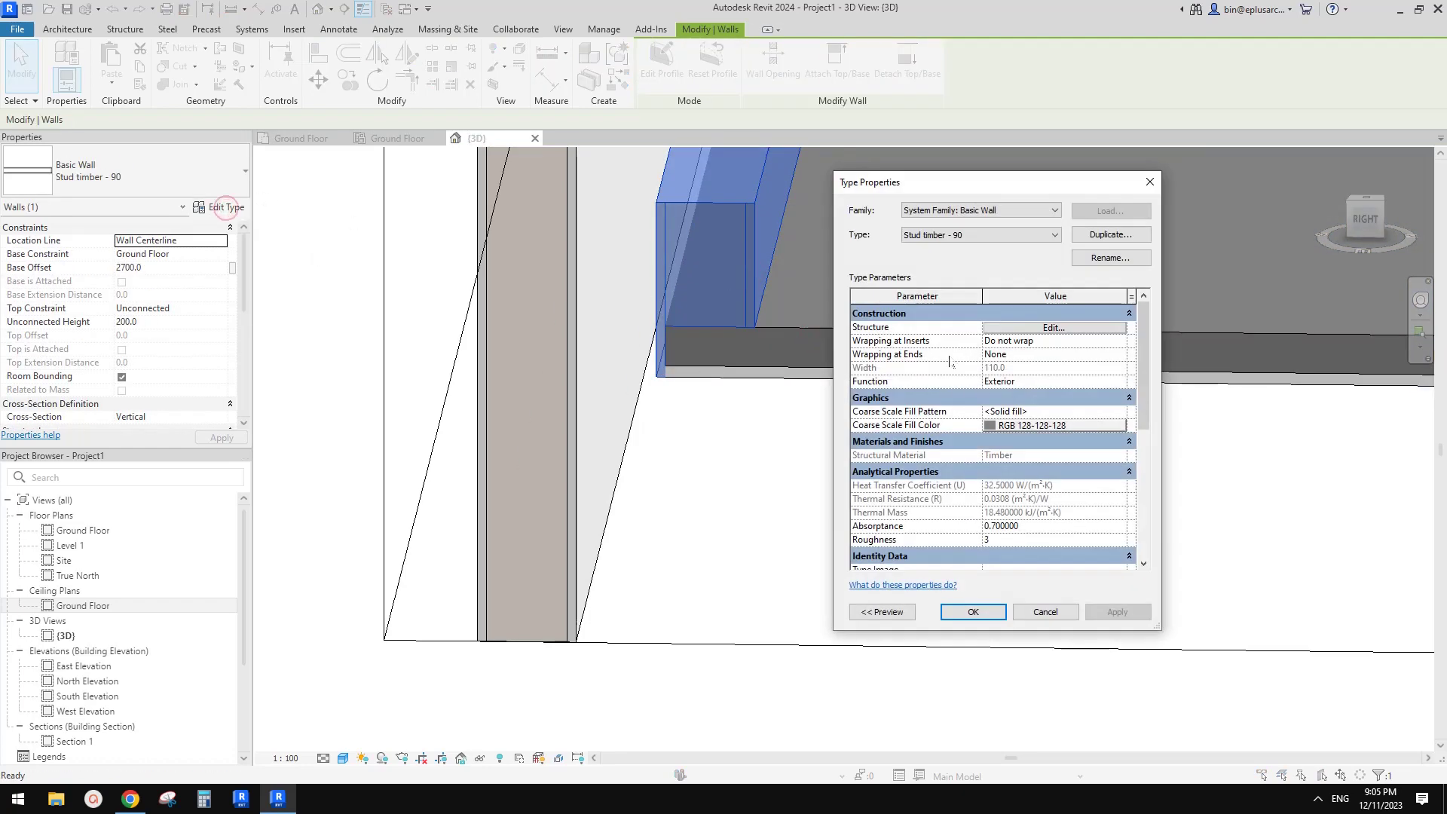
pyautogui.click(1030, 330)
pyautogui.click(935, 350)
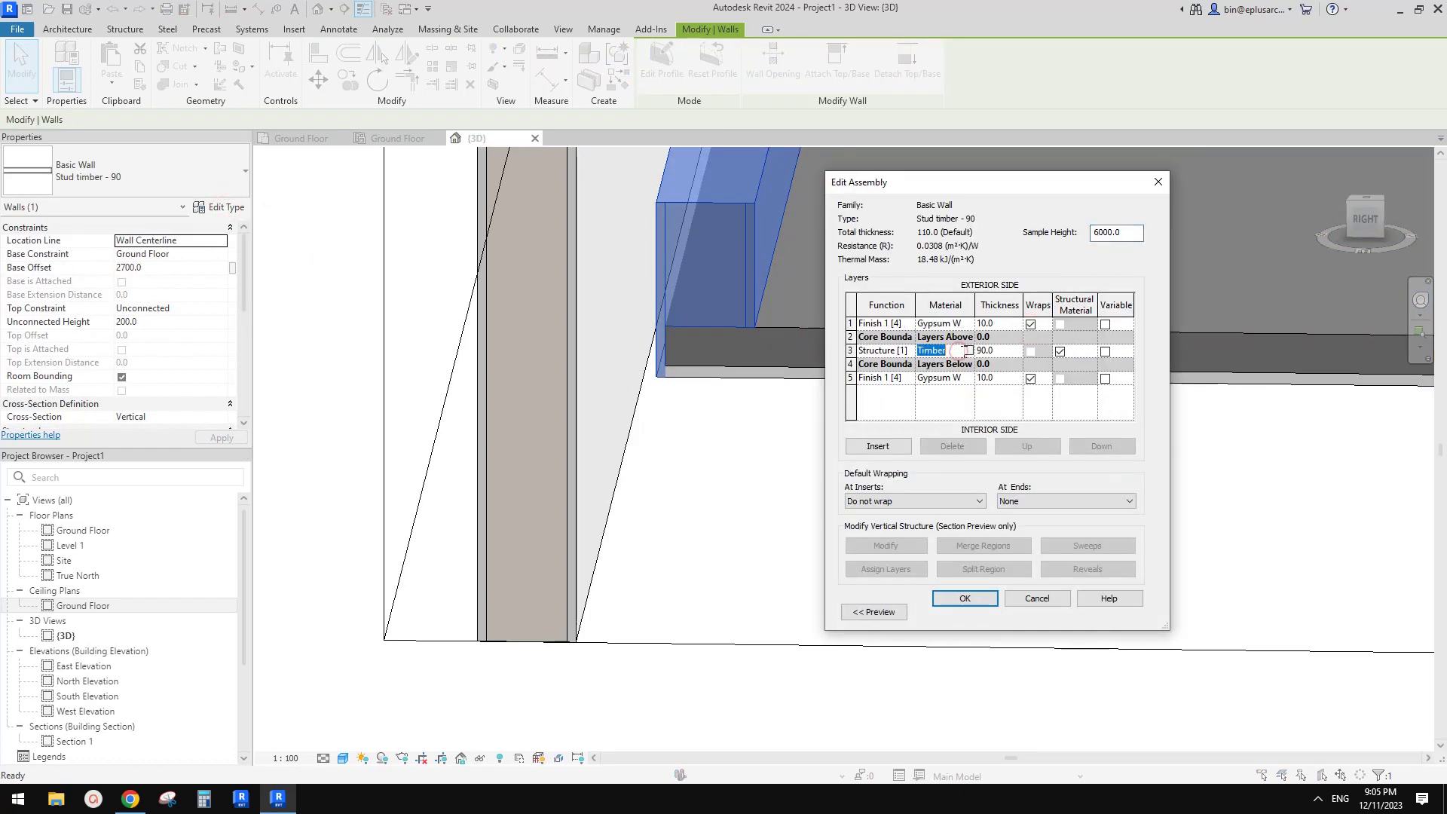
pyautogui.press('super')
pyautogui.click(956, 349)
pyautogui.click(957, 598)
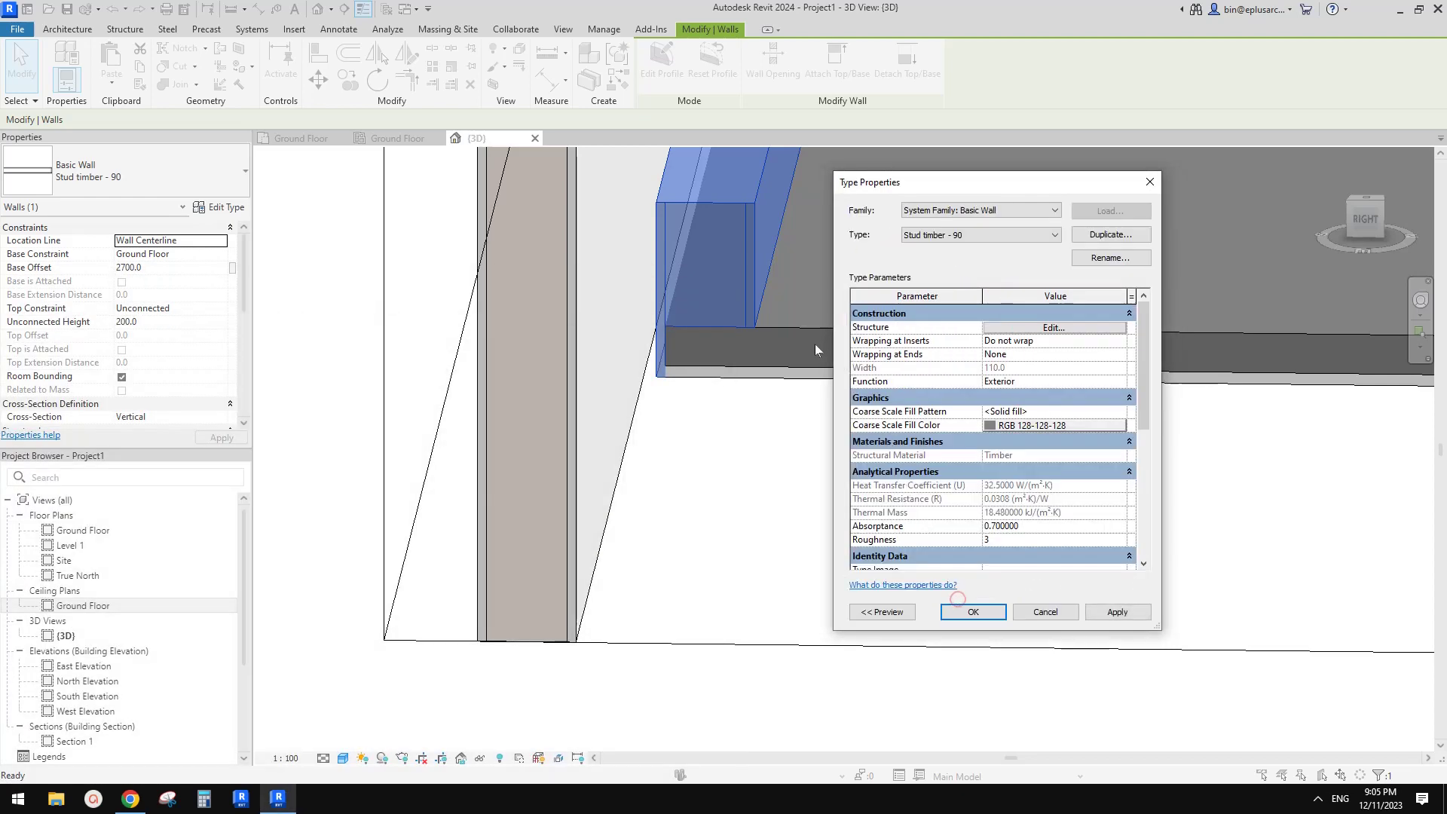
pyautogui.click(968, 611)
# Change the material of the Plain ceiling type's 45 mm structure layer to match the low inner wall's timber structure layer.
pyautogui.click(836, 352)
pyautogui.click(220, 207)
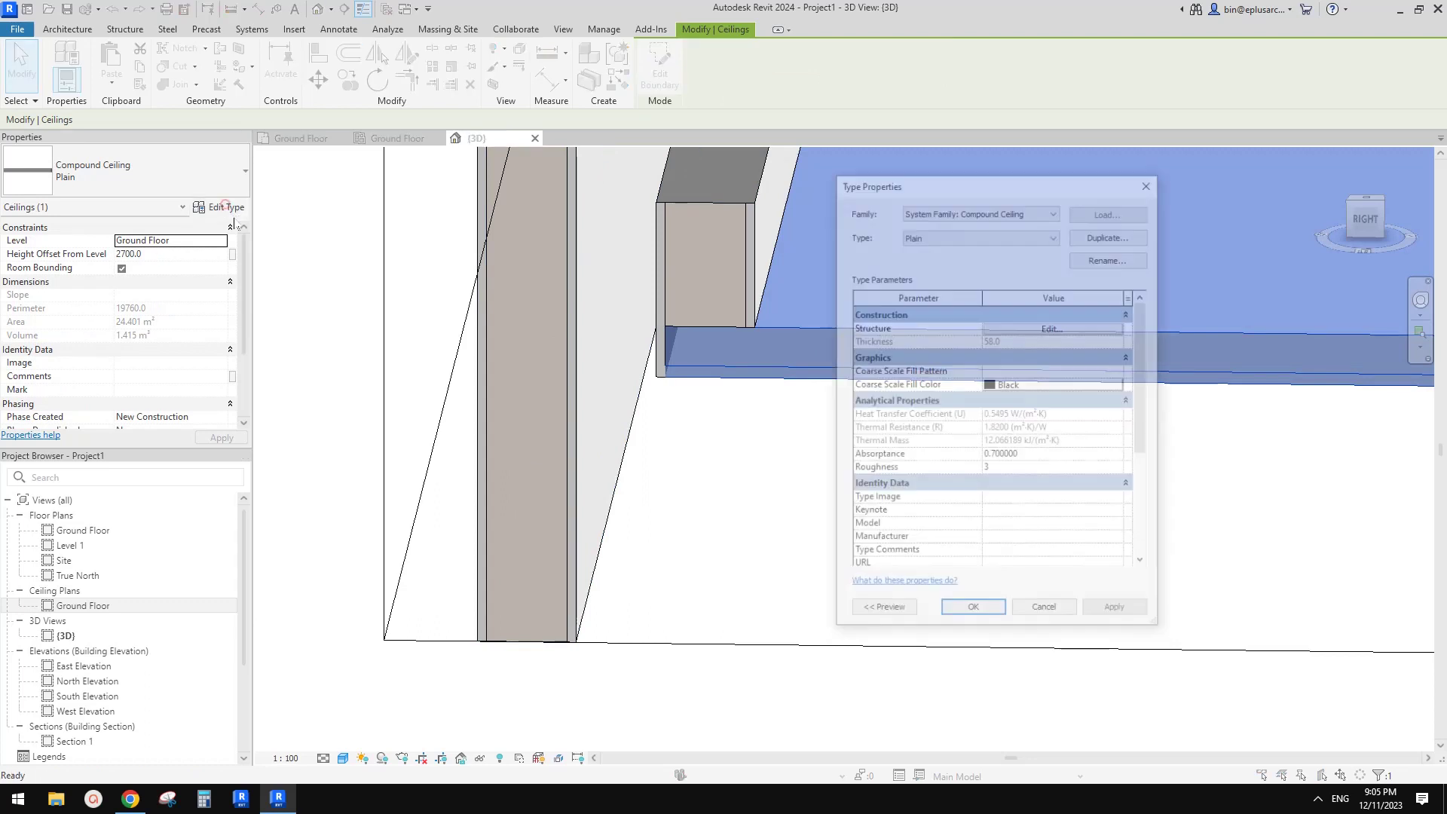
pyautogui.click(1009, 329)
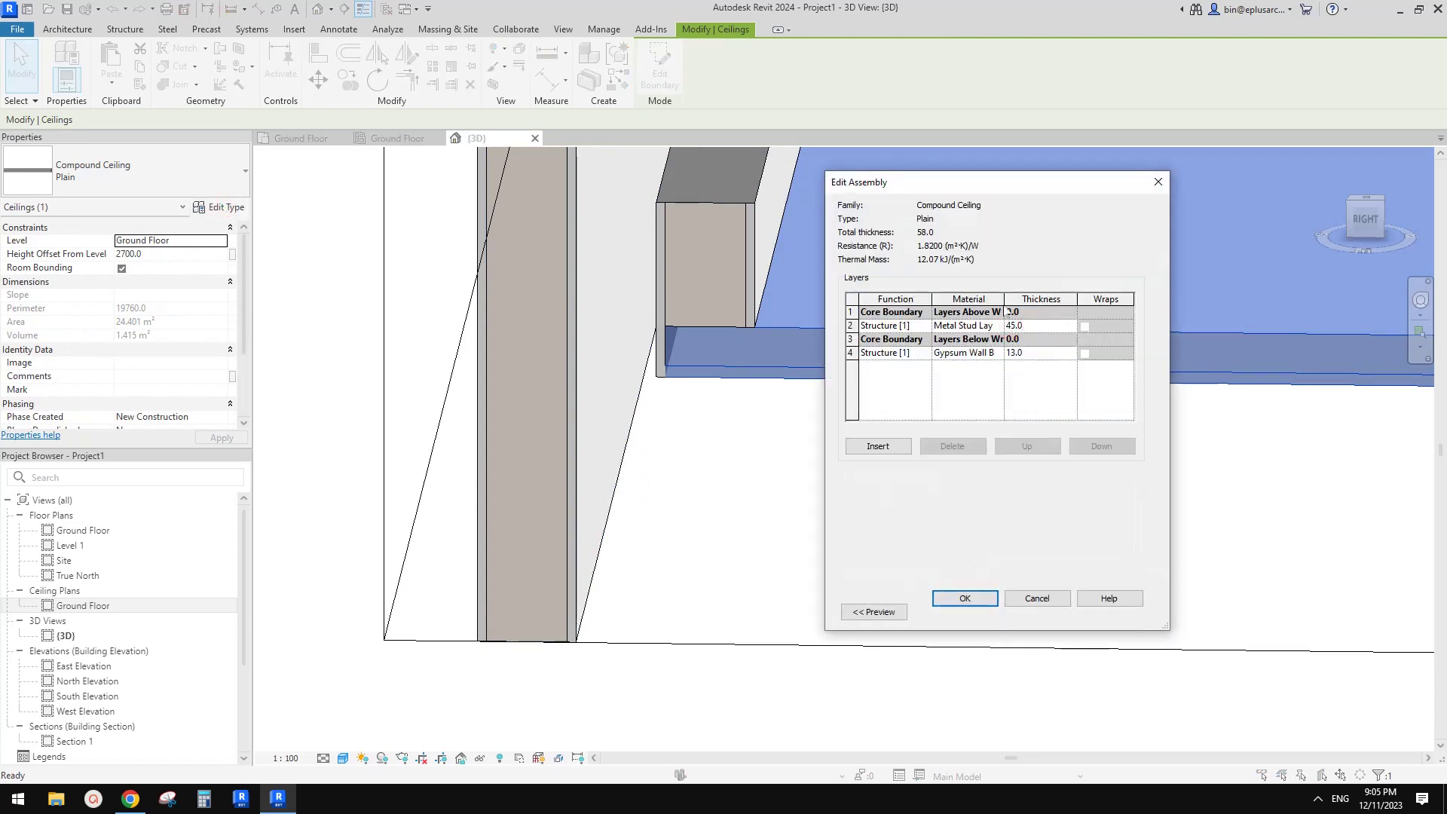
pyautogui.moveTo(1005, 300); pyautogui.dragTo(1040, 300)
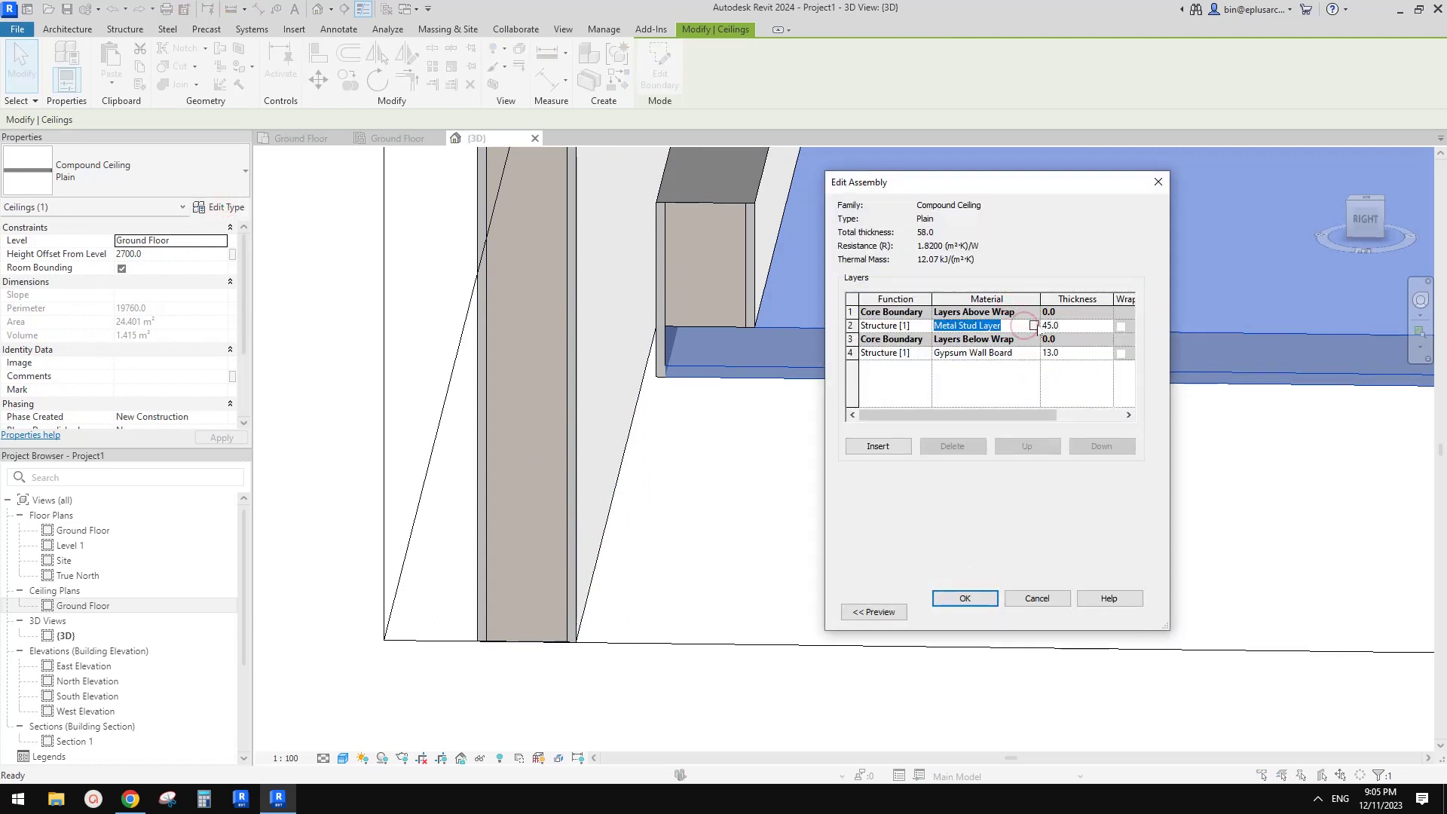
pyautogui.click(985, 595)
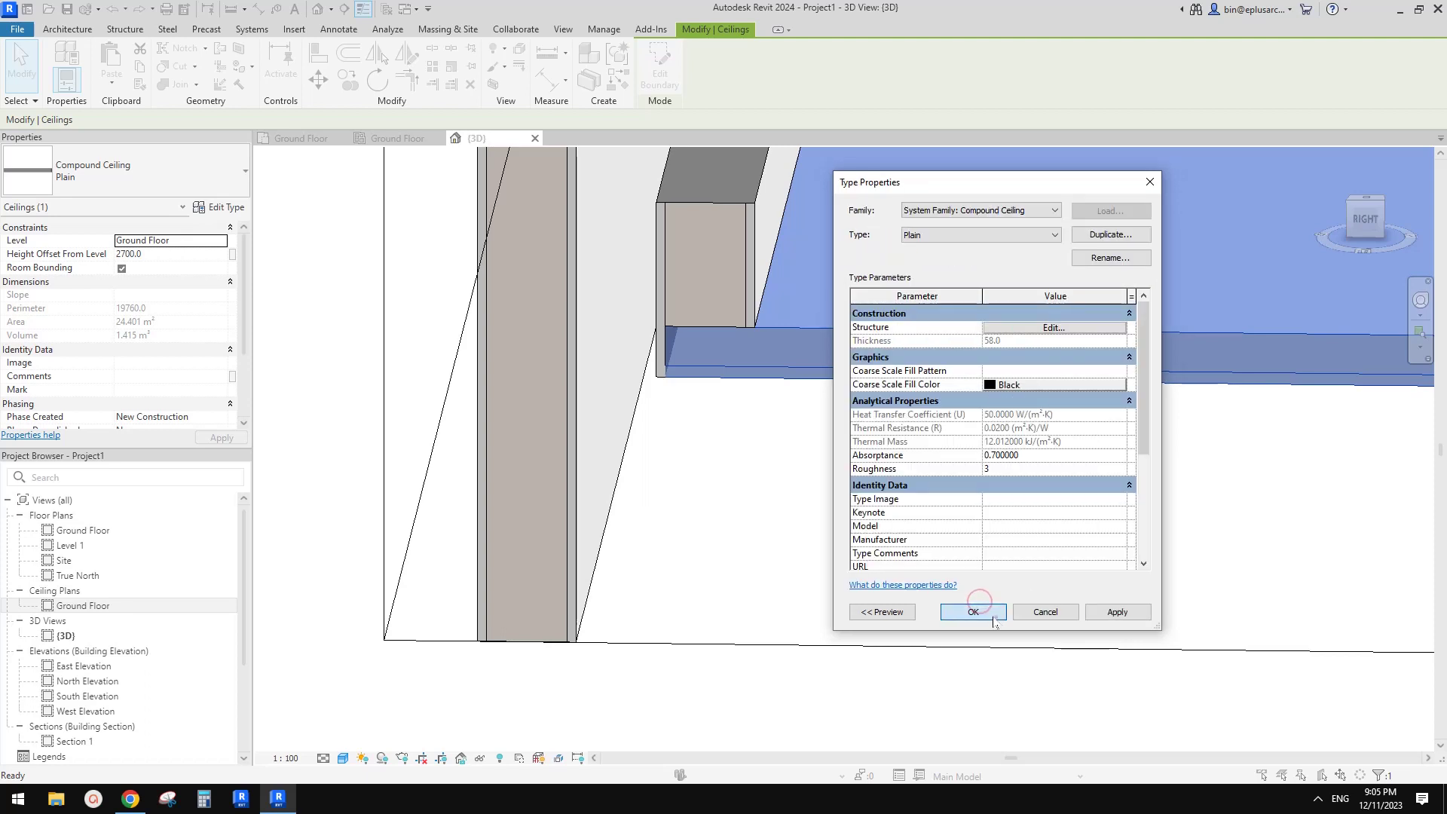
pyautogui.click(991, 603)
pyautogui.click(668, 468)
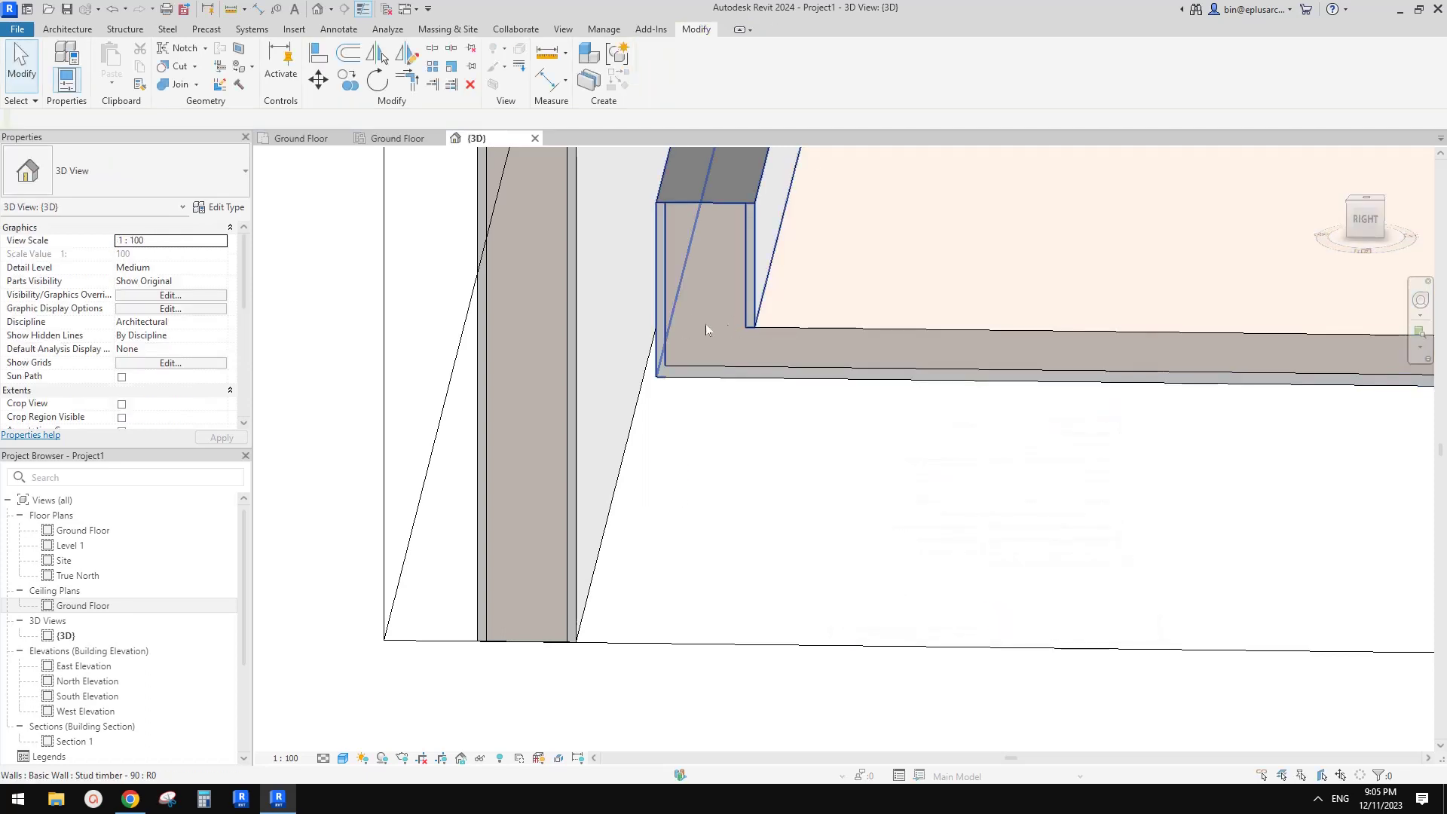
# Examine the section cut where the low inner wall's core meets the ceiling's structure layer, and the surrounding room.
pyautogui.scroll(-2, 706, 324)
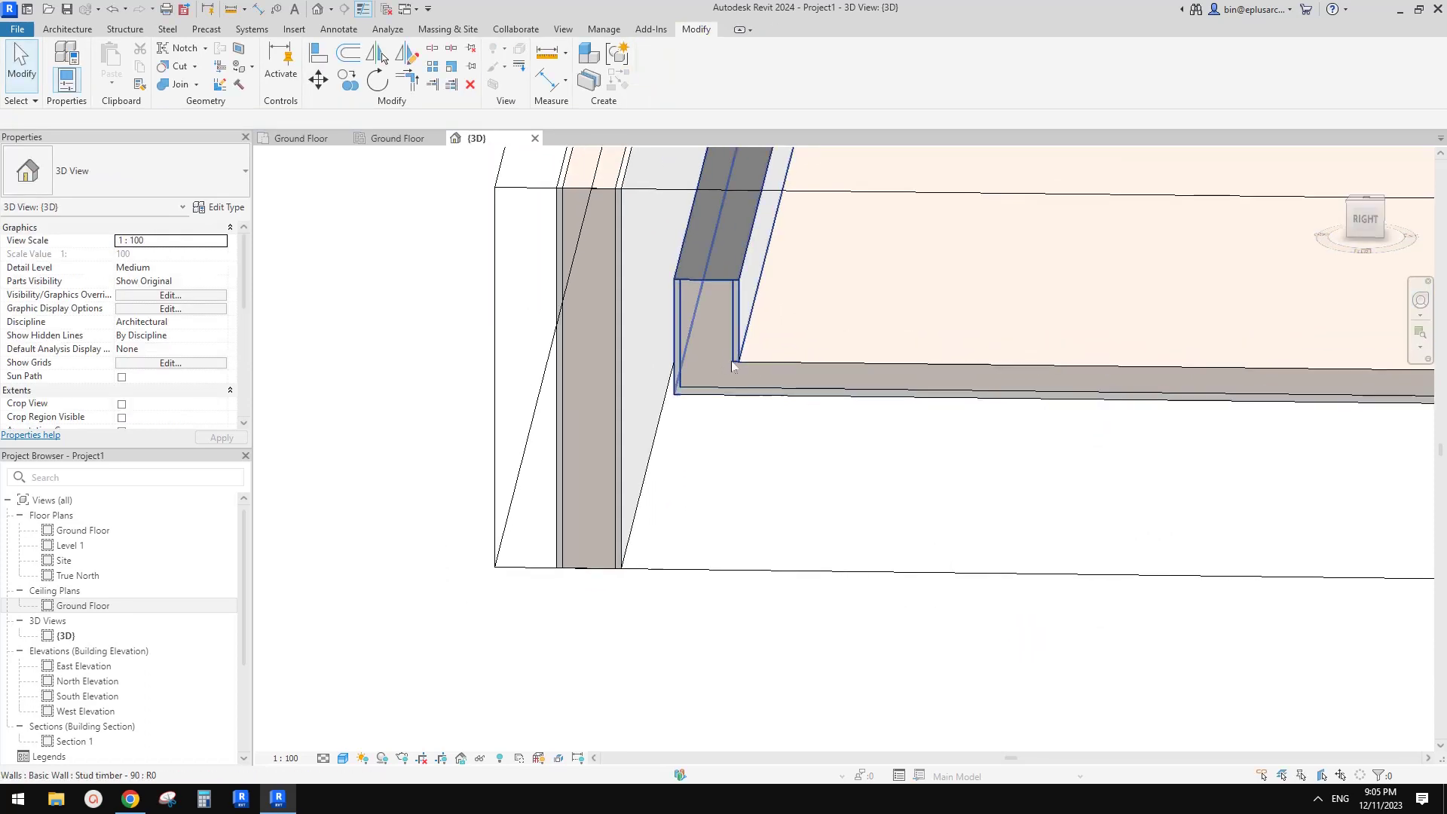
pyautogui.click(726, 324)
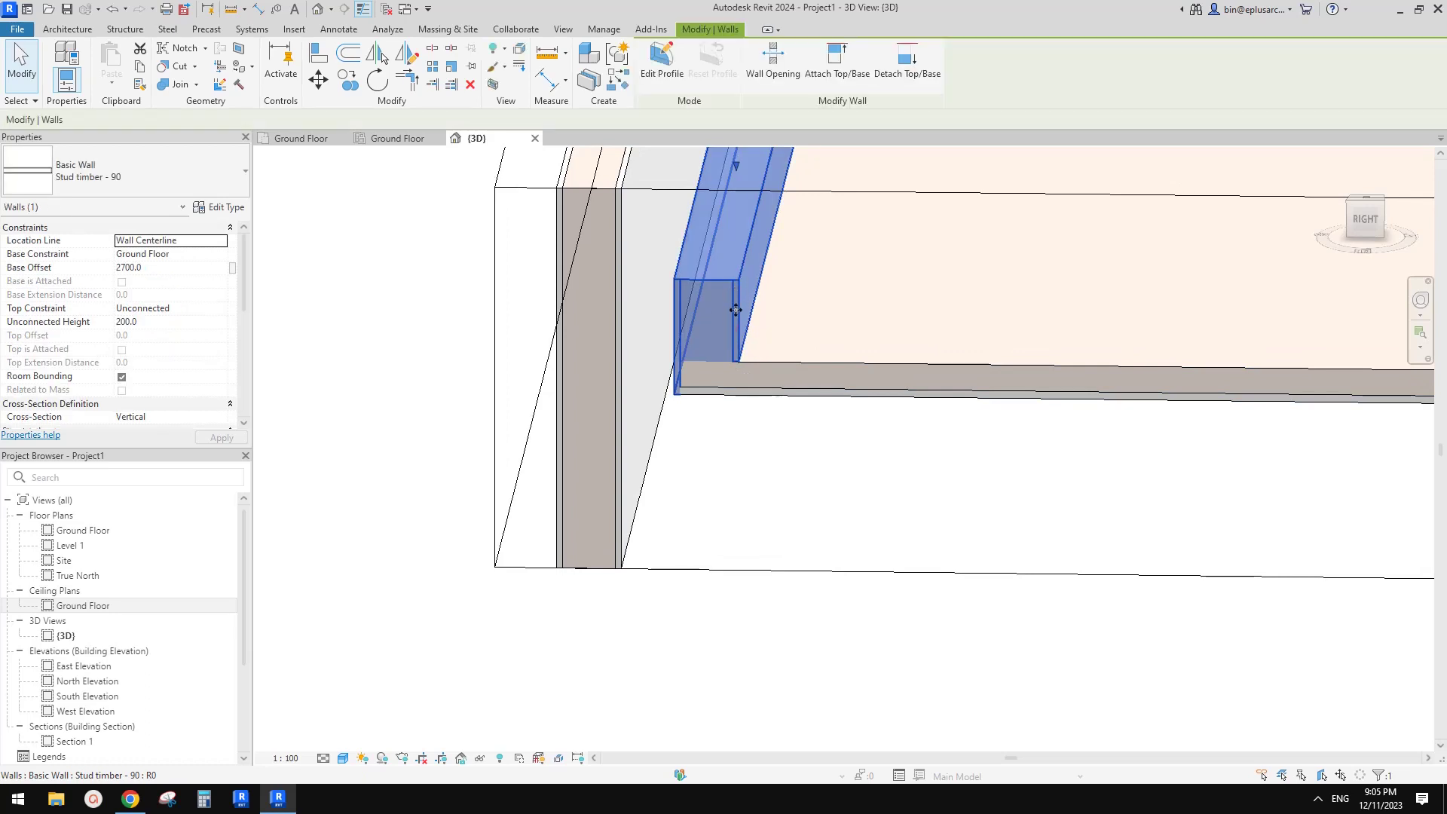
pyautogui.click(733, 417)
pyautogui.scroll(-2, 733, 418)
pyautogui.moveTo(0, 0); pyautogui.dragTo(0, 0)
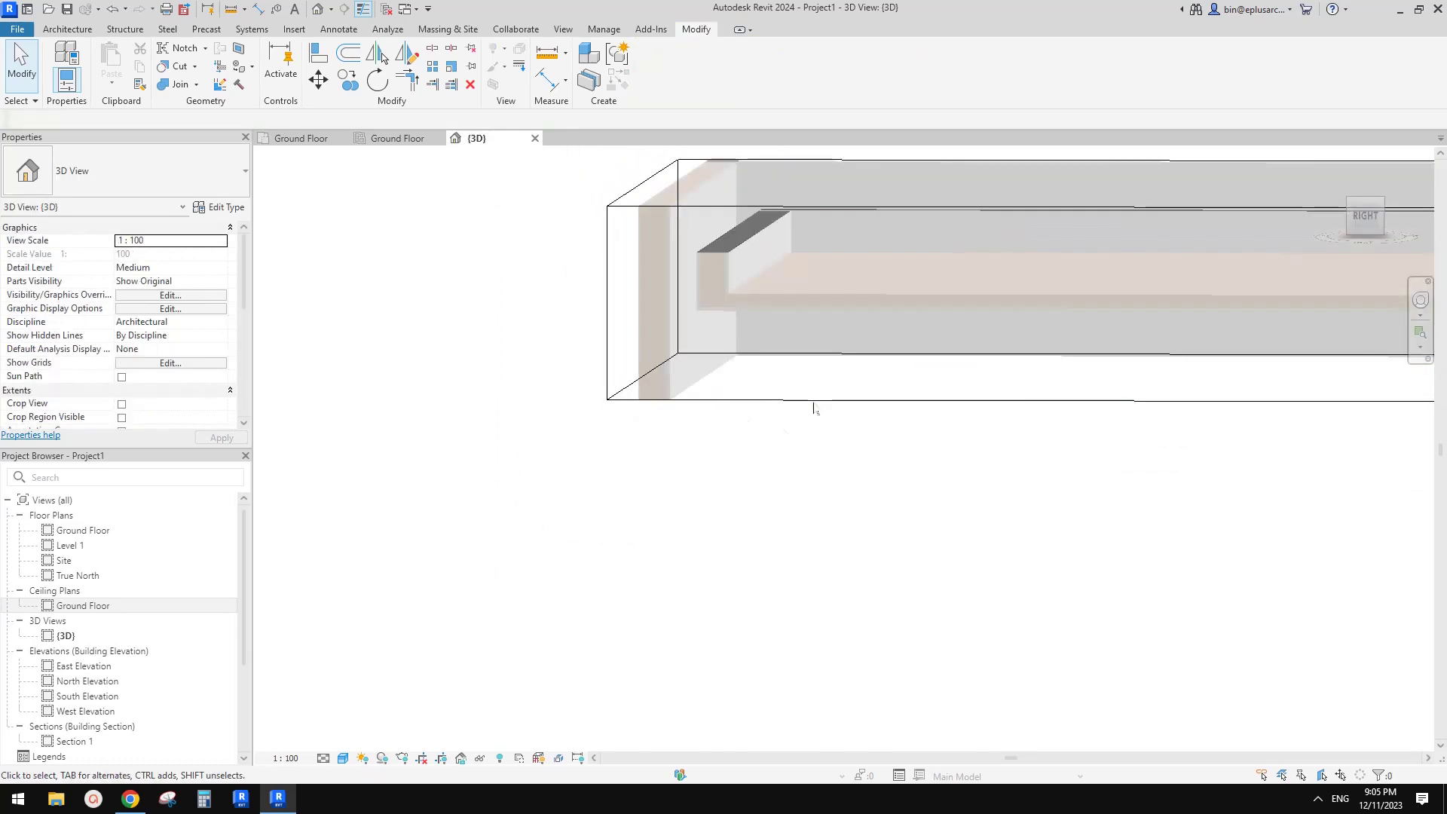
pyautogui.keyDown('shift'); pyautogui.moveTo(814, 407); pyautogui.dragTo(785, 443, button='middle'); pyautogui.keyUp('shift')
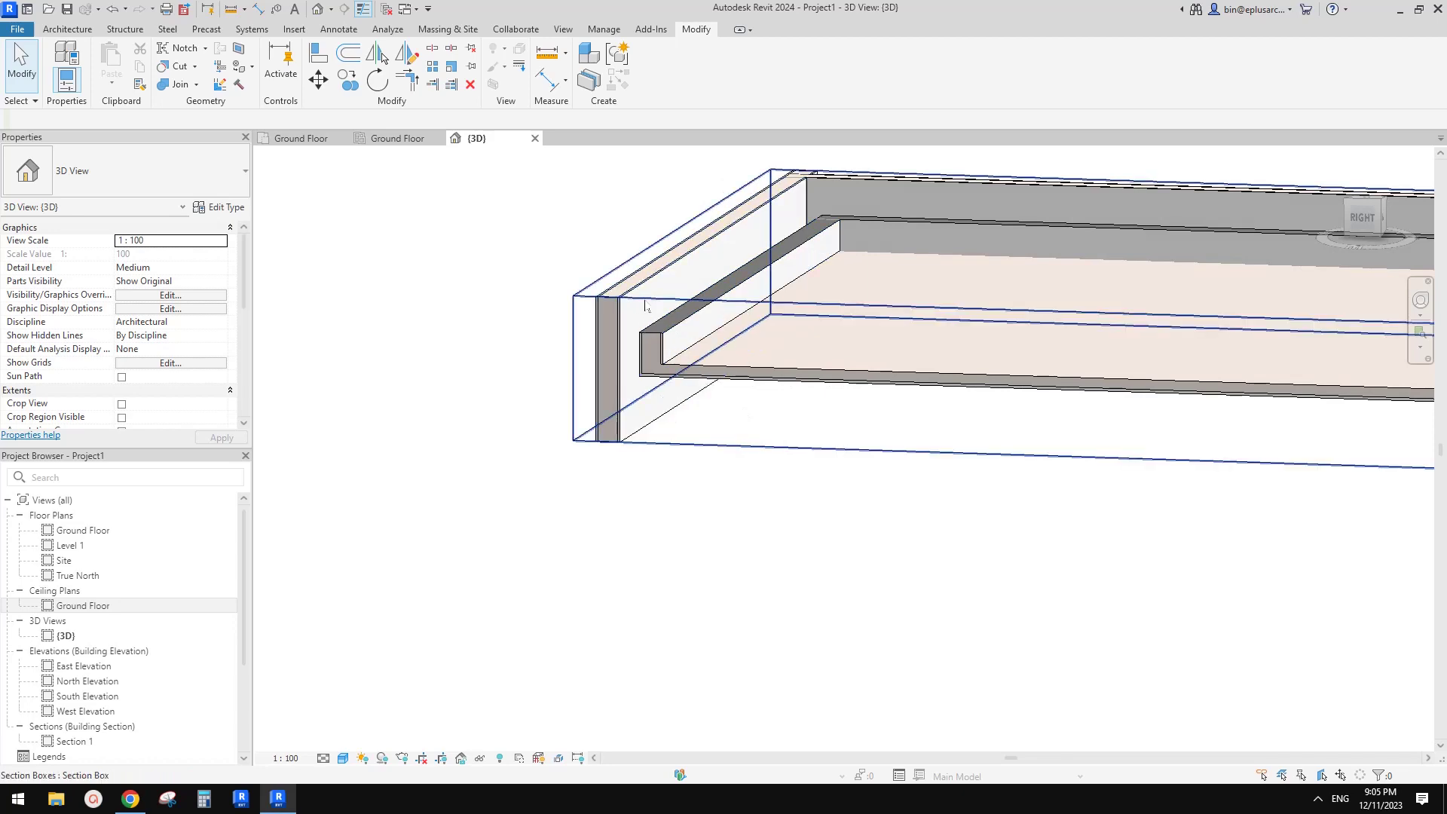
pyautogui.scroll(-4, 810, 417)
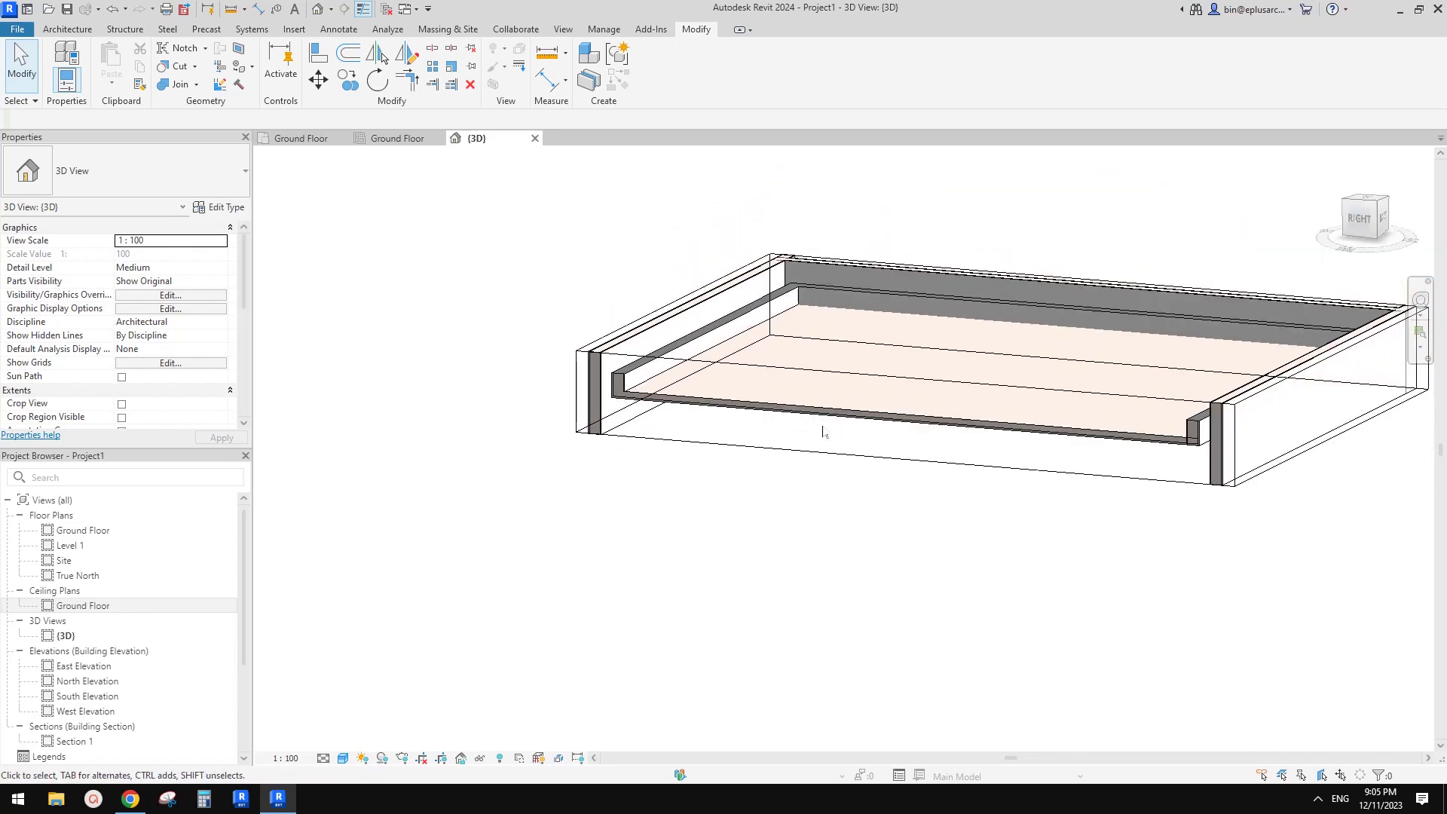
pyautogui.keyDown('shift'); pyautogui.moveTo(823, 431); pyautogui.dragTo(755, 430, button='middle'); pyautogui.keyUp('shift')
# Start a new ceiling of the existing Plain type with a height offset of 2900 mm from Ground Floor.
pyautogui.click(894, 486)
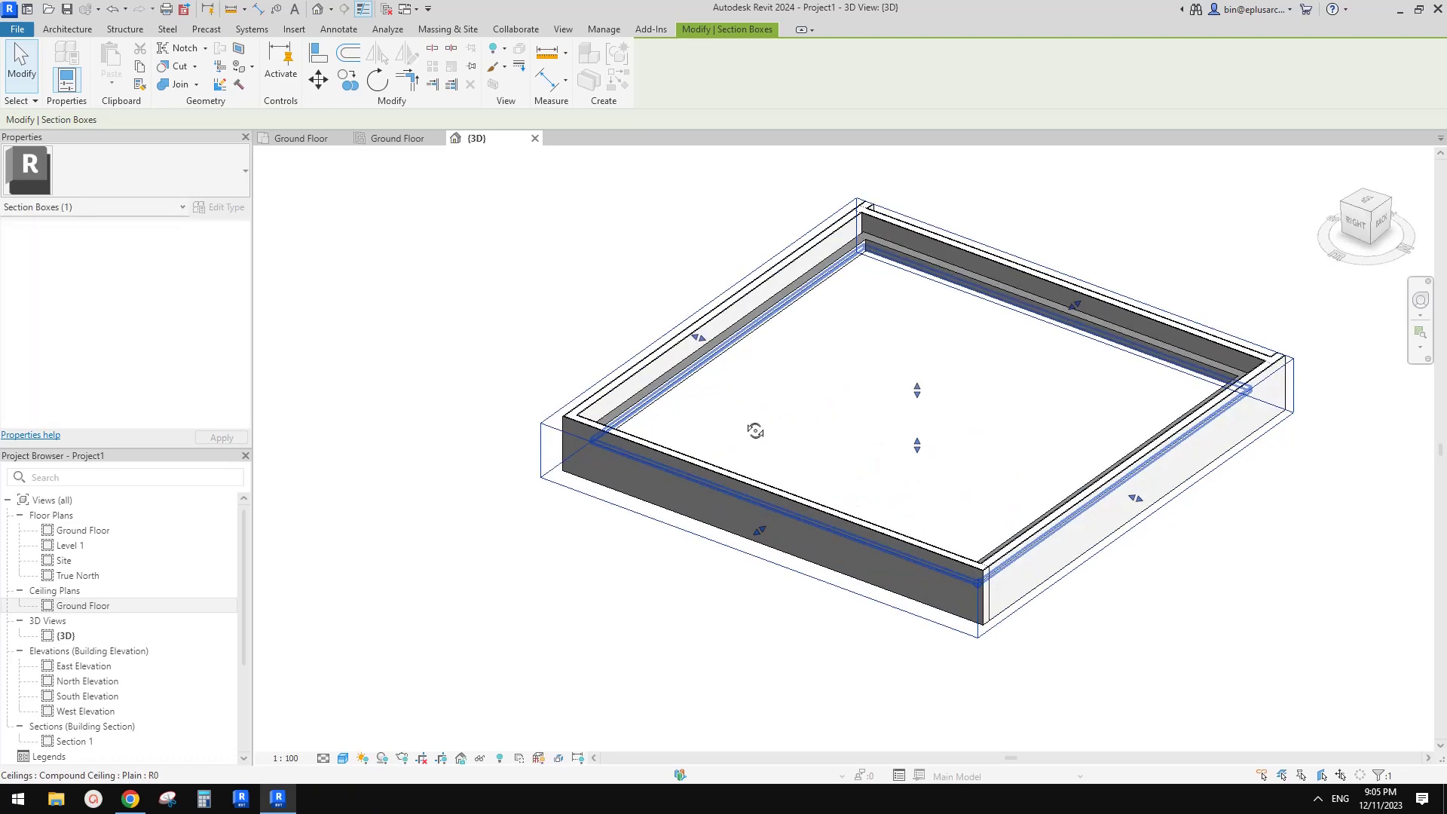
pyautogui.scroll(3, 904, 391)
pyautogui.click(957, 371)
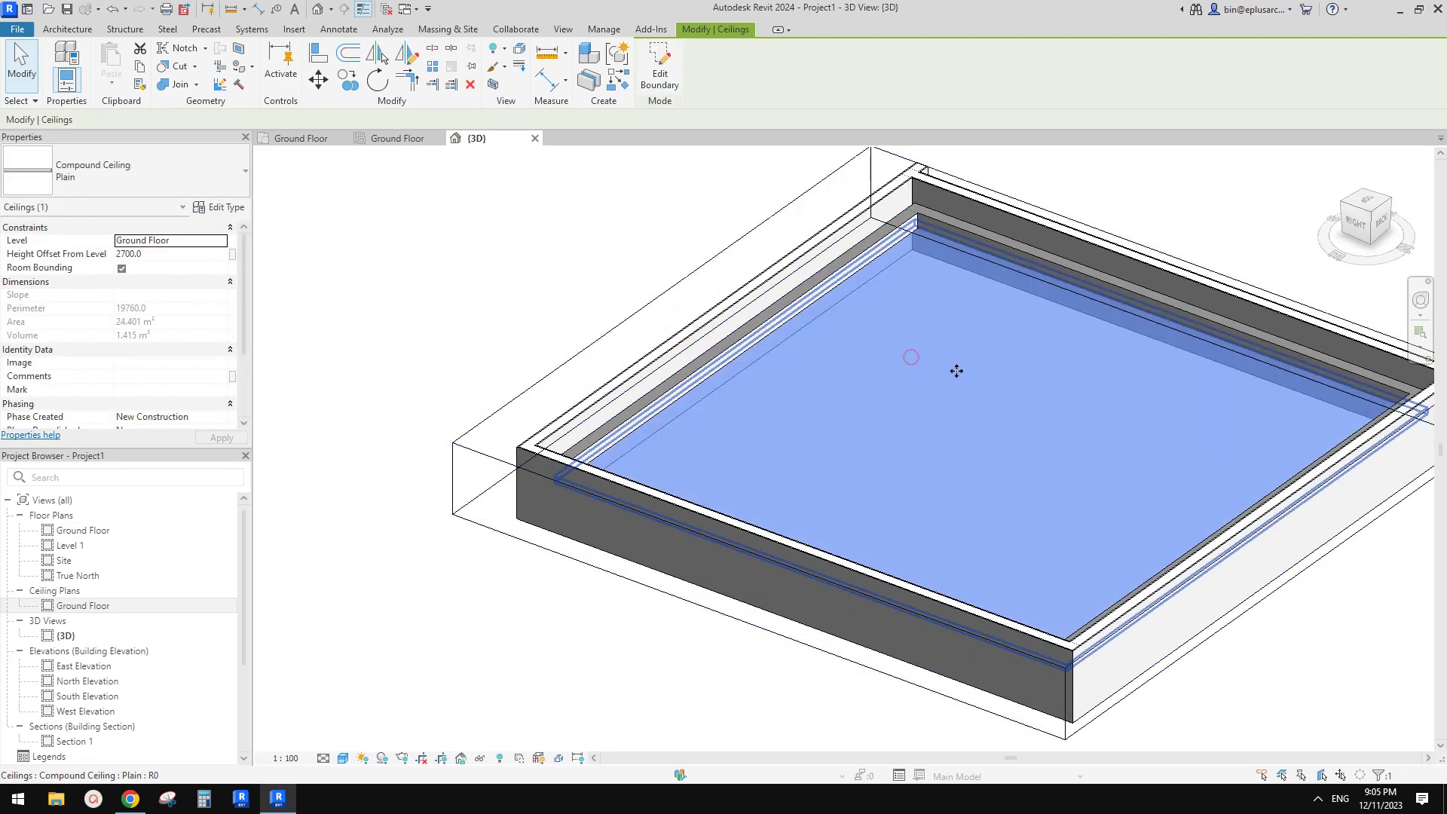
pyautogui.press('c')
pyautogui.moveTo(957, 371); pyautogui.dragTo(927, 398, button='middle')
pyautogui.press('m')
pyautogui.scroll(-3, 847, 233)
pyautogui.keyDown('shift'); pyautogui.moveTo(847, 232); pyautogui.dragTo(1034, 269, button='middle'); pyautogui.keyUp('shift')
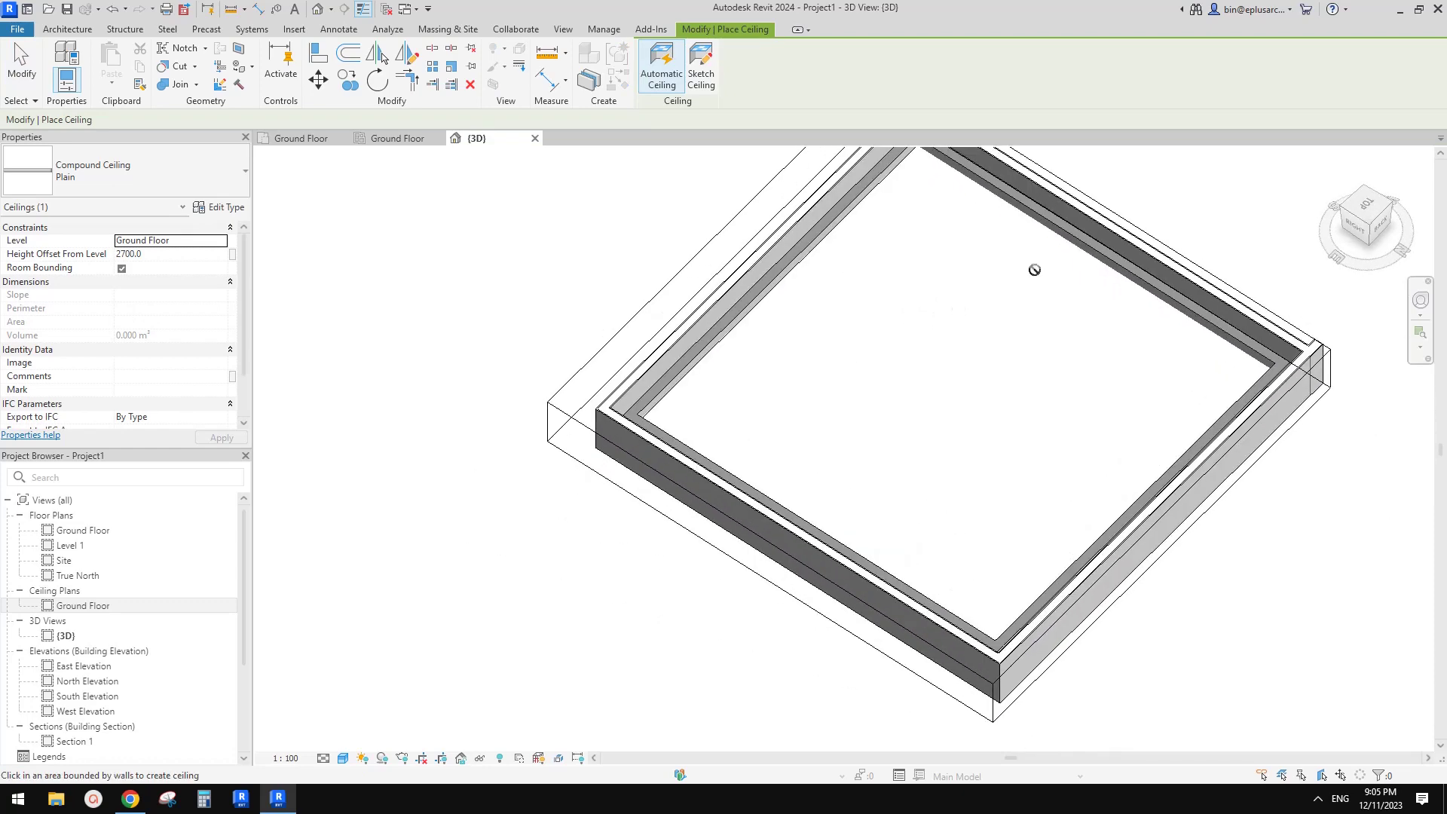
pyautogui.moveTo(1046, 210); pyautogui.dragTo(1053, 309, button='middle')
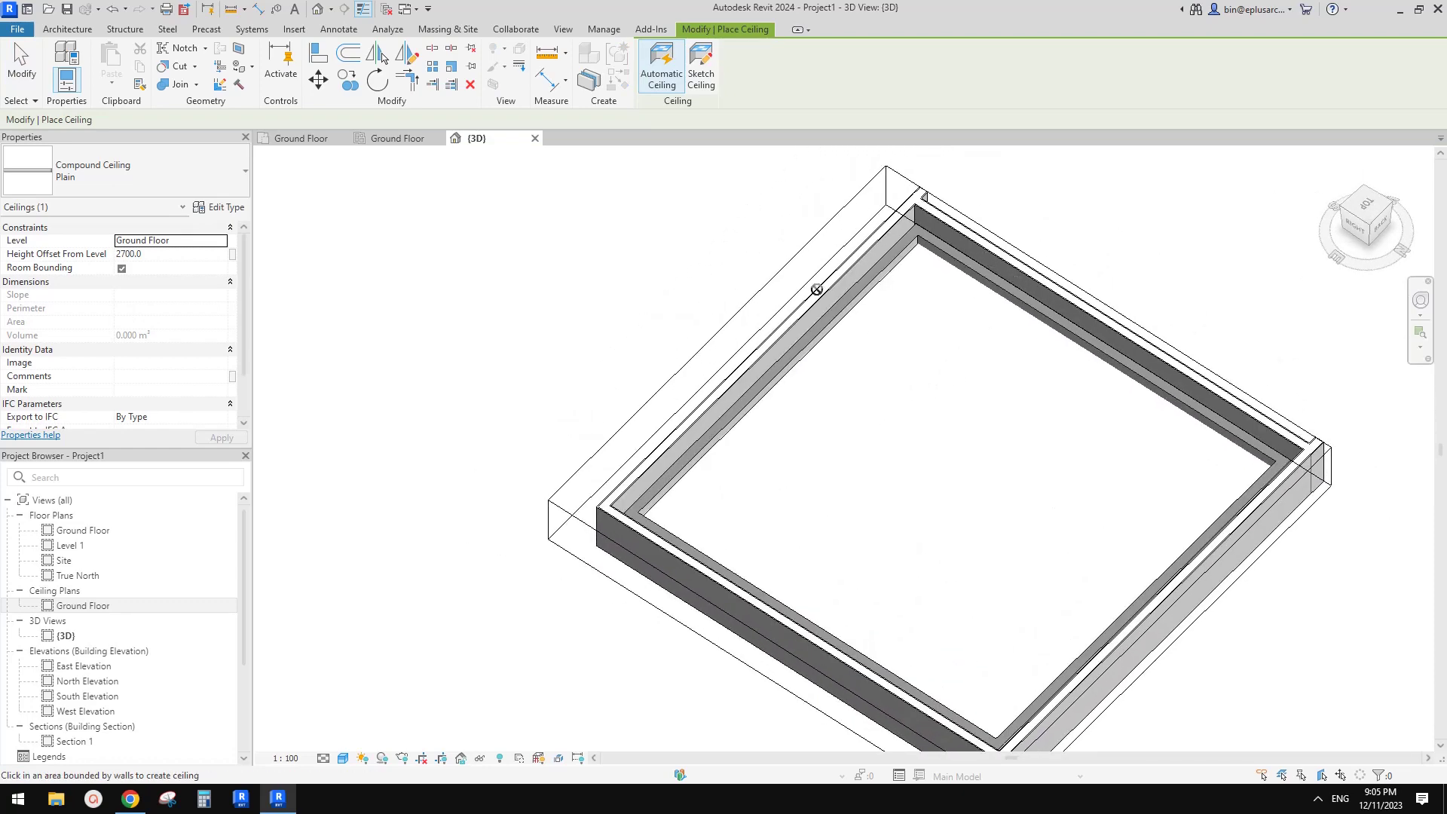
pyautogui.keyDown('shift'); pyautogui.moveTo(816, 289); pyautogui.dragTo(866, 420, button='middle'); pyautogui.keyUp('shift')
pyautogui.moveTo(874, 223)
pyautogui.keyDown('shift'); pyautogui.mouseDown(button='middle')
pyautogui.moveTo(888, 248)
pyautogui.moveTo(869, 247)
pyautogui.mouseUp(button='middle'); pyautogui.keyUp('shift')
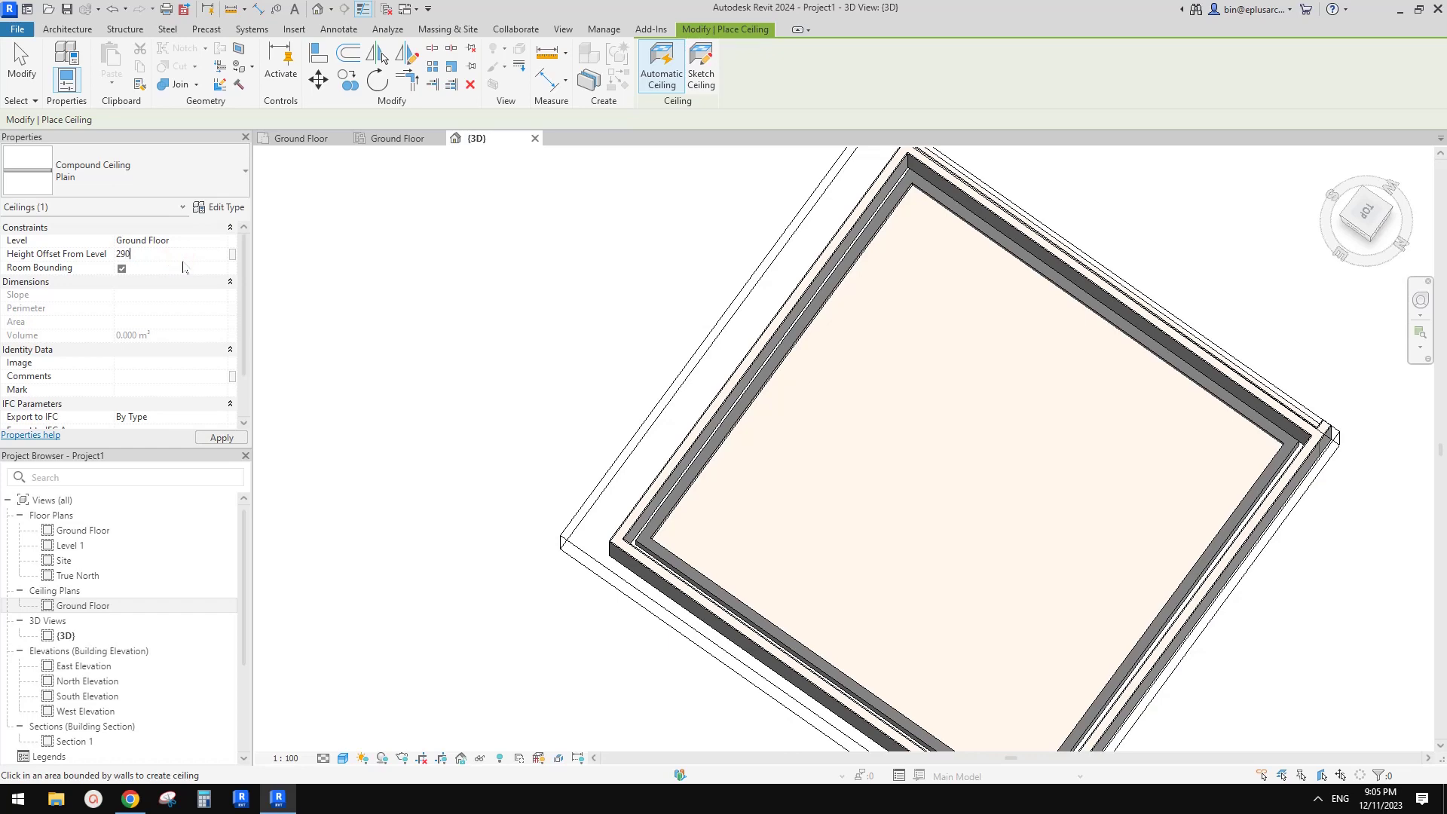
pyautogui.moveTo(700, 225); pyautogui.dragTo(702, 224, button='middle')
pyautogui.keyDown('shift'); pyautogui.moveTo(886, 215); pyautogui.dragTo(1299, 333, button='middle'); pyautogui.keyUp('shift')
pyautogui.keyDown('shift'); pyautogui.moveTo(1286, 388); pyautogui.dragTo(839, 198, button='middle'); pyautogui.keyUp('shift')
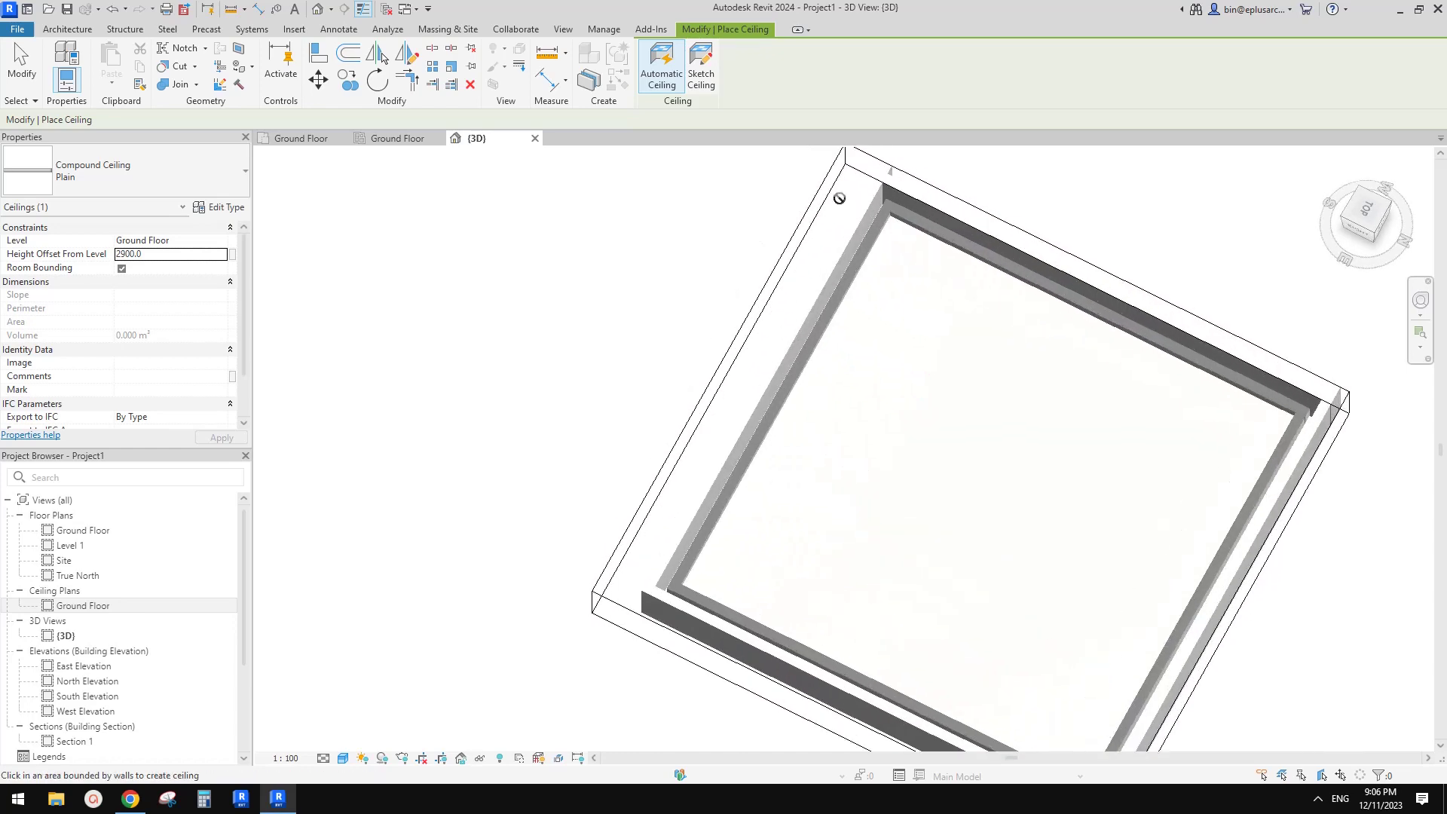
# Sketch a ring-shaped ceiling boundary by picking the outer walls and the low inner walls, with Extend into wall (to core) off.
pyautogui.click(701, 75)
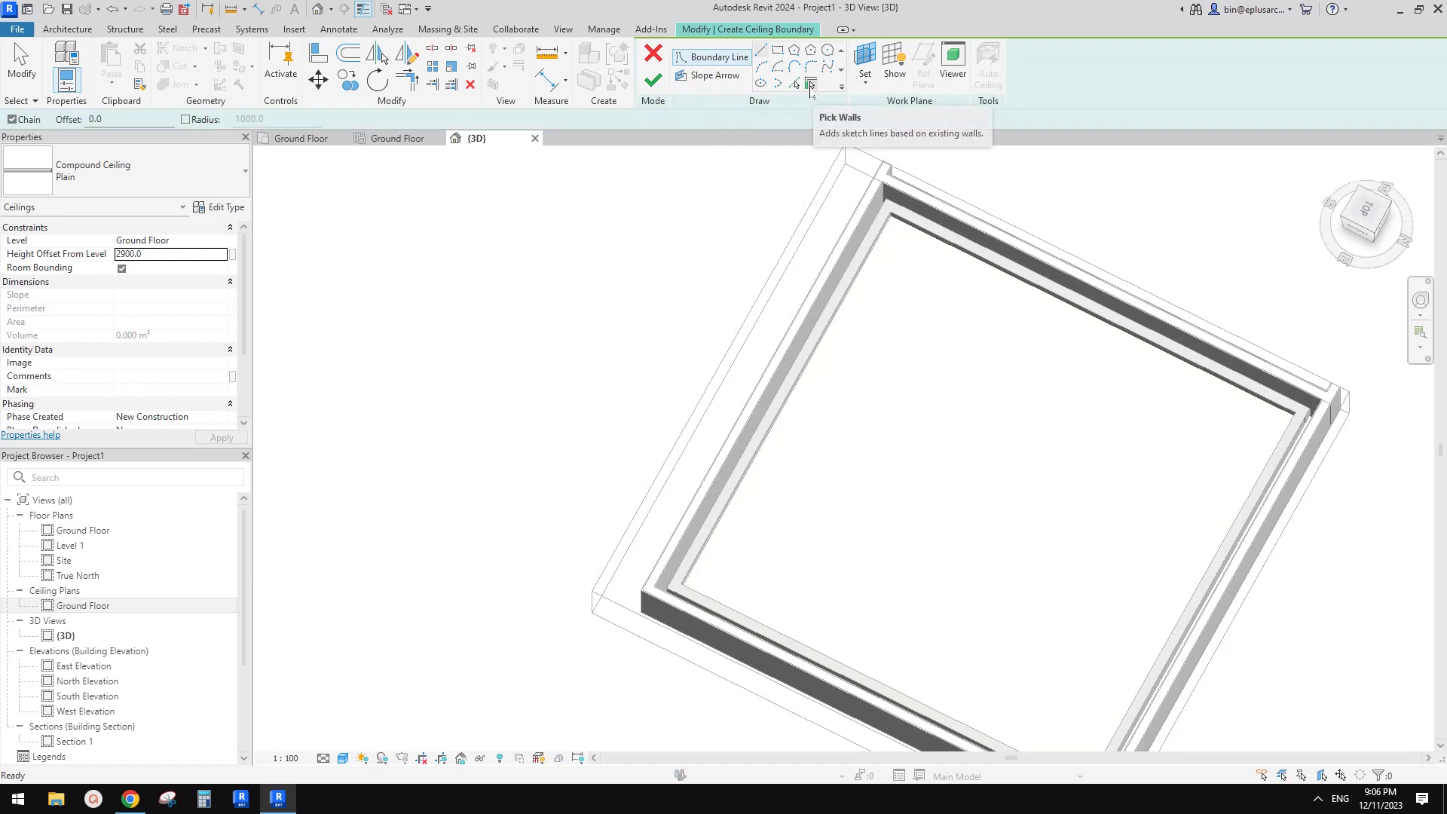
pyautogui.click(810, 85)
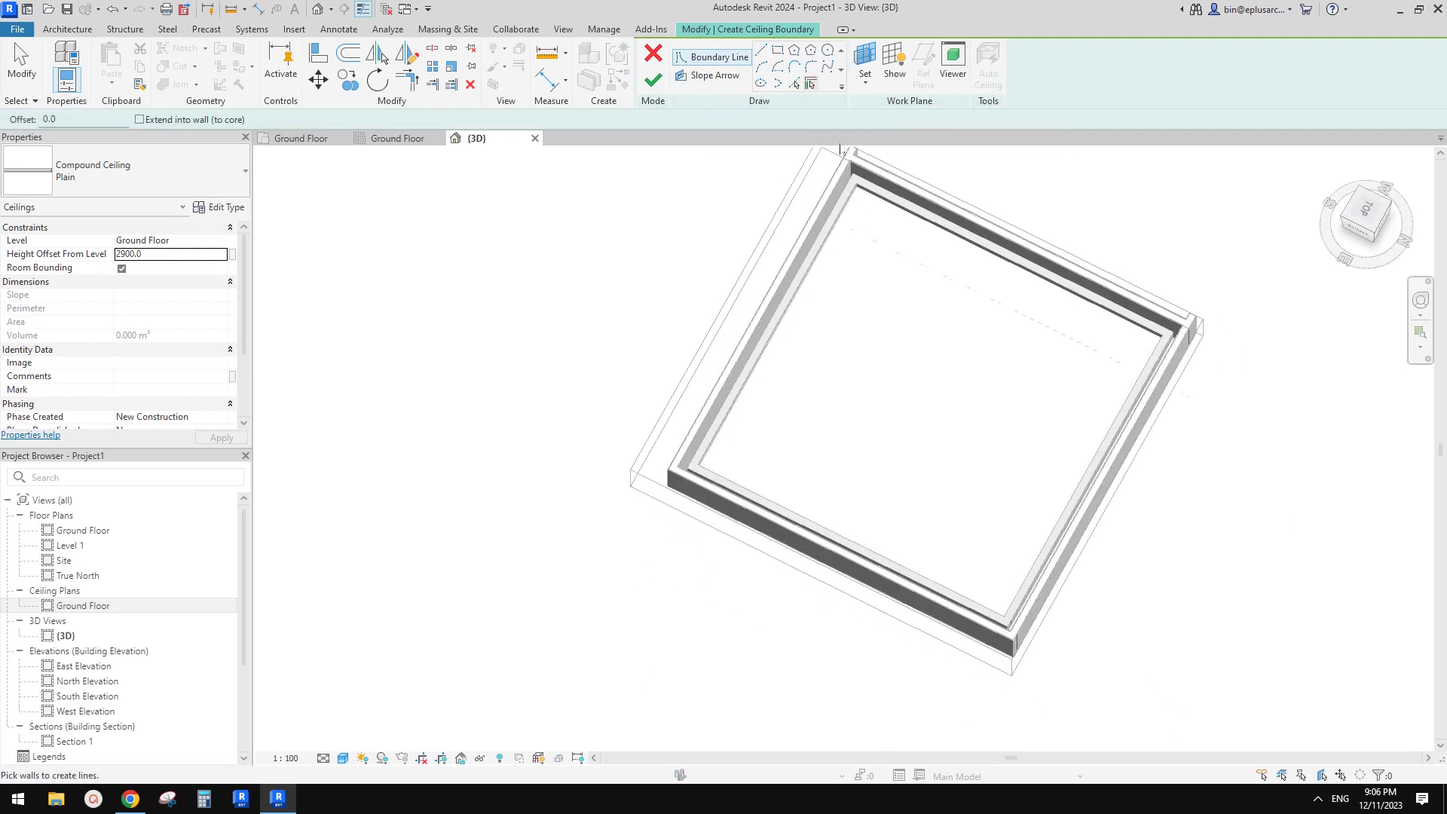
pyautogui.click(850, 198)
pyautogui.click(880, 193)
pyautogui.click(1161, 366)
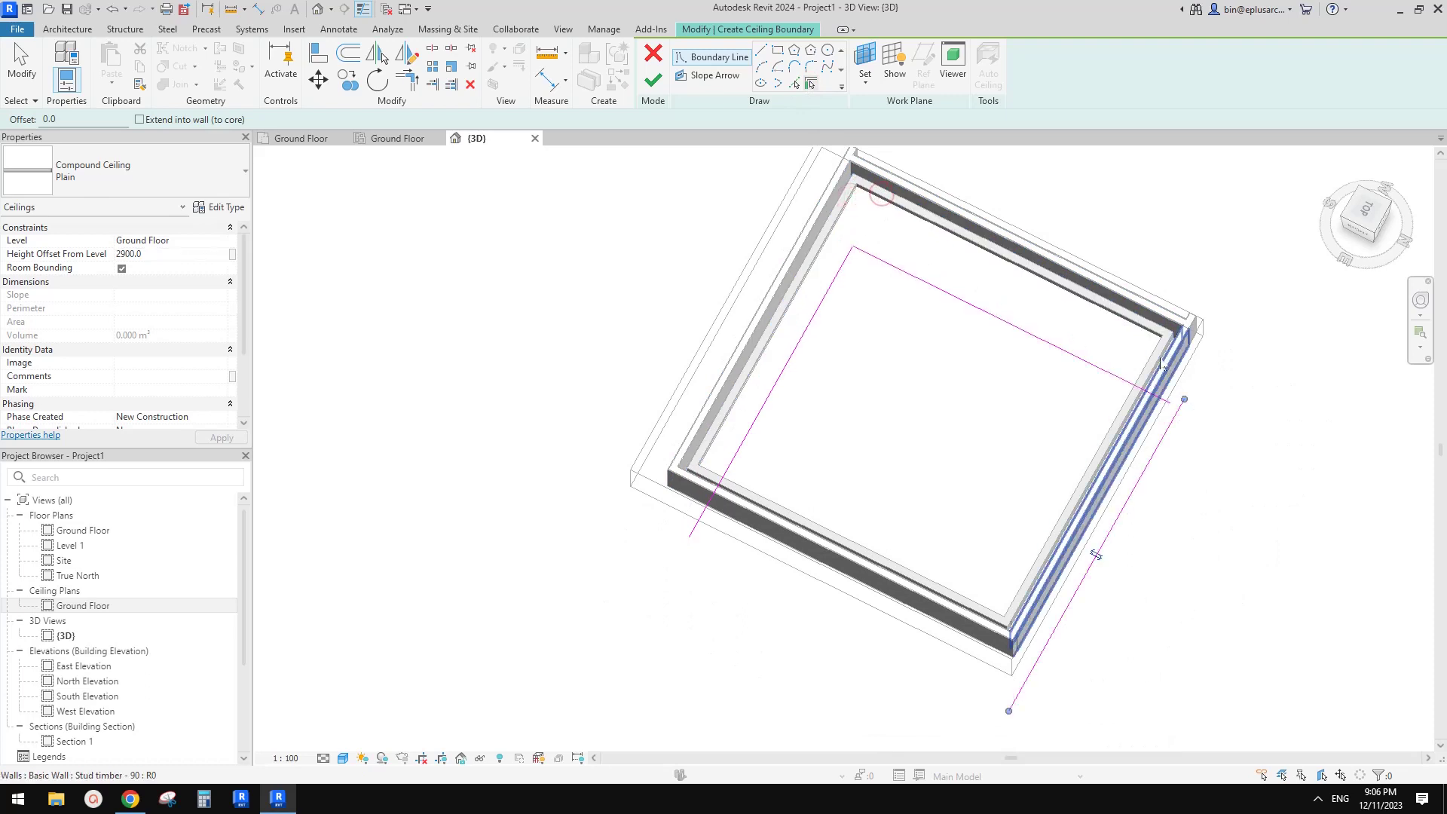
pyautogui.click(1151, 364)
pyautogui.click(1145, 306)
pyautogui.click(826, 202)
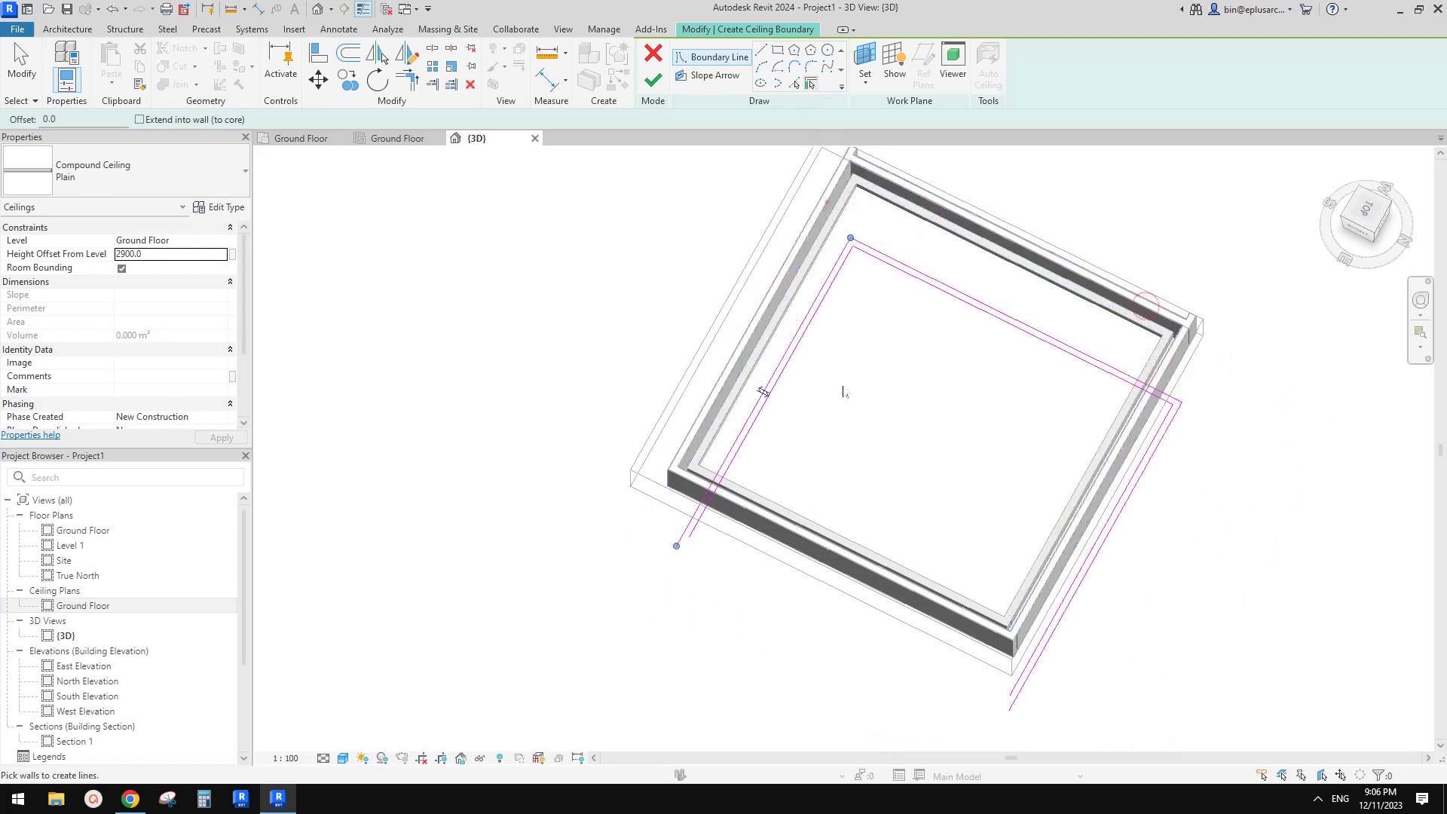
pyautogui.click(753, 512)
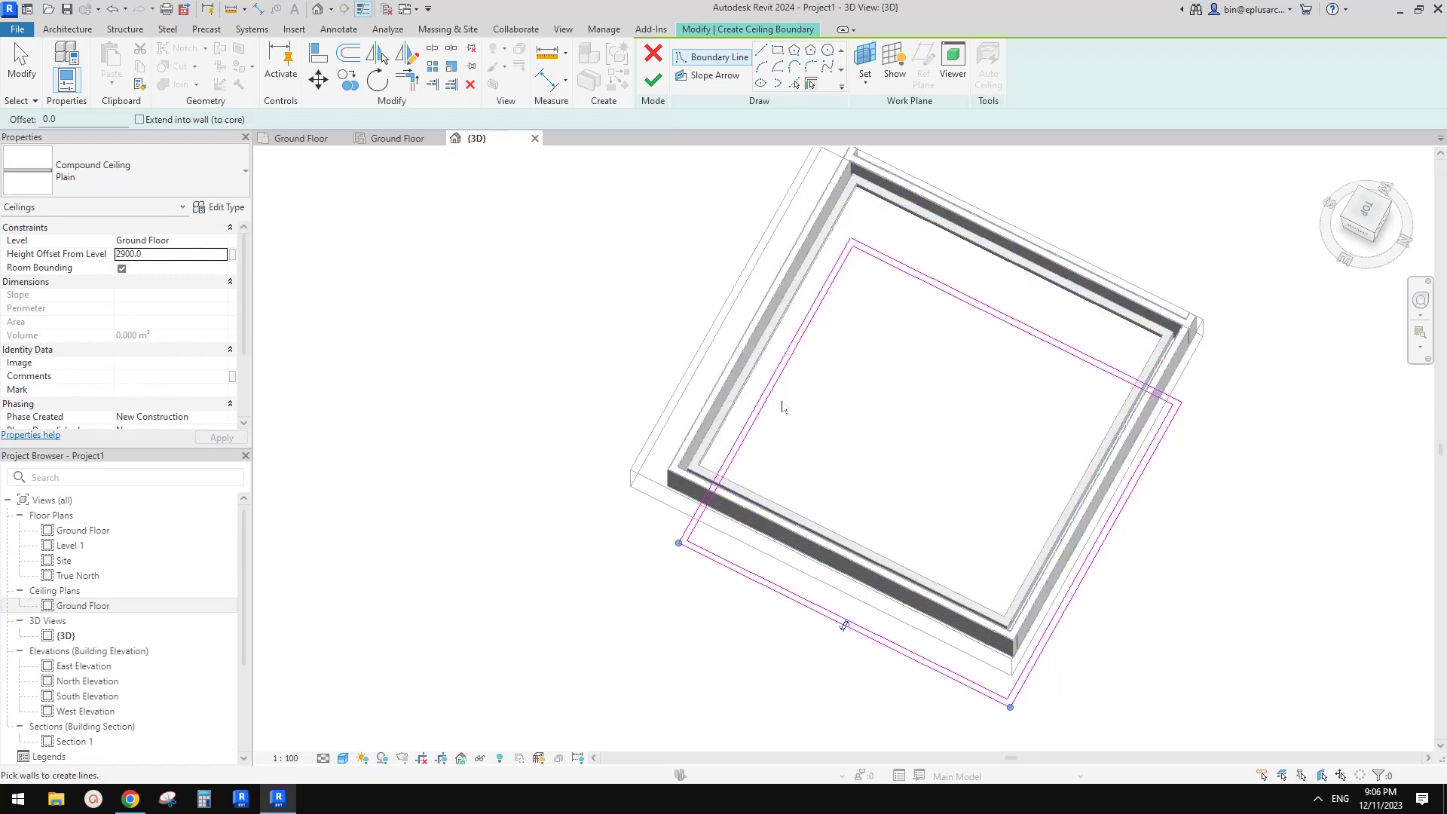
# Examine how the two boundary loops relate to the outer walls and the low inner walls.
pyautogui.keyDown('shift'); pyautogui.moveTo(890, 491); pyautogui.dragTo(812, 371, button='middle'); pyautogui.keyUp('shift')
pyautogui.scroll(4, 819, 268)
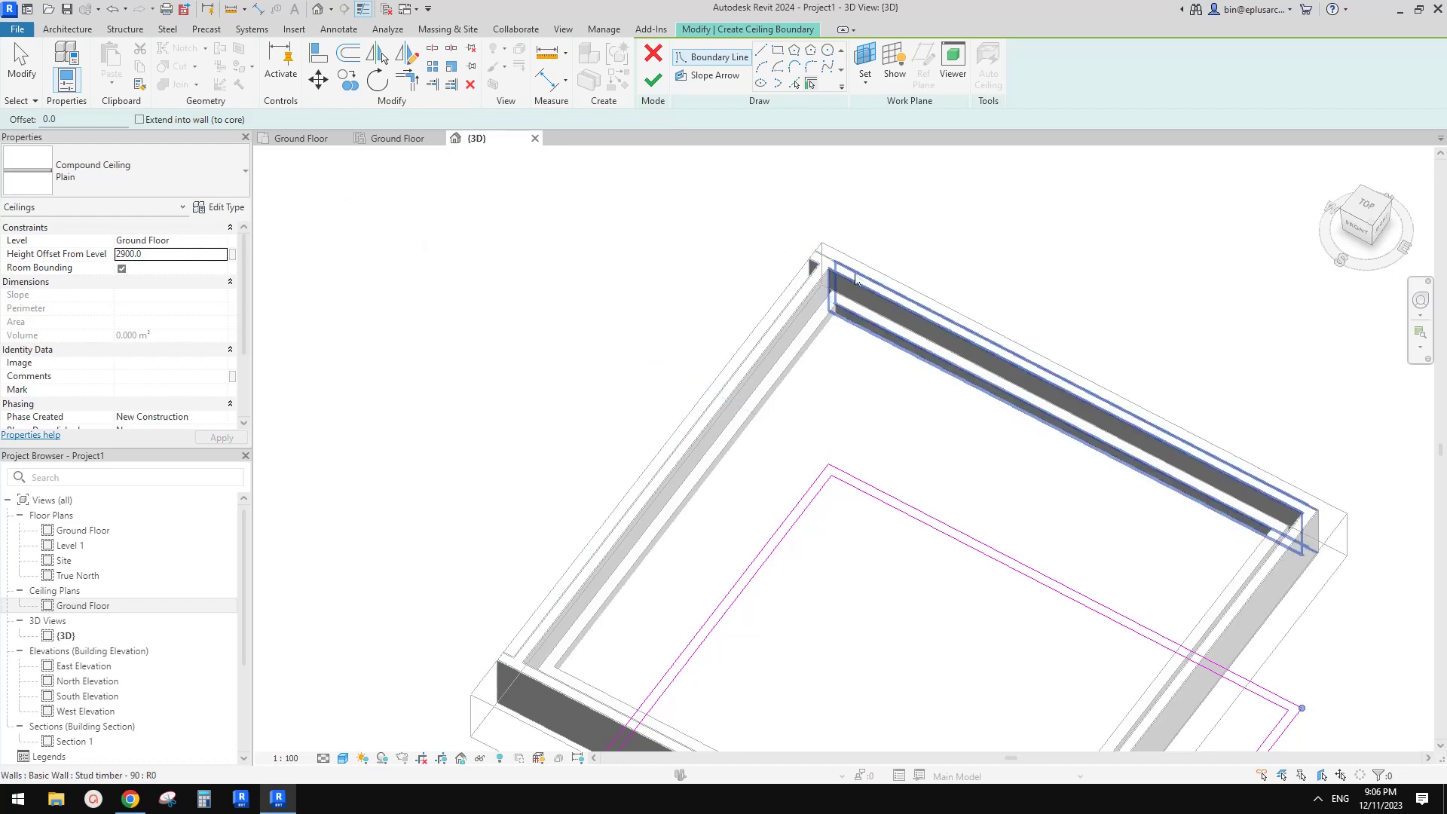
pyautogui.scroll(-3, 856, 281)
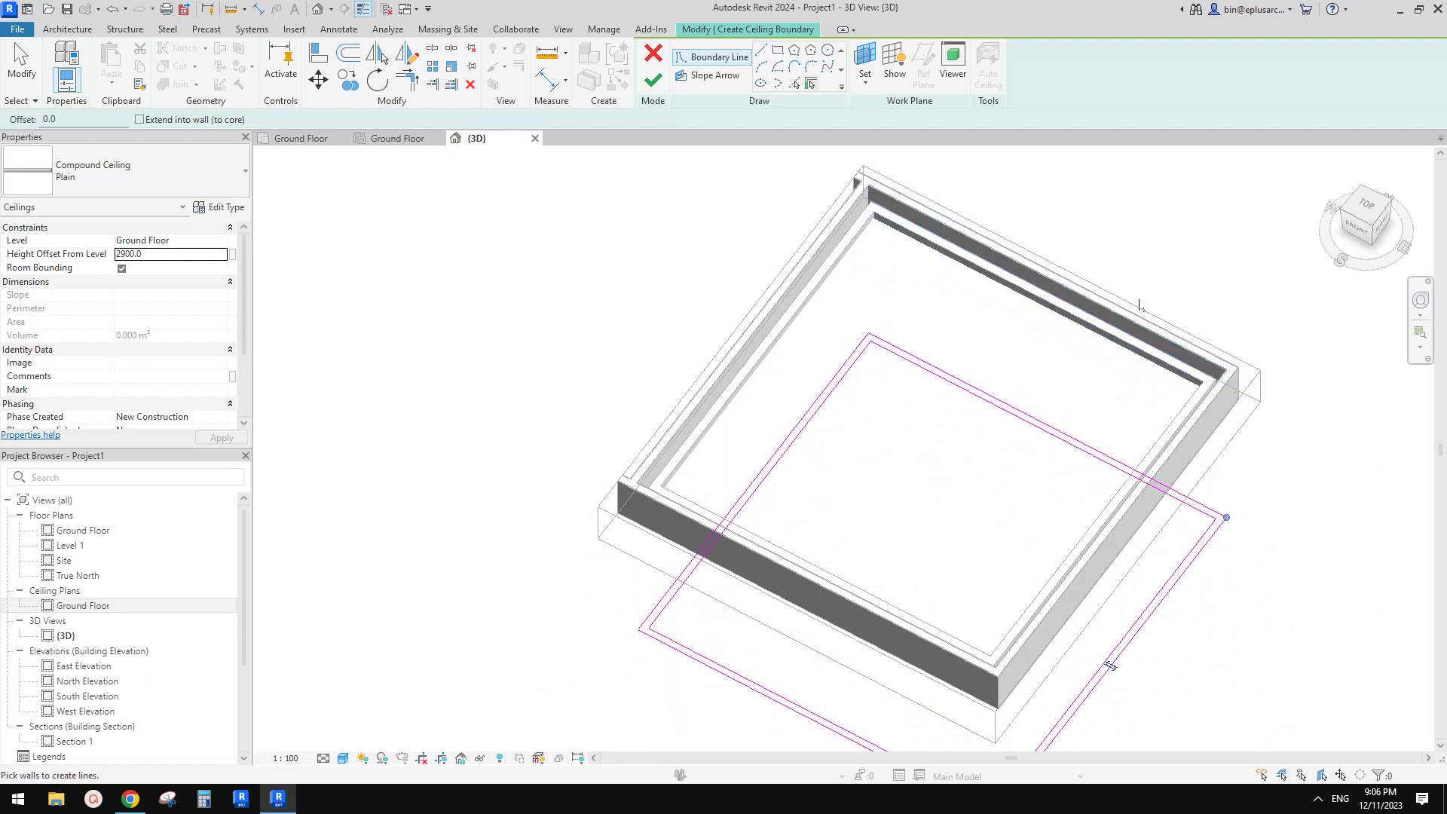
pyautogui.scroll(-1, 1055, 370)
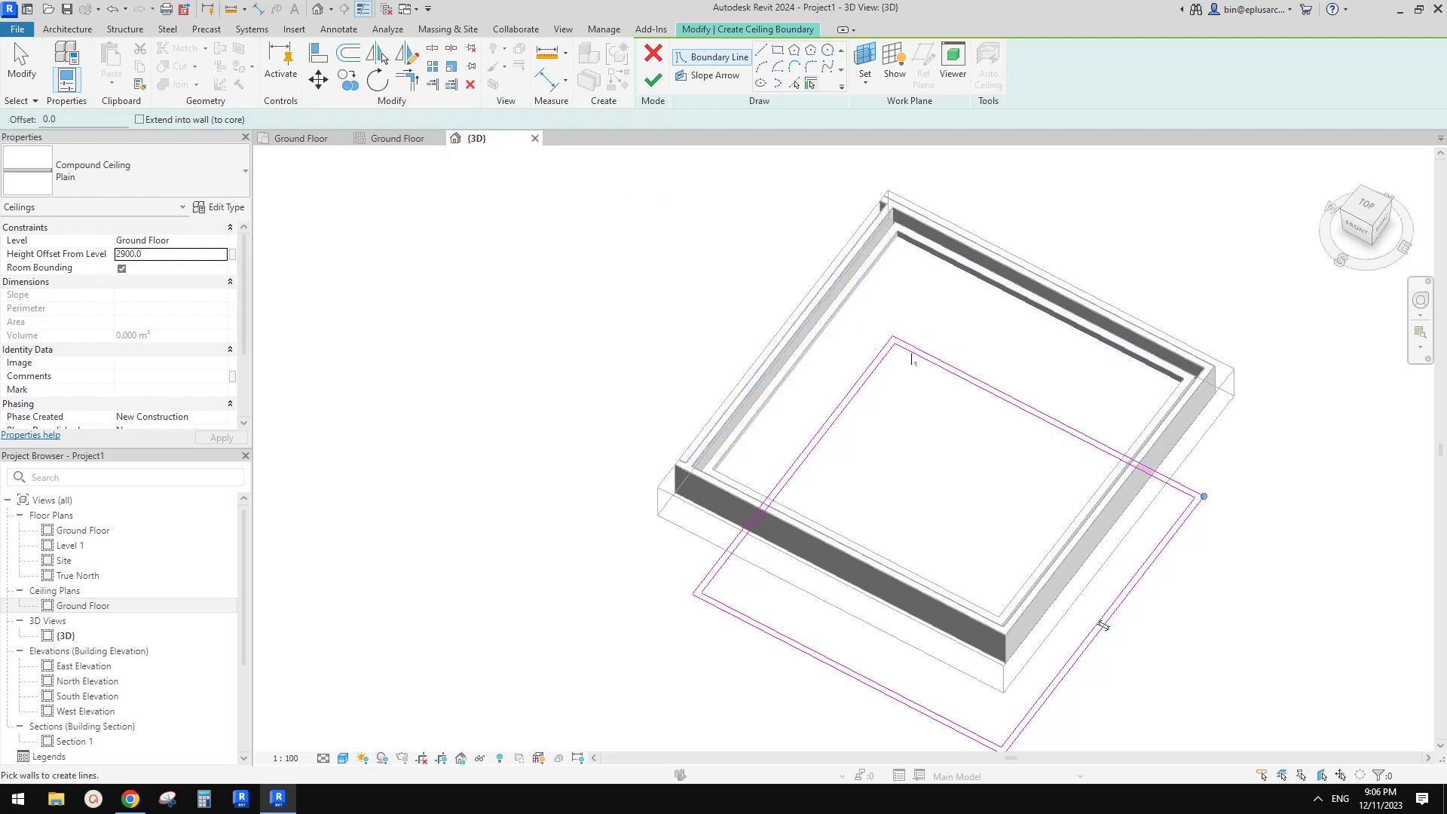
pyautogui.scroll(-2, 838, 578)
pyautogui.keyDown('shift'); pyautogui.moveTo(846, 581); pyautogui.dragTo(872, 416, button='middle'); pyautogui.keyUp('shift')
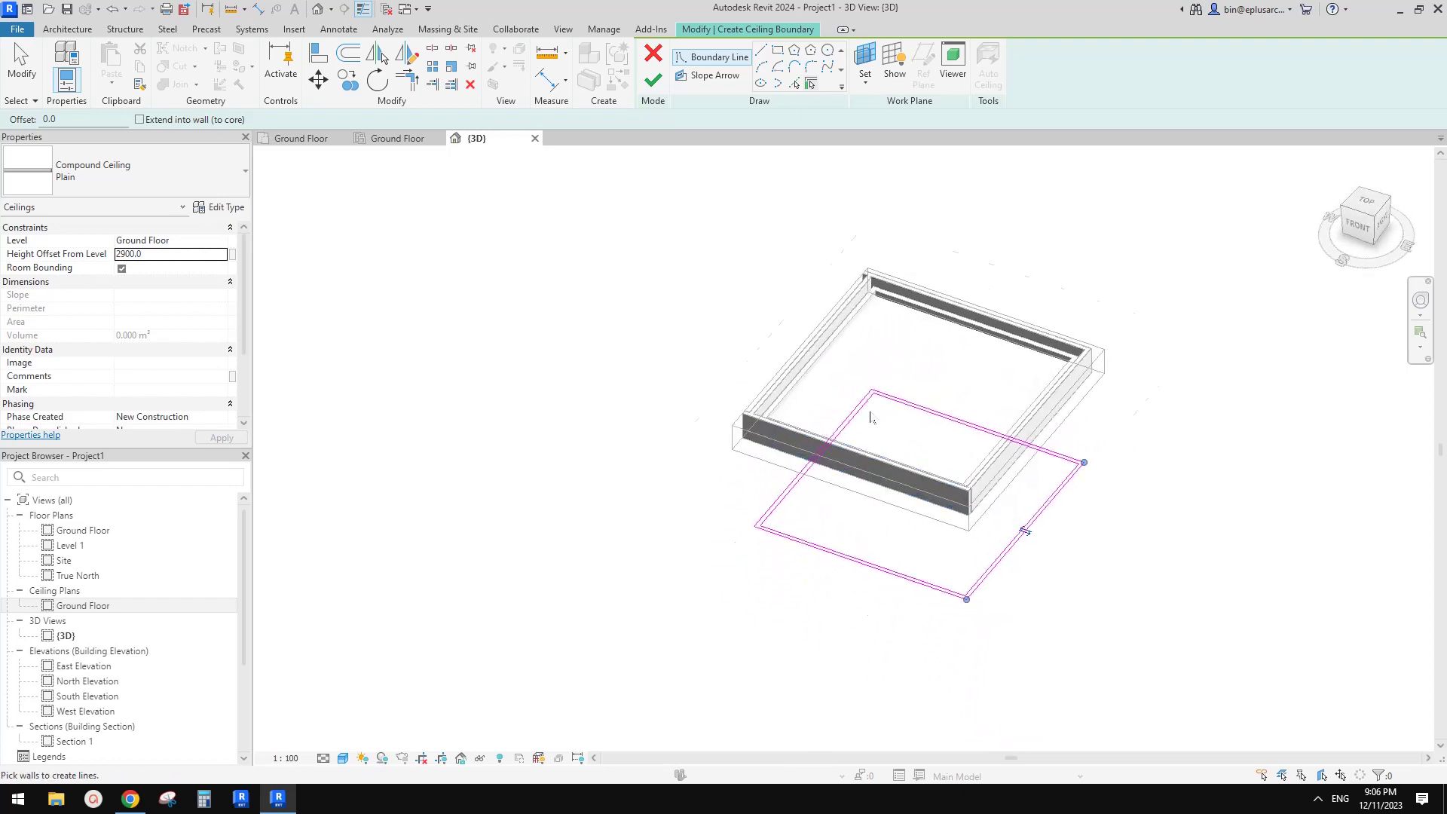
pyautogui.scroll(1, 872, 417)
pyautogui.scroll(2, 897, 428)
pyautogui.keyDown('shift'); pyautogui.moveTo(957, 452); pyautogui.dragTo(1085, 558, button='middle'); pyautogui.keyUp('shift')
pyautogui.scroll(1, 1161, 528)
# Flip the inner boundary loop to the opposite wall face and back, and do the same with the outer loop.
pyautogui.press('Escape')
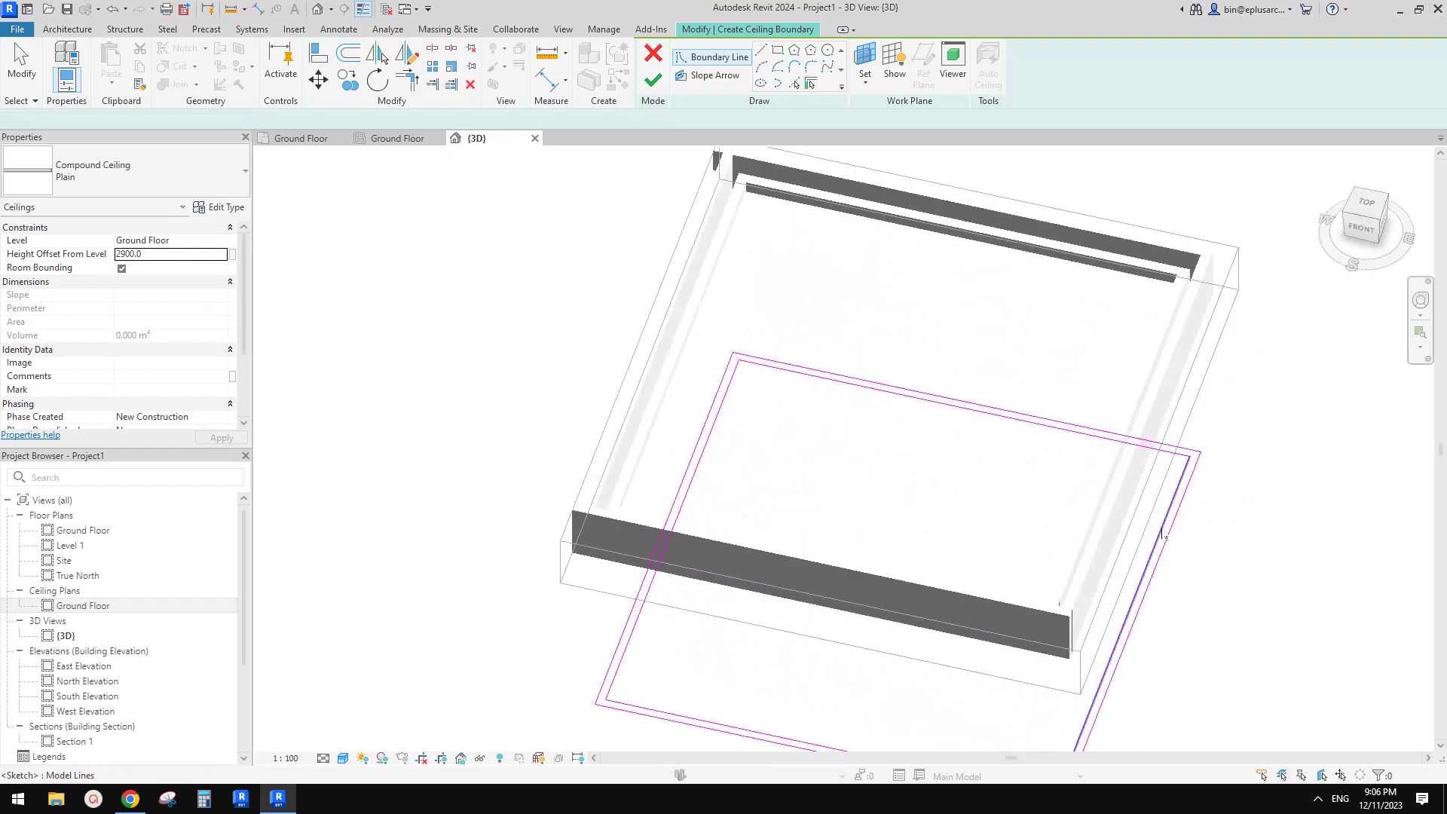
pyautogui.click(1163, 525)
pyautogui.keyDown('shift'); pyautogui.moveTo(1172, 460); pyautogui.dragTo(1163, 462, button='middle'); pyautogui.keyUp('shift')
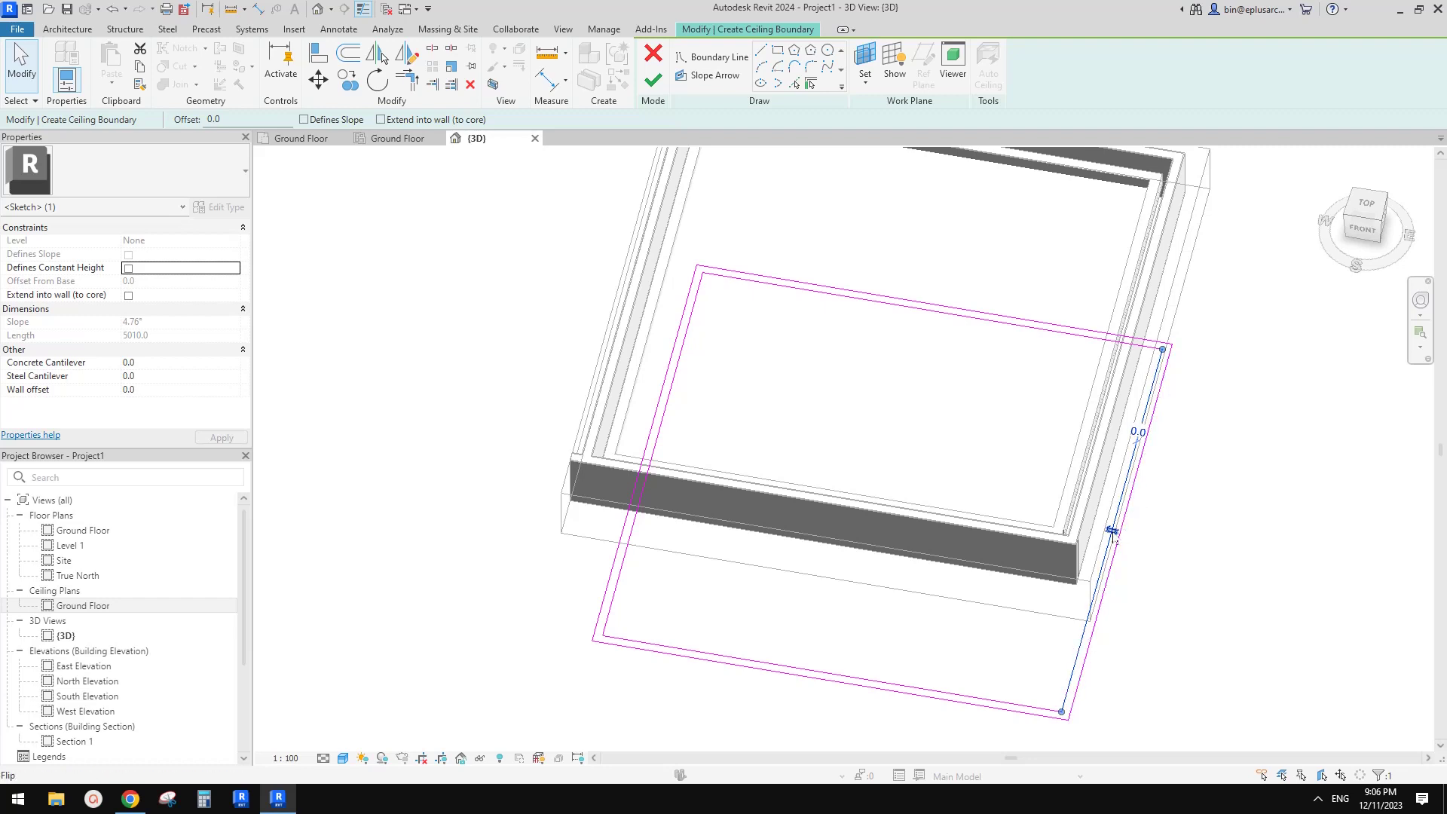
pyautogui.click(1112, 531)
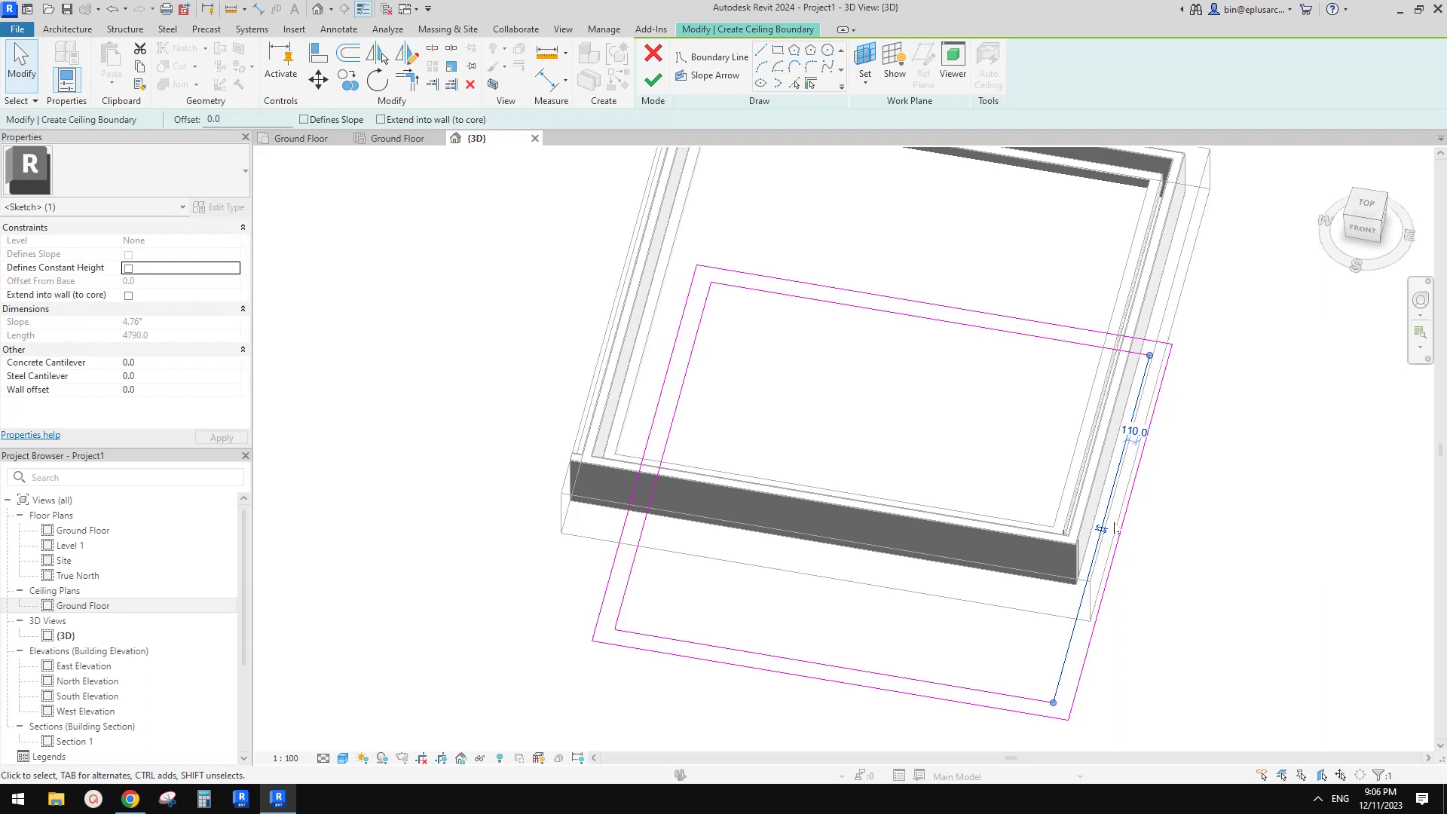
pyautogui.click(1105, 531)
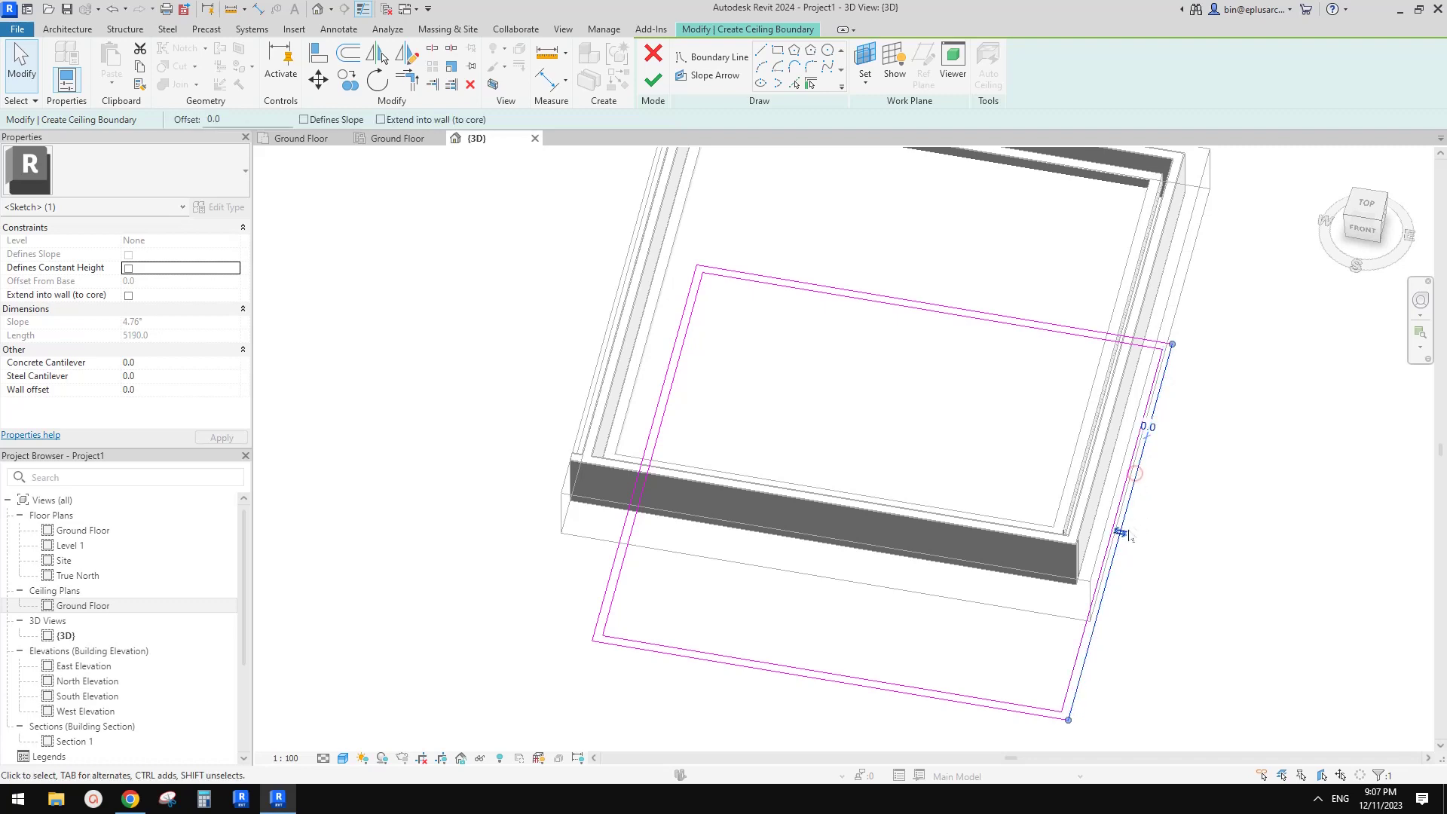
pyautogui.click(1112, 530)
pyautogui.click(1130, 534)
pyautogui.moveTo(1215, 519); pyautogui.dragTo(1206, 511, button='middle')
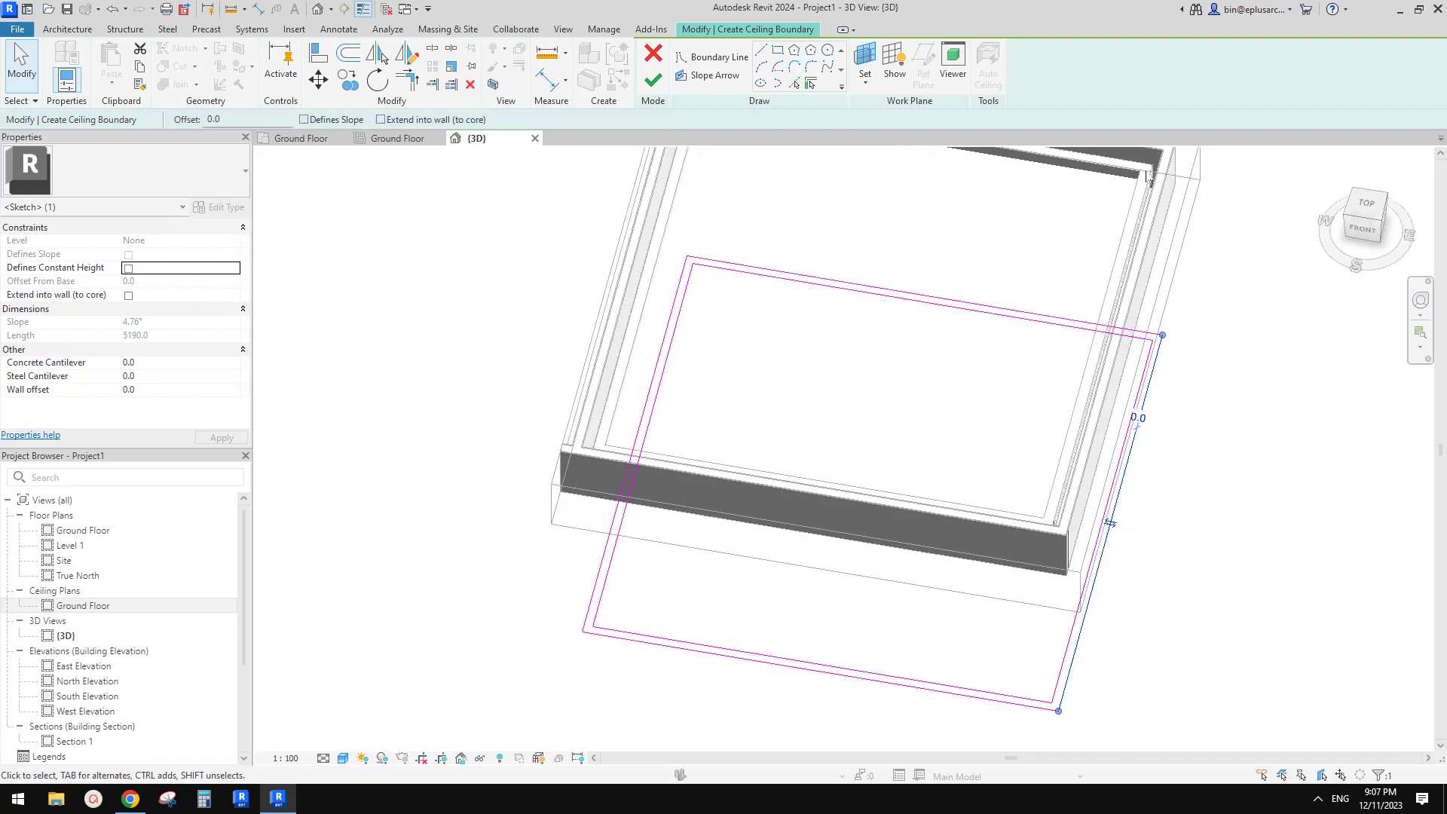
# Finish the ceiling boundary sketch and view the gap between the outer wall and the low inner wall in section.
pyautogui.click(654, 80)
pyautogui.moveTo(905, 273); pyautogui.dragTo(797, 393, button='middle')
pyautogui.click(735, 582)
pyautogui.scroll(5, 775, 453)
pyautogui.scroll(3, 792, 390)
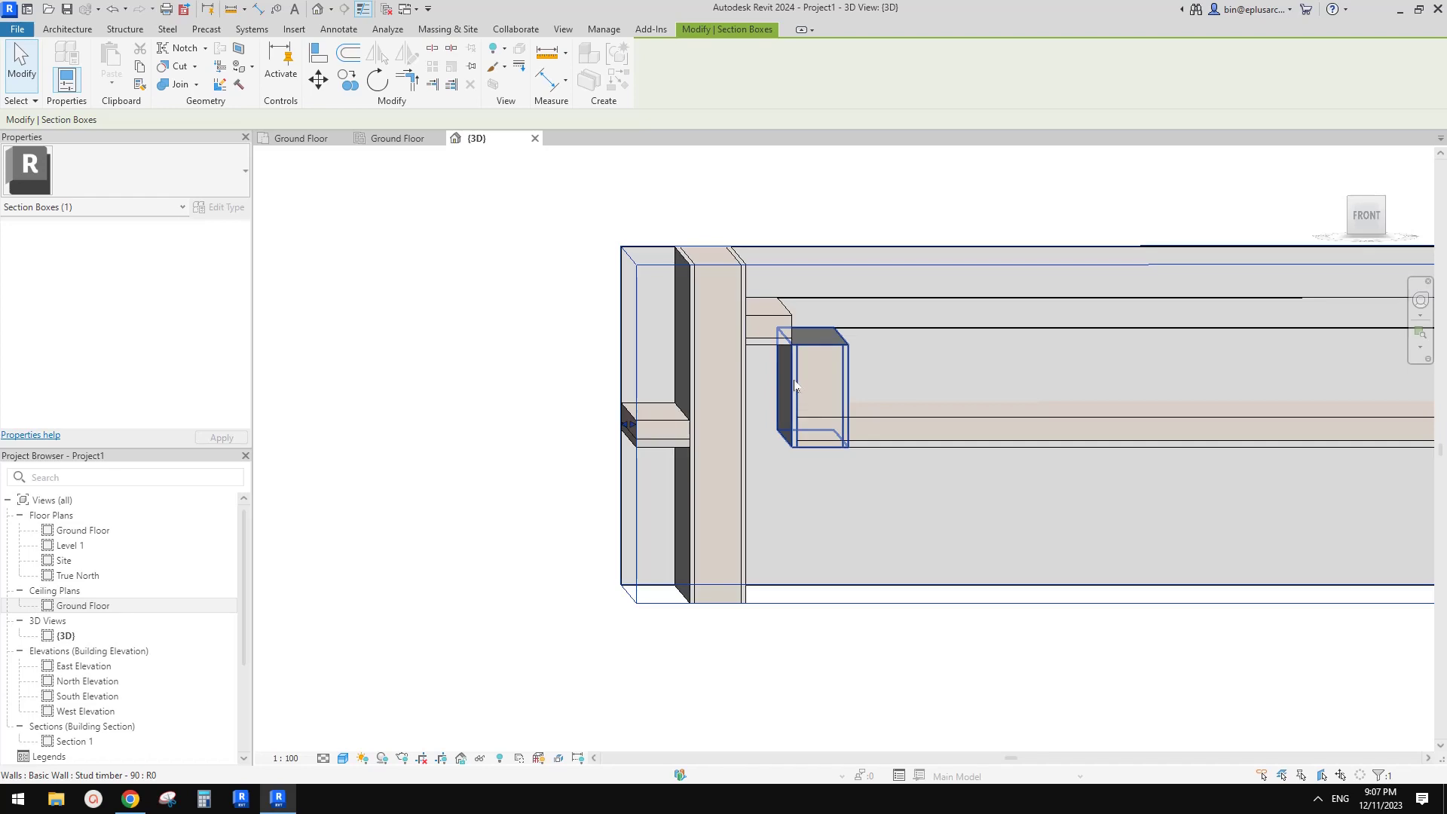
# Move the ring-shaped ceiling down in the front view so its top aligns with the top of the low inner wall.
pyautogui.click(766, 324)
pyautogui.click(1363, 216)
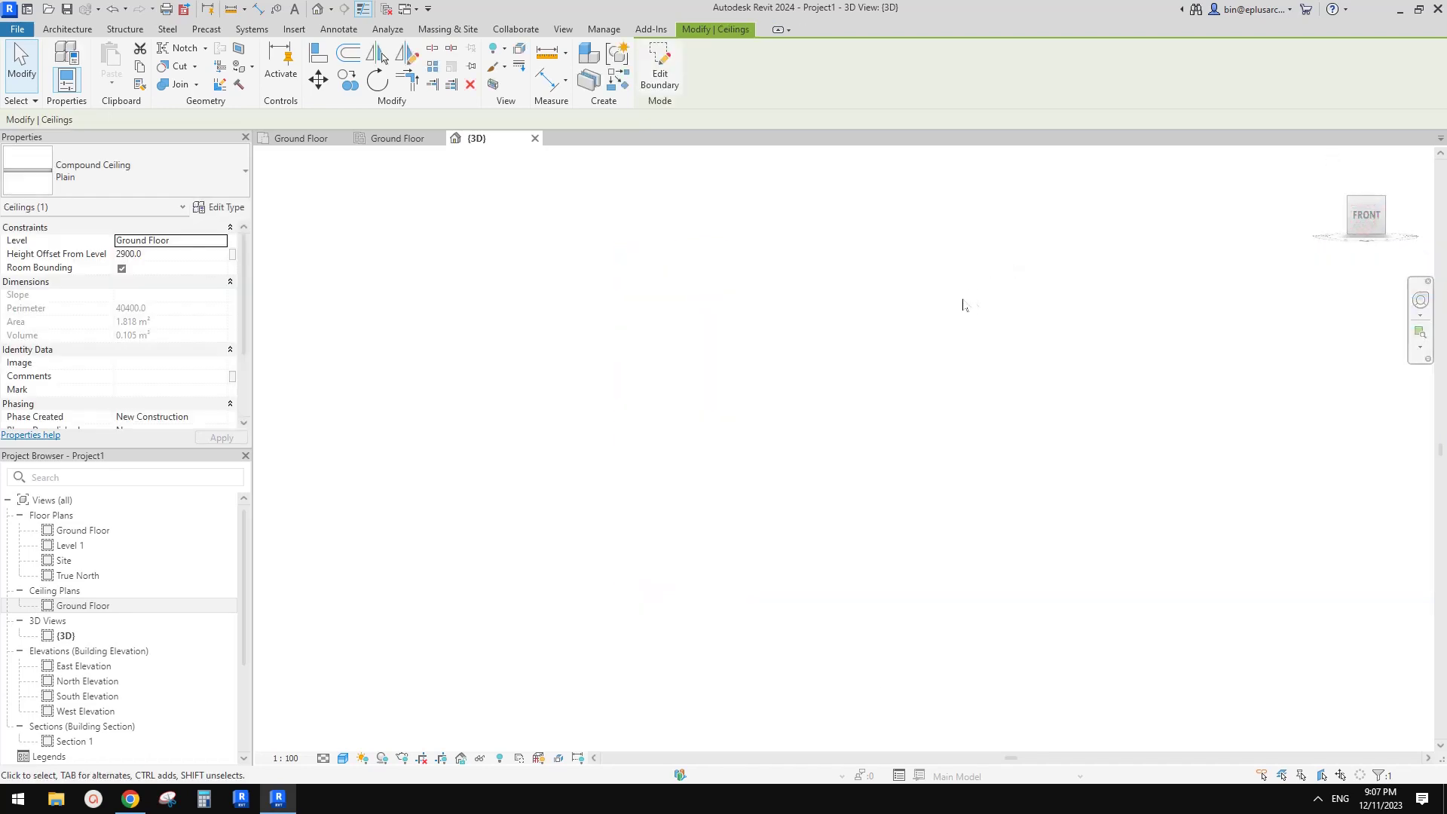
pyautogui.scroll(5, 558, 474)
pyautogui.press('m')
pyautogui.press('v')
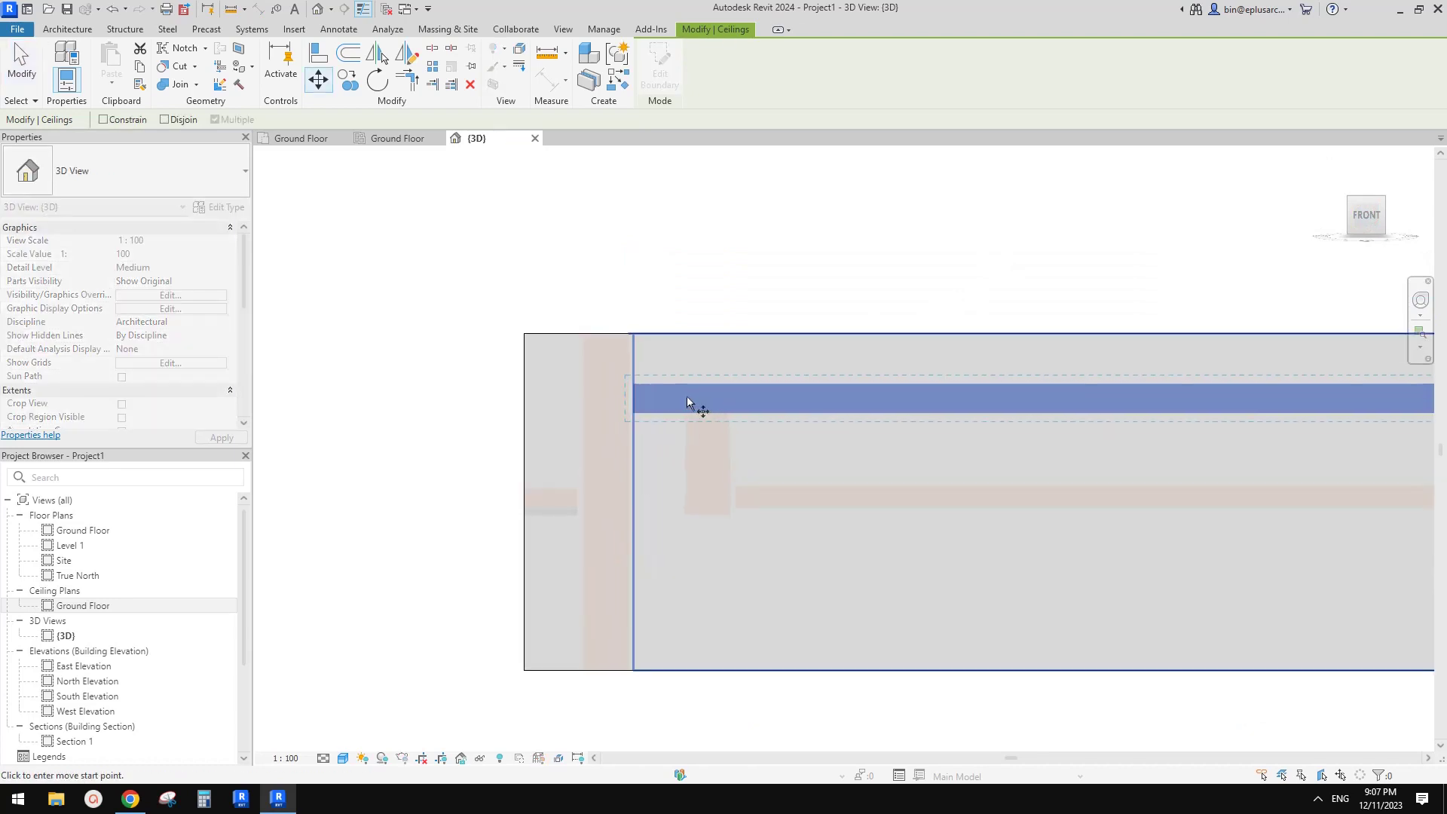
pyautogui.click(678, 382)
pyautogui.click(678, 416)
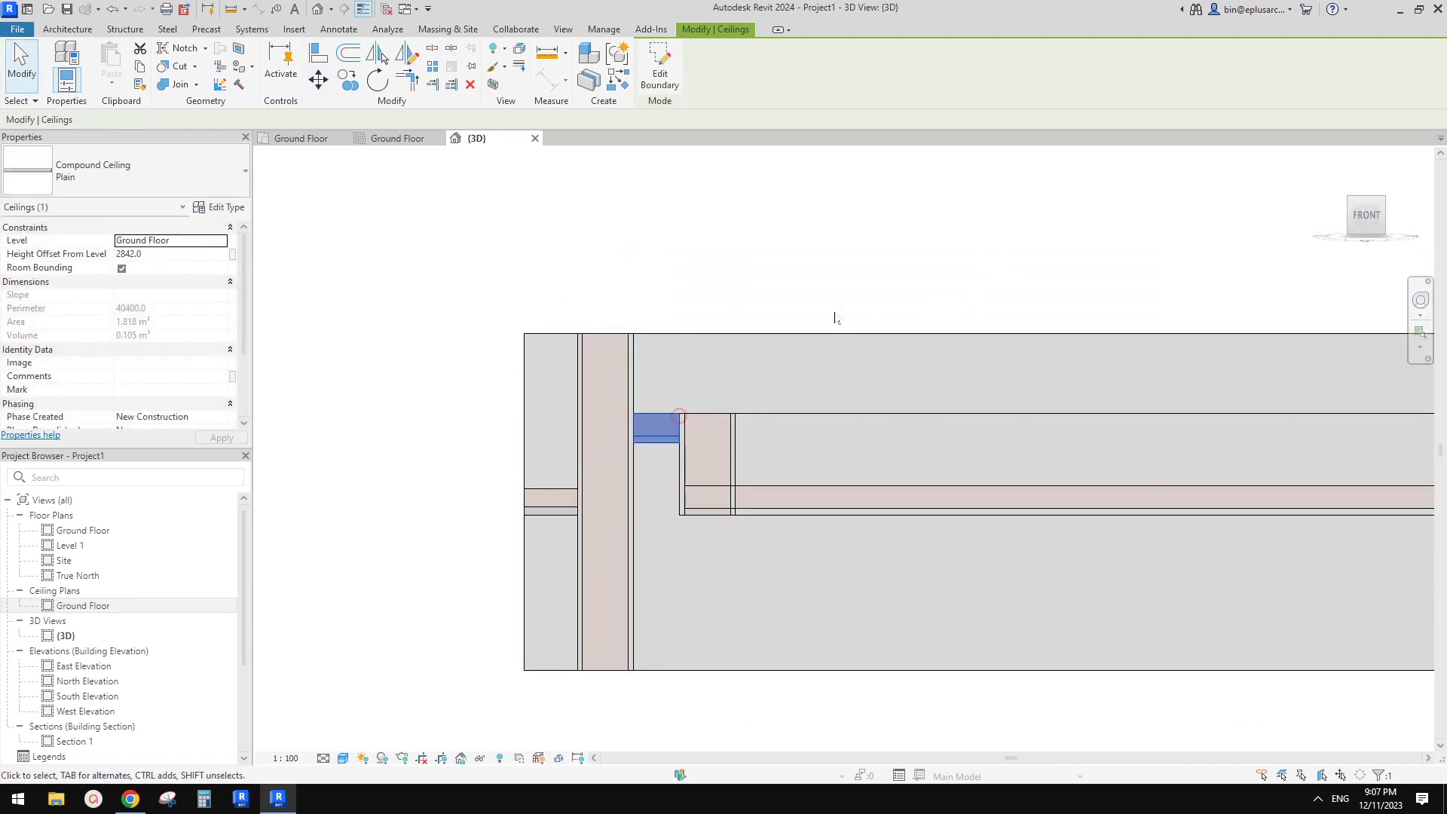
pyautogui.click(834, 317)
pyautogui.scroll(1, 723, 463)
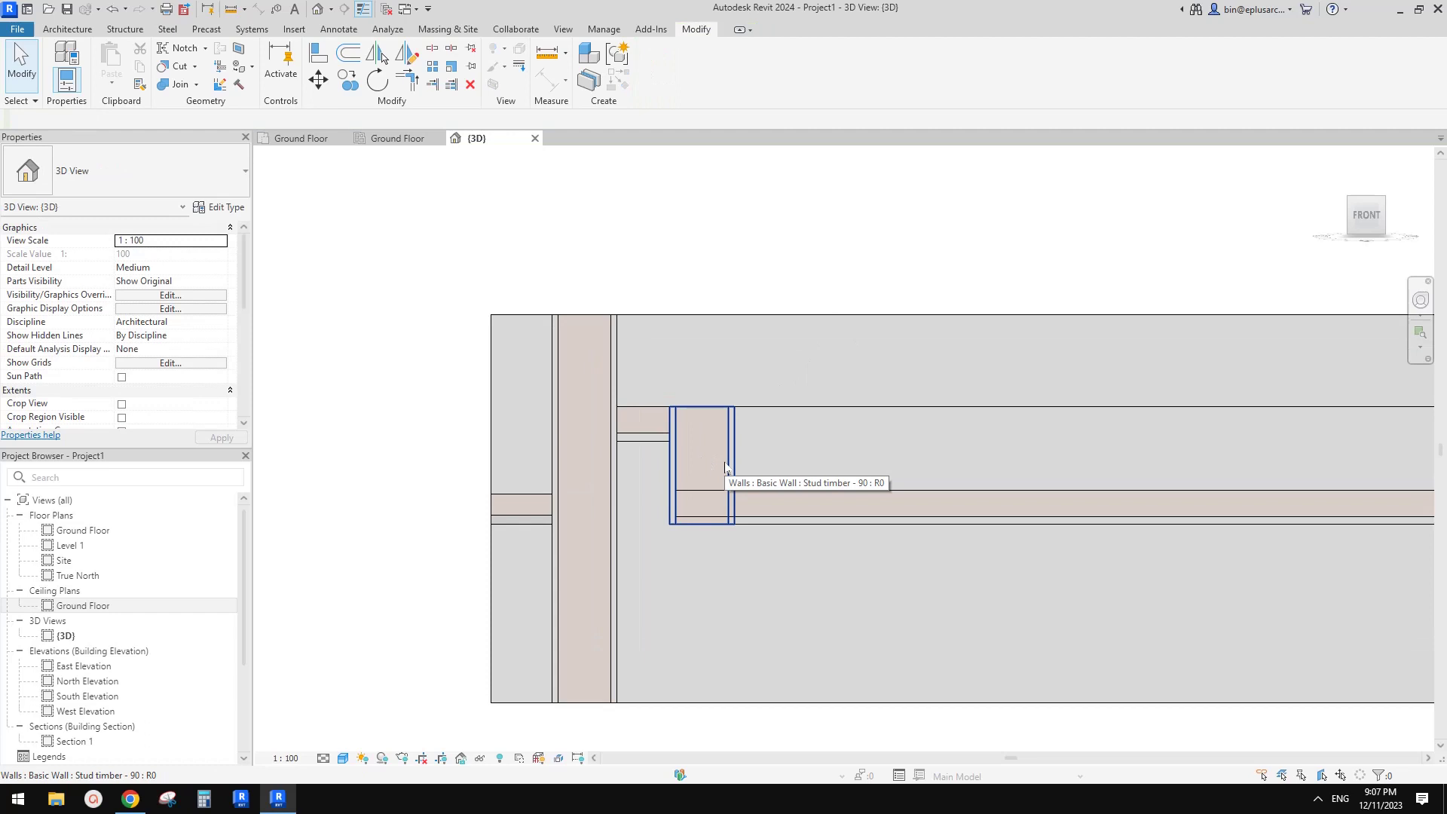
# Examine the ring-shaped ceiling's junctions with the outer wall and low inner wall from the front and at an angle.
pyautogui.moveTo(725, 467); pyautogui.dragTo(824, 452, button='middle')
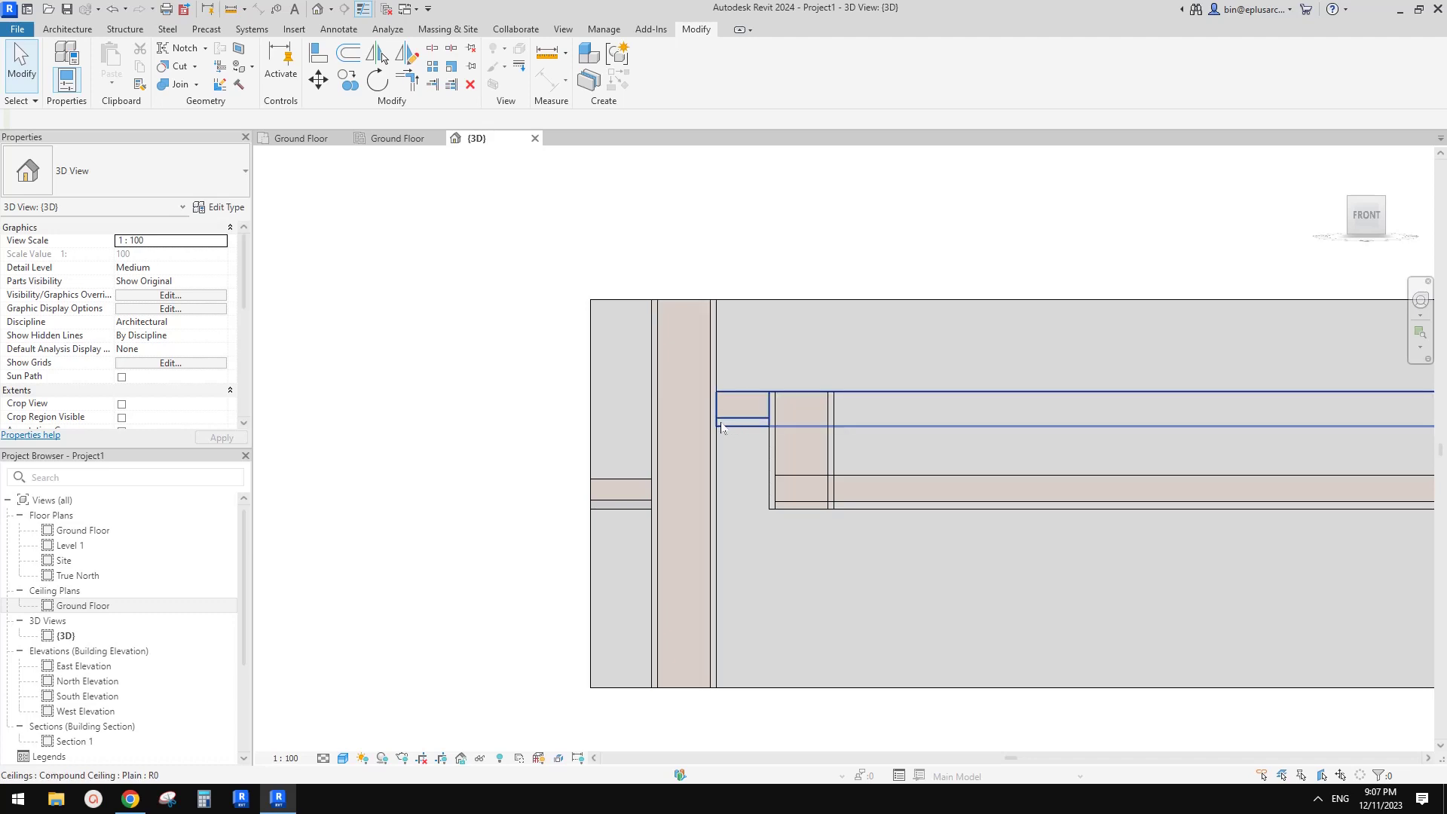
pyautogui.scroll(-2, 728, 426)
pyautogui.moveTo(738, 420); pyautogui.dragTo(720, 404, button='middle')
pyautogui.click(739, 307)
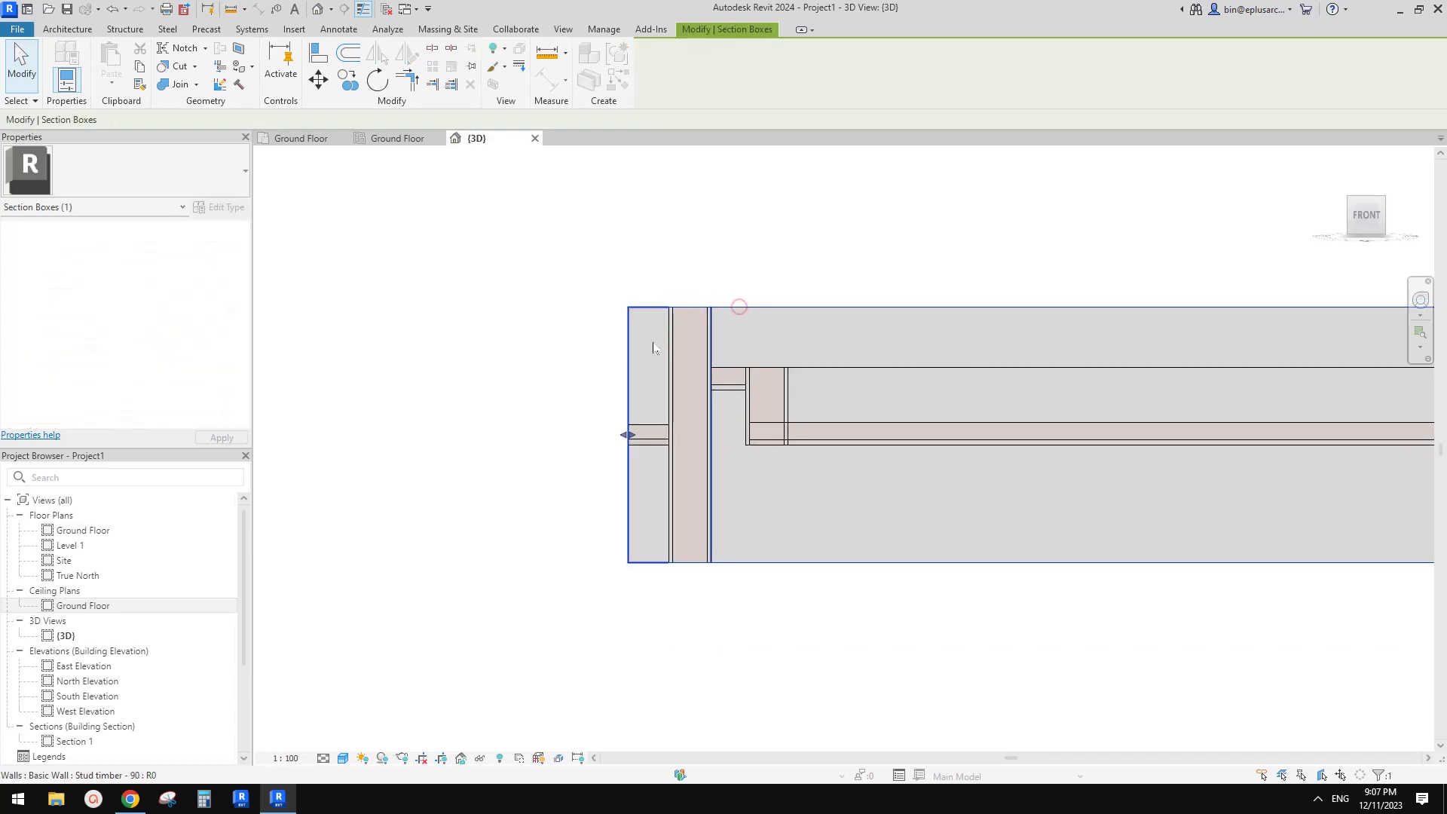
pyautogui.keyDown('shift'); pyautogui.moveTo(653, 347); pyautogui.dragTo(695, 453, button='middle'); pyautogui.keyUp('shift')
pyautogui.scroll(2, 682, 377)
pyautogui.moveTo(787, 361); pyautogui.dragTo(788, 449, button='middle')
# Turn on Extend into wall (to core) for the ring-shaped ceiling's inner boundary loop and finish the boundary sketch.
pyautogui.click(745, 435)
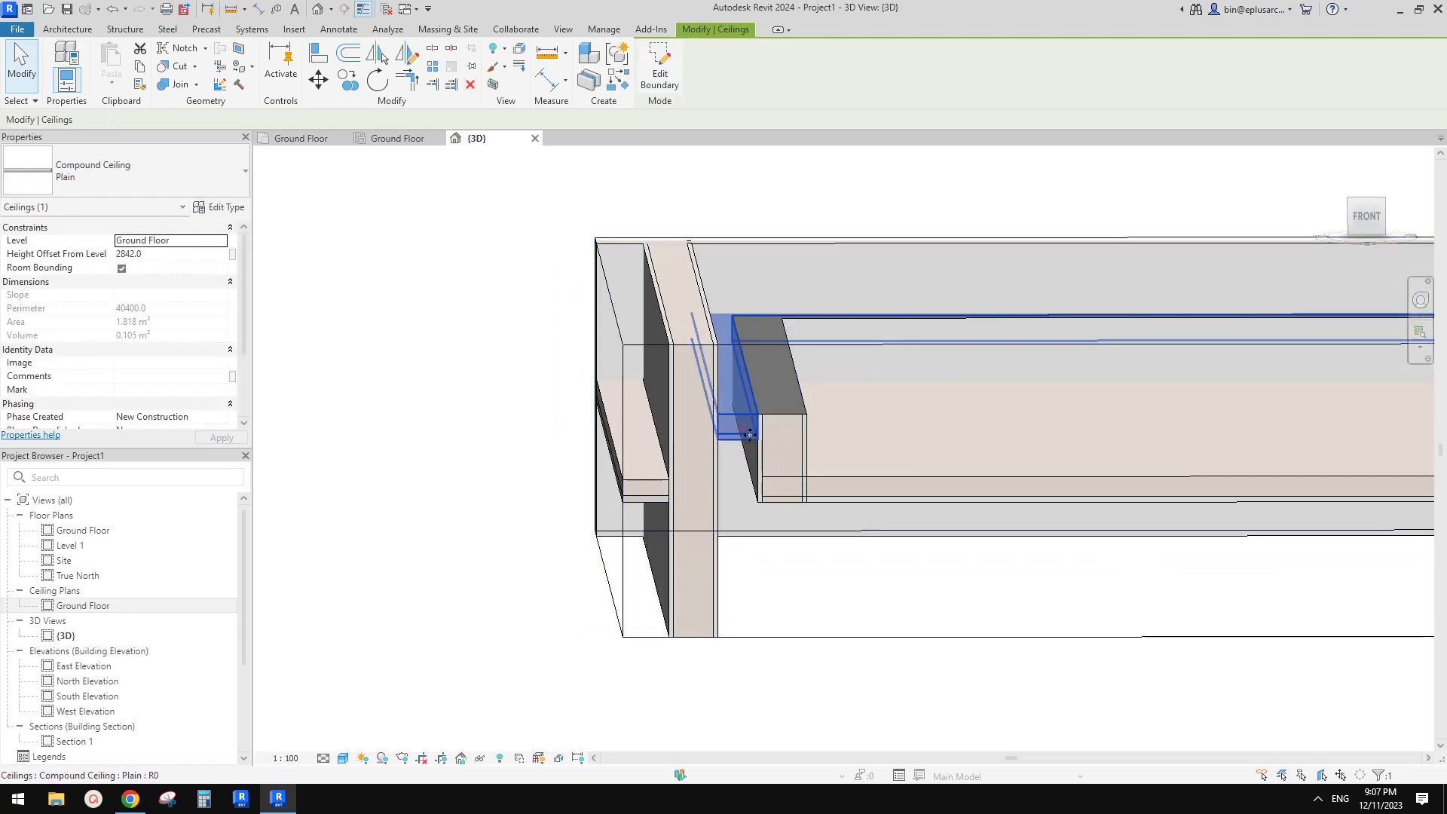
pyautogui.scroll(-3, 744, 436)
pyautogui.click(666, 78)
pyautogui.scroll(-3, 768, 445)
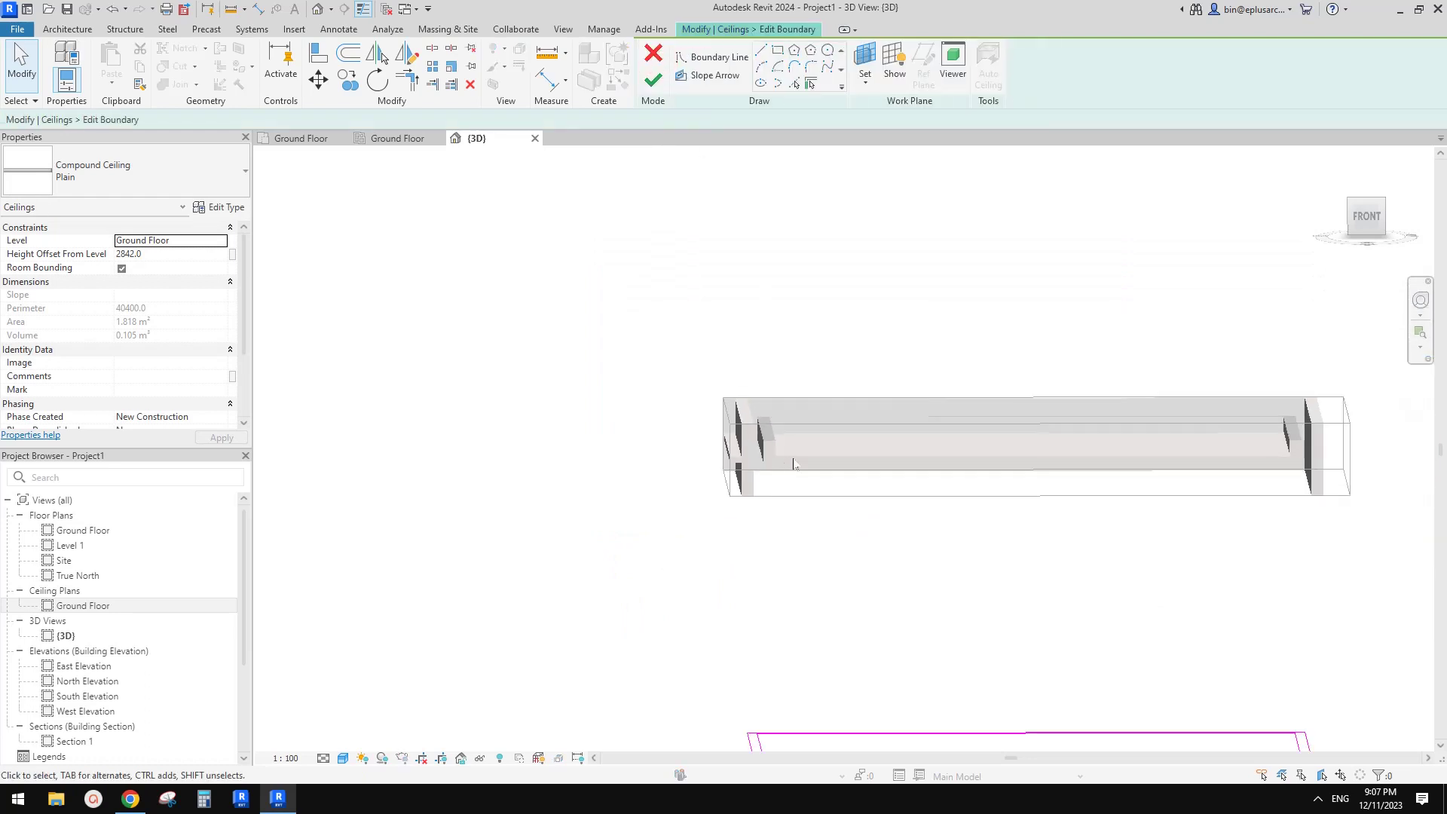
pyautogui.keyDown('shift'); pyautogui.moveTo(787, 452); pyautogui.dragTo(756, 436, button='middle'); pyautogui.keyUp('shift')
pyautogui.press('Tab')
pyautogui.click(751, 578)
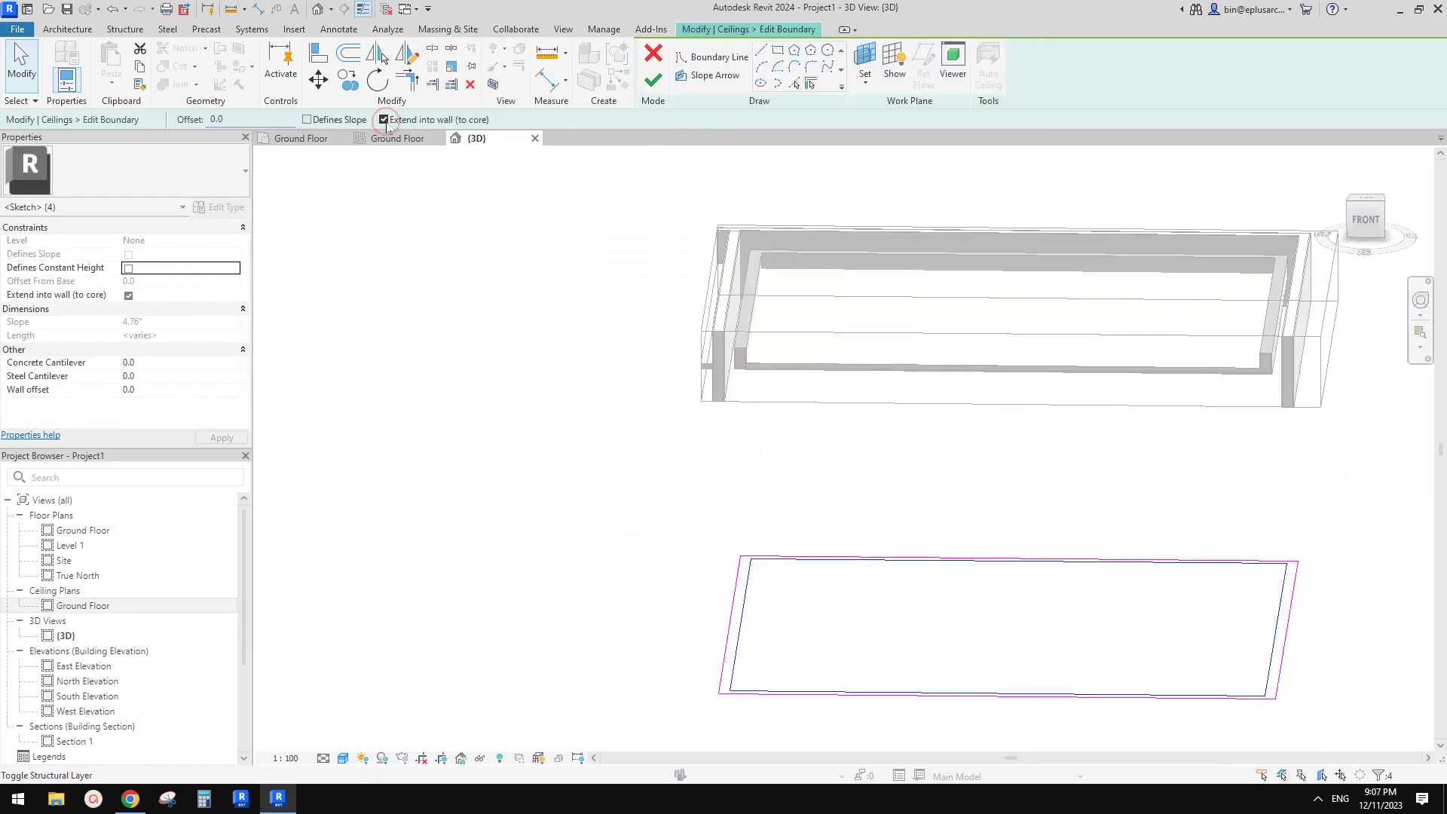
pyautogui.keyDown('shift'); pyautogui.moveTo(581, 207); pyautogui.dragTo(638, 122, button='middle'); pyautogui.keyUp('shift')
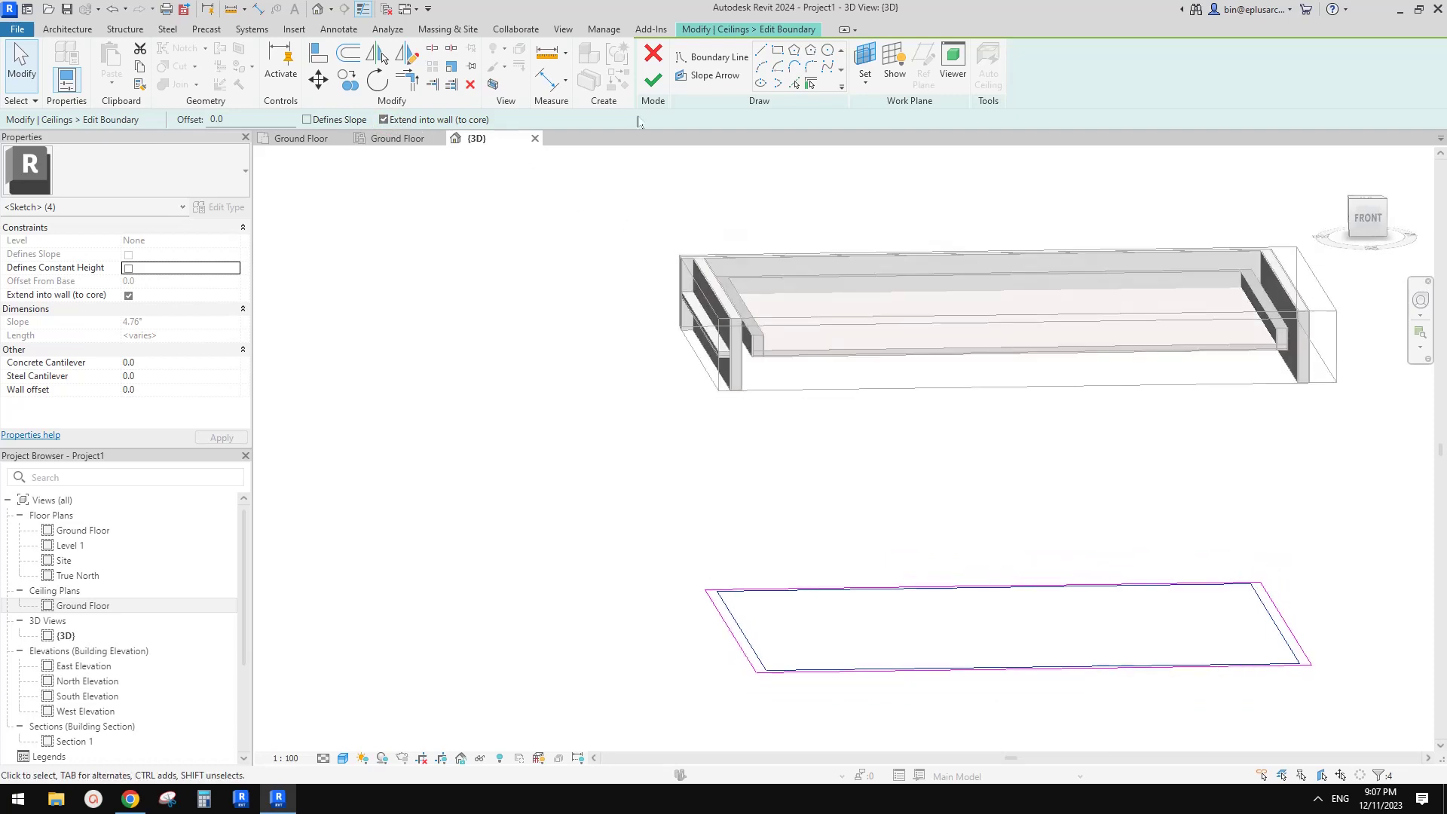
pyautogui.click(652, 80)
# Join the ring-shaped ceiling with the low inner wall so their matching layers merge.
pyautogui.scroll(6, 714, 331)
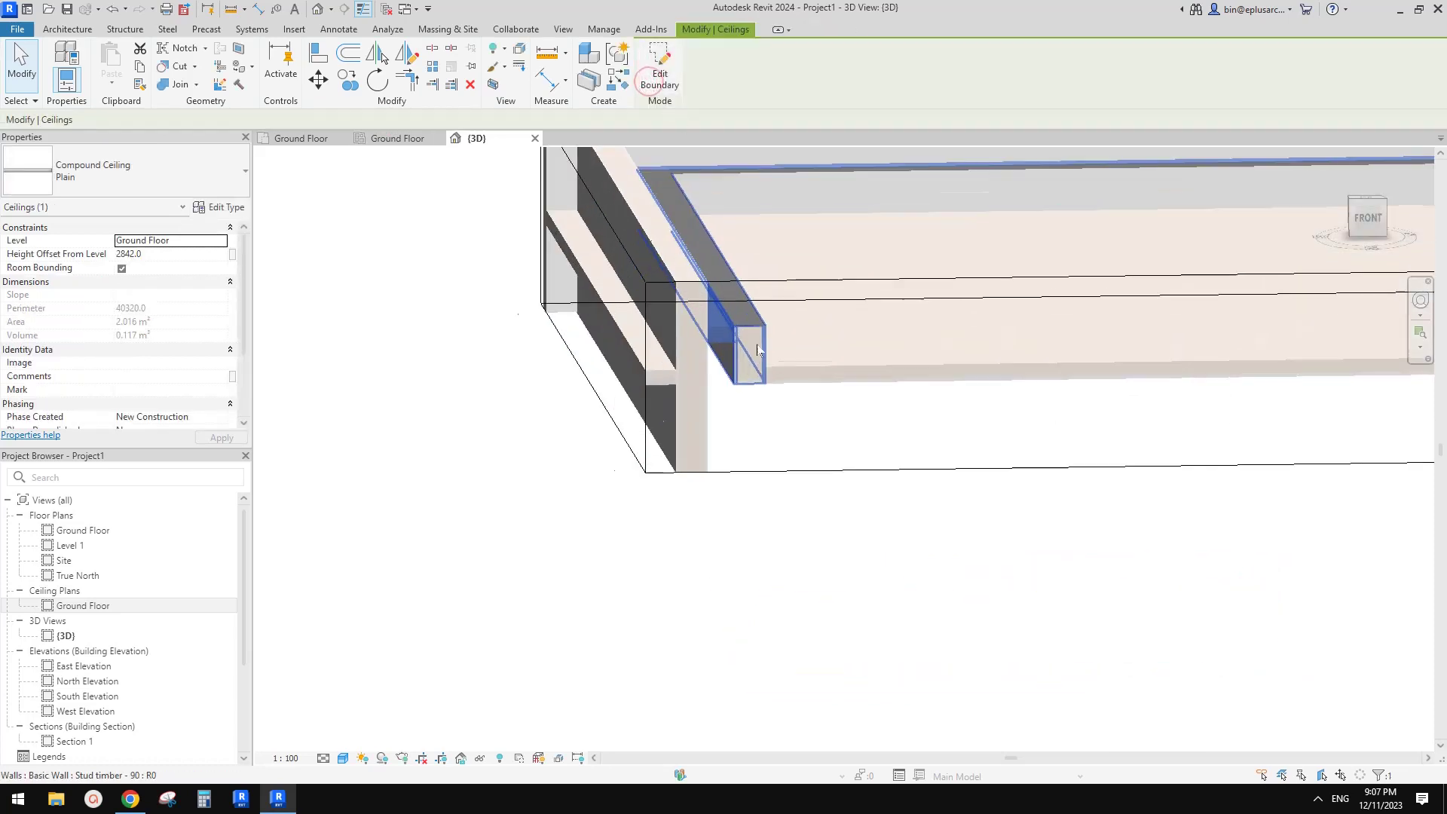
pyautogui.scroll(3, 714, 332)
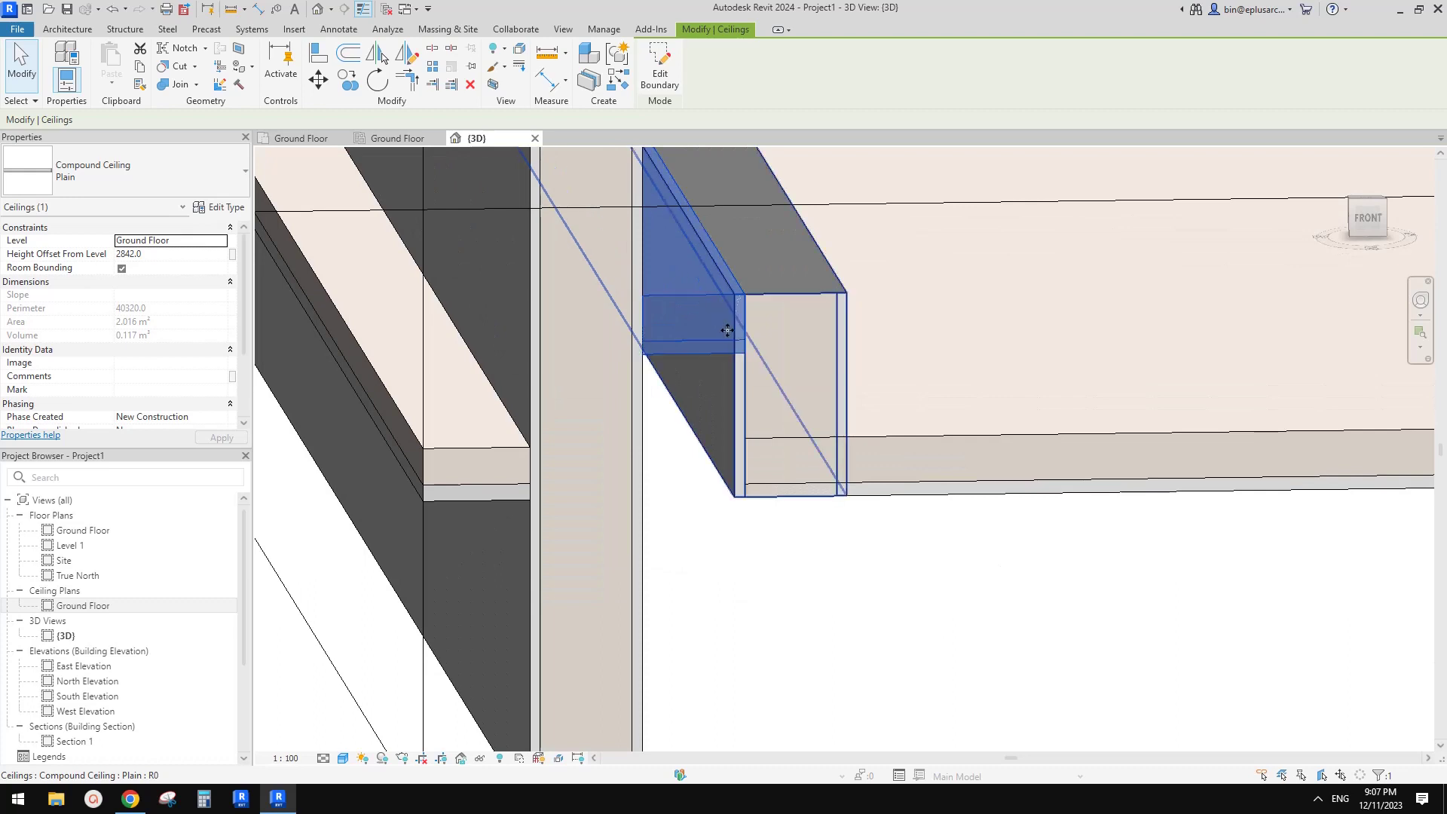
pyautogui.click(173, 84)
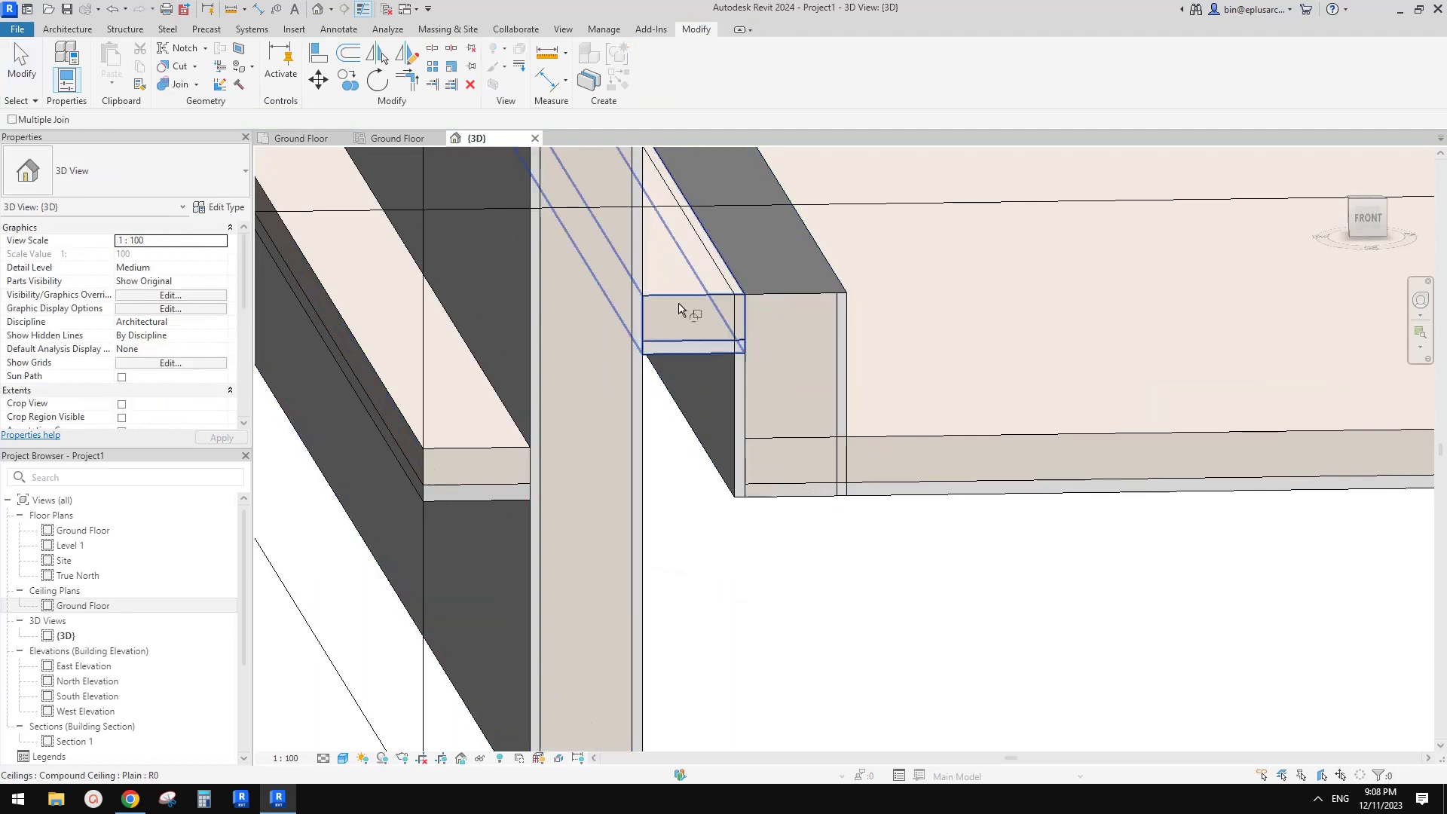
pyautogui.click(678, 309)
pyautogui.click(796, 331)
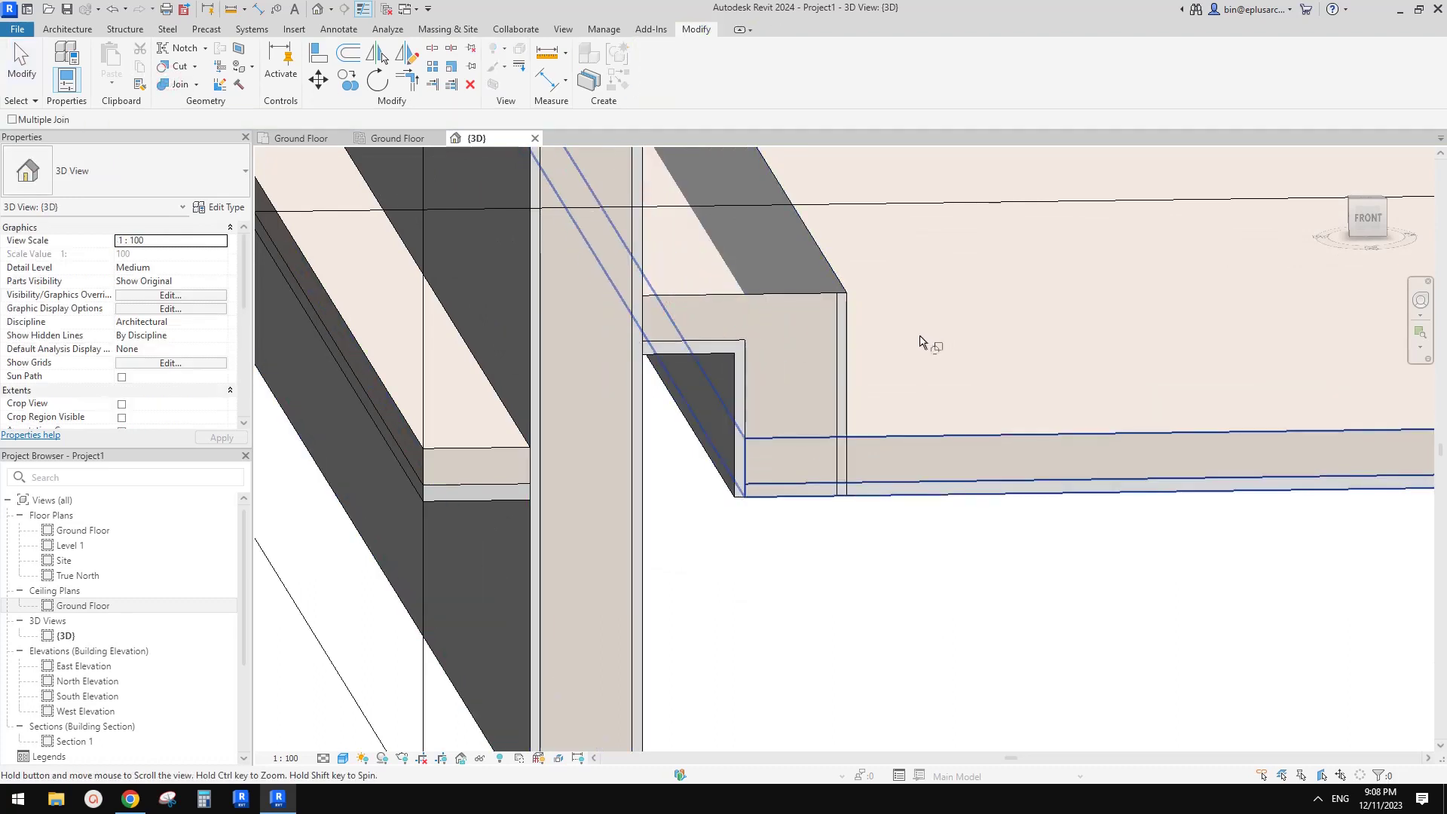
pyautogui.scroll(2, 923, 343)
pyautogui.scroll(-2, 904, 348)
pyautogui.press('Escape')
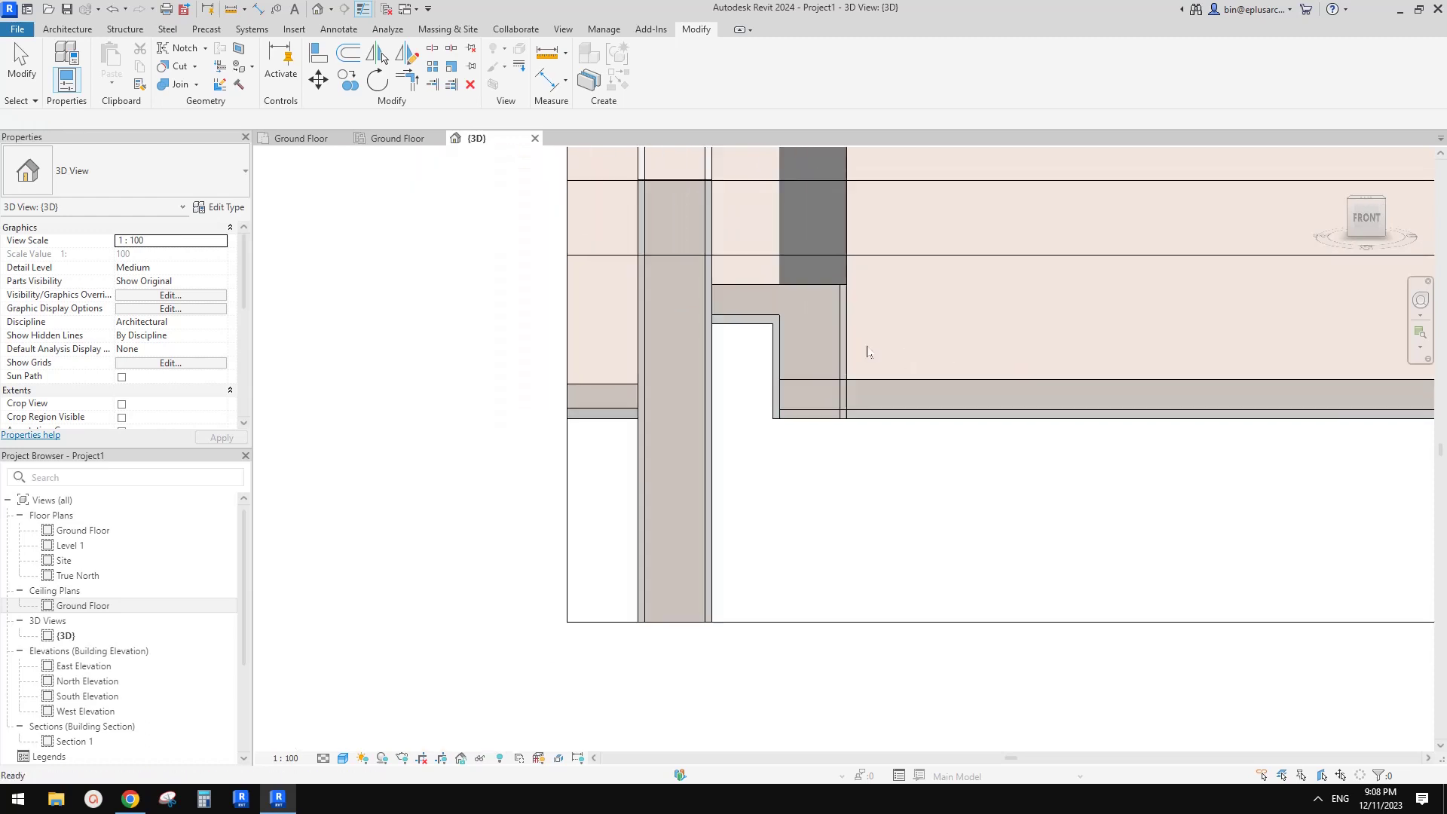
# Turn on Extend into wall (to core) for the ring-shaped ceiling's outer boundary line along the dividing wall and finish the sketch.
pyautogui.click(749, 306)
pyautogui.moveTo(749, 305)
pyautogui.keyDown('shift'); pyautogui.mouseDown(button='middle')
pyautogui.moveTo(785, 339)
pyautogui.moveTo(733, 332)
pyautogui.moveTo(680, 241)
pyautogui.moveTo(701, 284)
pyautogui.moveTo(754, 305)
pyautogui.mouseUp(button='middle'); pyautogui.keyUp('shift')
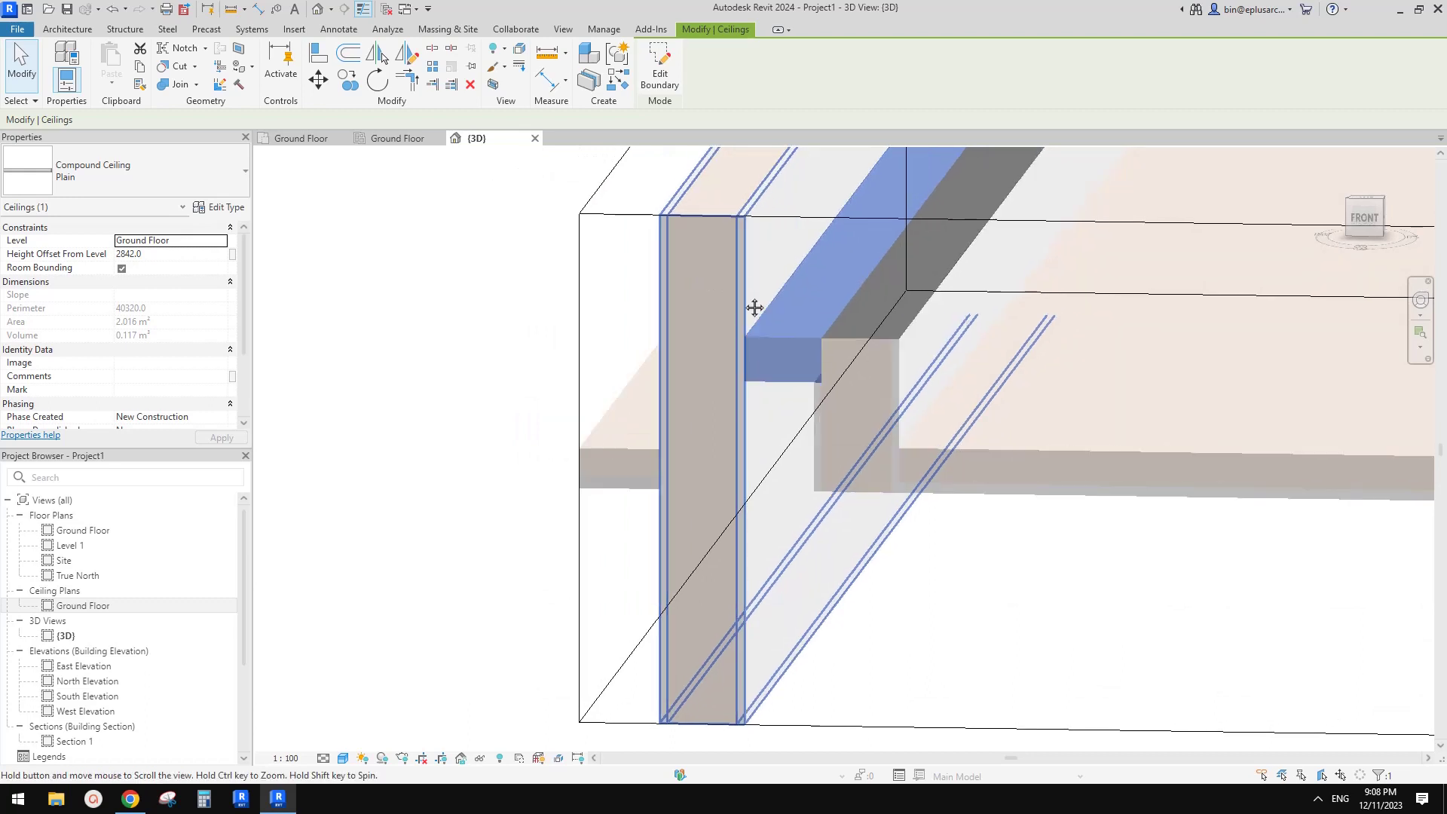
pyautogui.doubleClick(752, 307)
pyautogui.scroll(-5, 807, 297)
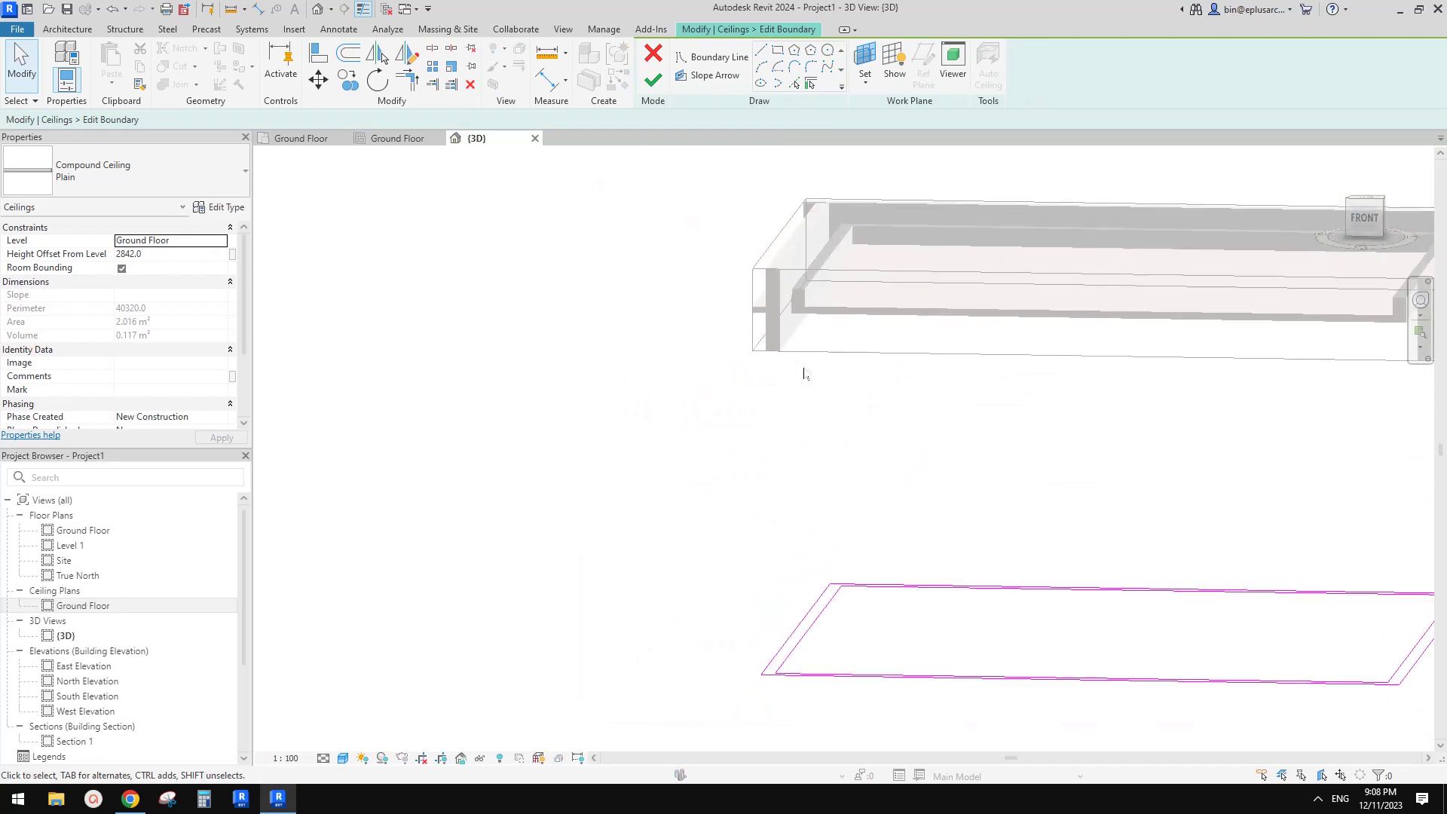
pyautogui.click(811, 590)
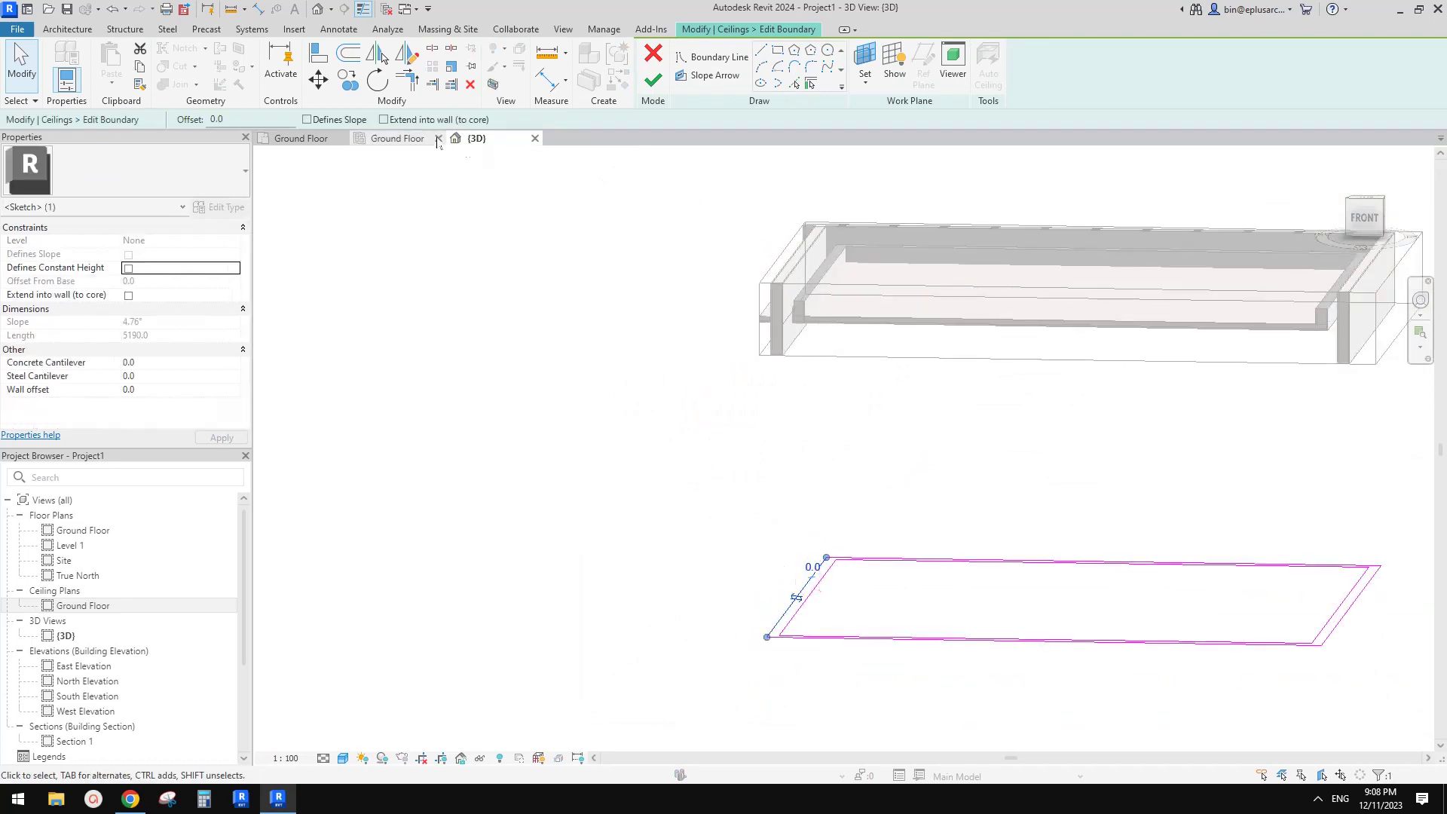
pyautogui.click(652, 79)
pyautogui.scroll(6, 775, 319)
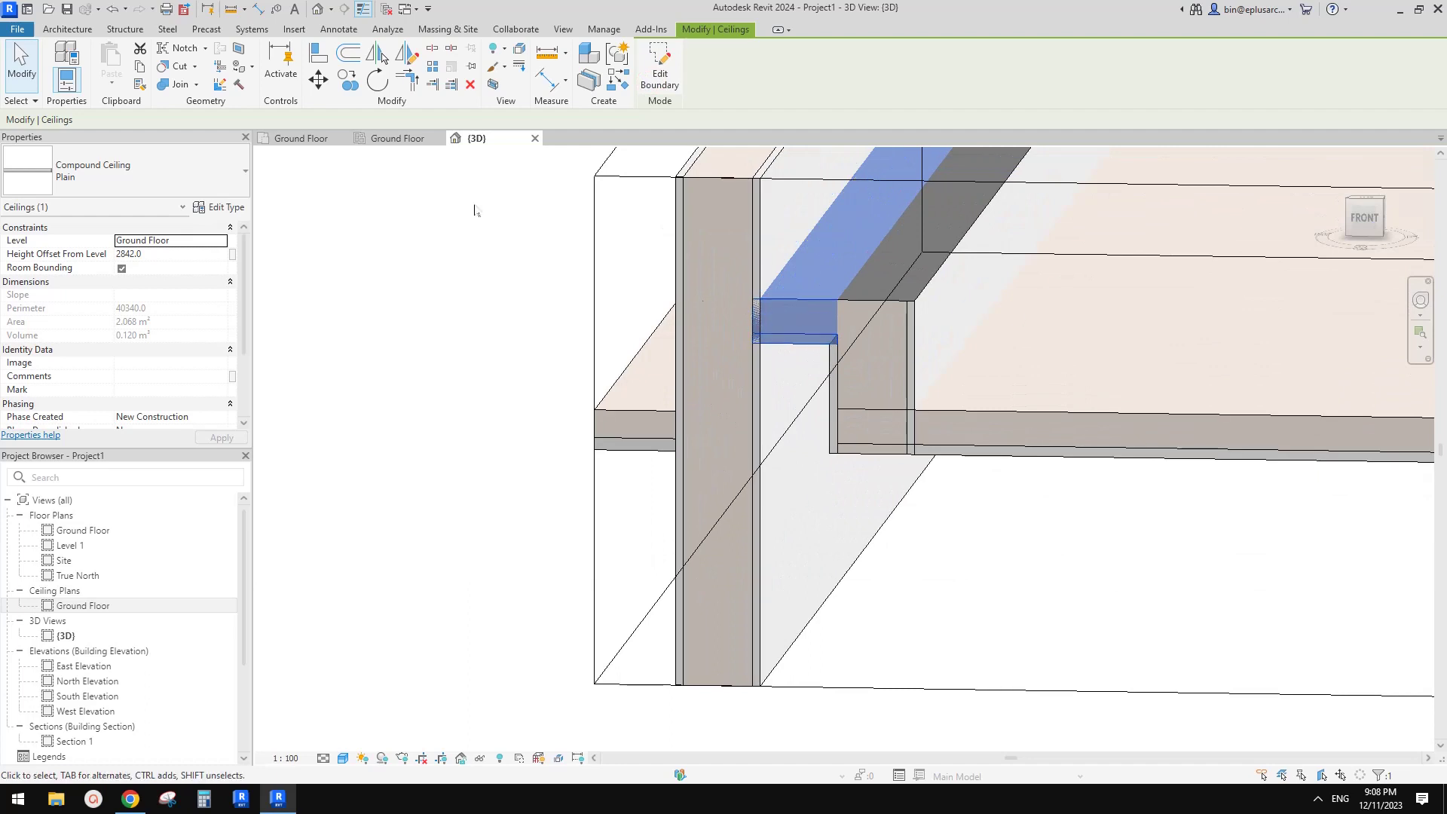
pyautogui.press('Escape')
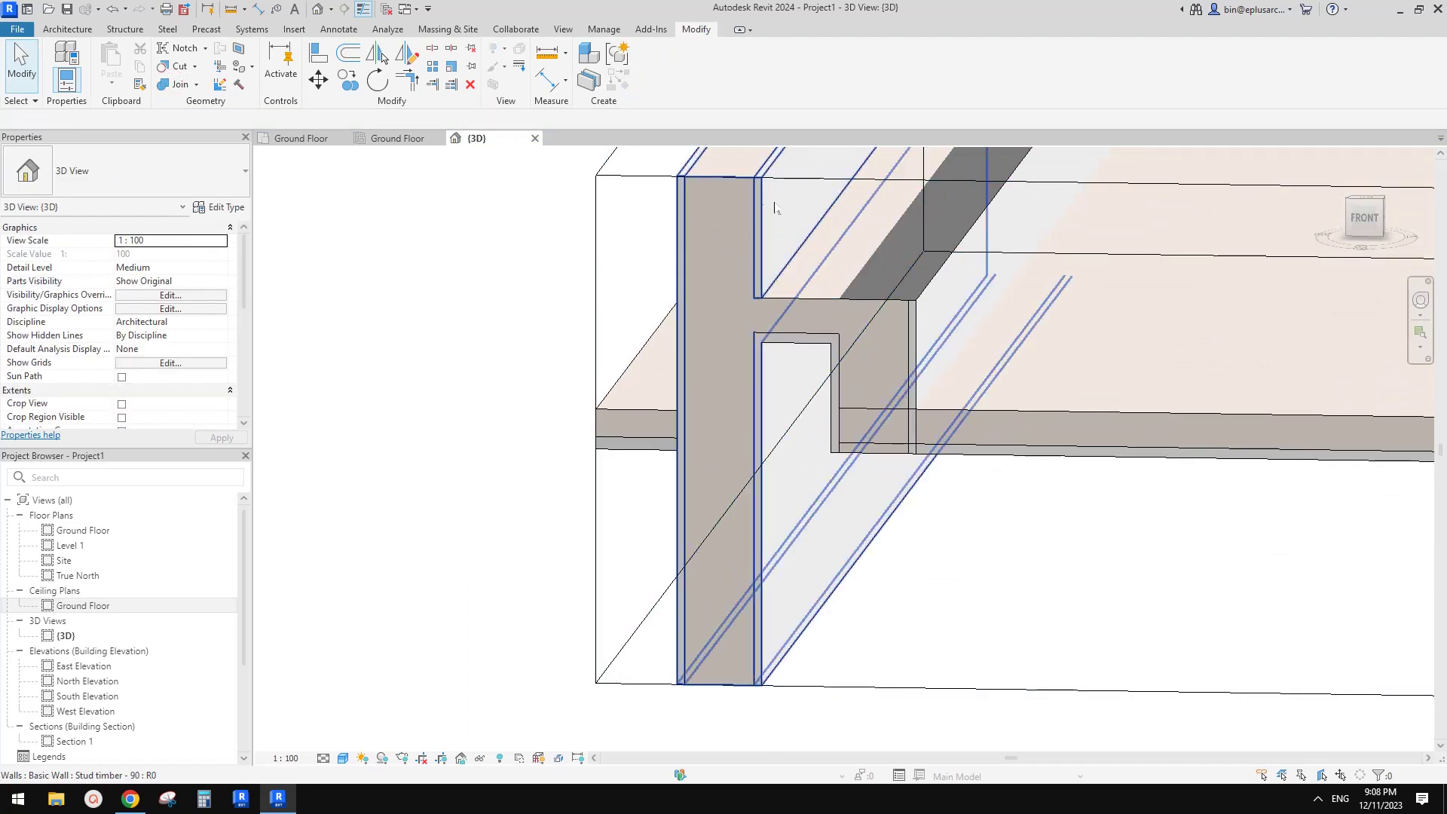
pyautogui.click(703, 310)
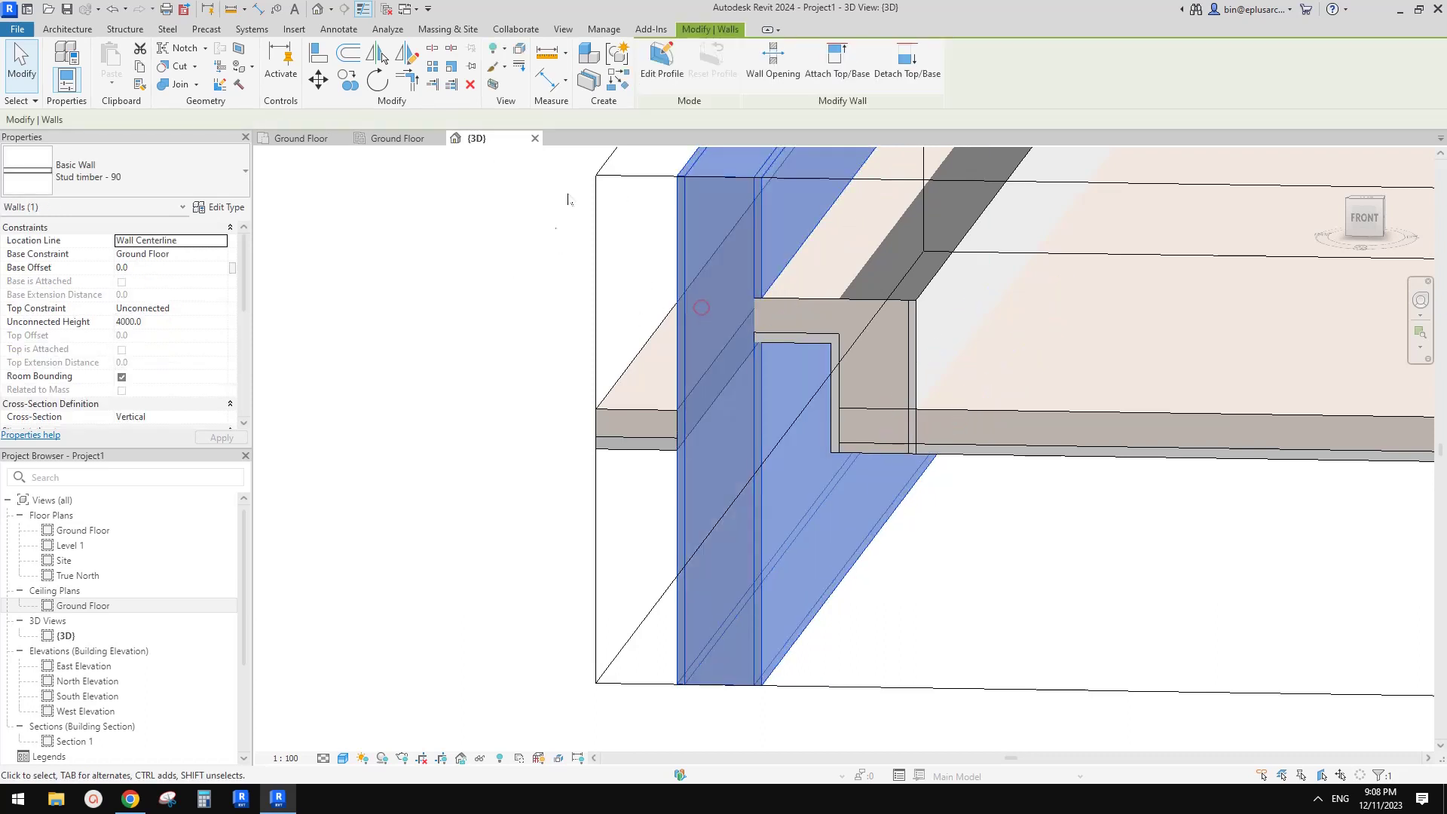
pyautogui.click(837, 60)
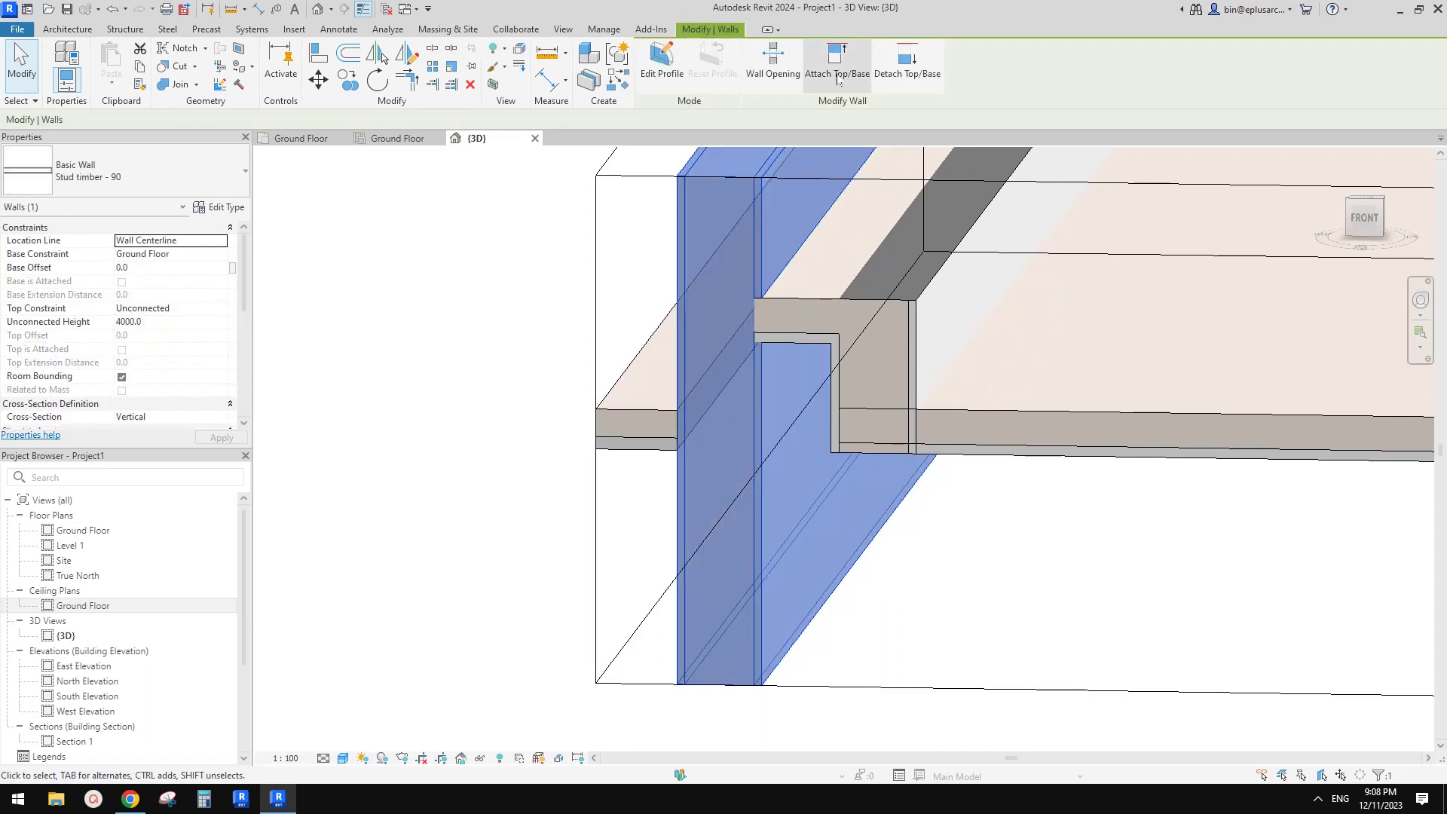
pyautogui.click(796, 334)
pyautogui.press('Escape')
# Look at the ceiling and wall junction in 3D and check the Section 1 view for it.
pyautogui.keyDown('shift'); pyautogui.moveTo(879, 383); pyautogui.dragTo(829, 324, button='middle'); pyautogui.keyUp('shift')
pyautogui.keyDown('shift'); pyautogui.moveTo(724, 419); pyautogui.dragTo(709, 264, button='middle'); pyautogui.keyUp('shift')
pyautogui.click(105, 681)
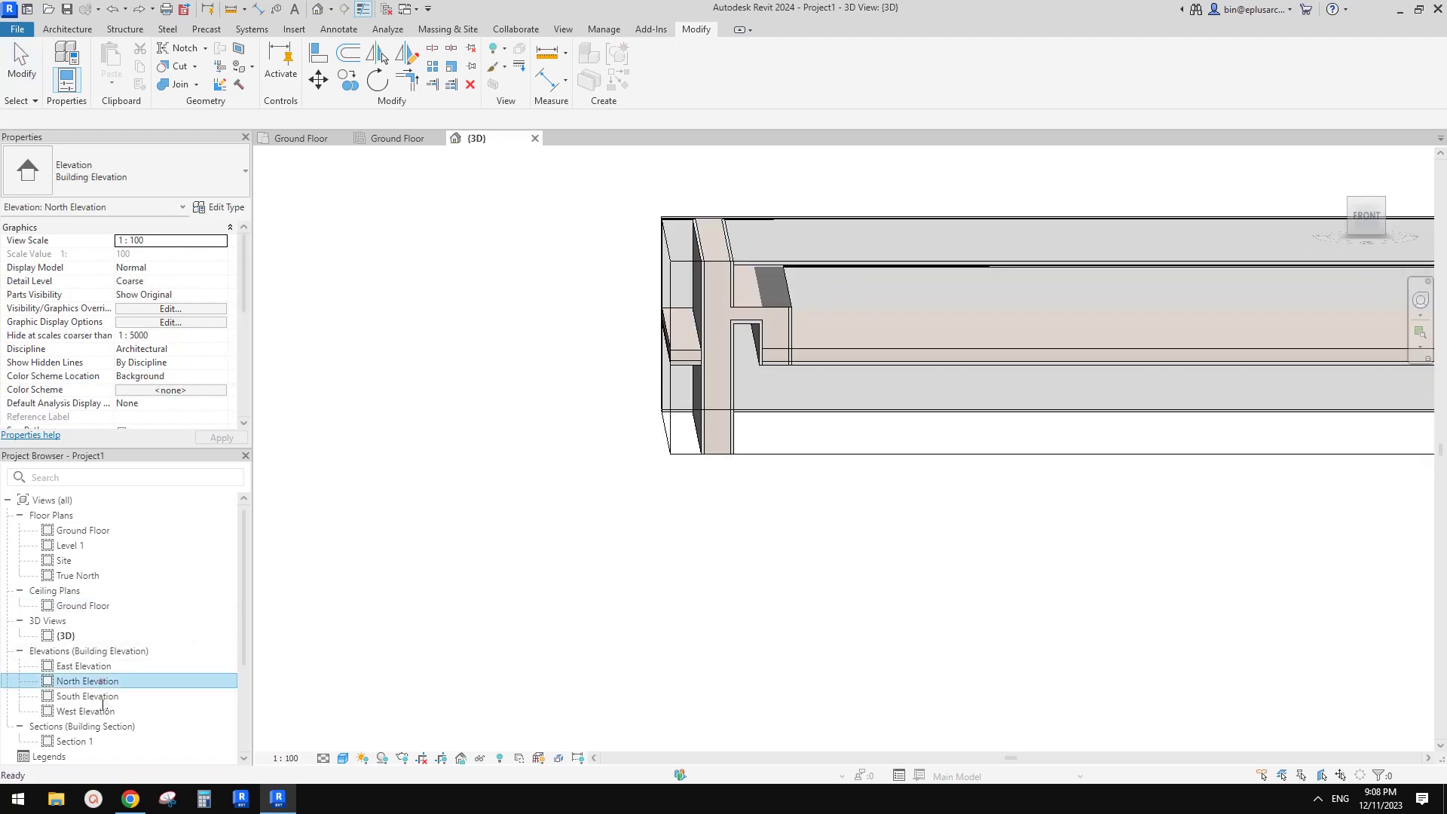
pyautogui.doubleClick(79, 741)
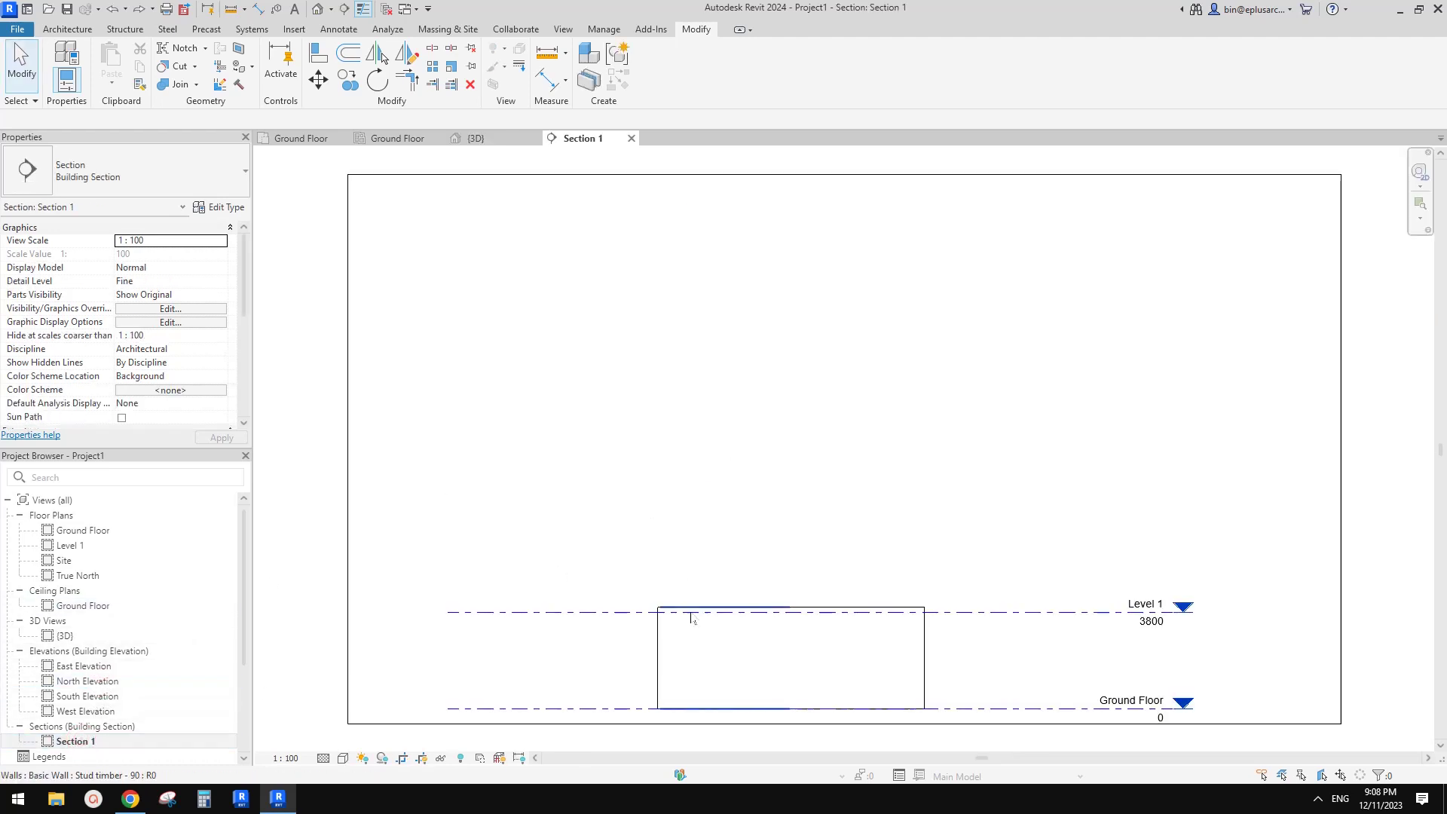
pyautogui.moveTo(691, 618); pyautogui.dragTo(759, 456, button='middle')
# Draw a horizontal building section across both rooms in the Ground Floor plan.
pyautogui.doubleClick(83, 530)
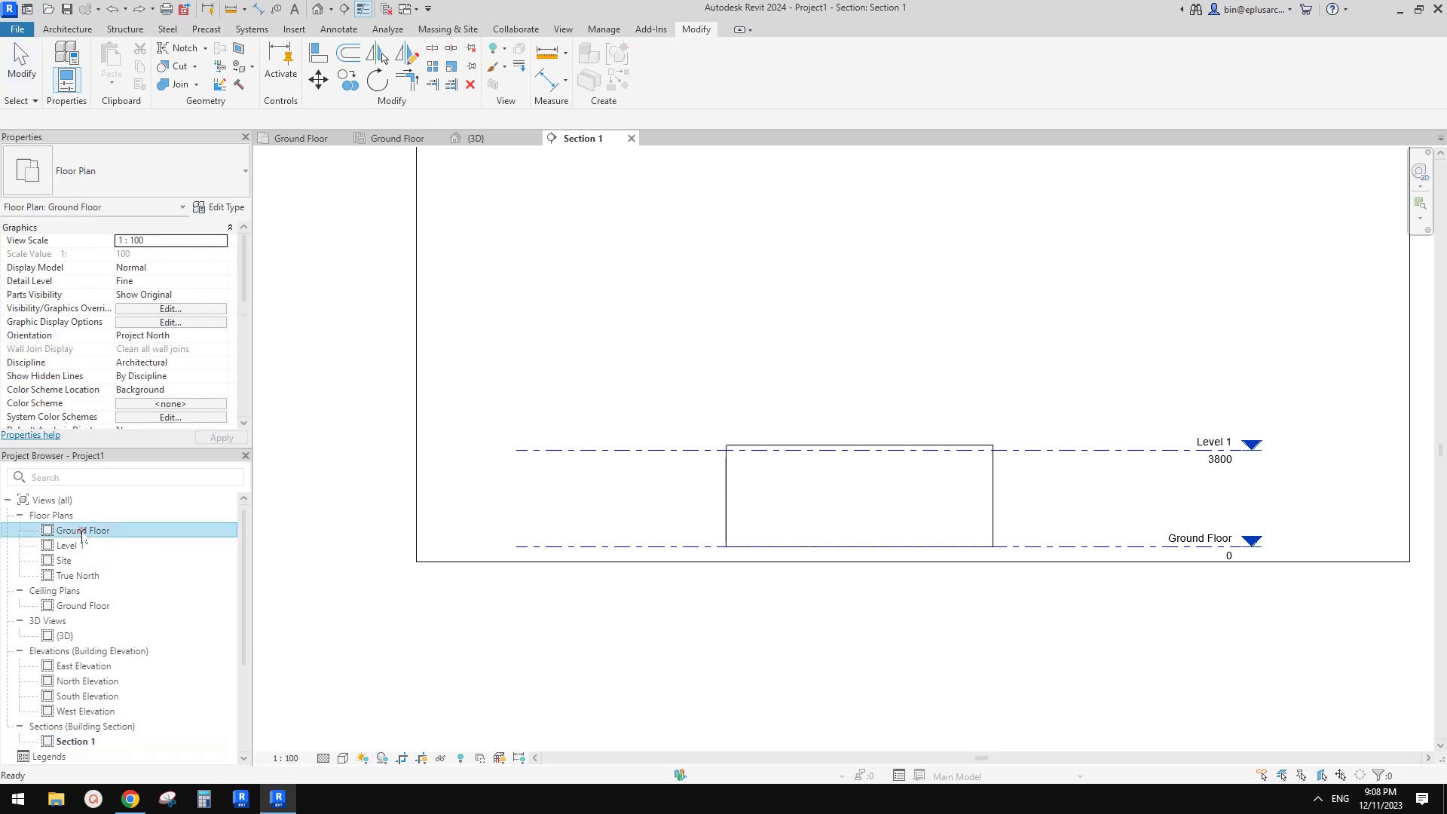
pyautogui.click(564, 29)
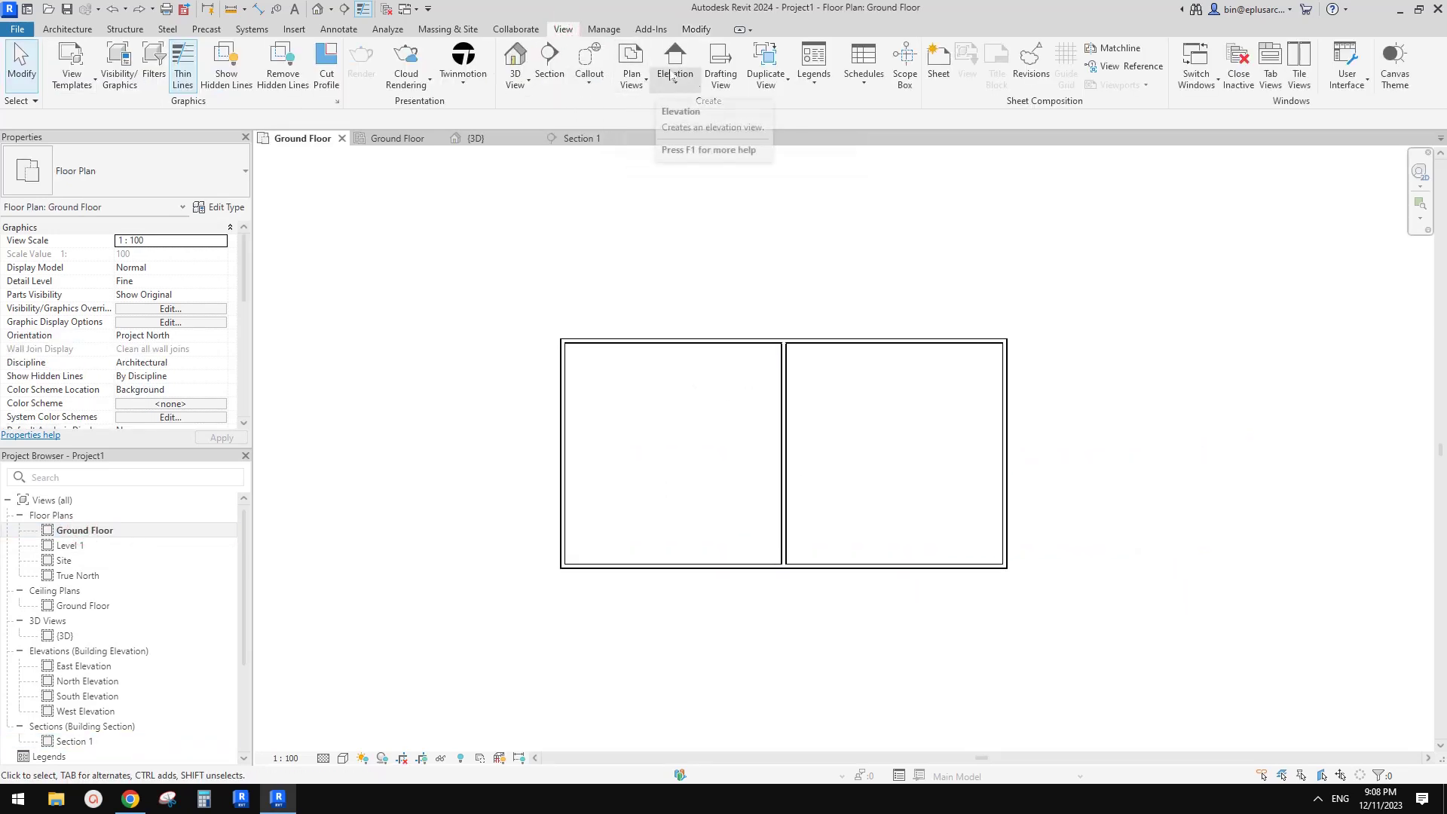
pyautogui.click(550, 64)
pyautogui.click(501, 475)
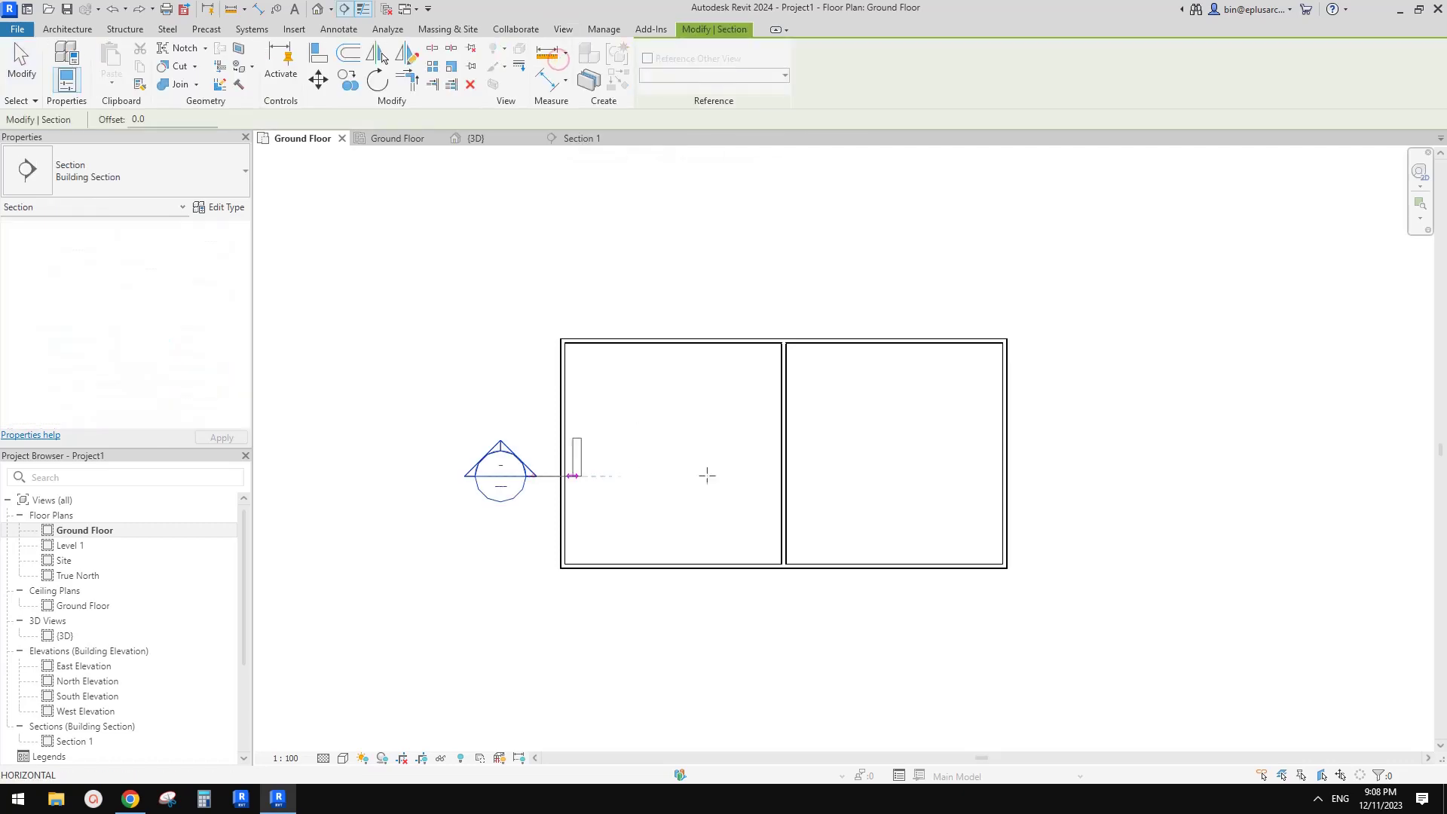
pyautogui.click(1056, 476)
pyautogui.press('Escape')
# Open the new section's view and set its detail level to Medium to show the wall and ceiling layers.
pyautogui.click(921, 476)
pyautogui.rightClick(921, 474)
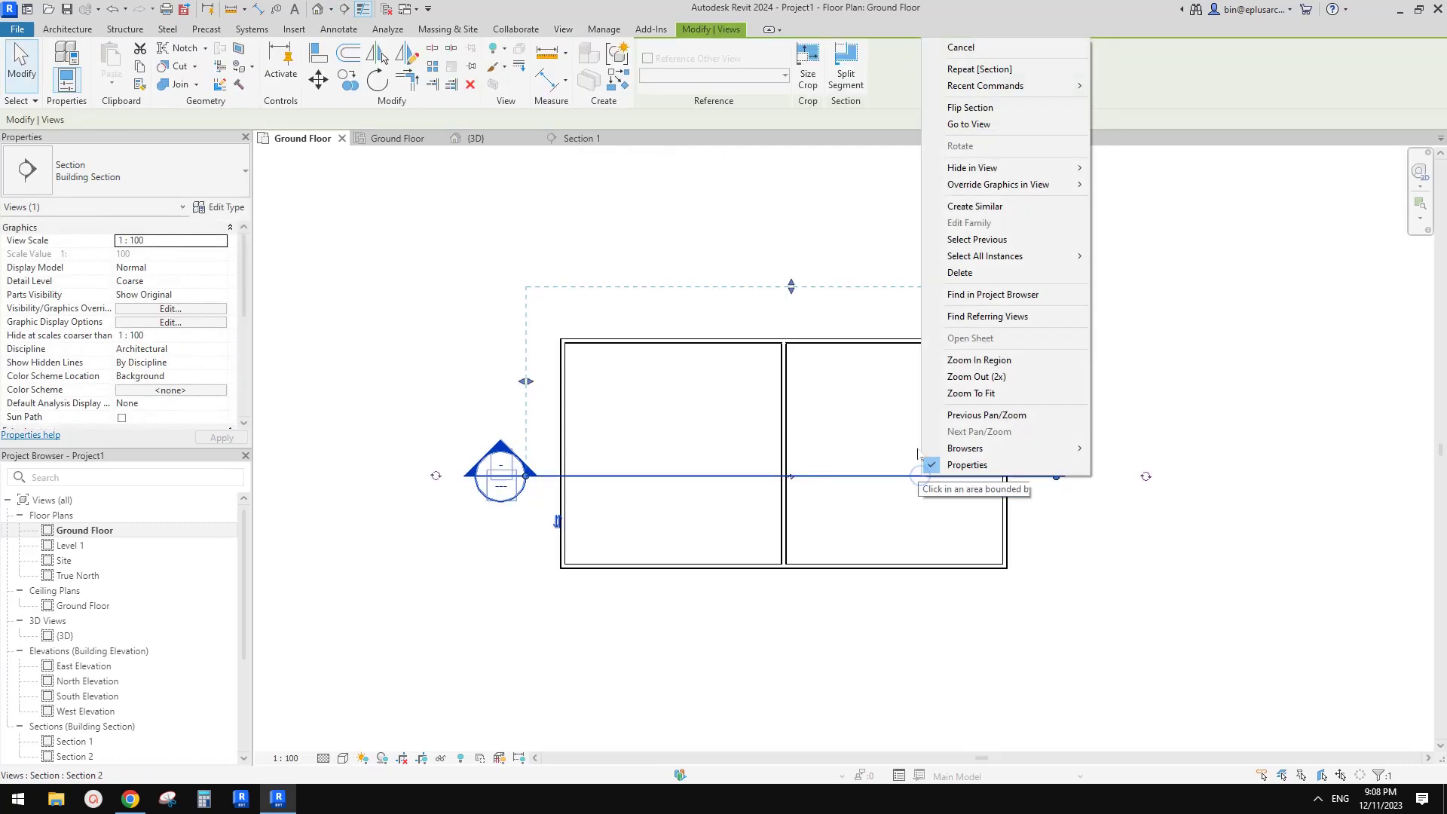
pyautogui.click(979, 125)
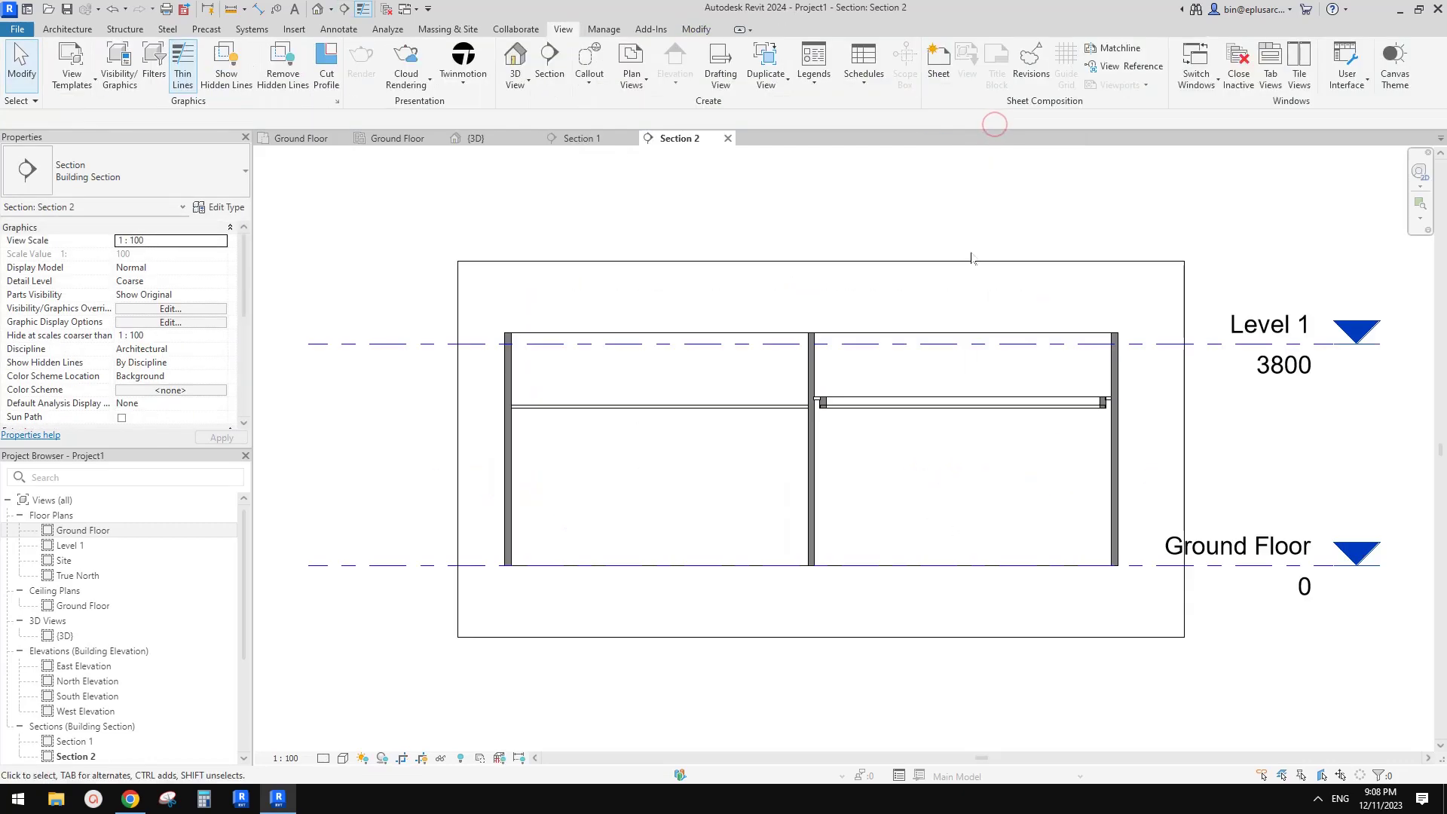
pyautogui.scroll(4, 801, 422)
pyautogui.scroll(1, 798, 490)
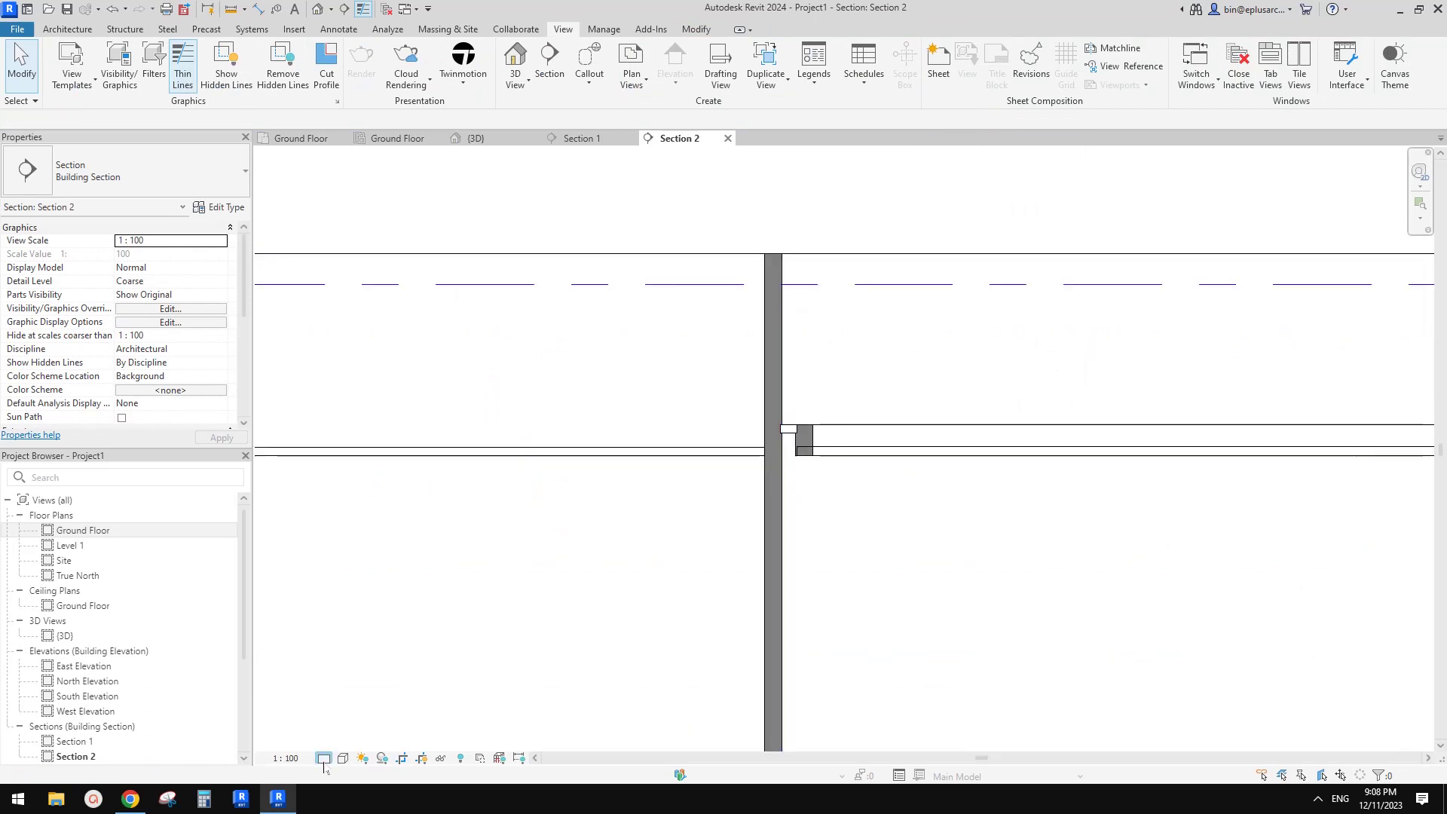
pyautogui.click(341, 726)
pyautogui.scroll(6, 780, 407)
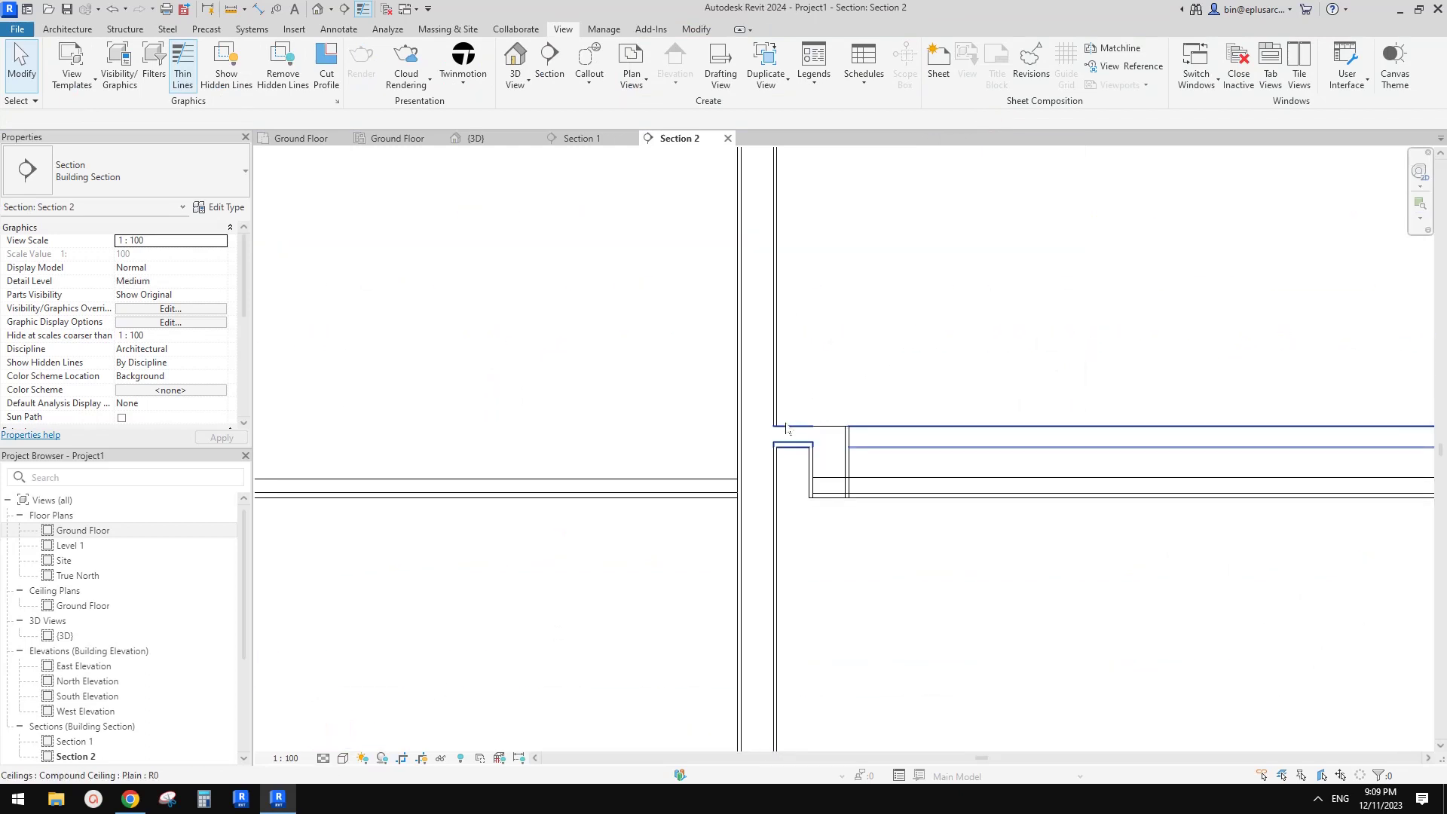
# Start a Cut Profile sketch on the dividing wall's lining layer where the ring-shaped ceiling interrupts it.
pyautogui.click(764, 364)
pyautogui.moveTo(765, 363); pyautogui.dragTo(771, 449, button='middle')
pyautogui.scroll(1, 734, 294)
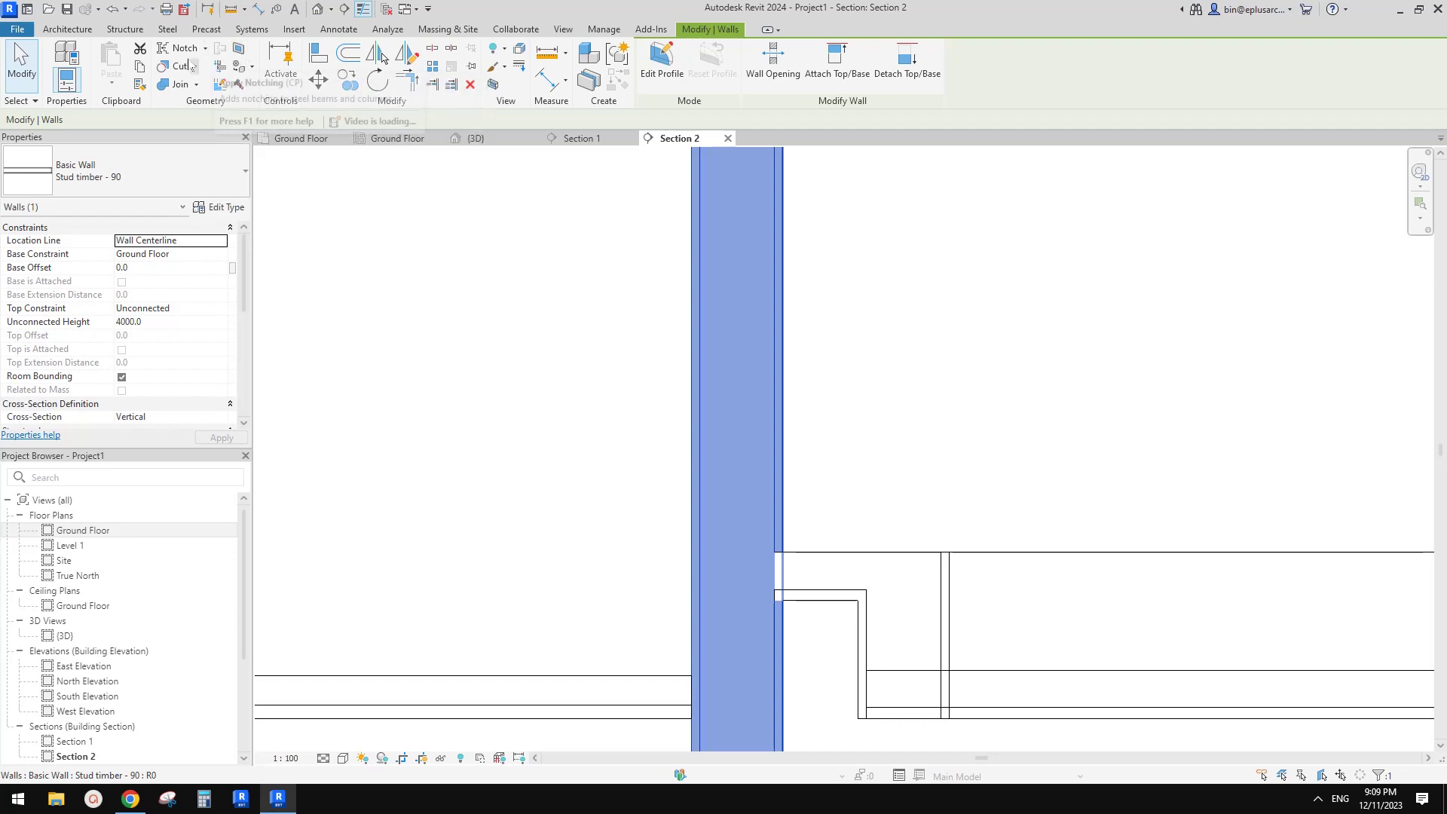
pyautogui.click(565, 30)
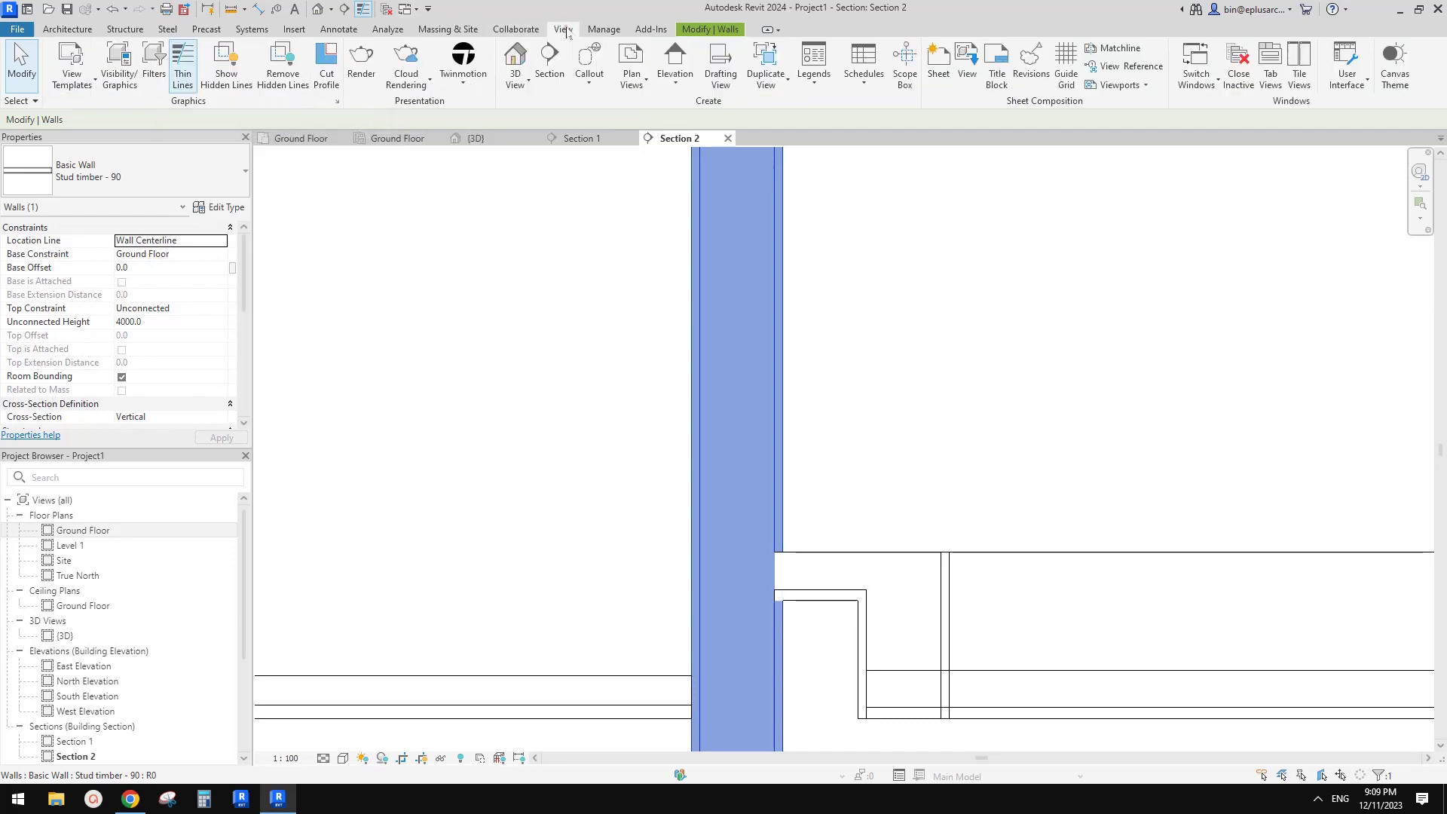
pyautogui.click(327, 75)
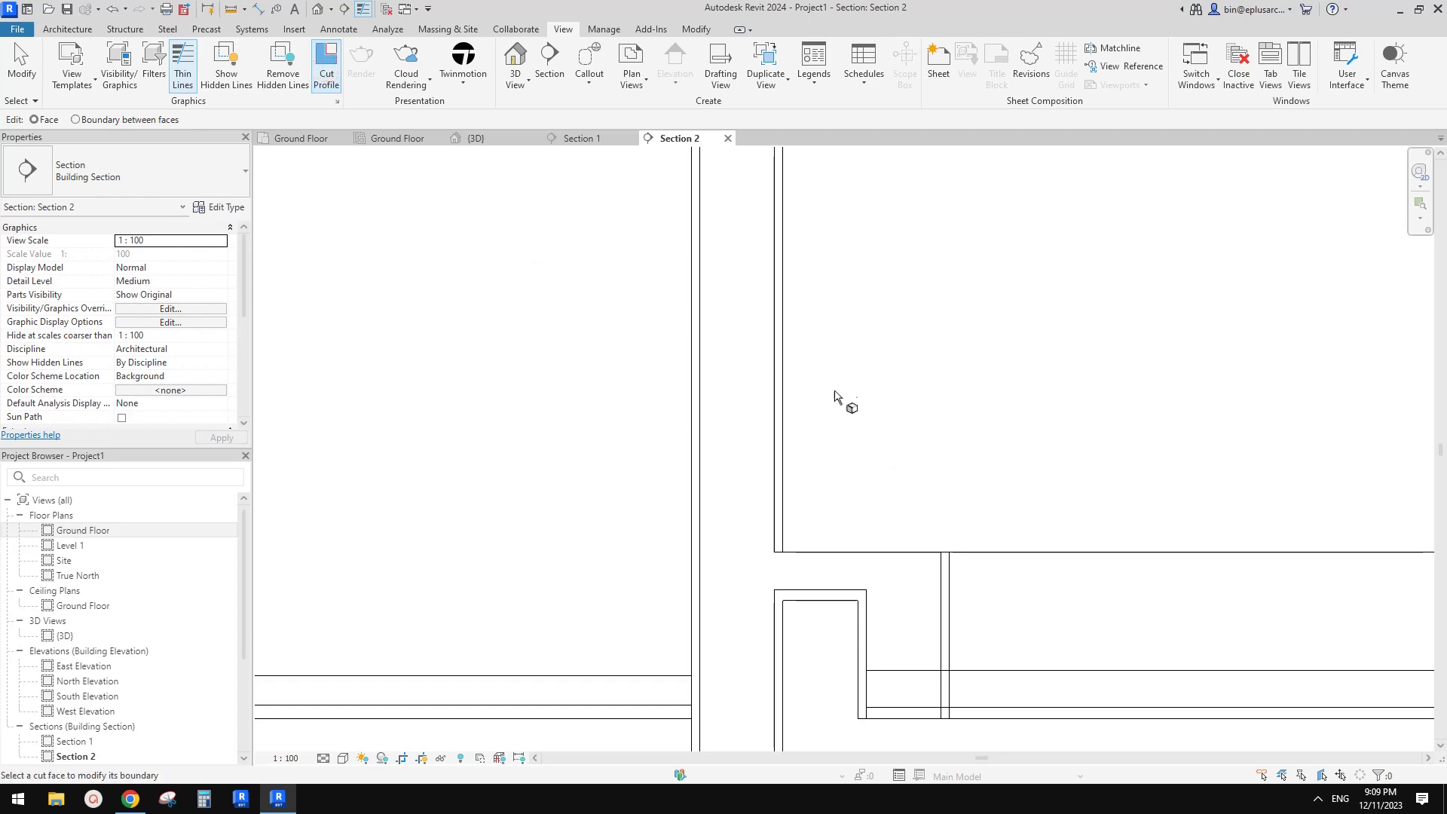
pyautogui.click(783, 382)
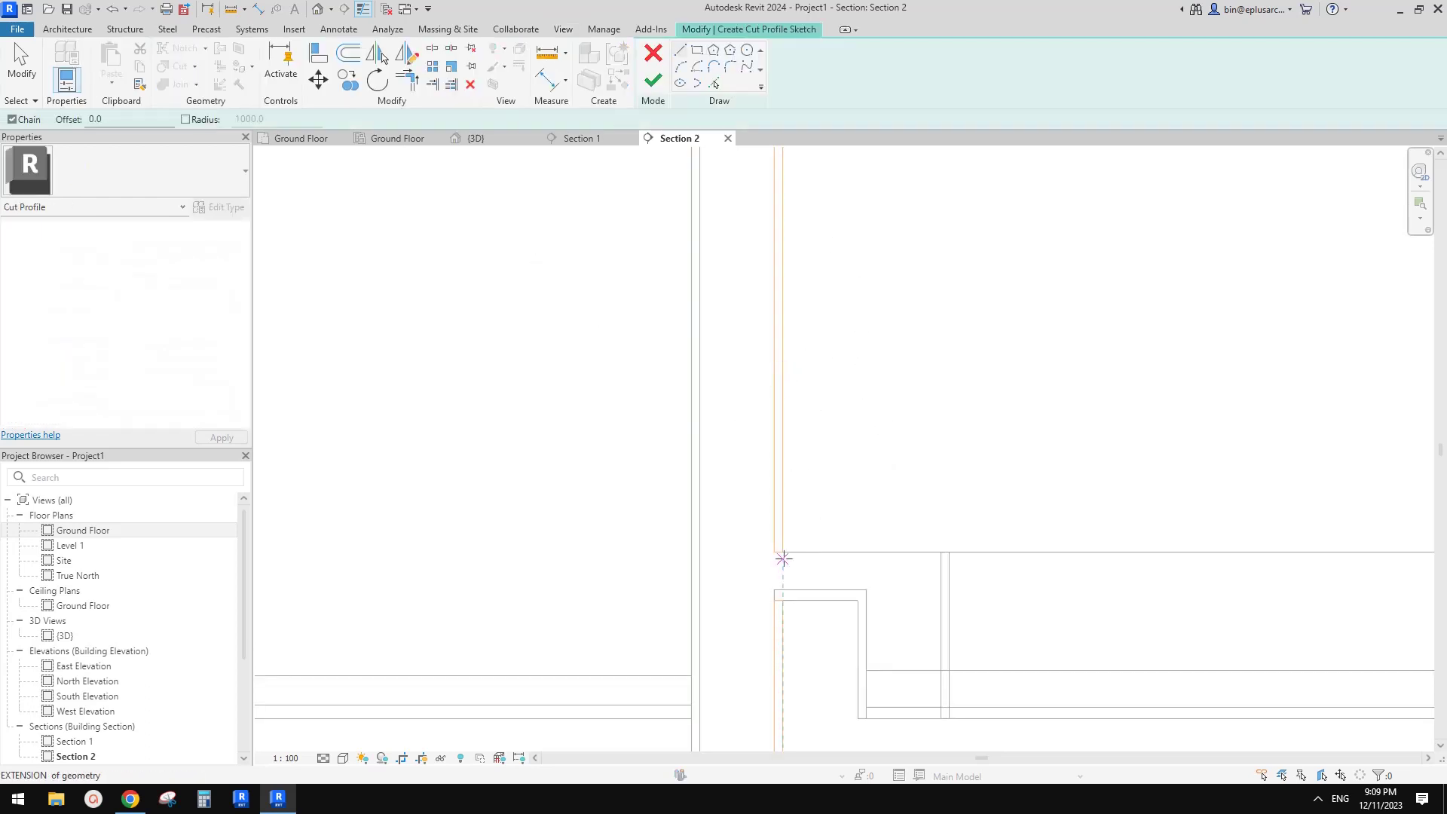
pyautogui.click(774, 552)
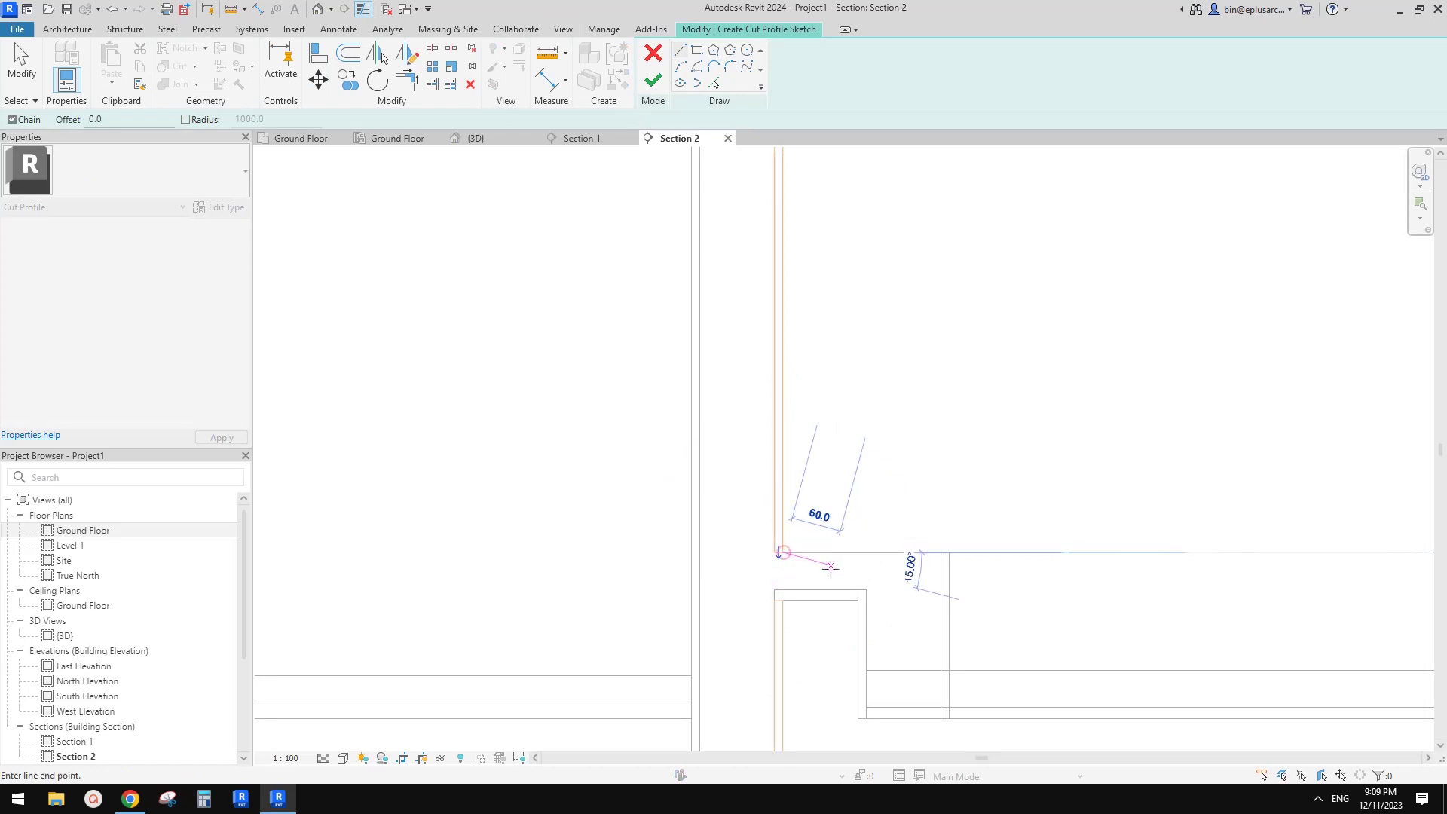
pyautogui.press('Escape')
pyautogui.moveTo(781, 571); pyautogui.dragTo(781, 499, button='middle')
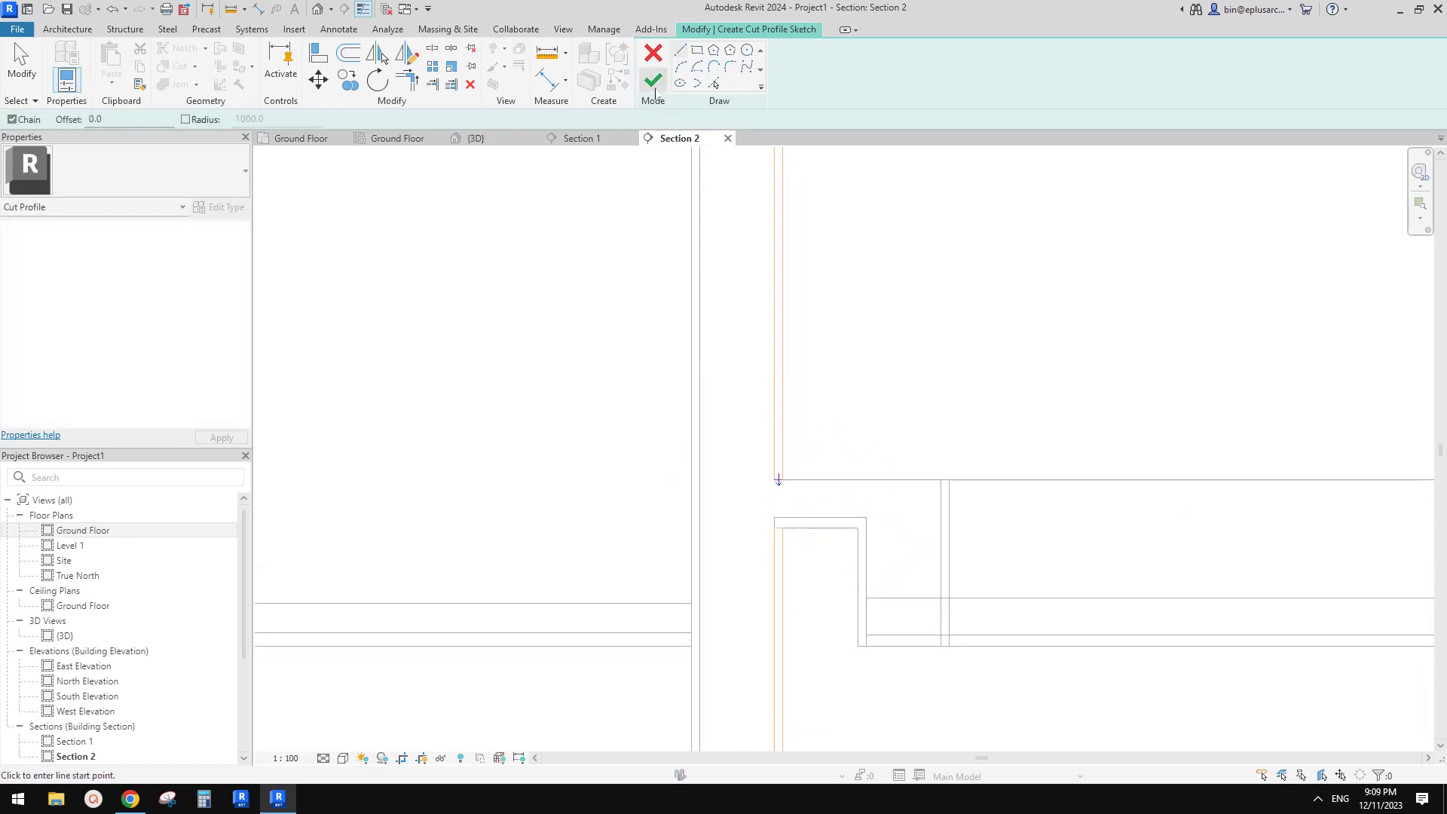
pyautogui.click(654, 89)
pyautogui.click(1364, 764)
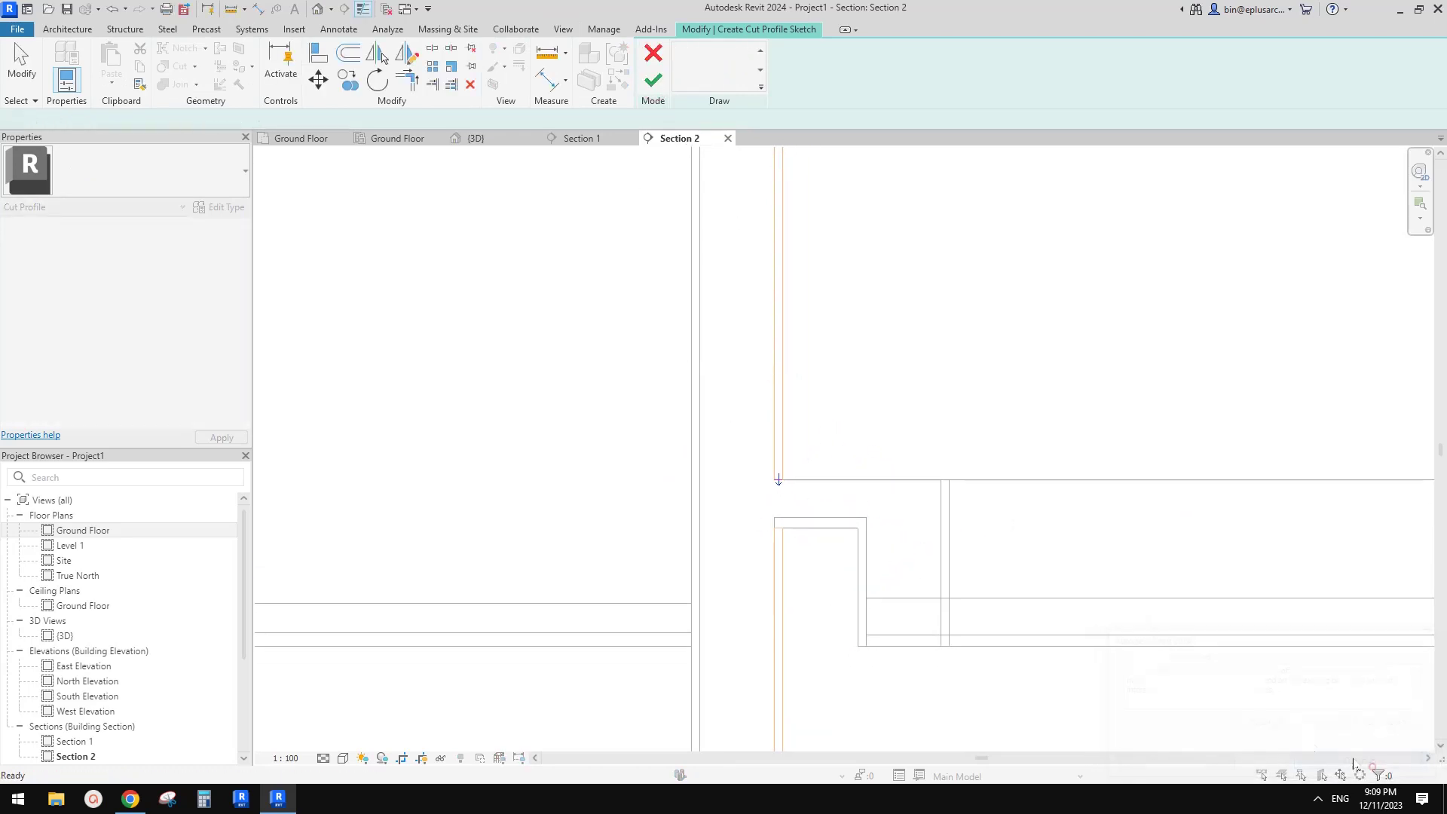
pyautogui.scroll(2, 829, 498)
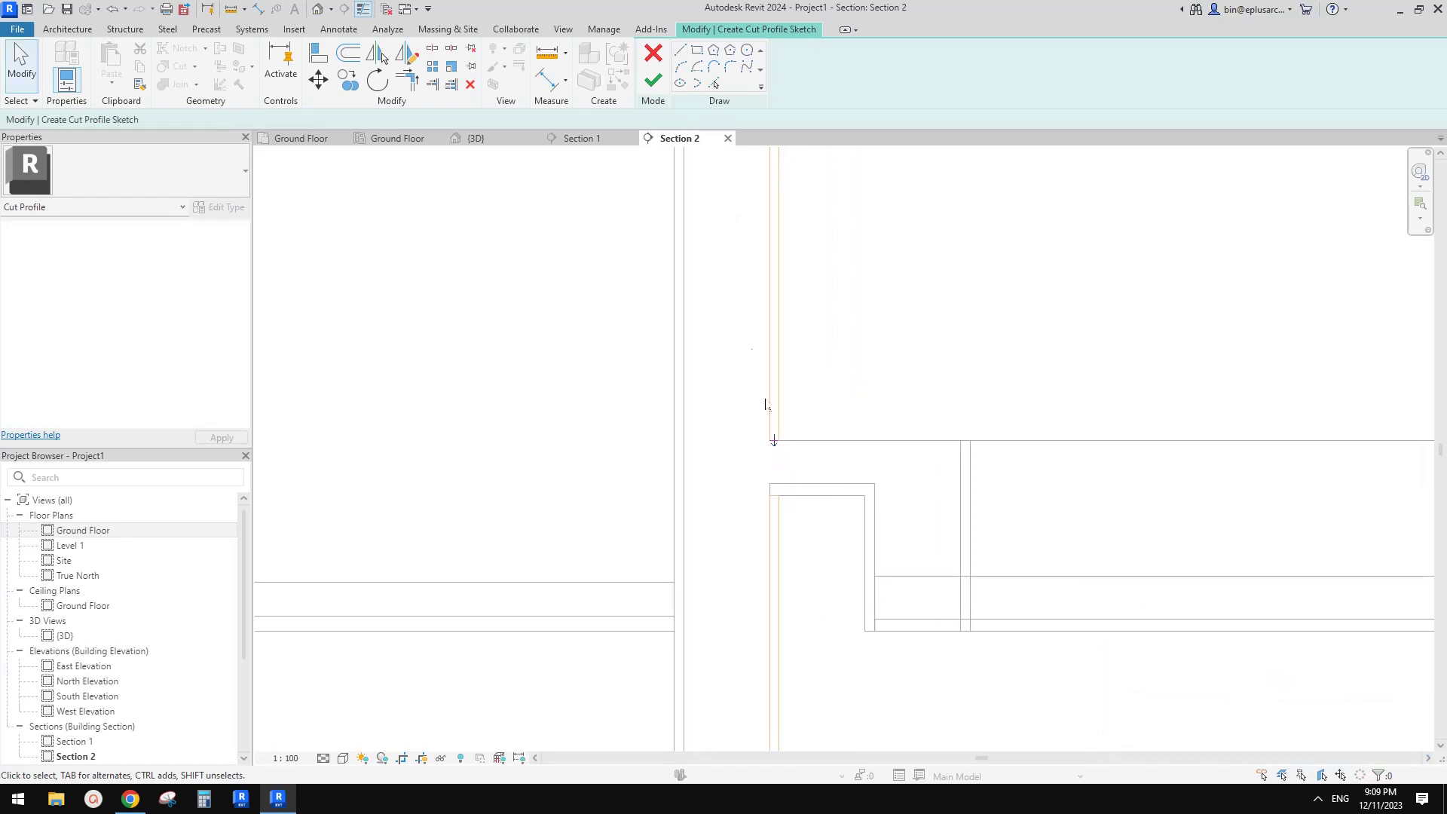
pyautogui.moveTo(806, 468); pyautogui.dragTo(806, 469)
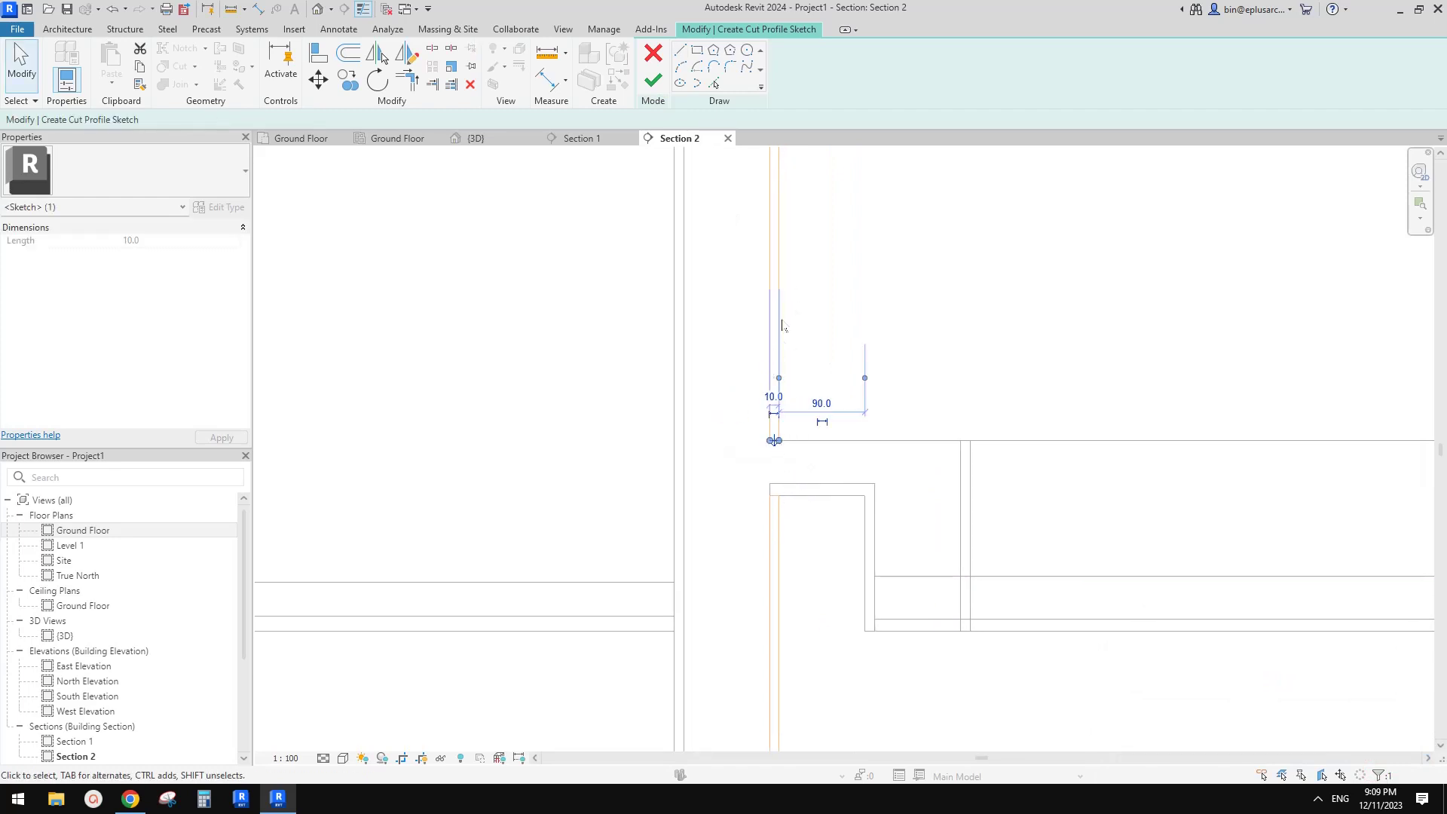
pyautogui.click(654, 54)
# Unjoin the dividing wall's geometry from the ring-shaped ceiling in Section 2.
pyautogui.click(762, 409)
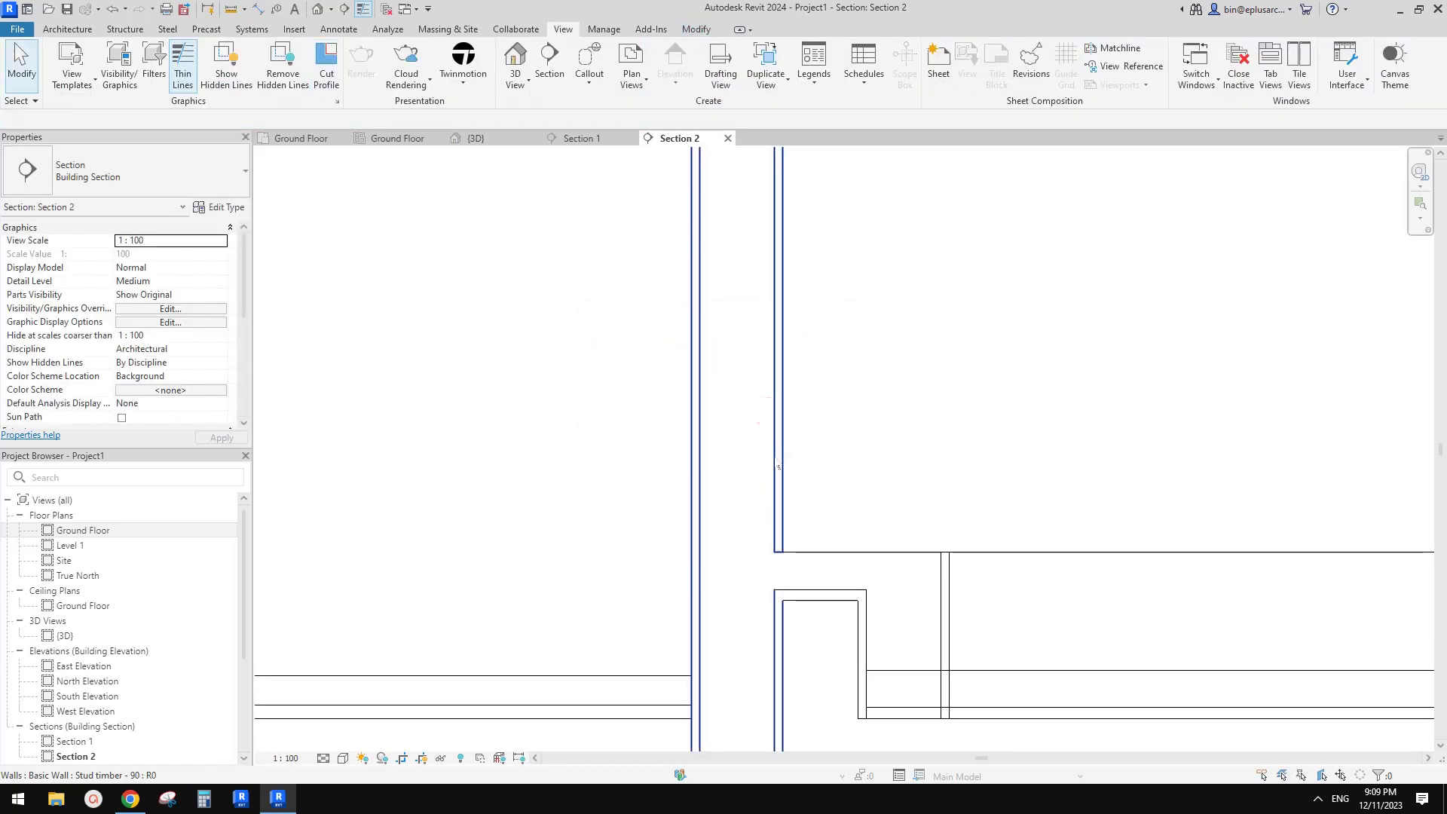
pyautogui.click(687, 30)
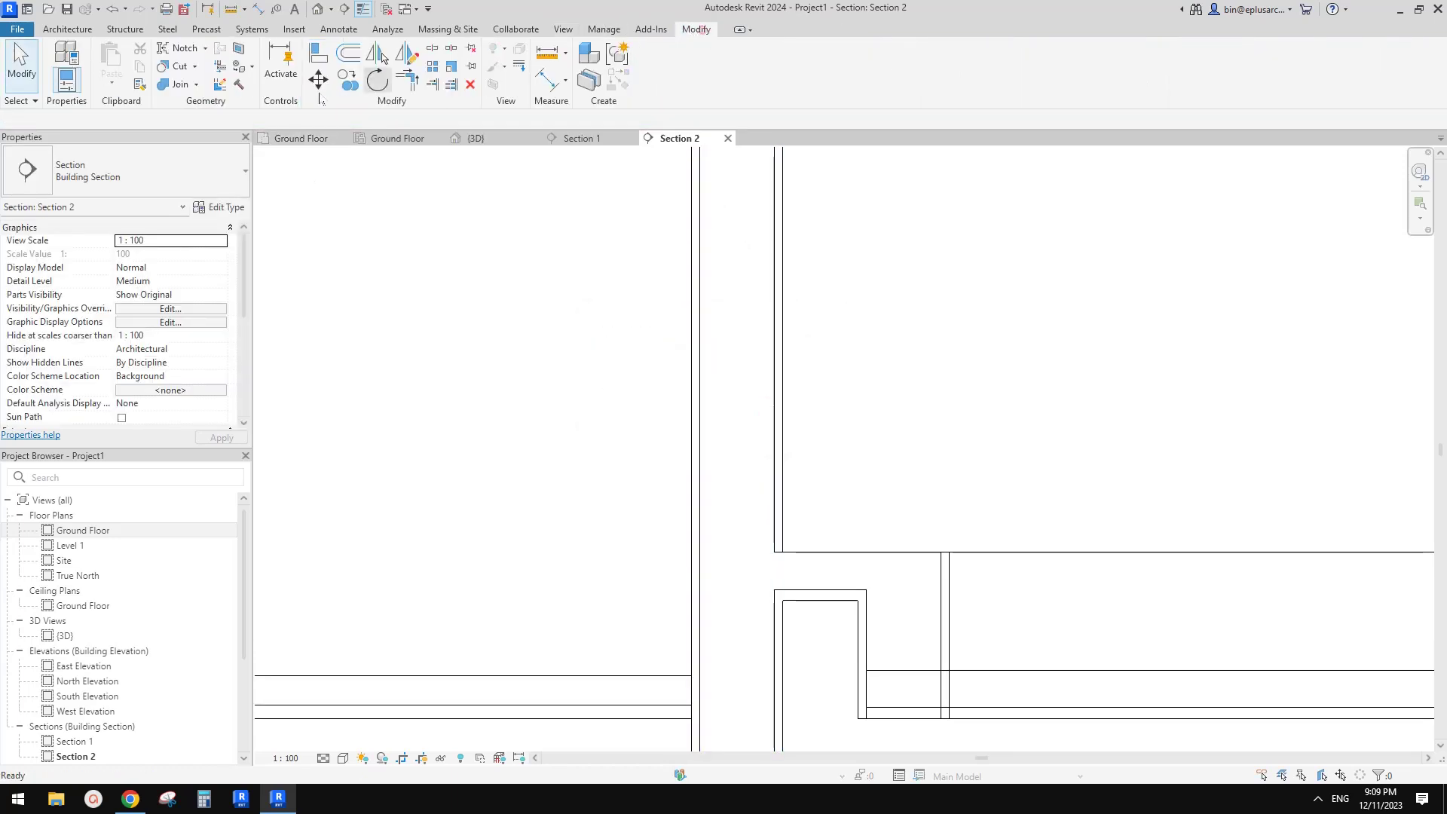
pyautogui.click(198, 86)
pyautogui.click(204, 151)
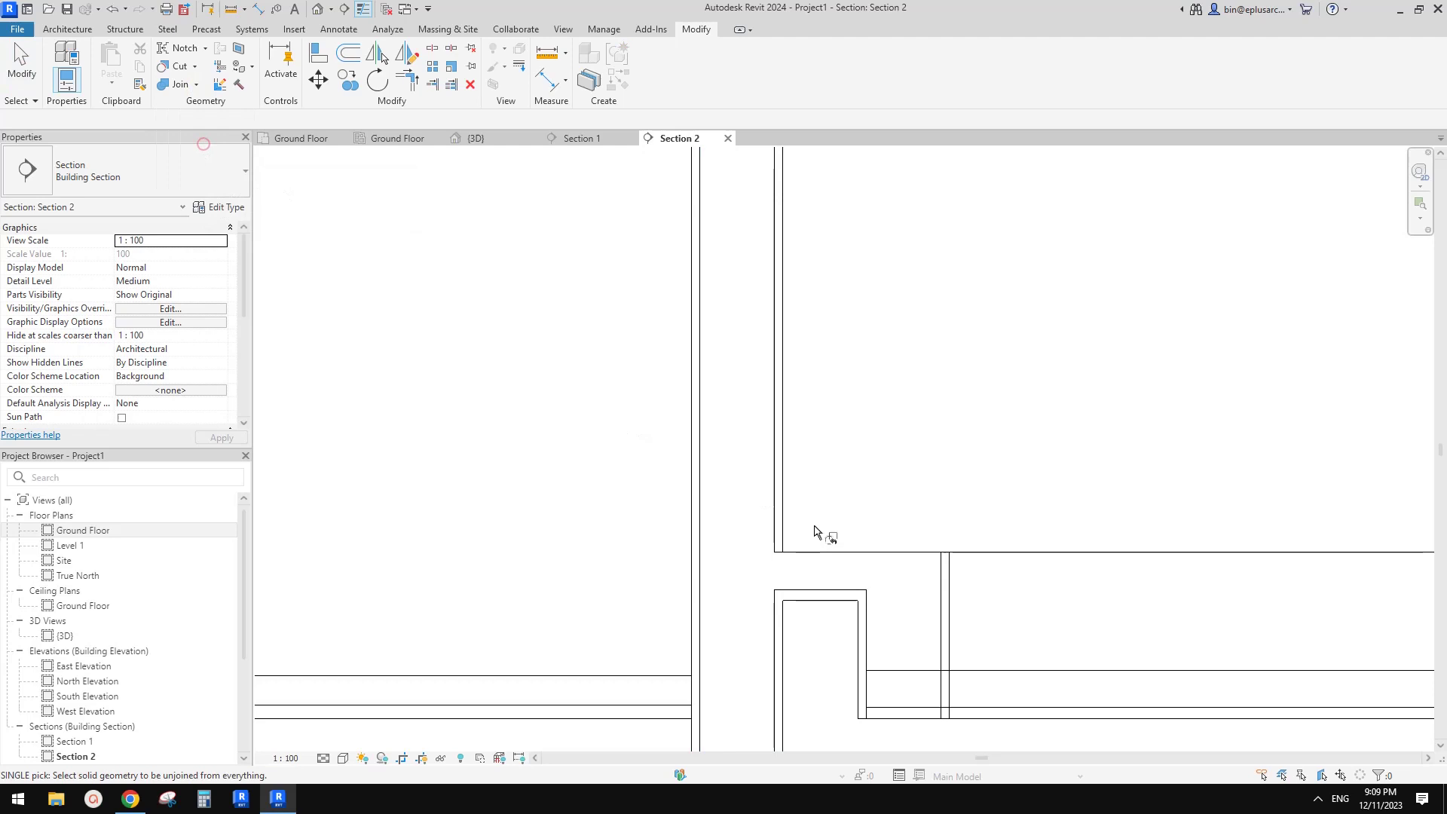
pyautogui.click(770, 504)
pyautogui.moveTo(790, 522); pyautogui.dragTo(819, 364, button='middle')
pyautogui.press('Escape')
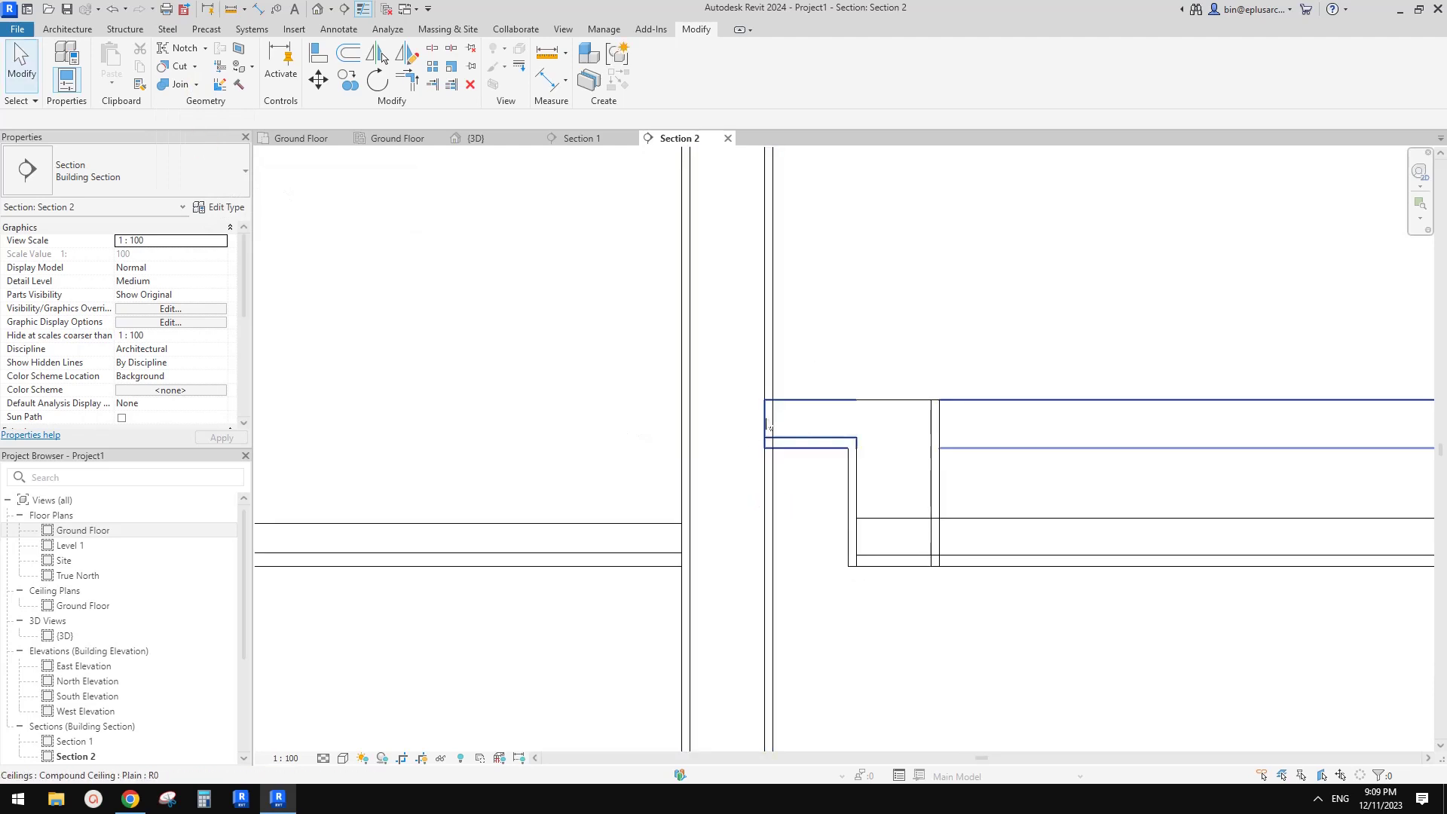
pyautogui.click(768, 473)
pyautogui.scroll(1, 789, 476)
pyautogui.press('Escape')
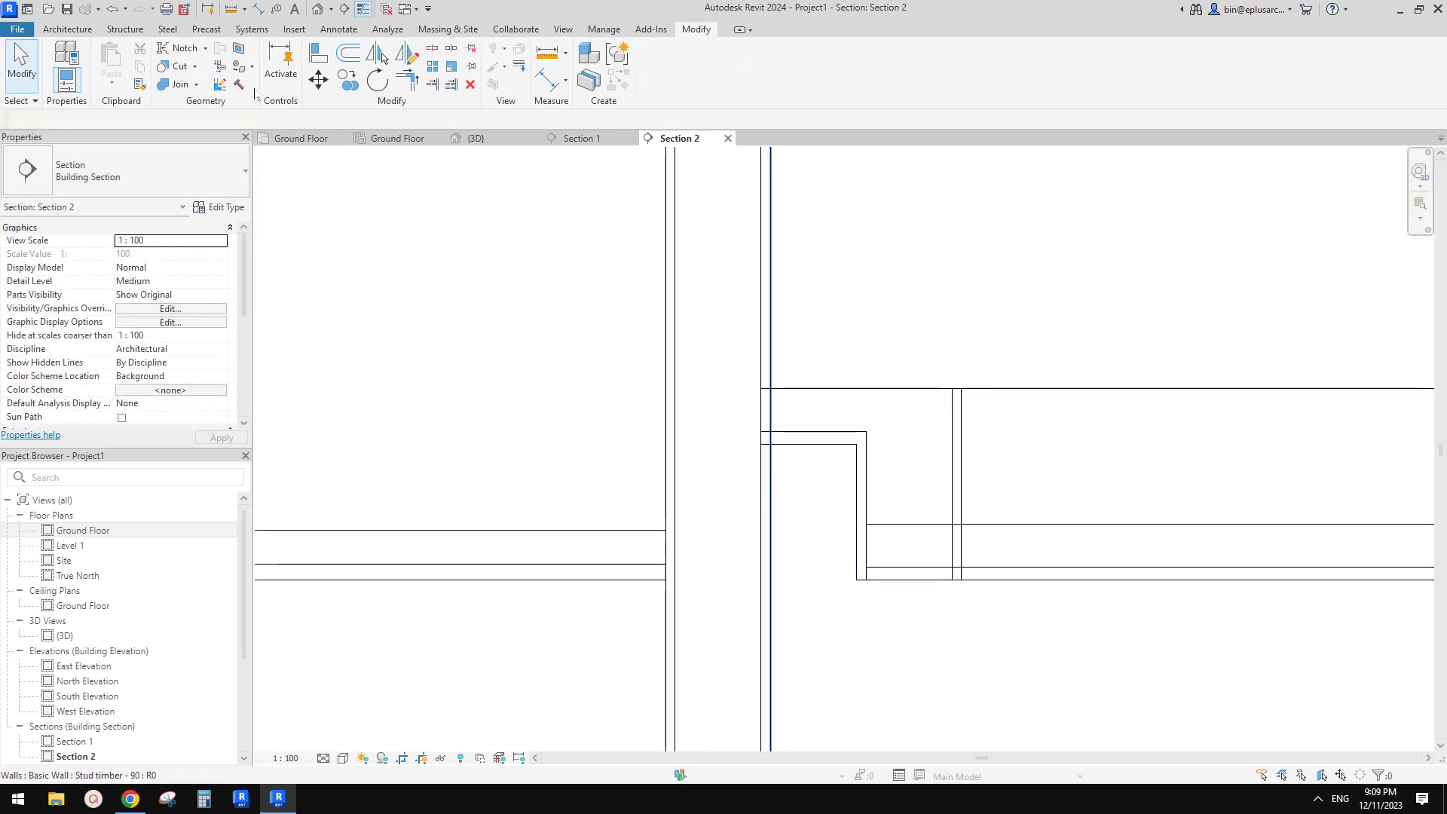
# Cut the dividing wall's lining layer off at the underside of the ring-shaped ceiling with a Cut Profile sketch line.
pyautogui.click(561, 29)
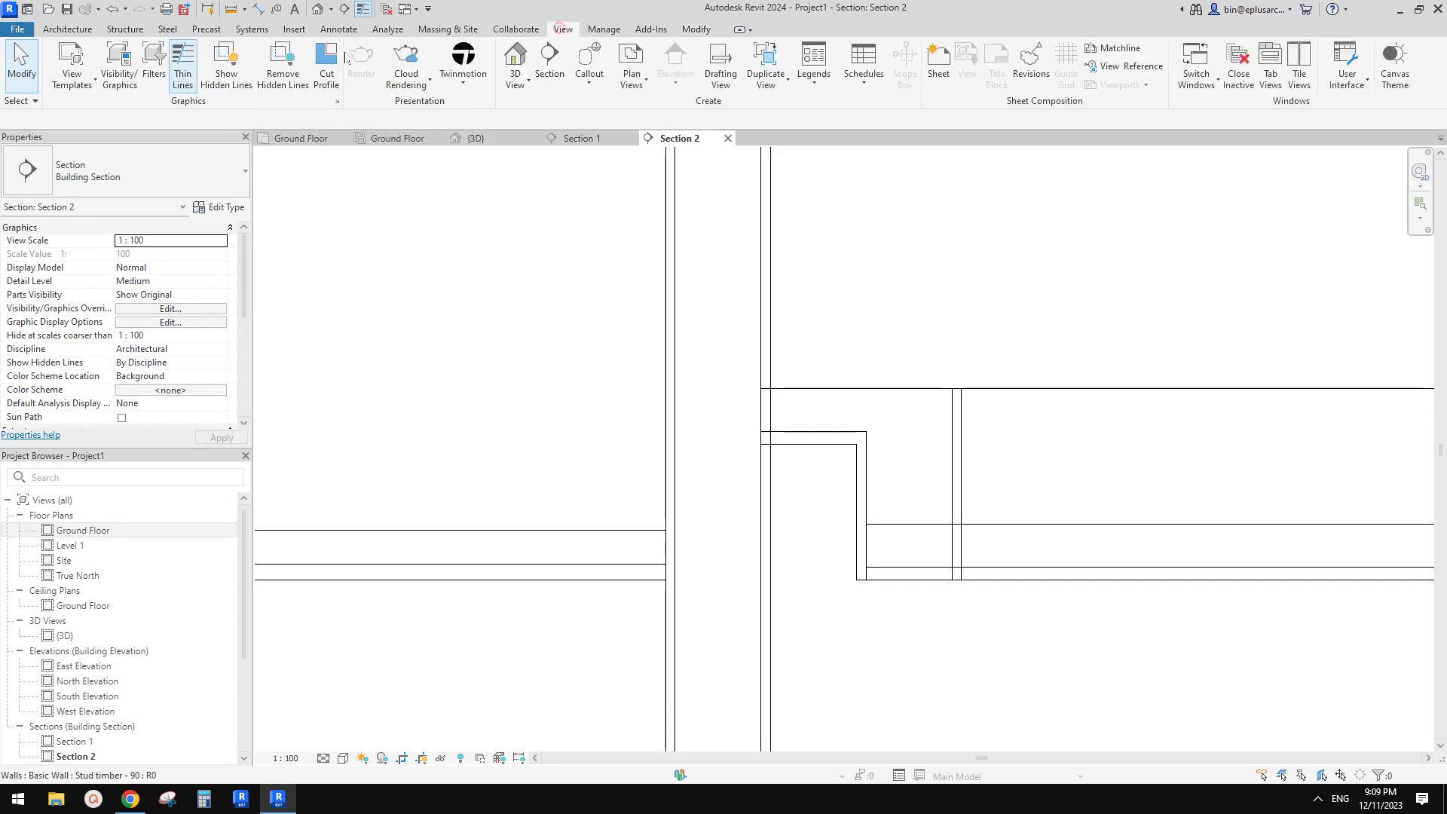
pyautogui.click(326, 68)
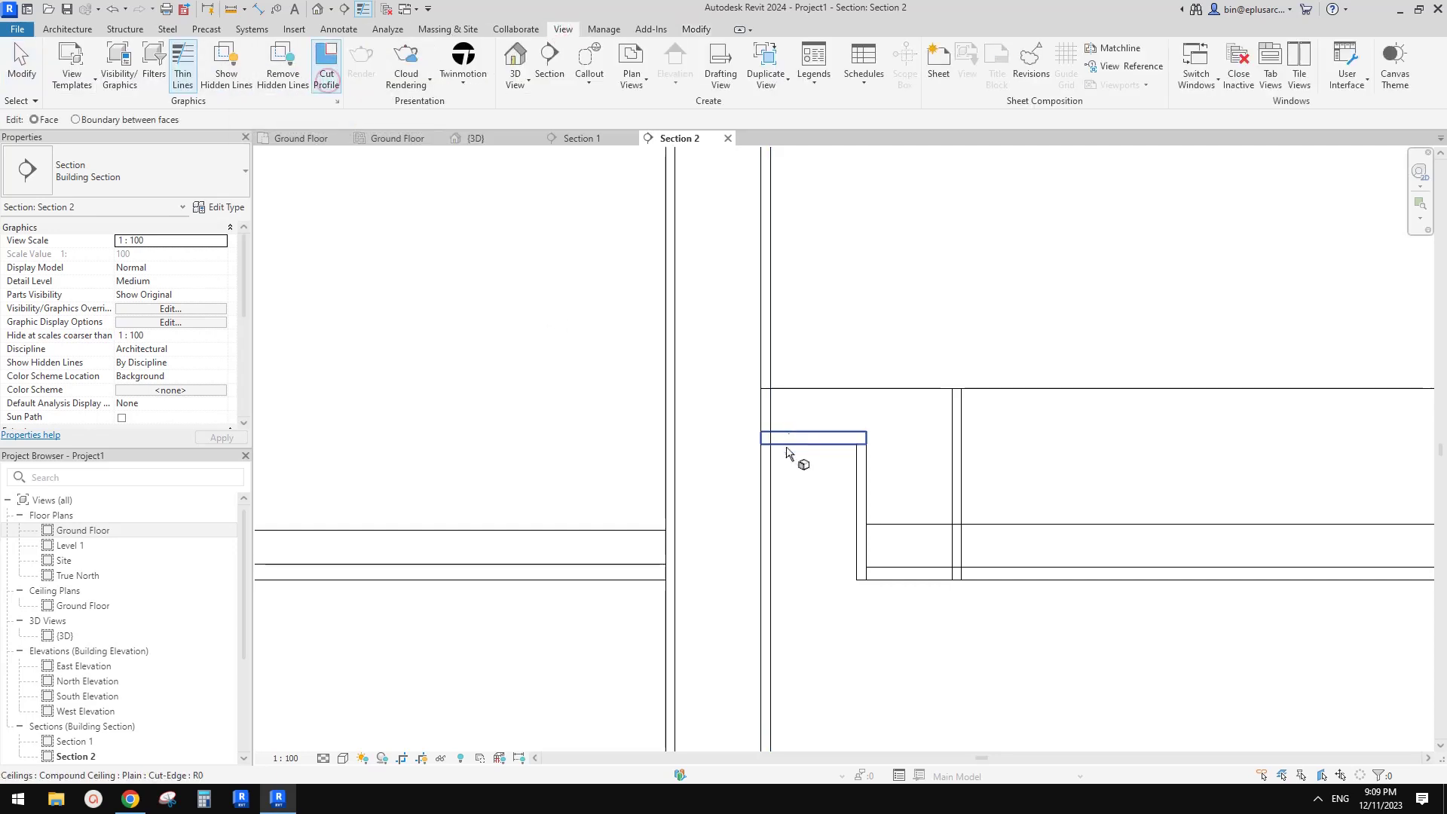
pyautogui.click(768, 351)
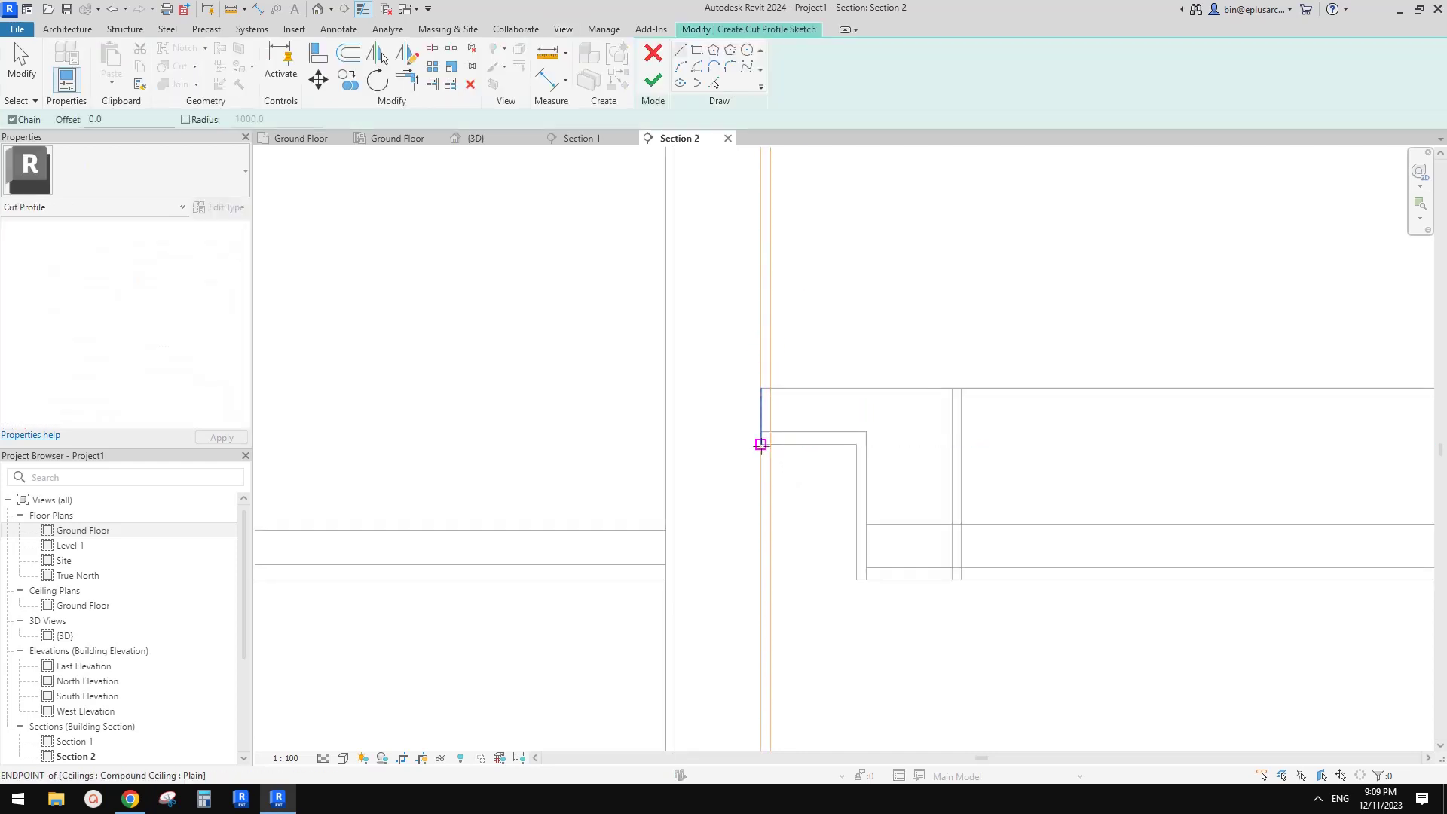
pyautogui.click(761, 444)
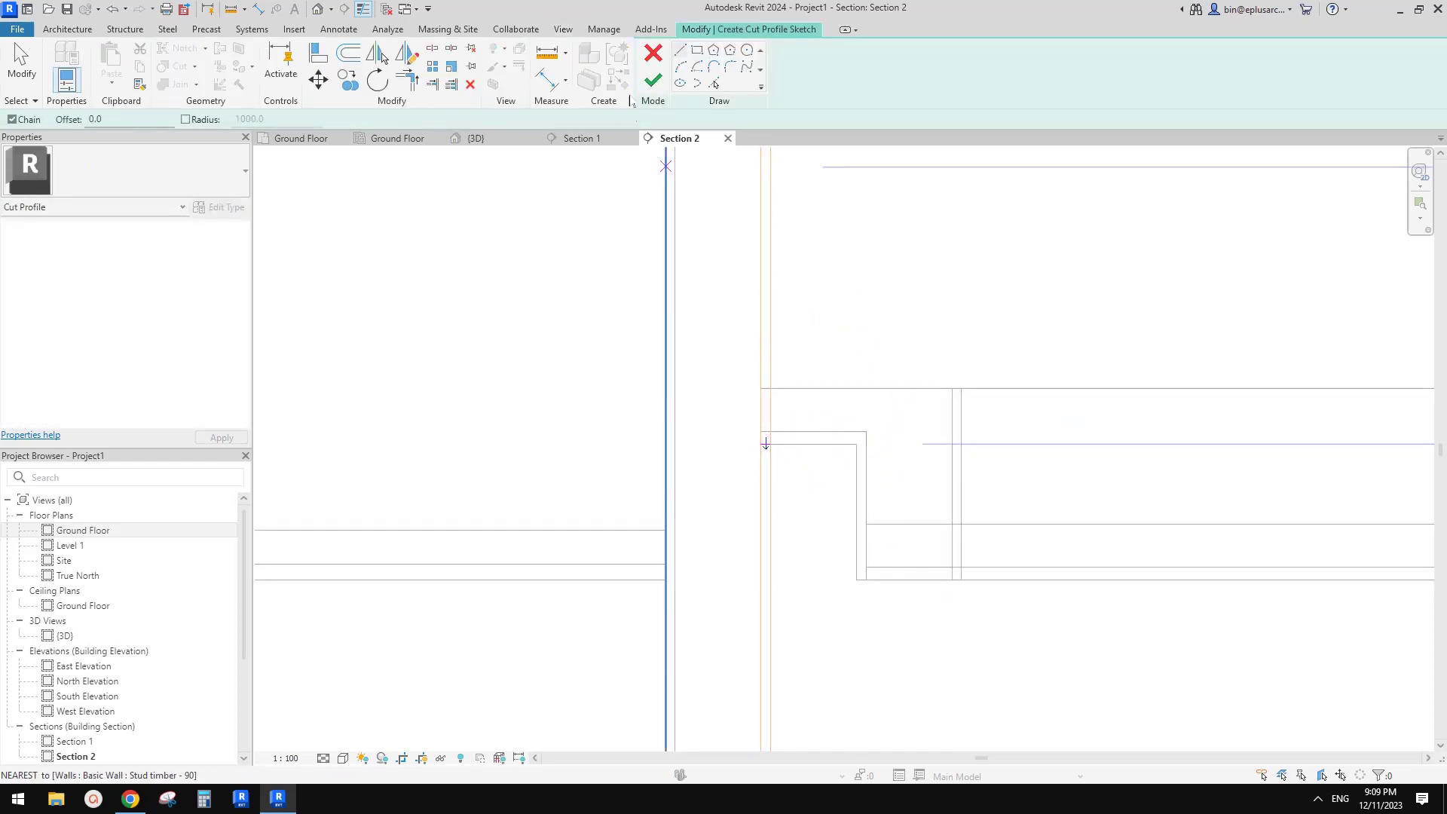
pyautogui.click(652, 80)
pyautogui.moveTo(769, 469); pyautogui.dragTo(762, 428, button='middle')
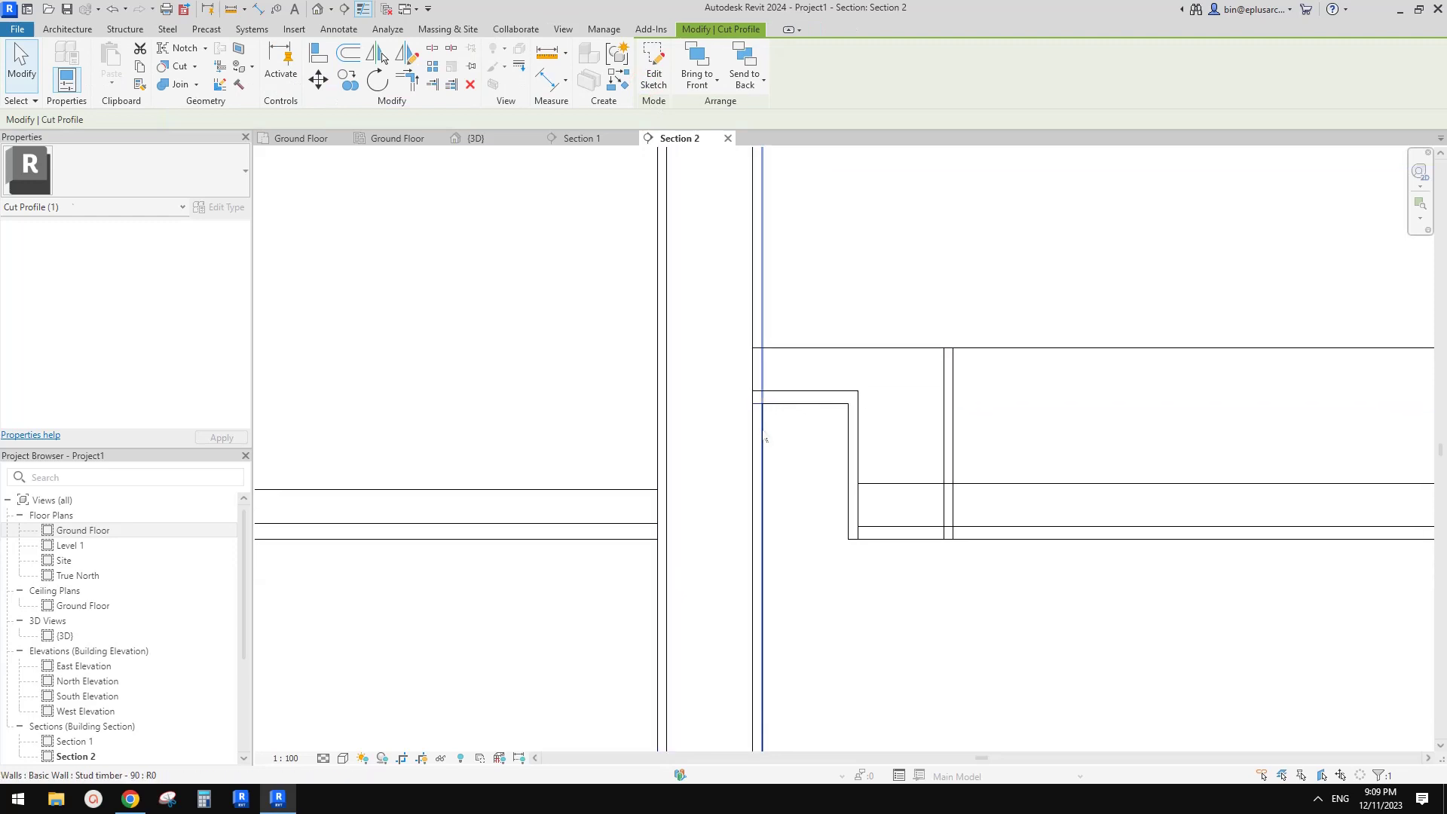
pyautogui.press('Escape')
pyautogui.click(763, 415)
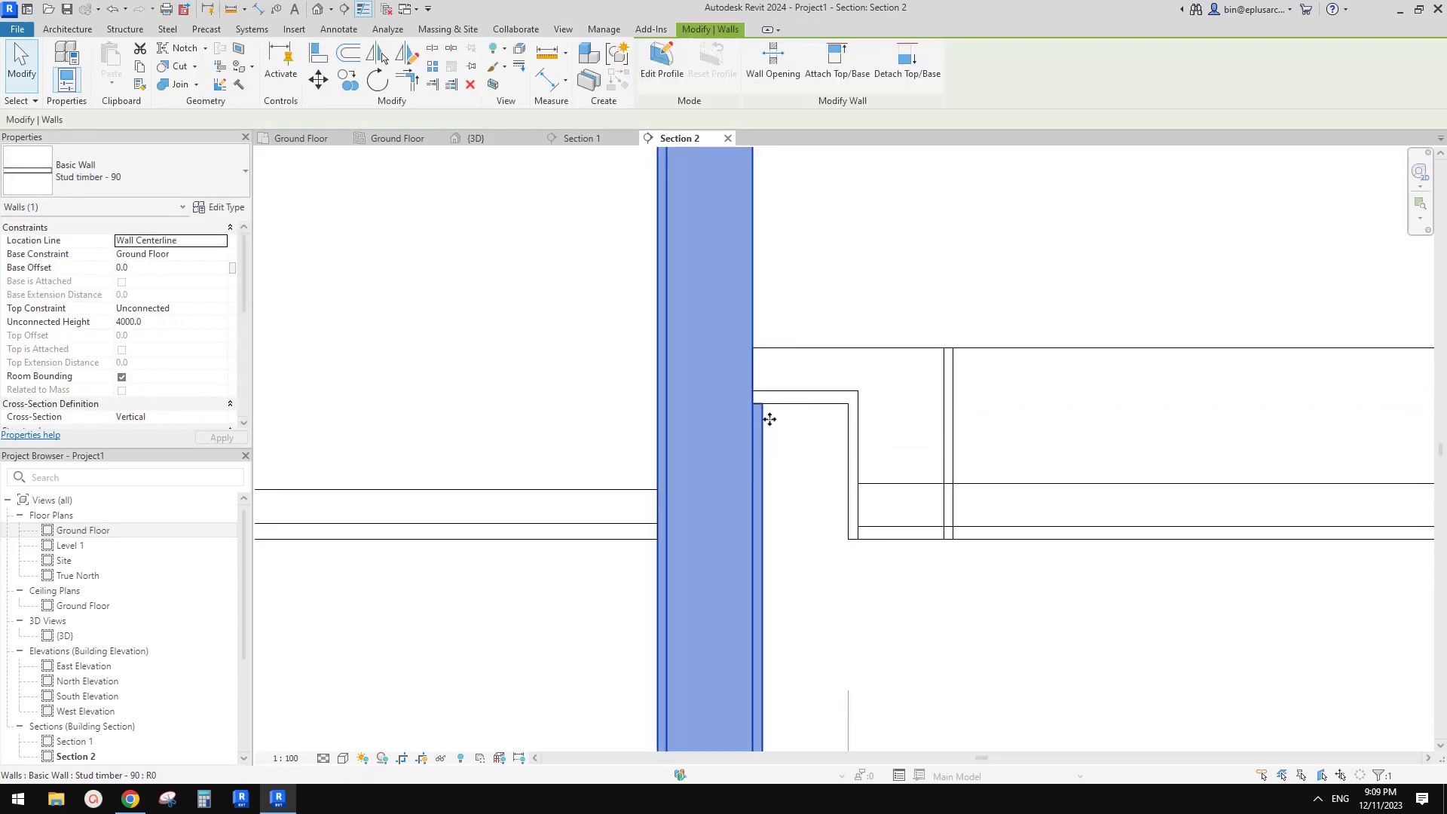
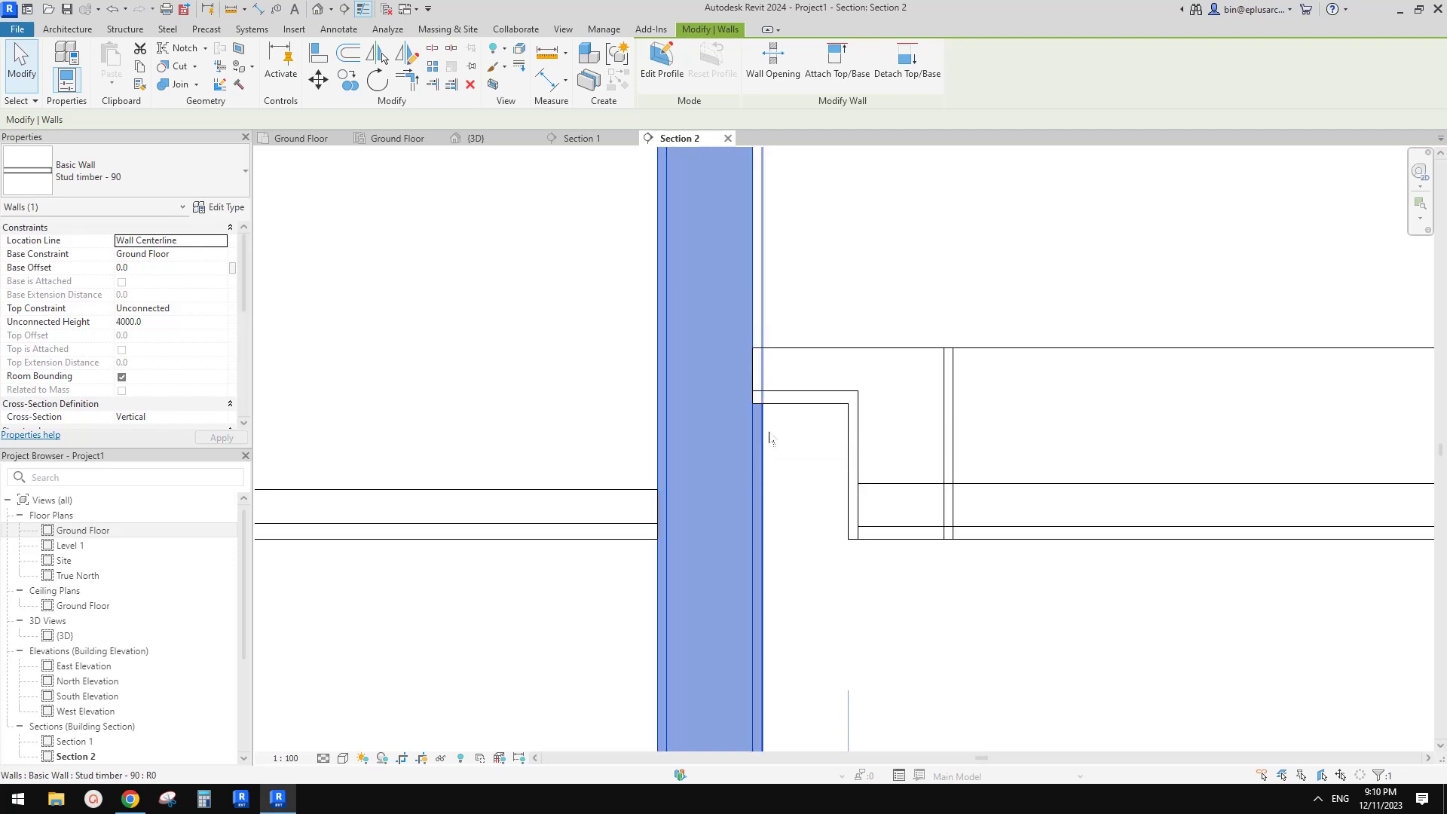
# Select the full height of the dividing wall and isolate it in the 3D view with a selection box.
pyautogui.scroll(-2, 803, 286)
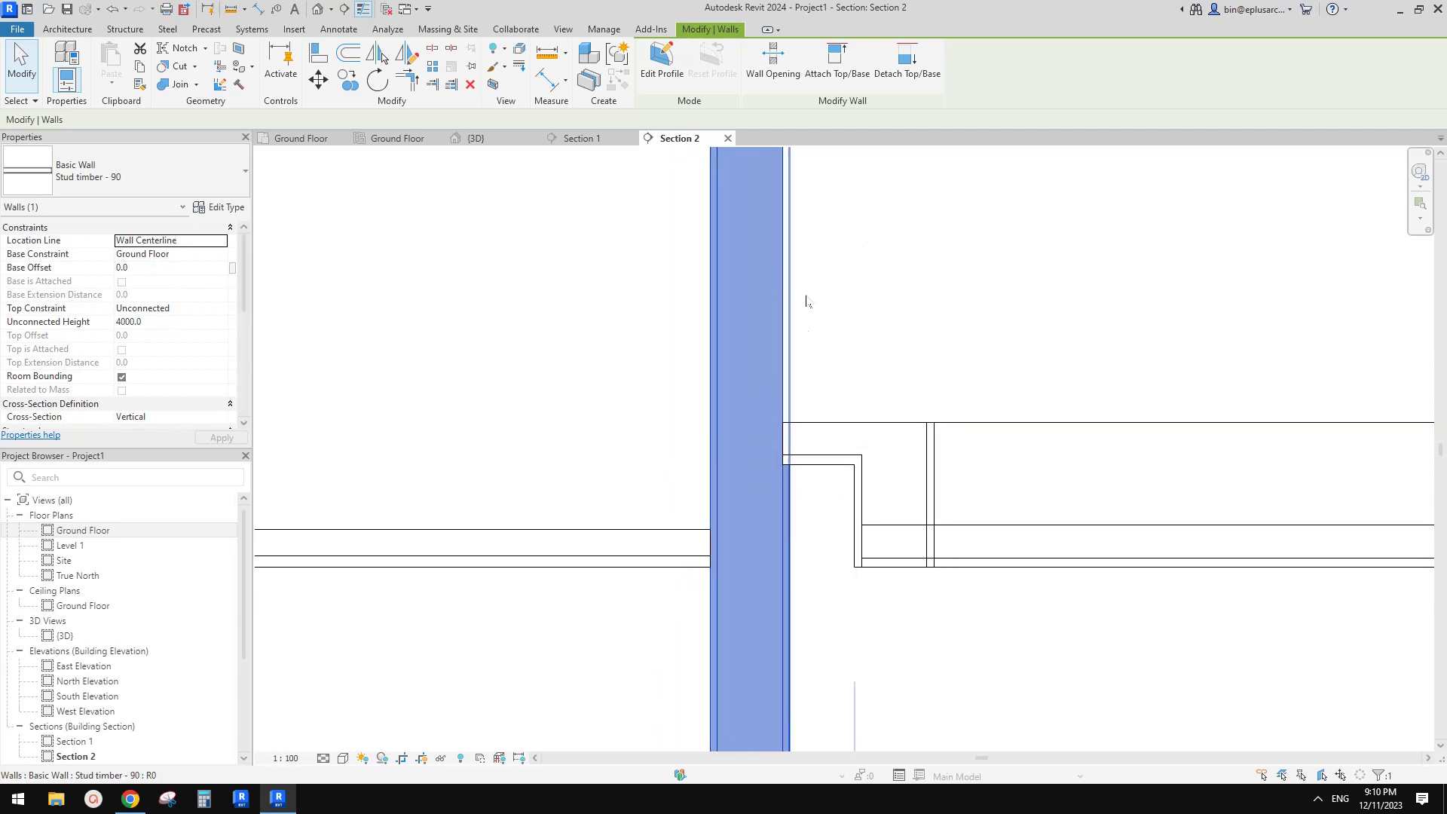
pyautogui.moveTo(805, 295); pyautogui.dragTo(811, 391, button='middle')
pyautogui.scroll(-4, 923, 475)
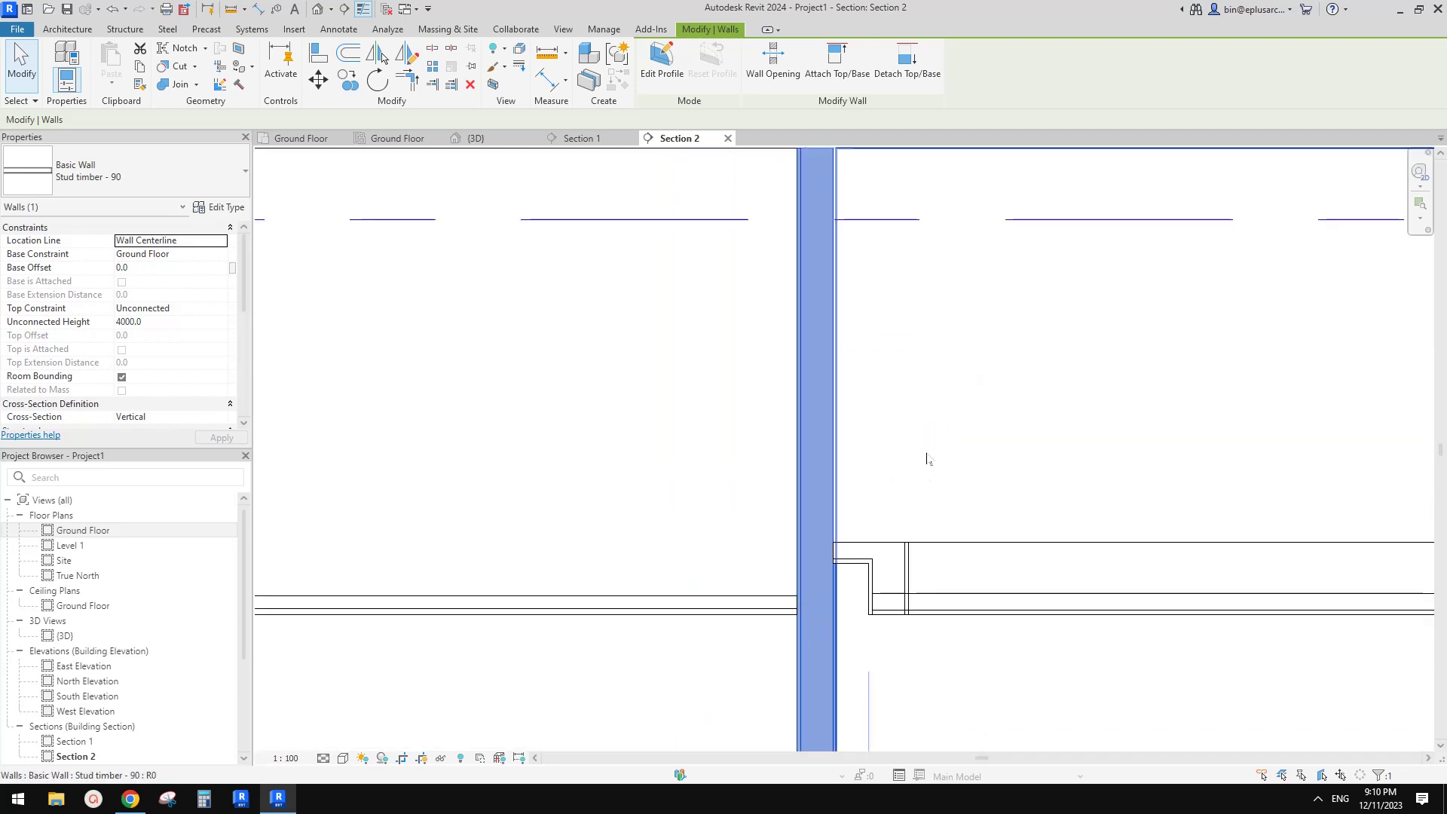
pyautogui.scroll(-1, 955, 542)
pyautogui.moveTo(808, 422); pyautogui.dragTo(803, 458, button='middle')
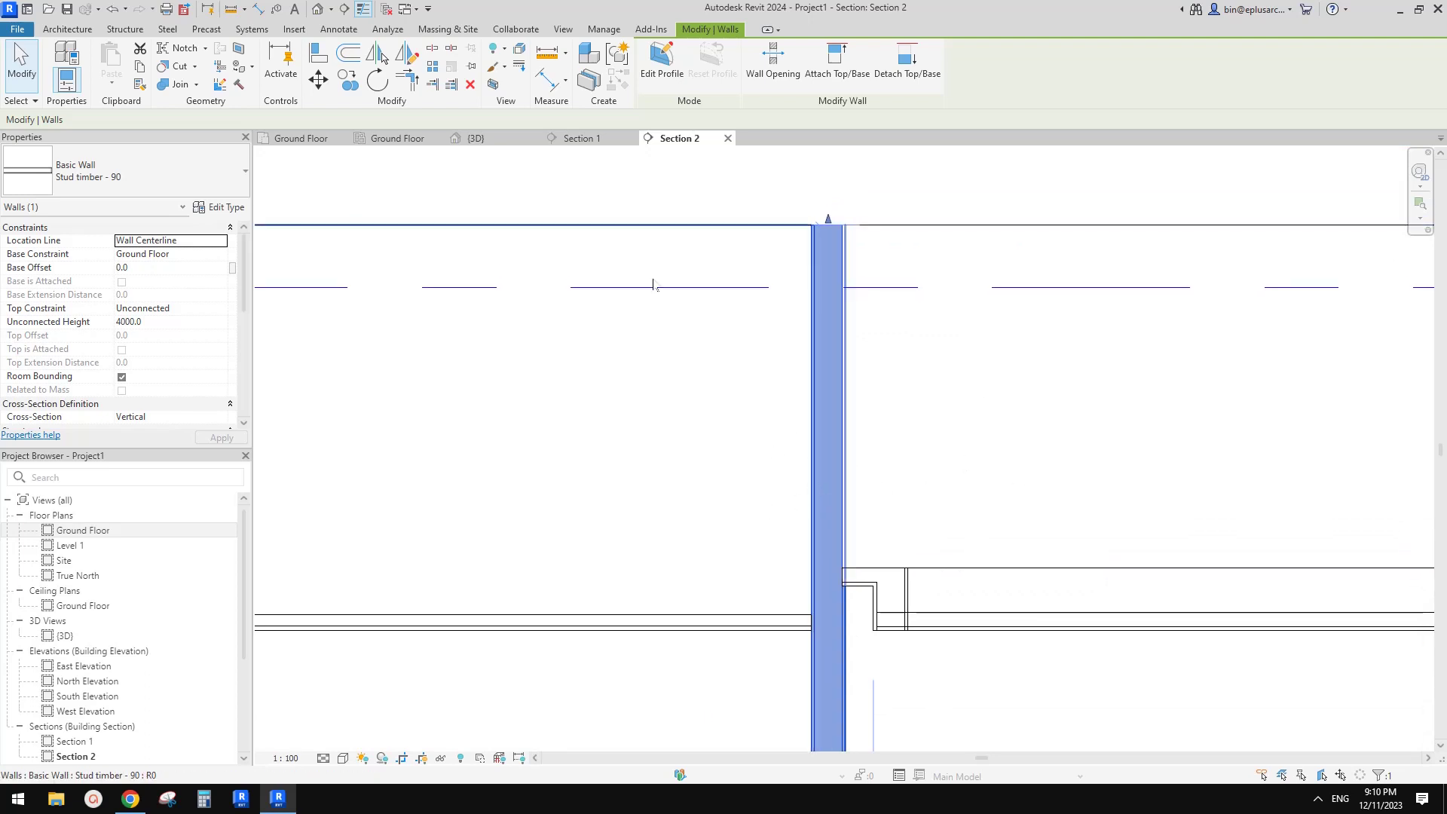
pyautogui.click(827, 387)
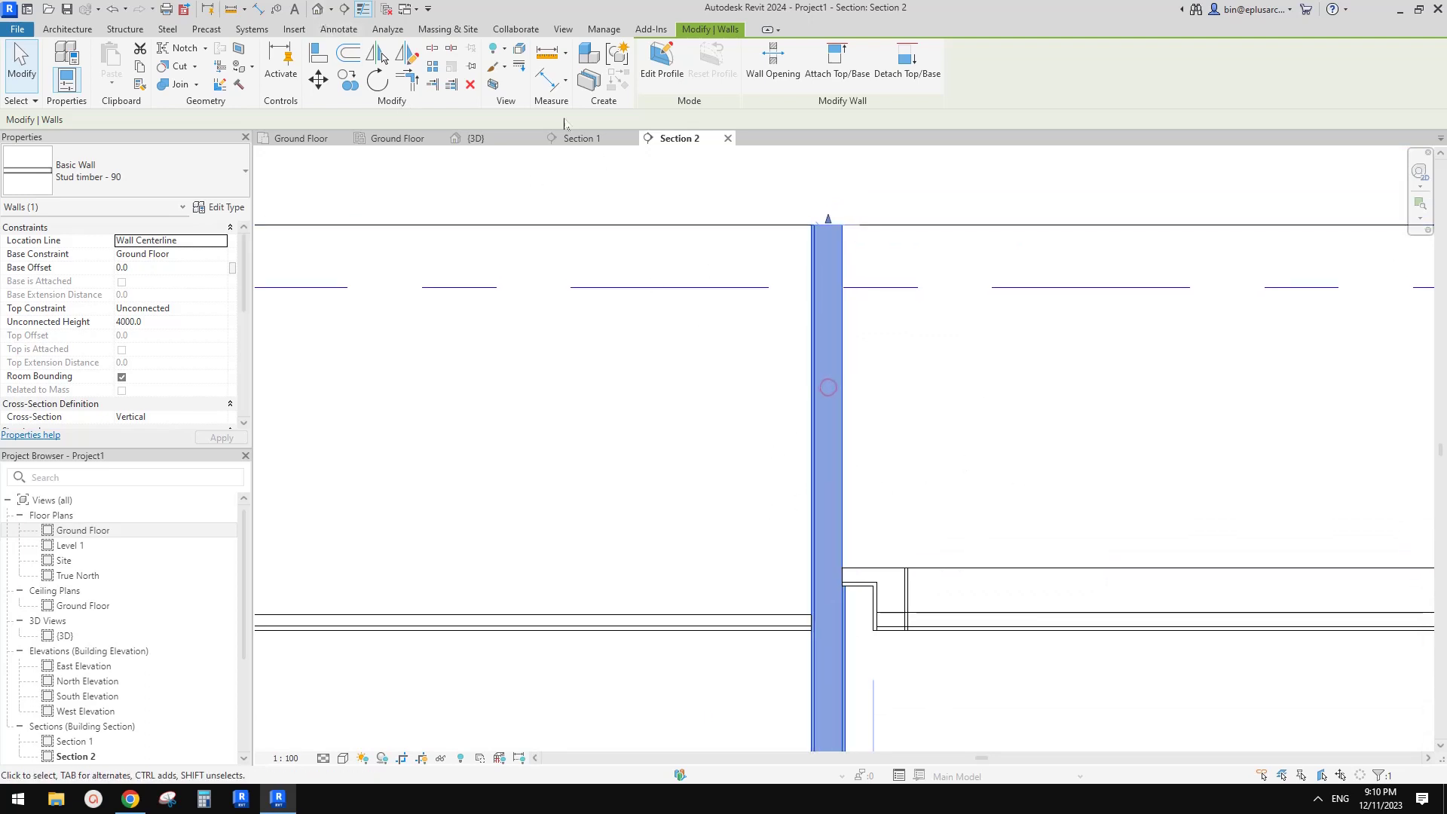
pyautogui.click(496, 86)
pyautogui.keyDown('shift'); pyautogui.moveTo(980, 402); pyautogui.dragTo(1022, 456, button='middle'); pyautogui.keyUp('shift')
pyautogui.press('Escape')
# Lower the top face of the section box to cut through the wall tops and examine the dividing wall's layers.
pyautogui.scroll(4, 979, 286)
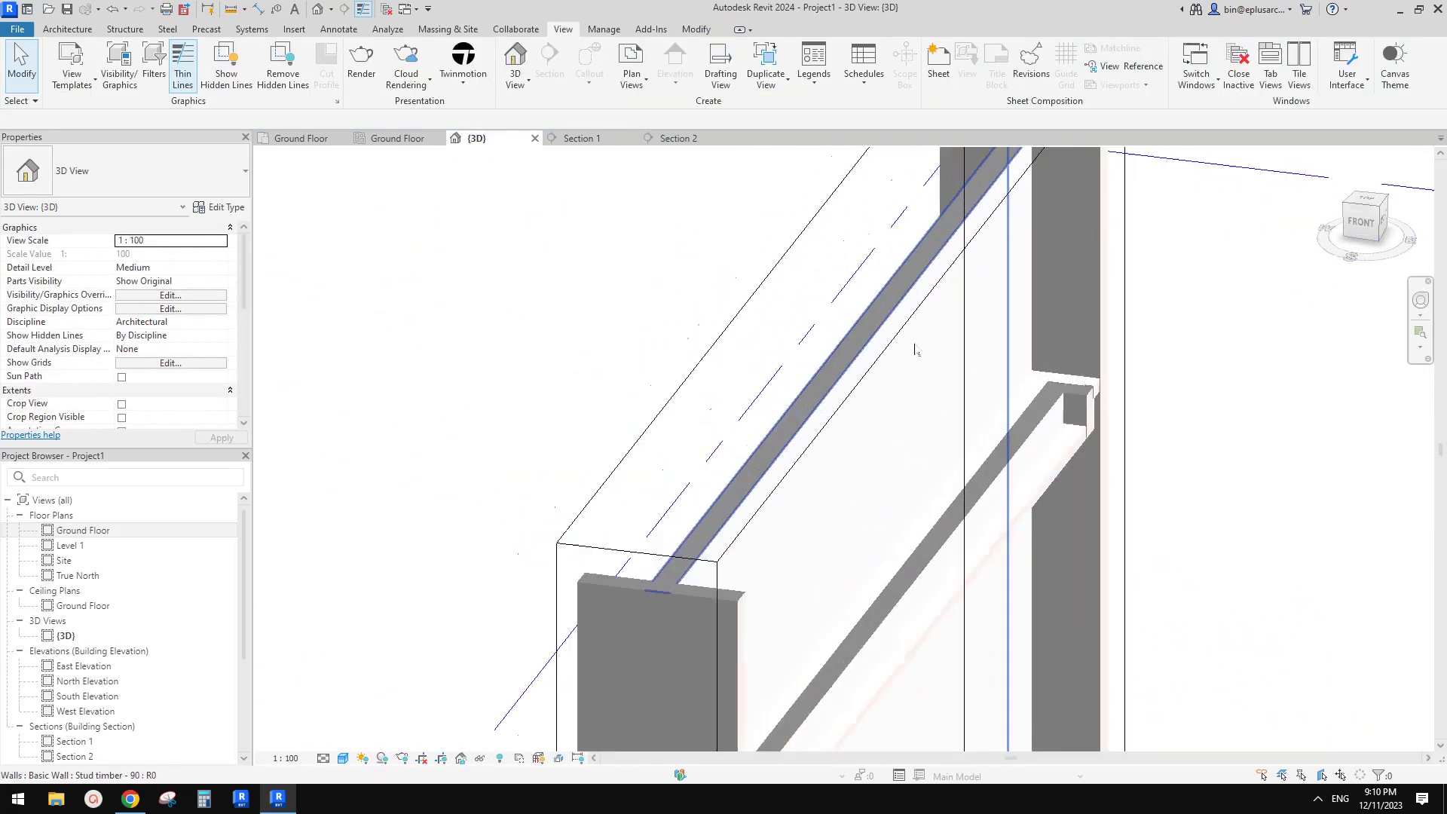
pyautogui.click(872, 371)
pyautogui.scroll(-3, 873, 371)
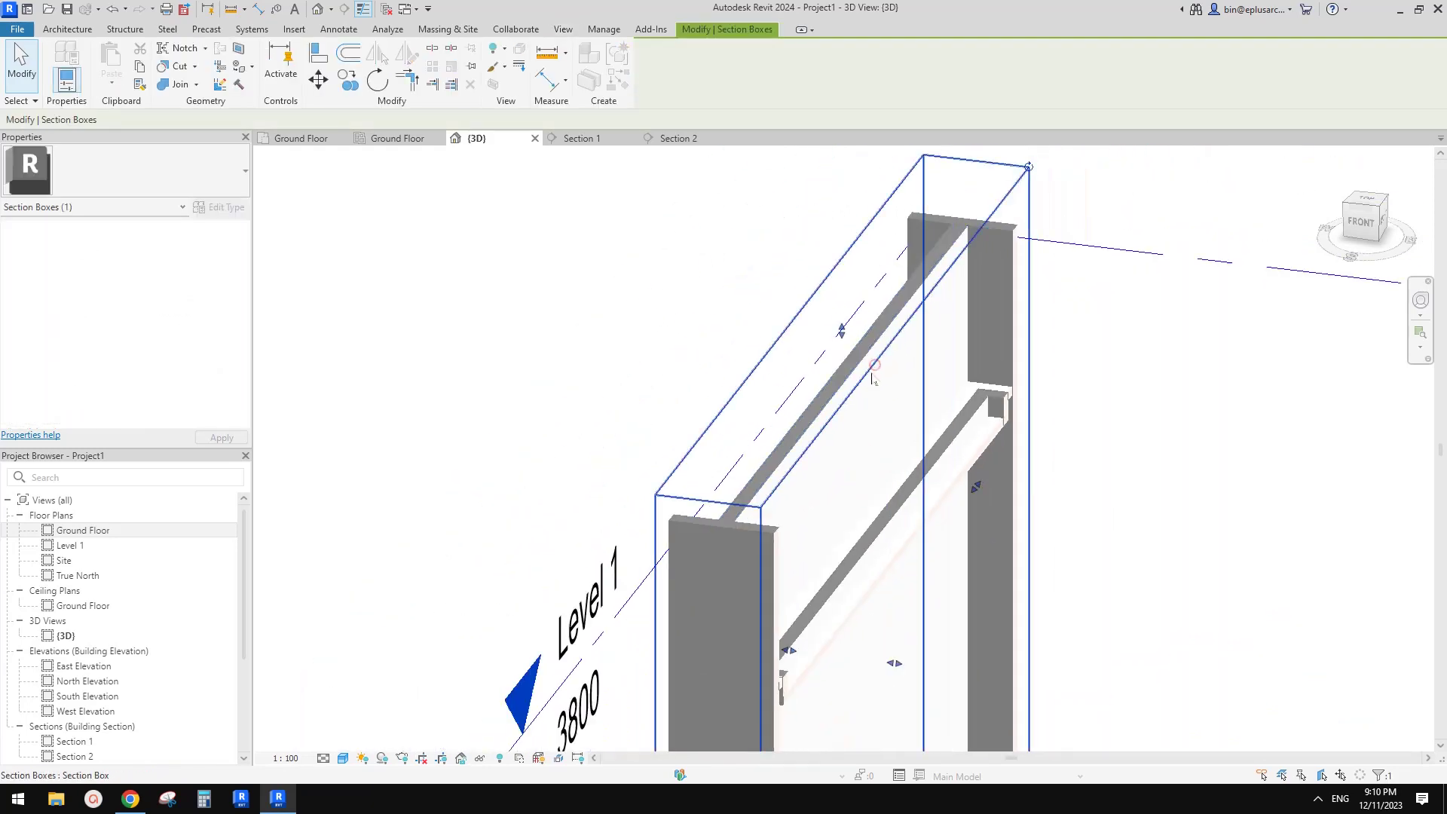
pyautogui.moveTo(871, 390); pyautogui.dragTo(873, 397)
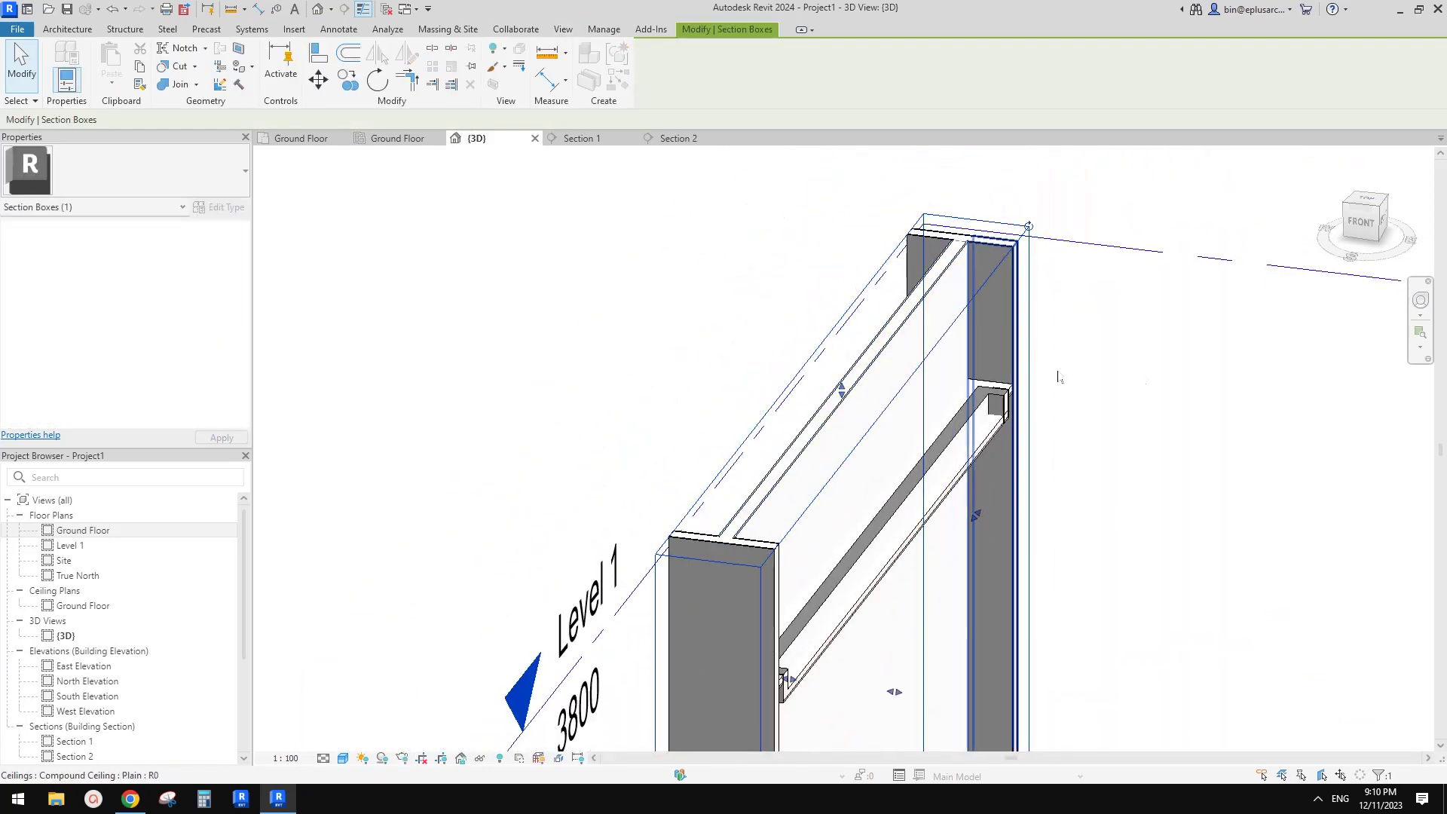
pyautogui.click(1188, 370)
pyautogui.keyDown('shift'); pyautogui.moveTo(1050, 349); pyautogui.dragTo(1093, 364, button='middle'); pyautogui.keyUp('shift')
pyautogui.scroll(4, 867, 362)
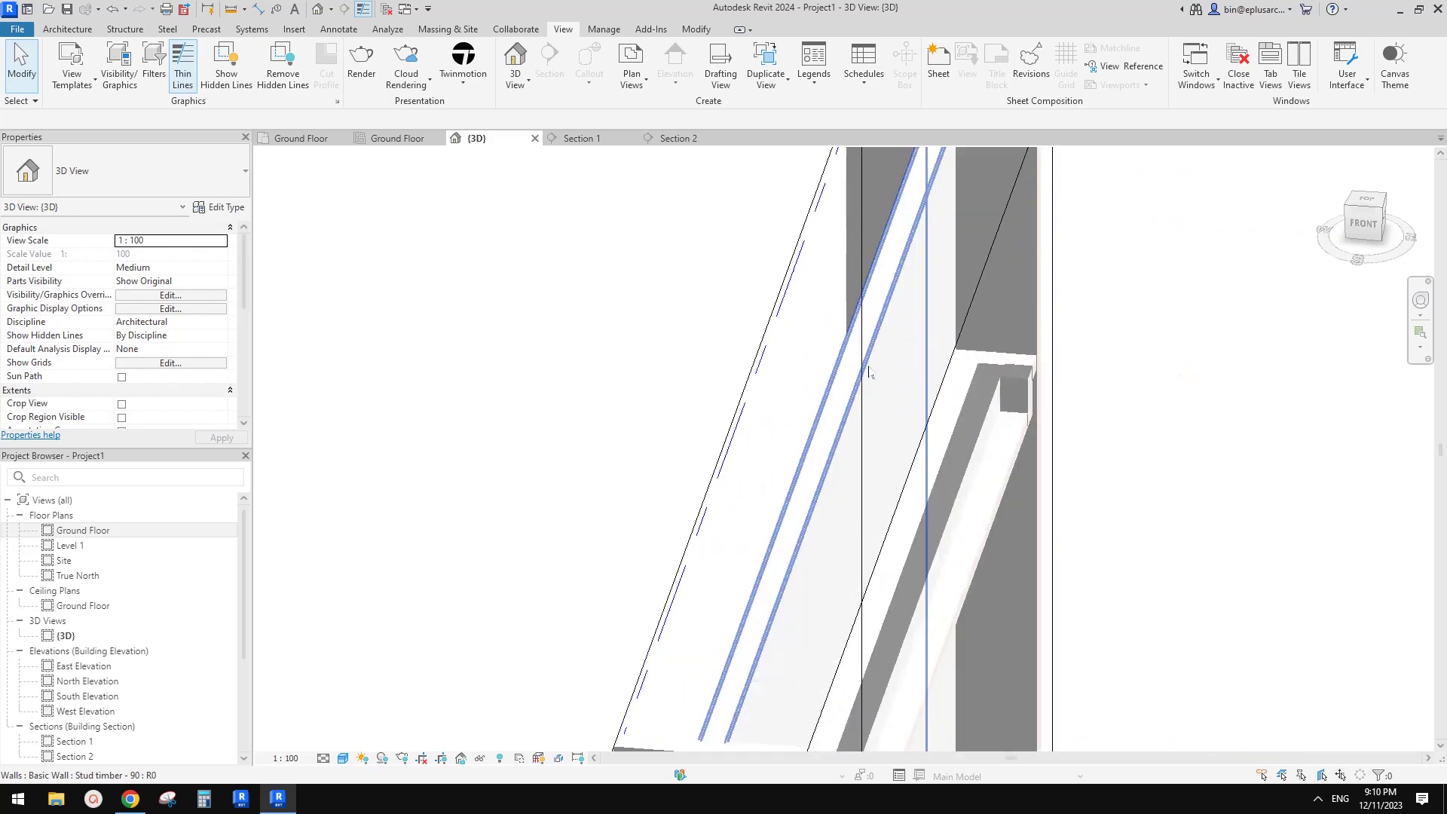
pyautogui.scroll(-3, 904, 406)
pyautogui.keyDown('shift'); pyautogui.moveTo(917, 401); pyautogui.dragTo(575, 175, button='middle'); pyautogui.keyUp('shift')
# Return to Section 2 and examine where the ring-shaped ceiling meets the dividing wall.
pyautogui.click(572, 141)
pyautogui.click(672, 140)
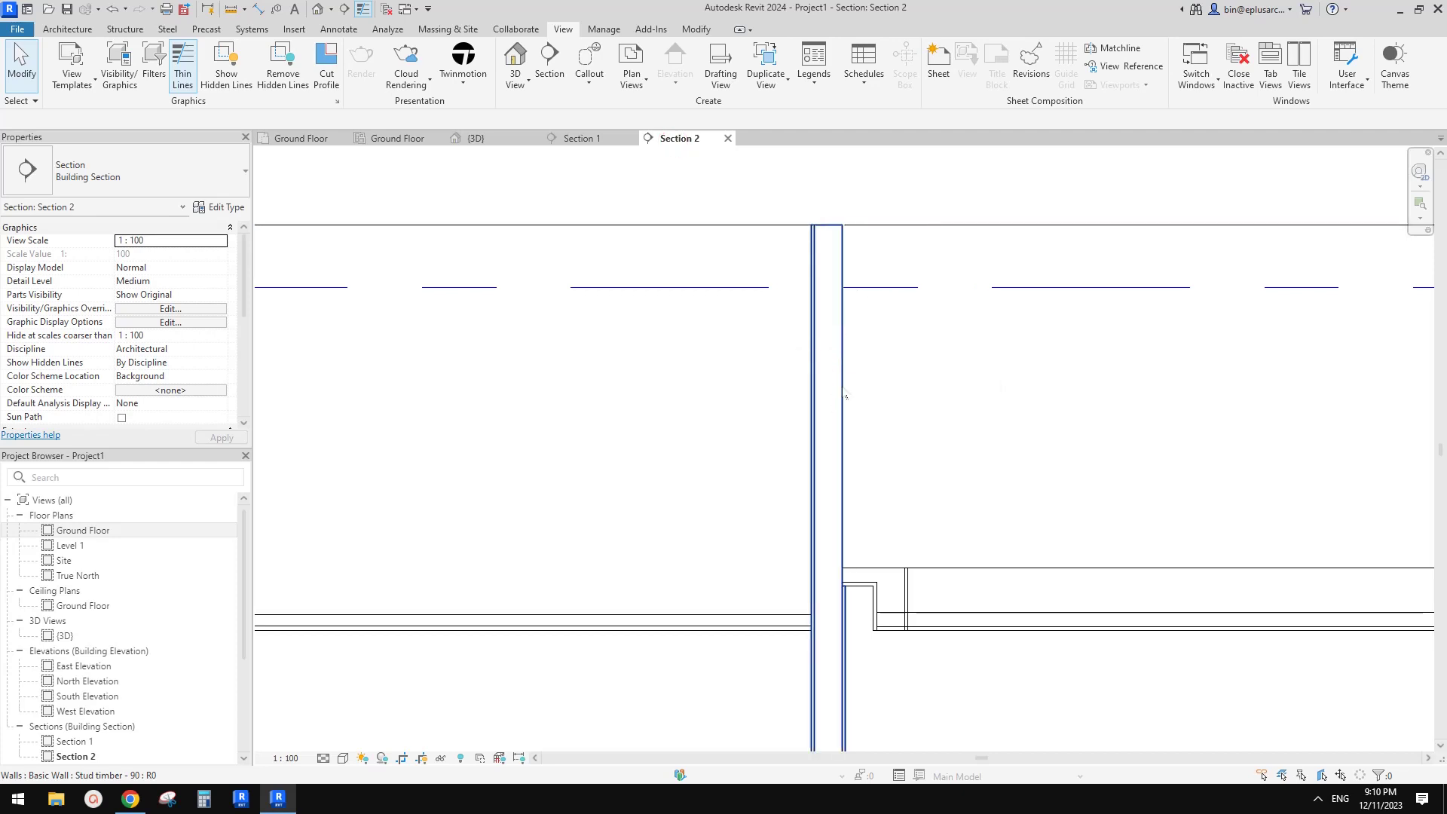
pyautogui.scroll(-5, 1040, 455)
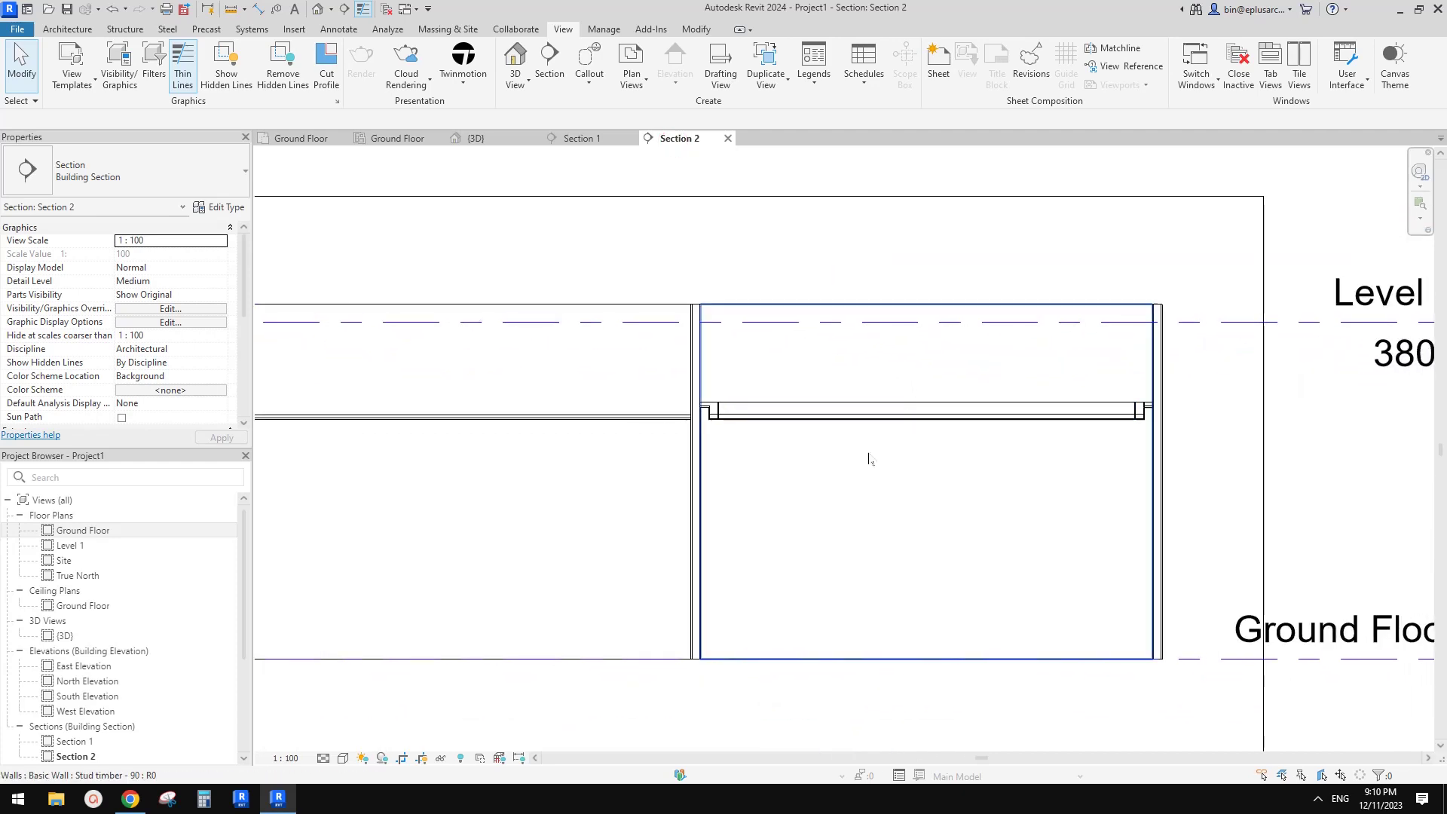
pyautogui.scroll(5, 869, 459)
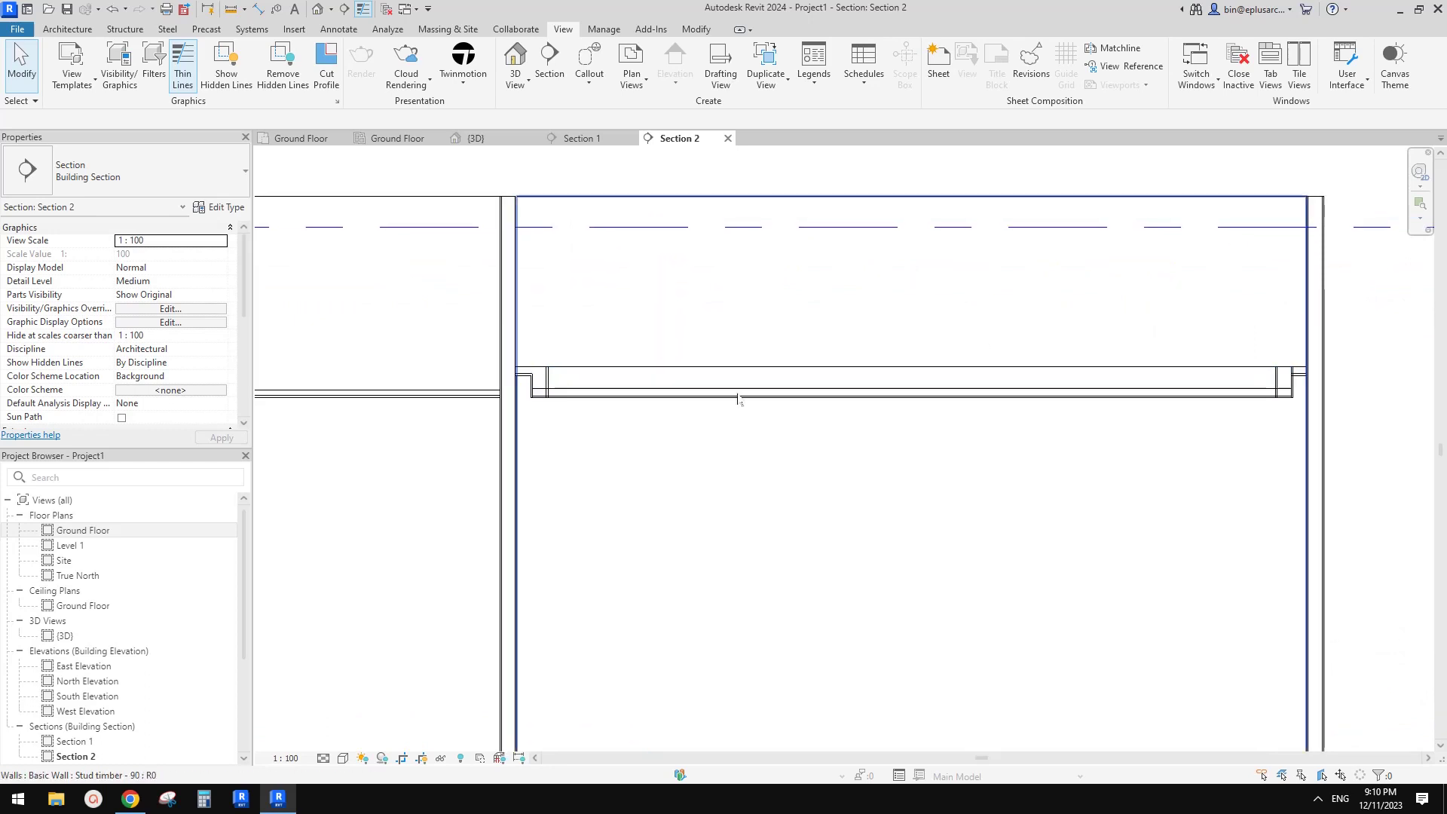
pyautogui.scroll(1, 620, 394)
pyautogui.moveTo(620, 392); pyautogui.dragTo(849, 372, button='middle')
pyautogui.scroll(2, 814, 363)
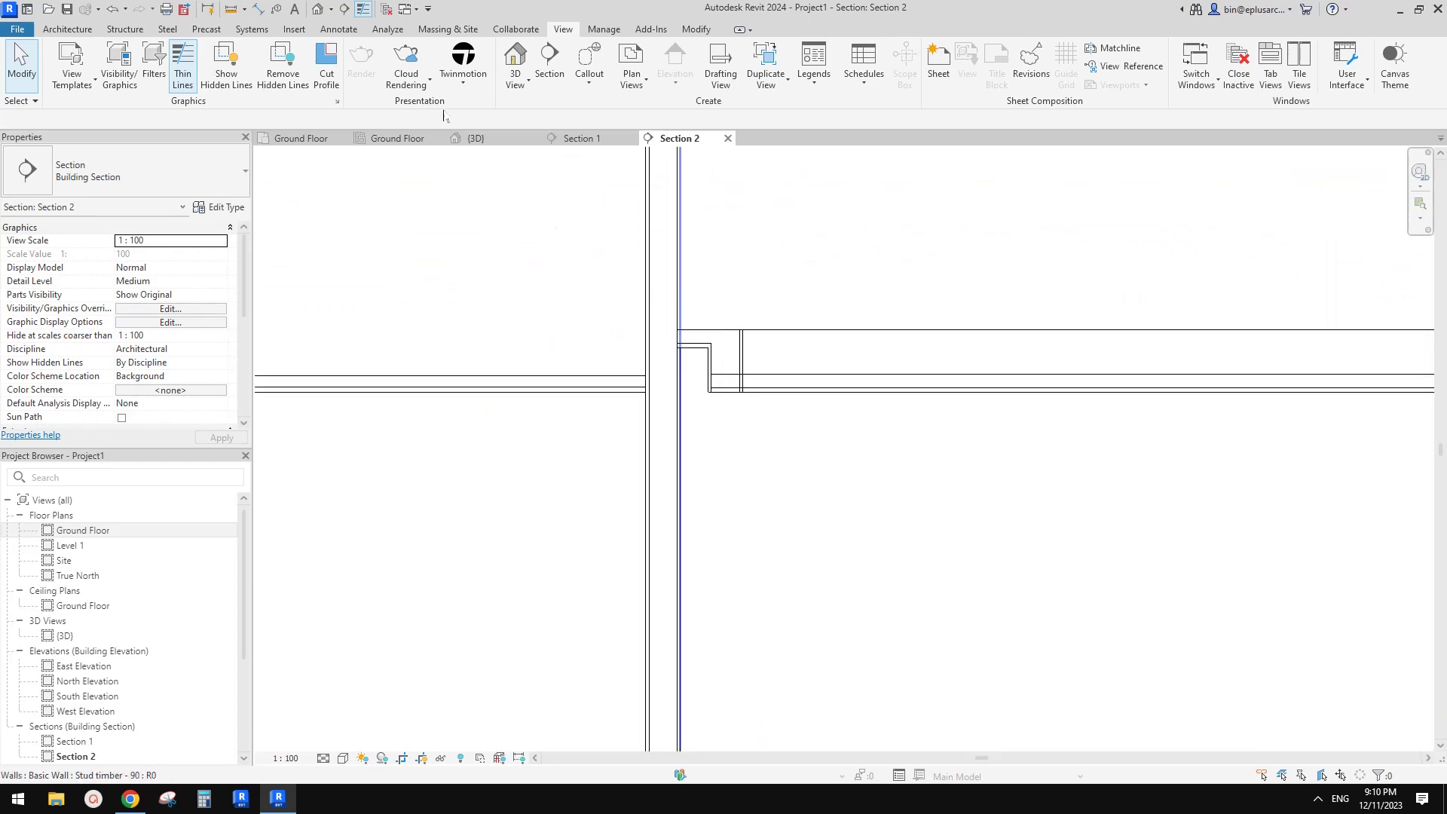
# Extend the 3D section box sideways from the dividing wall to take in the whole room with the ring-shaped ceiling.
pyautogui.click(317, 9)
pyautogui.scroll(-4, 767, 247)
pyautogui.keyDown('shift'); pyautogui.moveTo(924, 345); pyautogui.dragTo(933, 372, button='middle'); pyautogui.keyUp('shift')
pyautogui.click(874, 270)
pyautogui.scroll(1, 888, 339)
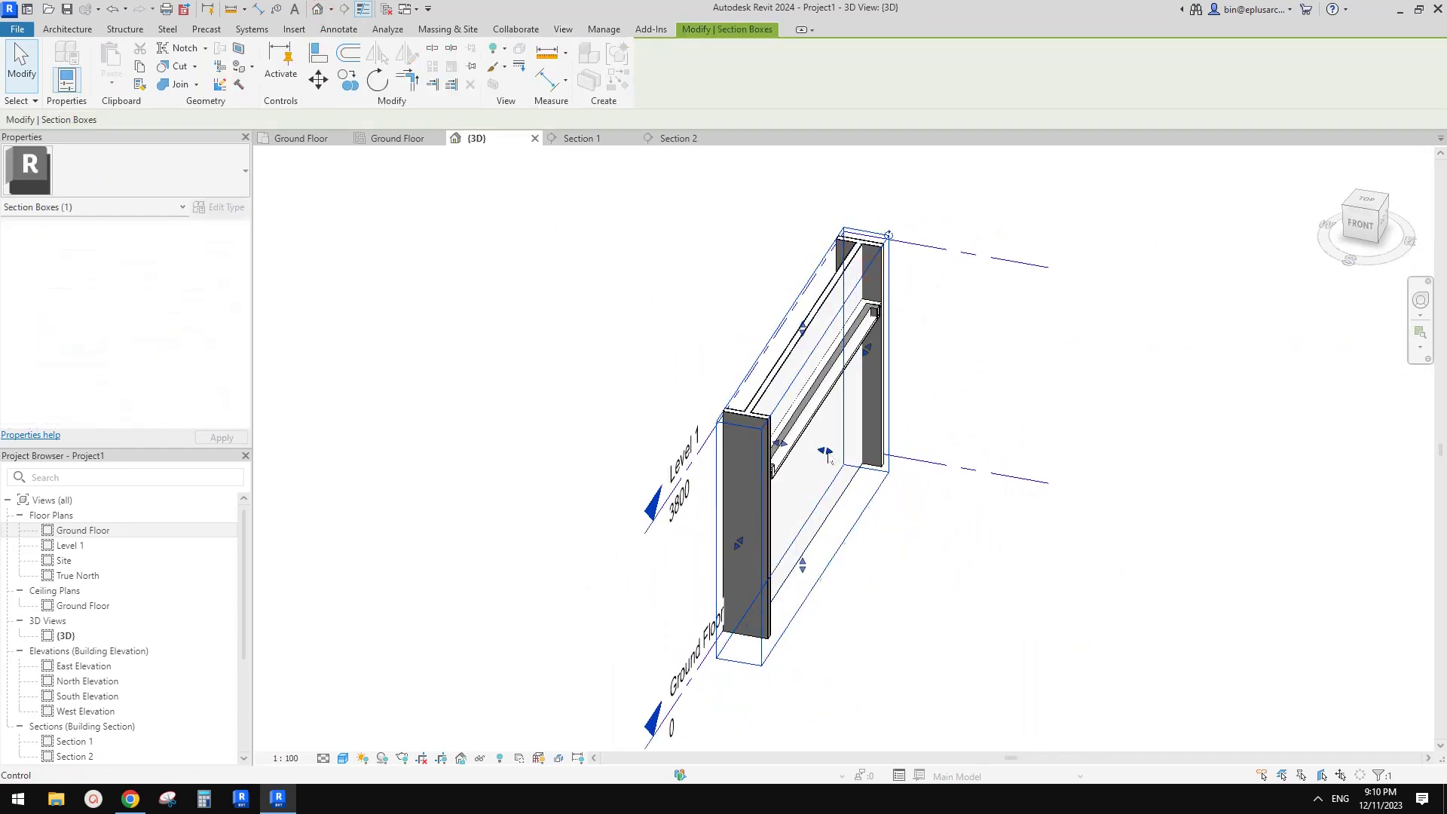
pyautogui.moveTo(826, 450); pyautogui.dragTo(1101, 499)
pyautogui.scroll(1, 1100, 499)
pyautogui.keyDown('shift'); pyautogui.moveTo(1092, 499); pyautogui.dragTo(1131, 507, button='middle'); pyautogui.keyUp('shift')
pyautogui.moveTo(1104, 503); pyautogui.dragTo(1225, 518)
pyautogui.keyDown('shift'); pyautogui.moveTo(1086, 470); pyautogui.dragTo(985, 430, button='middle'); pyautogui.keyUp('shift')
pyautogui.scroll(2, 866, 304)
pyautogui.keyDown('shift'); pyautogui.moveTo(866, 316); pyautogui.dragTo(959, 398, button='middle'); pyautogui.keyUp('shift')
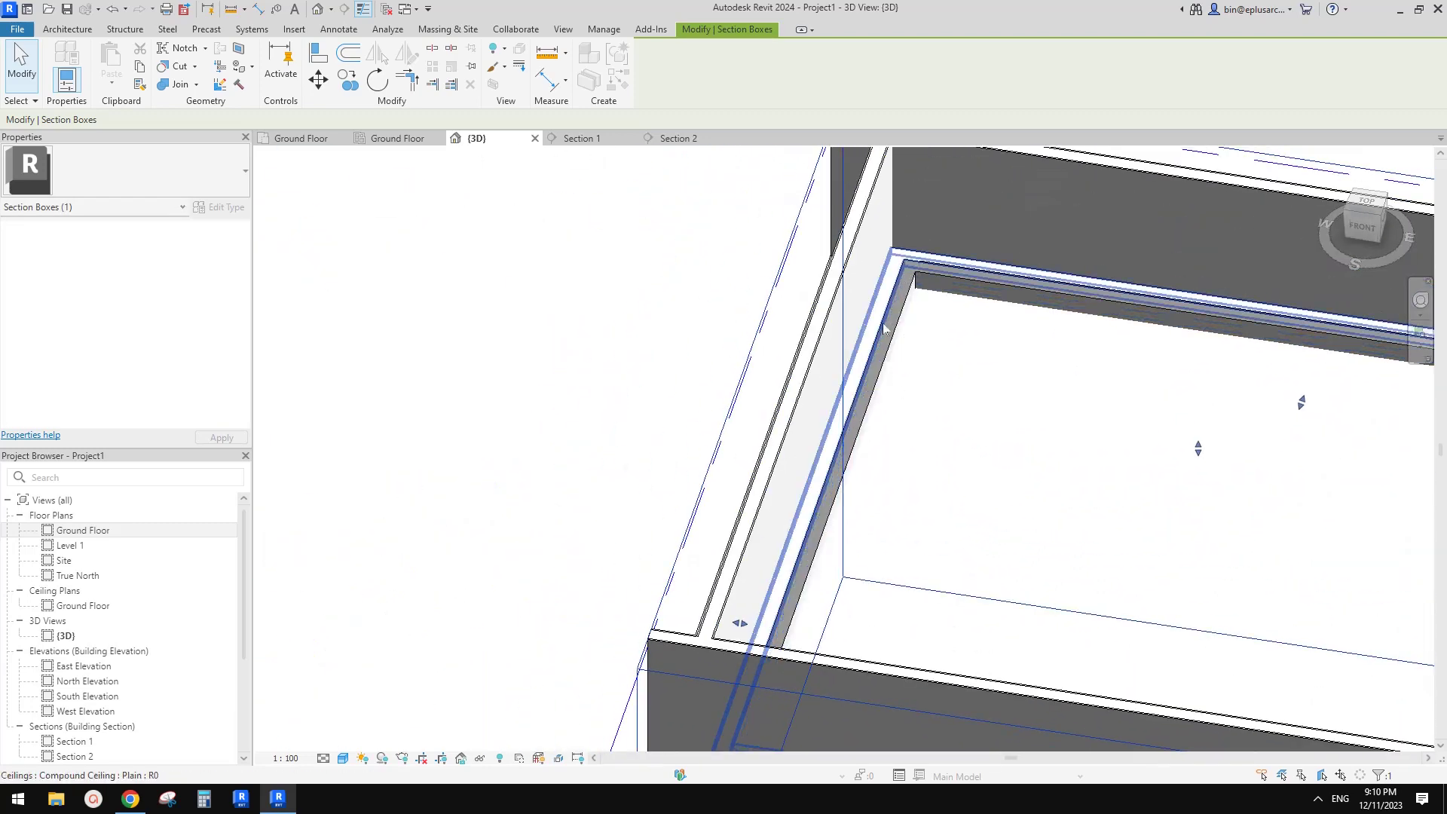
# Inspect the short upstand walls of the ceiling ring beside the dividing wall in the 3D view.
pyautogui.moveTo(895, 355); pyautogui.dragTo(914, 306, button='middle')
pyautogui.click(904, 307)
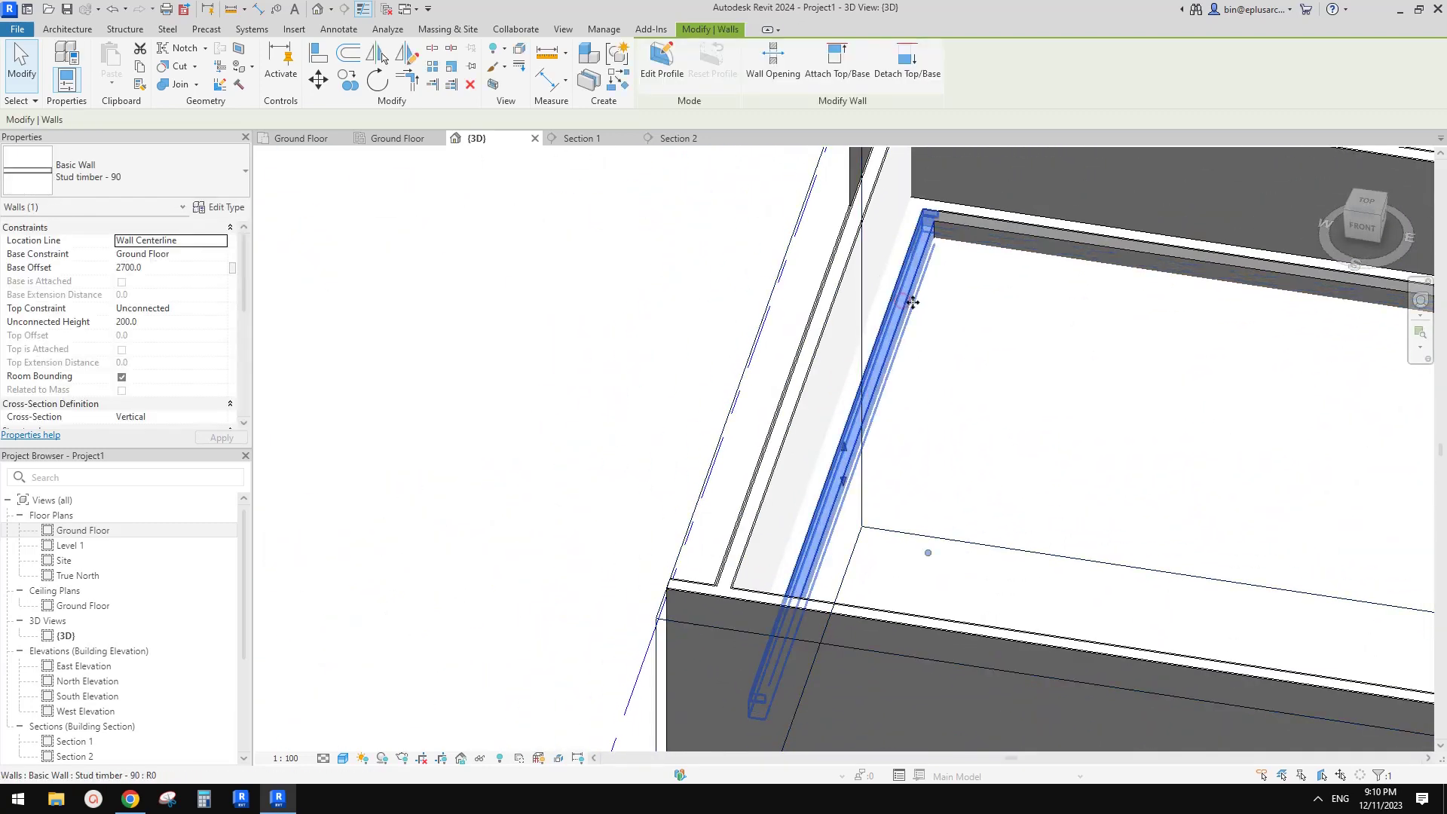
pyautogui.click(913, 301)
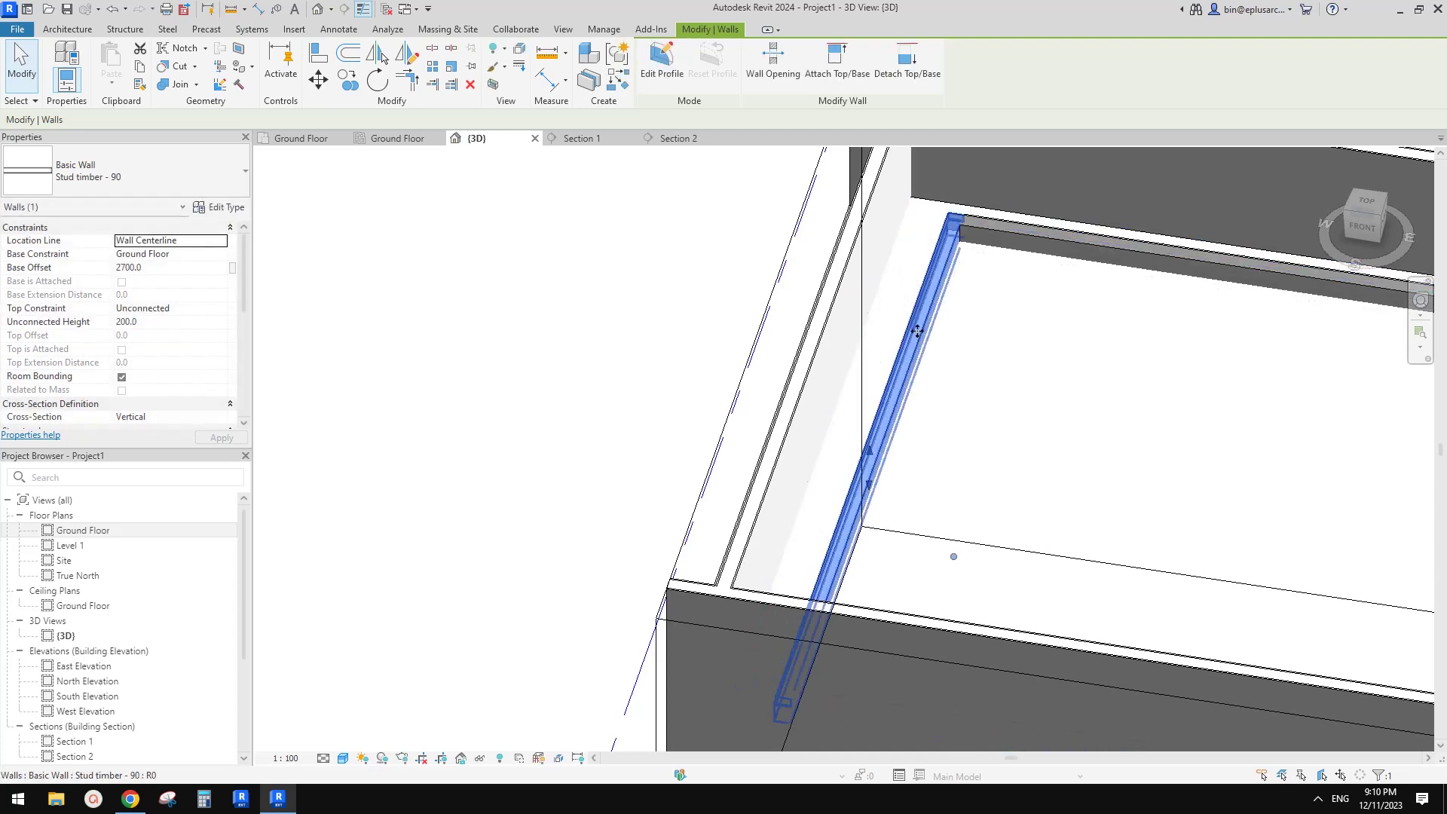
pyautogui.scroll(-3, 988, 304)
pyautogui.moveTo(988, 303)
pyautogui.keyDown('shift'); pyautogui.mouseDown(button='middle')
pyautogui.moveTo(1021, 395)
pyautogui.moveTo(911, 409)
pyautogui.mouseUp(button='middle'); pyautogui.keyUp('shift')
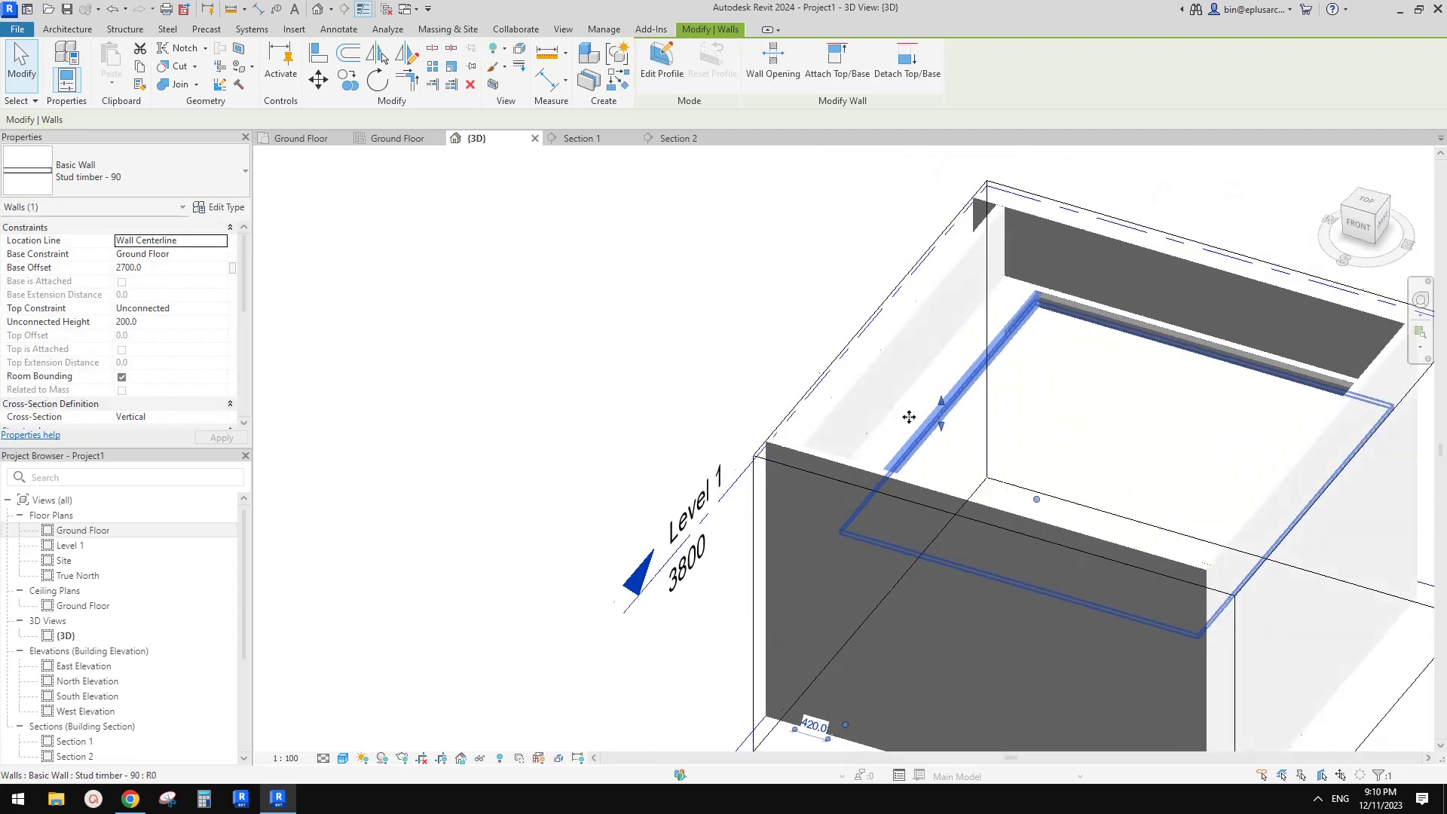
pyautogui.press('Escape')
# Examine in 3D where the upstand wall beside the dividing wall meets the ring ceiling and the central ceiling.
pyautogui.click(749, 460)
pyautogui.moveTo(920, 465); pyautogui.dragTo(897, 450, button='middle')
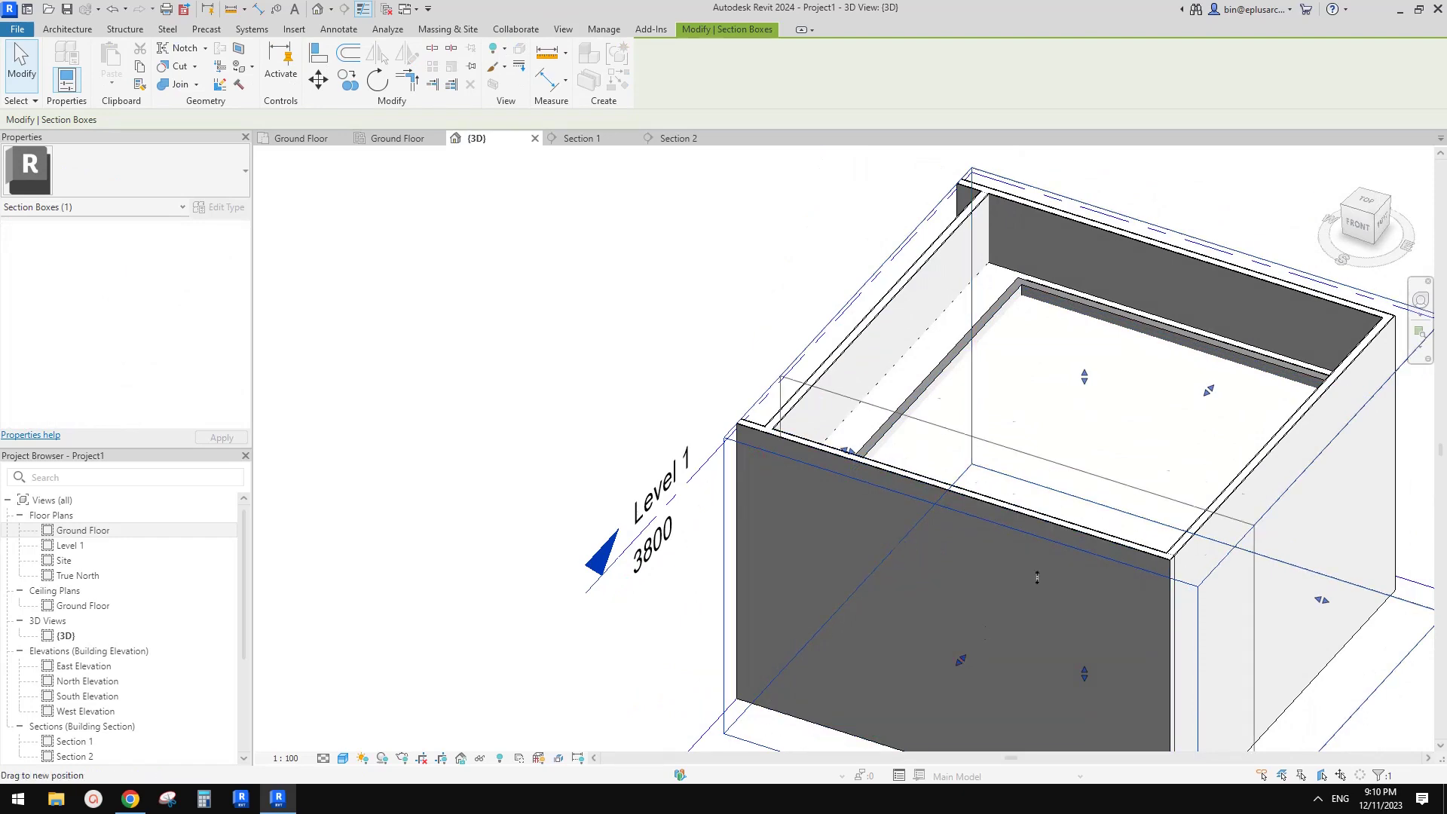
pyautogui.press('Escape')
pyautogui.keyDown('shift'); pyautogui.moveTo(1037, 577); pyautogui.dragTo(927, 445, button='middle'); pyautogui.keyUp('shift')
pyautogui.scroll(5, 867, 444)
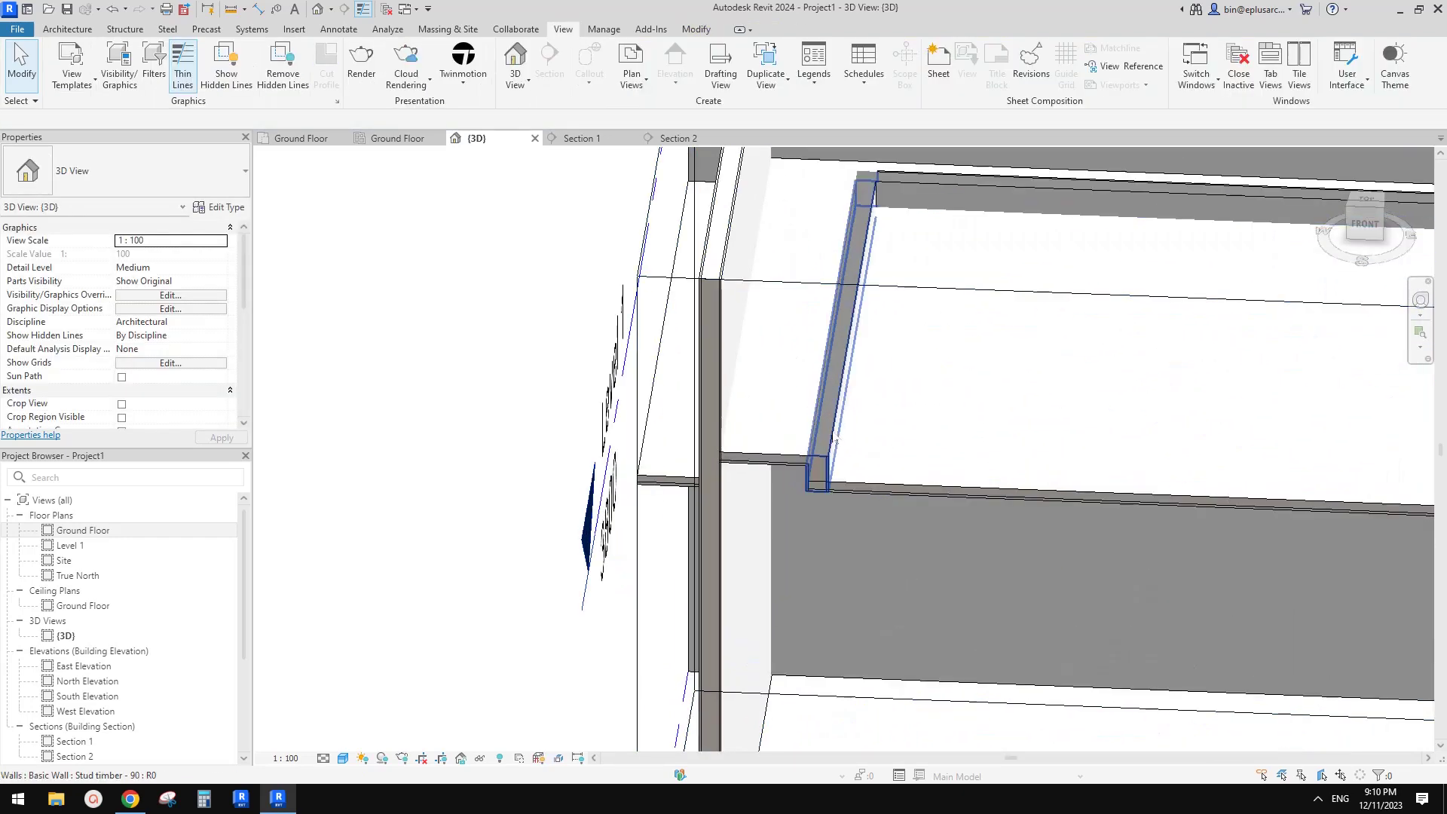
pyautogui.click(835, 441)
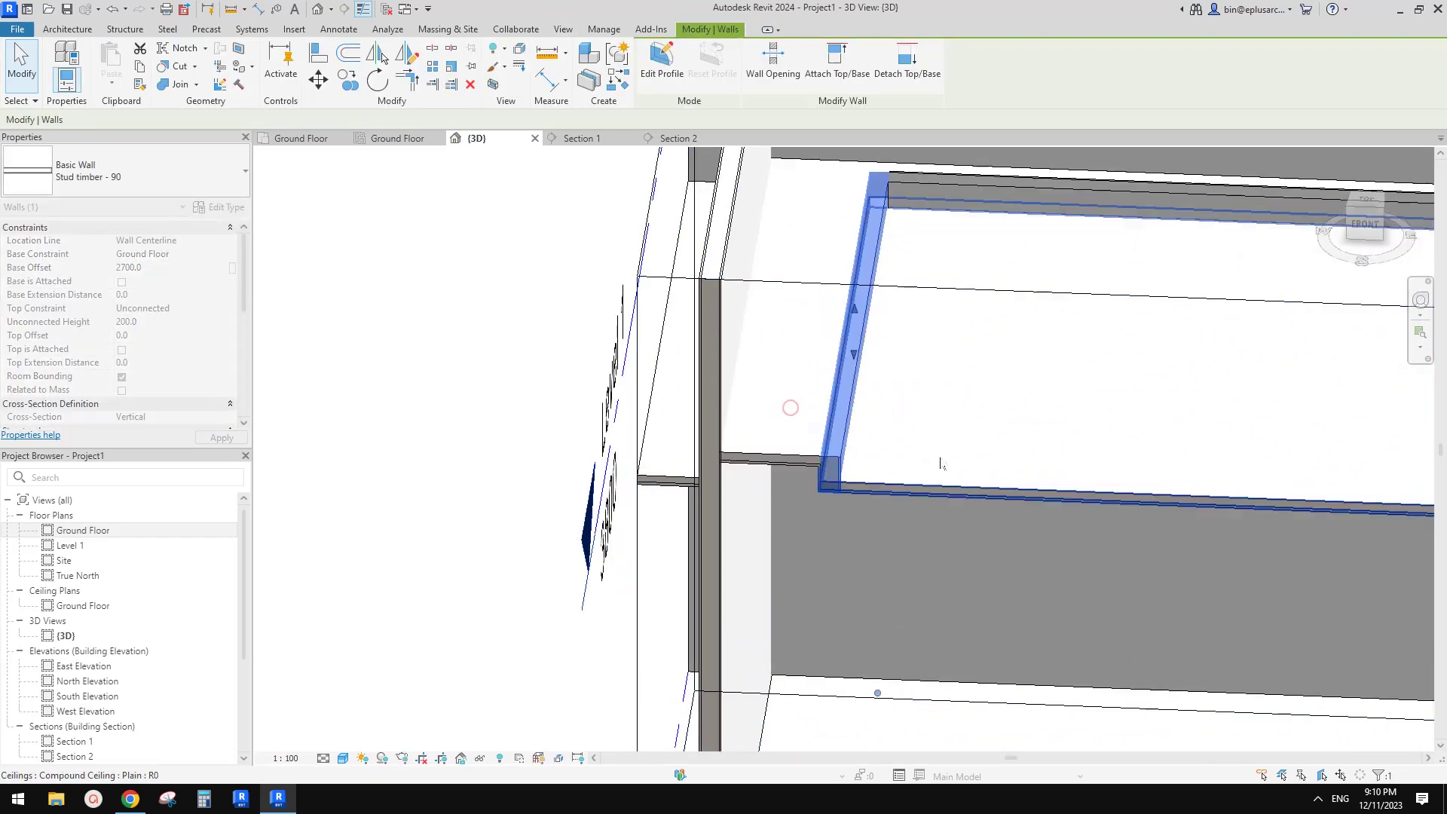
pyautogui.scroll(2, 861, 509)
pyautogui.press('Escape')
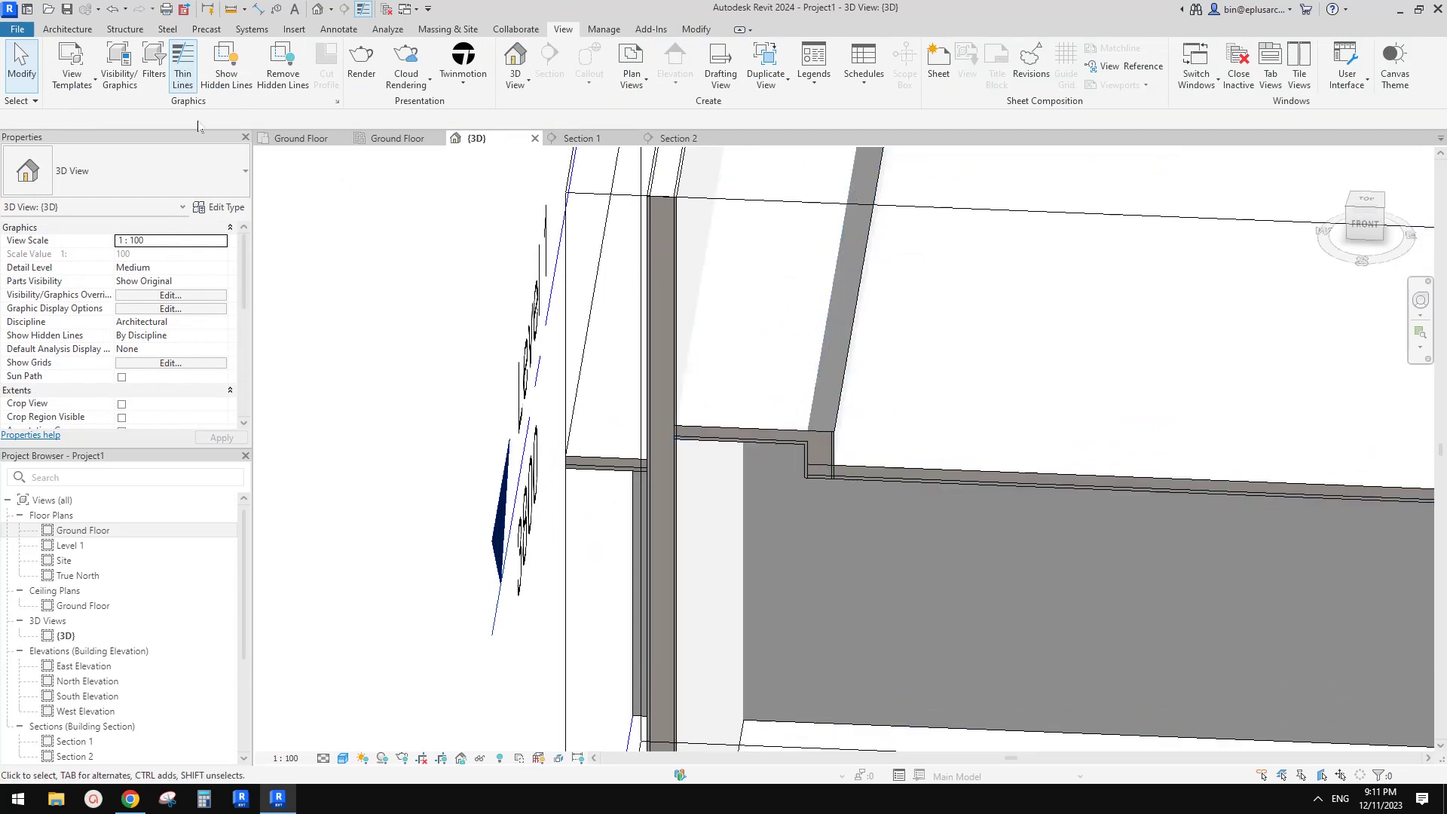
# Join the upstand wall beside the dividing wall to the central ceiling and move it to about 340 mm from the dividing wall.
pyautogui.click(695, 29)
pyautogui.click(178, 84)
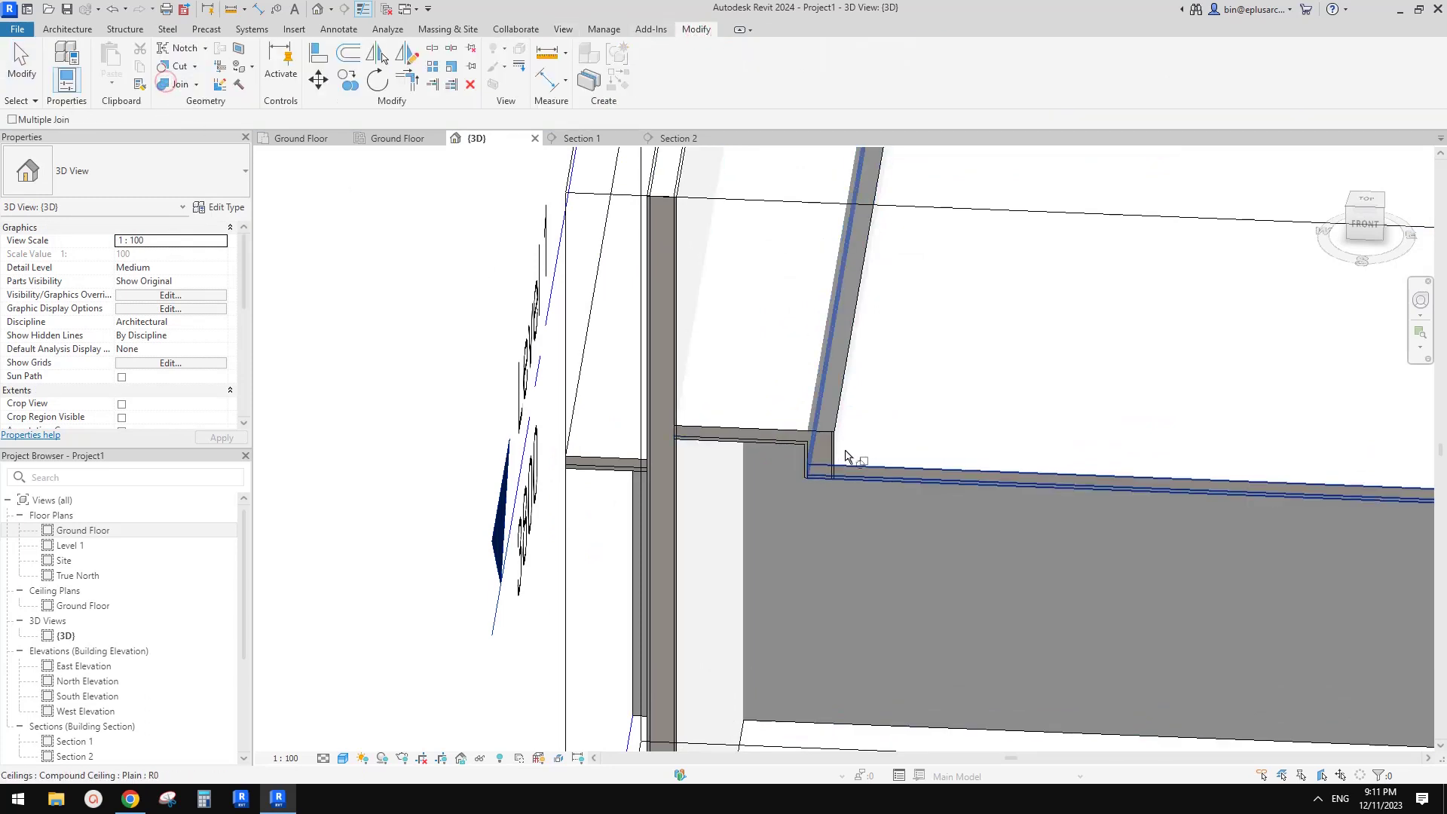
pyautogui.press('Escape')
pyautogui.scroll(-2, 866, 428)
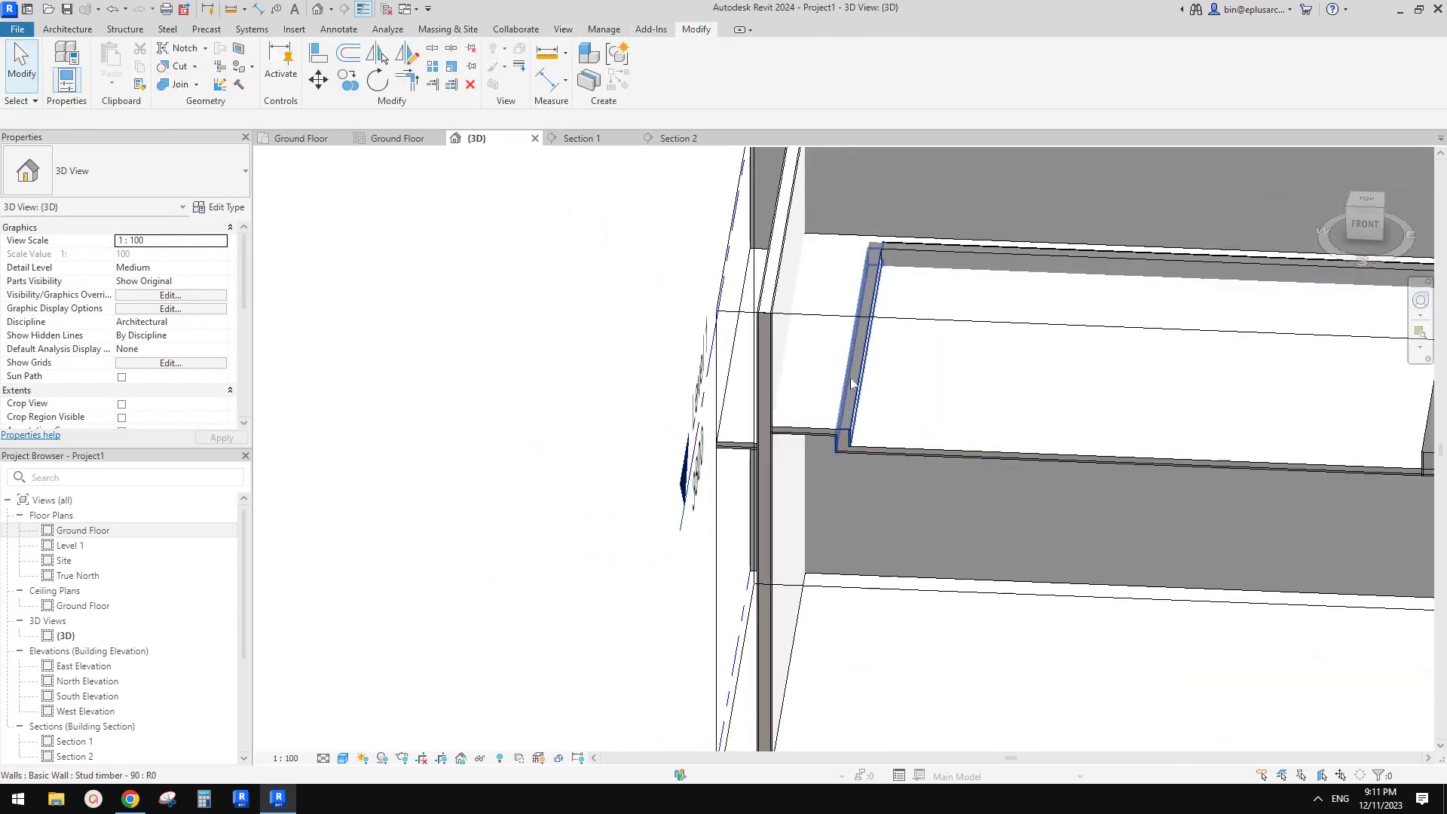
pyautogui.moveTo(850, 378); pyautogui.dragTo(834, 409)
pyautogui.scroll(-3, 834, 410)
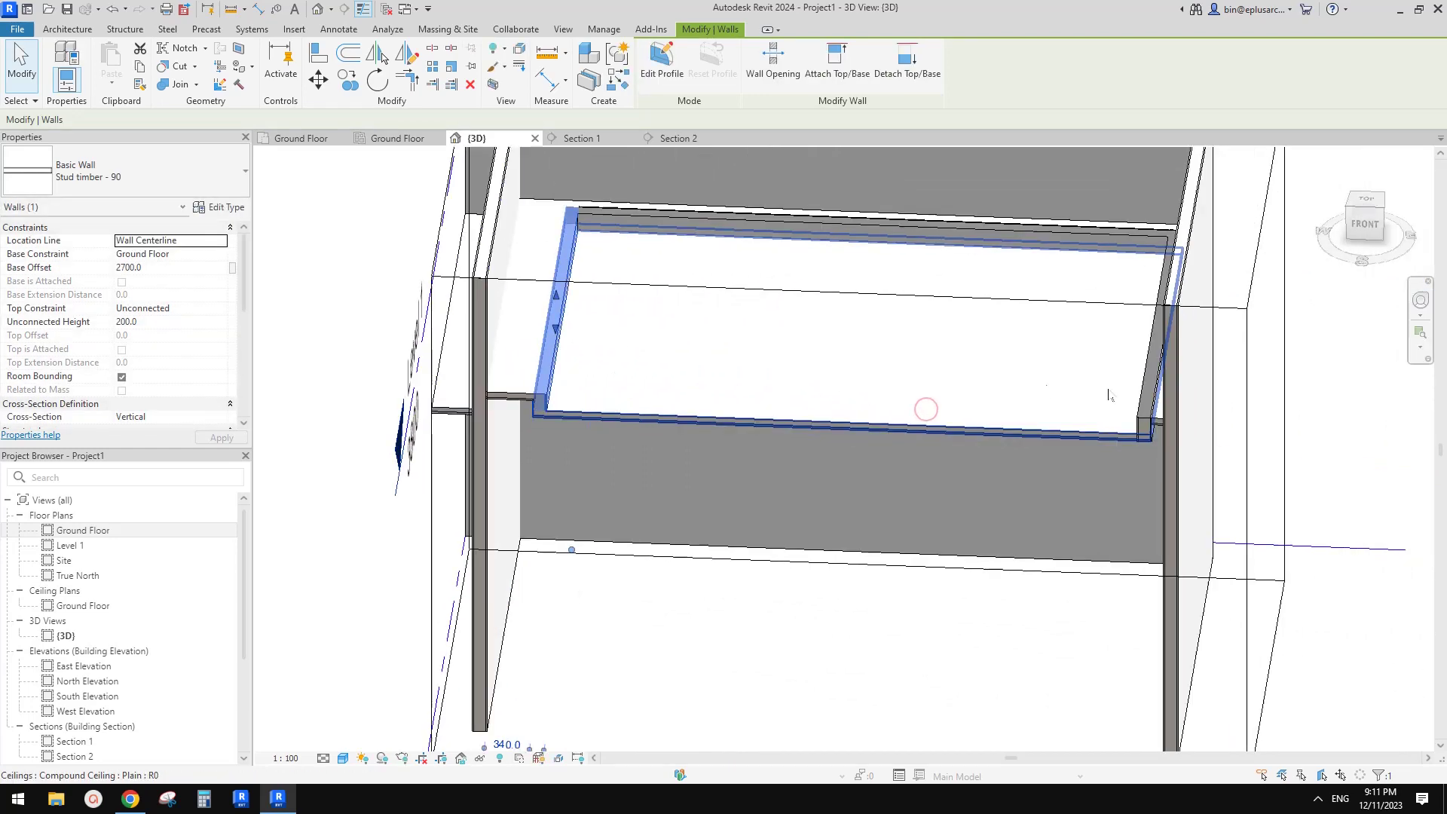
# Join the upstand wall on the opposite side of the room to the central ceiling.
pyautogui.keyDown('shift'); pyautogui.moveTo(924, 407); pyautogui.dragTo(1097, 359, button='middle'); pyautogui.keyUp('shift')
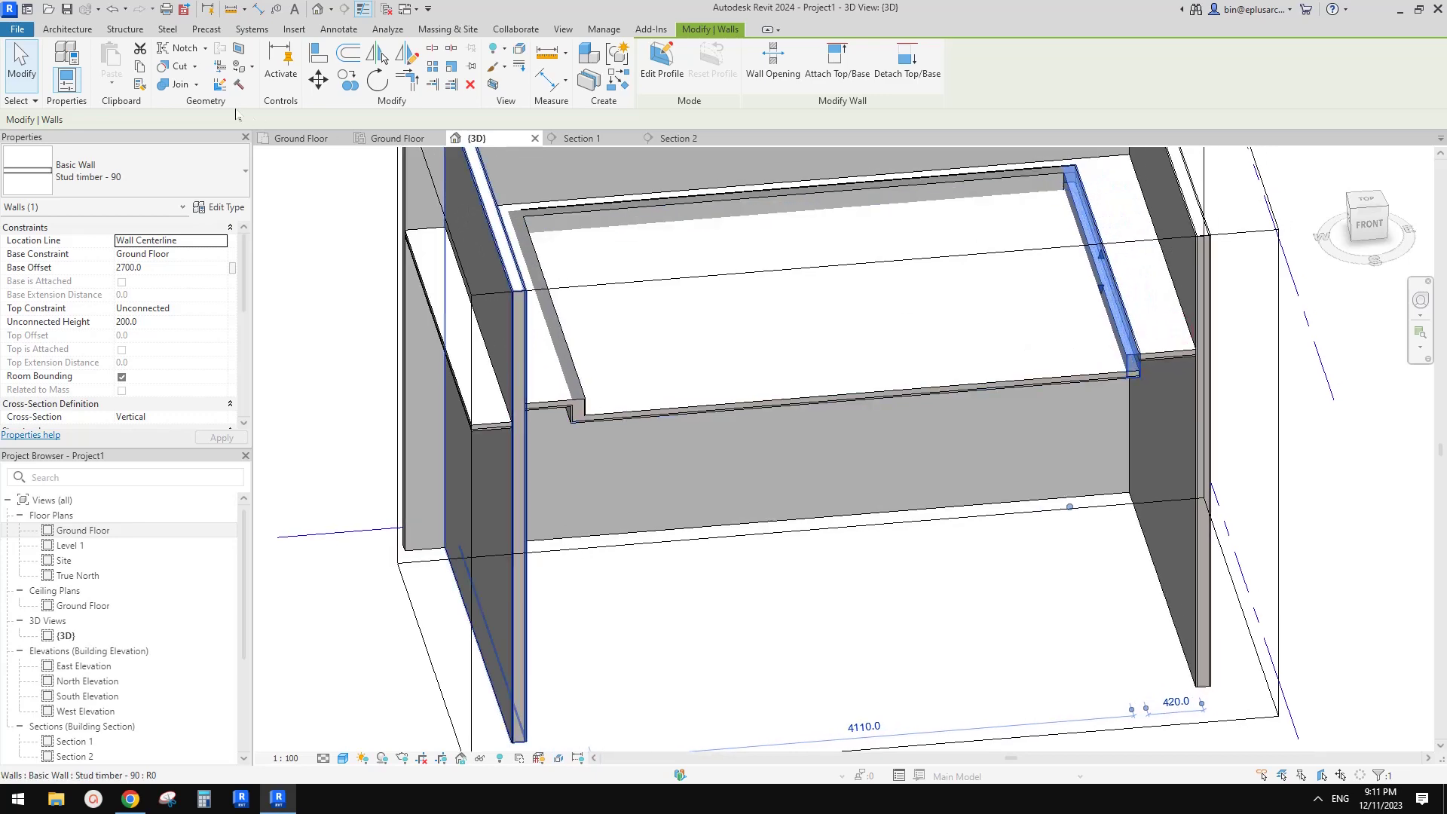
pyautogui.click(173, 84)
pyautogui.scroll(3, 1153, 372)
pyautogui.click(1110, 330)
pyautogui.click(1071, 347)
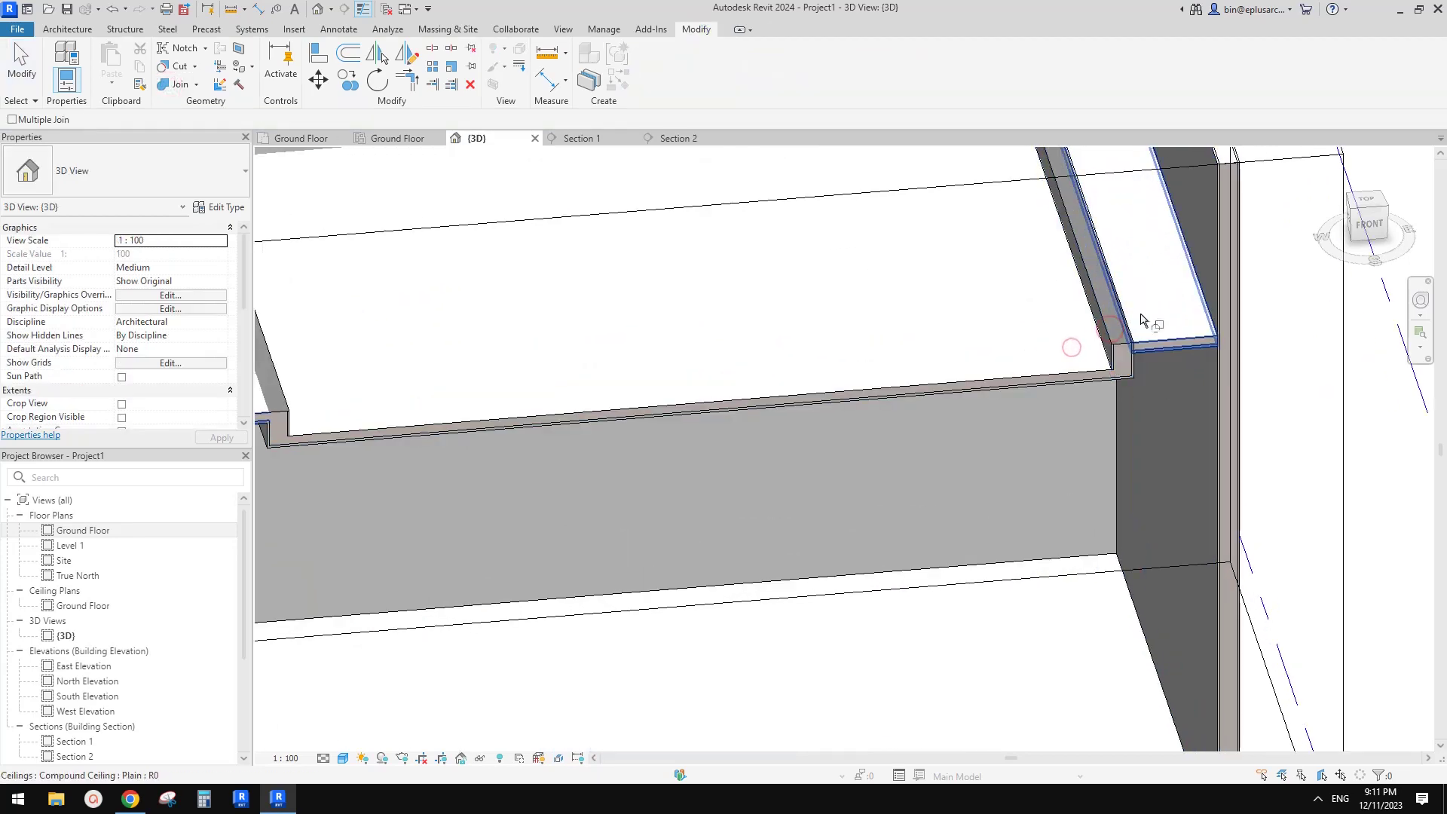
pyautogui.press('Escape')
# Move the opposite upstand wall inward to about 700 mm from the neighbouring room wall.
pyautogui.click(1104, 345)
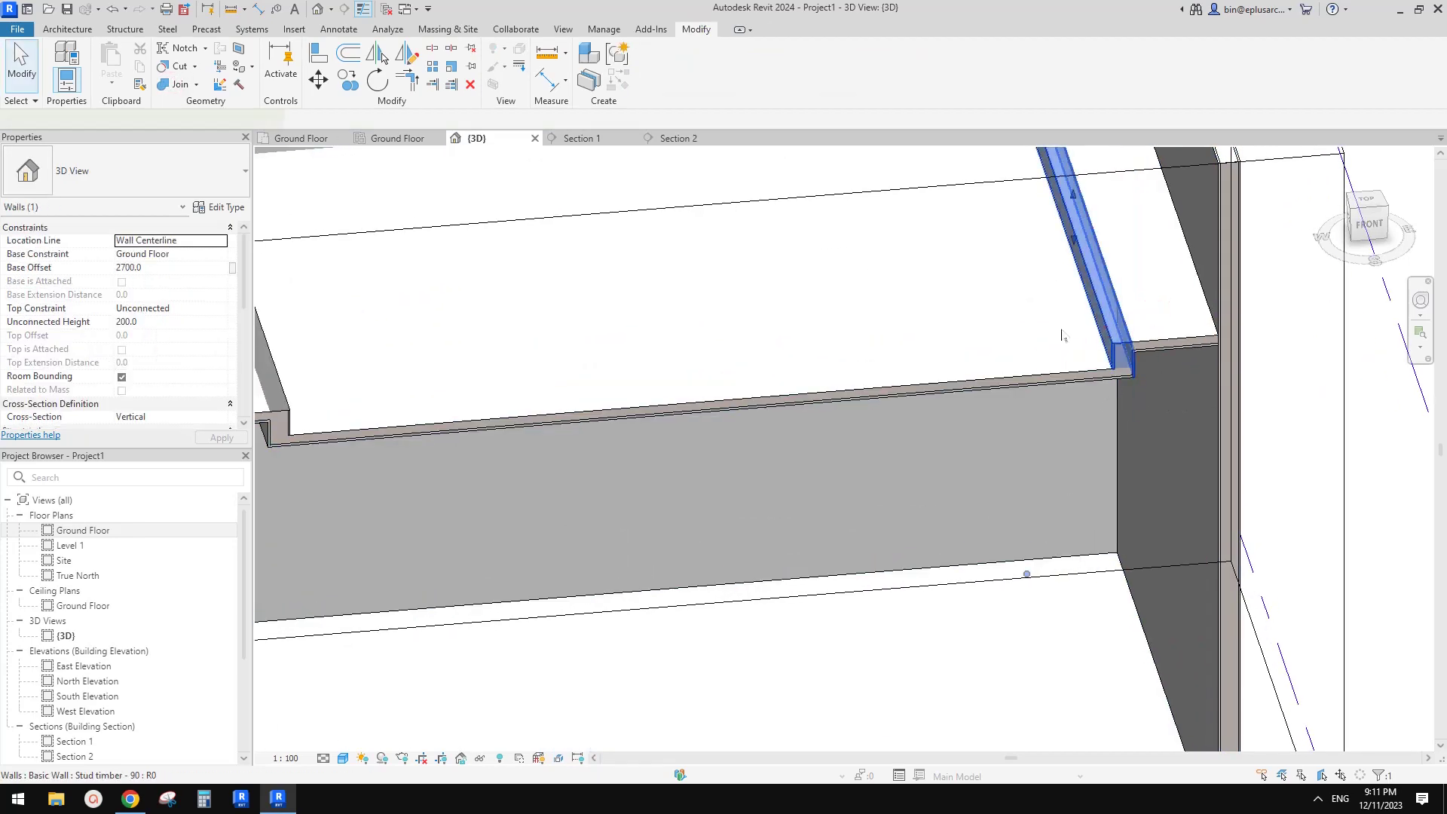
pyautogui.moveTo(1102, 336)
pyautogui.mouseDown()
pyautogui.moveTo(1098, 319)
pyautogui.moveTo(1030, 318)
pyautogui.moveTo(1094, 309)
pyautogui.mouseUp()
pyautogui.scroll(-10, 1094, 309)
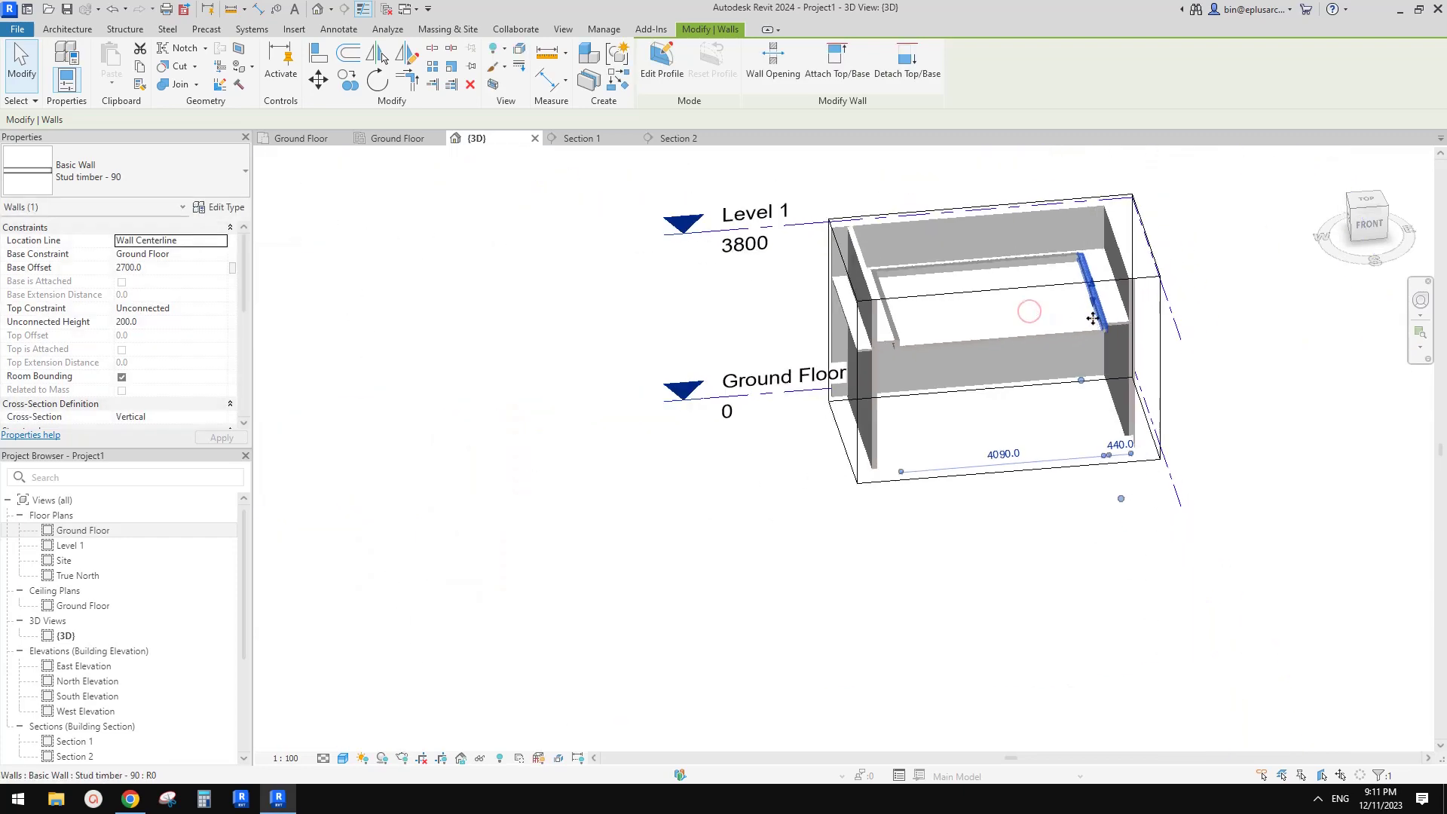
pyautogui.scroll(10, 1100, 317)
pyautogui.scroll(-1, 1030, 382)
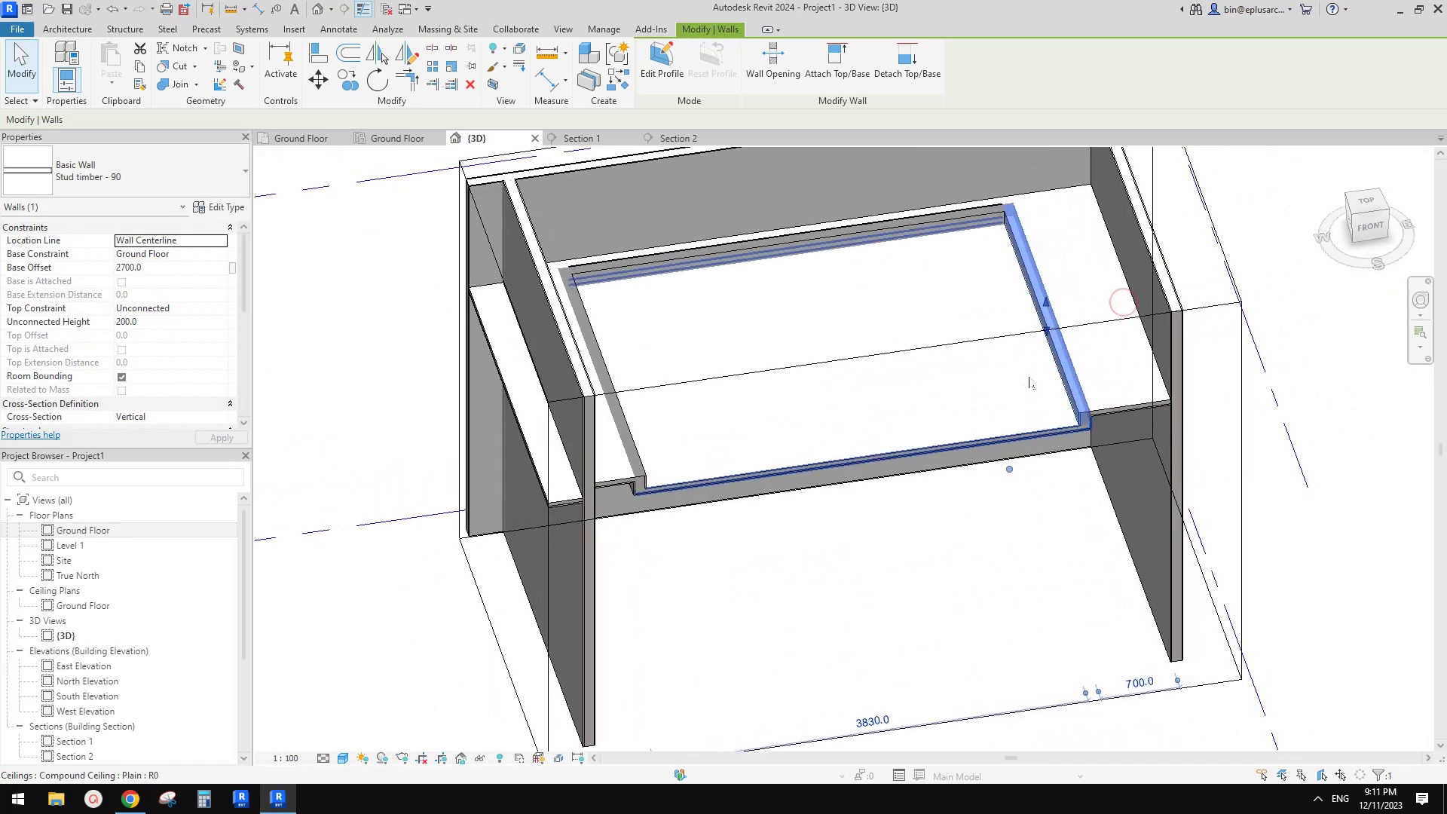
# Rotate the opposite upstand wall by about 7° in plan.
pyautogui.scroll(1, 1180, 407)
pyautogui.click(1216, 426)
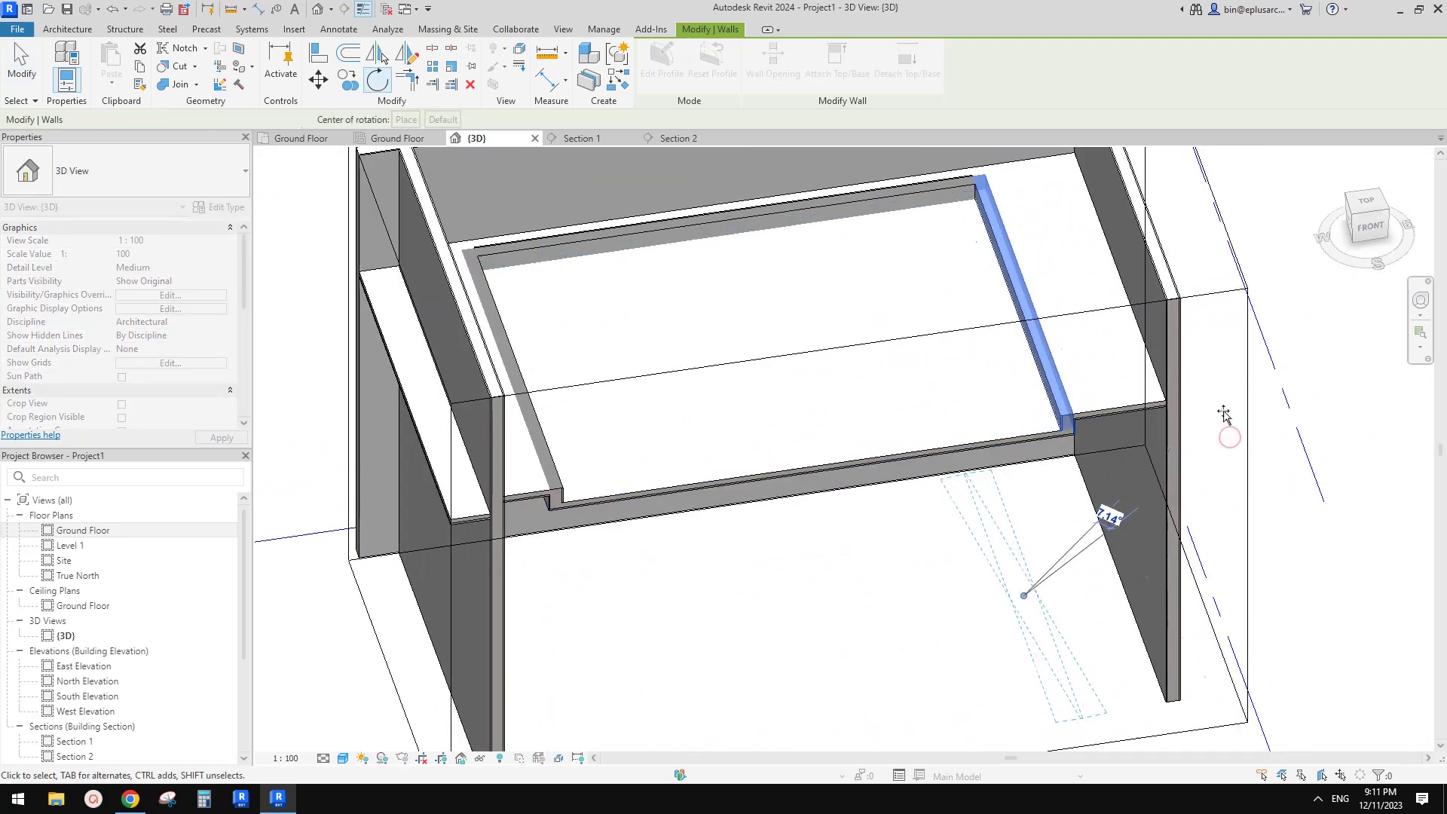
pyautogui.click(1223, 414)
pyautogui.press('Escape')
# Try raising the central ceiling to a height offset of 3000 from Ground Floor.
pyautogui.keyDown('shift'); pyautogui.moveTo(1223, 414); pyautogui.dragTo(1229, 377, button='middle'); pyautogui.keyUp('shift')
pyautogui.click(1015, 324)
pyautogui.press('Escape')
pyautogui.click(1228, 377)
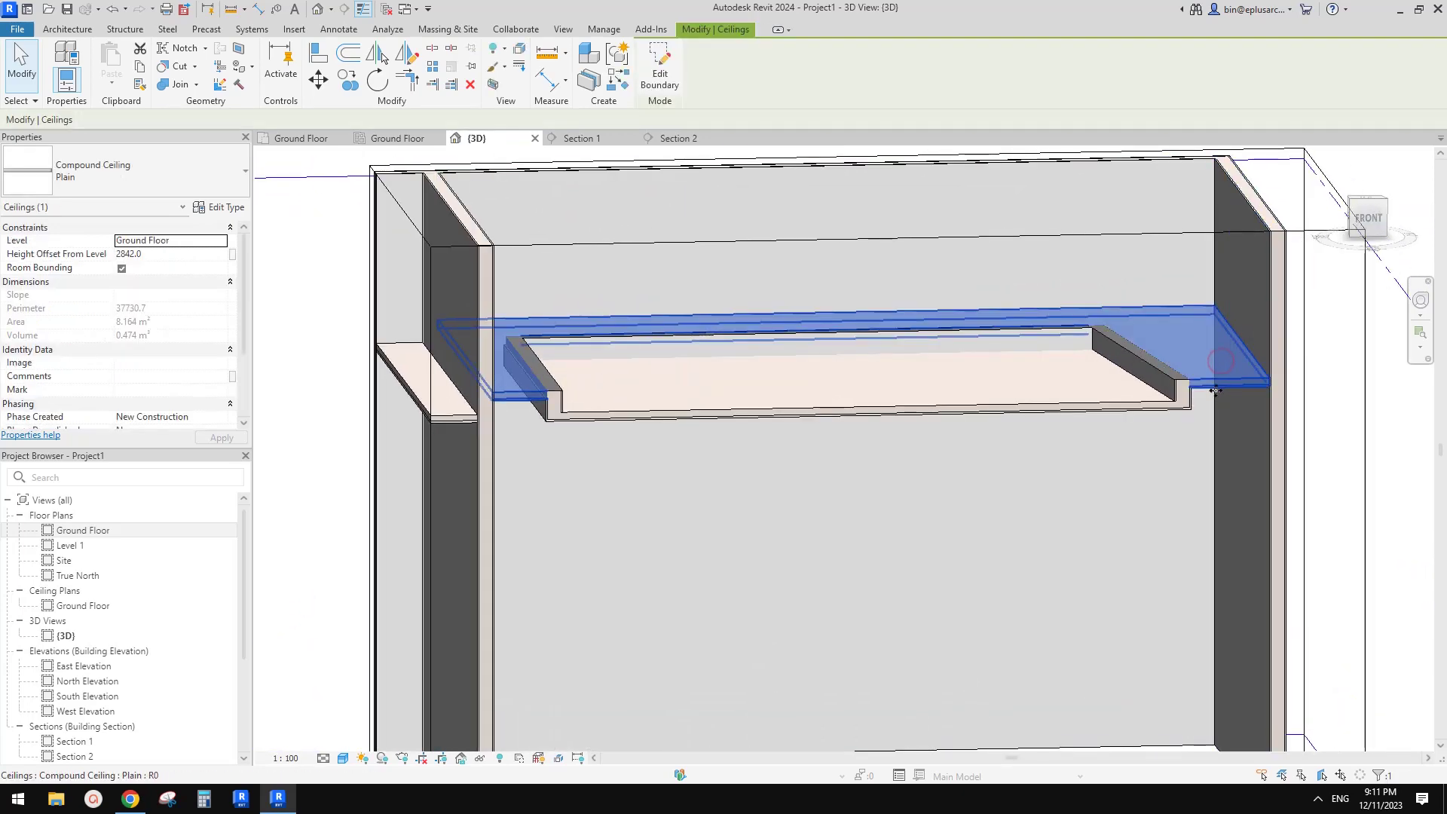
pyautogui.click(1023, 394)
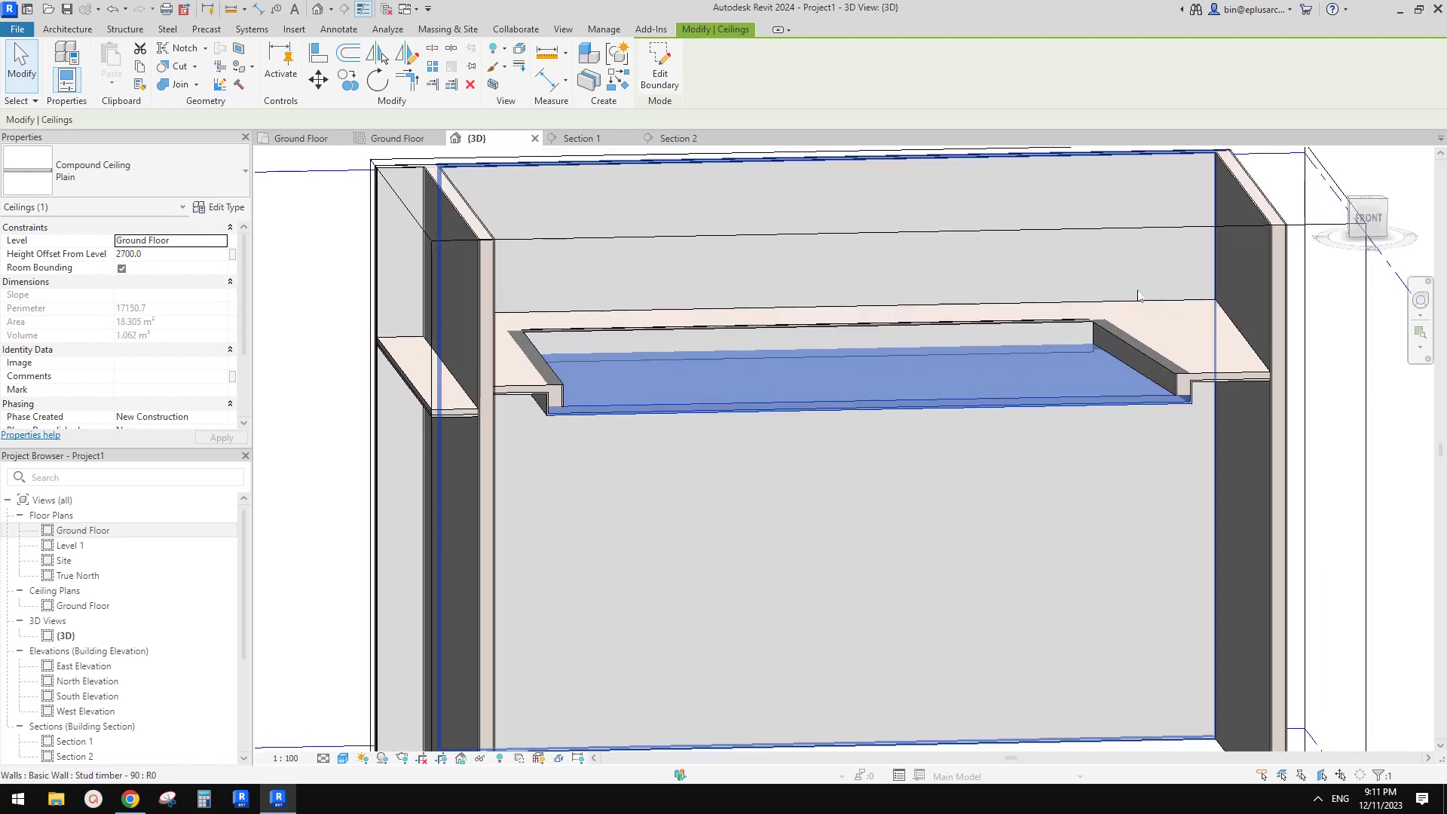
pyautogui.click(1009, 373)
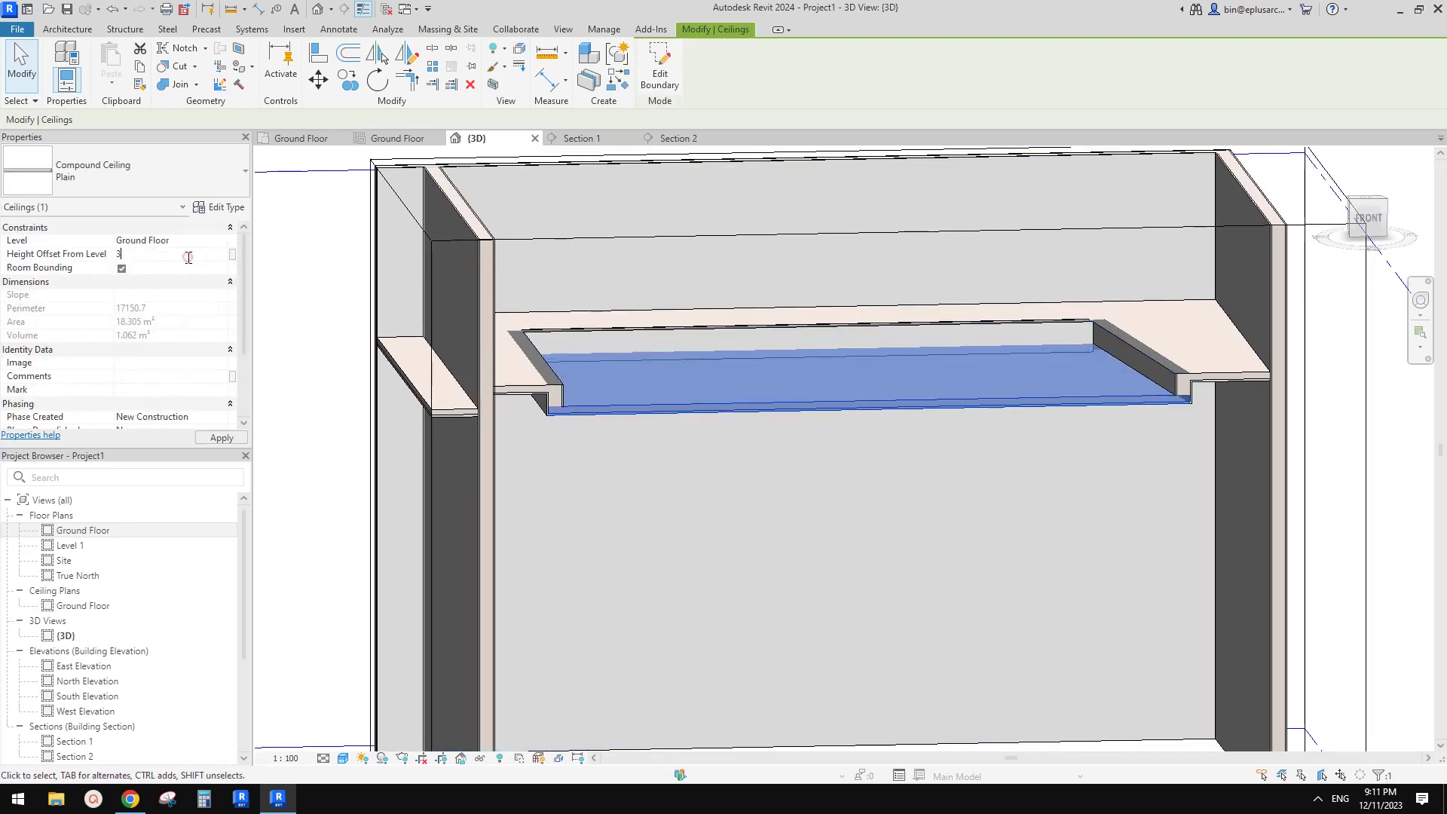
pyautogui.press('Return')
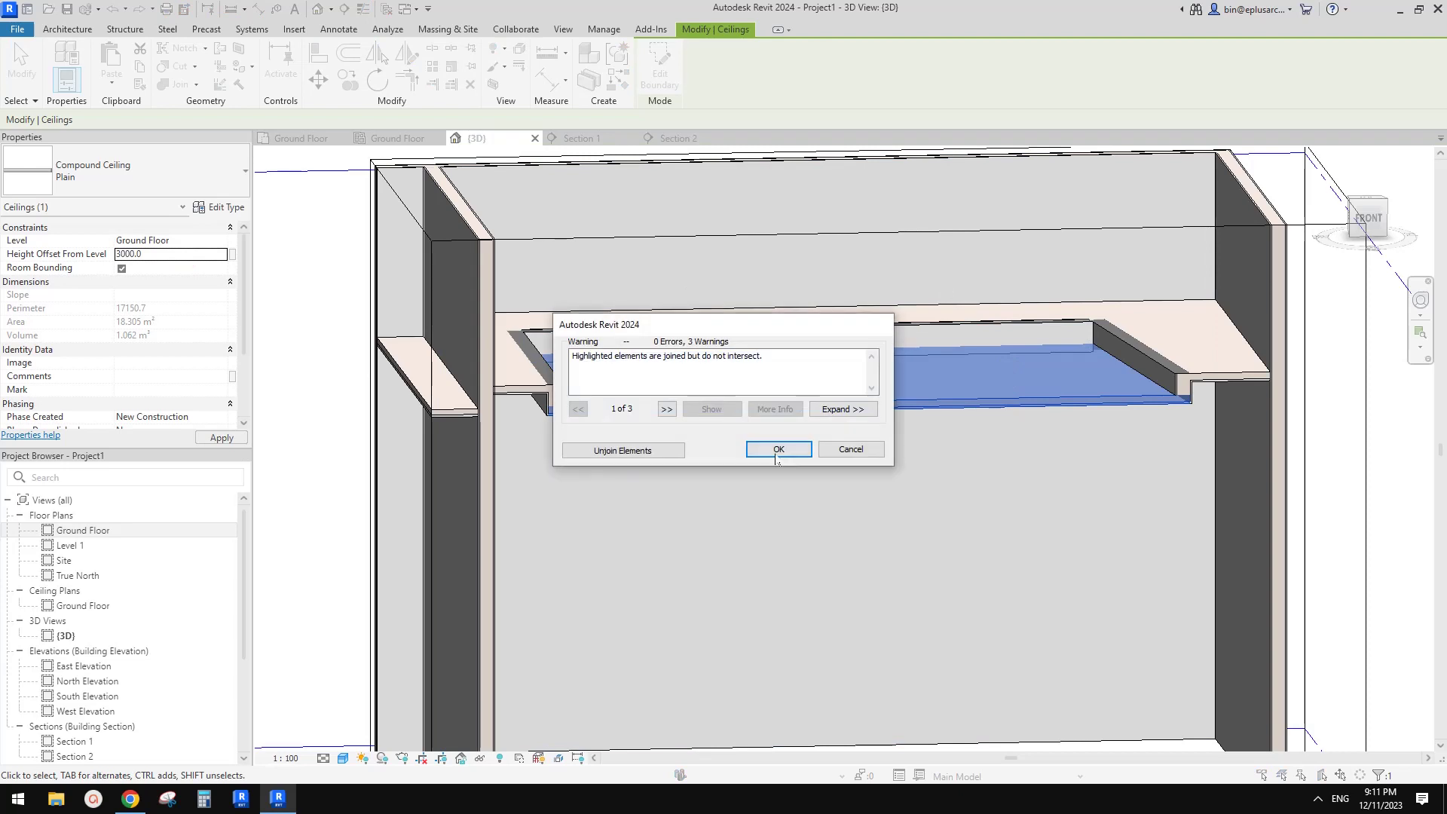
pyautogui.click(810, 447)
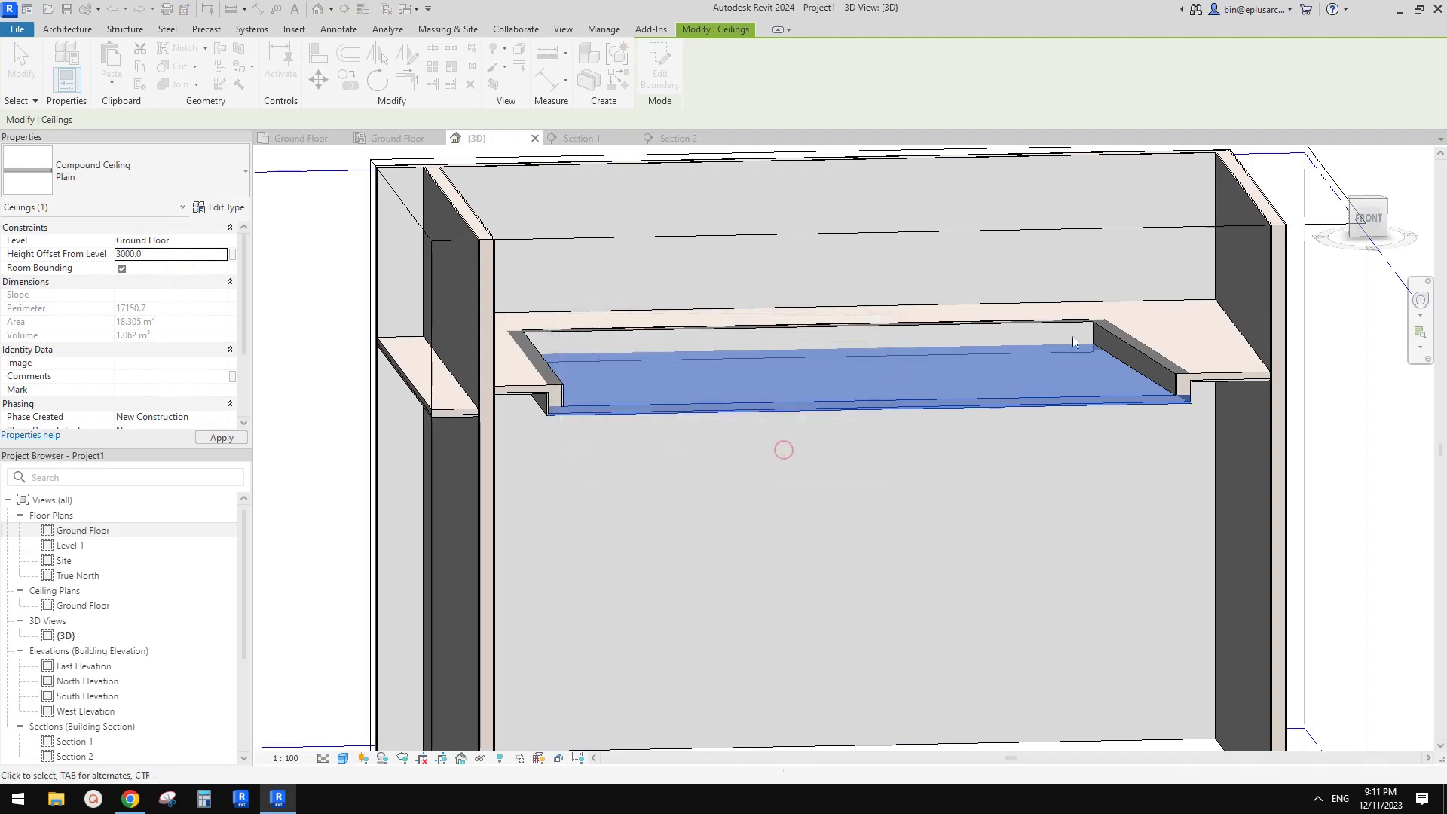
# Select the chain of upstand walls and inspect it from the front beneath the raised central ceiling.
pyautogui.click(1159, 388)
pyautogui.keyDown('shift'); pyautogui.moveTo(1159, 388); pyautogui.dragTo(1174, 330, button='middle'); pyautogui.keyUp('shift')
pyautogui.press('Tab')
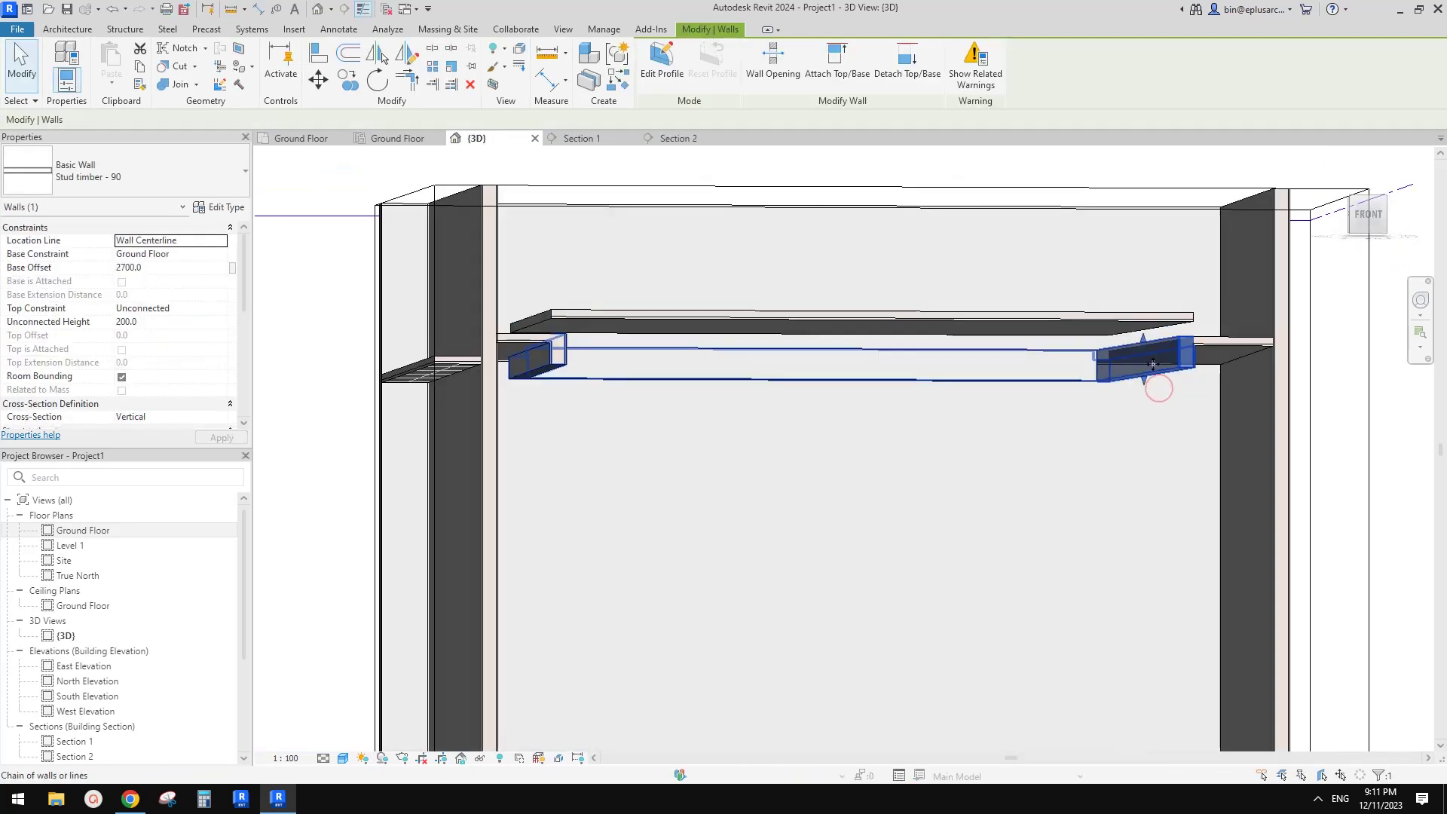
pyautogui.click(1170, 353)
pyautogui.keyDown('shift'); pyautogui.moveTo(779, 324); pyautogui.dragTo(776, 339, button='middle'); pyautogui.keyUp('shift')
pyautogui.press('Escape')
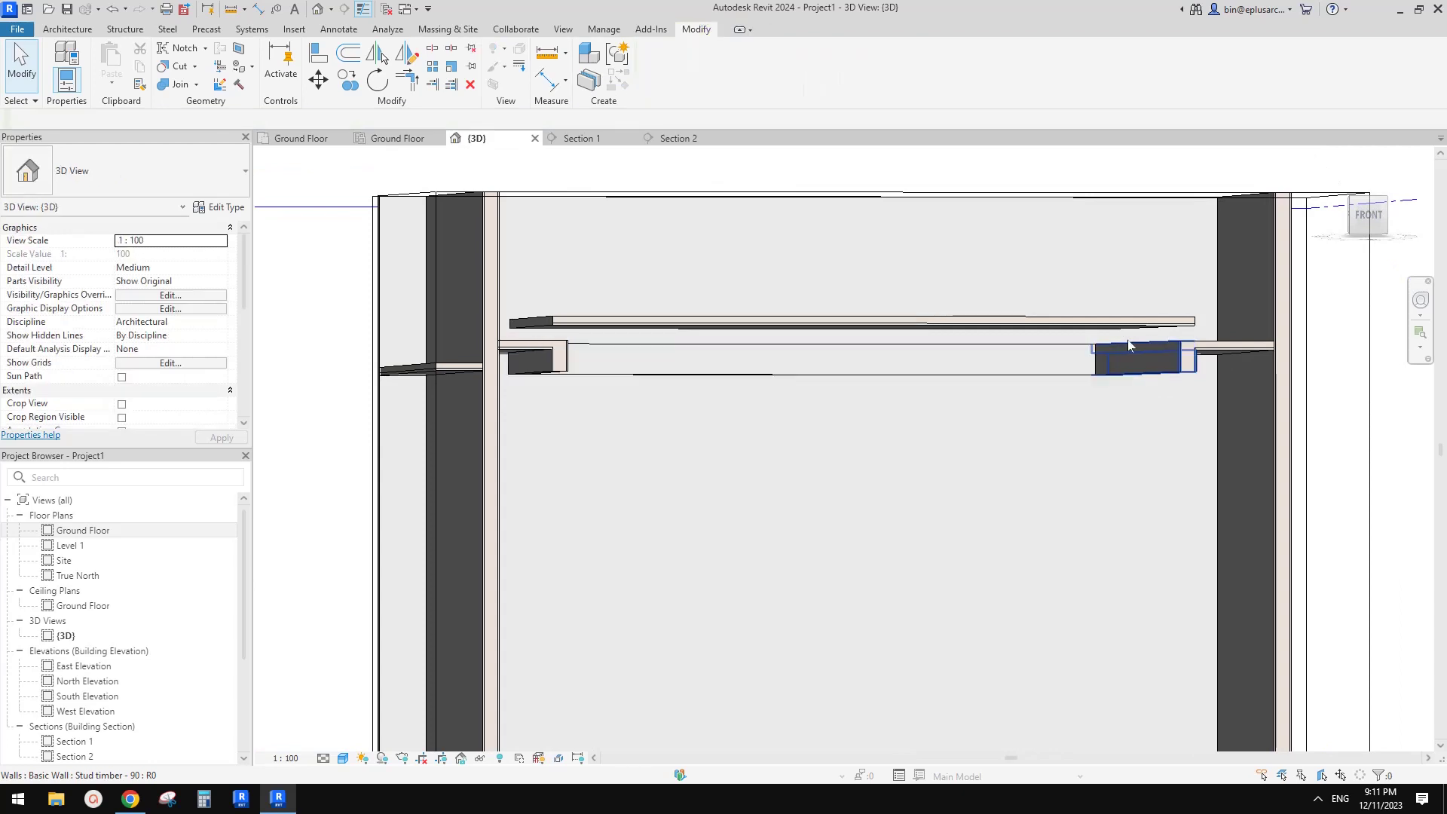
# Set the ring ceiling's height offset to 2700 and the central ceiling's height offset to 2842.
pyautogui.click(1238, 347)
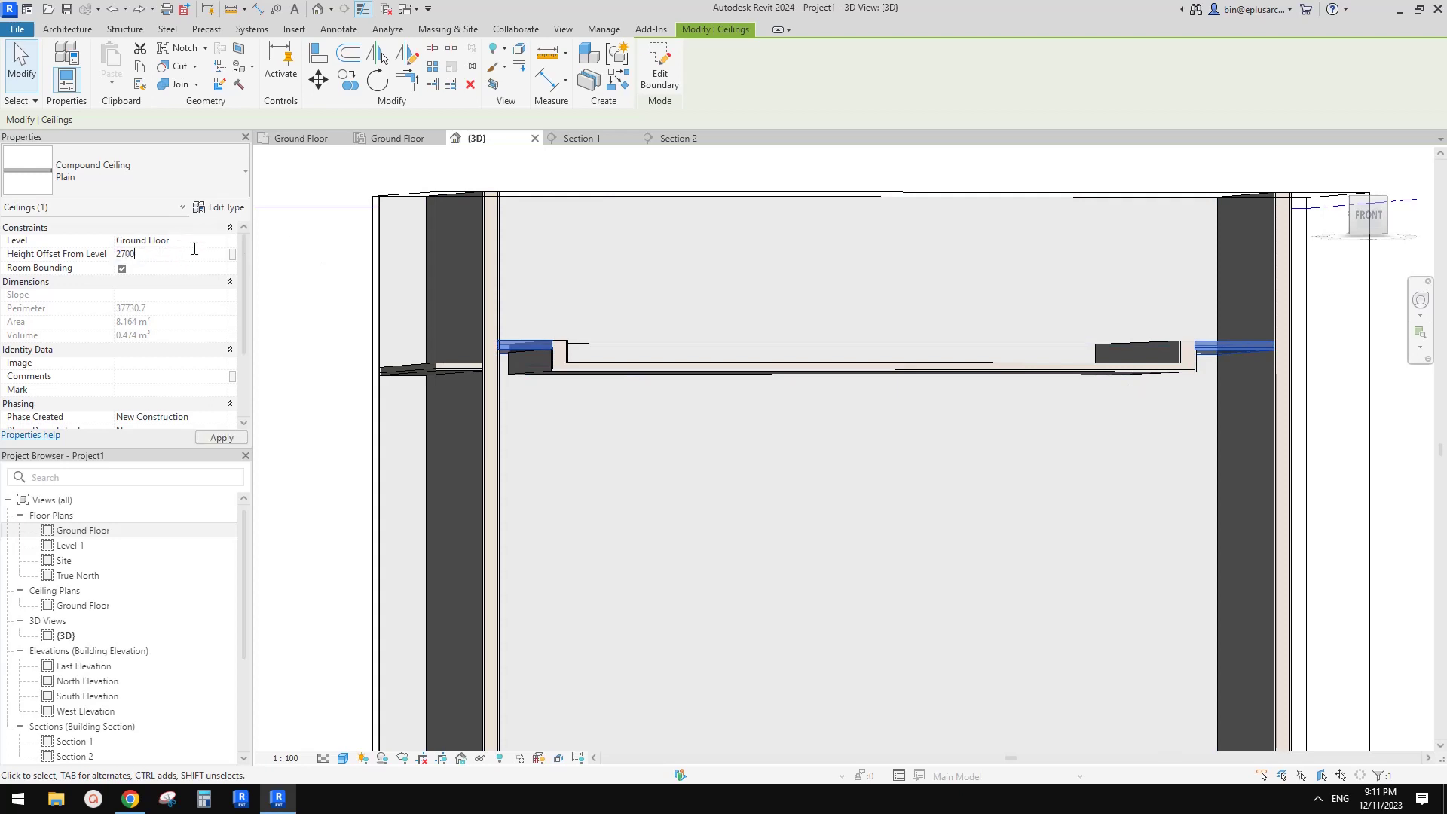
pyautogui.press('Return')
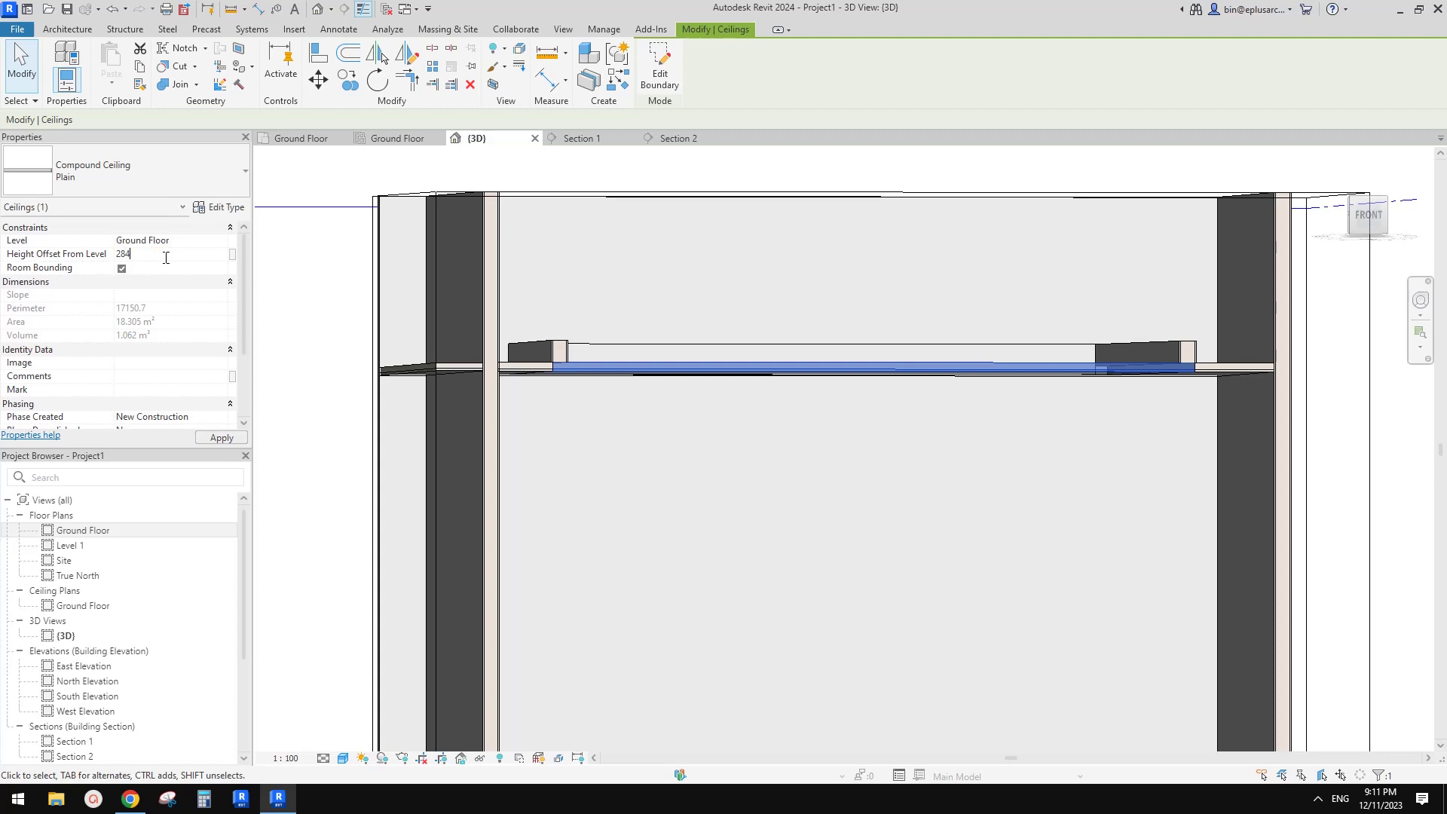
pyautogui.write('2')
pyautogui.press('Return')
# Examine from below how the lowered ring ceiling meets the underside of the angled upstand wall.
pyautogui.click(753, 172)
pyautogui.keyDown('shift'); pyautogui.moveTo(1001, 272); pyautogui.dragTo(1137, 319, button='middle'); pyautogui.keyUp('shift')
pyautogui.click(1037, 324)
pyautogui.press('Escape')
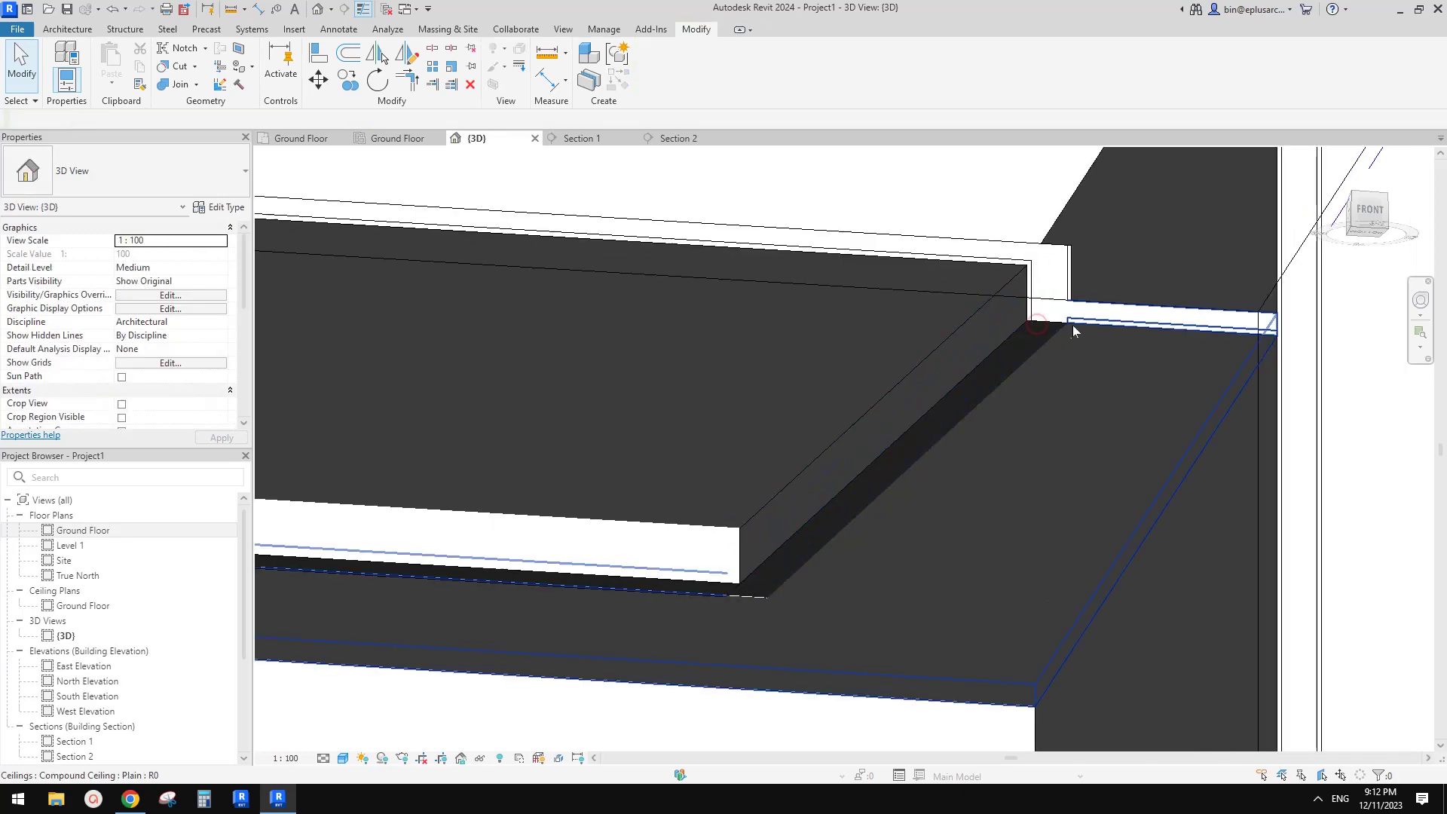
pyautogui.click(1073, 324)
pyautogui.press('Escape')
pyautogui.press('Escape')
pyautogui.keyDown('shift'); pyautogui.moveTo(1061, 332); pyautogui.dragTo(992, 342, button='middle'); pyautogui.keyUp('shift')
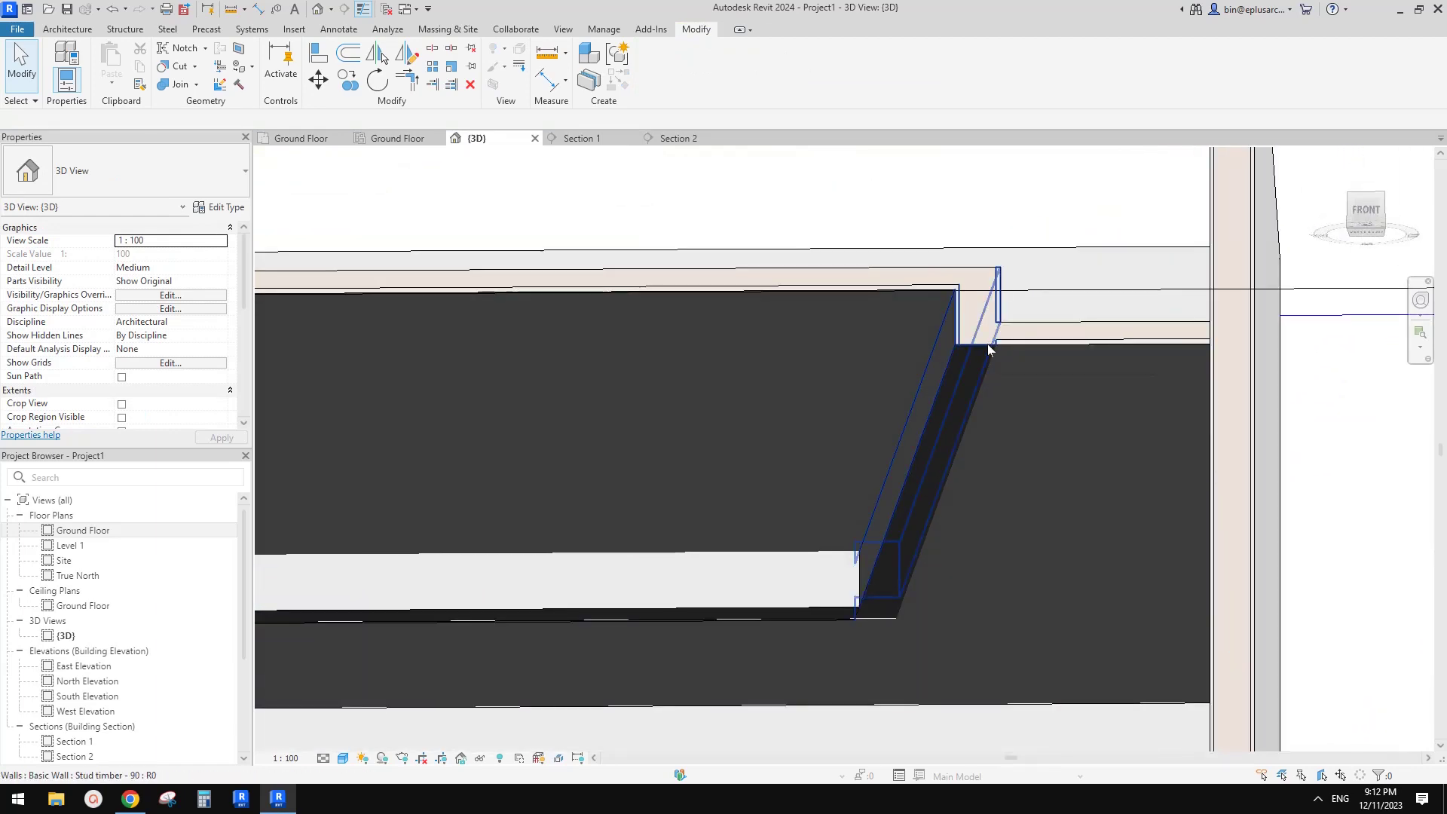
pyautogui.click(1027, 342)
pyautogui.keyDown('shift'); pyautogui.moveTo(1026, 342); pyautogui.dragTo(969, 305, button='middle'); pyautogui.keyUp('shift')
pyautogui.scroll(2, 970, 305)
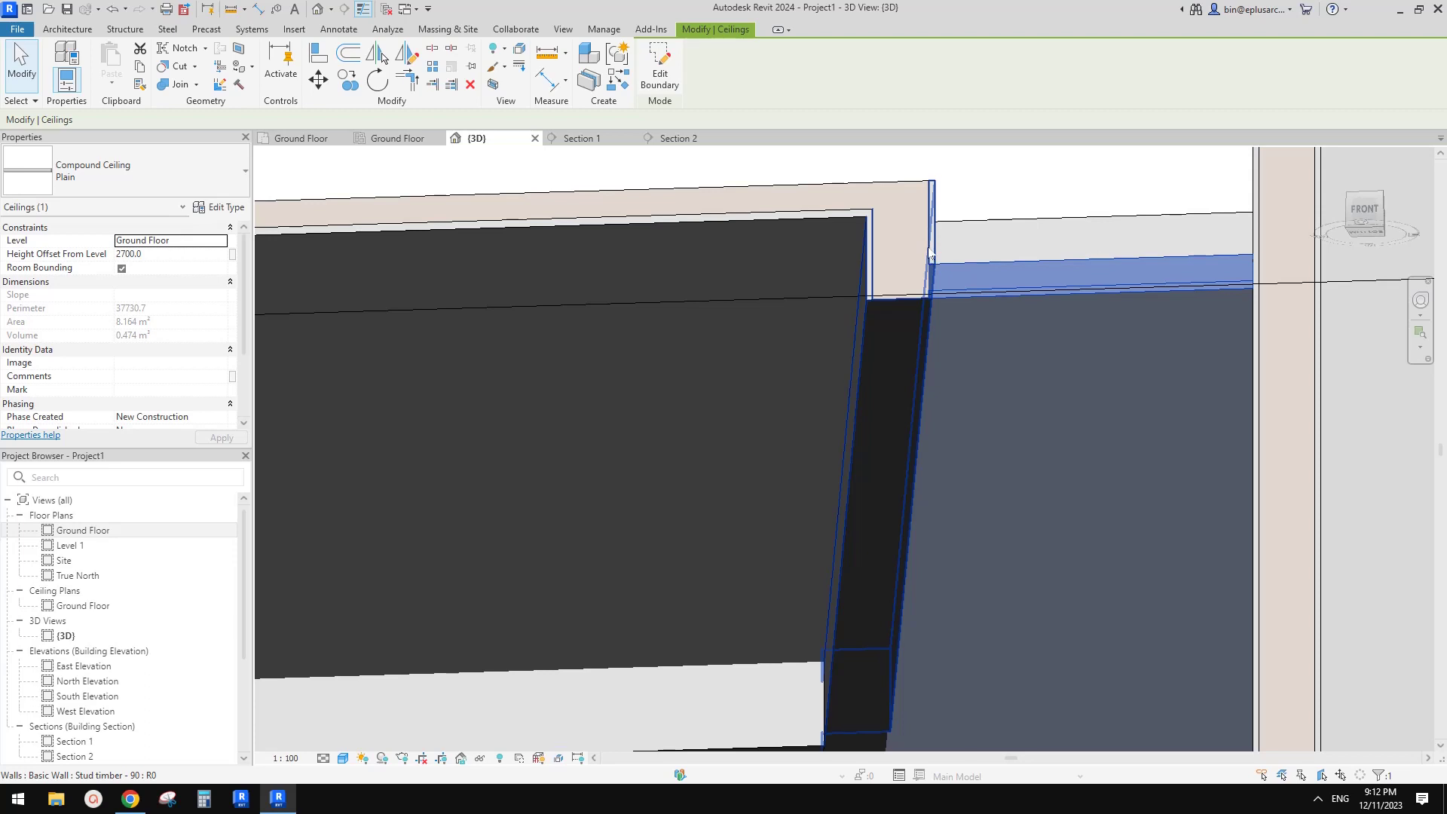
pyautogui.keyDown('shift'); pyautogui.moveTo(929, 252); pyautogui.dragTo(971, 307, button='middle'); pyautogui.keyUp('shift')
pyautogui.press('Escape')
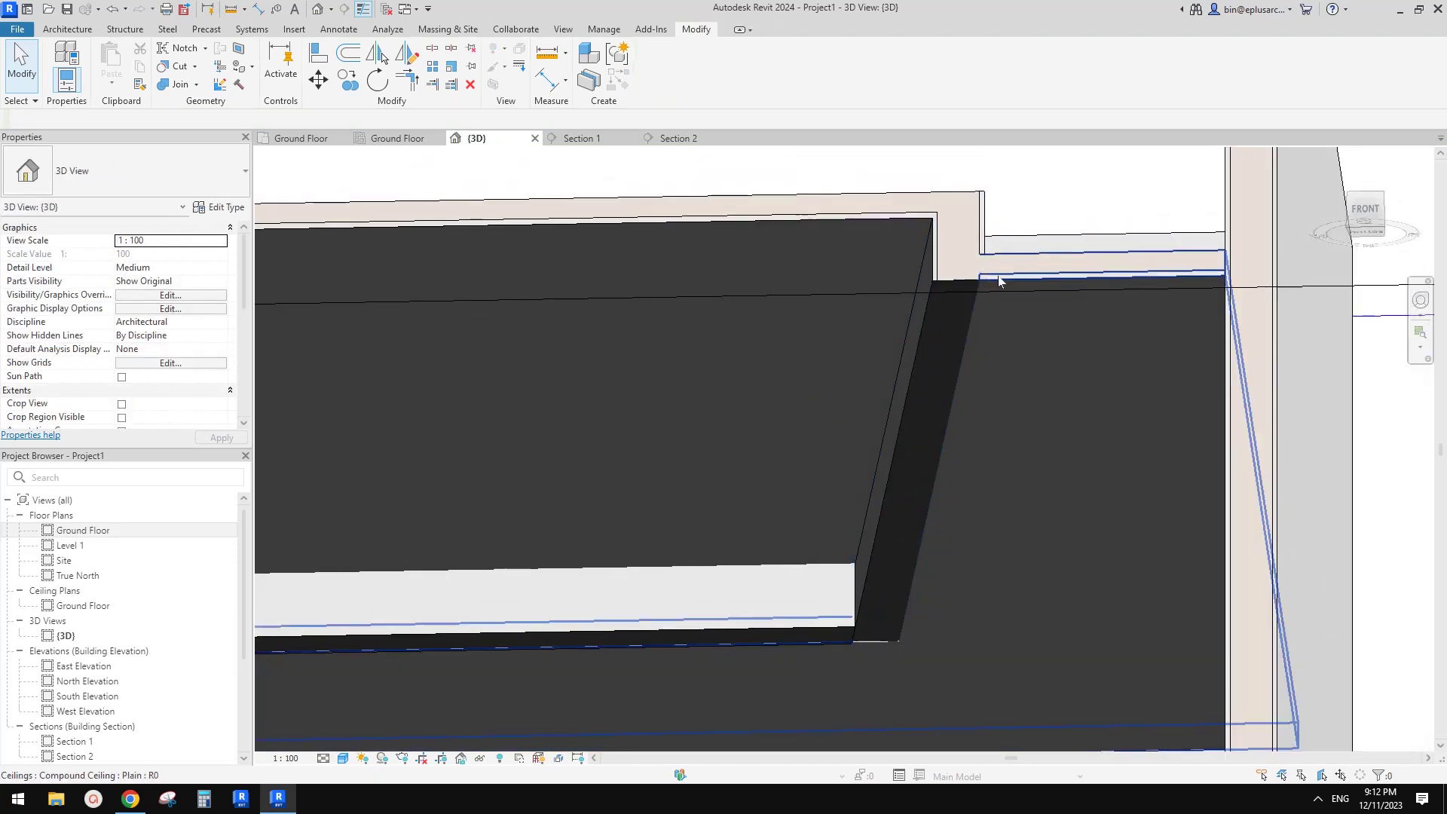
# Edit the ring ceiling's boundary by flipping its inner lines to the opposite face of the upstand walls, and finish the sketch.
pyautogui.click(1017, 279)
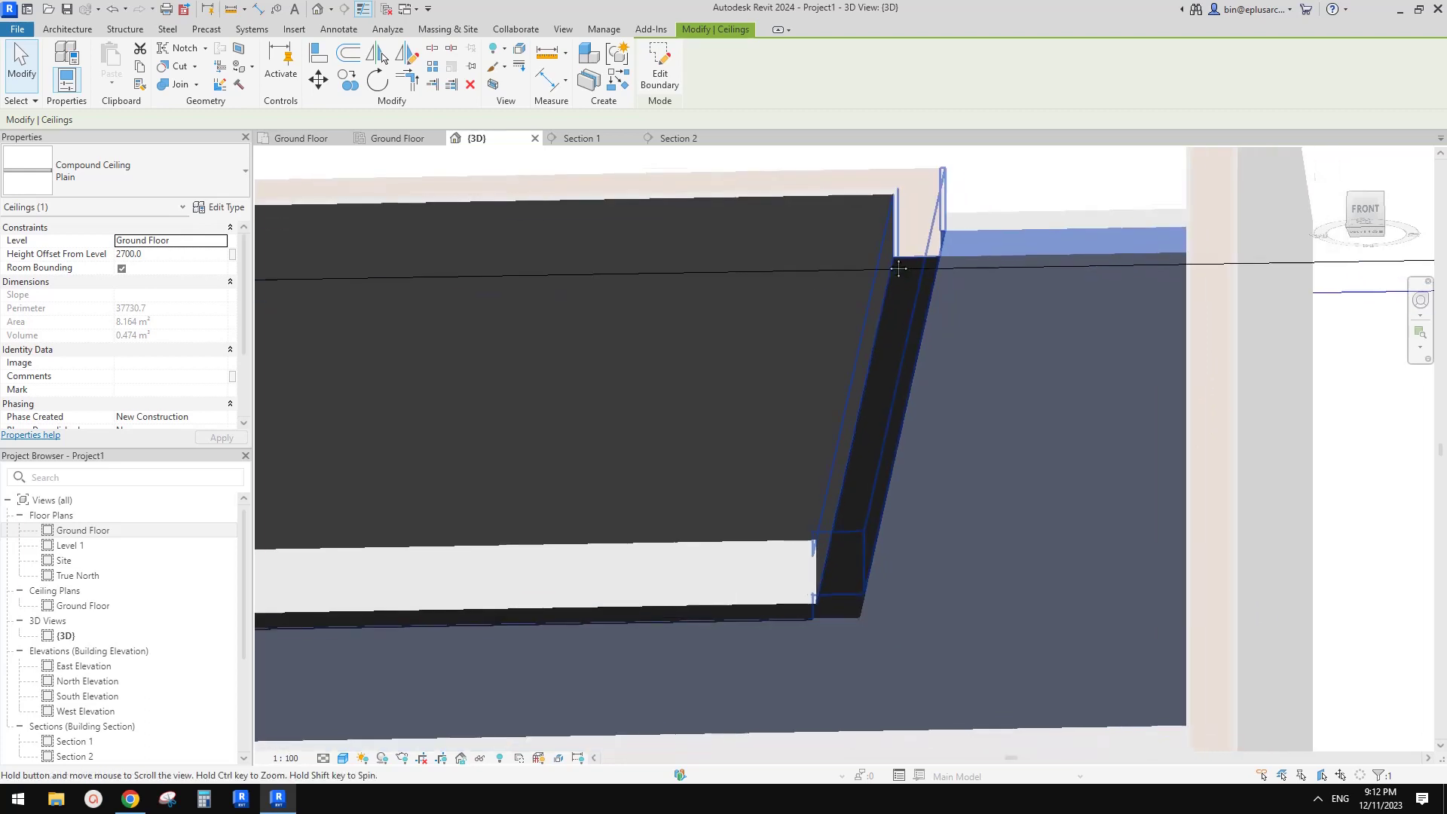
pyautogui.click(659, 68)
pyautogui.scroll(-4, 878, 243)
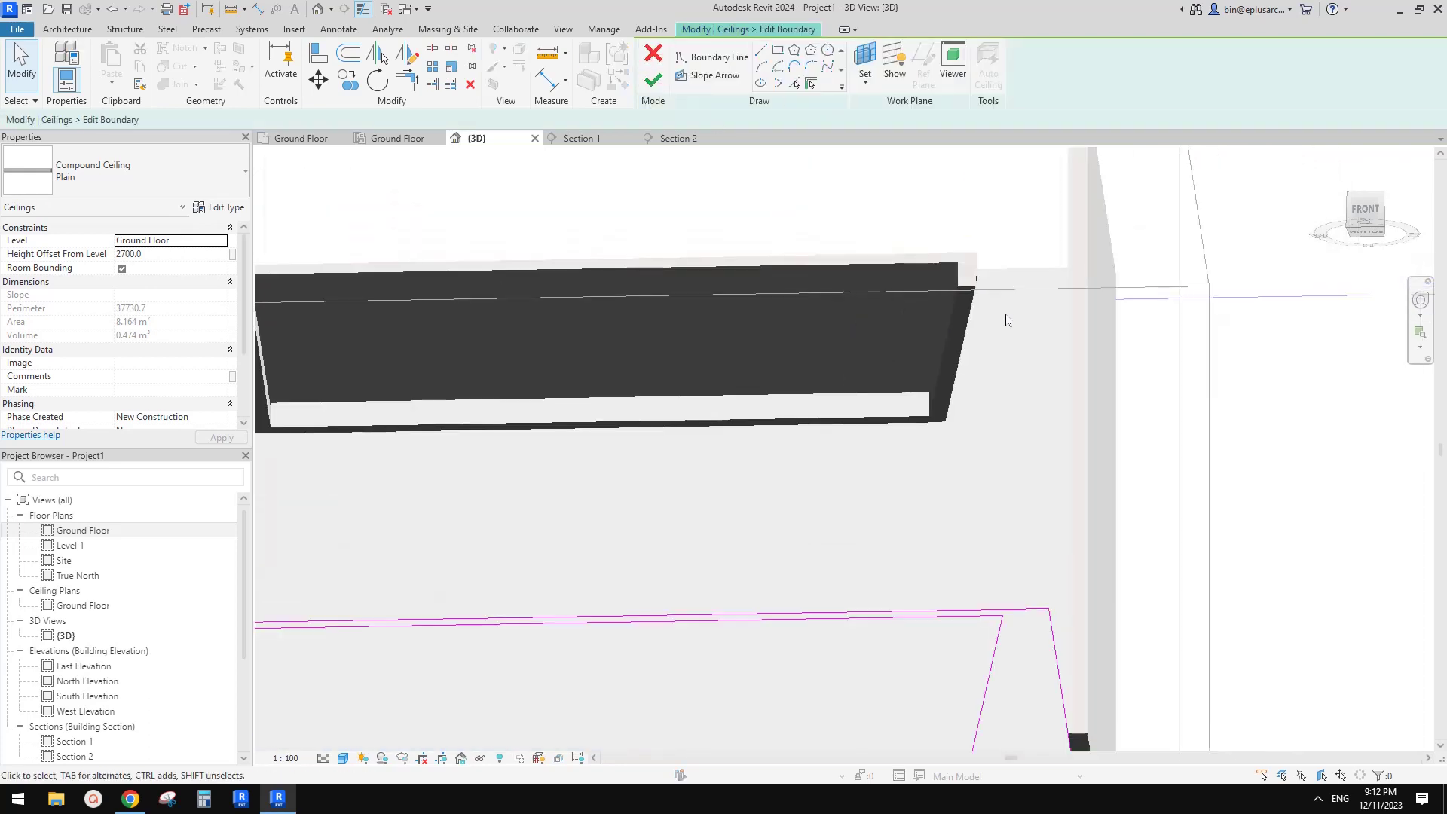
pyautogui.scroll(3, 992, 542)
pyautogui.click(982, 577)
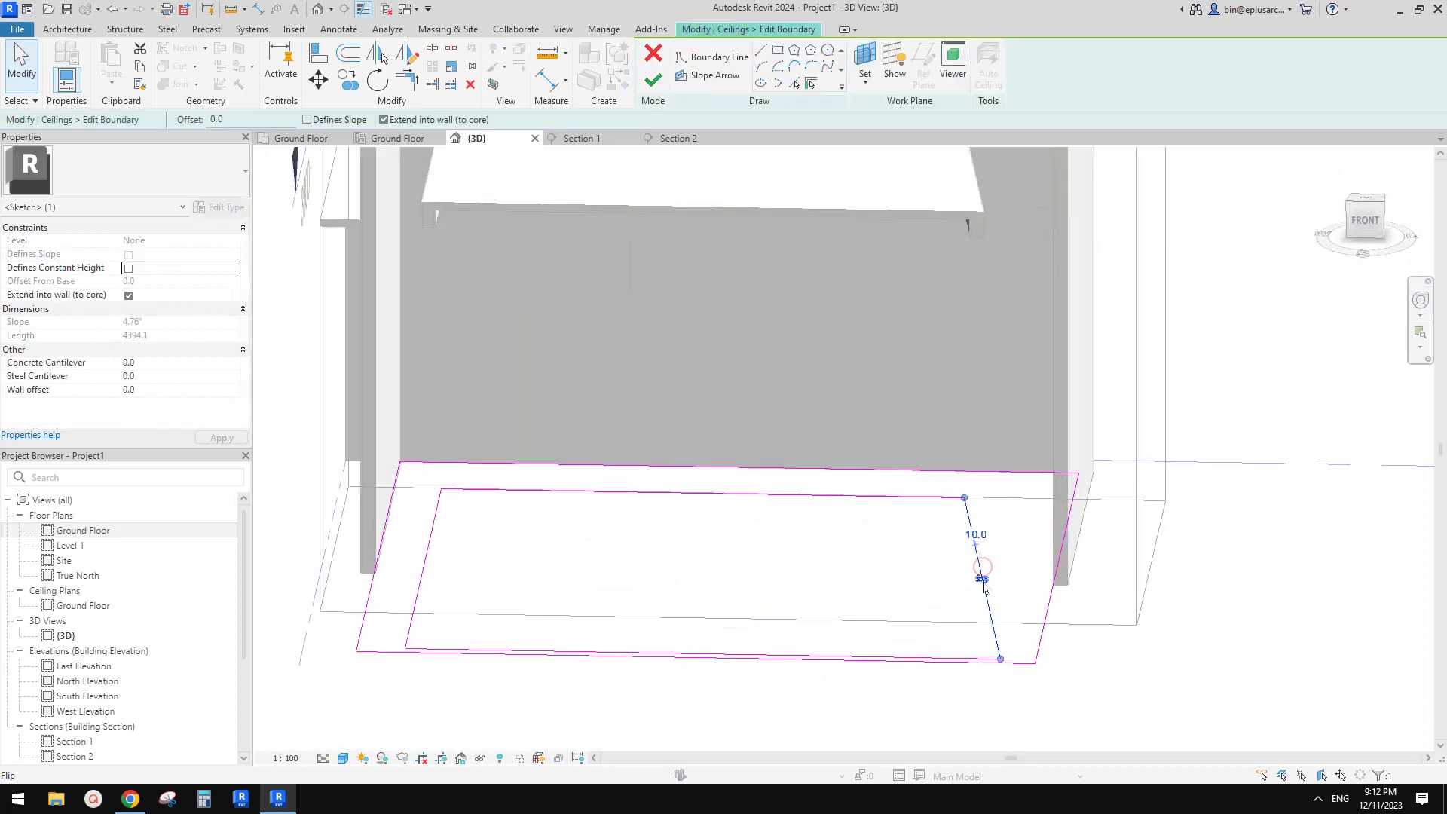
pyautogui.click(983, 580)
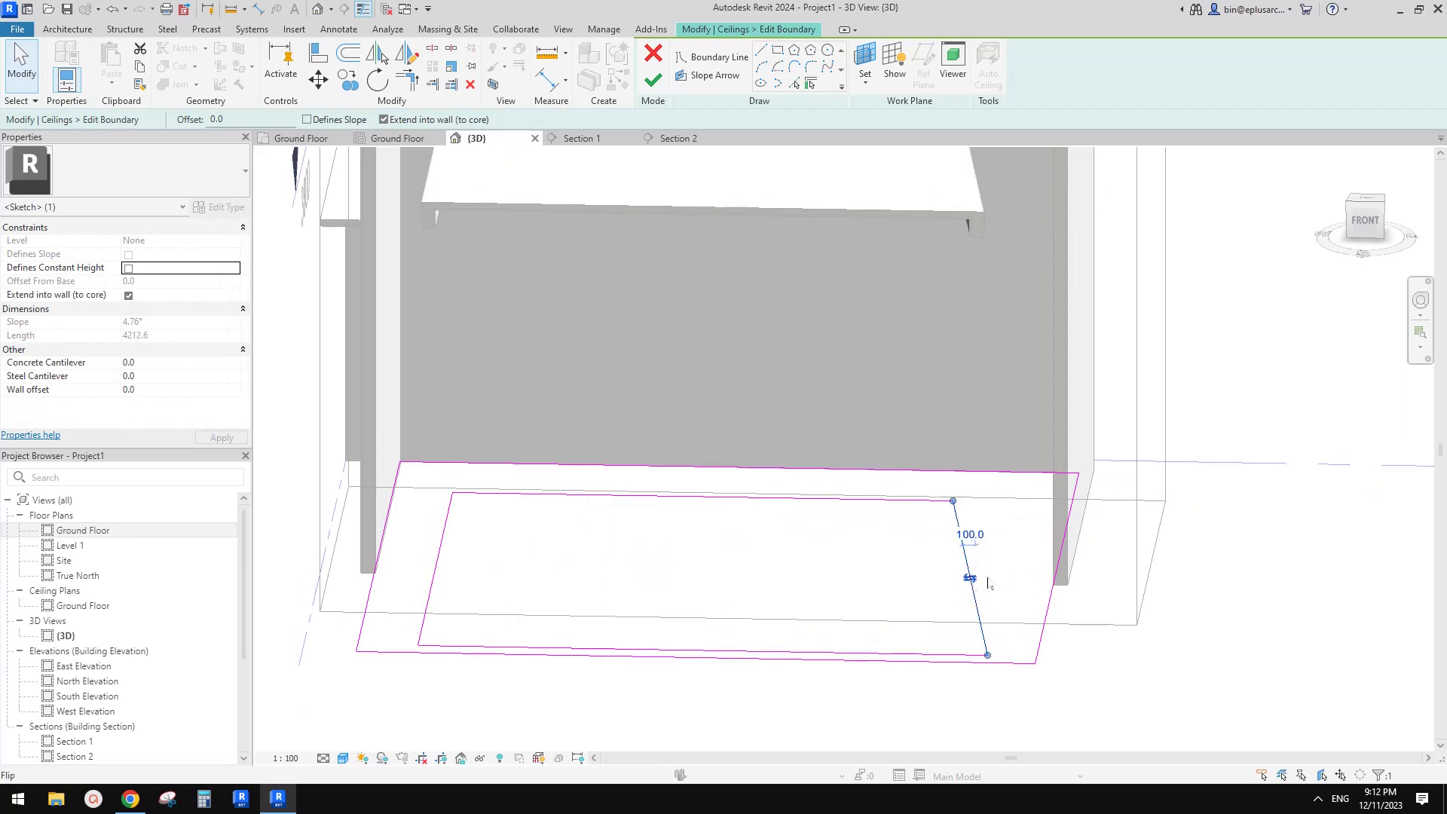
pyautogui.click(653, 80)
pyautogui.scroll(8, 975, 275)
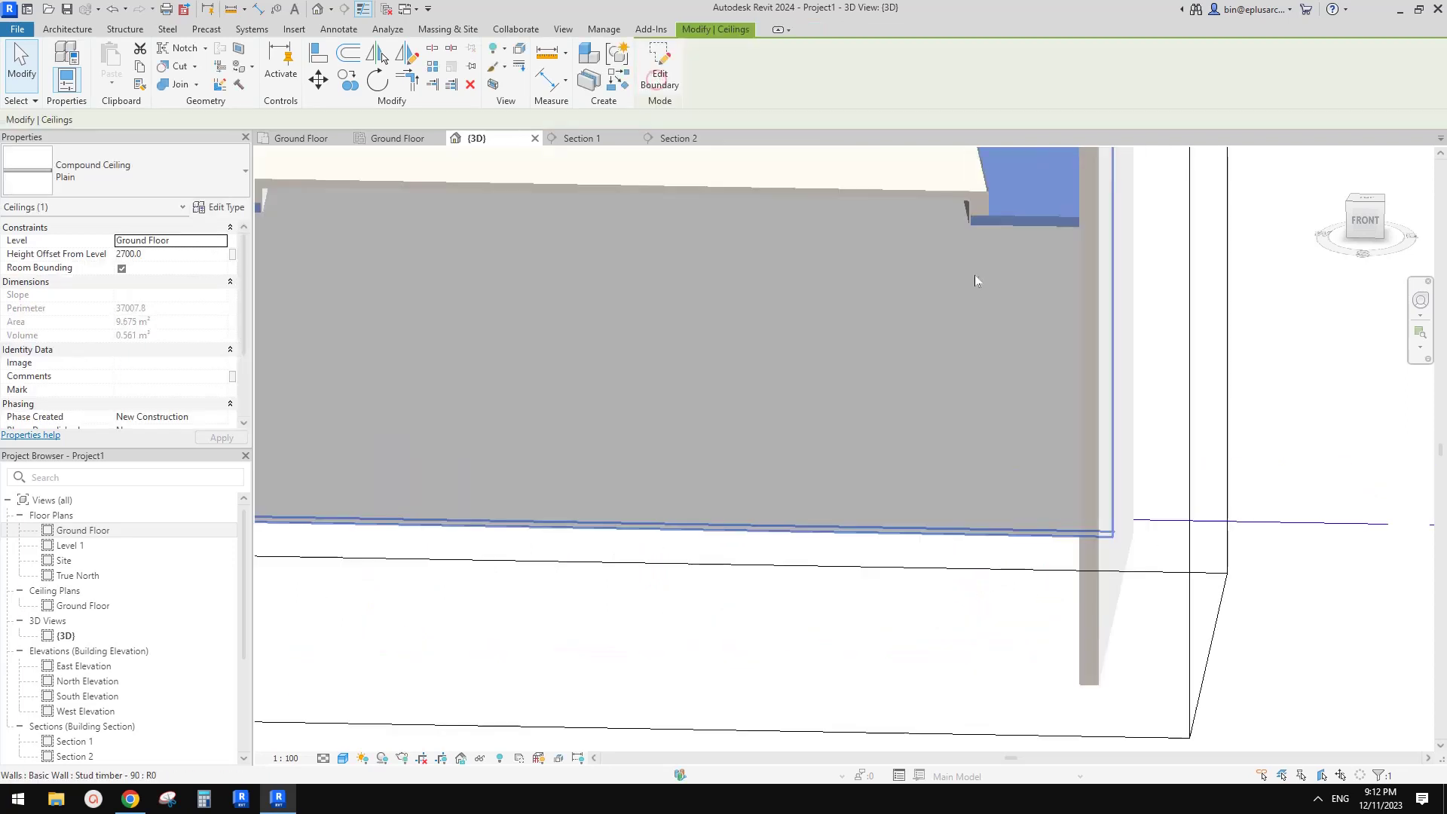
pyautogui.press('Escape')
# Join the long rear upstand wall's geometry to the ring ceiling beneath it.
pyautogui.scroll(3, 1034, 350)
pyautogui.keyDown('shift'); pyautogui.moveTo(1031, 413); pyautogui.dragTo(1058, 248, button='middle'); pyautogui.keyUp('shift')
pyautogui.scroll(-3, 1139, 326)
pyautogui.keyDown('shift'); pyautogui.moveTo(1115, 353); pyautogui.dragTo(876, 401, button='middle'); pyautogui.keyUp('shift')
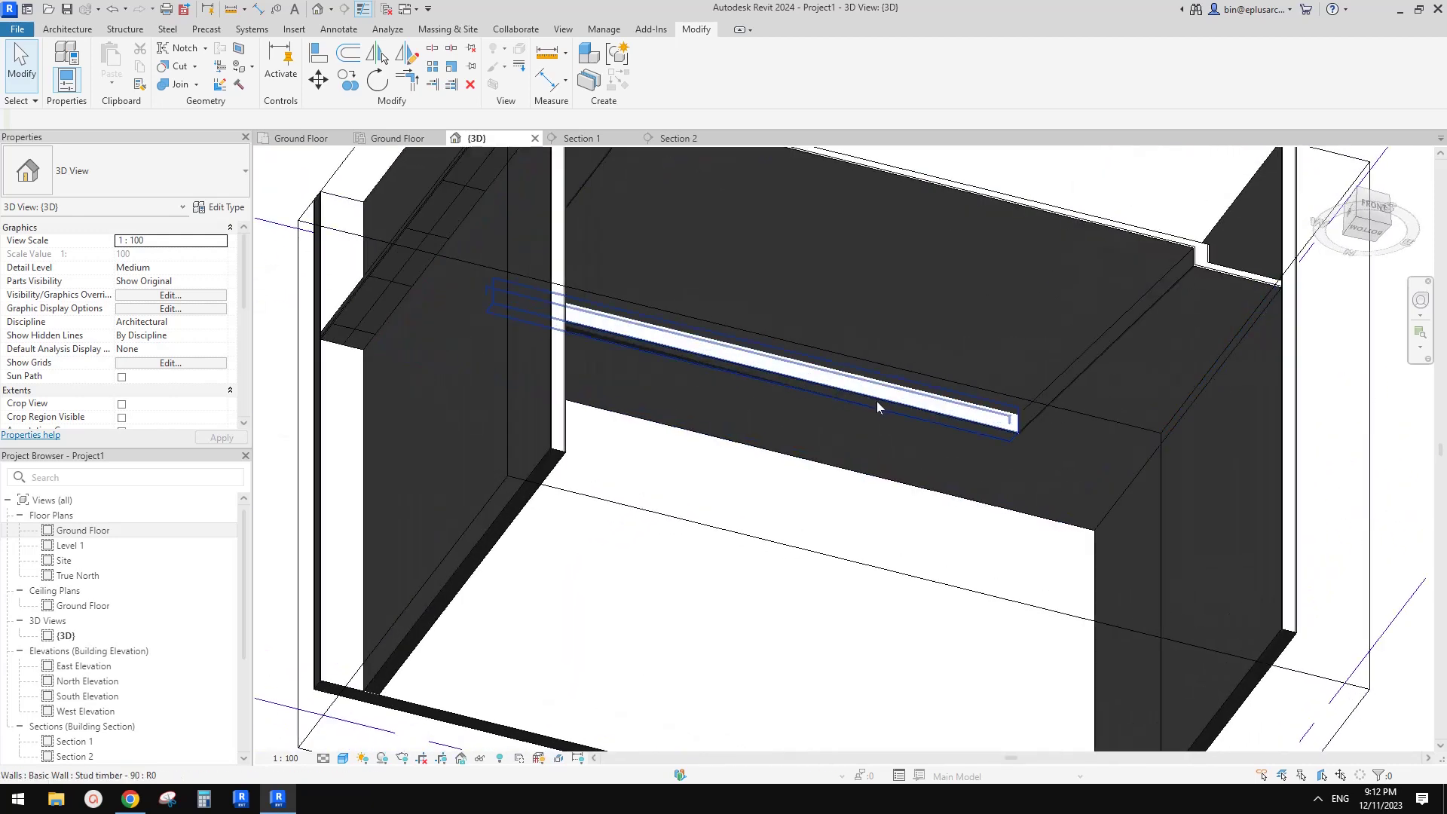
pyautogui.press('j')
pyautogui.press('g')
pyautogui.scroll(2, 926, 429)
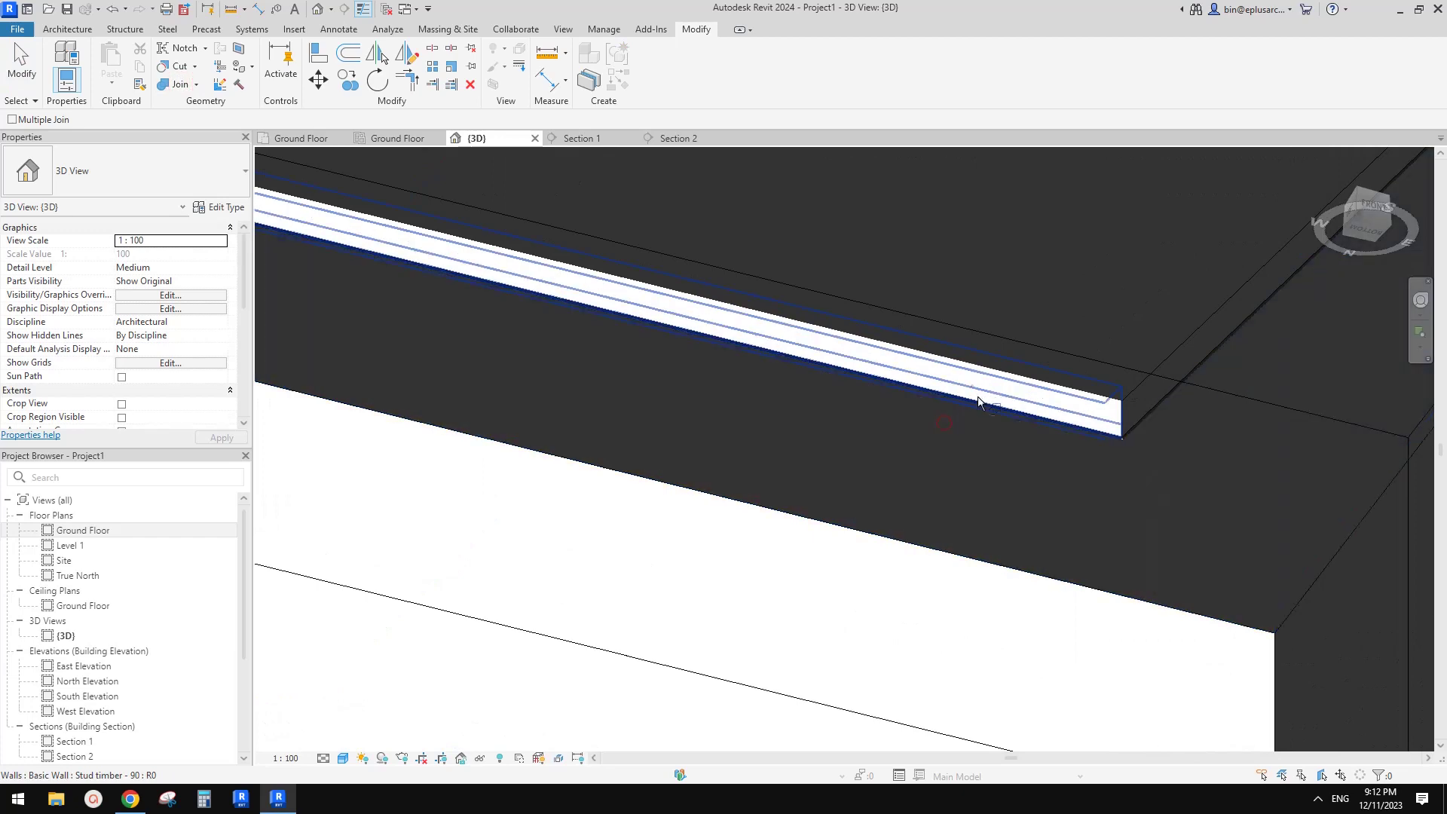
pyautogui.scroll(-2, 1010, 437)
pyautogui.keyDown('shift'); pyautogui.moveTo(1040, 478); pyautogui.dragTo(1009, 387, button='middle'); pyautogui.keyUp('shift')
pyautogui.press('Escape')
# Examine from below the exposed strip where the upstand wall's underside meets the ring ceiling at the corner.
pyautogui.scroll(6, 1187, 330)
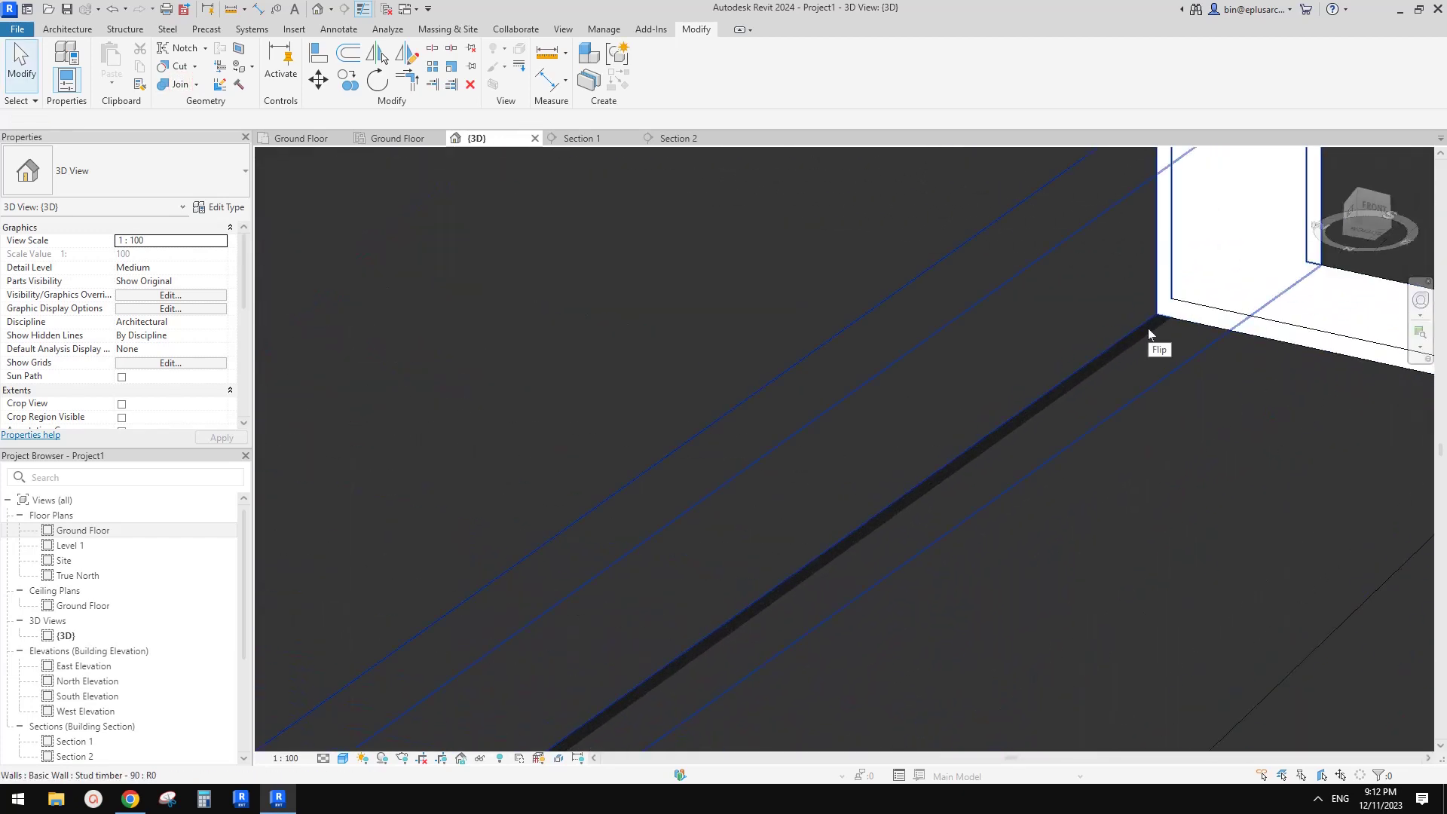
pyautogui.click(1147, 329)
pyautogui.keyDown('shift'); pyautogui.moveTo(1147, 328); pyautogui.dragTo(1113, 343, button='middle'); pyautogui.keyUp('shift')
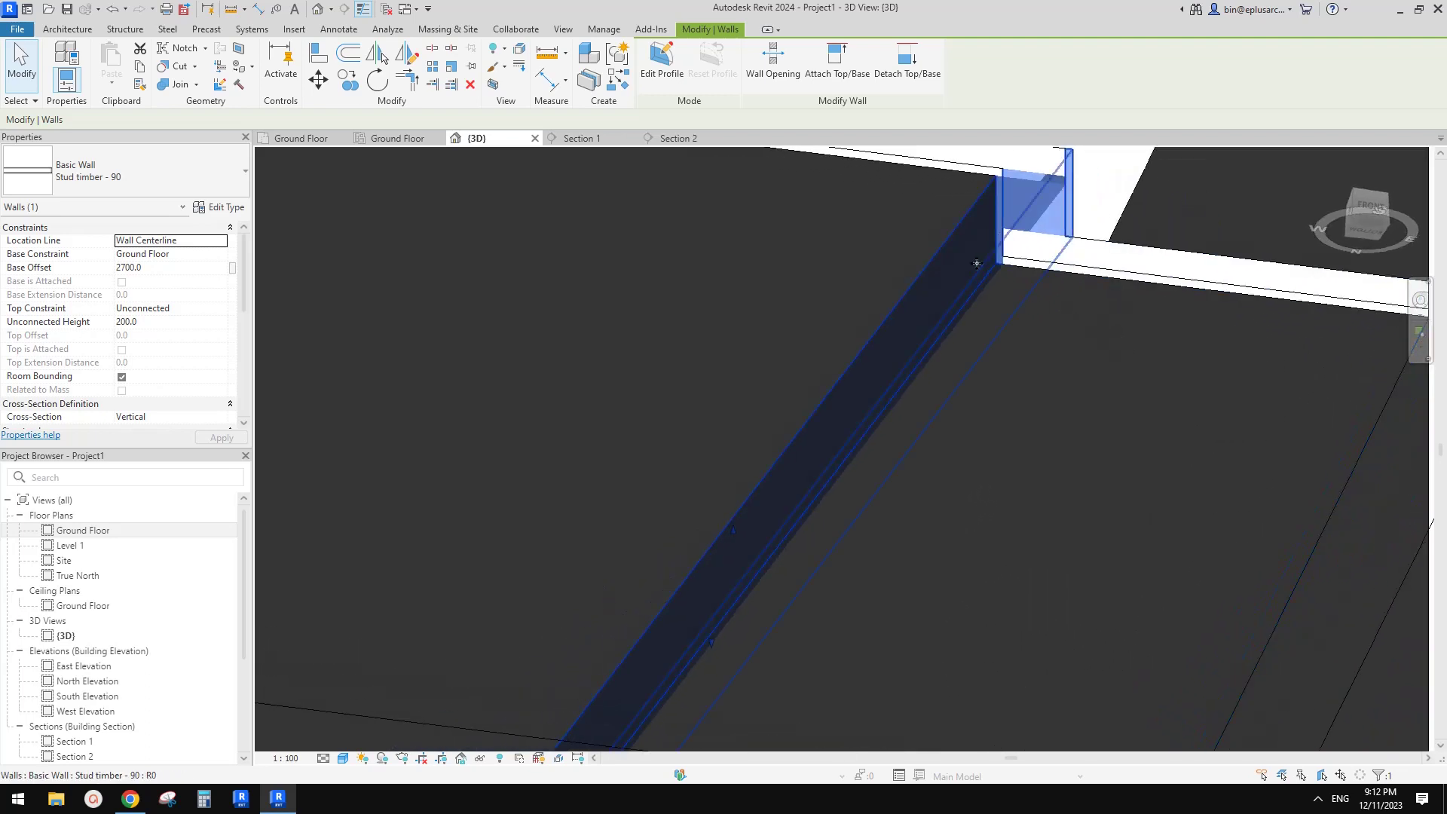
pyautogui.scroll(3, 1009, 267)
pyautogui.press('Escape')
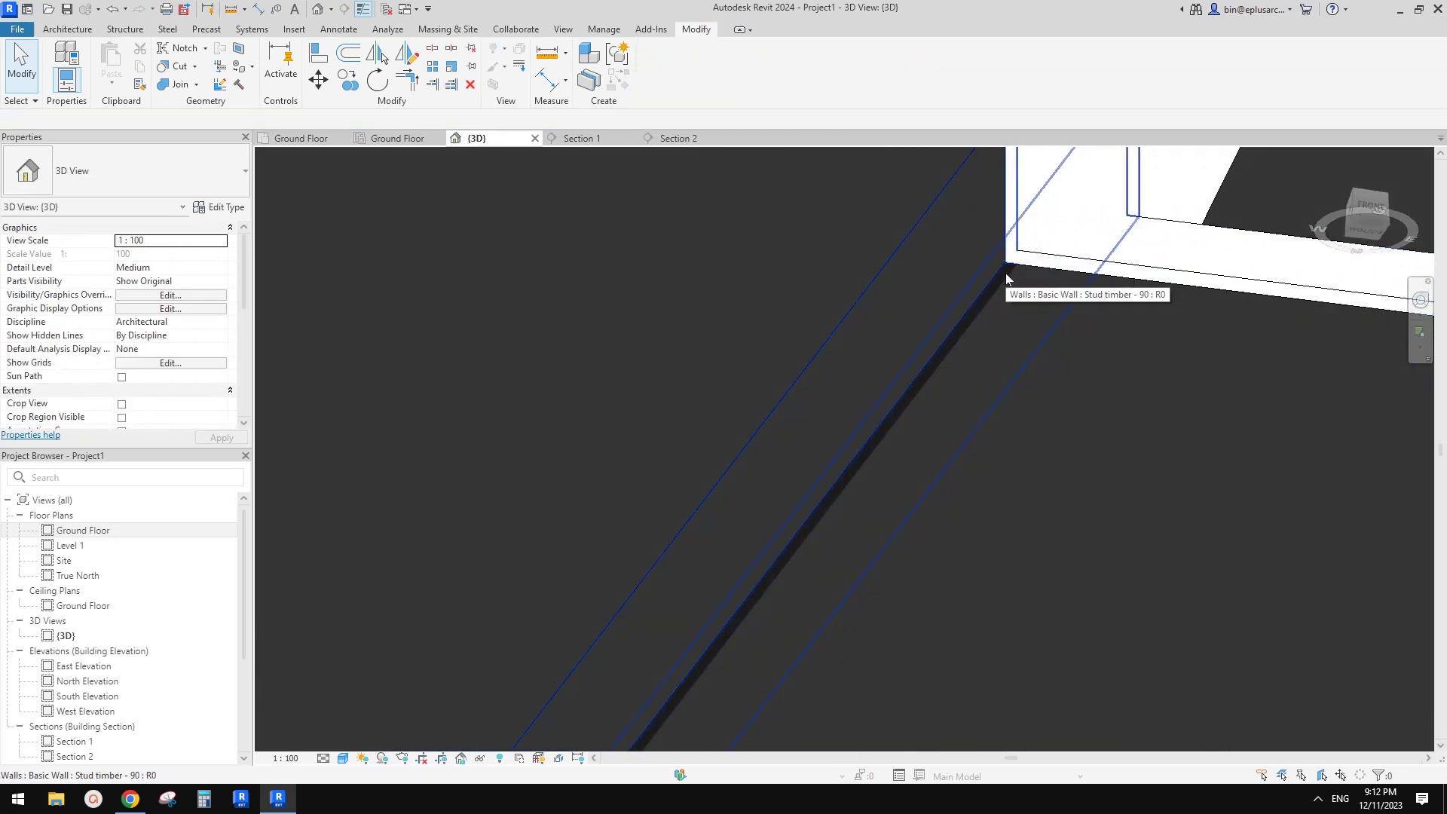
pyautogui.click(1006, 278)
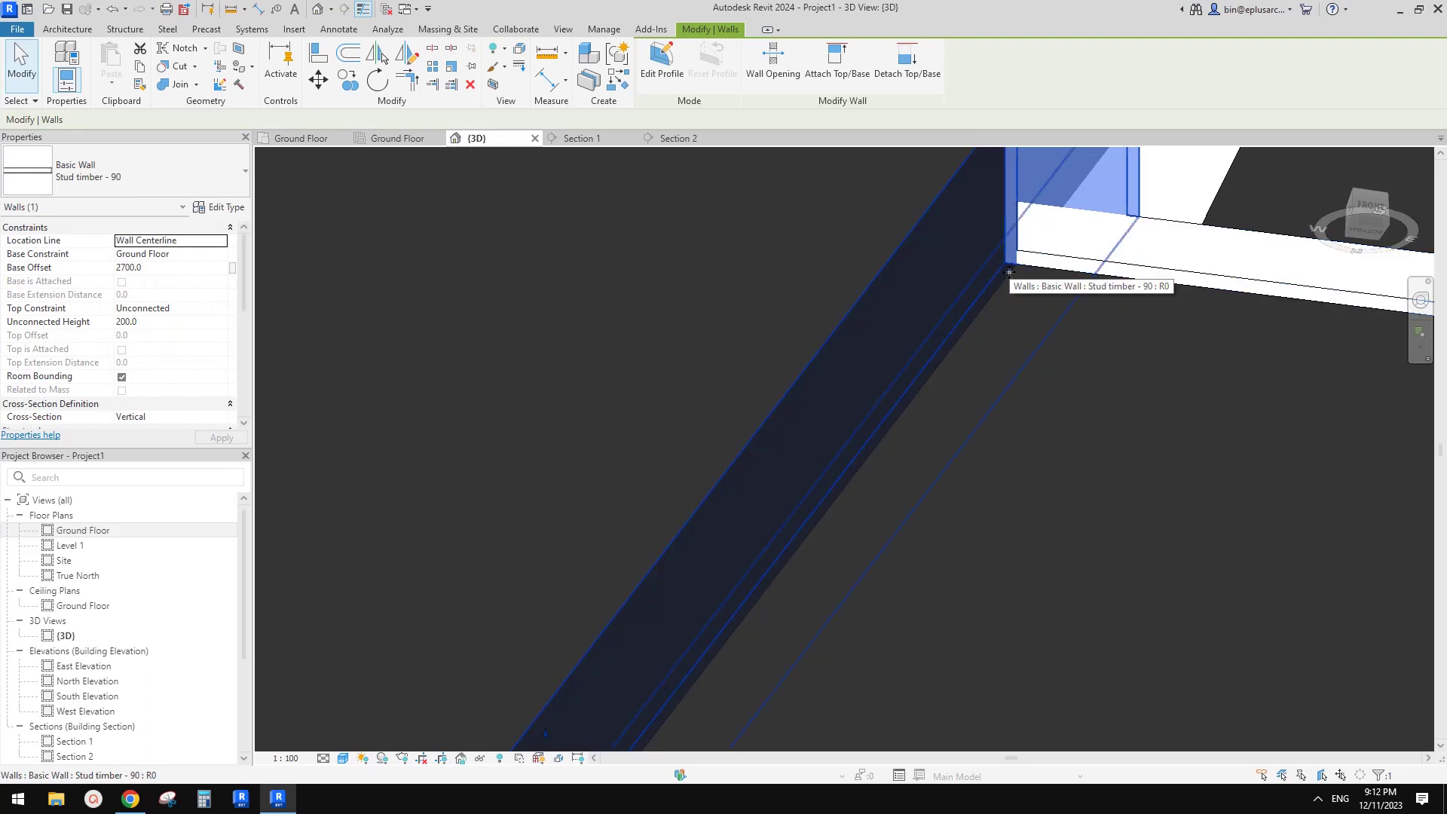
pyautogui.press('Escape')
pyautogui.scroll(-2, 1055, 322)
pyautogui.moveTo(1055, 323); pyautogui.dragTo(1107, 370, button='middle')
pyautogui.scroll(2, 1062, 349)
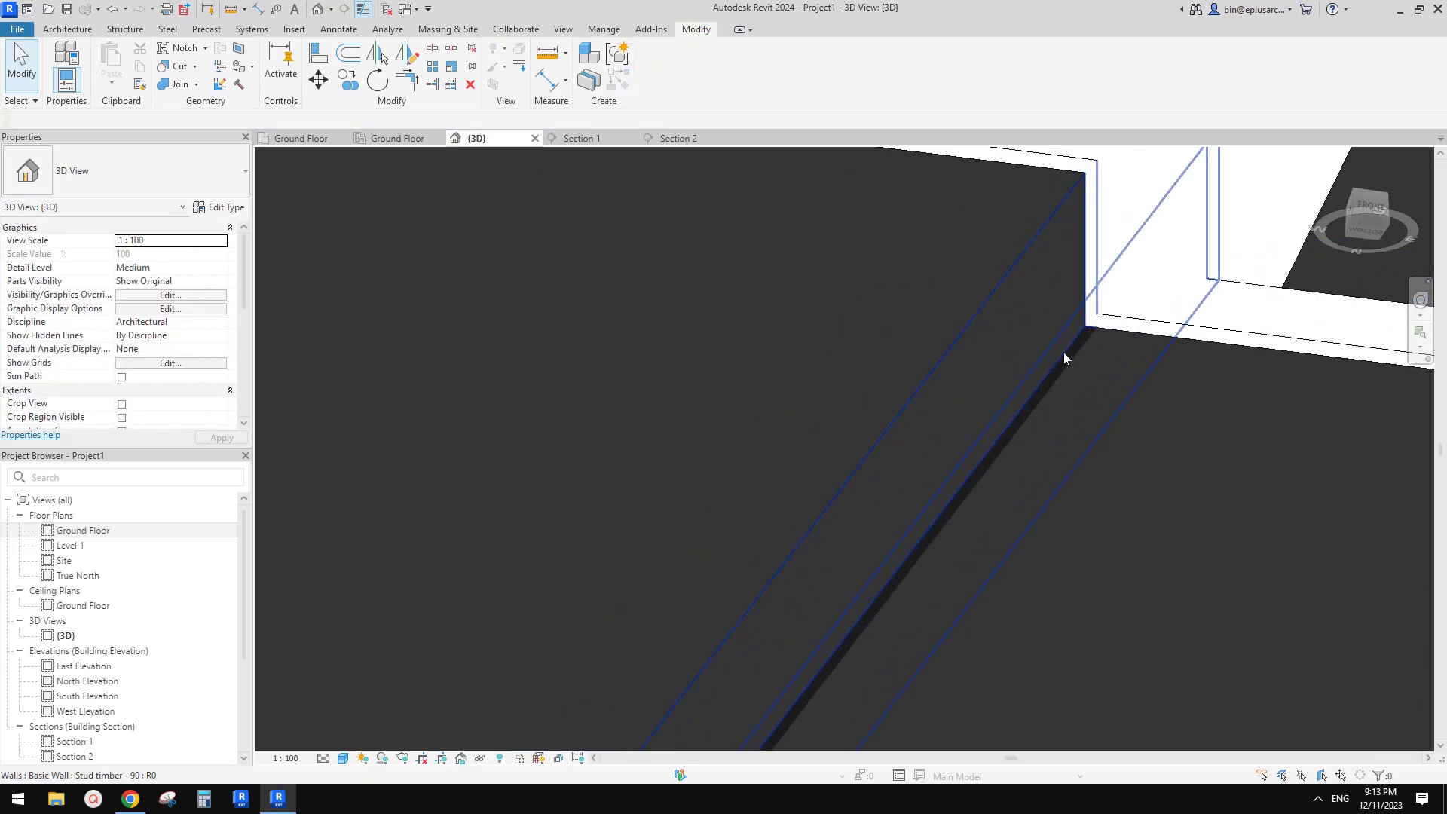
pyautogui.scroll(1, 1060, 364)
pyautogui.scroll(-1, 1055, 332)
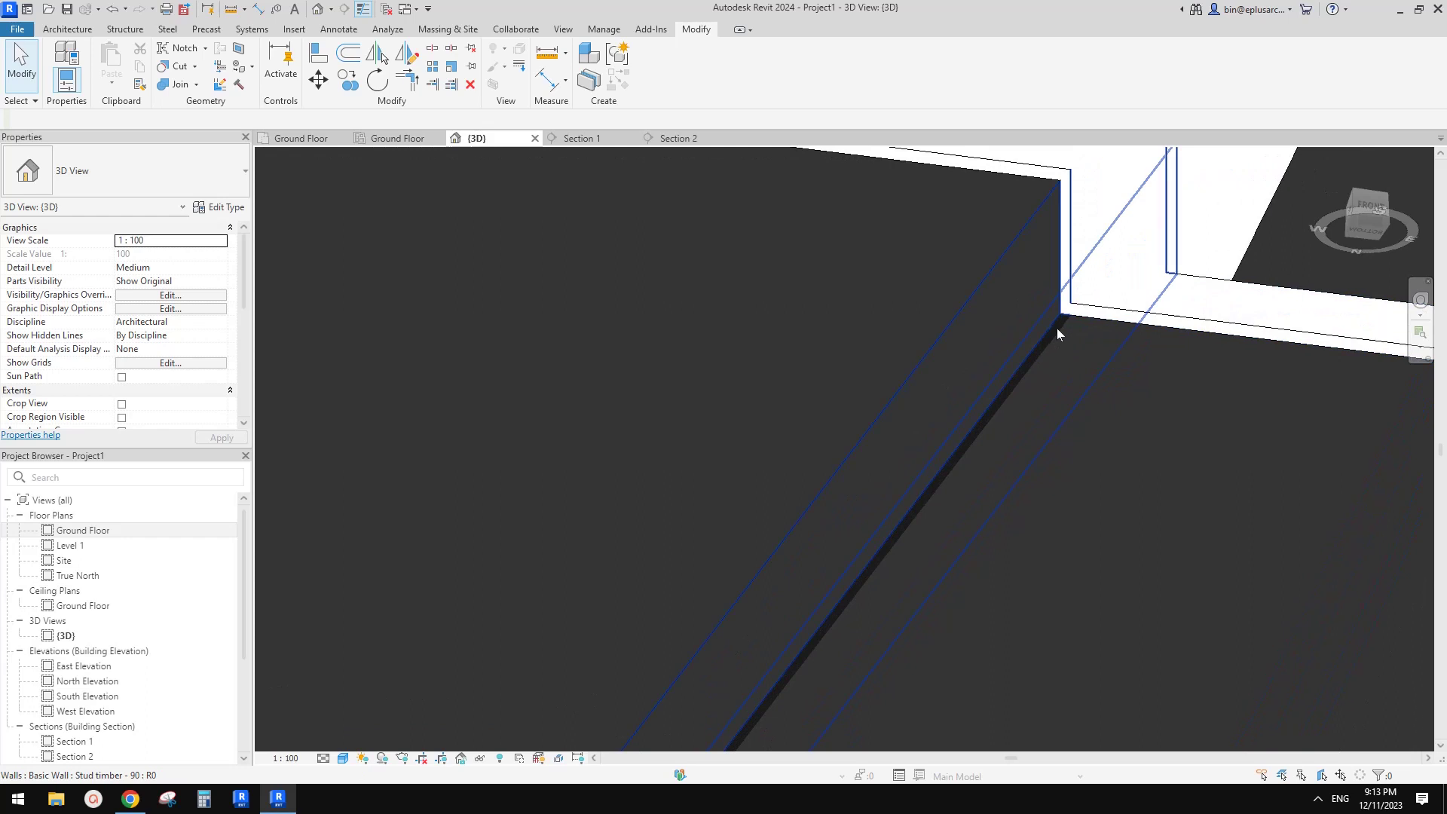
pyautogui.scroll(3, 1057, 328)
pyautogui.scroll(-2, 1059, 327)
pyautogui.moveTo(1059, 328); pyautogui.dragTo(1038, 326, button='middle')
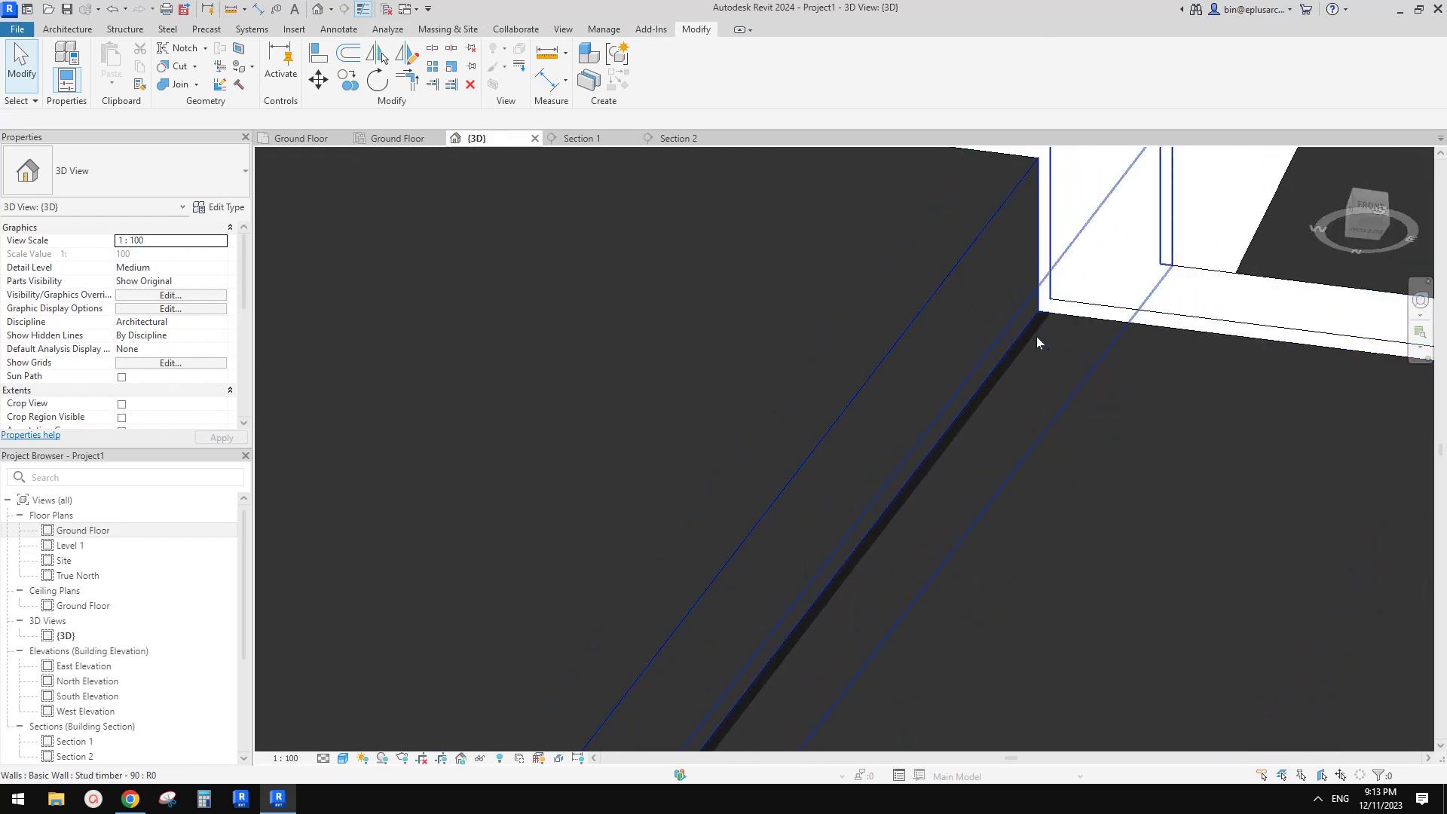
pyautogui.moveTo(1024, 363); pyautogui.dragTo(1021, 340, button='middle')
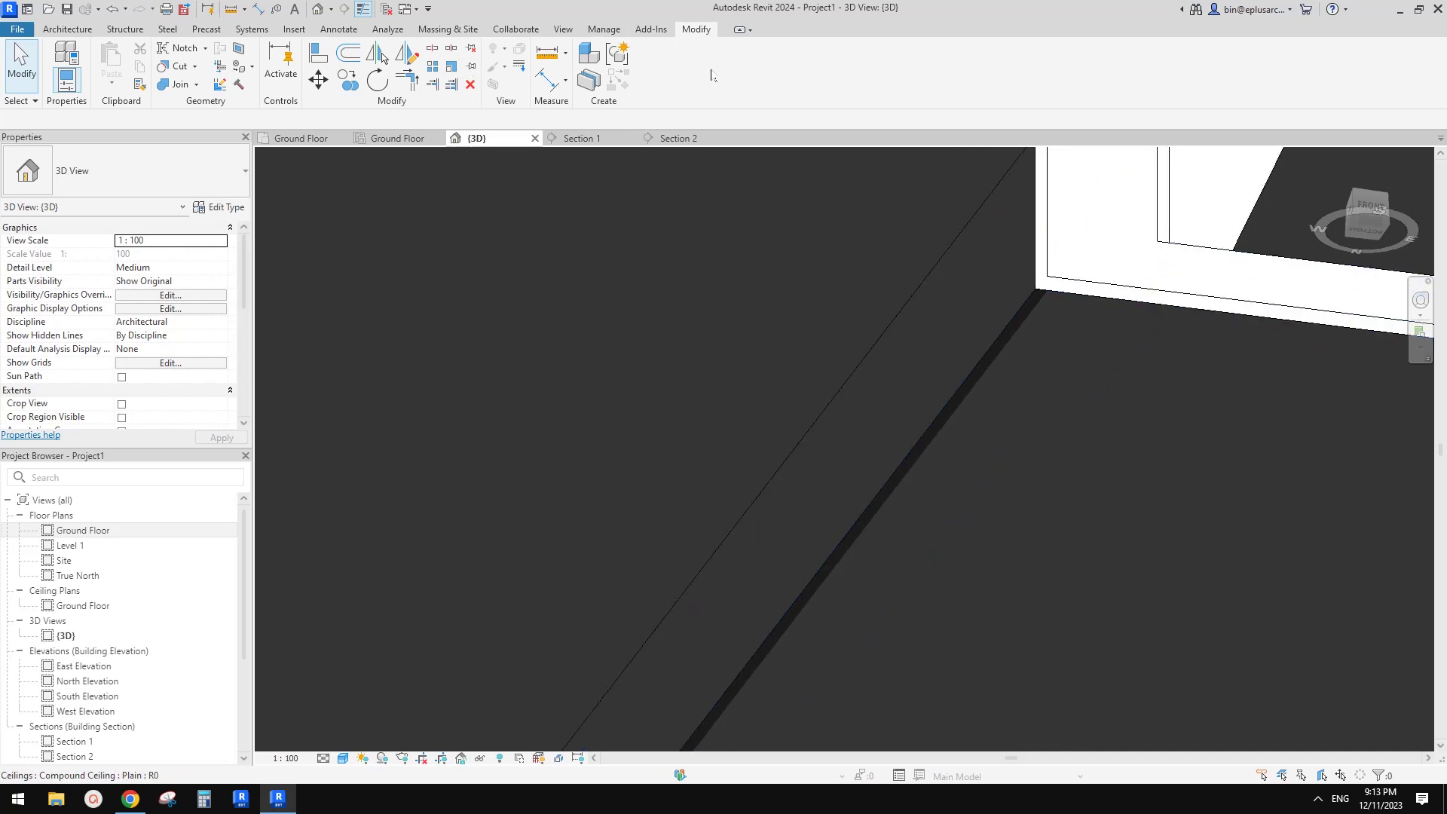
# Paint the exposed underside strip of the upstand wall with Gypsum Wall Board.
pyautogui.click(607, 30)
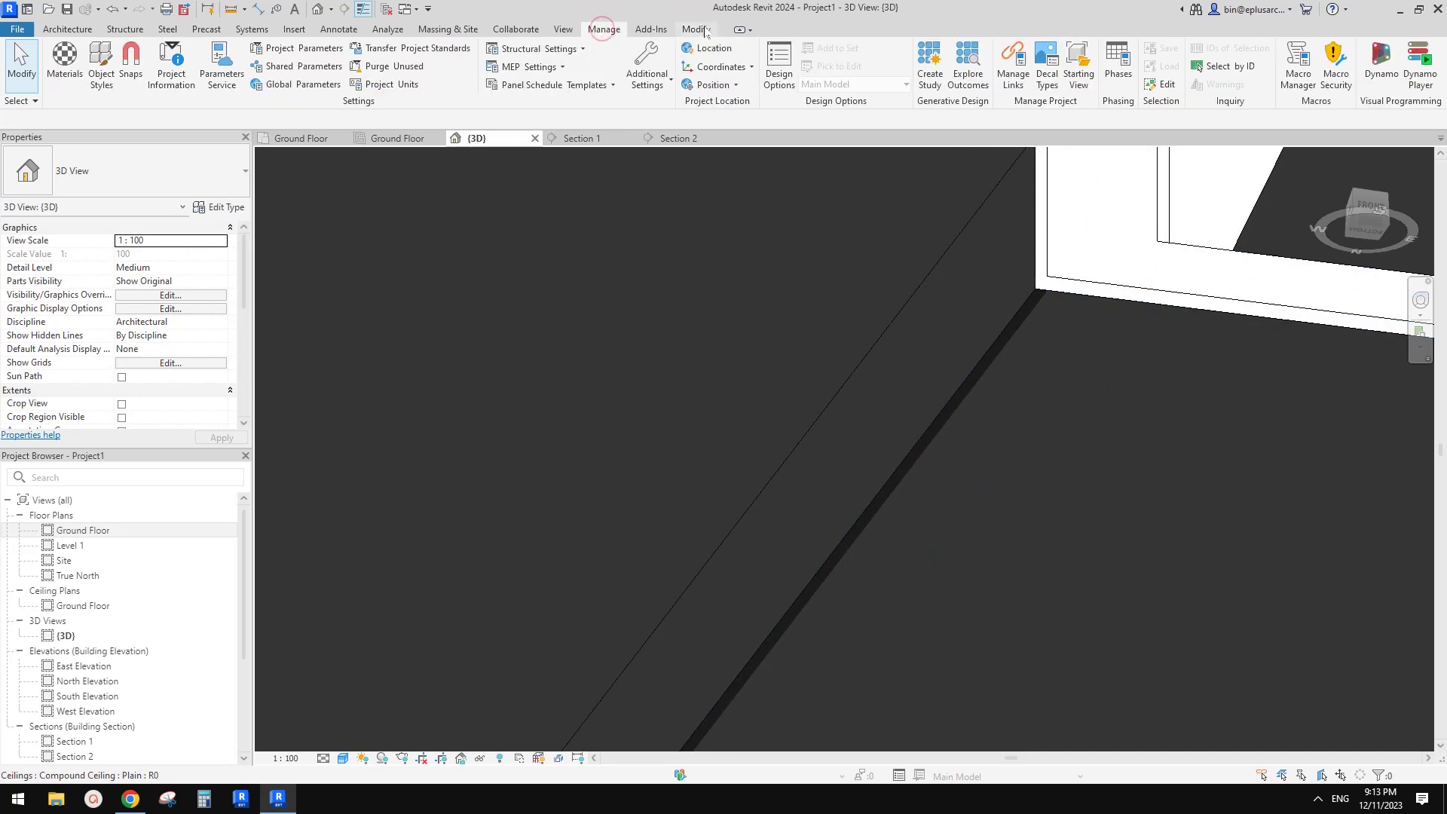
pyautogui.click(700, 29)
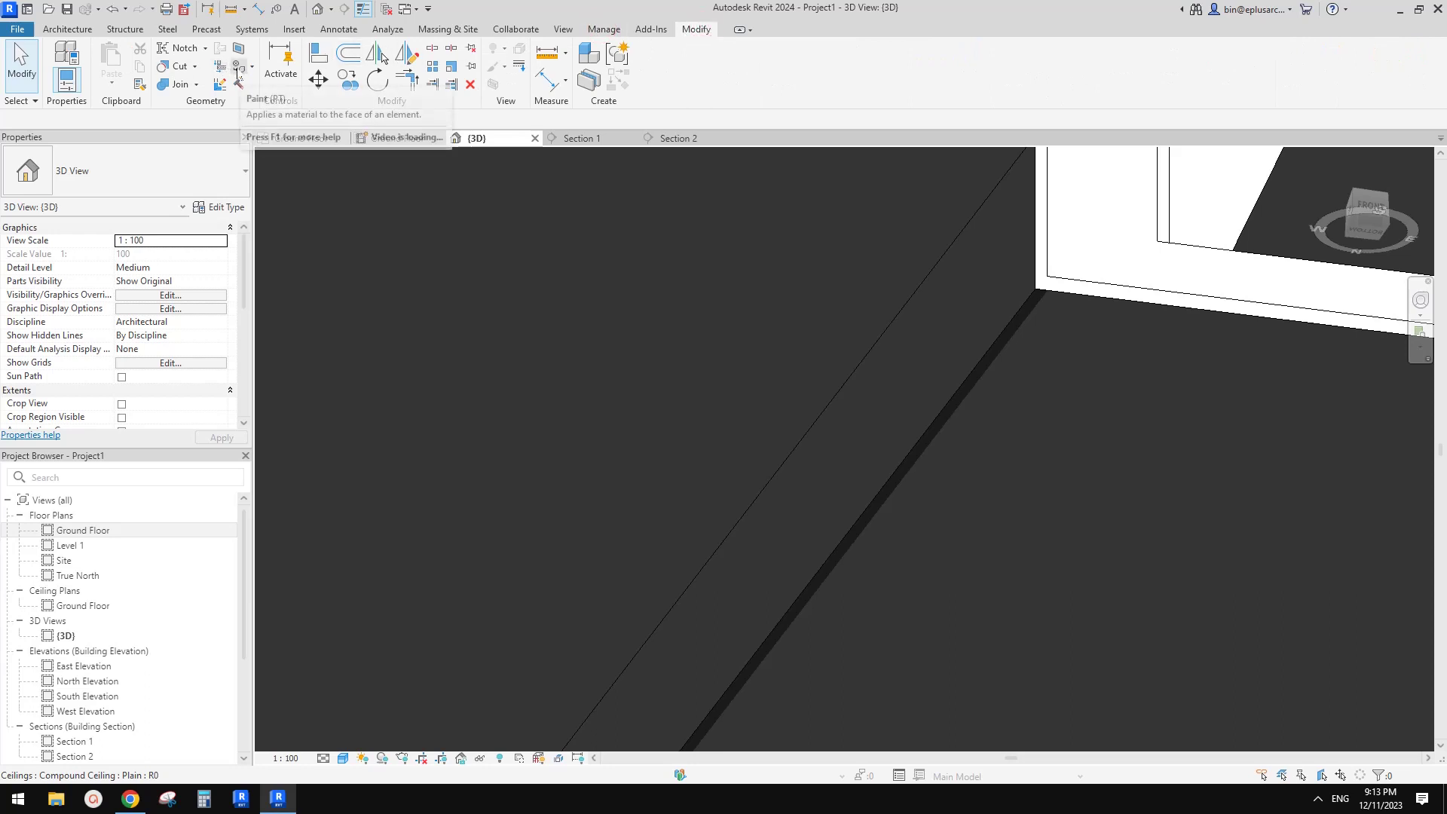
pyautogui.click(239, 68)
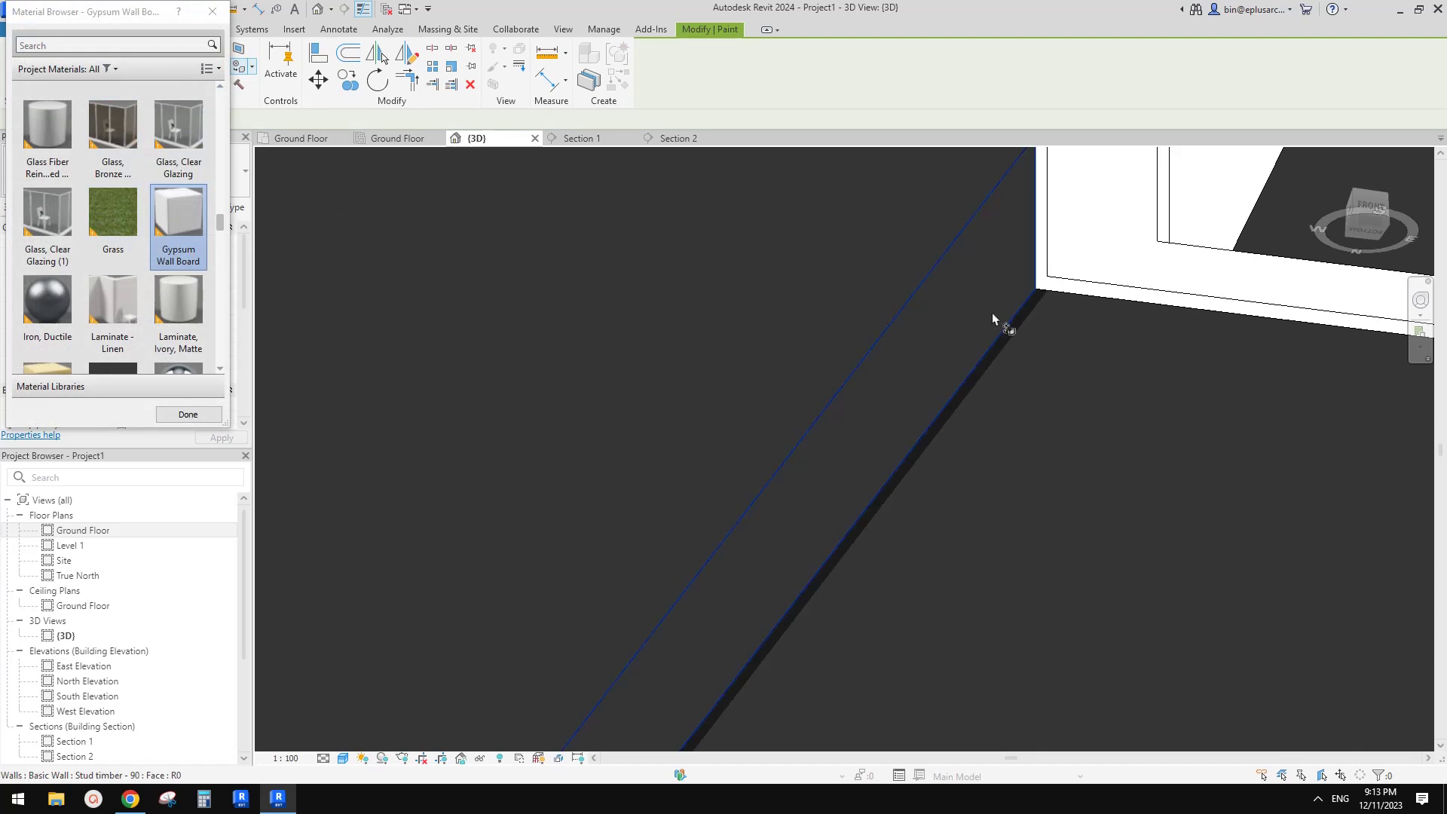
pyautogui.scroll(4, 1038, 297)
pyautogui.click(1037, 296)
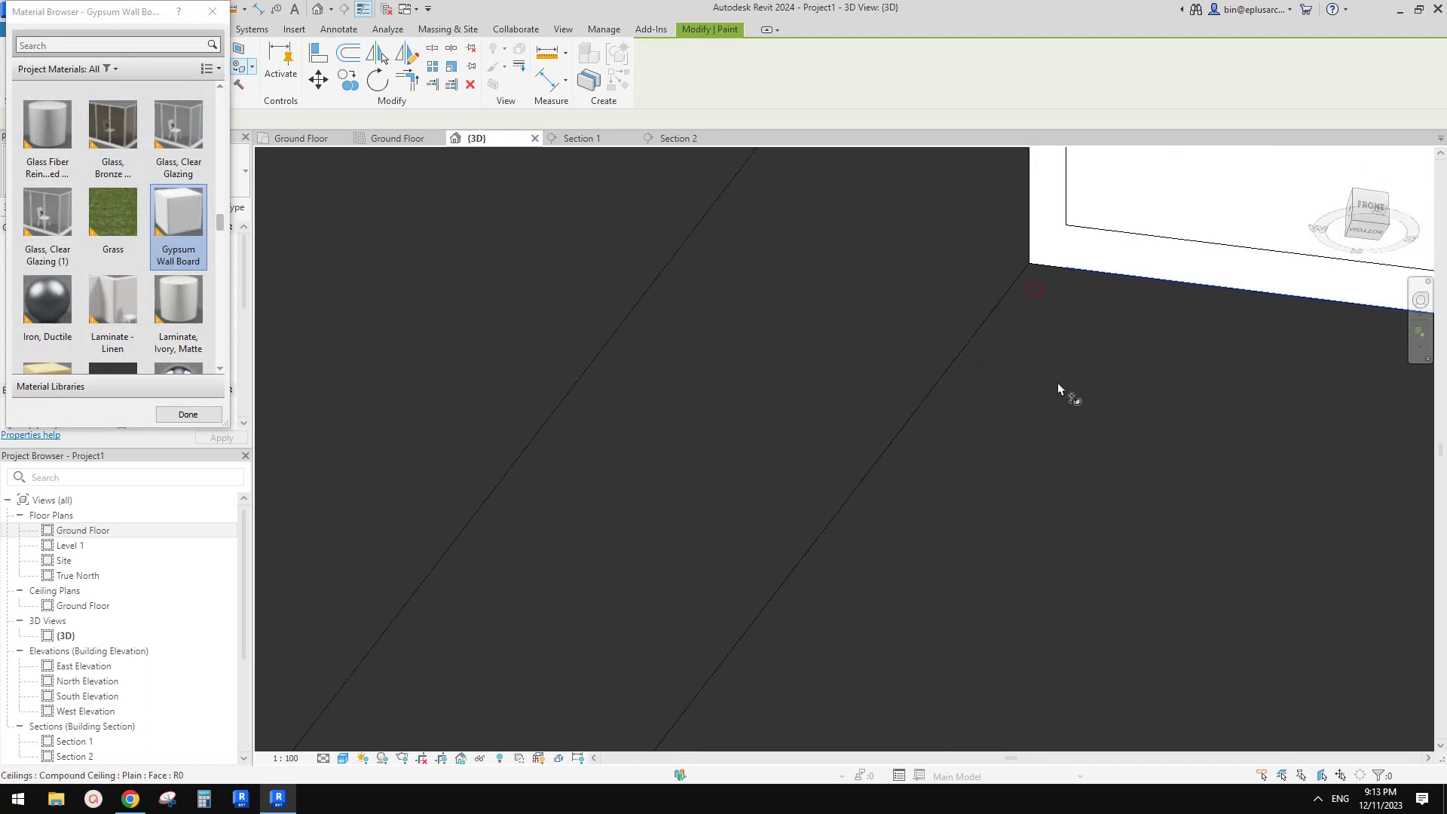
pyautogui.scroll(-5, 1057, 378)
pyautogui.press('Escape')
# Examine the rest of the ring ceiling and upstand walls from below, finishing on an overall view of the room.
pyautogui.moveTo(1071, 372); pyautogui.dragTo(1097, 271, button='middle')
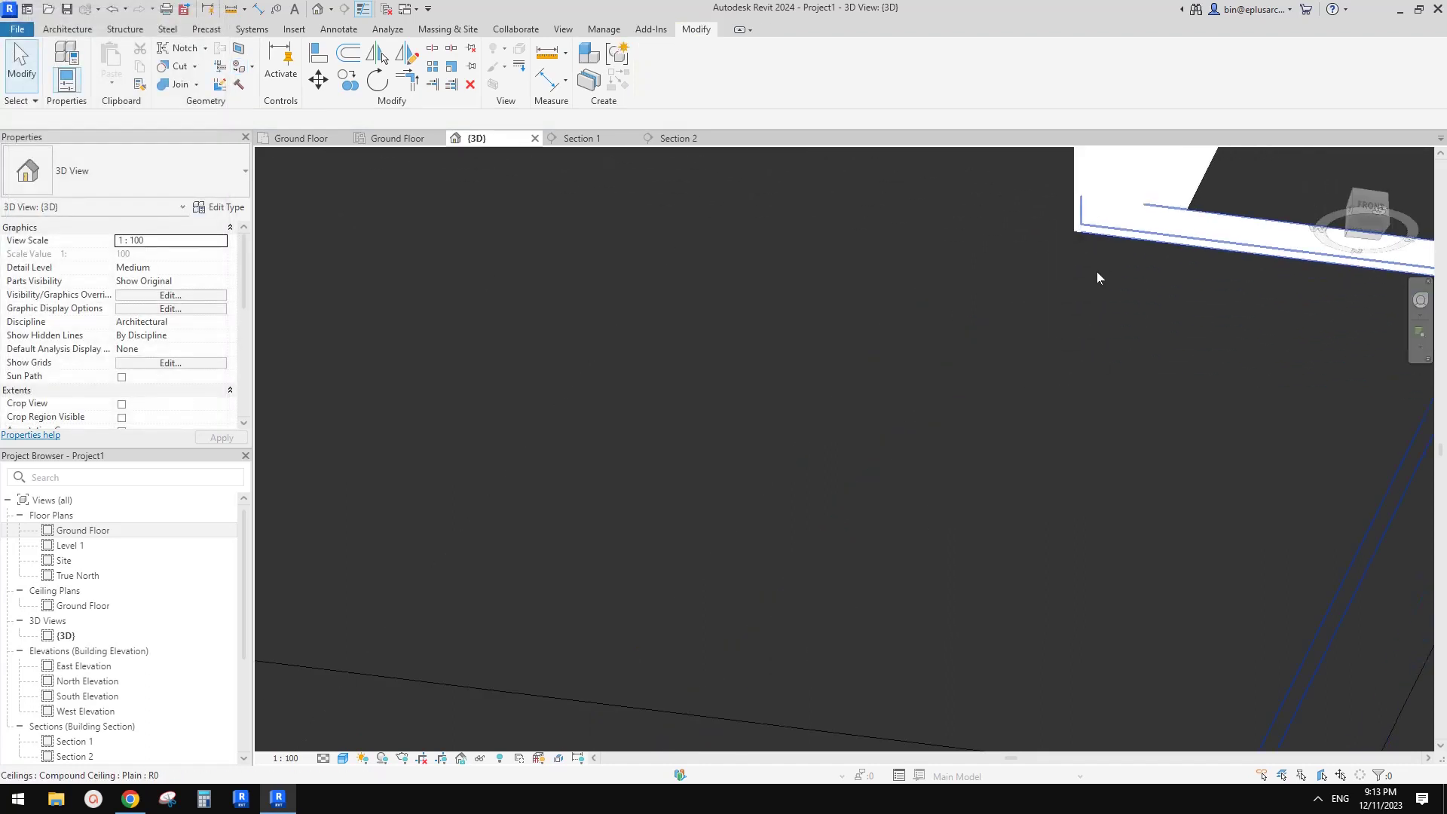
pyautogui.scroll(-3, 1099, 280)
pyautogui.keyDown('shift'); pyautogui.moveTo(1173, 322); pyautogui.dragTo(980, 558, button='middle'); pyautogui.keyUp('shift')
pyautogui.scroll(3, 1195, 319)
pyautogui.scroll(2, 1142, 290)
pyautogui.click(975, 348)
pyautogui.keyDown('shift'); pyautogui.moveTo(975, 350); pyautogui.dragTo(555, 507, button='middle'); pyautogui.keyUp('shift')
pyautogui.press('Escape')
pyautogui.moveTo(443, 522); pyautogui.dragTo(423, 527, button='middle')
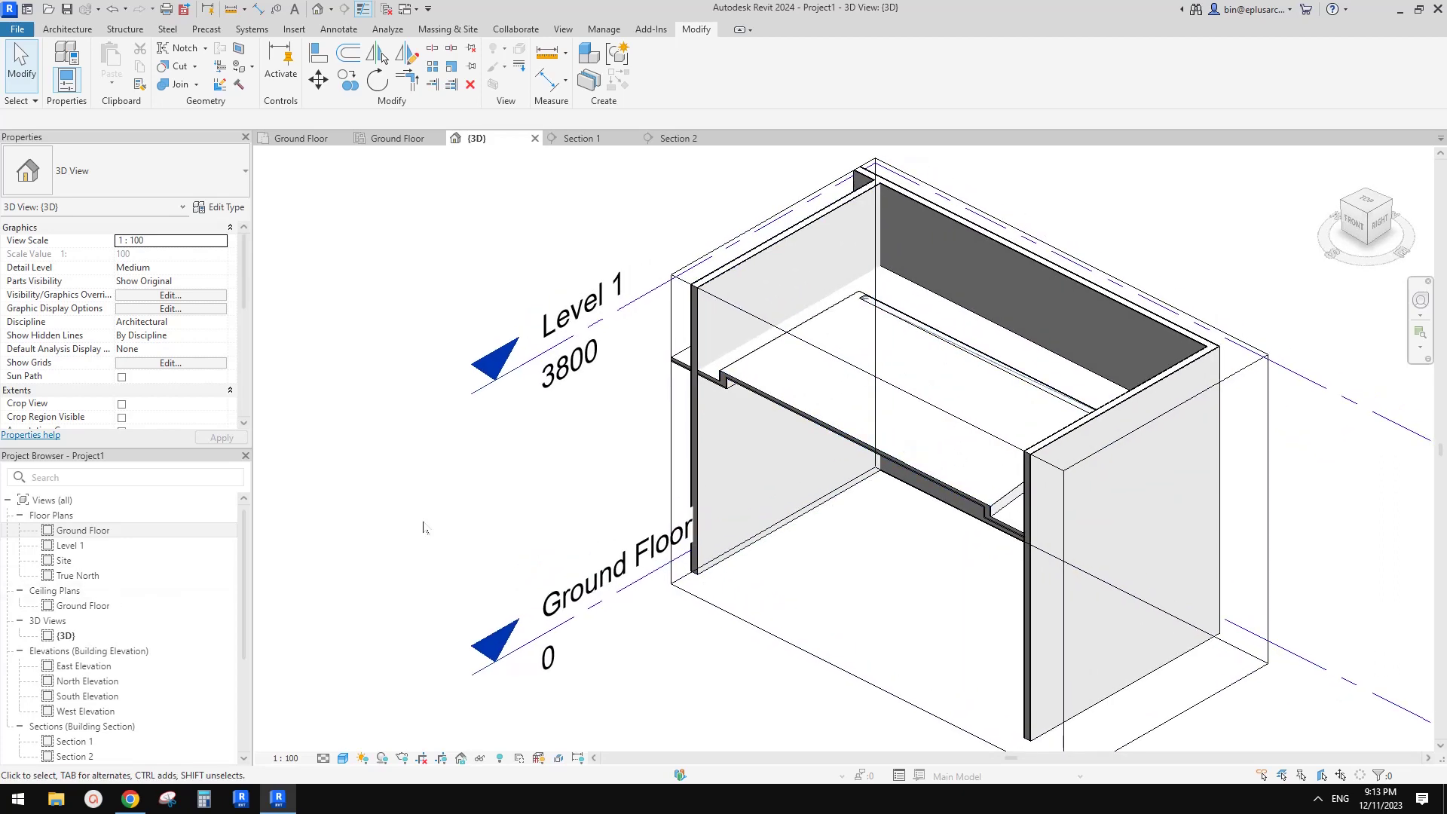
# Open the Ground Floor ceiling plan and view the room with the ring ceiling.
pyautogui.click(77, 605)
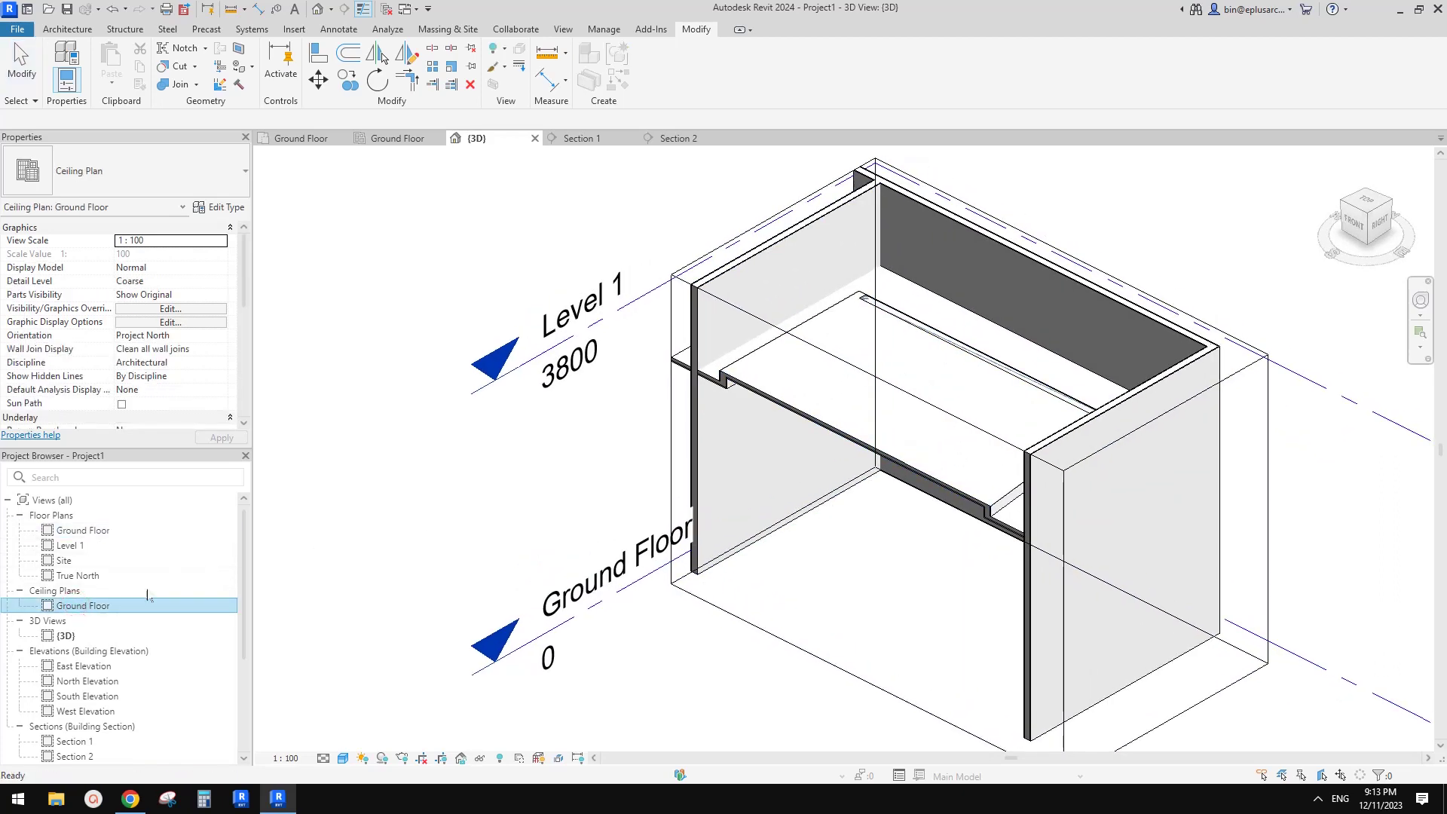
pyautogui.doubleClick(70, 609)
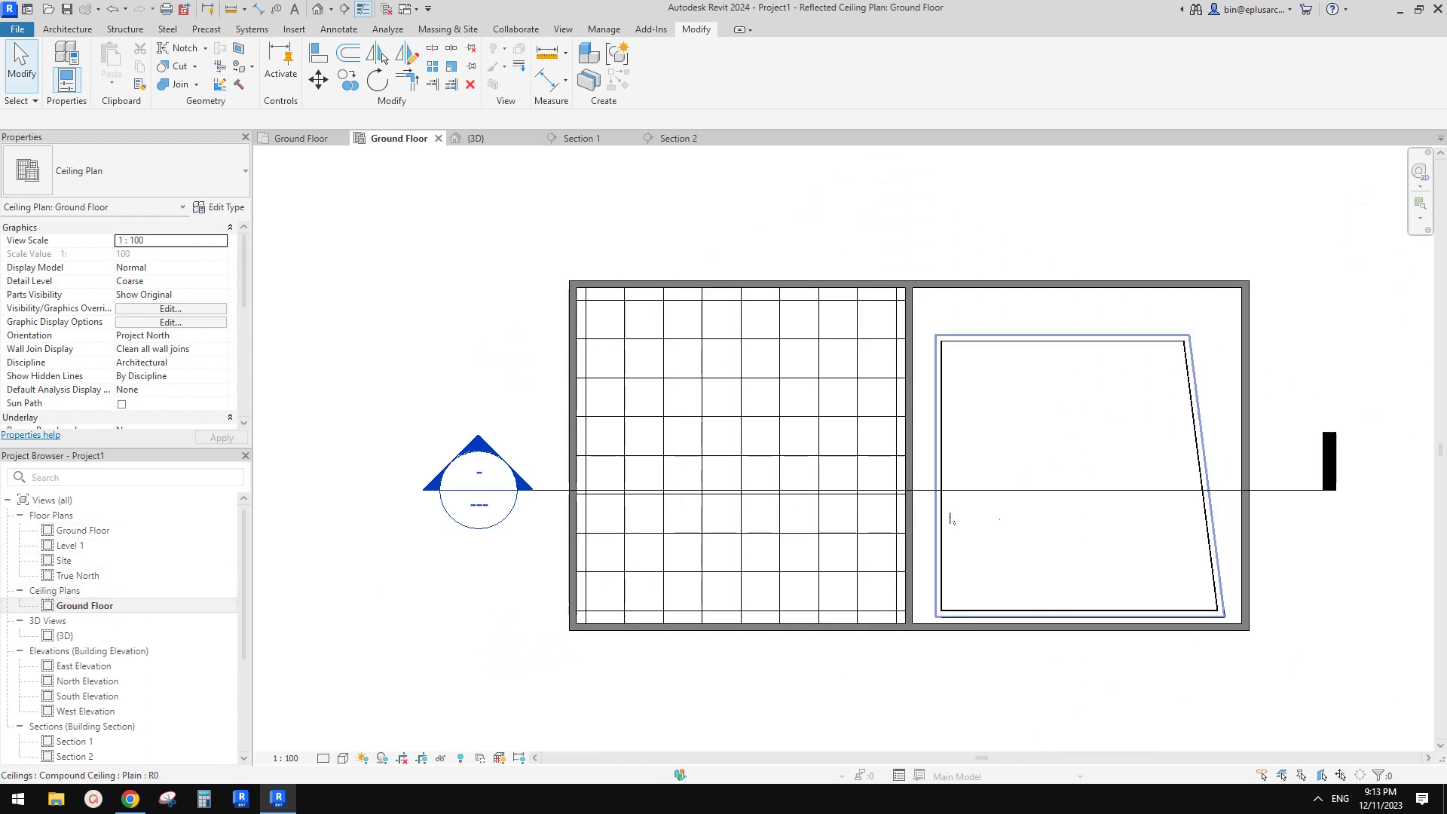
pyautogui.scroll(1, 1040, 377)
pyautogui.scroll(2, 1070, 375)
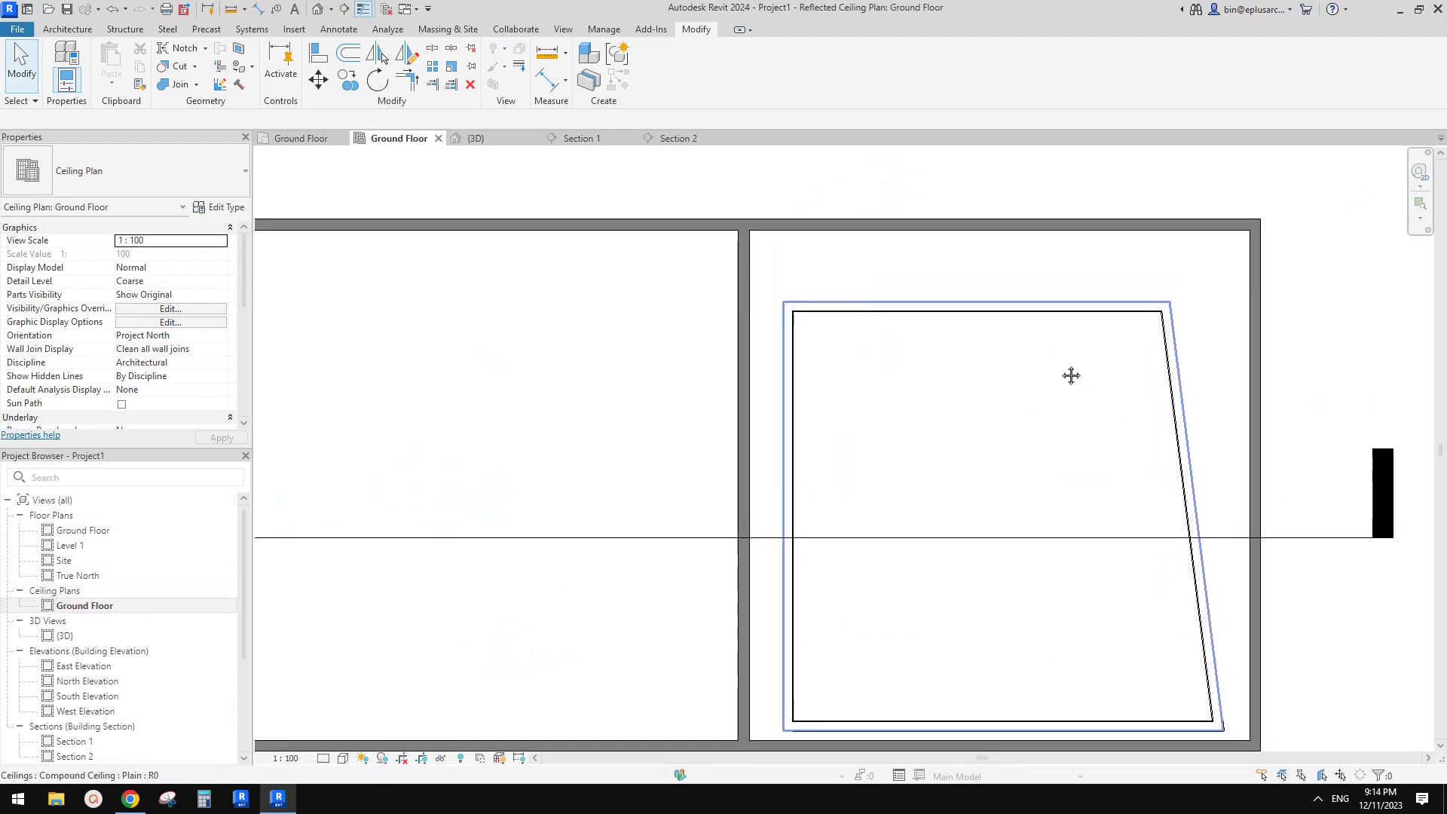
pyautogui.click(921, 283)
pyautogui.moveTo(923, 287); pyautogui.dragTo(957, 299, button='middle')
pyautogui.press('Escape')
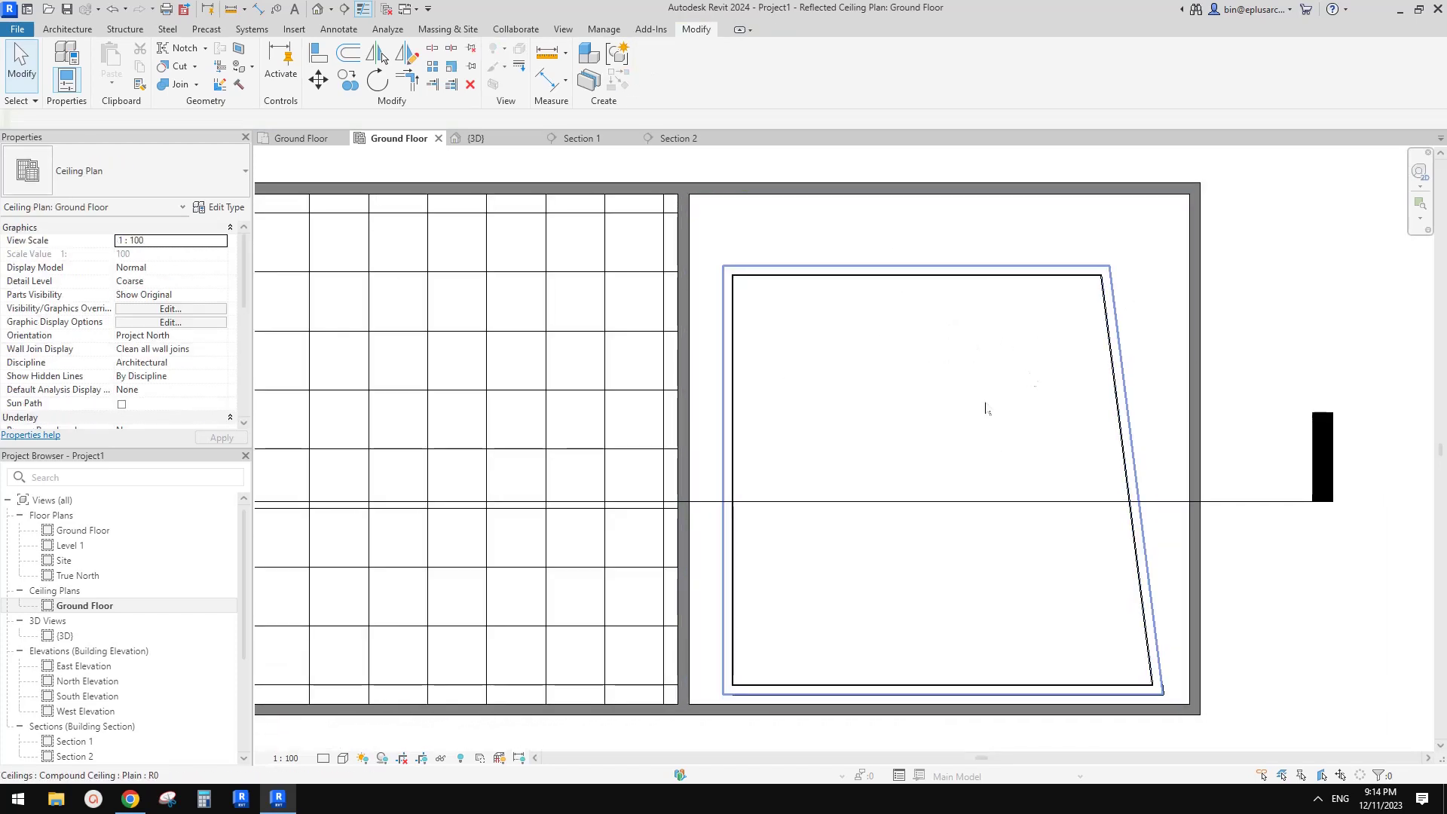
pyautogui.moveTo(988, 402); pyautogui.dragTo(997, 370, button='middle')
pyautogui.moveTo(1087, 398); pyautogui.dragTo(1061, 400, button='middle')
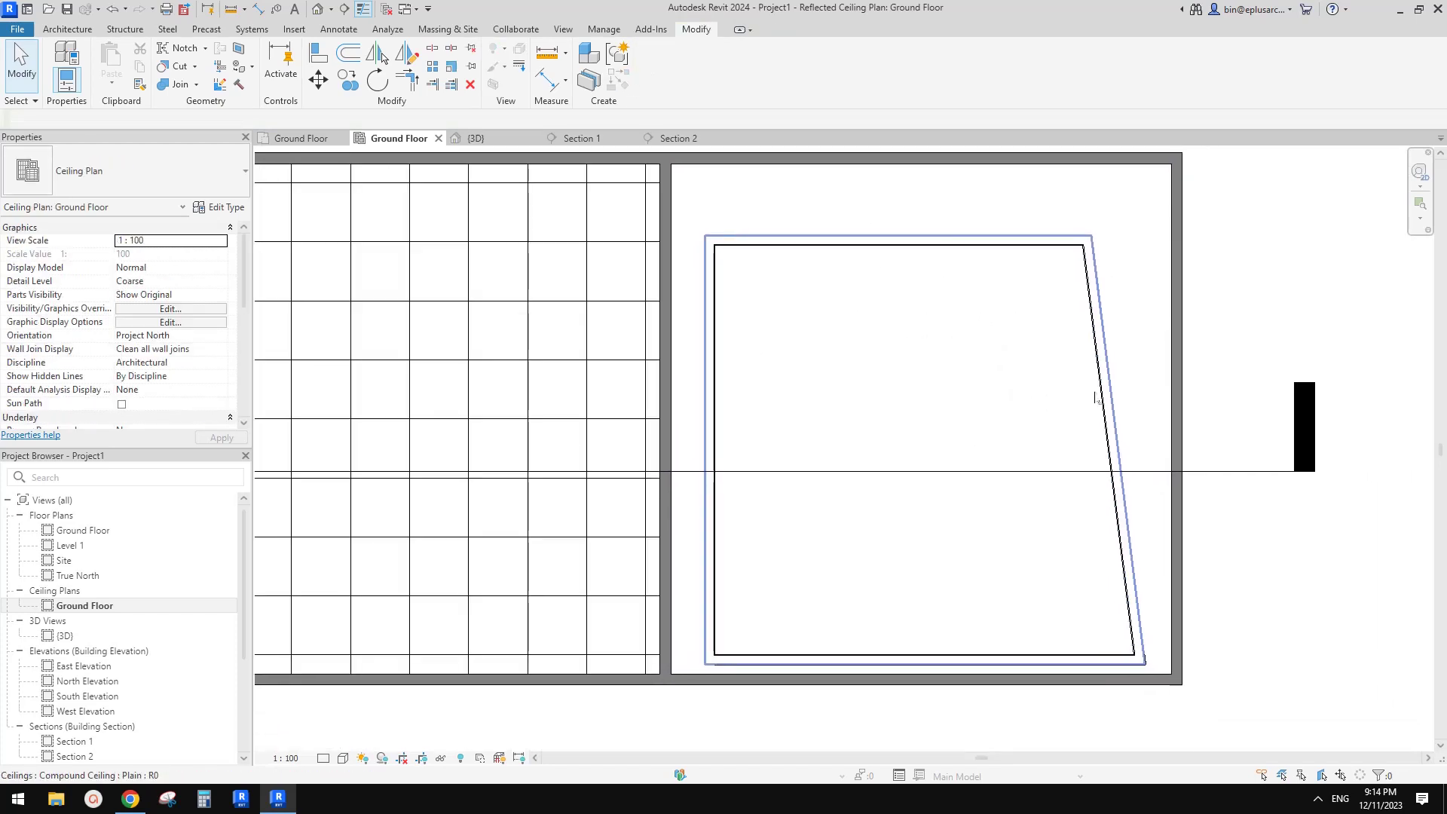
# Move the lower horizontal upstand wall in the ceiling plan inward, away from the room's outer wall.
pyautogui.click(970, 663)
pyautogui.press('Escape')
pyautogui.click(1001, 655)
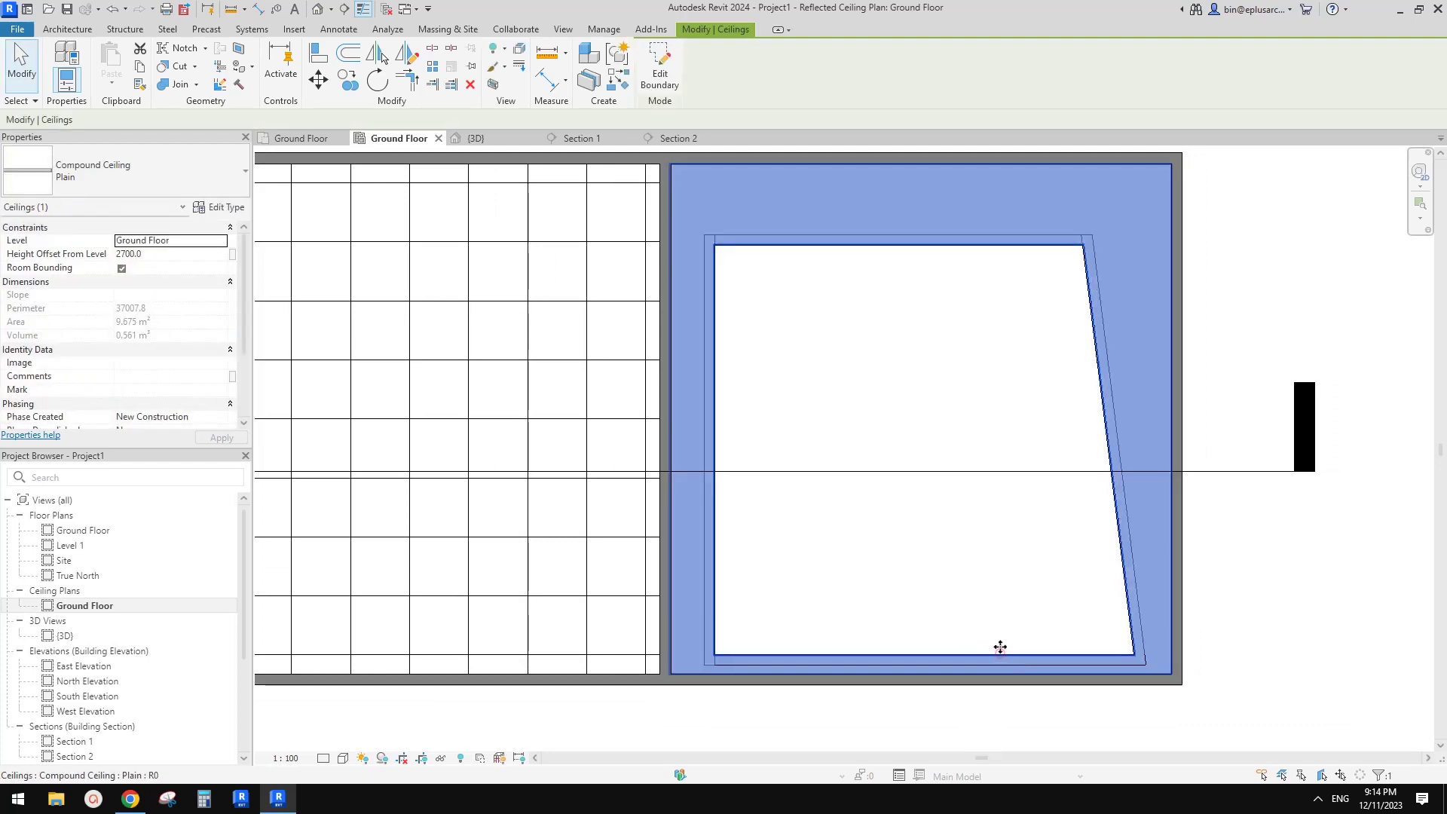
pyautogui.press('Escape')
pyautogui.press('Tab')
pyautogui.moveTo(1067, 659); pyautogui.dragTo(1066, 588)
pyautogui.scroll(-1, 1143, 615)
pyautogui.press('Escape')
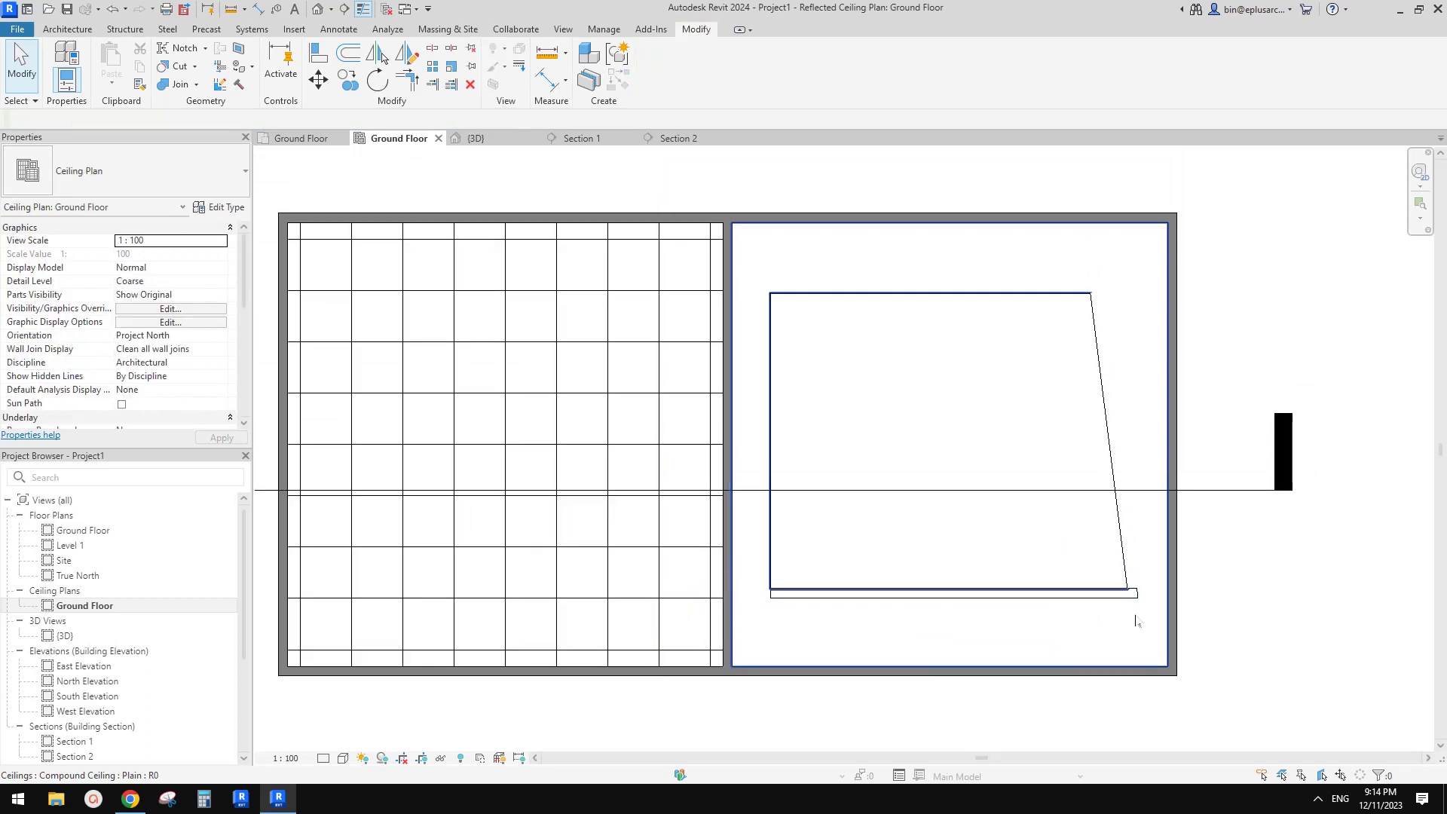
# Join the ring ceiling's geometry to the moved upstand wall.
pyautogui.click(1137, 620)
pyautogui.press('j')
pyautogui.press('g')
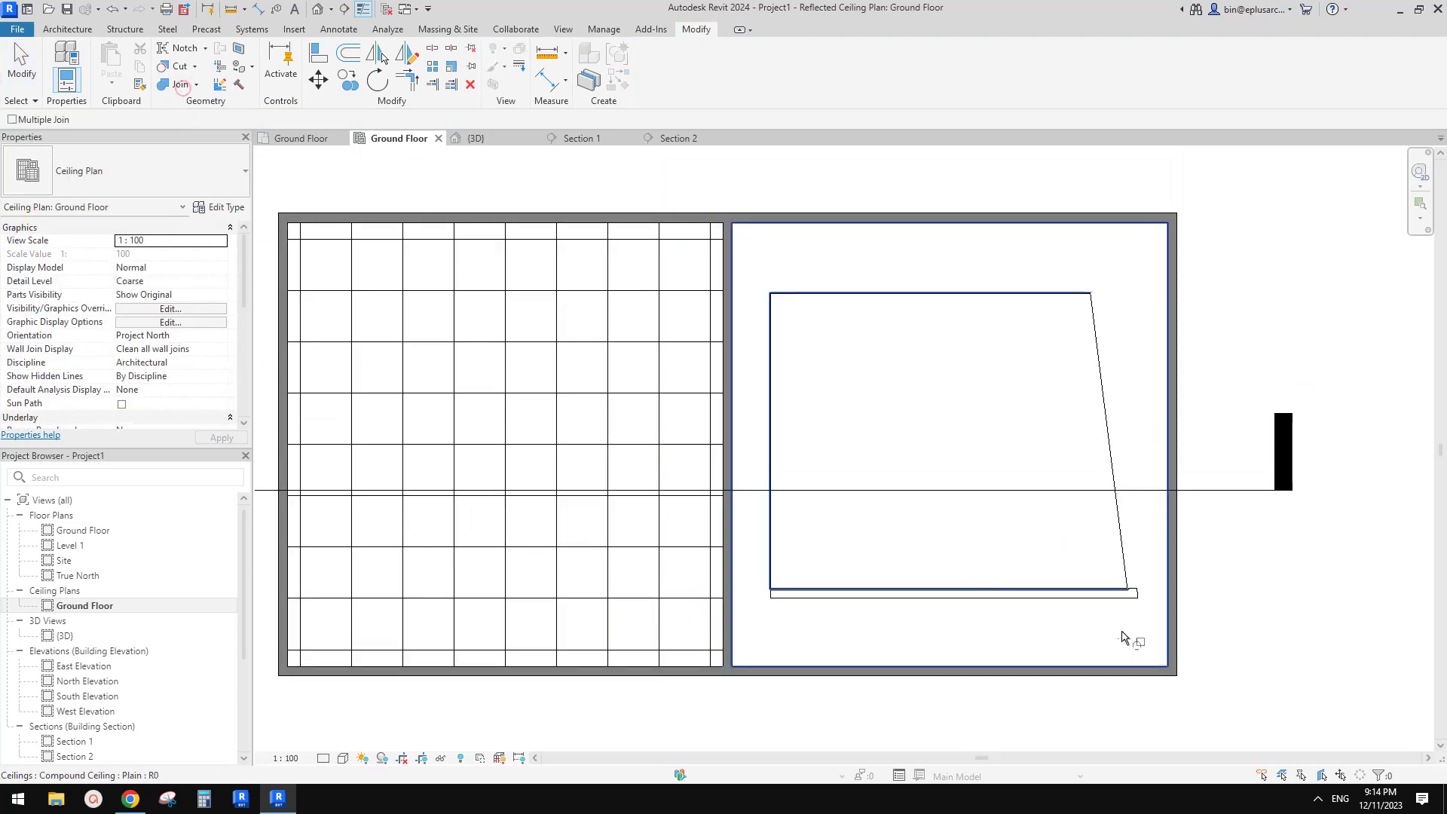
pyautogui.click(1122, 639)
pyautogui.click(1138, 591)
pyautogui.press('Escape')
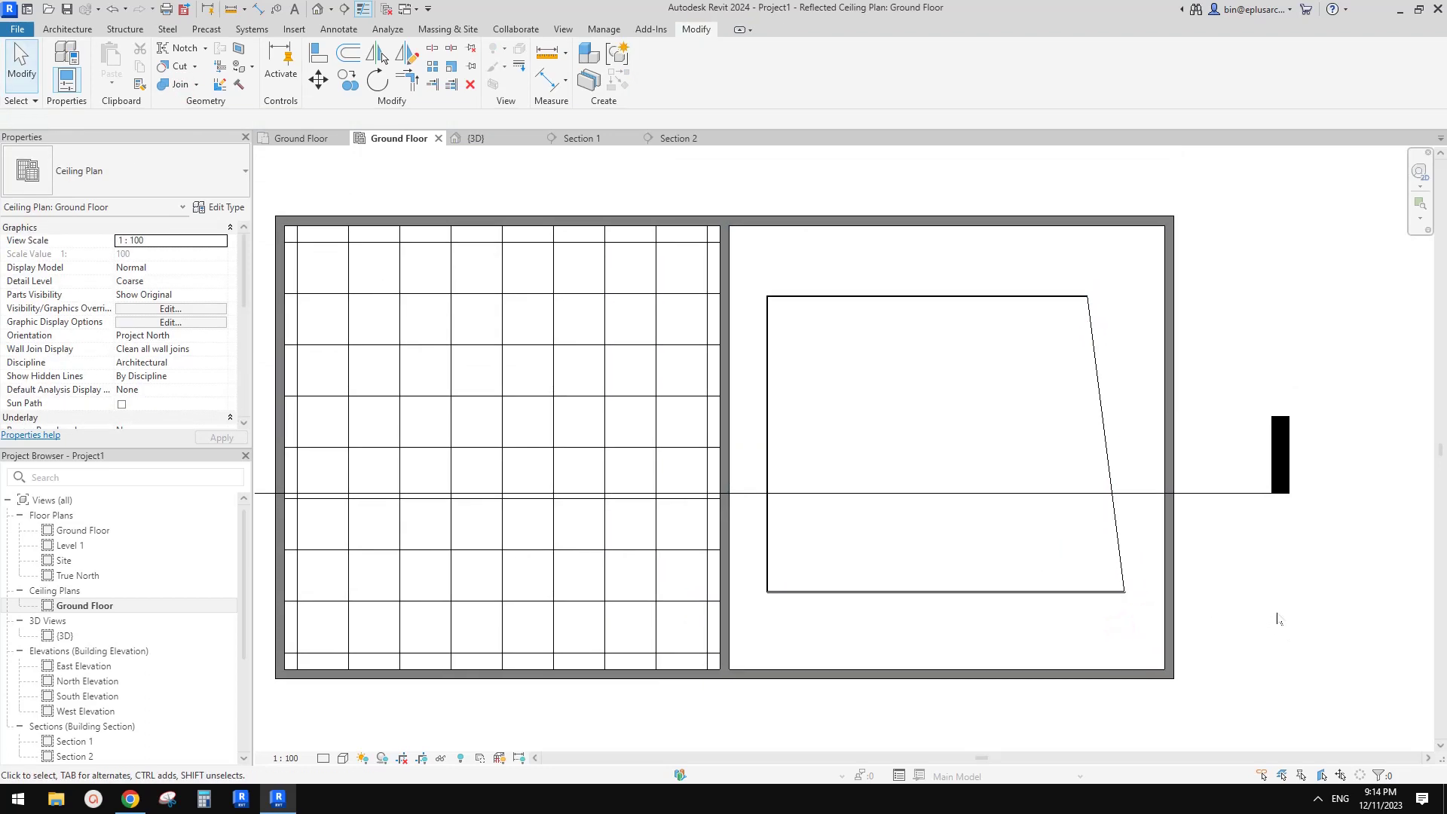
pyautogui.scroll(5, 1115, 626)
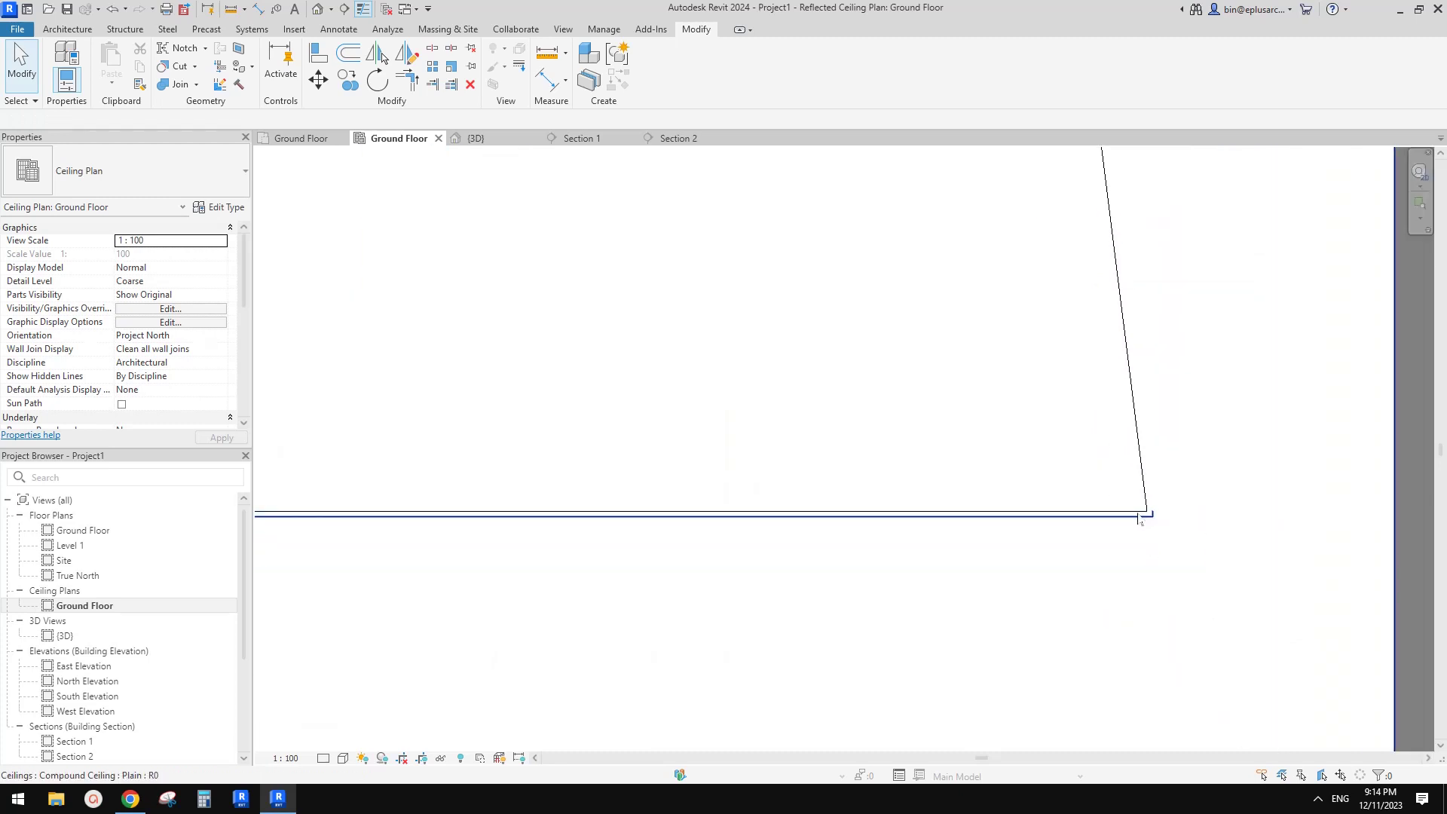
pyautogui.scroll(1, 1088, 515)
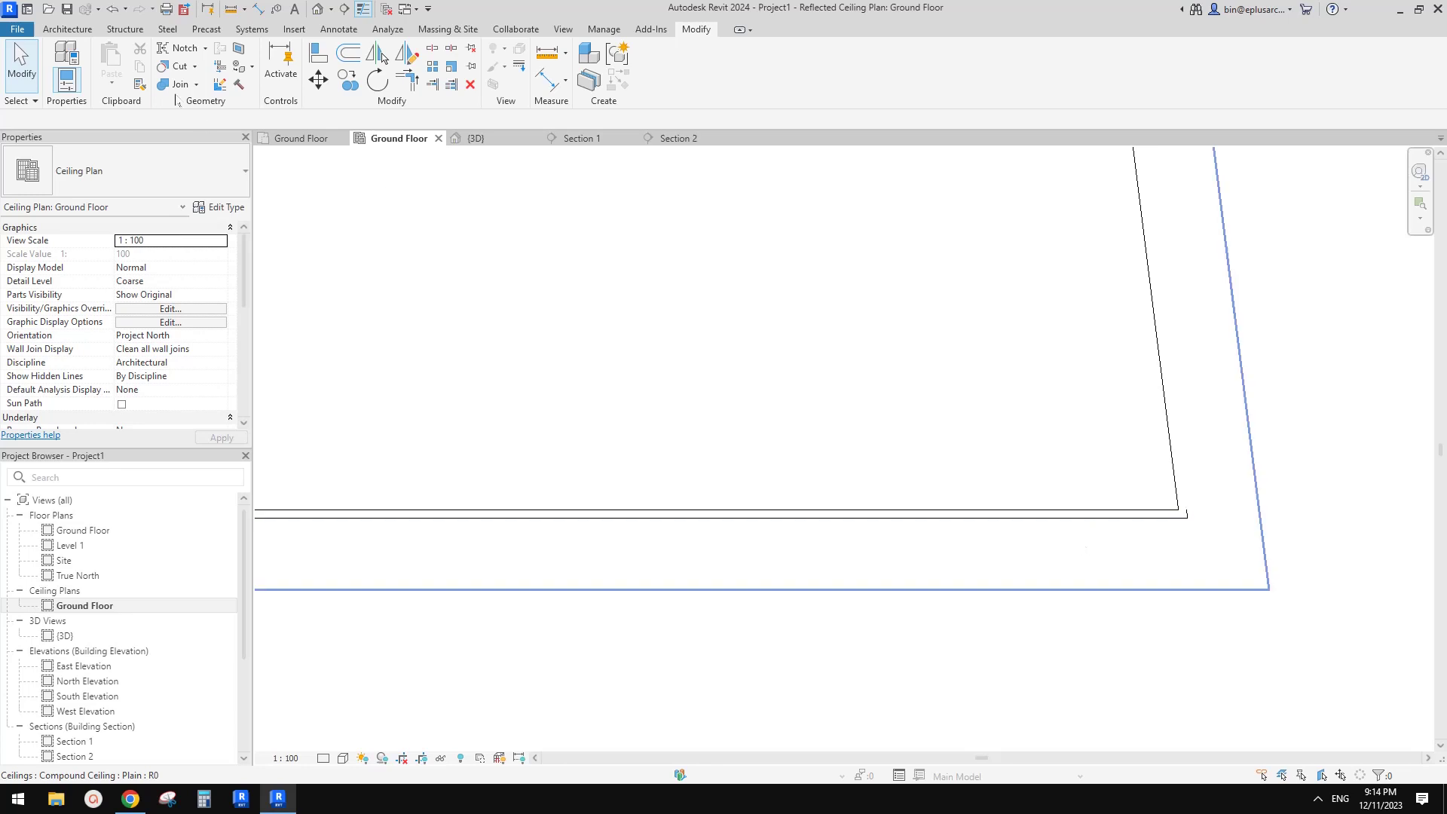
pyautogui.click(239, 66)
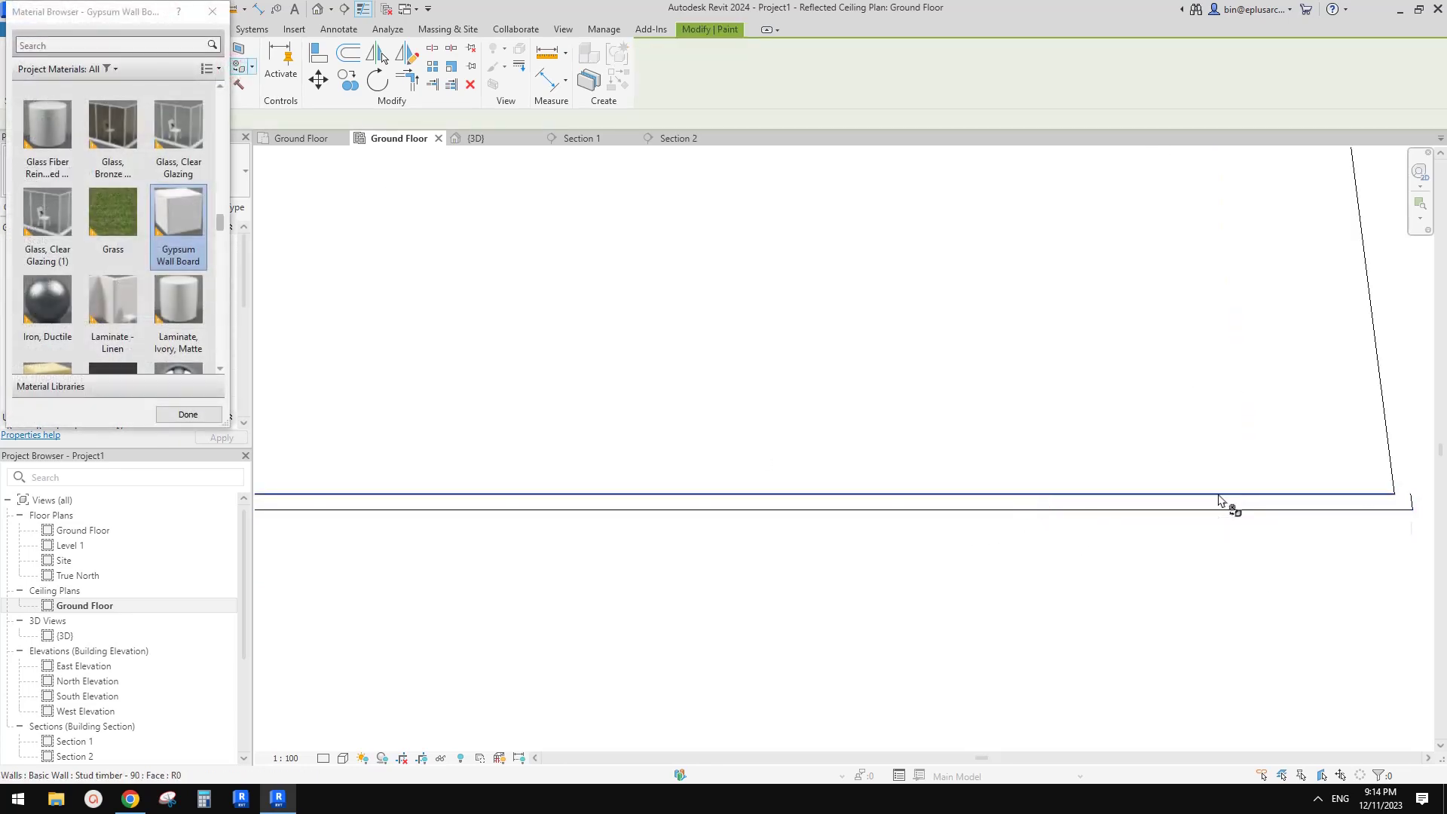
pyautogui.press('Escape')
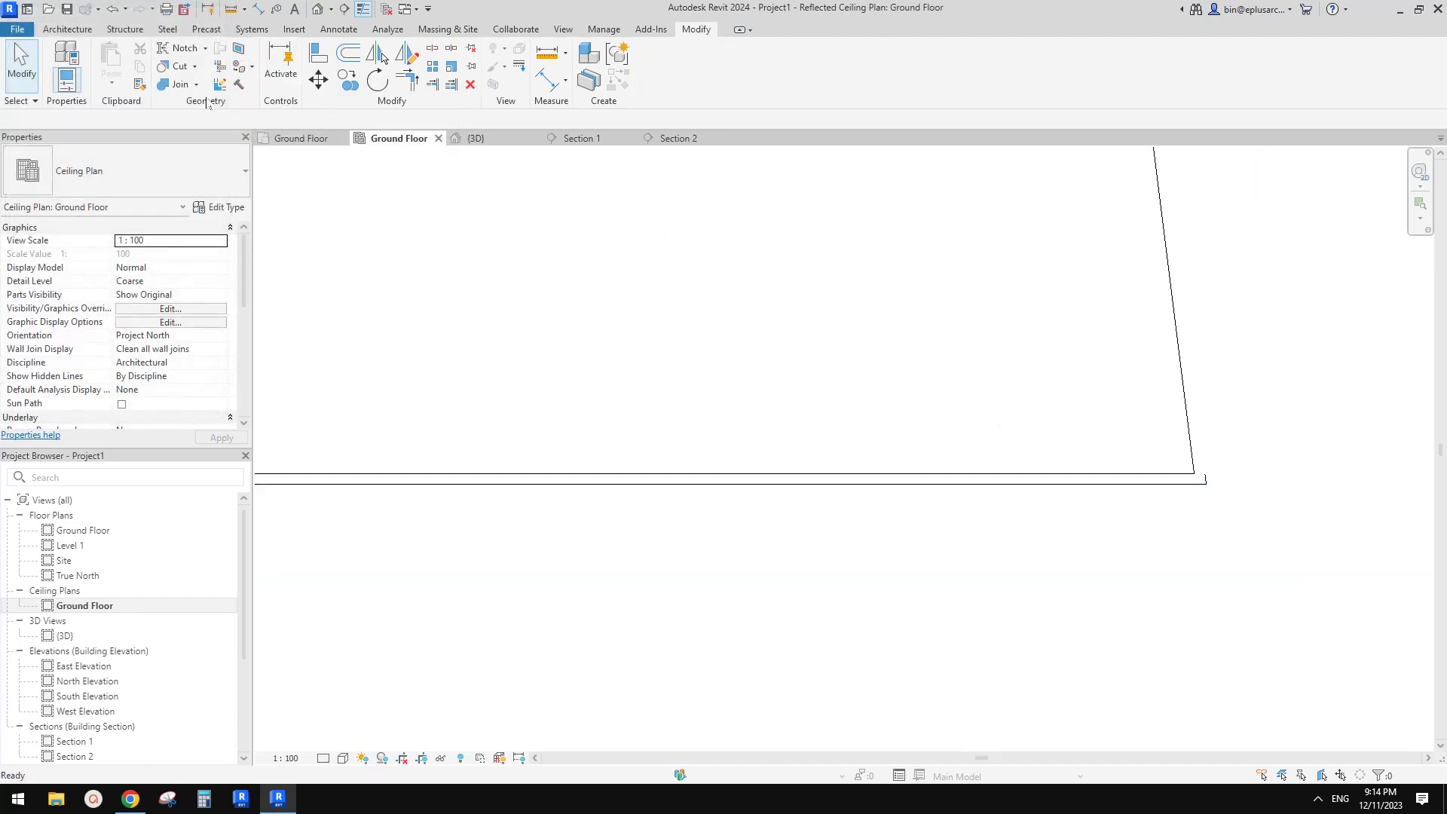
# Examine from below in the 3D view how the moved upstand wall and its corner meet the ring ceiling.
pyautogui.click(317, 10)
pyautogui.keyDown('shift'); pyautogui.moveTo(1050, 324); pyautogui.dragTo(925, 551, button='middle'); pyautogui.keyUp('shift')
pyautogui.scroll(-1, 925, 545)
pyautogui.click(1073, 269)
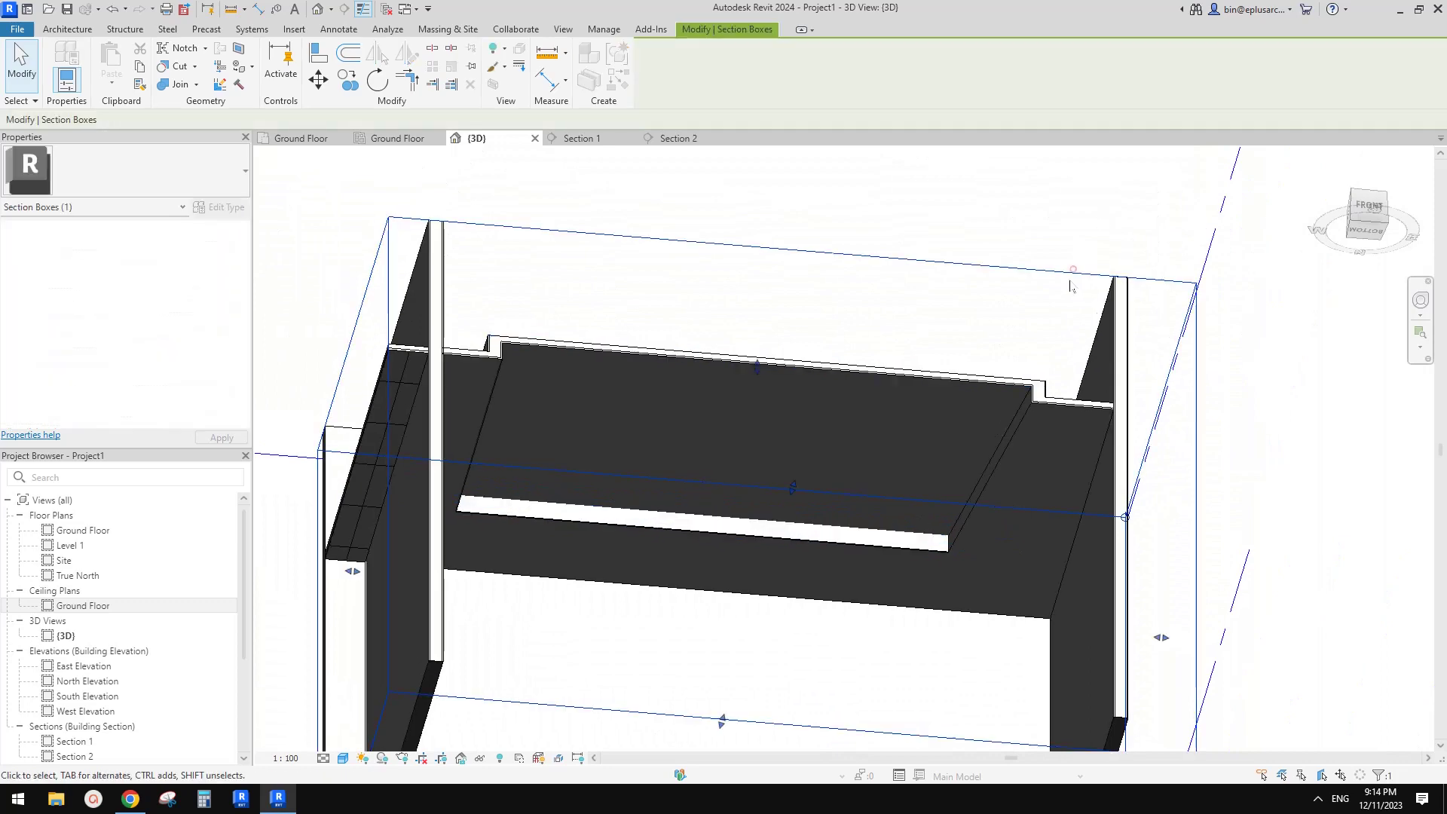
pyautogui.scroll(-4, 1072, 279)
pyautogui.keyDown('shift'); pyautogui.moveTo(1072, 280); pyautogui.dragTo(1017, 260, button='middle'); pyautogui.keyUp('shift')
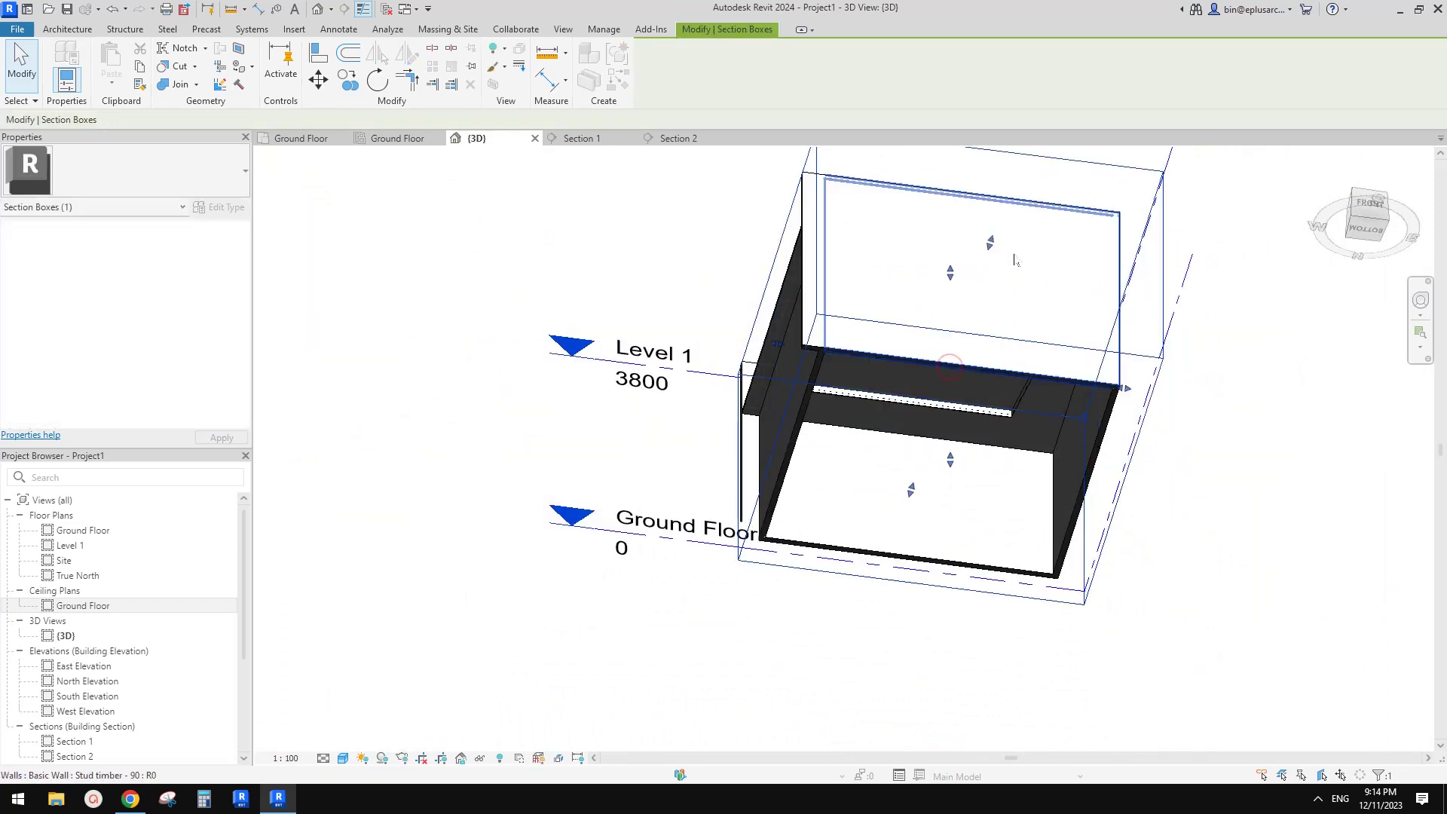
pyautogui.scroll(3, 1035, 375)
pyautogui.keyDown('shift'); pyautogui.moveTo(1035, 375); pyautogui.dragTo(1087, 429, button='middle'); pyautogui.keyUp('shift')
pyautogui.scroll(4, 1119, 337)
pyautogui.click(1160, 341)
pyautogui.click(1092, 323)
pyautogui.press('Escape')
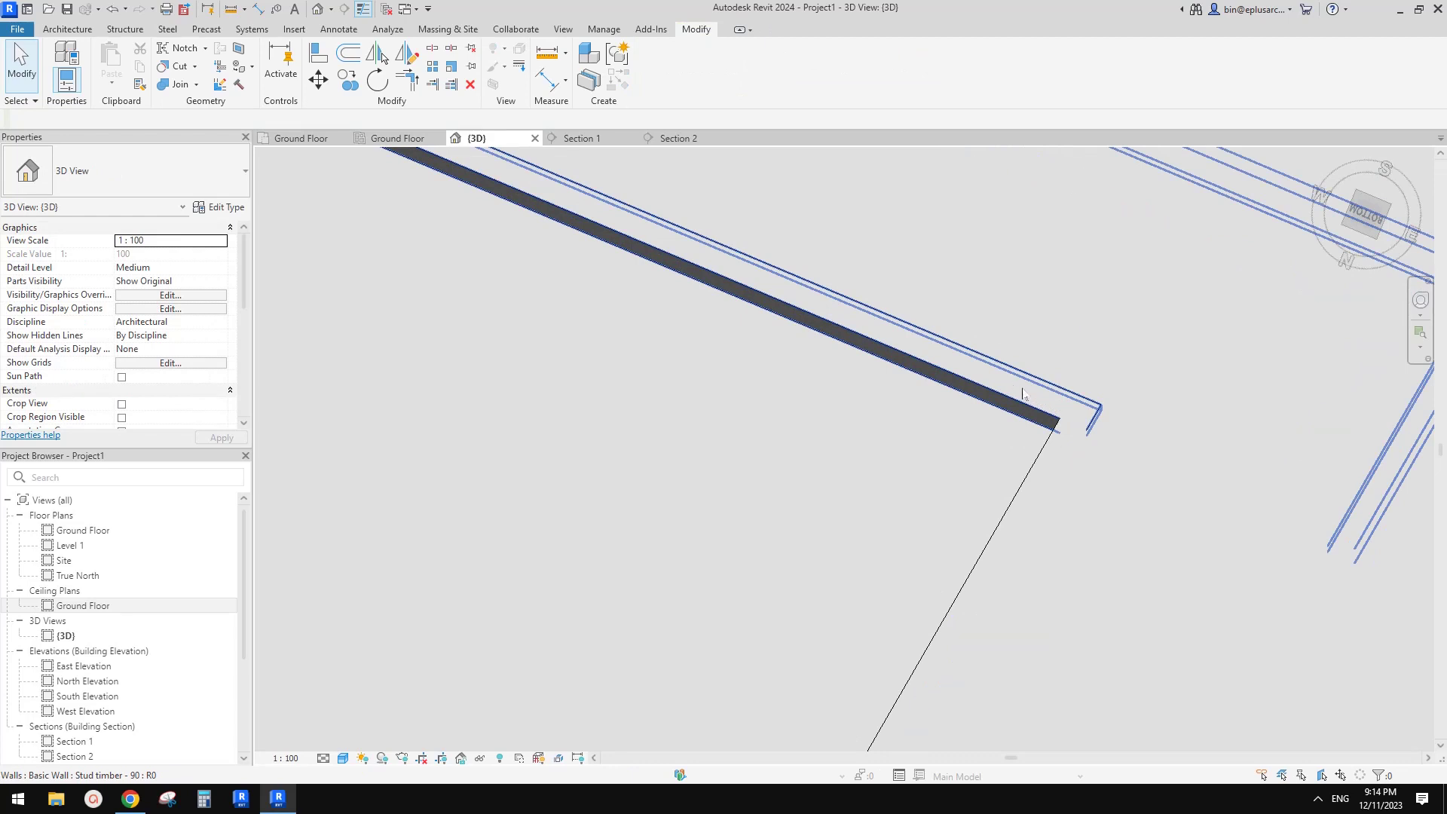
pyautogui.keyDown('shift'); pyautogui.moveTo(1023, 392); pyautogui.dragTo(1098, 473, button='middle'); pyautogui.keyUp('shift')
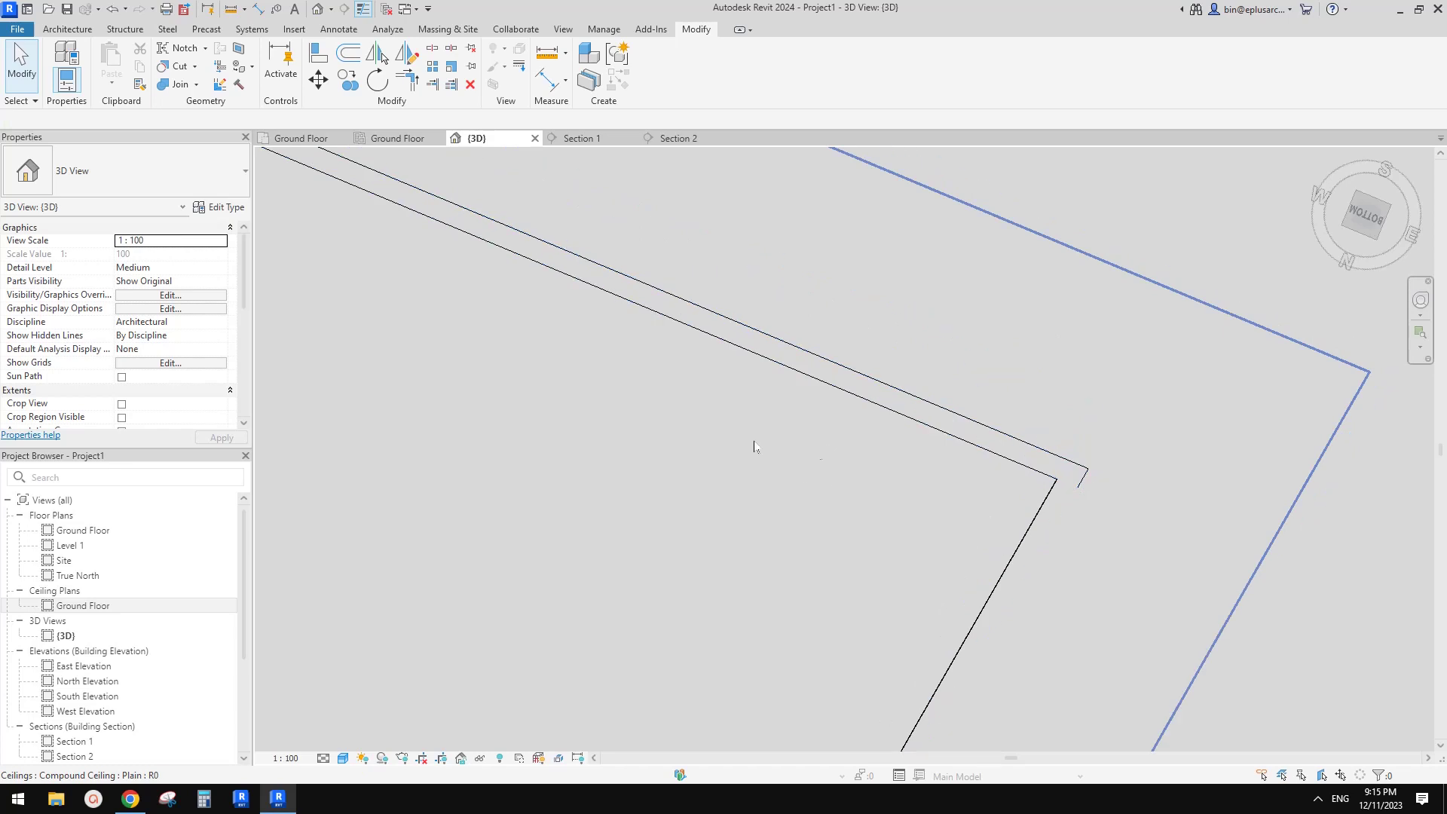
pyautogui.scroll(5, 767, 367)
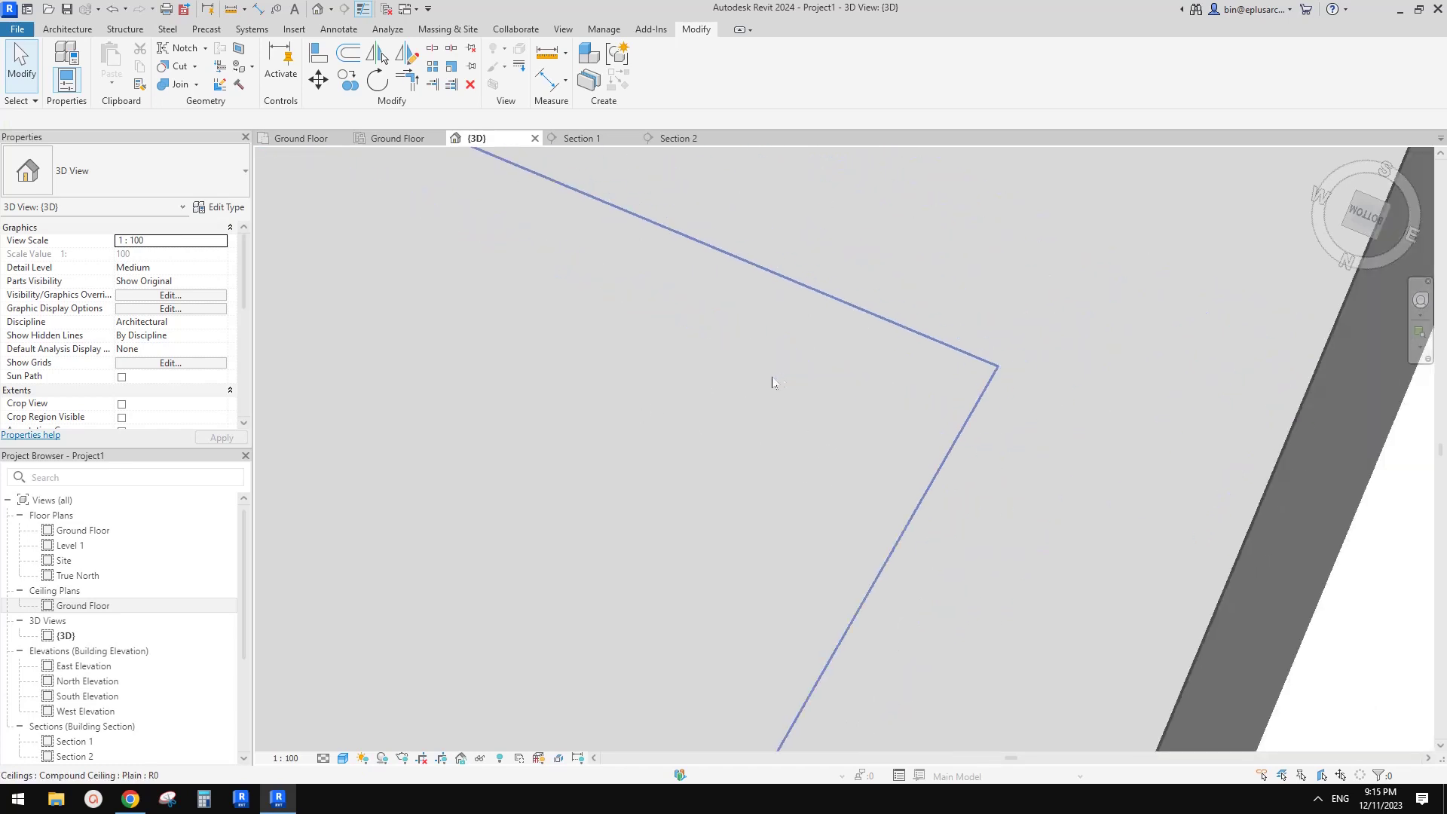
pyautogui.moveTo(698, 365); pyautogui.dragTo(893, 440, button='middle')
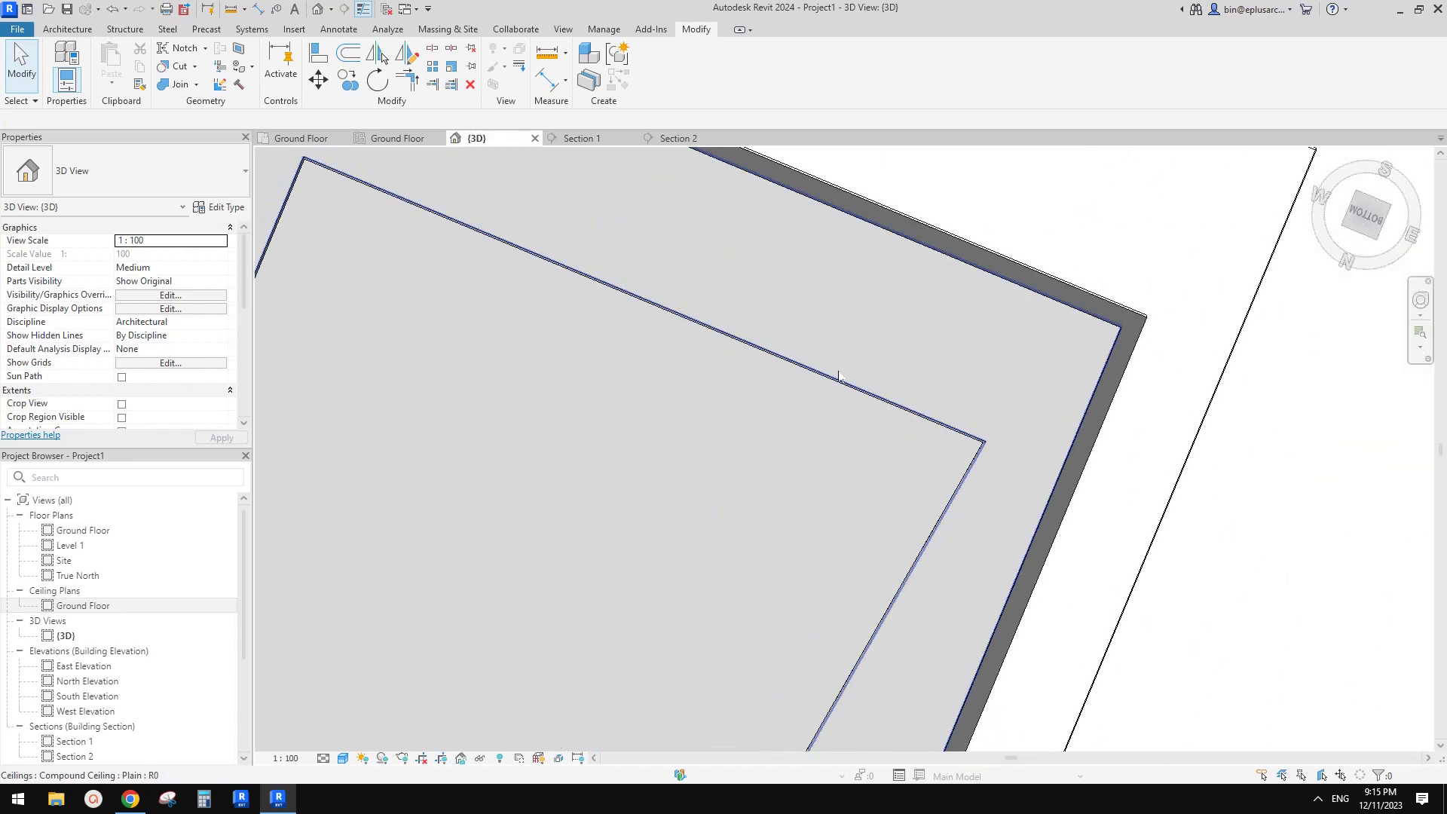
# Switch the join order between the moved upstand wall and the ring ceiling.
pyautogui.click(196, 85)
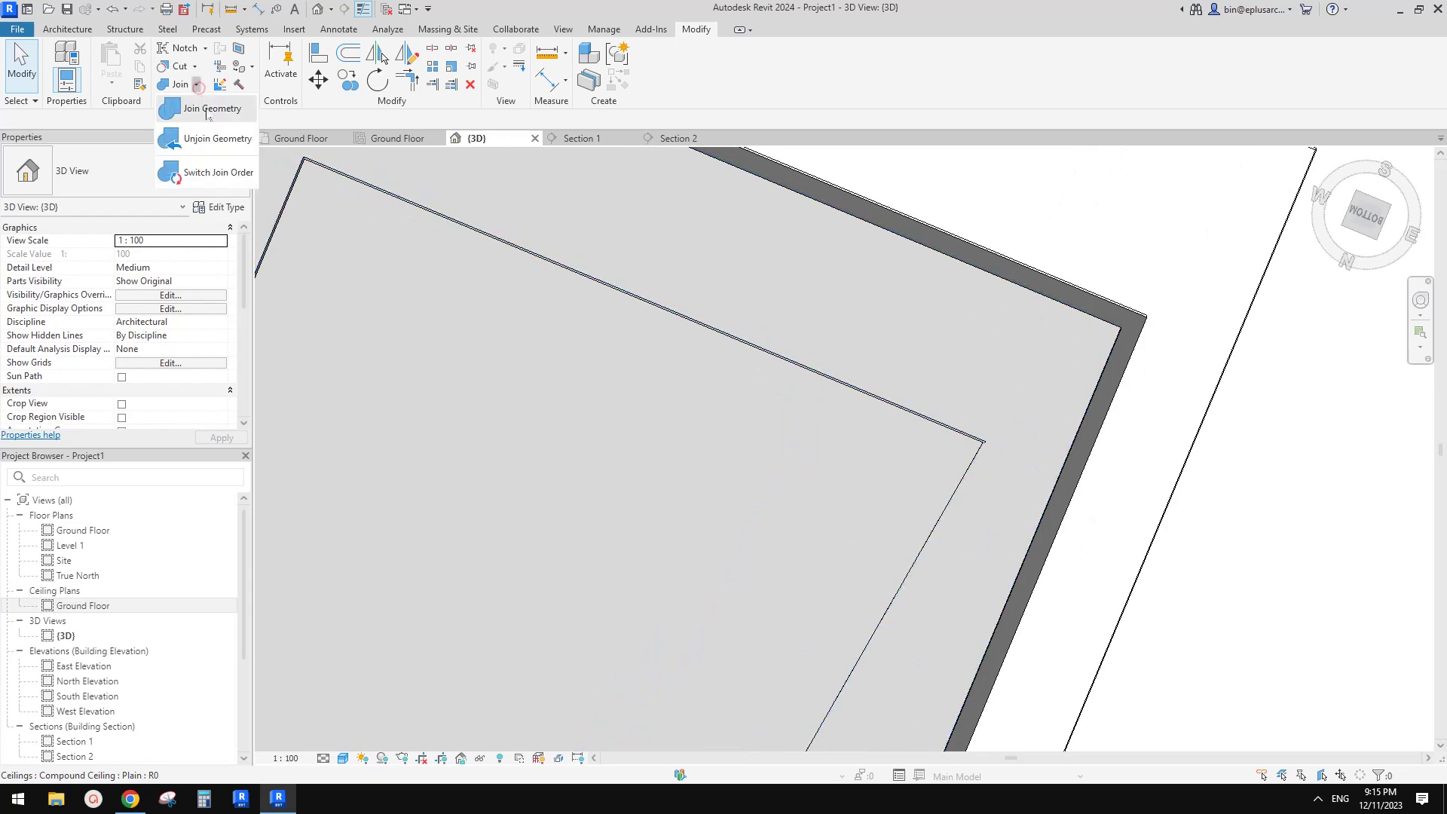
pyautogui.click(212, 173)
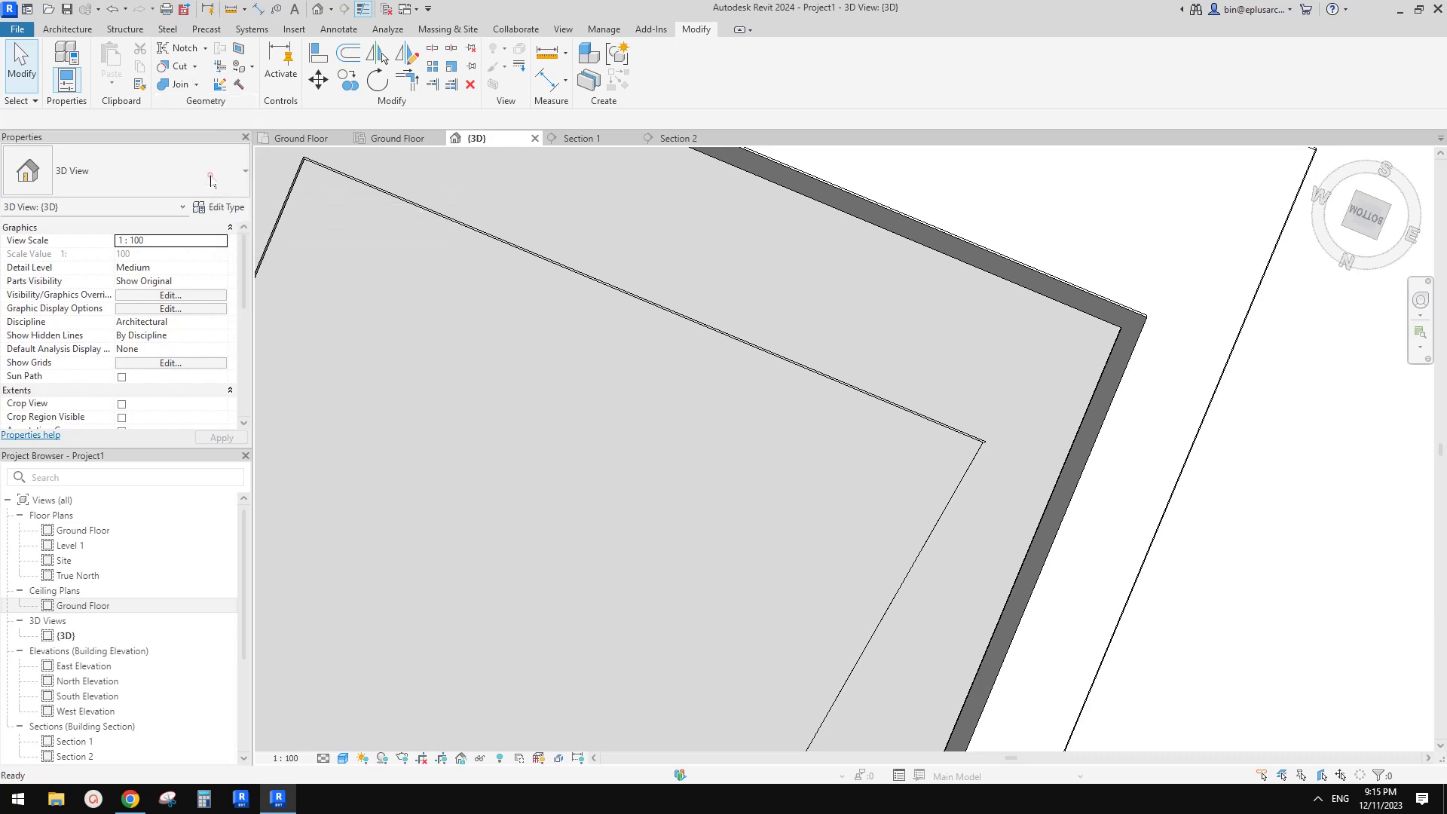
pyautogui.scroll(5, 995, 446)
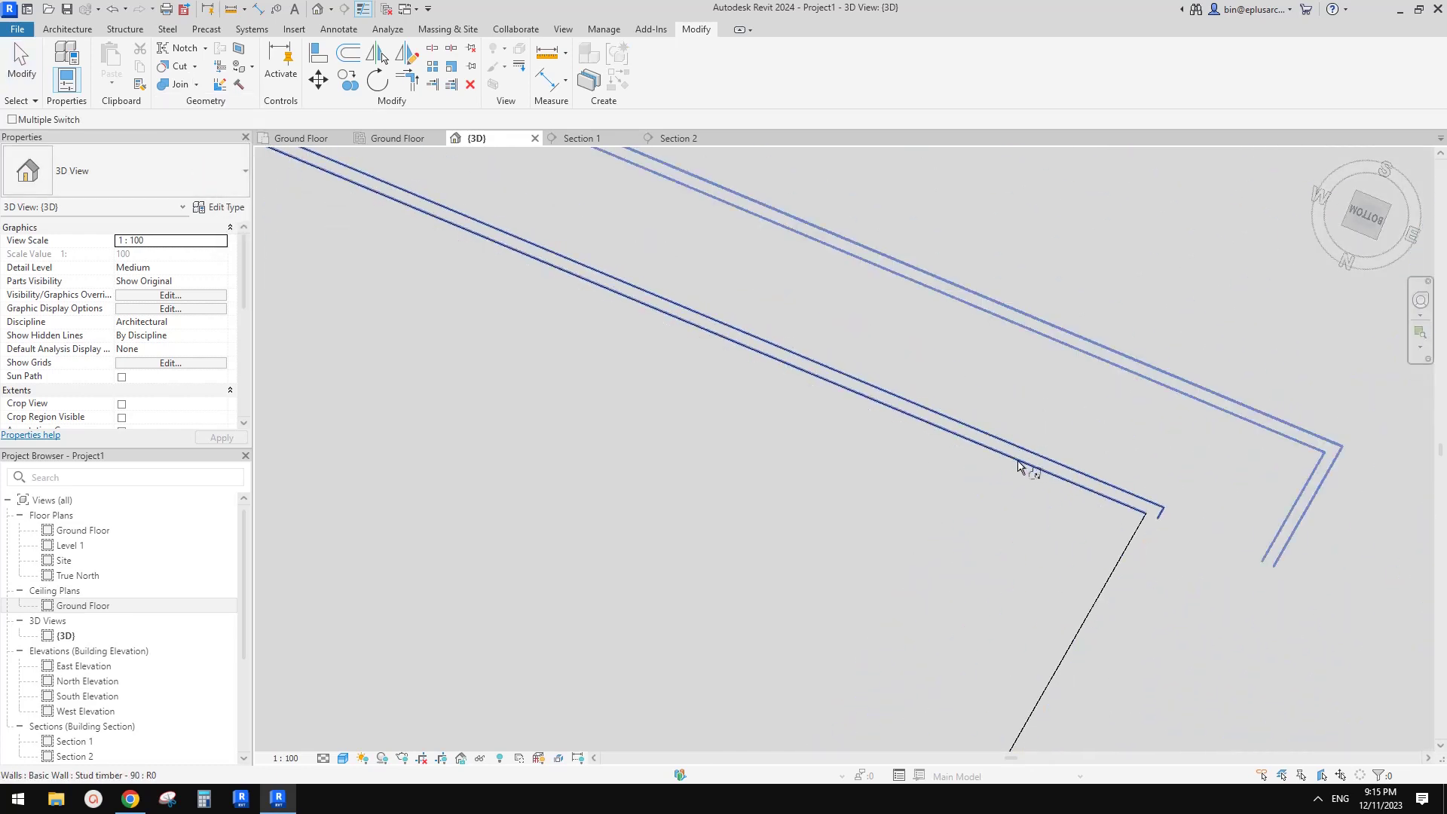
pyautogui.click(1045, 431)
pyautogui.scroll(-2, 937, 539)
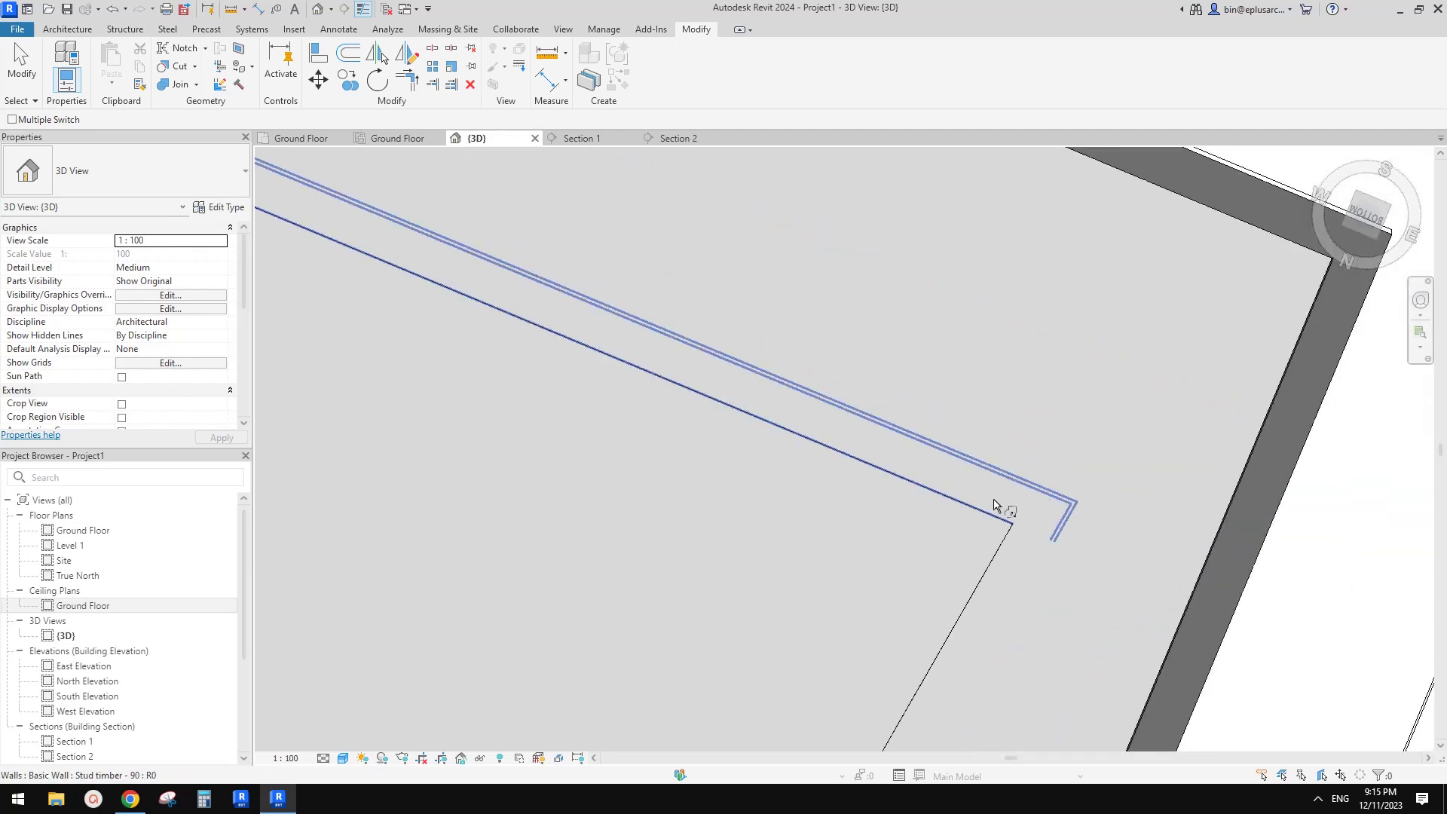
# Paint the exposed underside strip of the moved upstand wall with Gypsum Wall Board.
pyautogui.scroll(-4, 1002, 508)
pyautogui.keyDown('shift'); pyautogui.moveTo(943, 485); pyautogui.dragTo(820, 404, button='middle'); pyautogui.keyUp('shift')
pyautogui.scroll(5, 924, 552)
pyautogui.scroll(5, 924, 555)
pyautogui.scroll(-4, 754, 346)
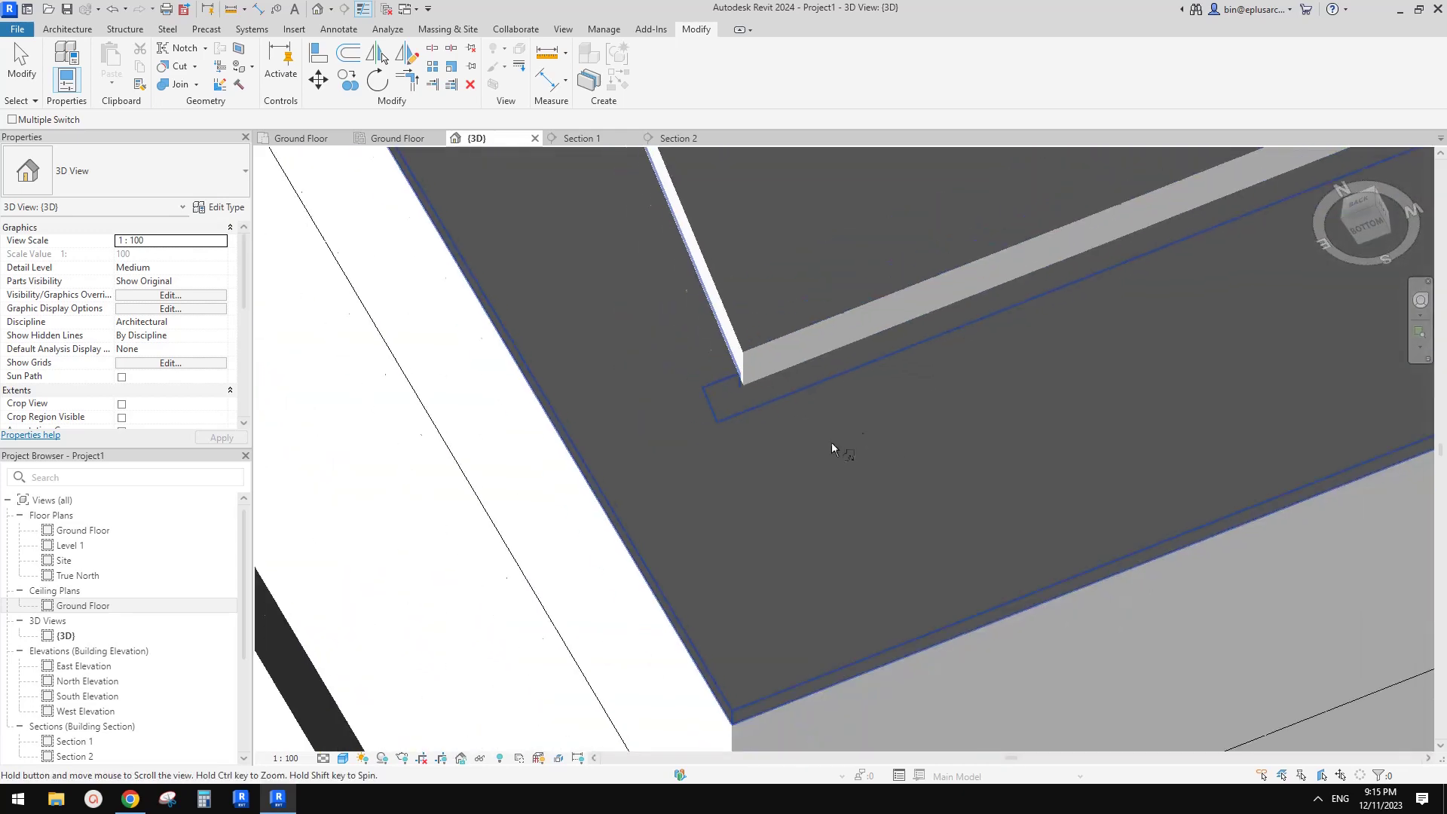
pyautogui.scroll(4, 837, 453)
pyautogui.scroll(2, 771, 505)
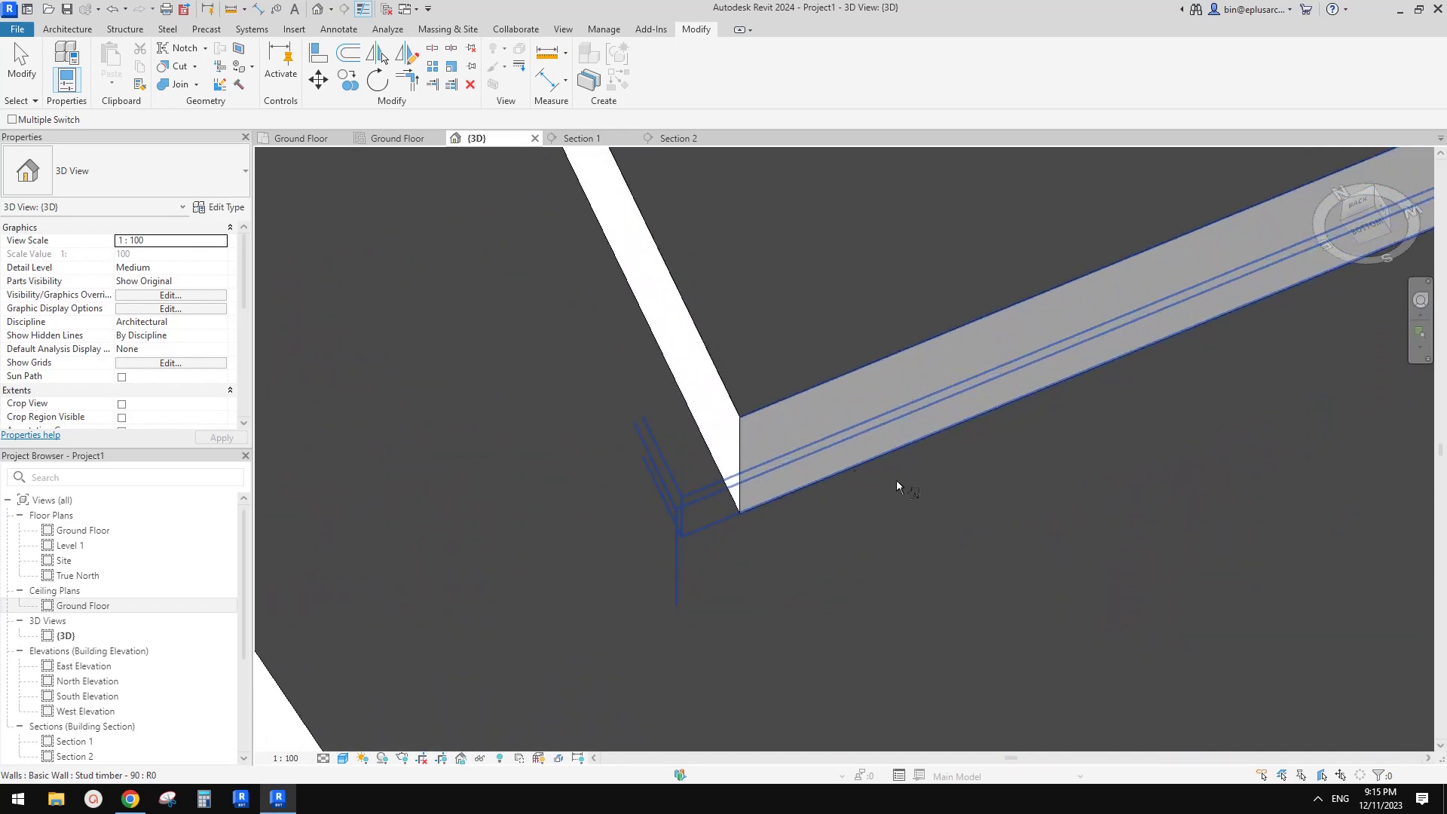
pyautogui.keyDown('shift'); pyautogui.moveTo(929, 517); pyautogui.dragTo(1239, 635, button='middle'); pyautogui.keyUp('shift')
pyautogui.scroll(3, 1198, 642)
pyautogui.scroll(4, 980, 698)
pyautogui.moveTo(929, 699); pyautogui.dragTo(979, 479, button='middle')
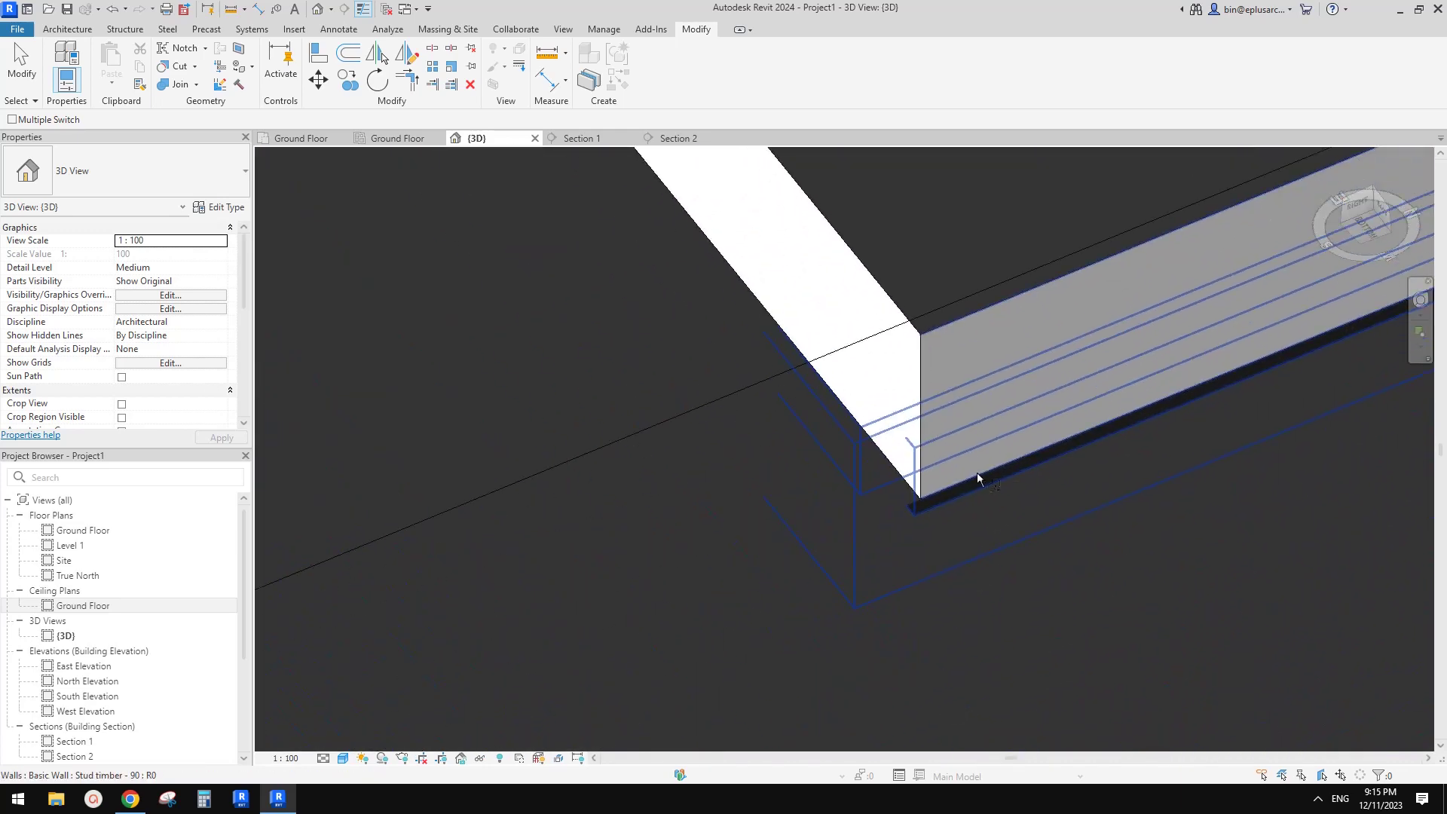
pyautogui.scroll(2, 977, 477)
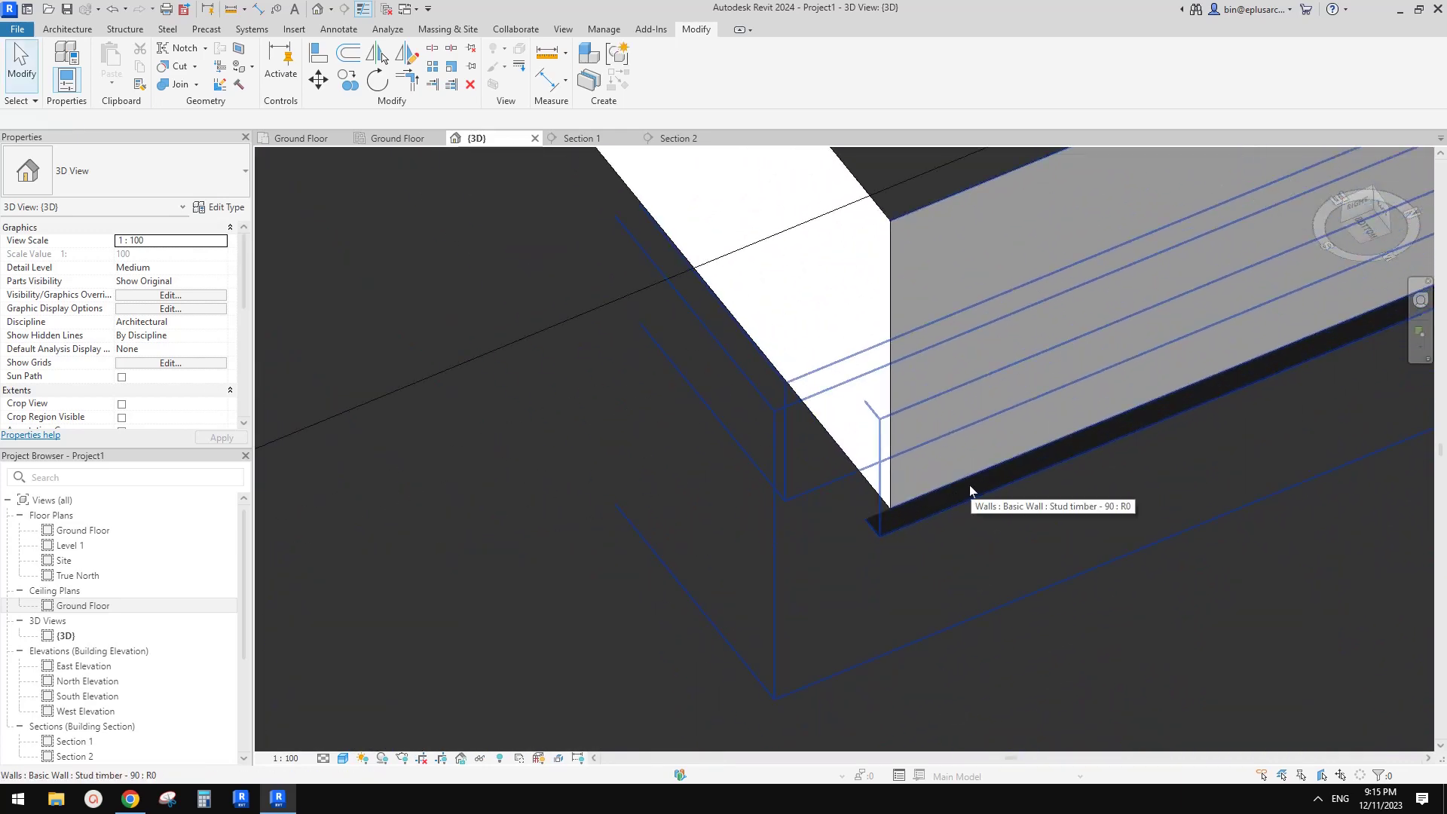
pyautogui.scroll(4, 969, 485)
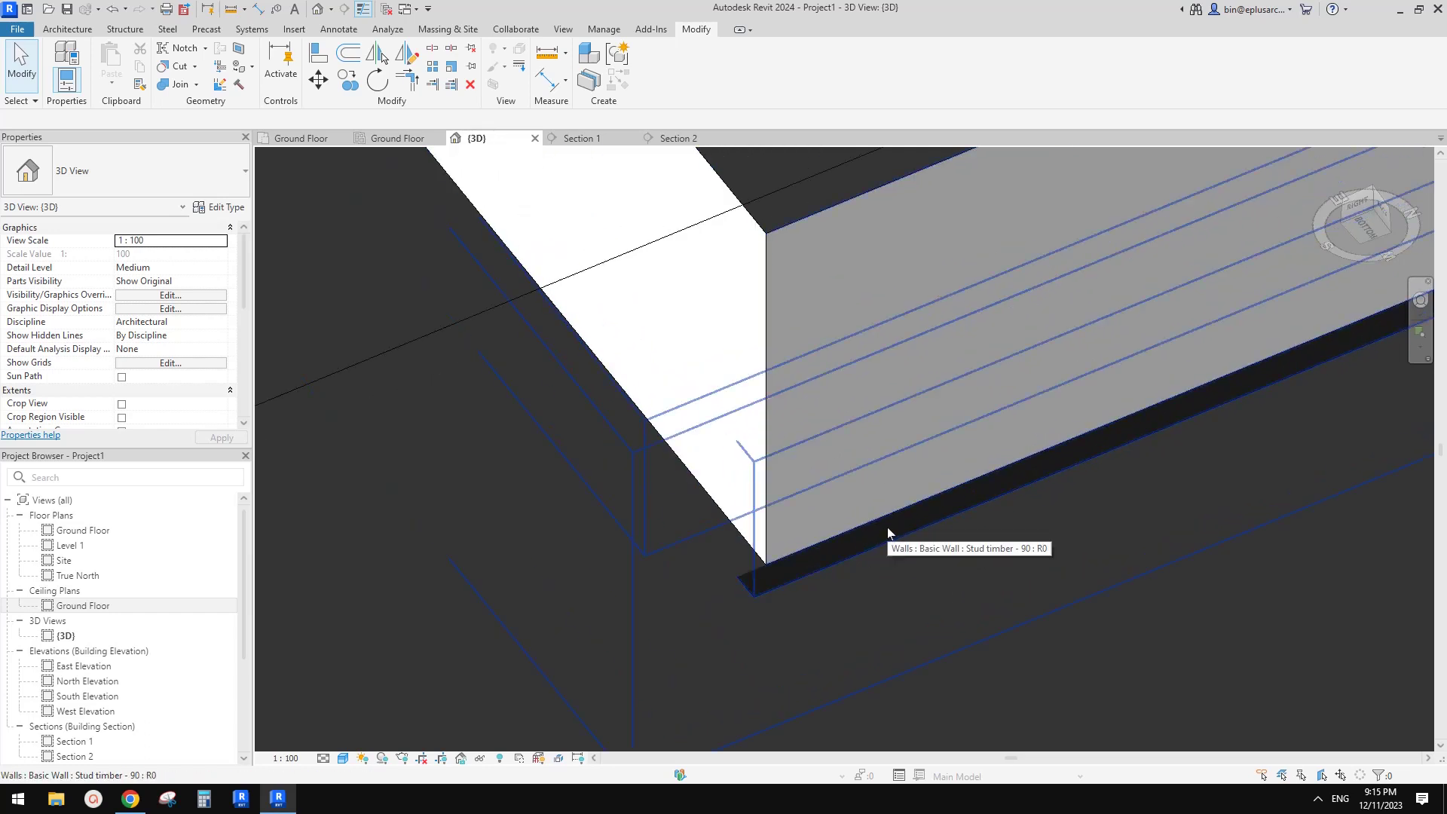
pyautogui.press('p')
pyautogui.press('t')
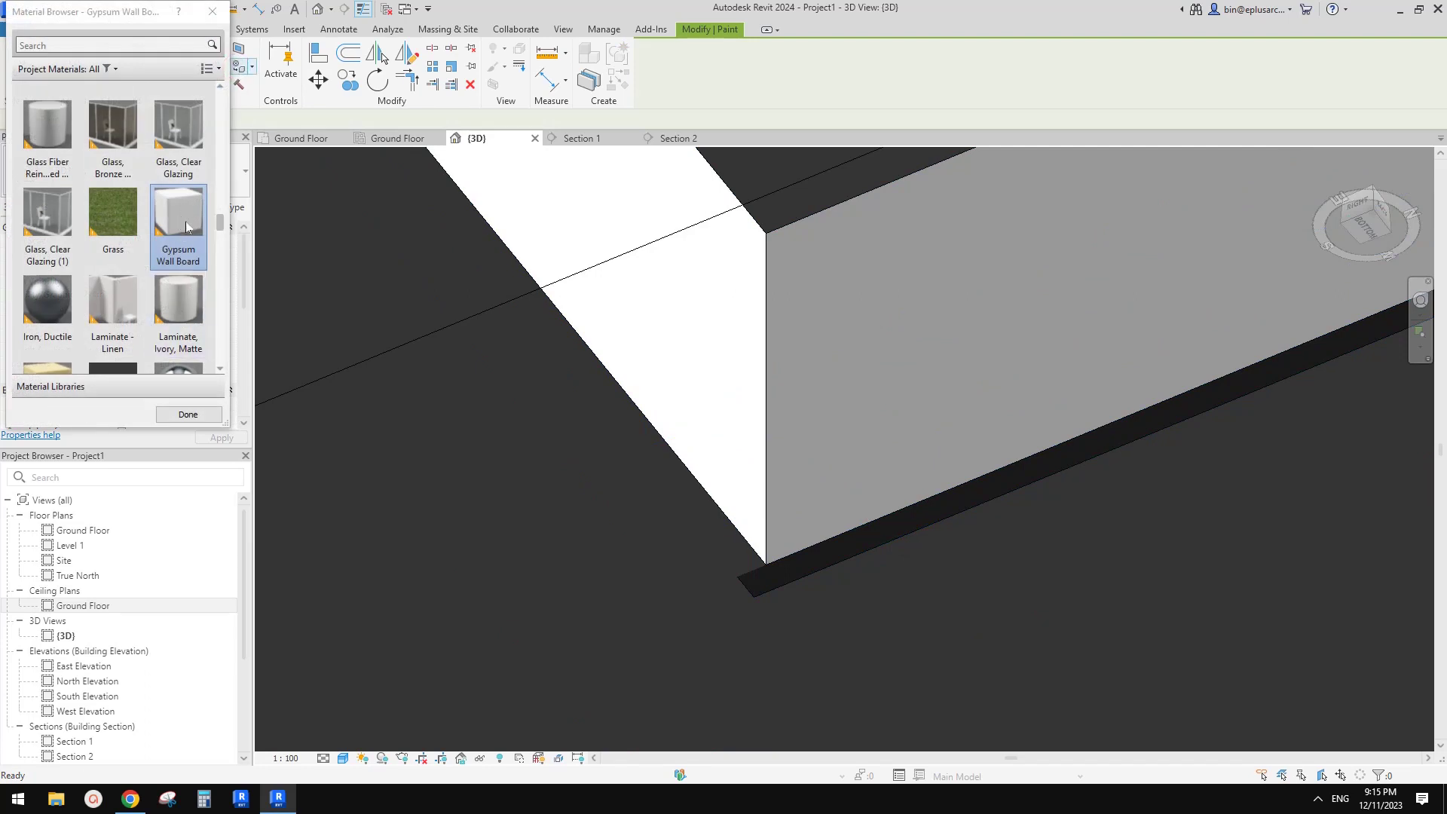
pyautogui.click(968, 496)
pyautogui.press('Escape')
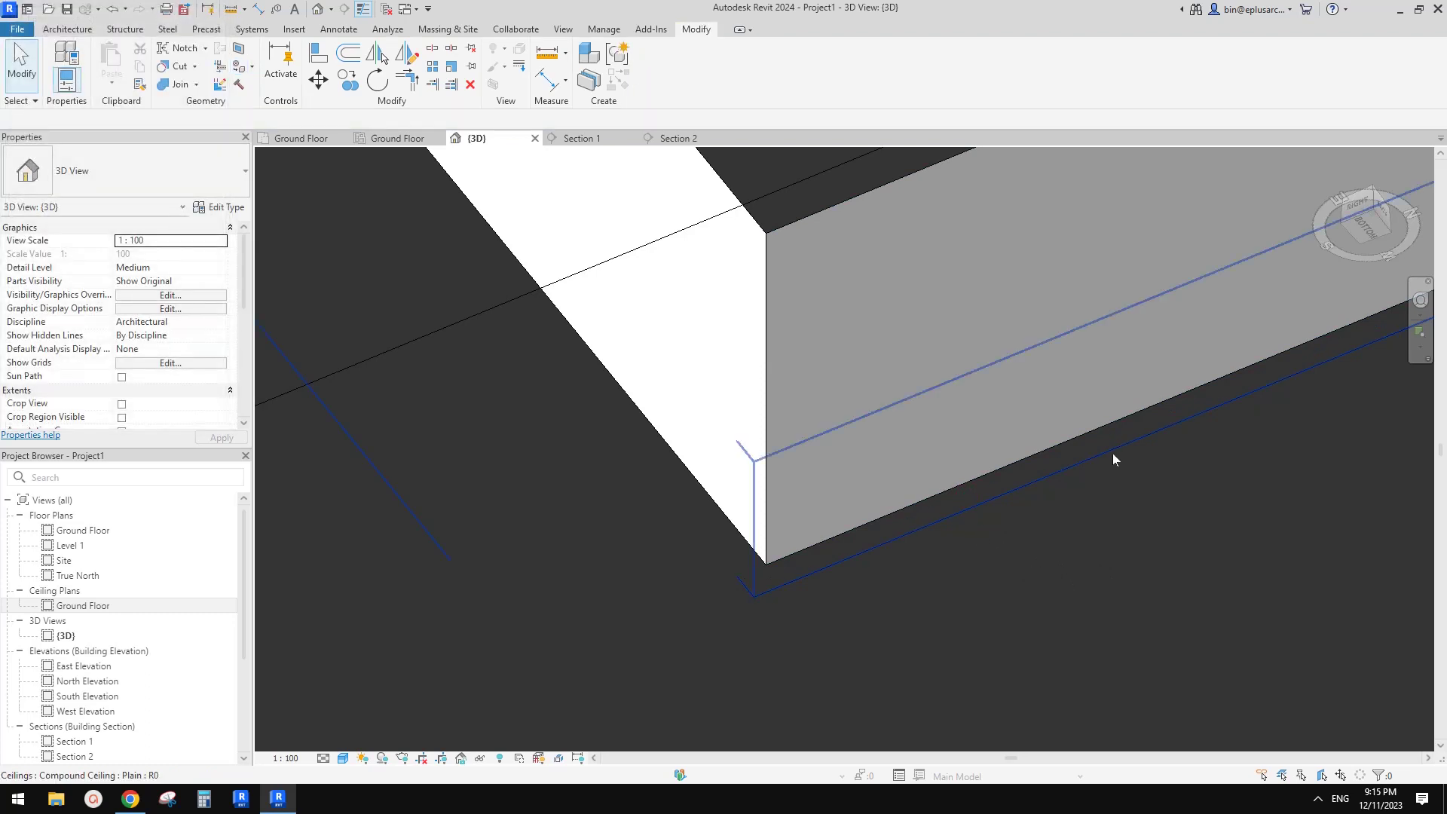
# Switch the join order between the ring ceiling and the painted upstand wall.
pyautogui.click(196, 84)
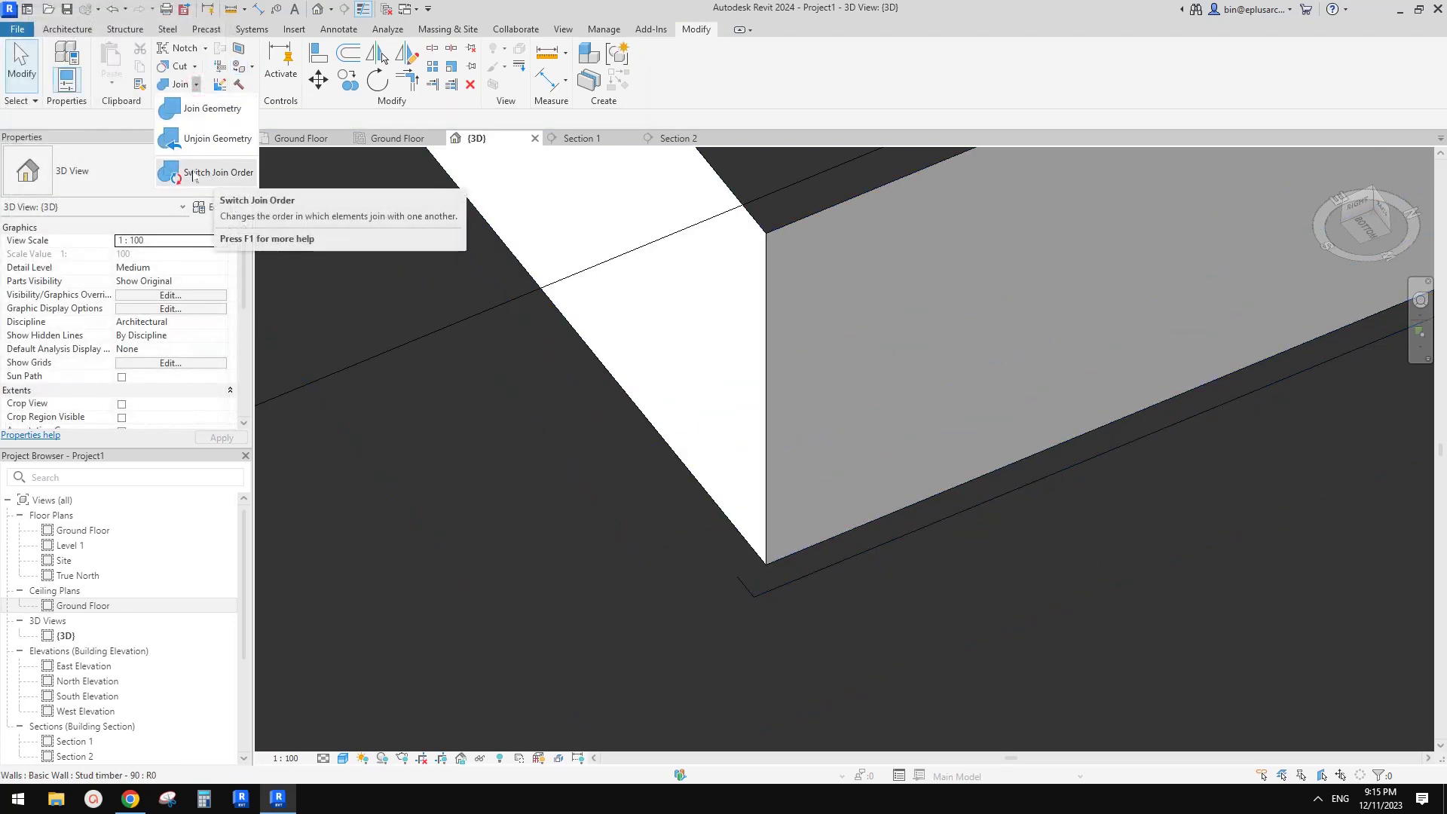
pyautogui.click(219, 173)
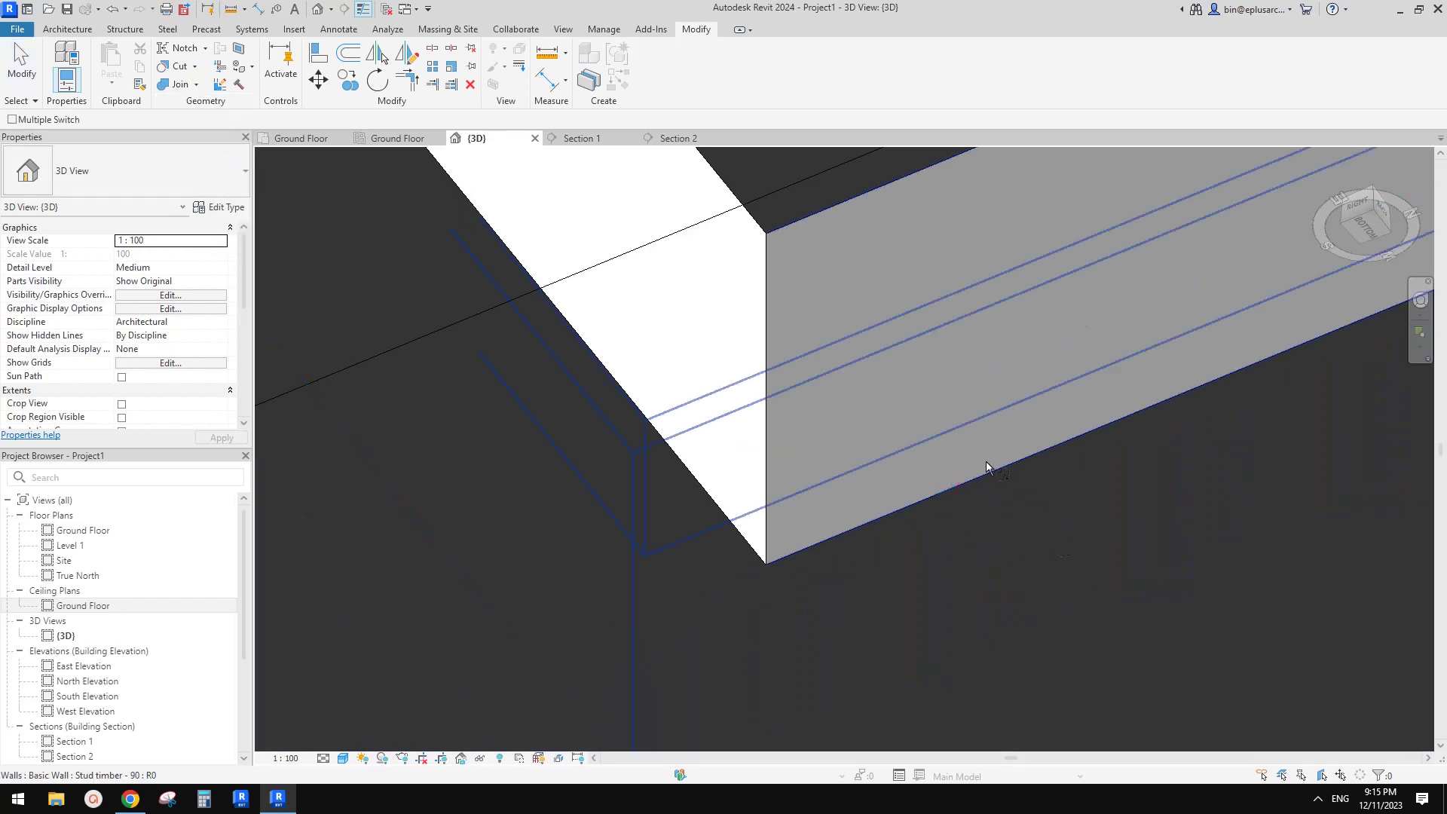
pyautogui.scroll(-3, 985, 464)
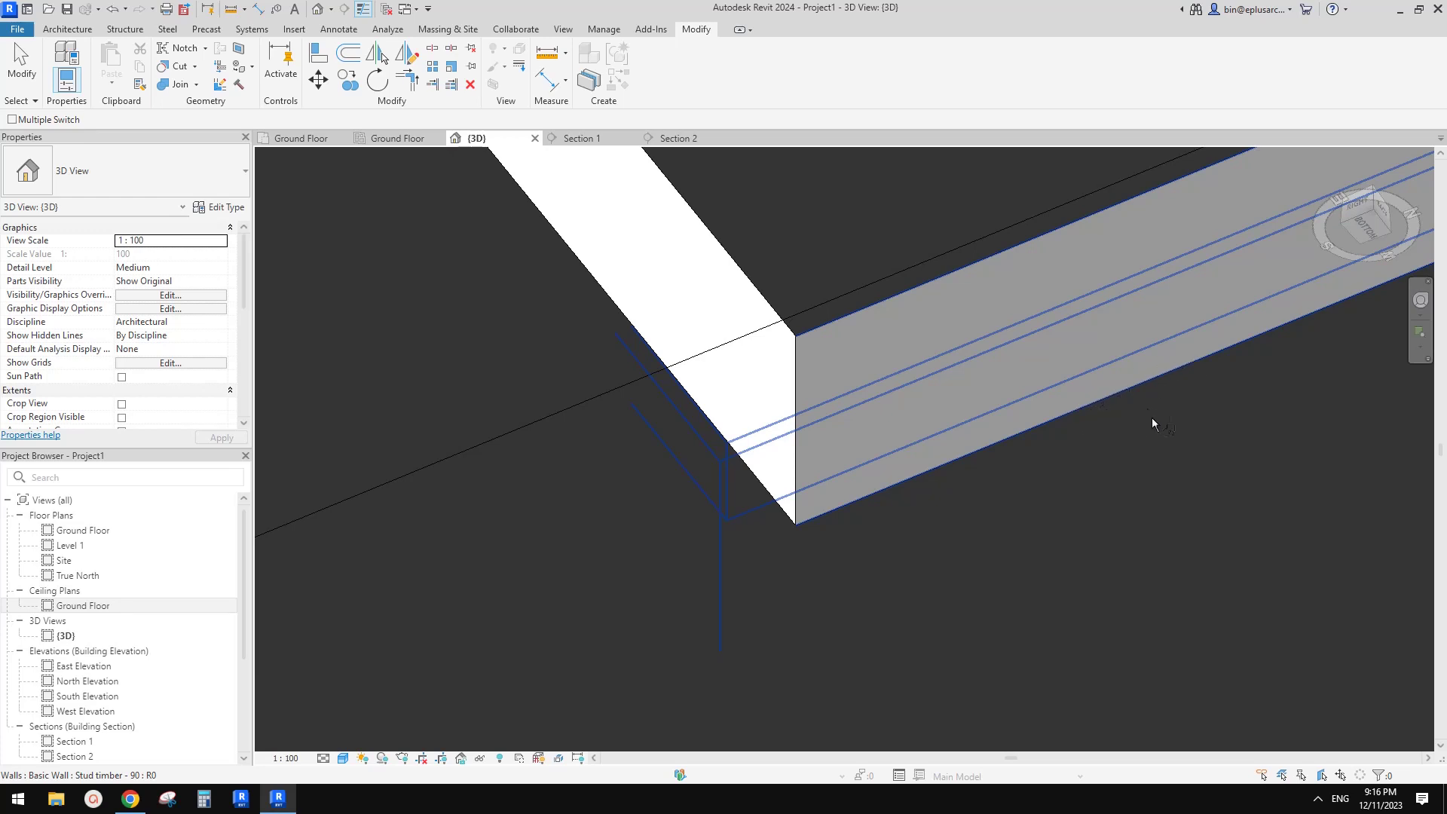
pyautogui.click(1137, 472)
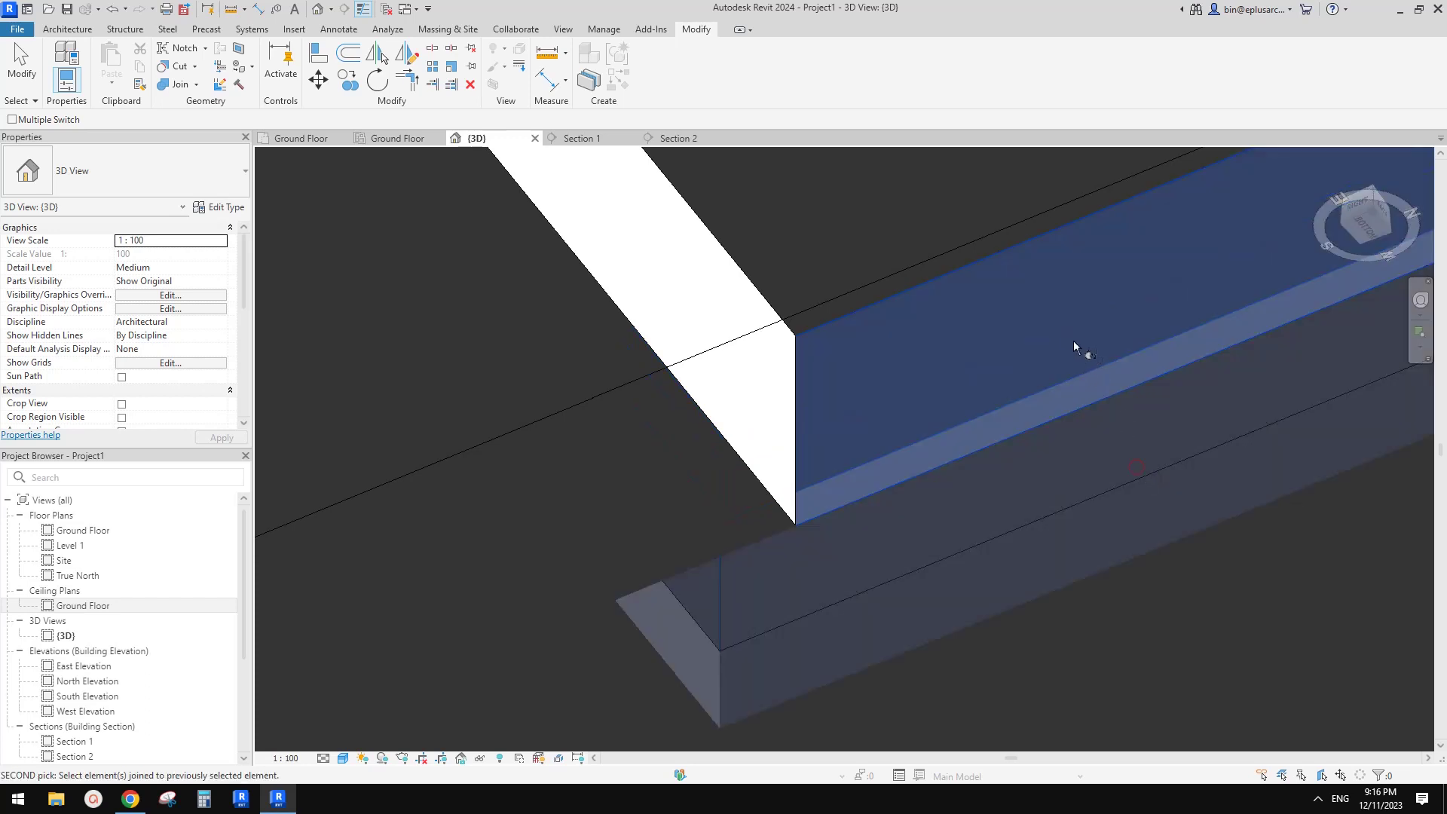
pyautogui.click(1299, 602)
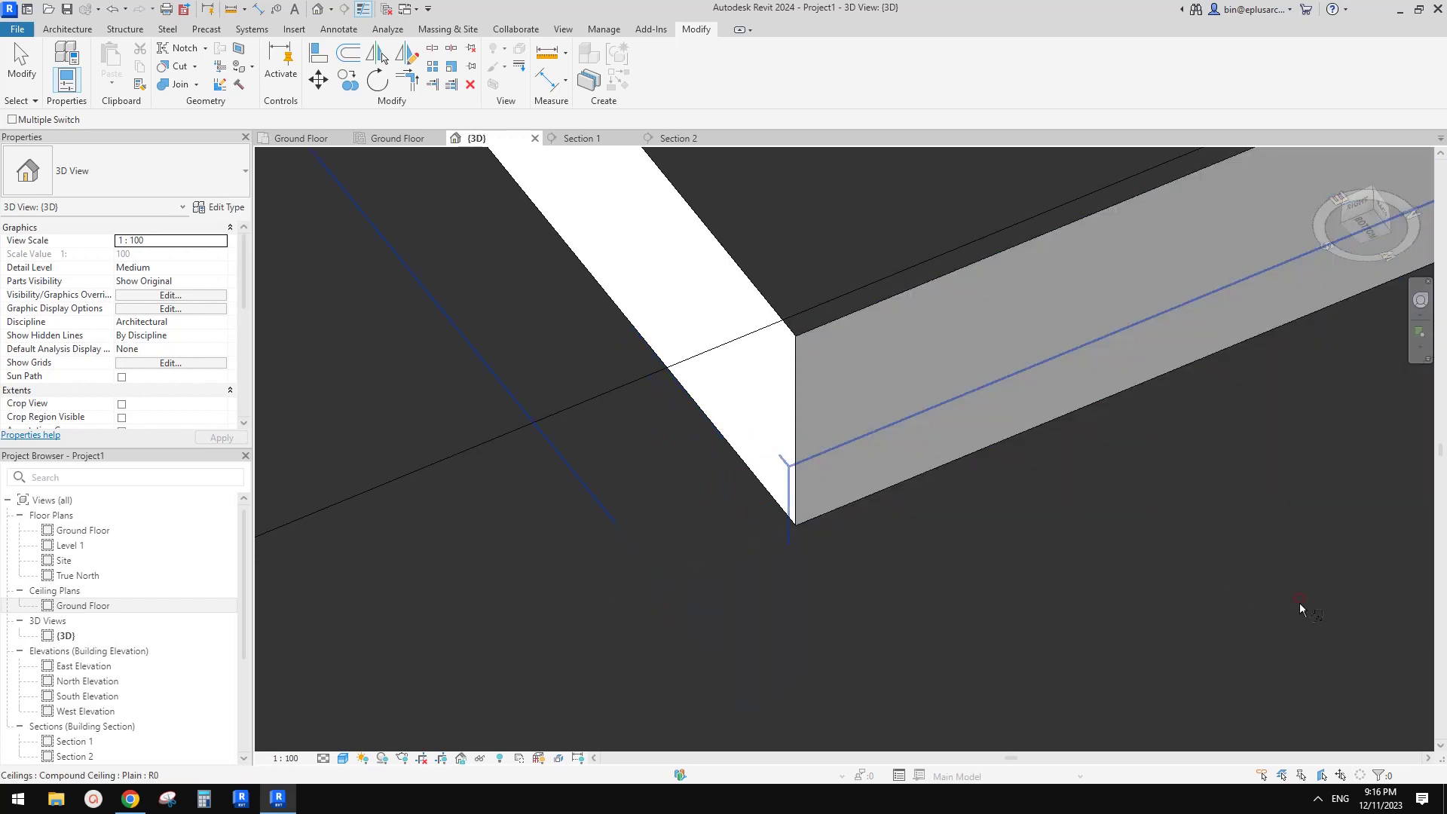
pyautogui.moveTo(1249, 582); pyautogui.dragTo(1176, 571, button='middle')
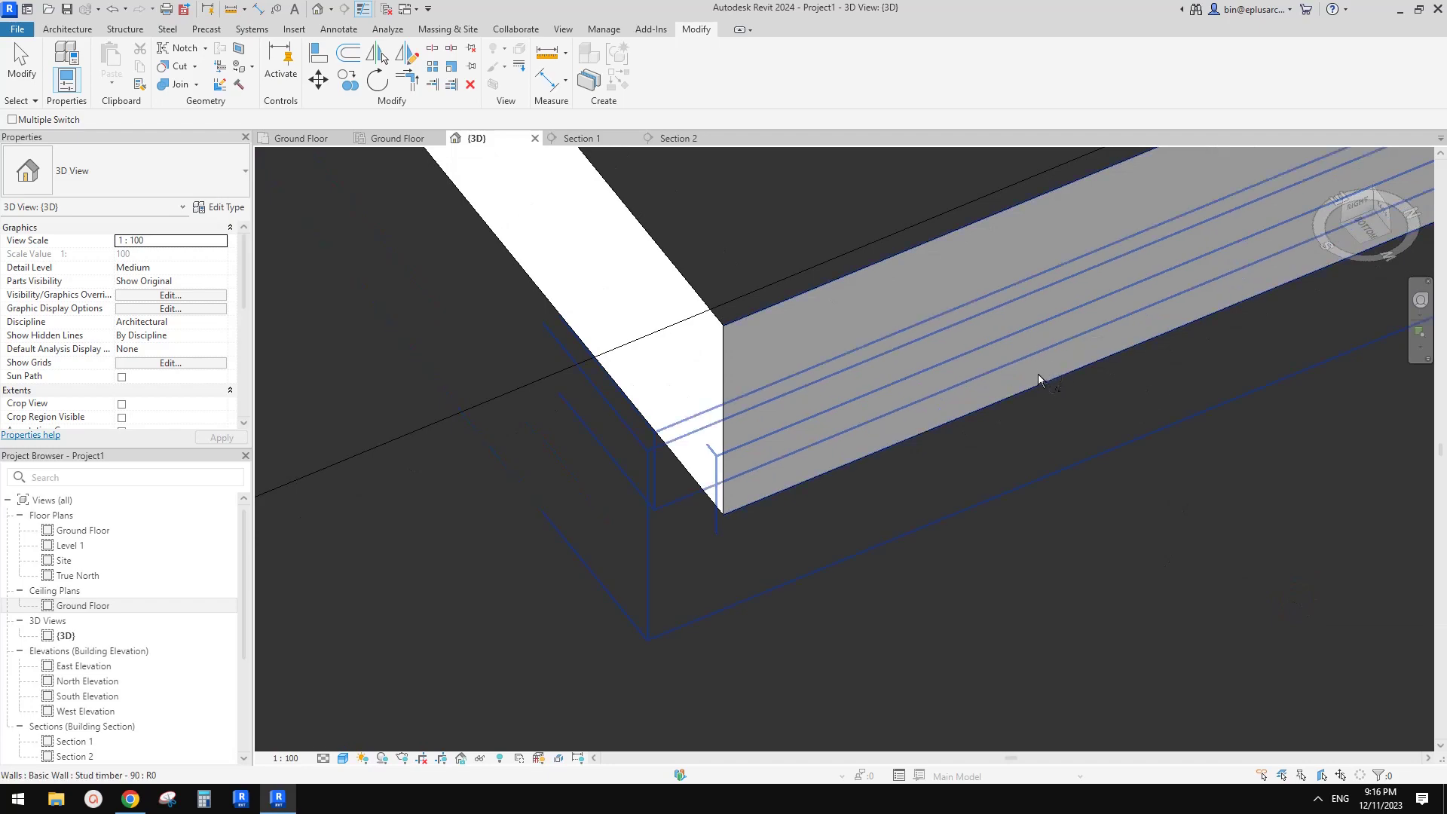
pyautogui.keyDown('shift'); pyautogui.moveTo(994, 392); pyautogui.dragTo(1110, 352, button='middle'); pyautogui.keyUp('shift')
pyautogui.scroll(10, 803, 549)
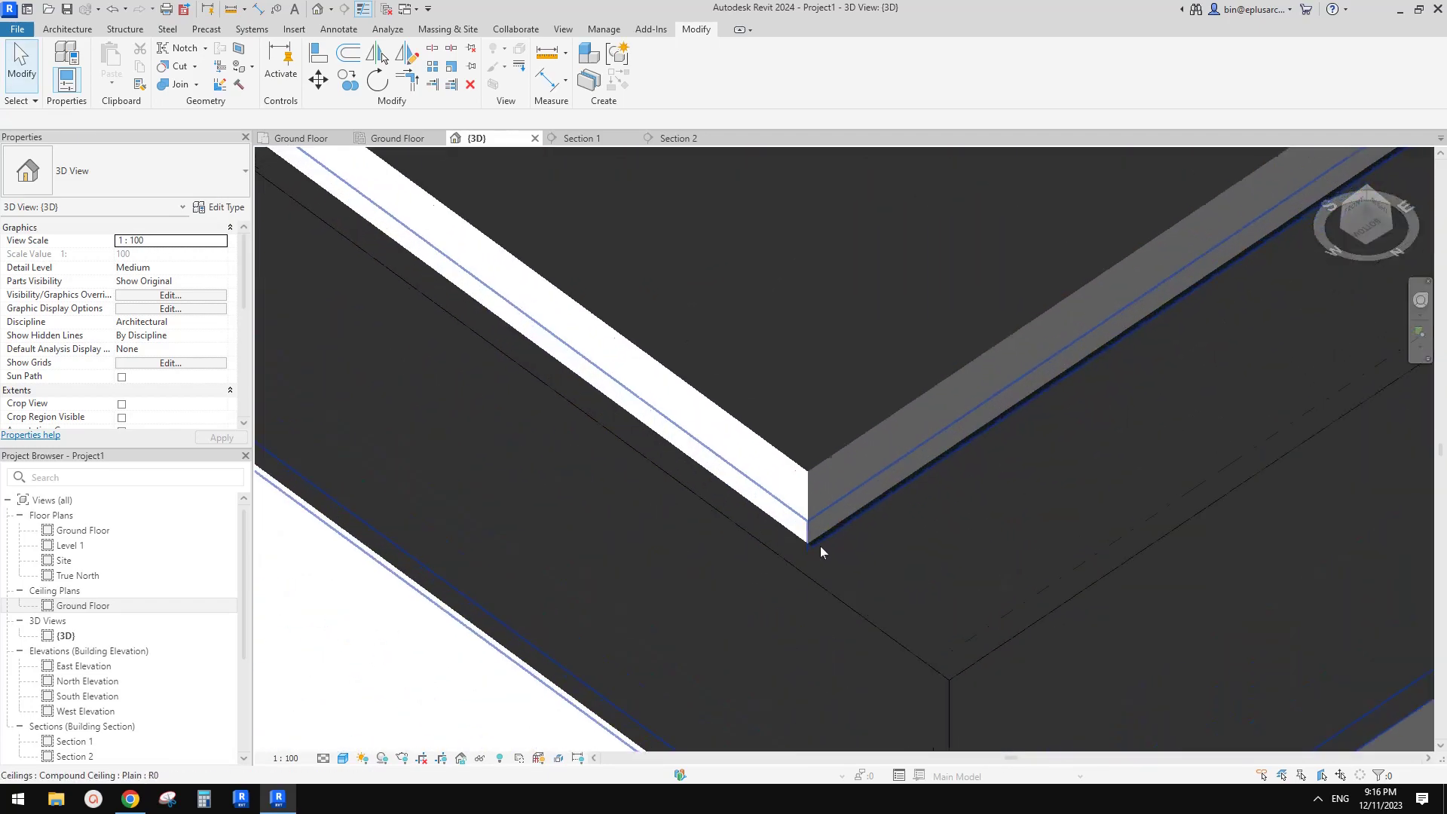
pyautogui.scroll(4, 820, 538)
pyautogui.press('p')
pyautogui.press('t')
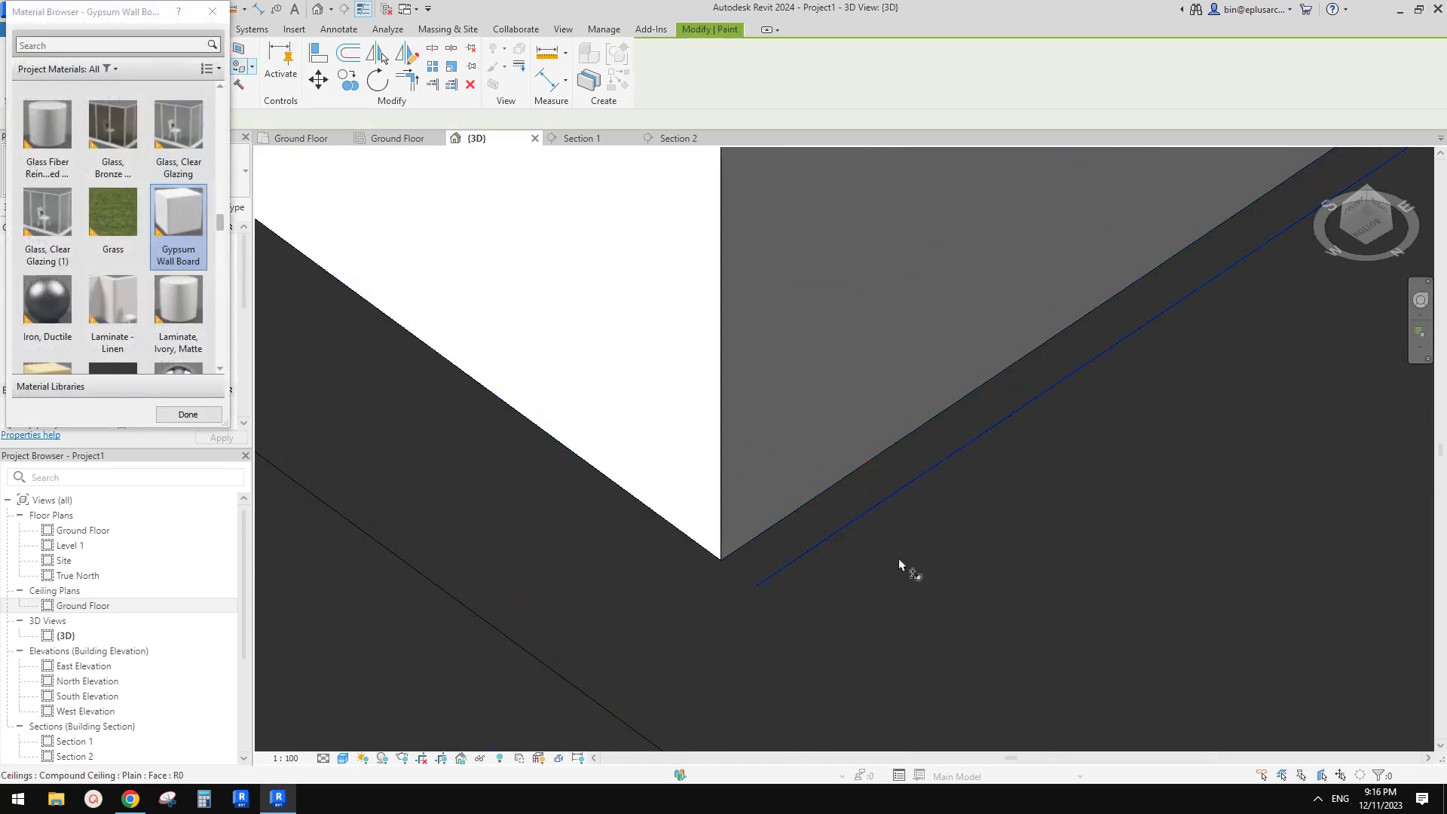
pyautogui.press('Escape')
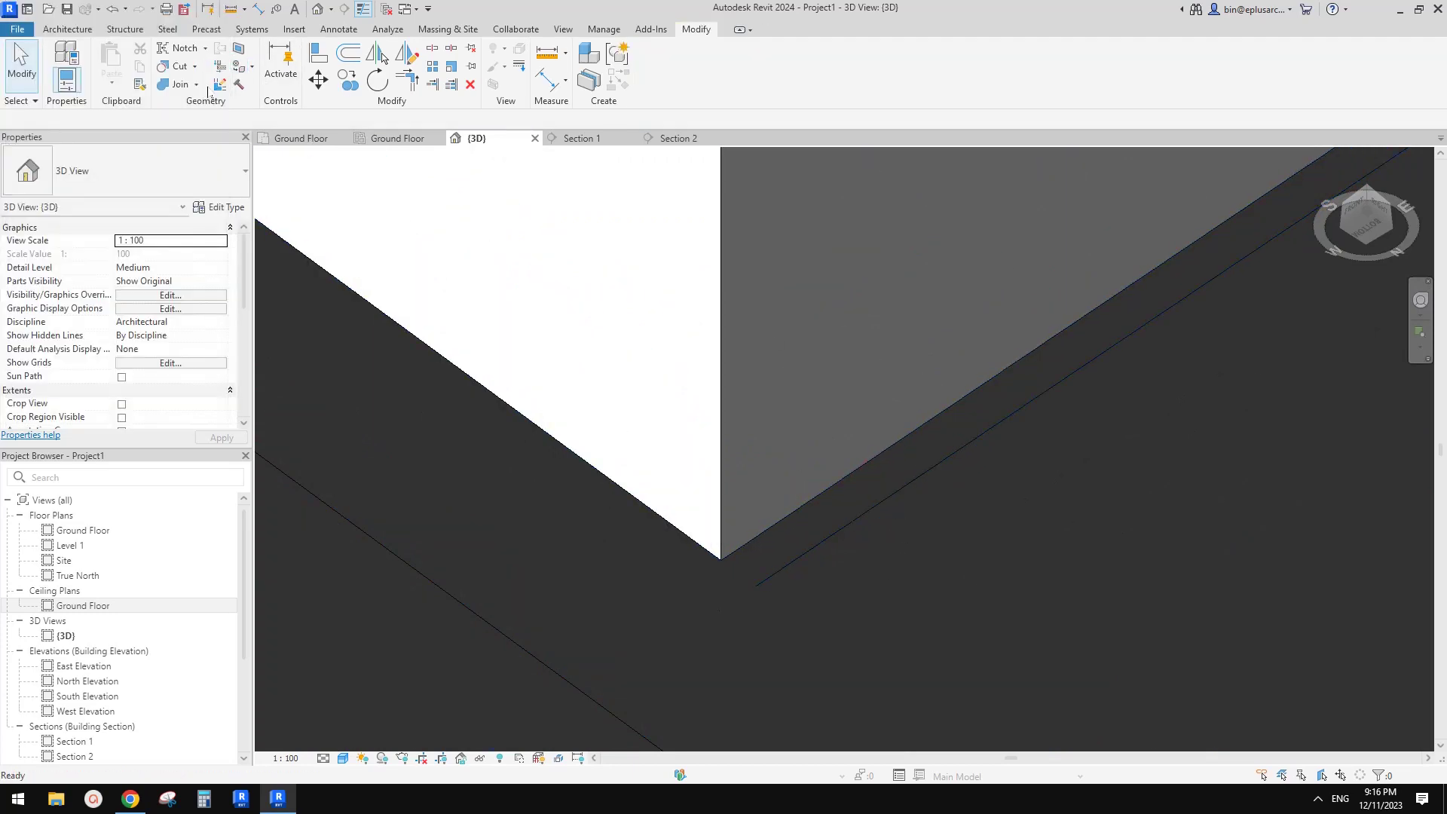
# Switch the join order between the ring ceiling and the upstand wall at the inner corner, repeating the switch once.
pyautogui.click(196, 84)
pyautogui.click(205, 173)
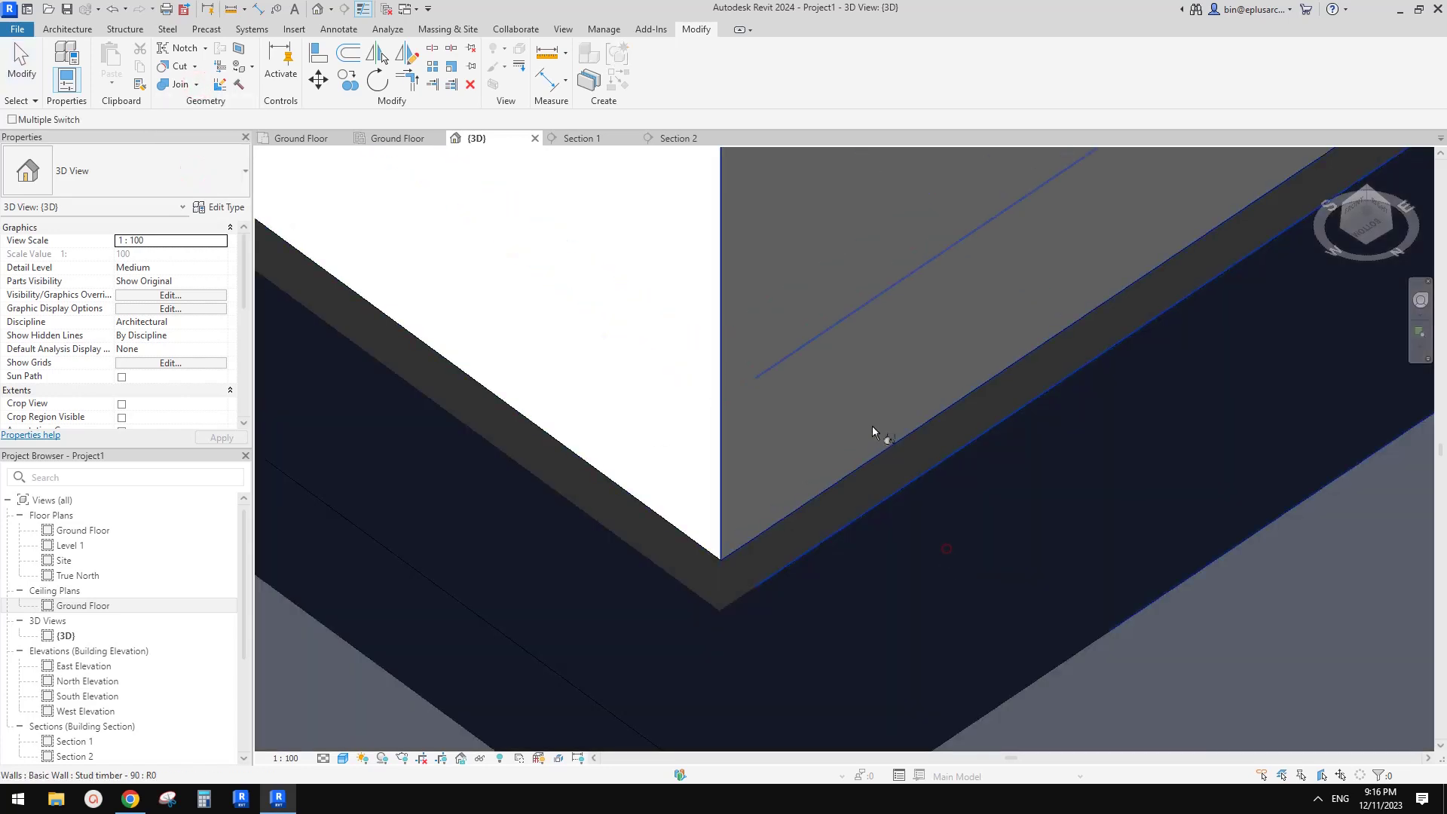
pyautogui.click(869, 409)
pyautogui.scroll(-3, 880, 435)
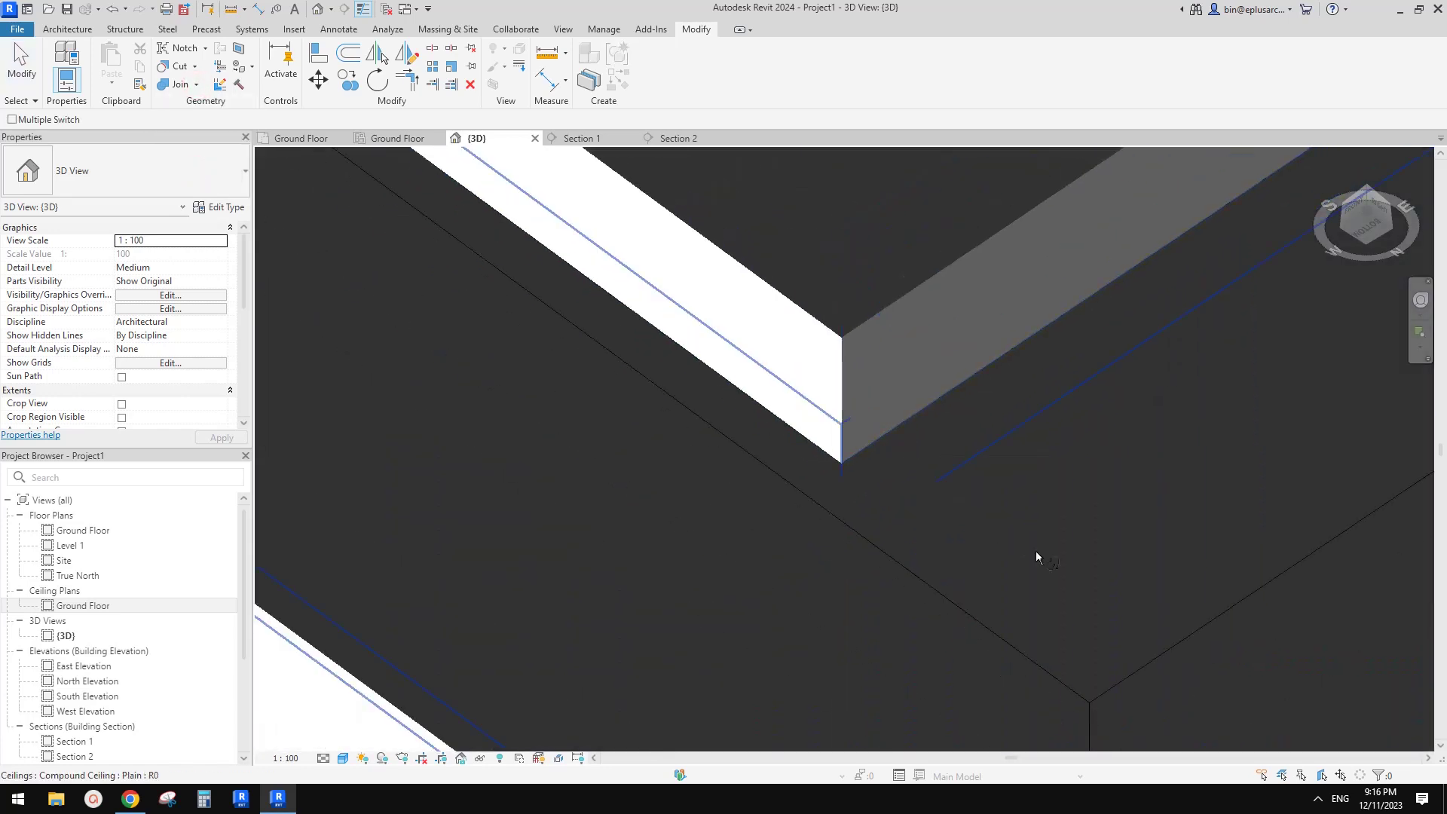
pyautogui.click(1034, 529)
pyautogui.click(939, 360)
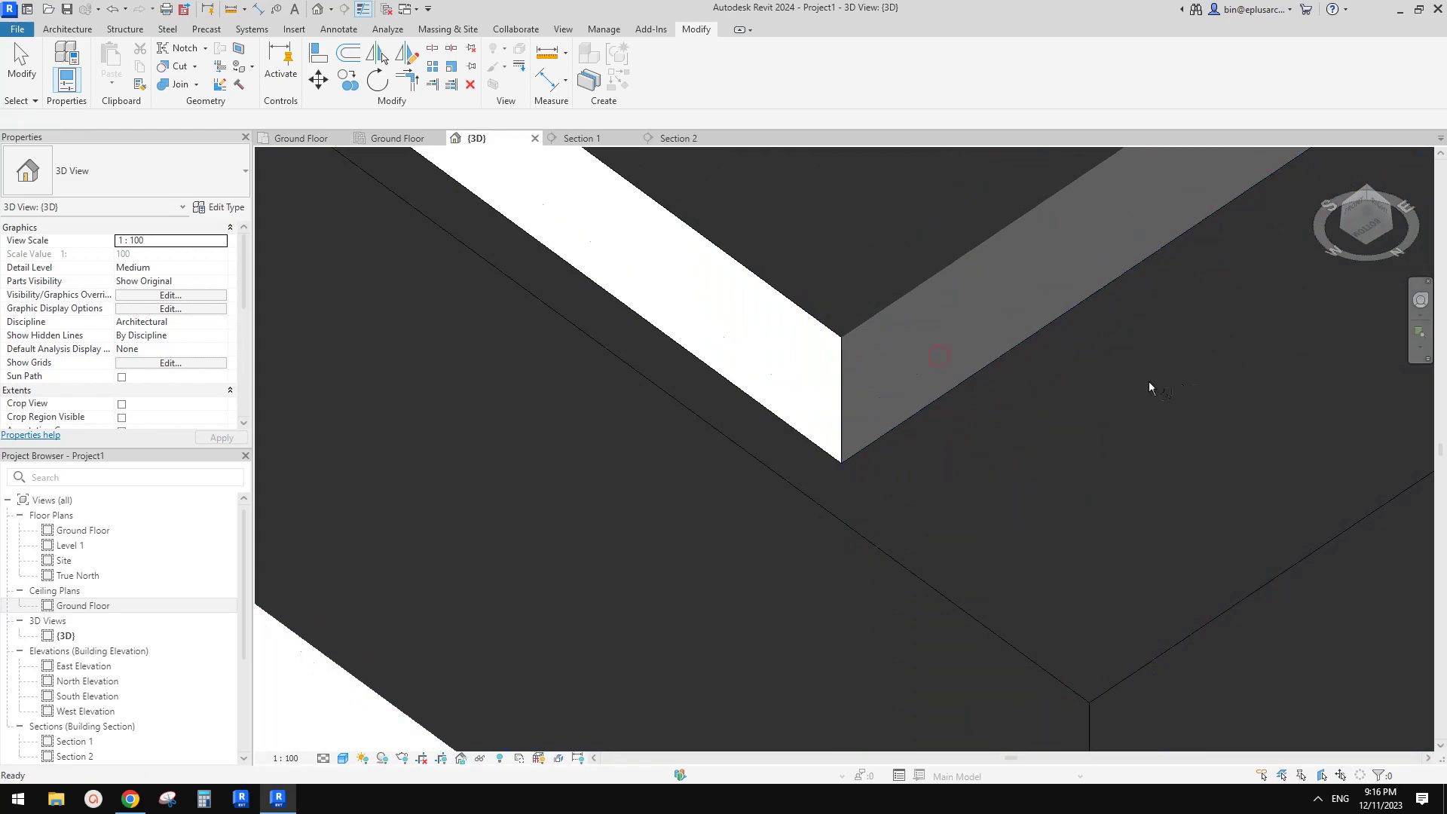
pyautogui.press('Escape')
# Isolate the ring ceiling in the 3D view with a selection box around it.
pyautogui.click(1056, 492)
pyautogui.keyDown('shift'); pyautogui.moveTo(1074, 492); pyautogui.dragTo(788, 489, button='middle'); pyautogui.keyUp('shift')
pyautogui.scroll(4, 791, 491)
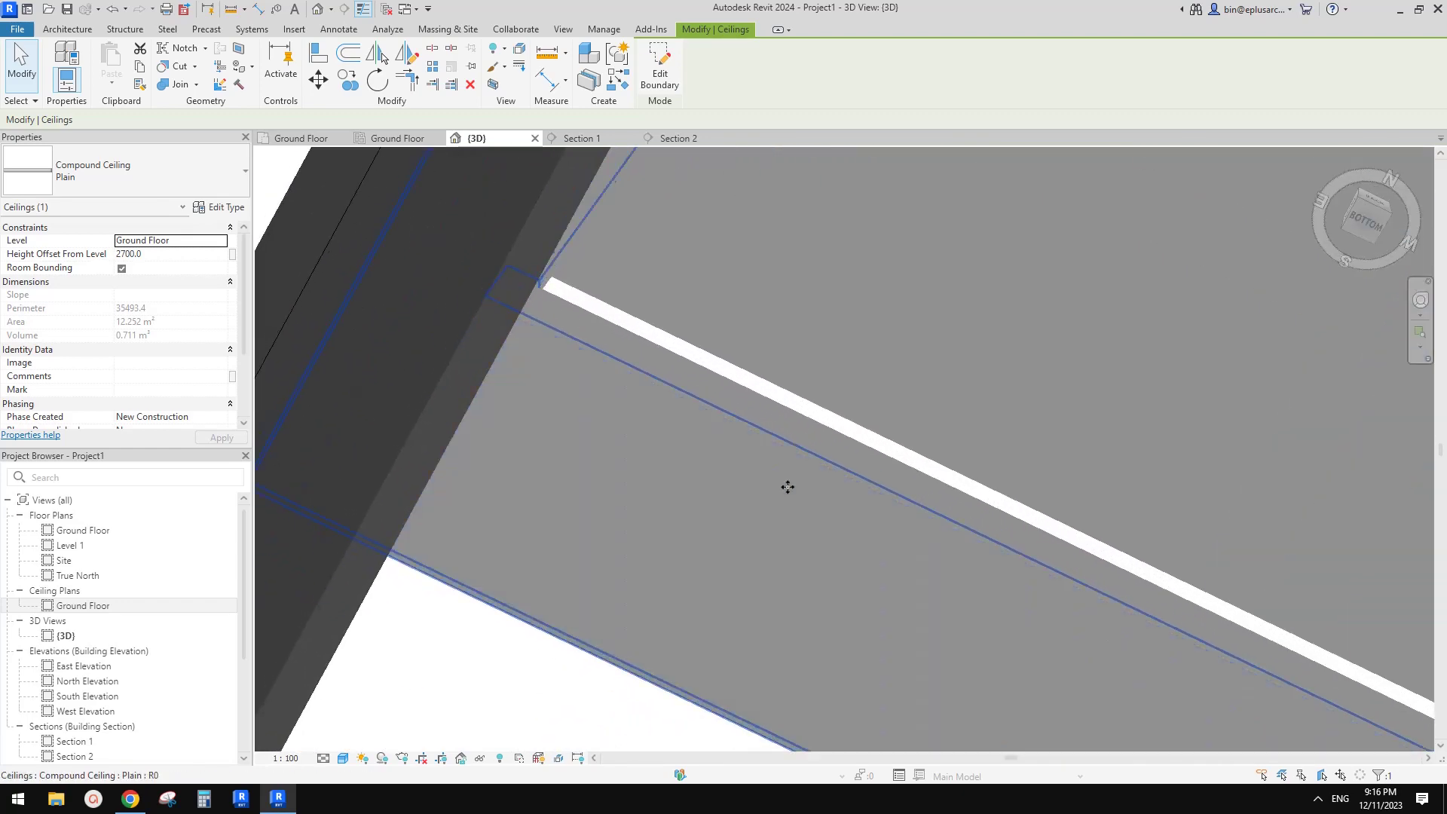
pyautogui.click(784, 485)
pyautogui.click(590, 386)
pyautogui.keyDown('shift'); pyautogui.moveTo(590, 386); pyautogui.dragTo(626, 393, button='middle'); pyautogui.keyUp('shift')
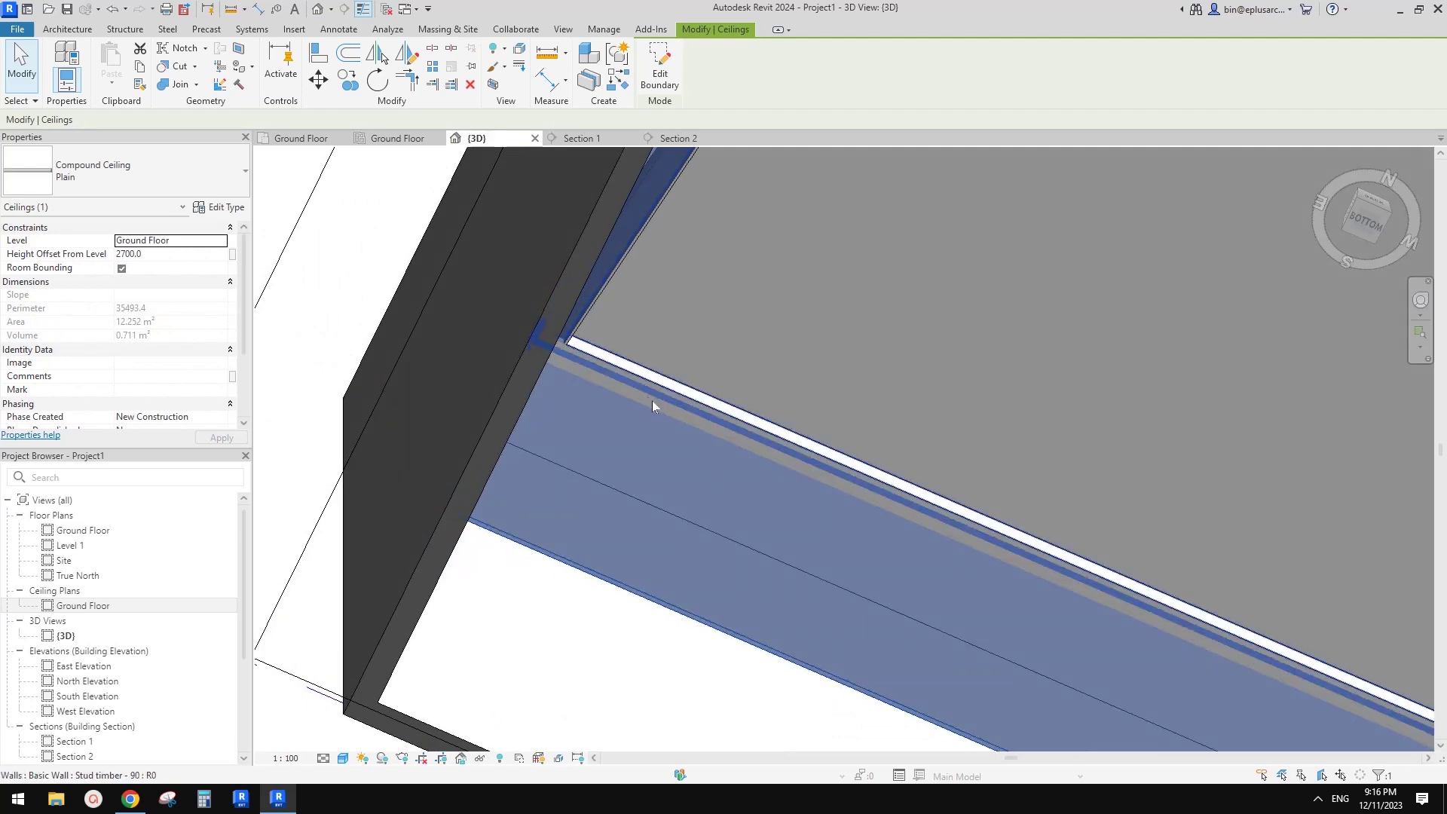
pyautogui.press('b')
pyautogui.press('x')
# Pull one face of the section box inward to cut across the room's ceilings and upstand walls.
pyautogui.click(774, 220)
pyautogui.keyDown('shift'); pyautogui.moveTo(773, 218); pyautogui.dragTo(990, 541, button='middle'); pyautogui.keyUp('shift')
pyautogui.moveTo(910, 396); pyautogui.dragTo(761, 388)
pyautogui.scroll(3, 761, 388)
pyautogui.keyDown('shift'); pyautogui.moveTo(761, 388); pyautogui.dragTo(690, 377, button='middle'); pyautogui.keyUp('shift')
pyautogui.scroll(8, 494, 332)
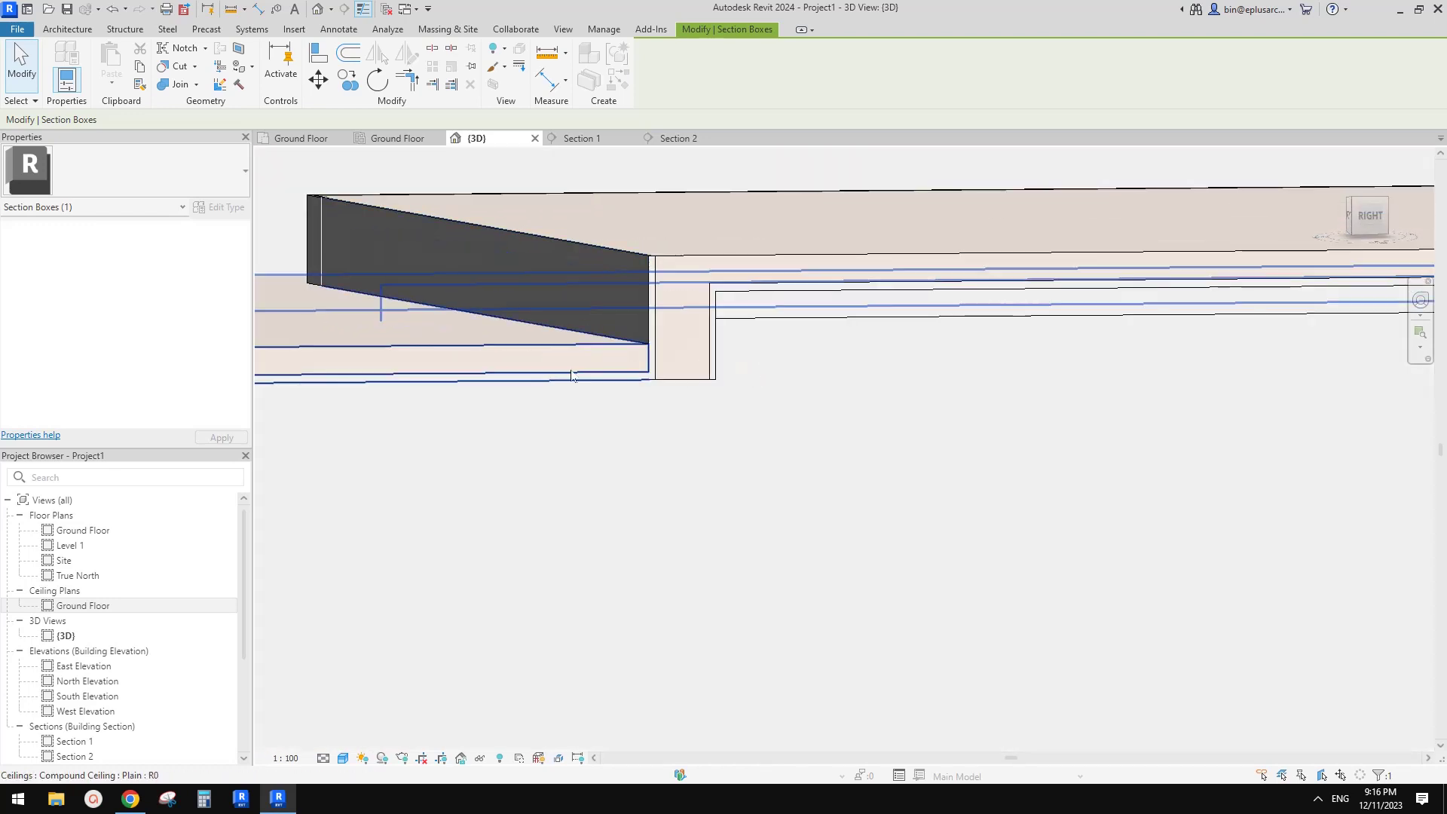
# Switch the join order between the ring ceiling and the sectioned upstand wall at the cut.
pyautogui.moveTo(671, 363); pyautogui.dragTo(715, 384, button='middle')
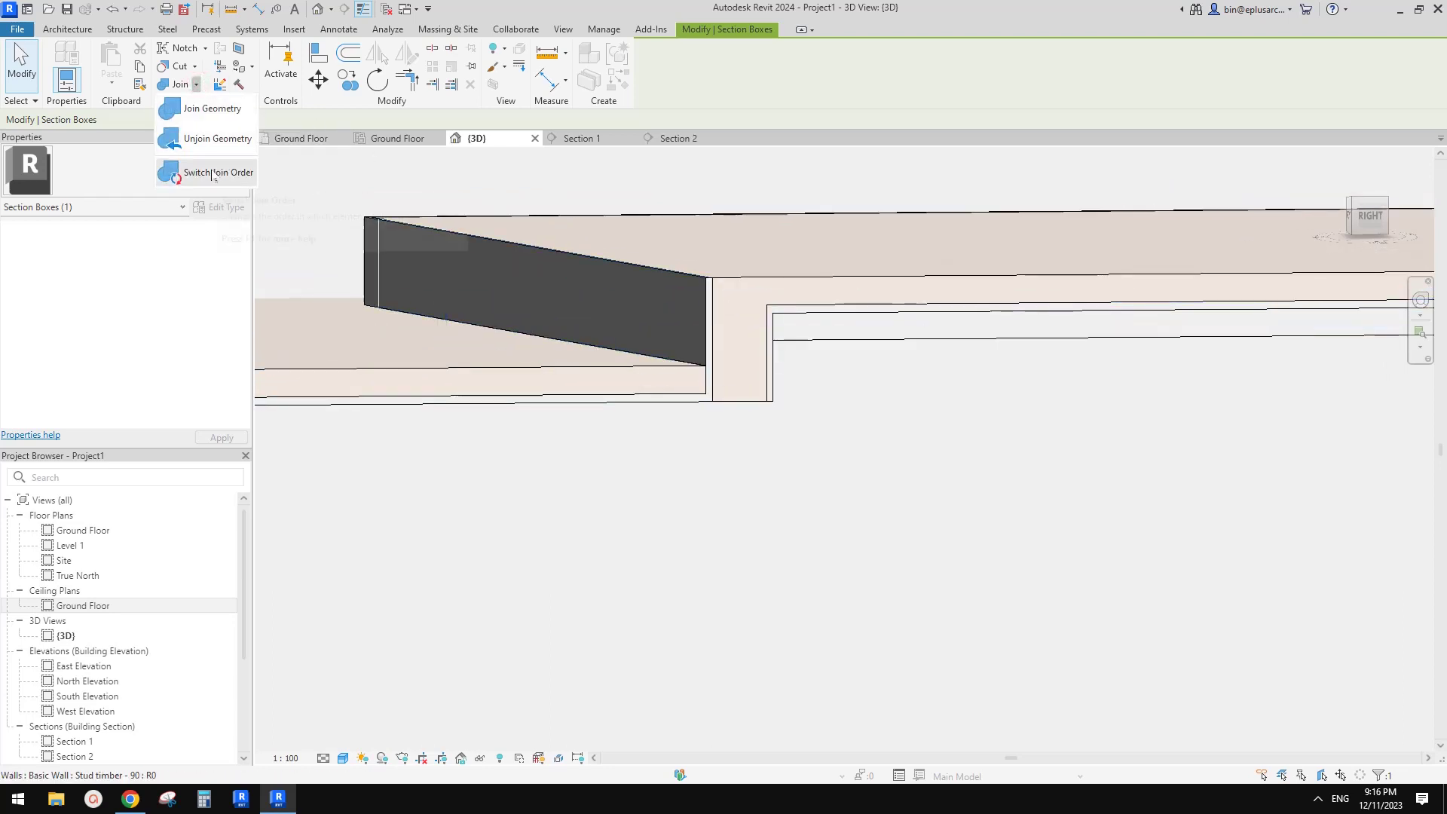
pyautogui.press('Escape')
pyautogui.click(465, 371)
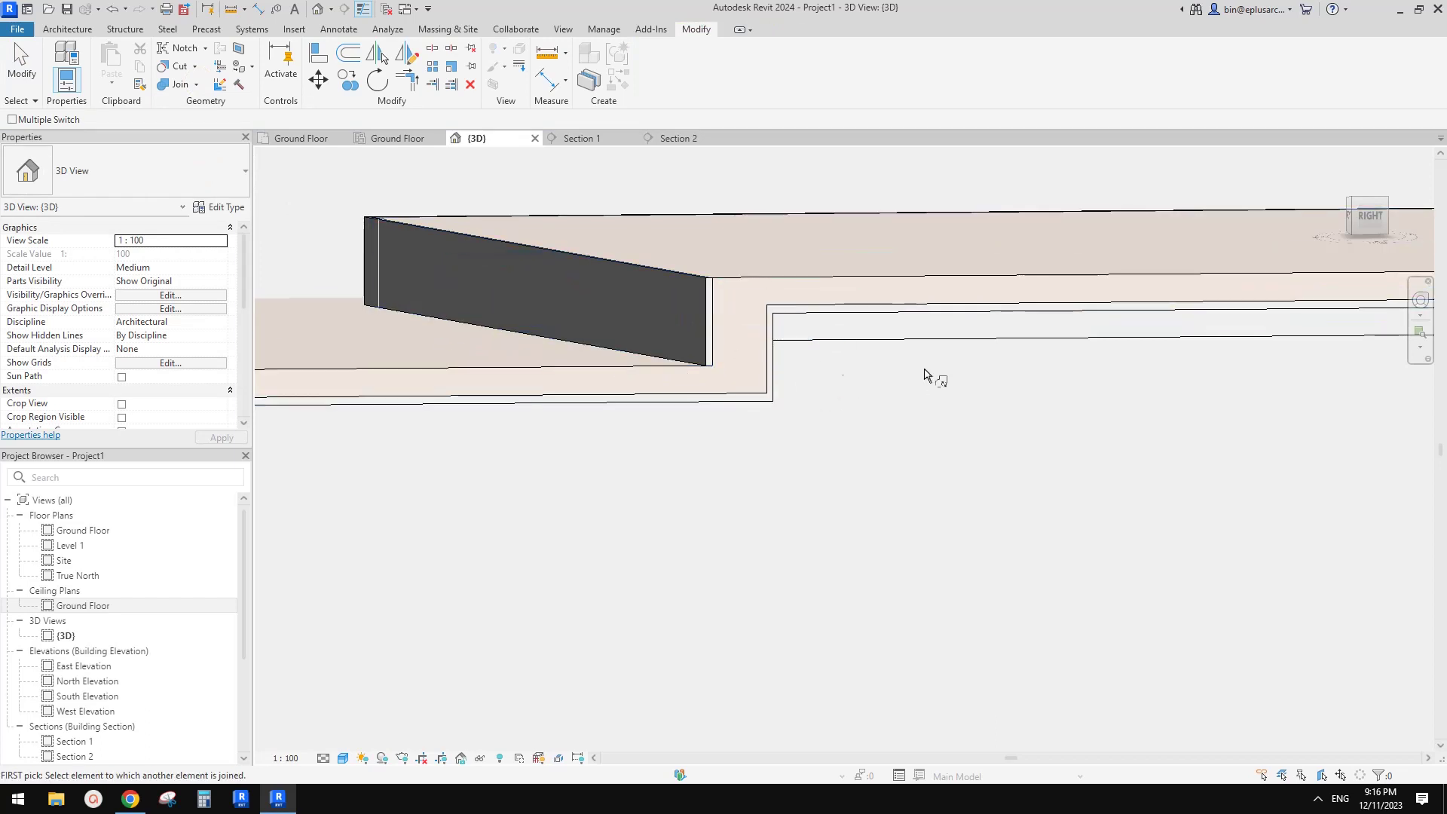
pyautogui.keyDown('shift'); pyautogui.moveTo(799, 372); pyautogui.dragTo(770, 288, button='middle'); pyautogui.keyUp('shift')
pyautogui.scroll(3, 898, 390)
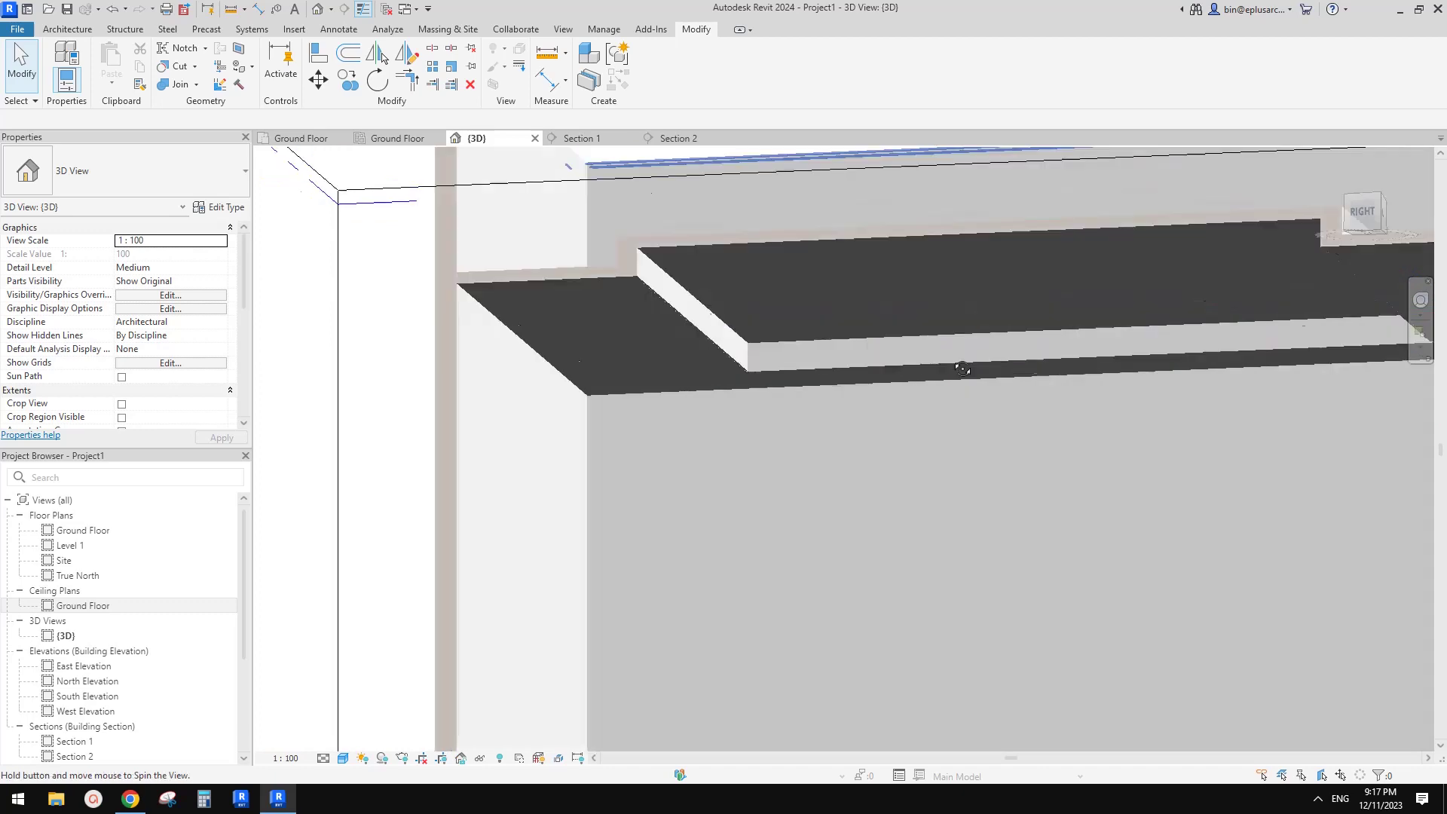
pyautogui.moveTo(927, 399); pyautogui.dragTo(908, 456, button='middle')
pyautogui.click(181, 84)
pyautogui.keyDown('shift'); pyautogui.moveTo(1115, 317); pyautogui.dragTo(1121, 472, button='middle'); pyautogui.keyUp('shift')
pyautogui.press('Escape')
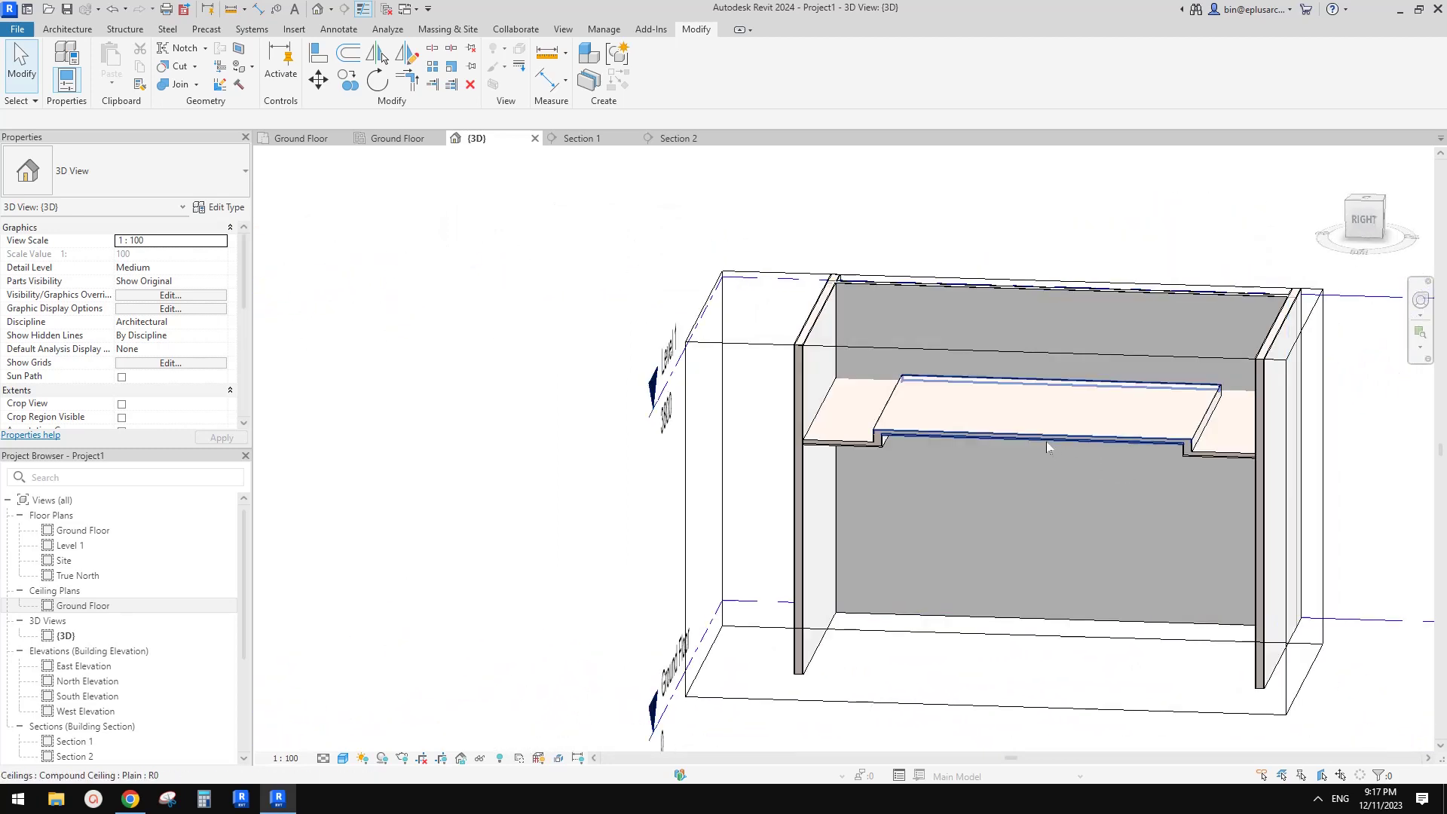
# Move the upstand wall at one cut end of the ceiling slightly toward the nearby room wall.
pyautogui.keyDown('shift'); pyautogui.moveTo(1046, 441); pyautogui.dragTo(819, 396, button='middle'); pyautogui.keyUp('shift')
pyautogui.scroll(5, 859, 464)
pyautogui.scroll(3, 859, 464)
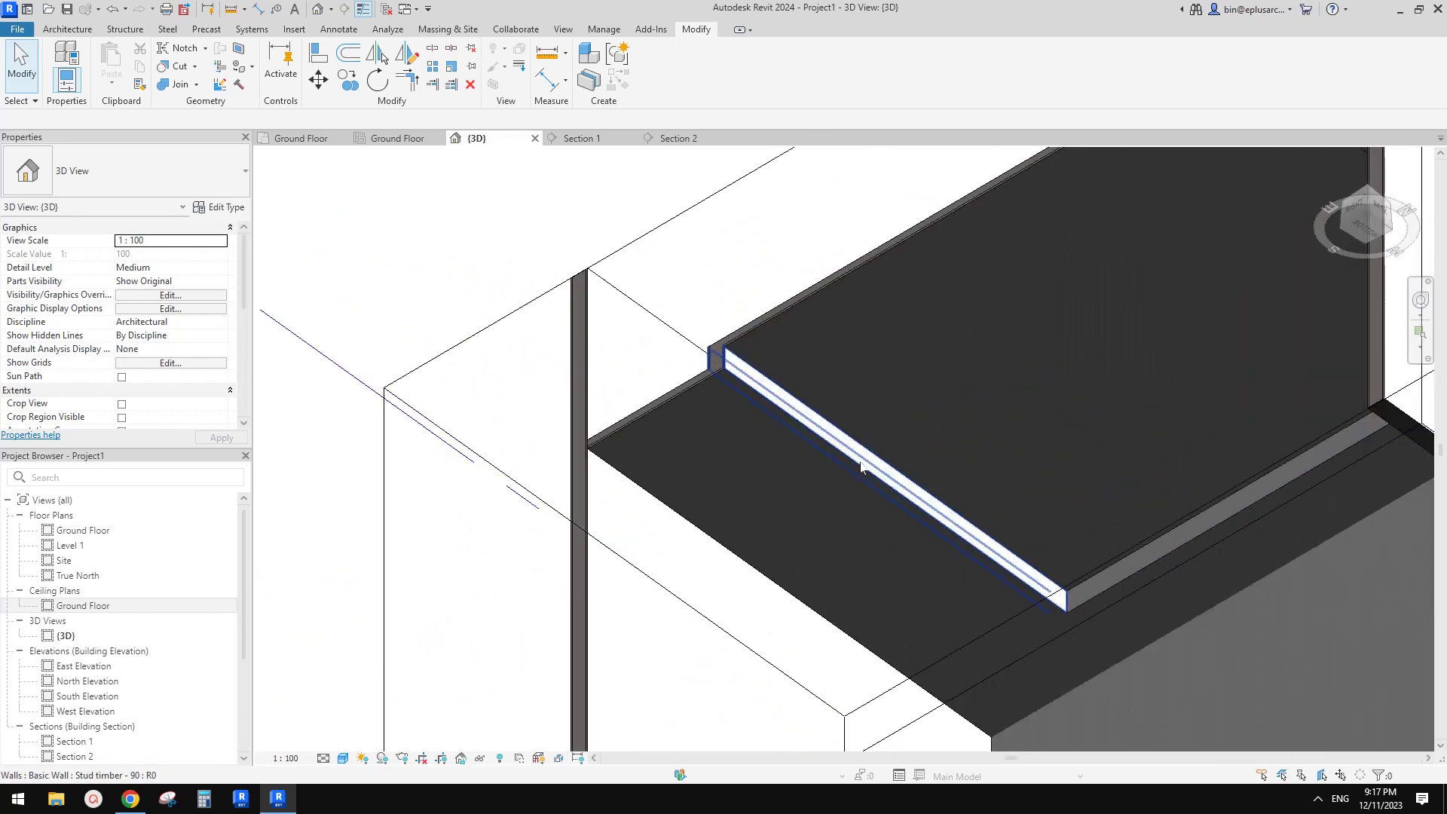
pyautogui.click(827, 461)
pyautogui.moveTo(783, 473); pyautogui.dragTo(774, 489)
# Move the upstand wall at the opposite cut end slightly outward toward its adjacent room wall.
pyautogui.scroll(-5, 773, 490)
pyautogui.keyDown('shift'); pyautogui.moveTo(773, 489); pyautogui.dragTo(1102, 395, button='middle'); pyautogui.keyUp('shift')
pyautogui.scroll(3, 1103, 394)
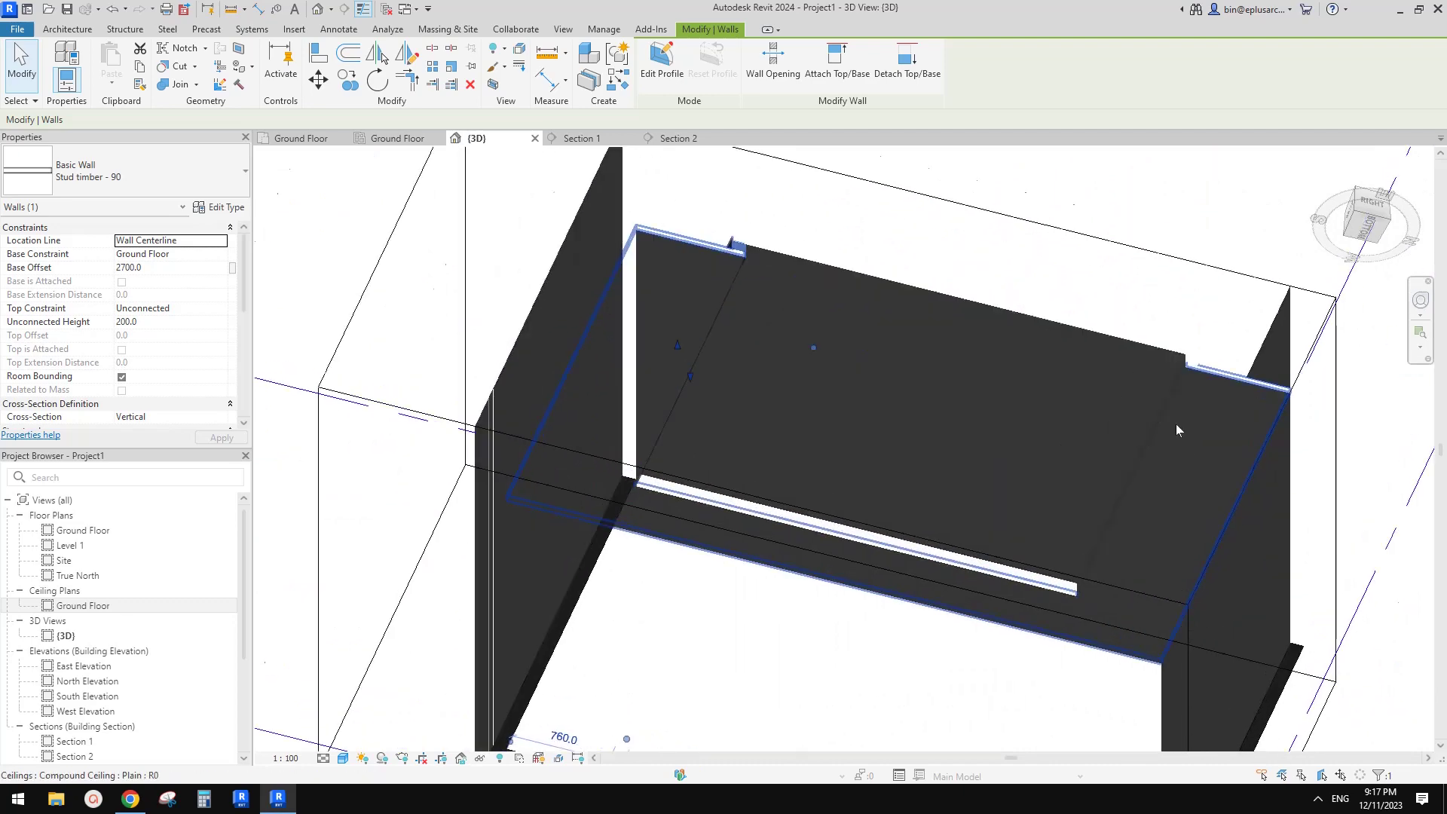
pyautogui.keyDown('shift'); pyautogui.moveTo(1175, 423); pyautogui.dragTo(1165, 388, button='middle'); pyautogui.keyUp('shift')
pyautogui.click(1166, 387)
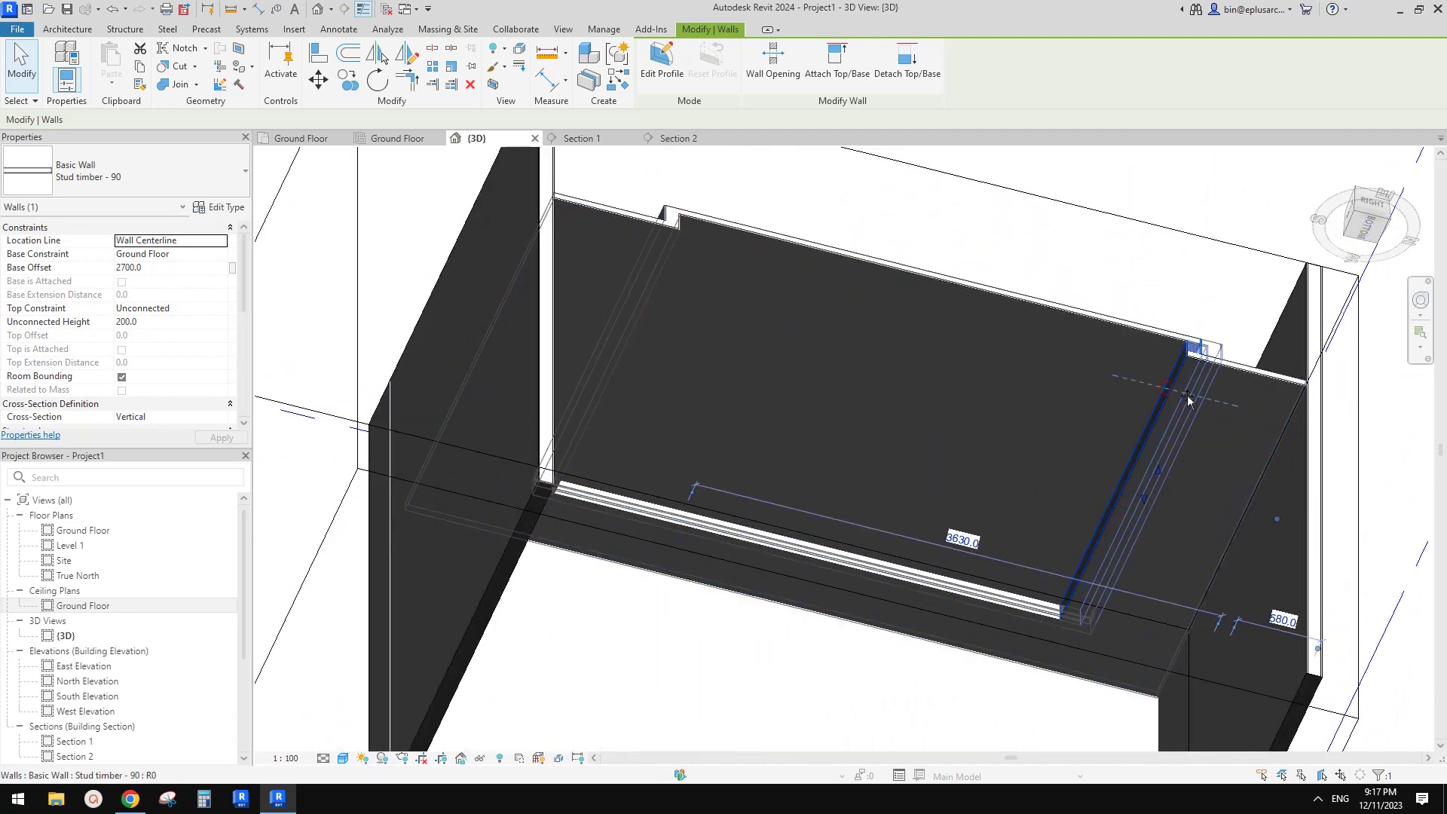
# Shift the first end upstand wall farther outward and the long upstand wall between the ends slightly inward.
pyautogui.click(660, 270)
pyautogui.keyDown('shift'); pyautogui.moveTo(660, 270); pyautogui.dragTo(533, 291, button='middle'); pyautogui.keyUp('shift')
pyautogui.scroll(3, 534, 290)
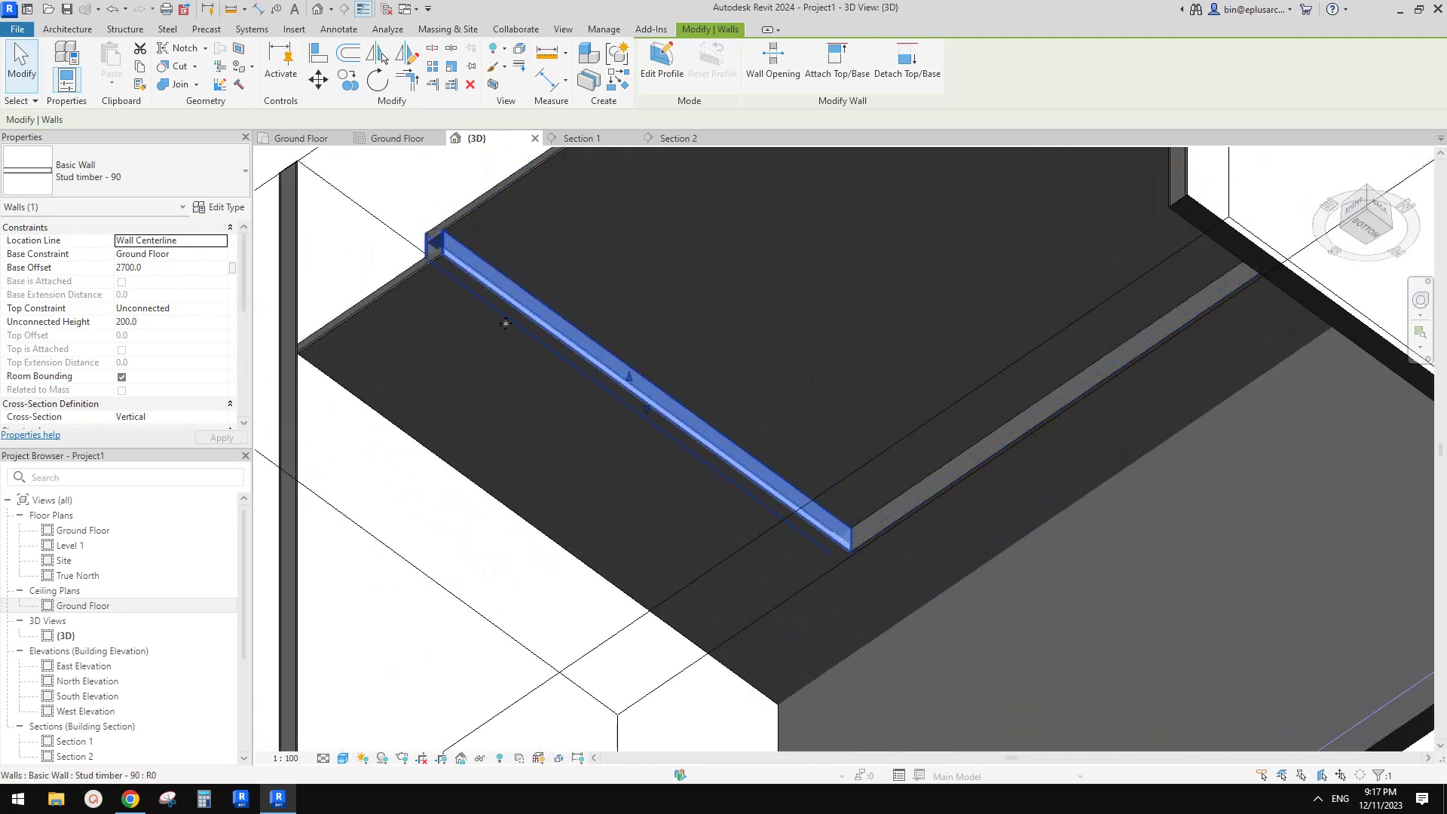
pyautogui.moveTo(1037, 419); pyautogui.dragTo(1027, 404)
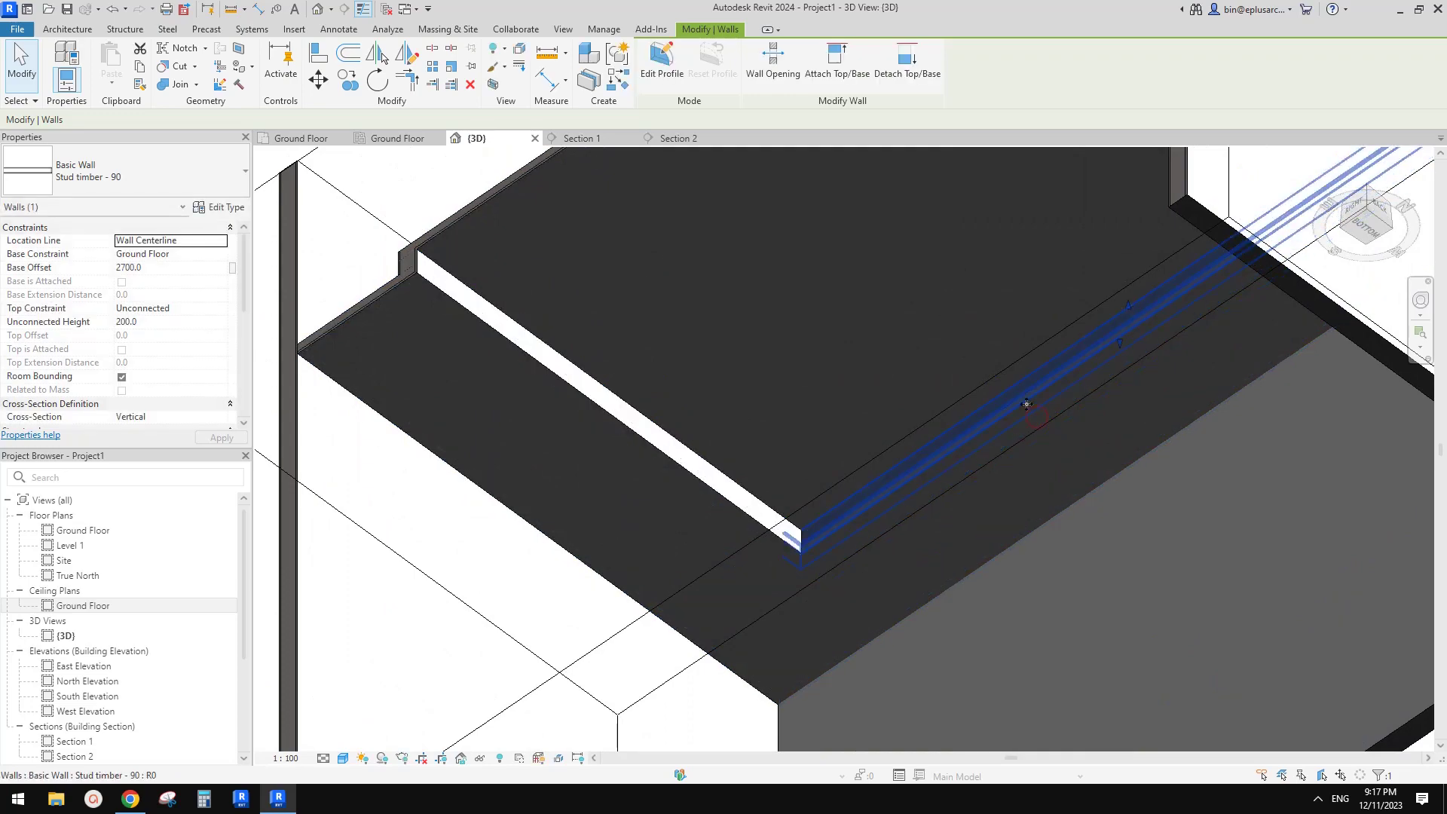
pyautogui.press('Escape')
# Examine the sectioned ceilings and upstand walls from above on both sides of the room.
pyautogui.scroll(-3, 1028, 411)
pyautogui.moveTo(1027, 410)
pyautogui.keyDown('shift'); pyautogui.mouseDown(button='middle')
pyautogui.moveTo(1102, 458)
pyautogui.moveTo(1155, 536)
pyautogui.moveTo(1061, 567)
pyautogui.moveTo(1033, 496)
pyautogui.moveTo(981, 523)
pyautogui.moveTo(1002, 538)
pyautogui.moveTo(1046, 531)
pyautogui.mouseUp(button='middle'); pyautogui.keyUp('shift')
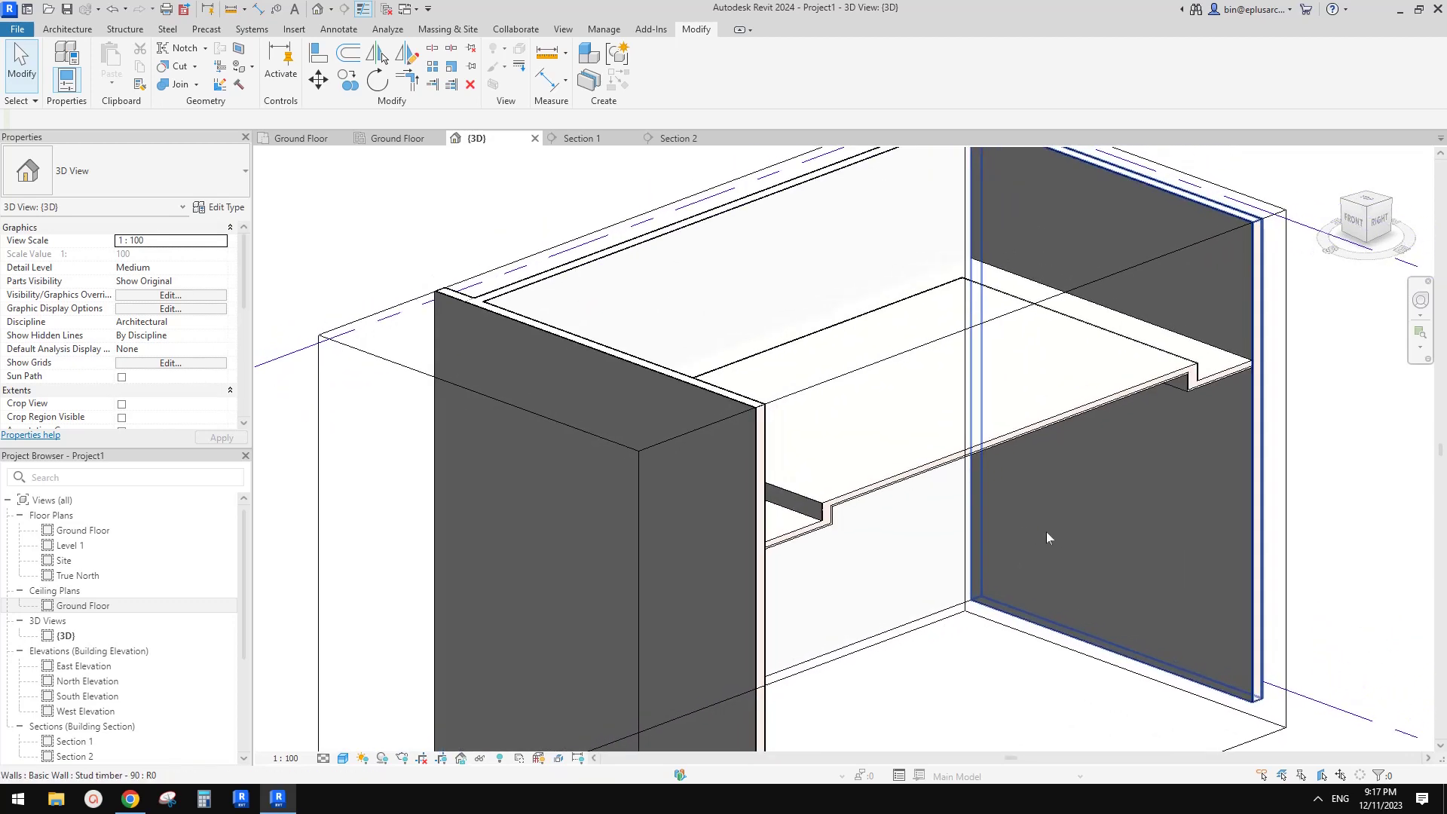
pyautogui.moveTo(1255, 575); pyautogui.dragTo(1235, 587, button='middle')
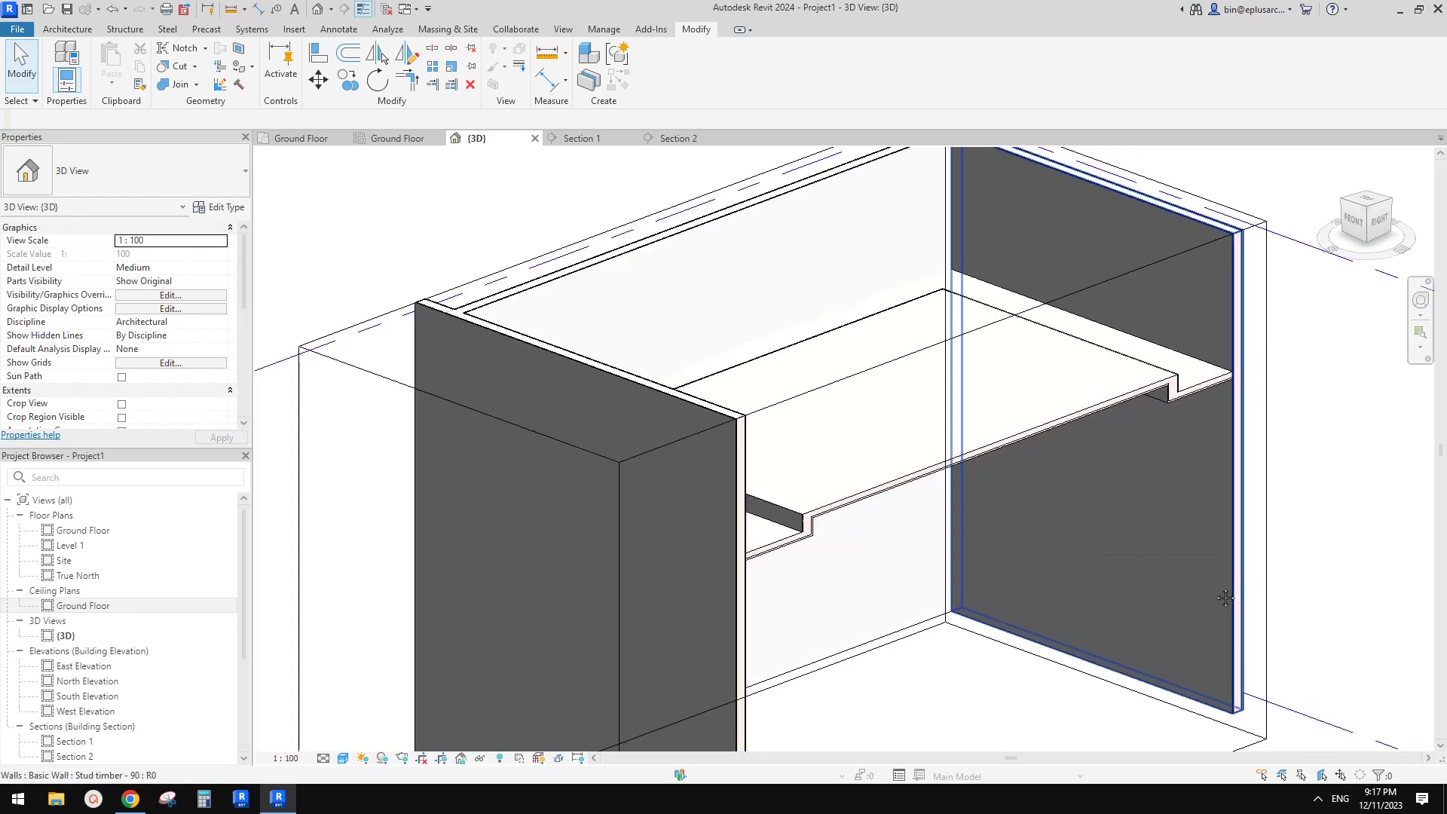
pyautogui.scroll(-3, 1179, 545)
pyautogui.keyDown('shift'); pyautogui.moveTo(1179, 545); pyautogui.dragTo(1048, 586, button='middle'); pyautogui.keyUp('shift')
pyautogui.scroll(3, 1070, 587)
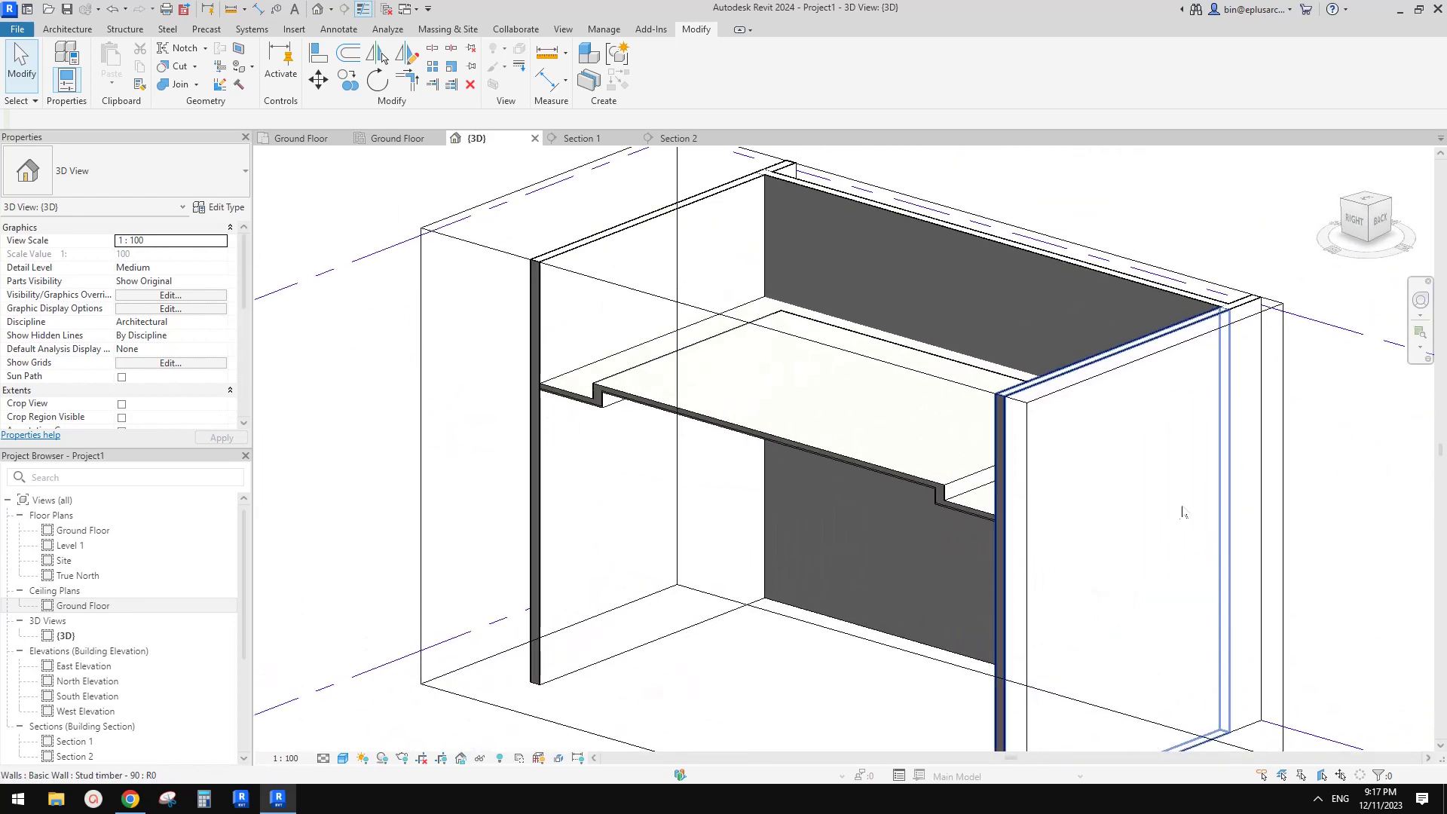